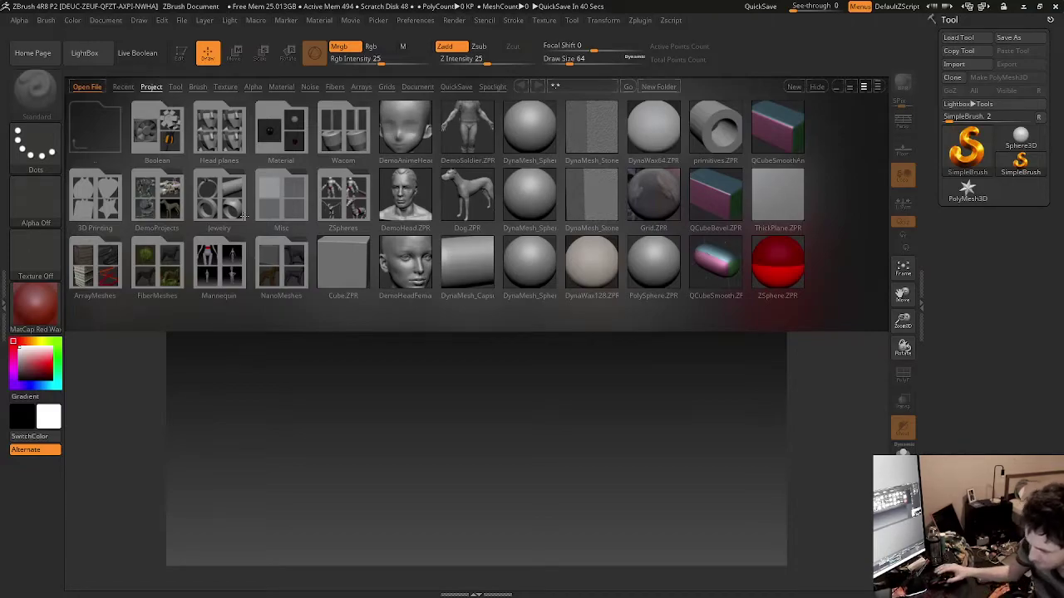
# Step: Open the DynaMesh_Sphere_128 project and restrict view rotation to the Y axis
pyautogui.doubleClick(536, 133)
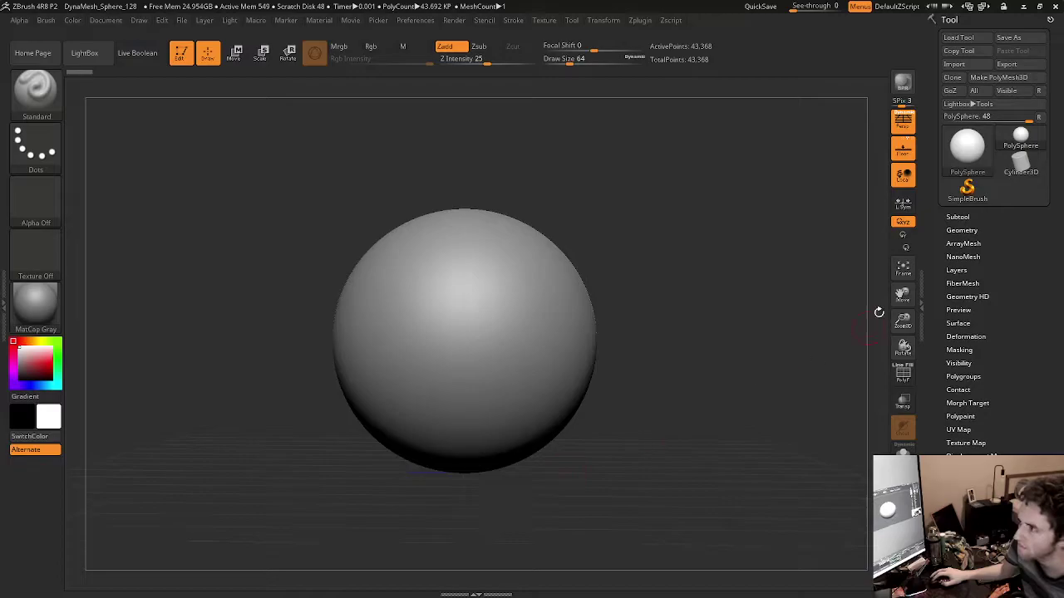
pyautogui.click(902, 235)
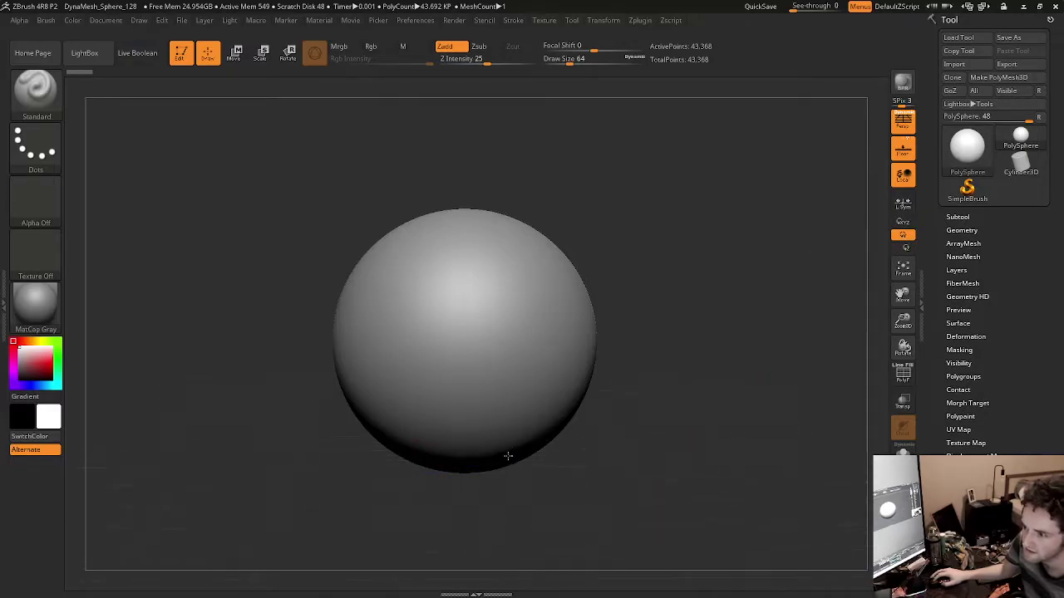
# Step: Sculpt symmetrical strokes with the Clay brush along the lower sides of the sphere to start the cheeks
pyautogui.click(35, 101)
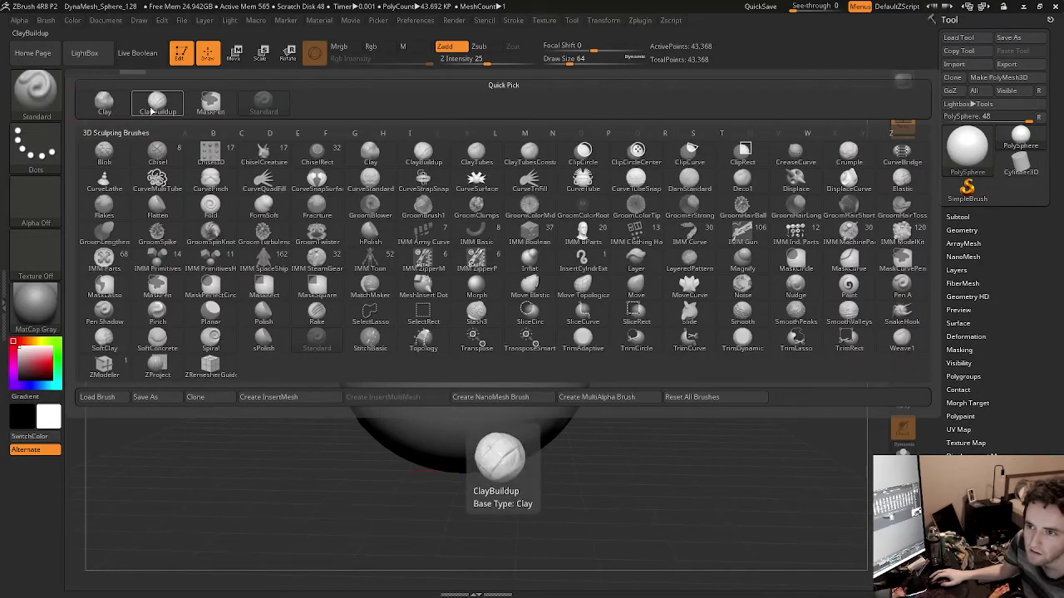
pyautogui.click(104, 103)
pyautogui.moveTo(352, 403)
pyautogui.mouseDown()
pyautogui.moveTo(381, 432)
pyautogui.moveTo(342, 386)
pyautogui.moveTo(412, 454)
pyautogui.mouseUp()
pyautogui.moveTo(337, 390); pyautogui.dragTo(412, 450)
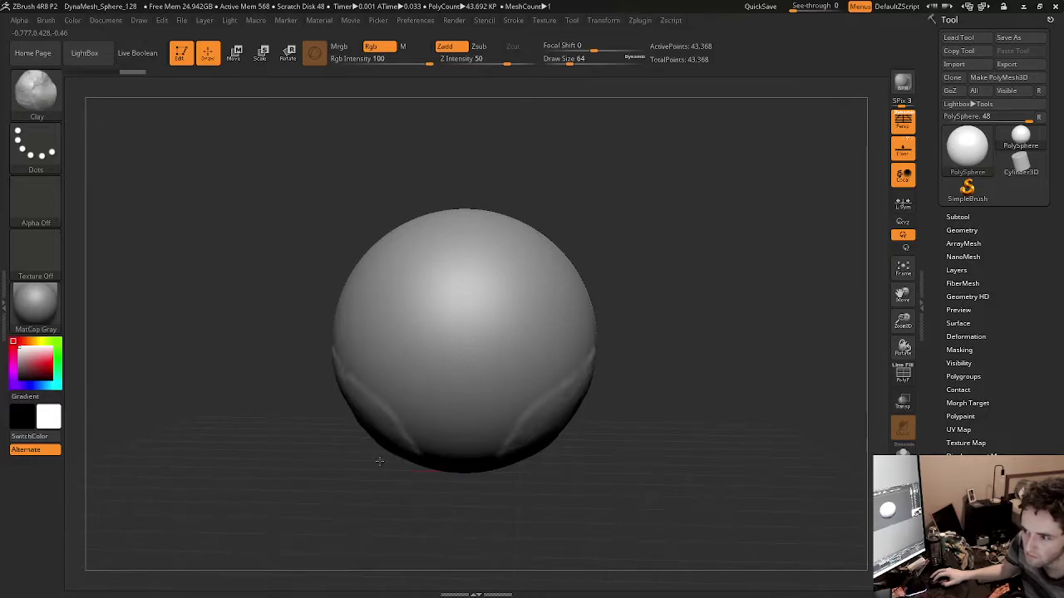
pyautogui.moveTo(344, 473); pyautogui.dragTo(304, 349)
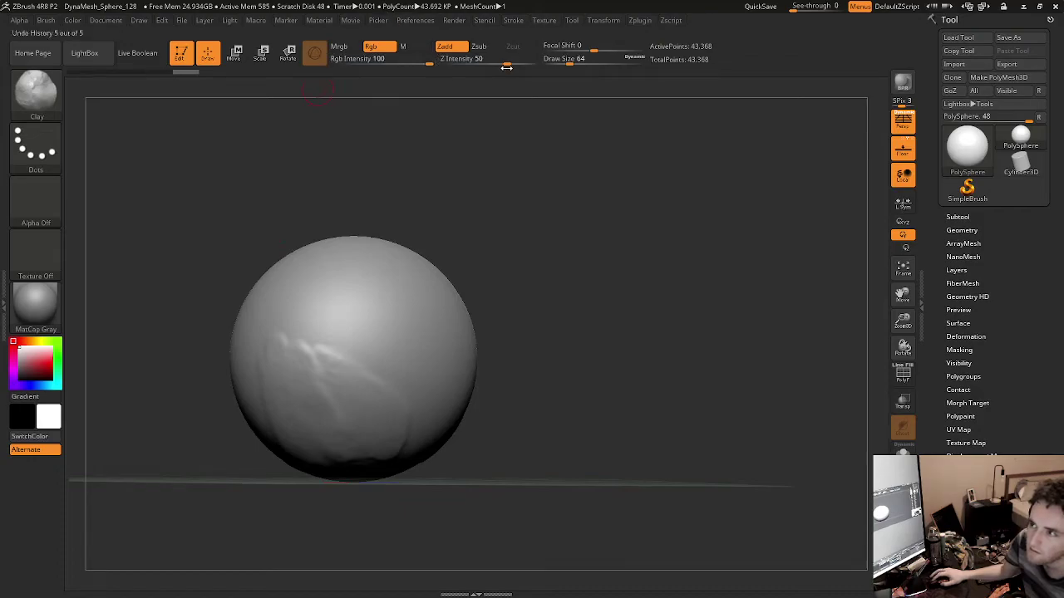
# Step: Raise the Clay brush's Z Intensity to 100 and sculpt stronger cheek strokes on the sphere's lower side
pyautogui.moveTo(507, 65); pyautogui.dragTo(542, 65)
pyautogui.moveTo(351, 409); pyautogui.dragTo(295, 352)
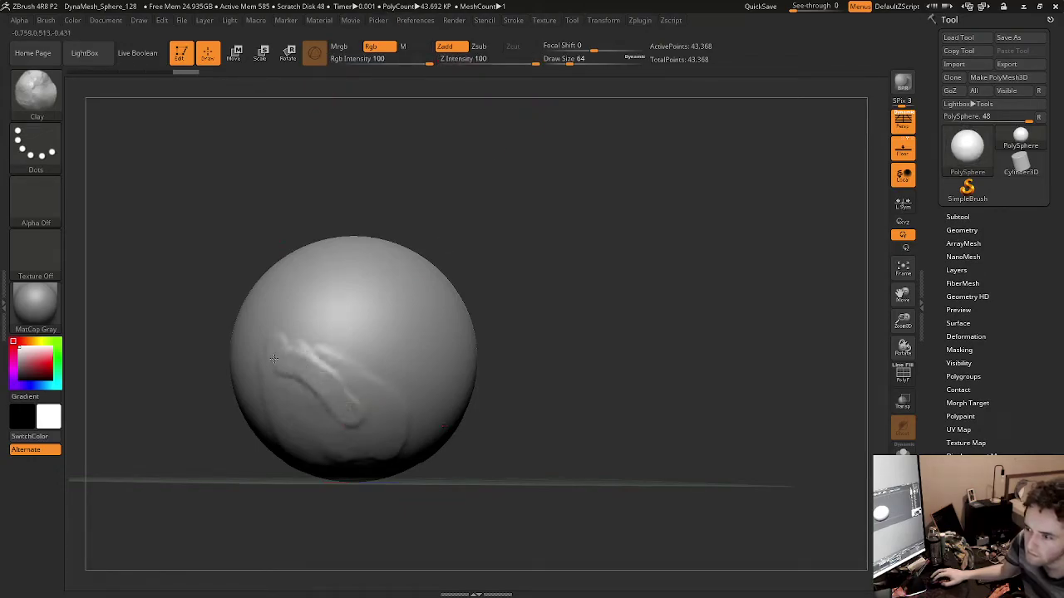
pyautogui.moveTo(262, 397)
pyautogui.mouseDown()
pyautogui.moveTo(304, 442)
pyautogui.moveTo(408, 434)
pyautogui.moveTo(332, 344)
pyautogui.moveTo(275, 339)
pyautogui.mouseUp()
pyautogui.moveTo(367, 423); pyautogui.dragTo(324, 417)
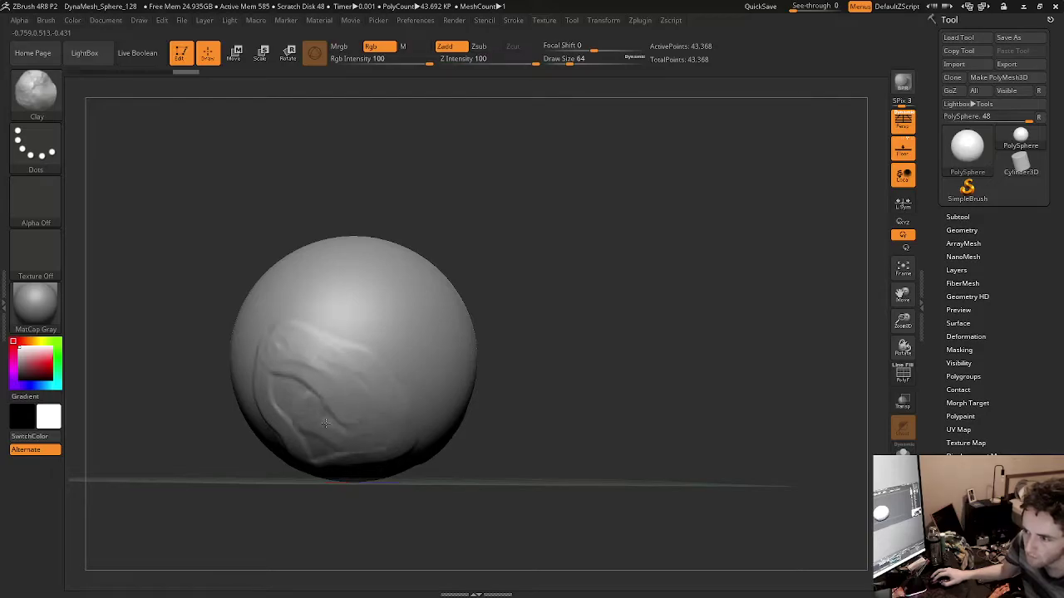
# Step: Layer more symmetrical Clay strokes over the lower cheeks and carve a curved outline along their front edges
pyautogui.moveTo(571, 454)
pyautogui.mouseDown()
pyautogui.moveTo(607, 449)
pyautogui.moveTo(565, 461)
pyautogui.mouseUp()
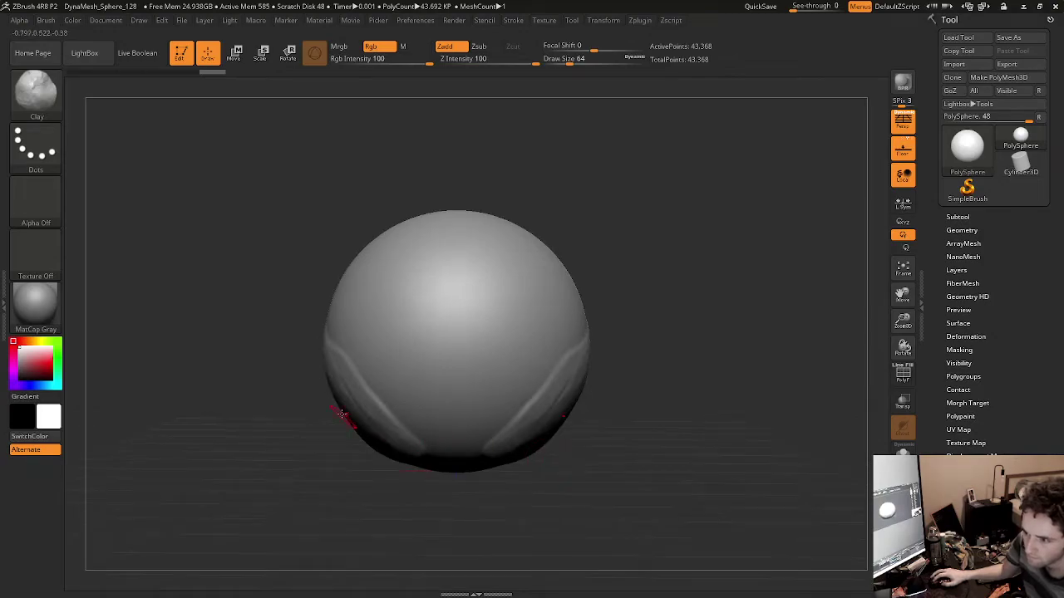
pyautogui.moveTo(336, 371)
pyautogui.mouseDown()
pyautogui.moveTo(358, 439)
pyautogui.moveTo(343, 389)
pyautogui.moveTo(398, 459)
pyautogui.mouseUp()
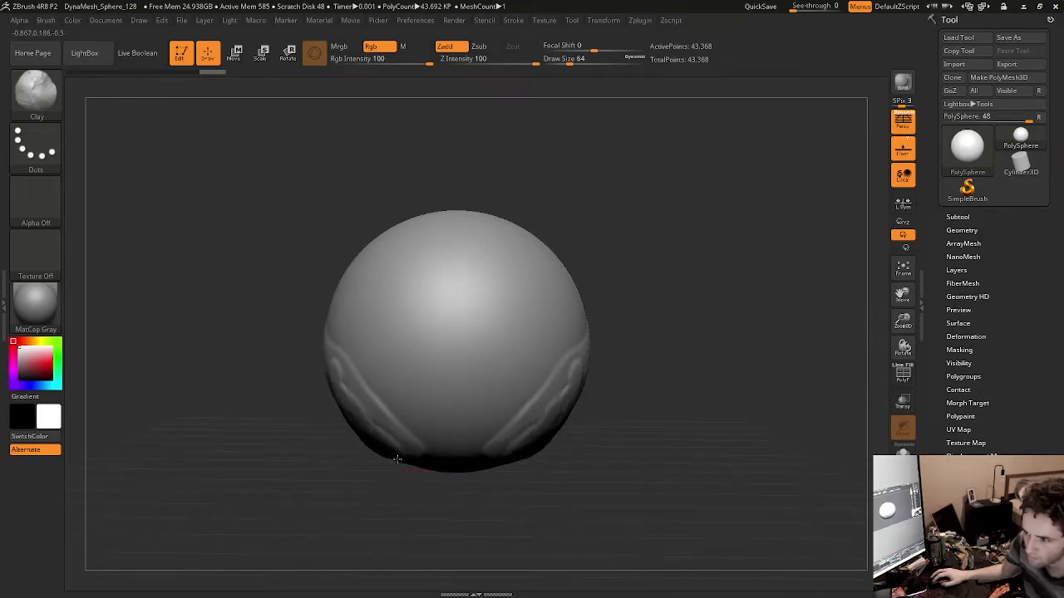
pyautogui.moveTo(336, 476)
pyautogui.mouseDown()
pyautogui.moveTo(269, 432)
pyautogui.moveTo(285, 426)
pyautogui.moveTo(294, 430)
pyautogui.moveTo(280, 456)
pyautogui.moveTo(257, 474)
pyautogui.moveTo(264, 449)
pyautogui.mouseUp()
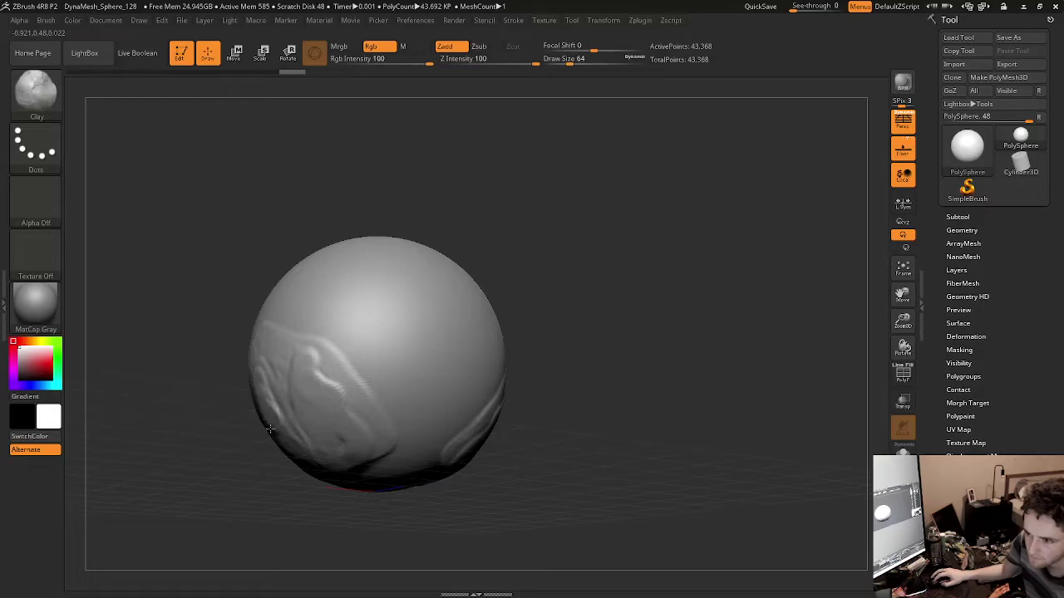
pyautogui.moveTo(268, 408)
pyautogui.mouseDown()
pyautogui.moveTo(259, 398)
pyautogui.moveTo(278, 423)
pyautogui.moveTo(269, 417)
pyautogui.mouseUp()
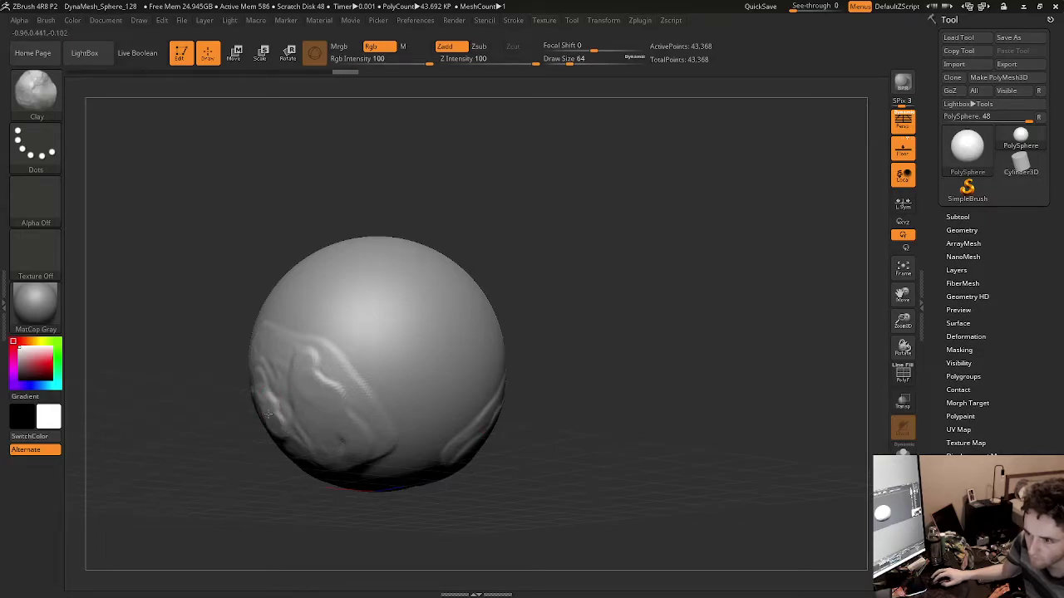
pyautogui.moveTo(404, 493)
pyautogui.keyDown('shift'); pyautogui.mouseDown()
pyautogui.moveTo(375, 507)
pyautogui.moveTo(383, 515)
pyautogui.mouseUp(); pyautogui.keyUp('shift')
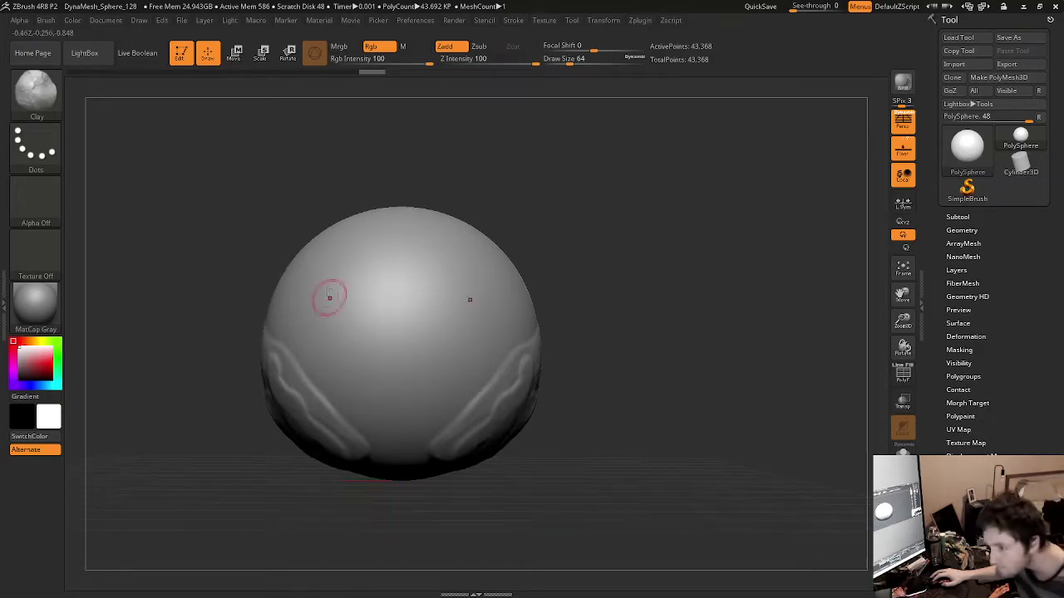
pyautogui.moveTo(277, 321)
pyautogui.mouseDown()
pyautogui.moveTo(274, 343)
pyautogui.moveTo(363, 432)
pyautogui.moveTo(372, 453)
pyautogui.moveTo(347, 463)
pyautogui.mouseUp()
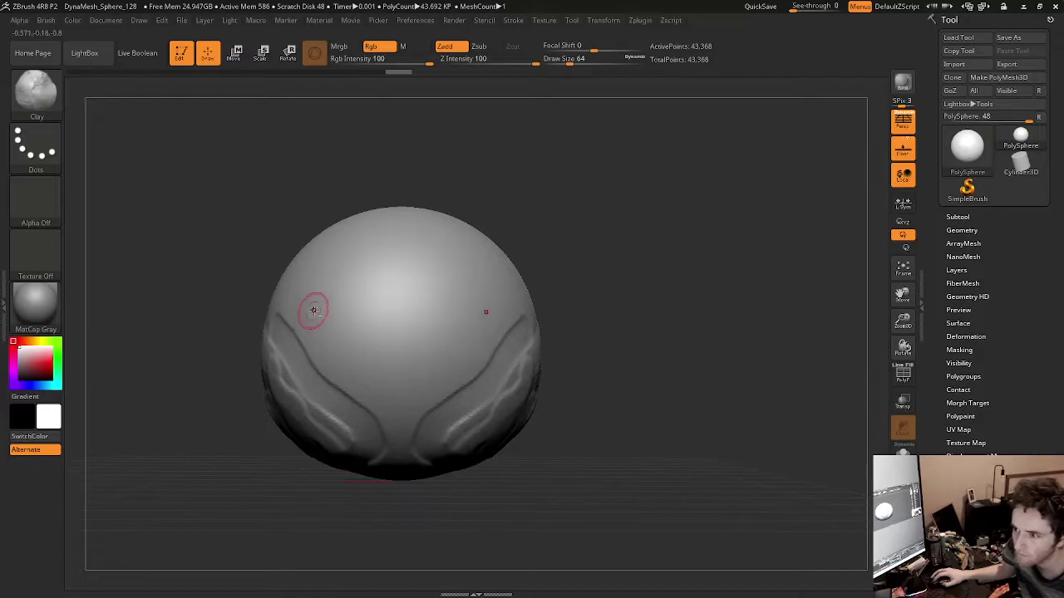
# Step: Carve two deep, symmetrical oval eye sockets into the upper front of the sphere with the Clay brush
pyautogui.moveTo(330, 282)
pyautogui.mouseDown()
pyautogui.moveTo(345, 271)
pyautogui.moveTo(374, 279)
pyautogui.moveTo(359, 313)
pyautogui.moveTo(315, 320)
pyautogui.moveTo(331, 275)
pyautogui.moveTo(353, 270)
pyautogui.moveTo(378, 312)
pyautogui.moveTo(333, 309)
pyautogui.moveTo(314, 286)
pyautogui.moveTo(316, 310)
pyautogui.moveTo(340, 277)
pyautogui.moveTo(353, 309)
pyautogui.moveTo(321, 300)
pyautogui.moveTo(366, 278)
pyautogui.moveTo(370, 312)
pyautogui.moveTo(370, 266)
pyautogui.moveTo(357, 296)
pyautogui.moveTo(341, 292)
pyautogui.moveTo(357, 316)
pyautogui.moveTo(370, 299)
pyautogui.moveTo(333, 278)
pyautogui.moveTo(353, 274)
pyautogui.moveTo(374, 324)
pyautogui.moveTo(333, 308)
pyautogui.moveTo(363, 287)
pyautogui.mouseUp()
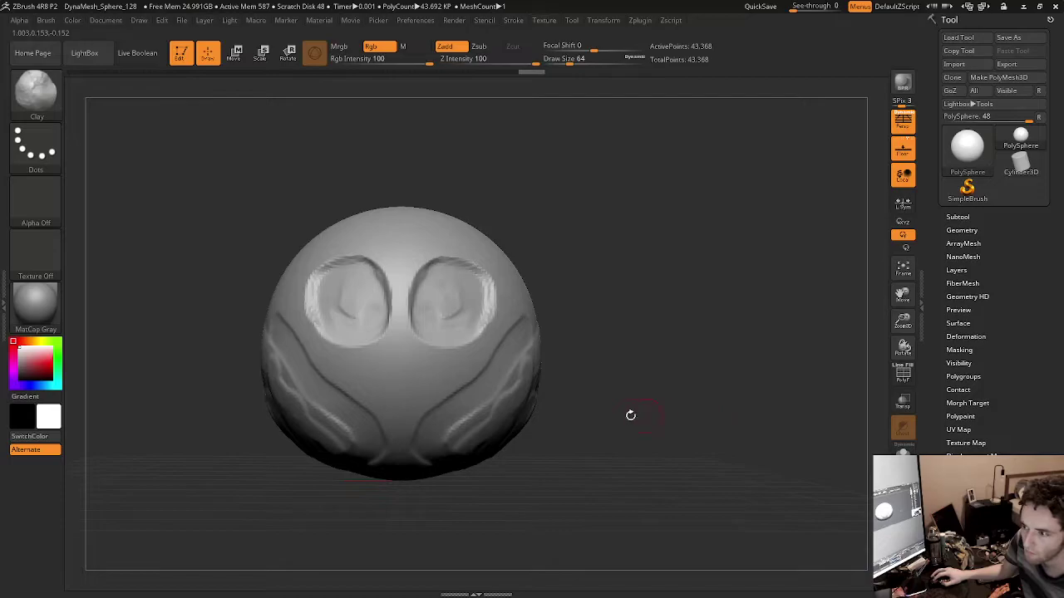
pyautogui.moveTo(636, 416); pyautogui.dragTo(465, 366)
pyautogui.moveTo(416, 276)
pyautogui.mouseDown()
pyautogui.moveTo(401, 284)
pyautogui.moveTo(394, 315)
pyautogui.moveTo(423, 329)
pyautogui.moveTo(456, 301)
pyautogui.moveTo(455, 270)
pyautogui.moveTo(416, 287)
pyautogui.moveTo(432, 270)
pyautogui.moveTo(440, 307)
pyautogui.moveTo(398, 314)
pyautogui.mouseUp()
pyautogui.moveTo(429, 273)
pyautogui.mouseDown()
pyautogui.moveTo(426, 300)
pyautogui.moveTo(442, 326)
pyautogui.moveTo(462, 291)
pyautogui.moveTo(413, 332)
pyautogui.moveTo(415, 270)
pyautogui.moveTo(444, 265)
pyautogui.moveTo(459, 287)
pyautogui.moveTo(425, 315)
pyautogui.moveTo(422, 281)
pyautogui.moveTo(418, 332)
pyautogui.moveTo(441, 271)
pyautogui.moveTo(449, 314)
pyautogui.moveTo(397, 341)
pyautogui.moveTo(401, 308)
pyautogui.mouseUp()
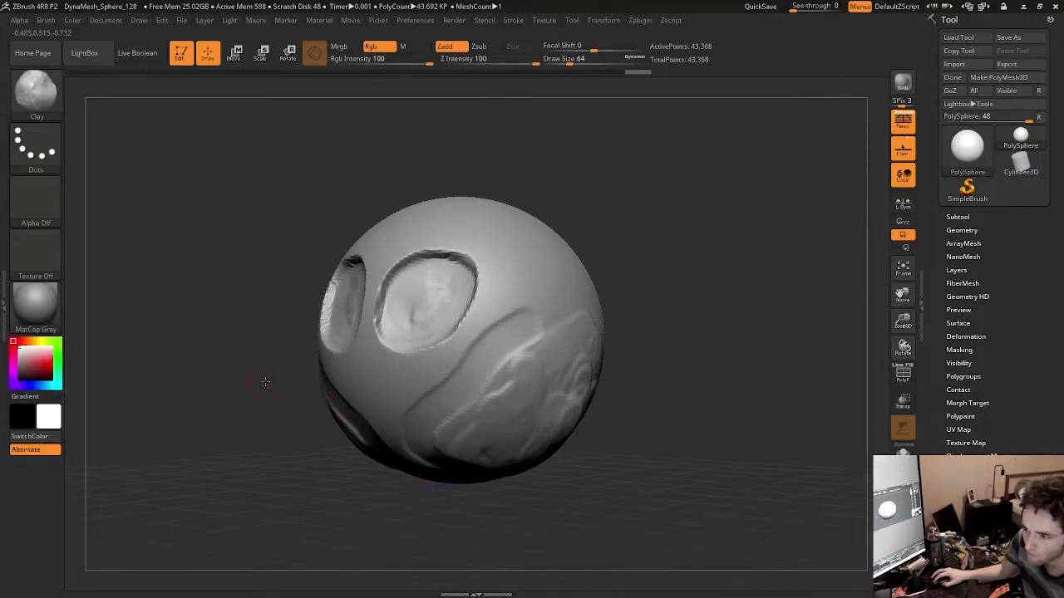
pyautogui.keyDown('shift'); pyautogui.moveTo(265, 381); pyautogui.dragTo(283, 384); pyautogui.keyUp('shift')
pyautogui.moveTo(408, 275)
pyautogui.mouseDown()
pyautogui.moveTo(449, 266)
pyautogui.moveTo(436, 333)
pyautogui.moveTo(399, 349)
pyautogui.moveTo(430, 302)
pyautogui.moveTo(428, 328)
pyautogui.moveTo(432, 268)
pyautogui.moveTo(478, 314)
pyautogui.moveTo(432, 357)
pyautogui.moveTo(395, 323)
pyautogui.moveTo(419, 267)
pyautogui.moveTo(428, 322)
pyautogui.mouseUp()
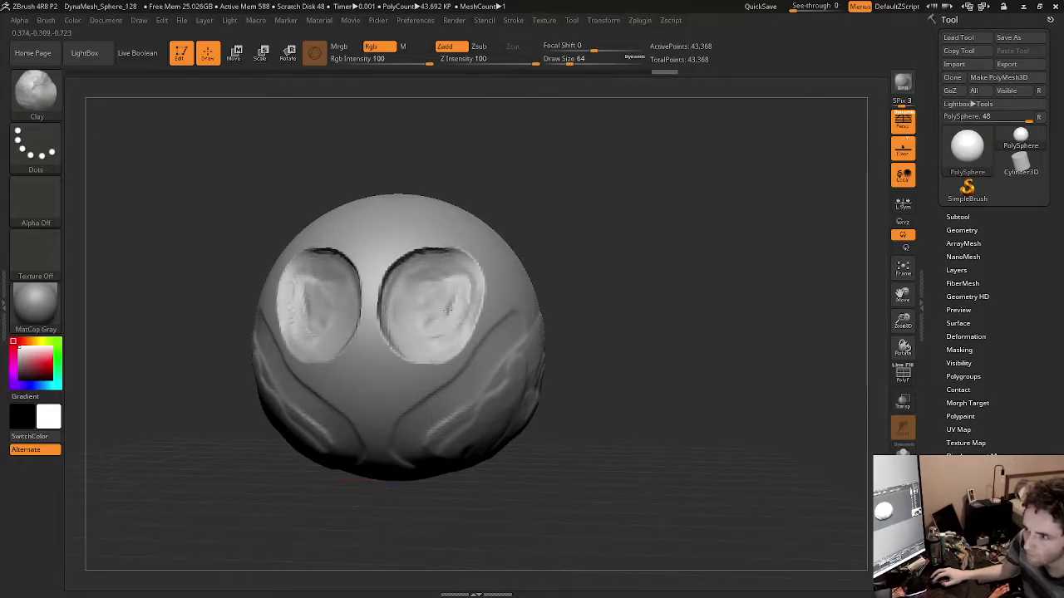
# Step: Append a Sphere3D as a new subtool
pyautogui.click(961, 218)
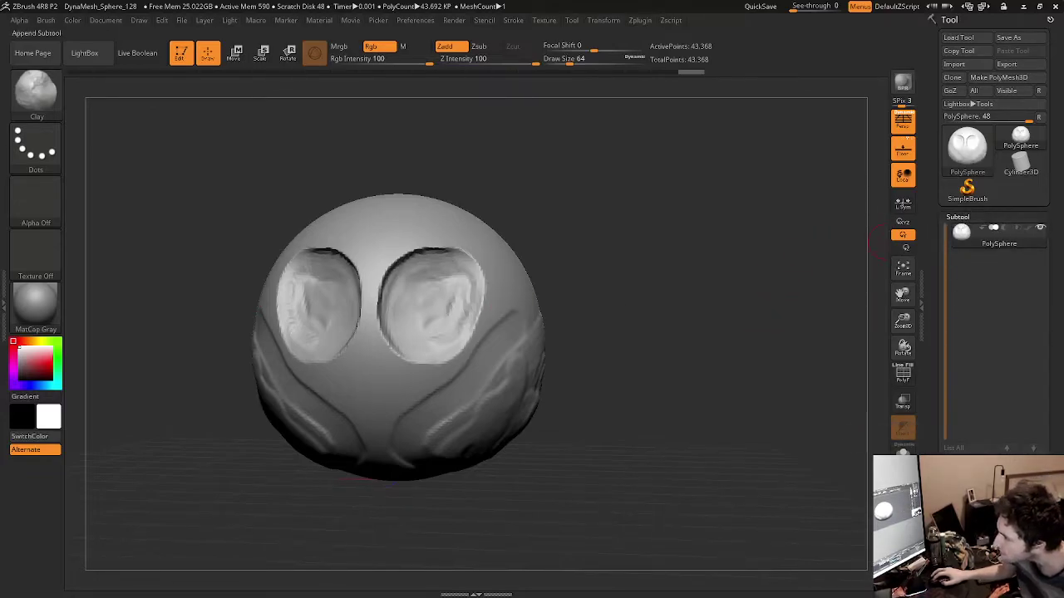
pyautogui.click(903, 429)
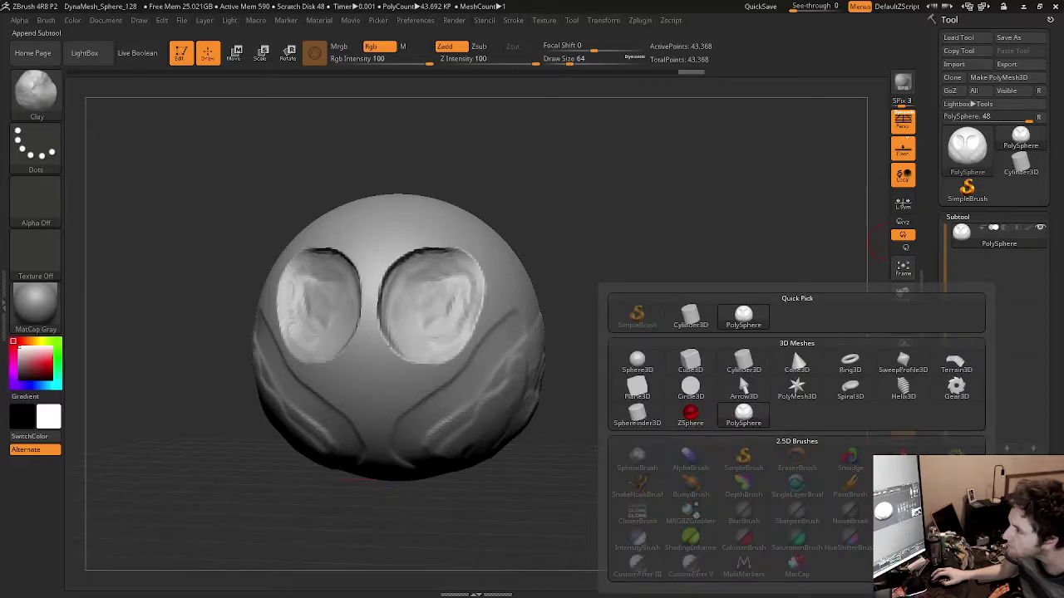
pyautogui.click(632, 370)
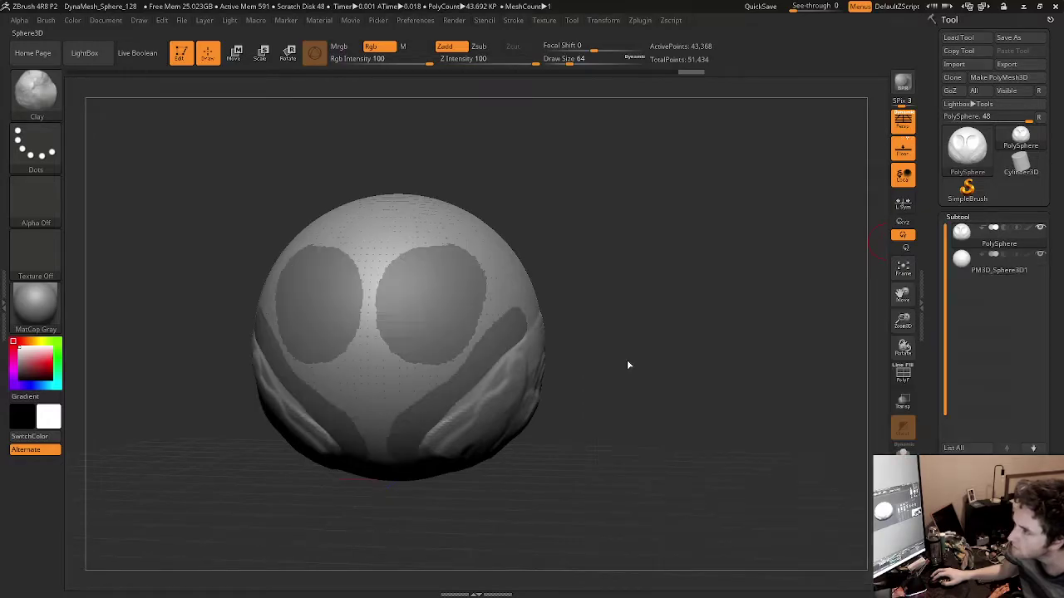
# Step: Select the appended sphere, shrink it to eyeball size and move it in front of the first eye socket
pyautogui.click(997, 264)
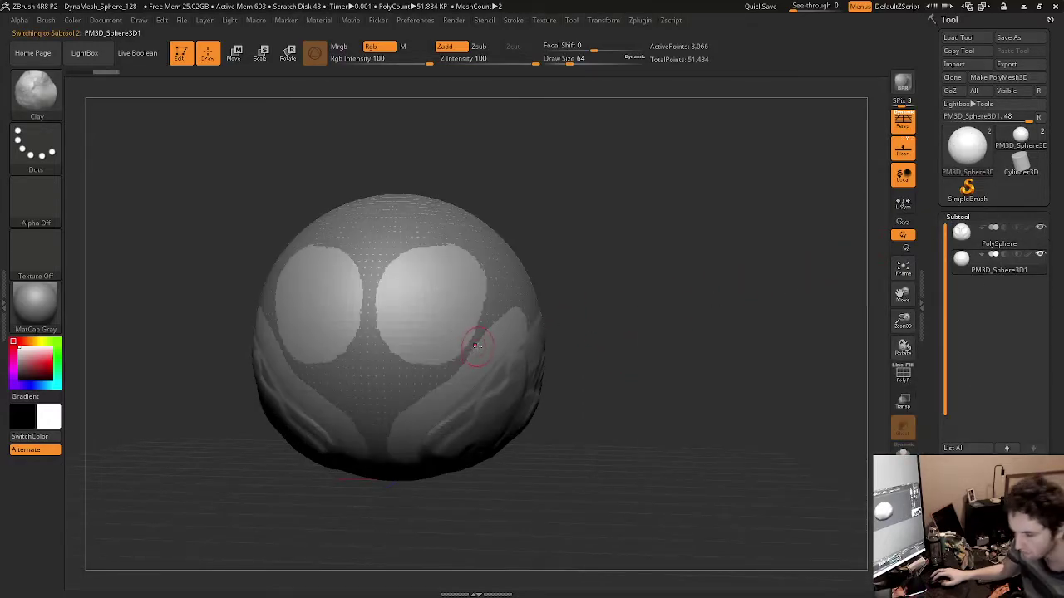
pyautogui.press('w')
pyautogui.moveTo(401, 336); pyautogui.dragTo(214, 380)
pyautogui.moveTo(290, 265); pyautogui.dragTo(291, 236)
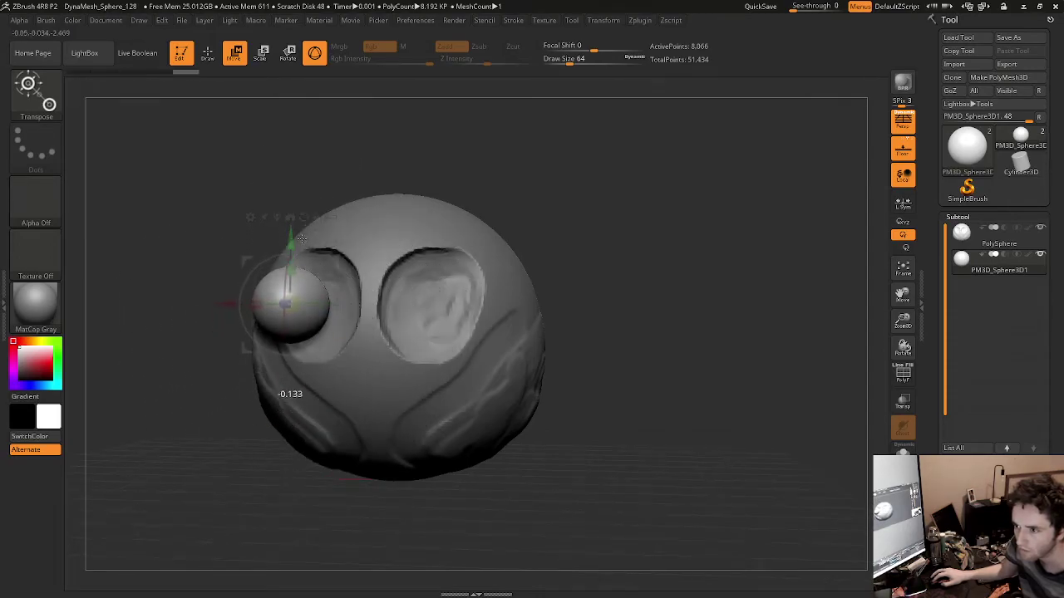
# Step: Squash the small sphere into an upright oval and seat it inside the first eye socket
pyautogui.moveTo(259, 454); pyautogui.dragTo(200, 341)
pyautogui.moveTo(229, 304); pyautogui.dragTo(596, 307)
pyautogui.moveTo(492, 388); pyautogui.dragTo(557, 366)
pyautogui.moveTo(655, 308); pyautogui.dragTo(582, 307)
pyautogui.moveTo(584, 267)
pyautogui.mouseDown()
pyautogui.moveTo(584, 243)
pyautogui.moveTo(569, 262)
pyautogui.mouseUp()
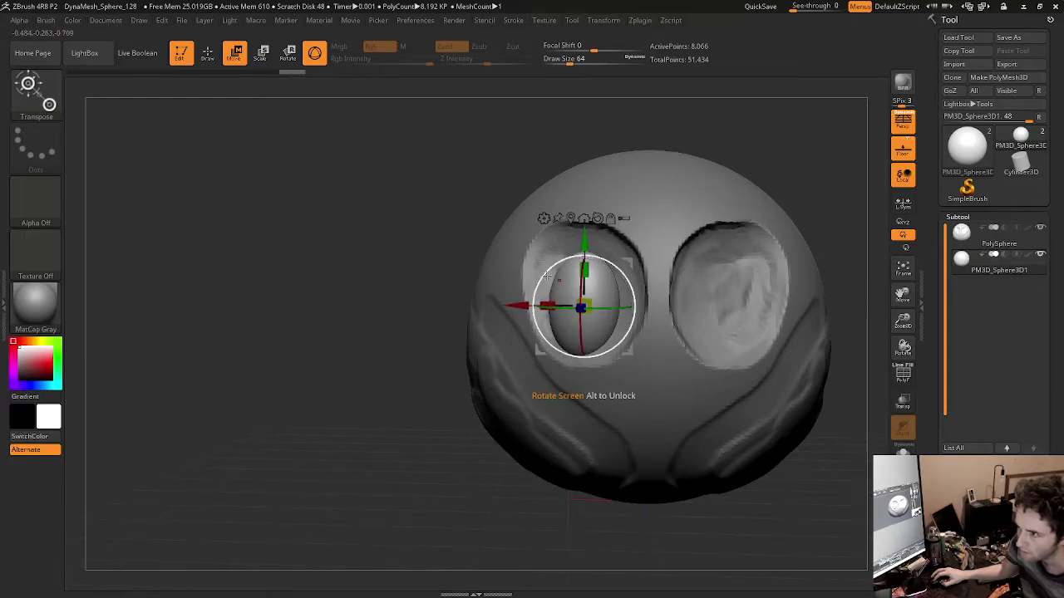
# Step: Rotate the oval eyeball to follow the head's surface and fine-tune its fit within the socket
pyautogui.moveTo(431, 403); pyautogui.dragTo(573, 365)
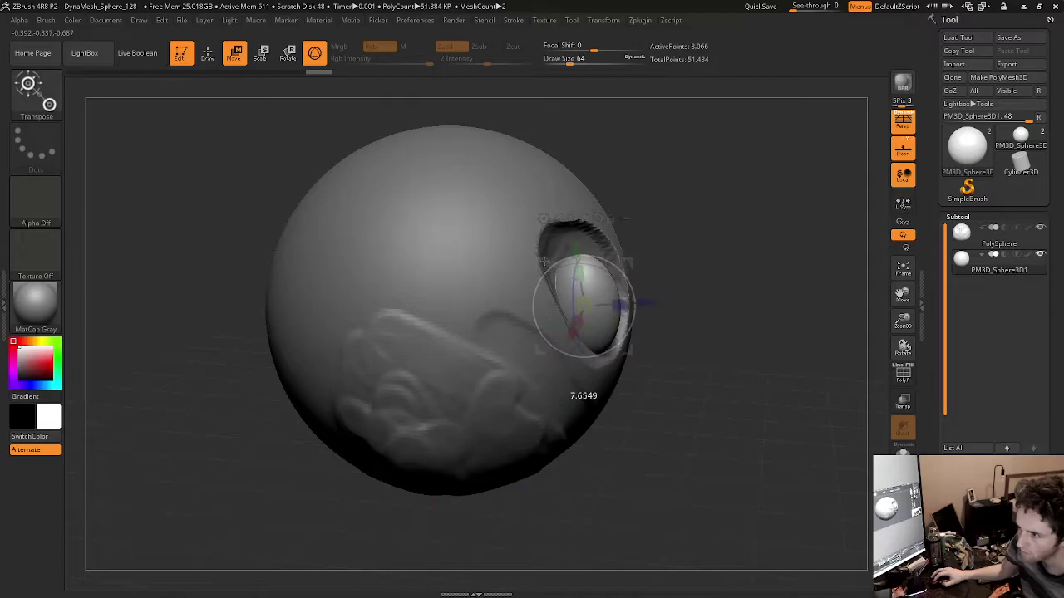
pyautogui.moveTo(559, 233); pyautogui.dragTo(557, 228)
pyautogui.moveTo(678, 349); pyautogui.dragTo(628, 356)
pyautogui.moveTo(558, 227); pyautogui.dragTo(560, 233)
pyautogui.moveTo(545, 306)
pyautogui.mouseDown()
pyautogui.moveTo(522, 310)
pyautogui.moveTo(532, 308)
pyautogui.mouseUp()
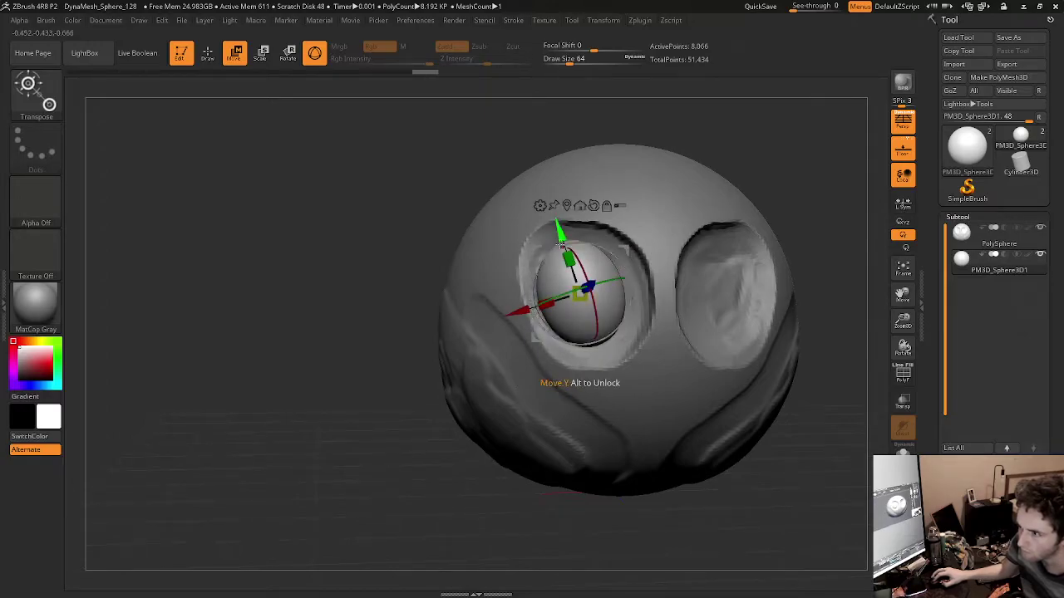
pyautogui.moveTo(561, 241); pyautogui.dragTo(562, 234)
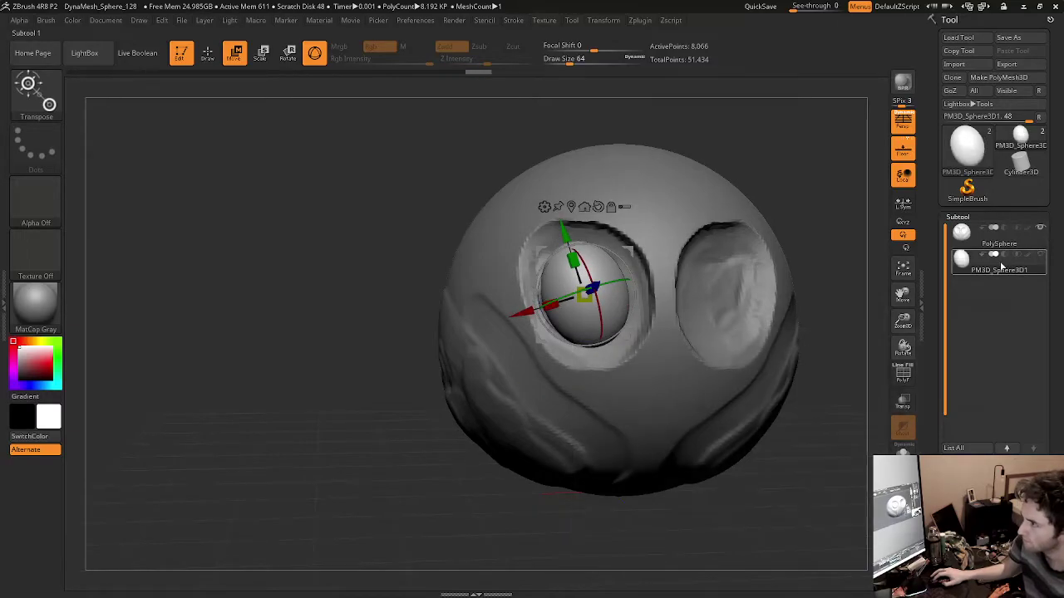
# Step: Duplicate the eyeball subtool and move the copy across to the other eye socket
pyautogui.moveTo(1045, 256)
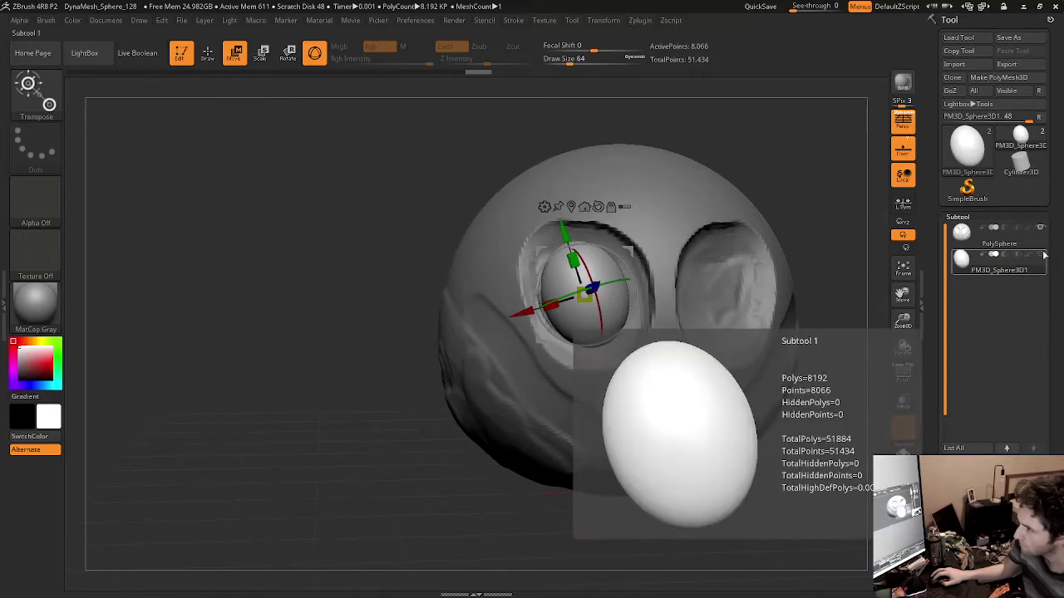
pyautogui.hotkey('ctrl', 'shift', 'd')
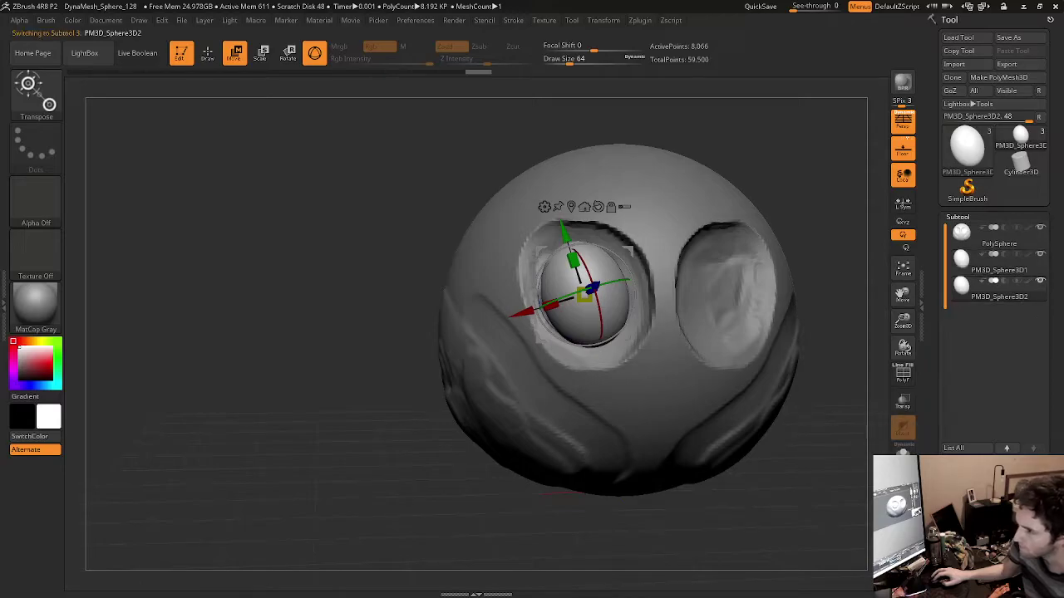
pyautogui.moveTo(527, 311); pyautogui.dragTo(712, 346)
pyautogui.moveTo(788, 499); pyautogui.dragTo(772, 494)
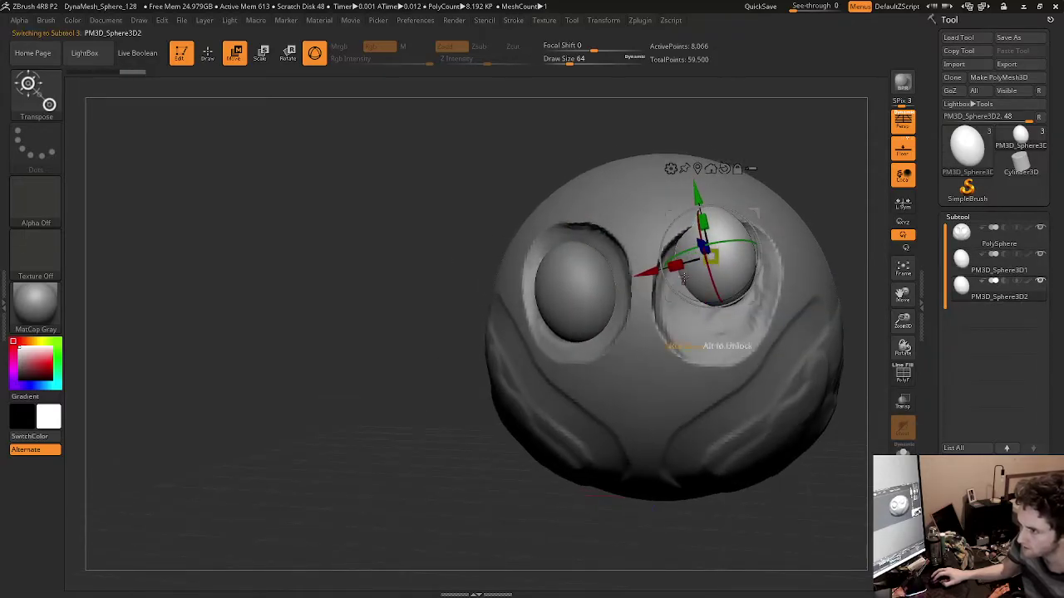
# Step: Rotate and shift the duplicated eyeball so it sits in the second socket as a mirror of the first
pyautogui.moveTo(670, 229); pyautogui.dragTo(734, 228)
pyautogui.moveTo(626, 241); pyautogui.dragTo(652, 259)
pyautogui.moveTo(411, 497); pyautogui.dragTo(432, 496)
pyautogui.moveTo(423, 497); pyautogui.dragTo(396, 499)
# Step: Make the PolySphere head the active subtool
pyautogui.click(1014, 242)
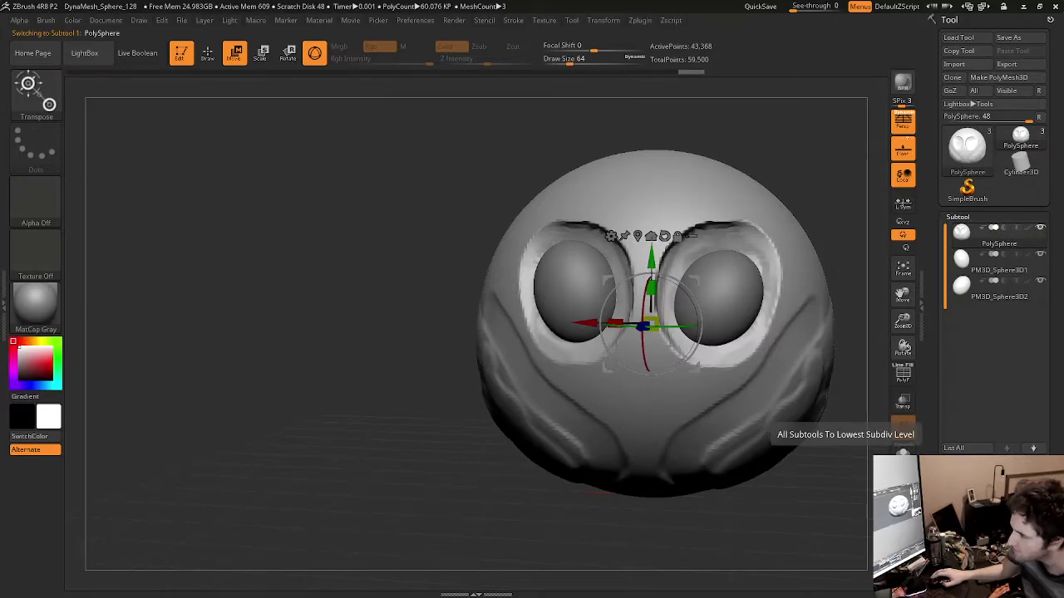
pyautogui.moveTo(978, 216); pyautogui.dragTo(978, 193)
pyautogui.scroll(-1, 978, 194)
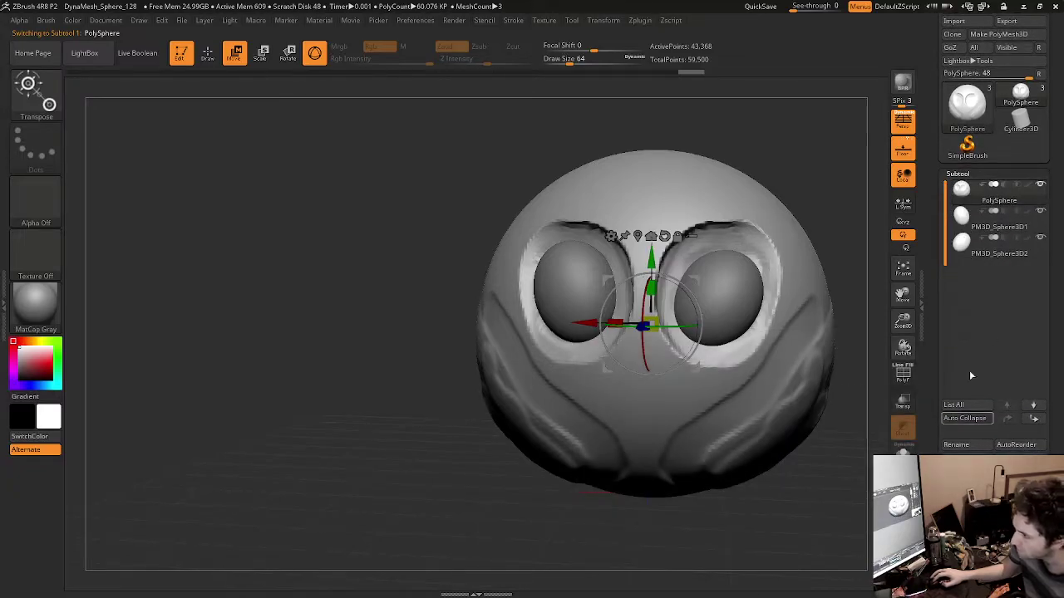
pyautogui.click(958, 174)
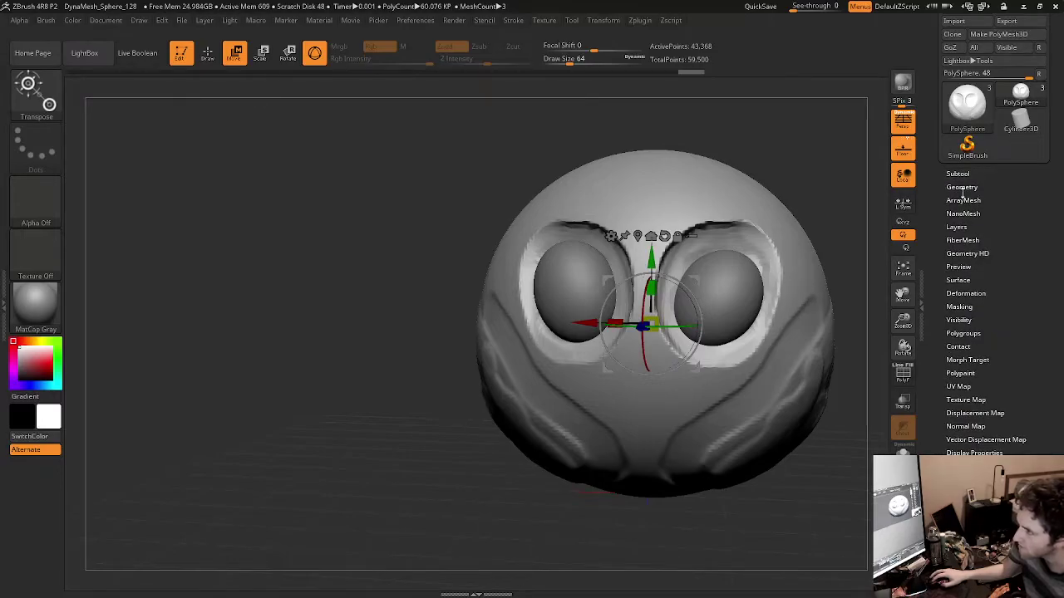
pyautogui.click(961, 189)
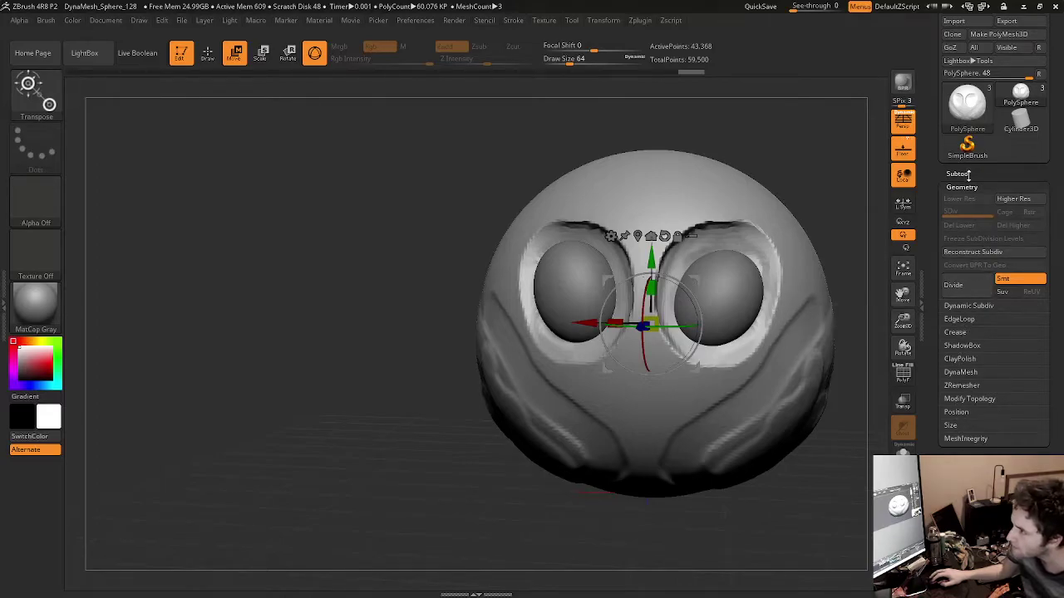
pyautogui.click(962, 188)
pyautogui.click(958, 173)
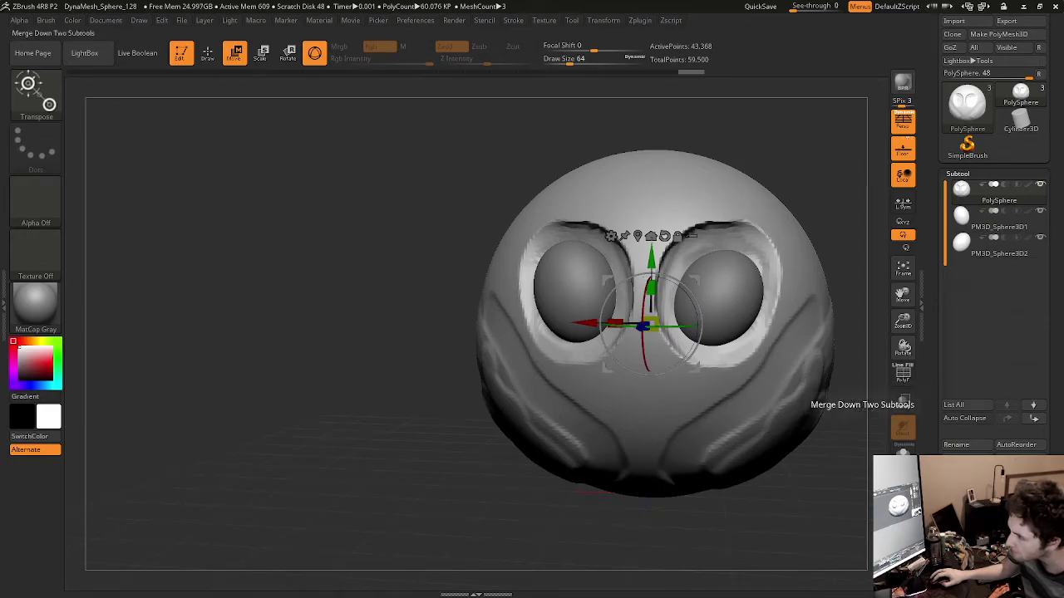
# Step: Merge the head down with both eyeball subtools into a single PolySphere subtool, accepting both confirmations
pyautogui.click(904, 427)
pyautogui.click(864, 584)
pyautogui.click(903, 427)
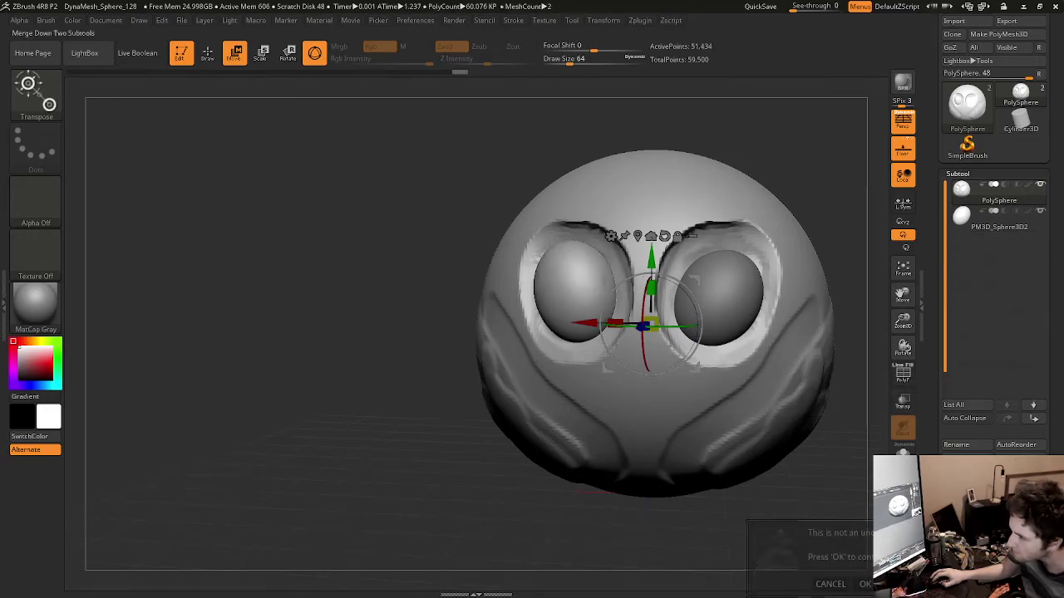
pyautogui.click(864, 585)
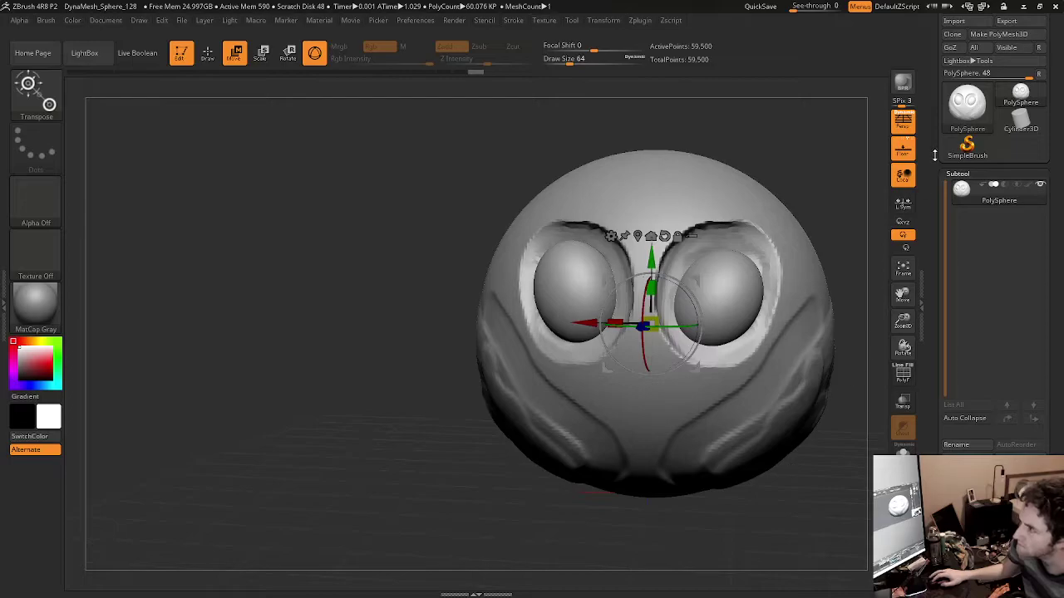
# Step: Build up a narrow nose bridge and a broad nose tip between the eyes with the Clay brush
pyautogui.click(967, 176)
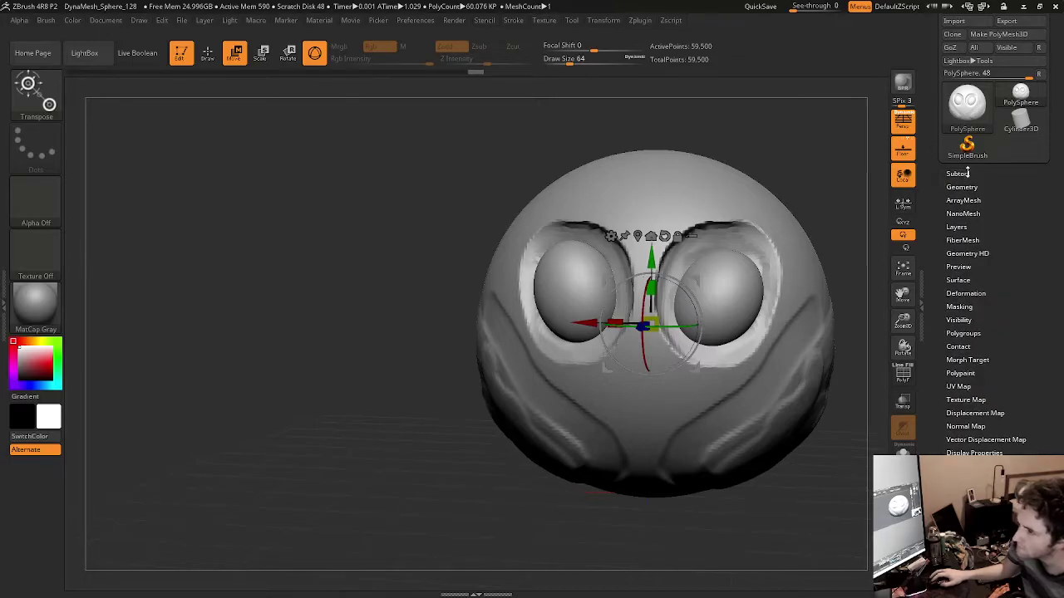
pyautogui.click(36, 91)
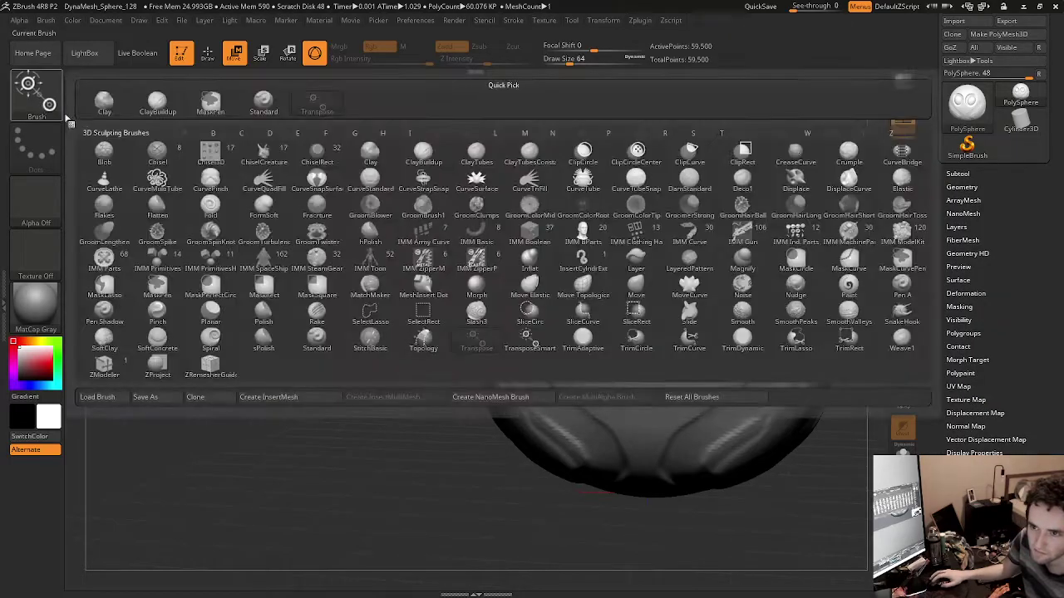
pyautogui.click(100, 103)
pyautogui.moveTo(645, 226)
pyautogui.mouseDown()
pyautogui.moveTo(633, 345)
pyautogui.moveTo(611, 363)
pyautogui.moveTo(637, 327)
pyautogui.moveTo(638, 356)
pyautogui.moveTo(611, 358)
pyautogui.moveTo(635, 343)
pyautogui.moveTo(645, 286)
pyautogui.moveTo(646, 310)
pyautogui.mouseUp()
pyautogui.moveTo(600, 360)
pyautogui.mouseDown()
pyautogui.moveTo(694, 374)
pyautogui.moveTo(645, 315)
pyautogui.moveTo(646, 233)
pyautogui.mouseUp()
pyautogui.moveTo(434, 473); pyautogui.dragTo(424, 475)
pyautogui.moveTo(635, 346); pyautogui.dragTo(624, 366)
pyautogui.moveTo(461, 434); pyautogui.dragTo(468, 426)
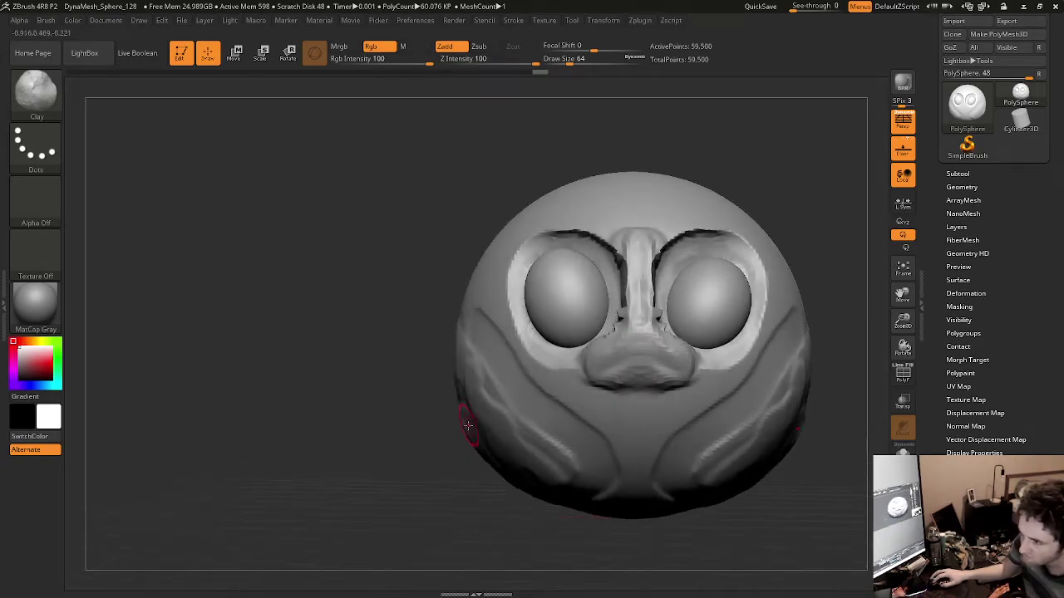
# Step: Sculpt a wide mouth with a protruding lower lip beneath the nose and stretch the whole head vertically
pyautogui.moveTo(531, 406)
pyautogui.mouseDown()
pyautogui.moveTo(733, 413)
pyautogui.moveTo(550, 413)
pyautogui.moveTo(707, 413)
pyautogui.moveTo(570, 426)
pyautogui.moveTo(590, 401)
pyautogui.moveTo(697, 402)
pyautogui.moveTo(675, 420)
pyautogui.moveTo(543, 415)
pyautogui.moveTo(565, 434)
pyautogui.moveTo(694, 417)
pyautogui.moveTo(560, 413)
pyautogui.moveTo(706, 416)
pyautogui.moveTo(555, 415)
pyautogui.moveTo(723, 417)
pyautogui.moveTo(555, 412)
pyautogui.mouseUp()
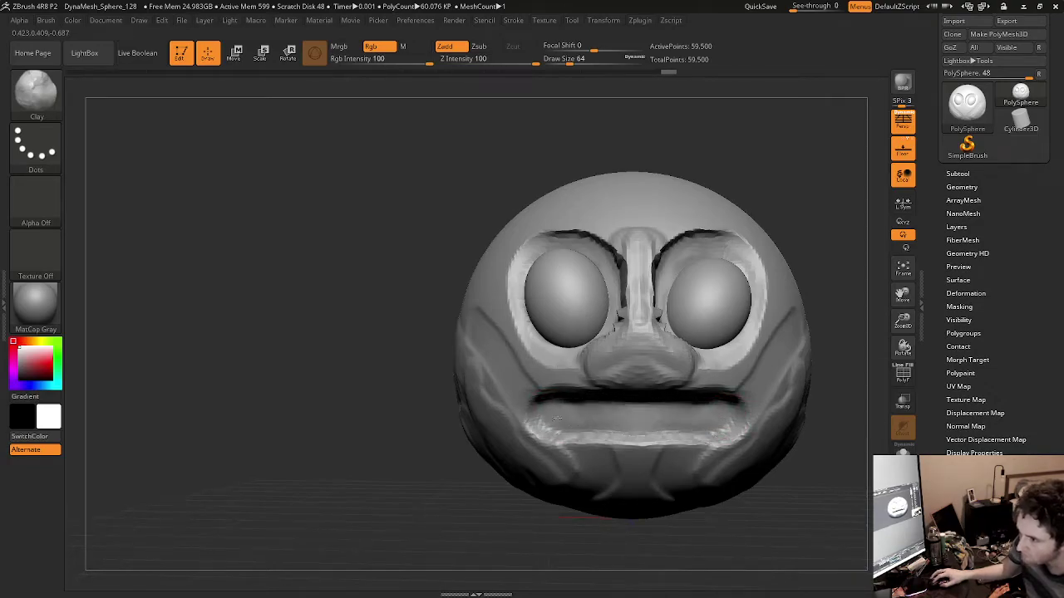
pyautogui.press('w')
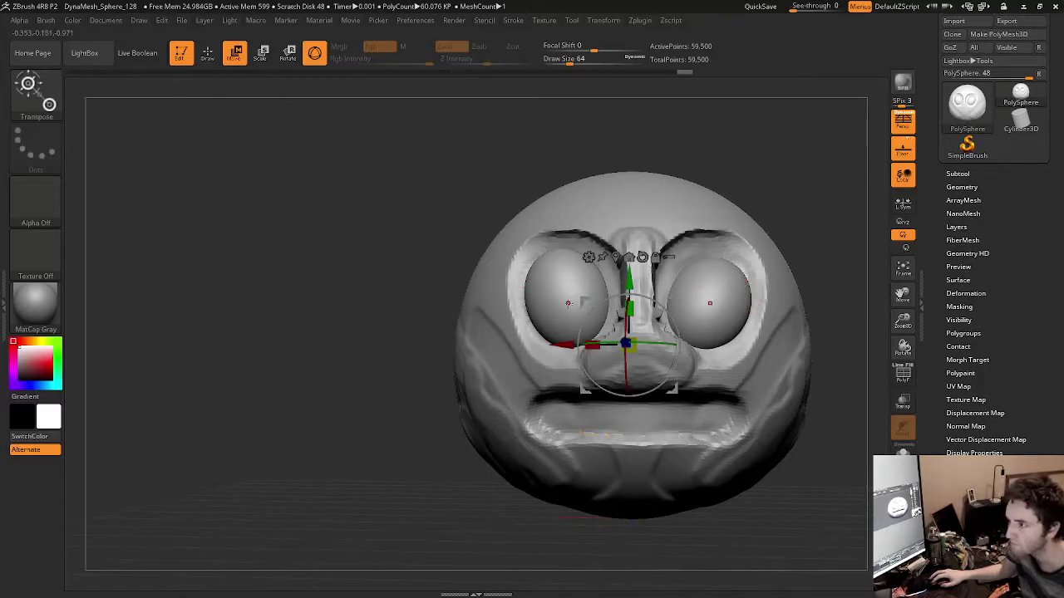
pyautogui.moveTo(632, 307); pyautogui.dragTo(604, 333)
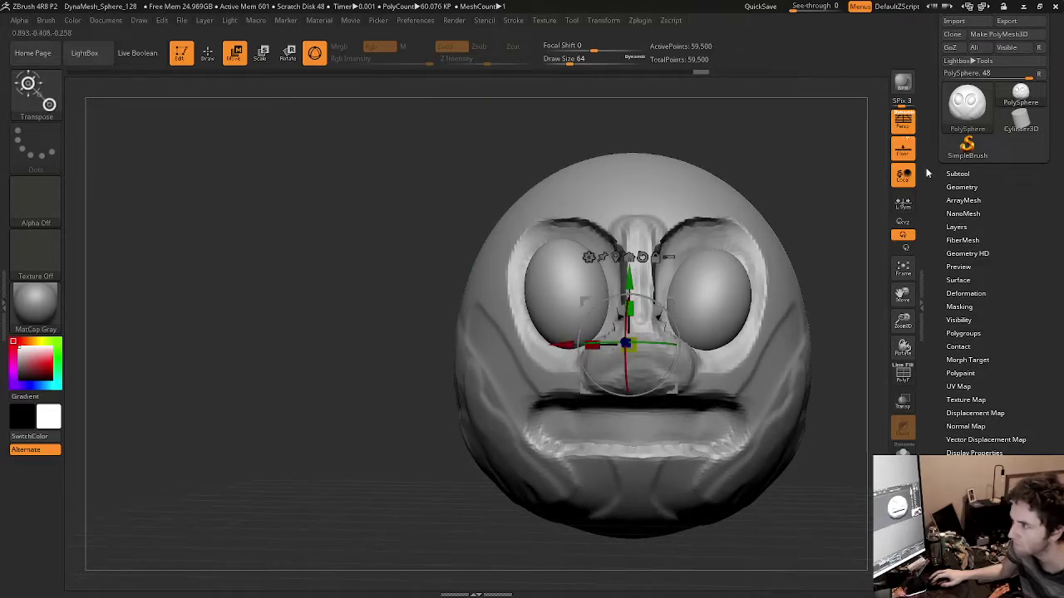
# Step: Append a Cylinder3D as a new subtool and raise the head so it sits on top of the cylinder
pyautogui.click(965, 173)
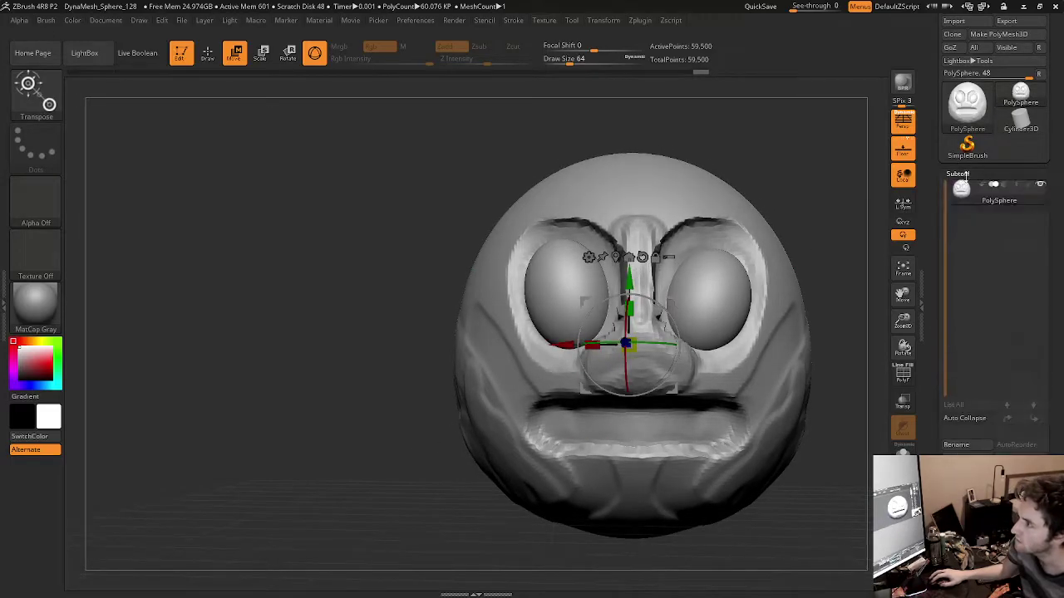
pyautogui.click(1017, 505)
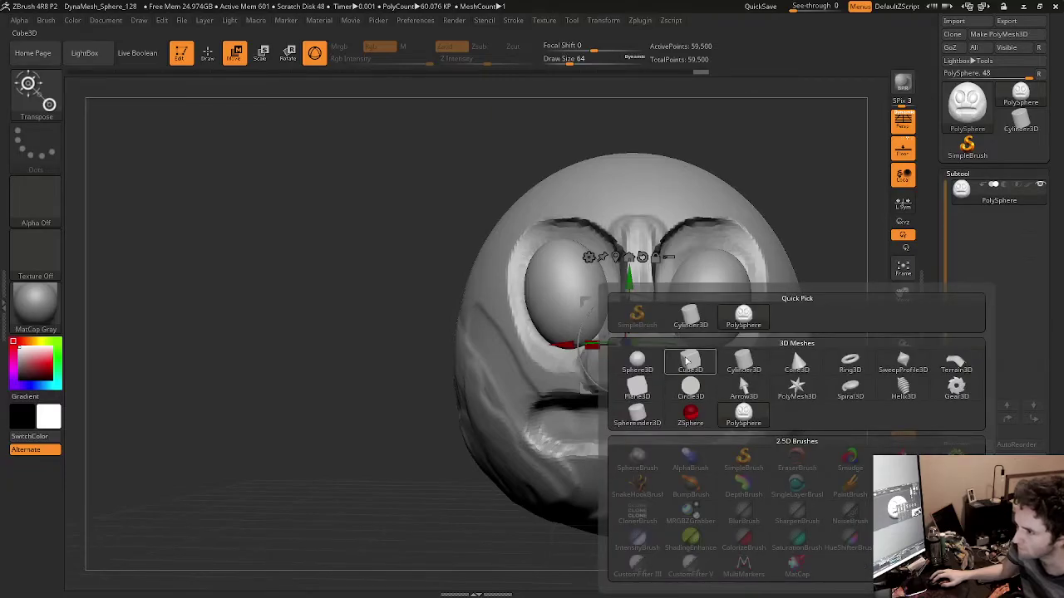
pyautogui.click(745, 364)
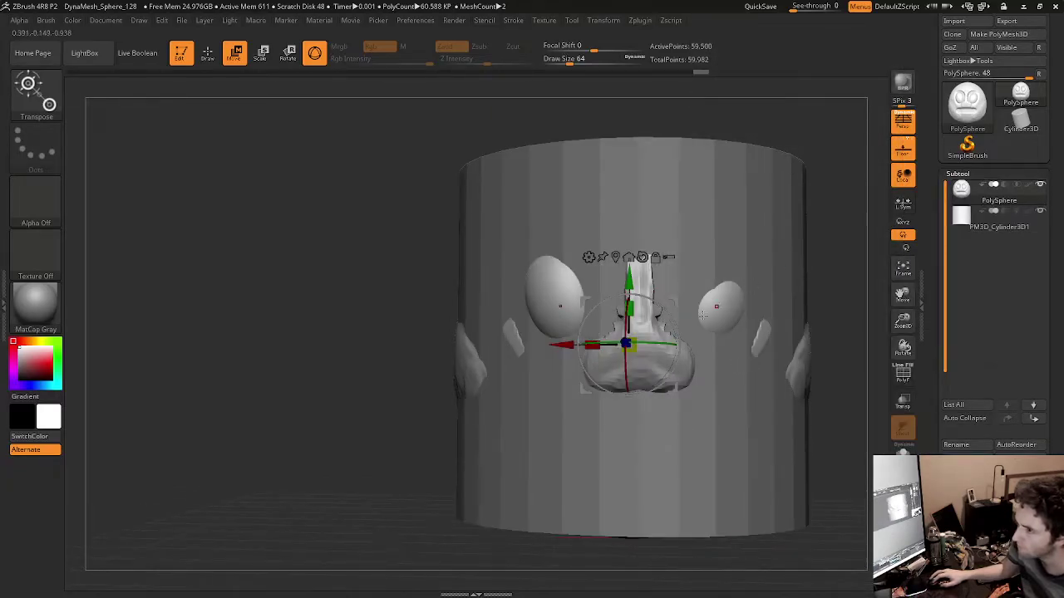
pyautogui.moveTo(629, 281); pyautogui.dragTo(670, 27)
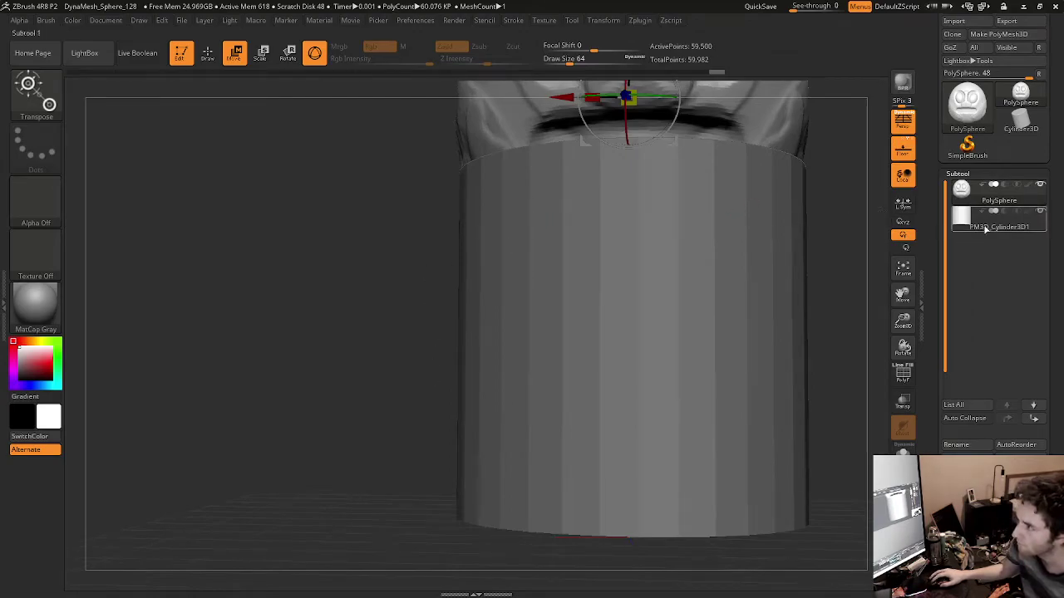
# Step: Merge the head down with the cylinder neck into one subtool, accepting the confirmation
pyautogui.click(968, 565)
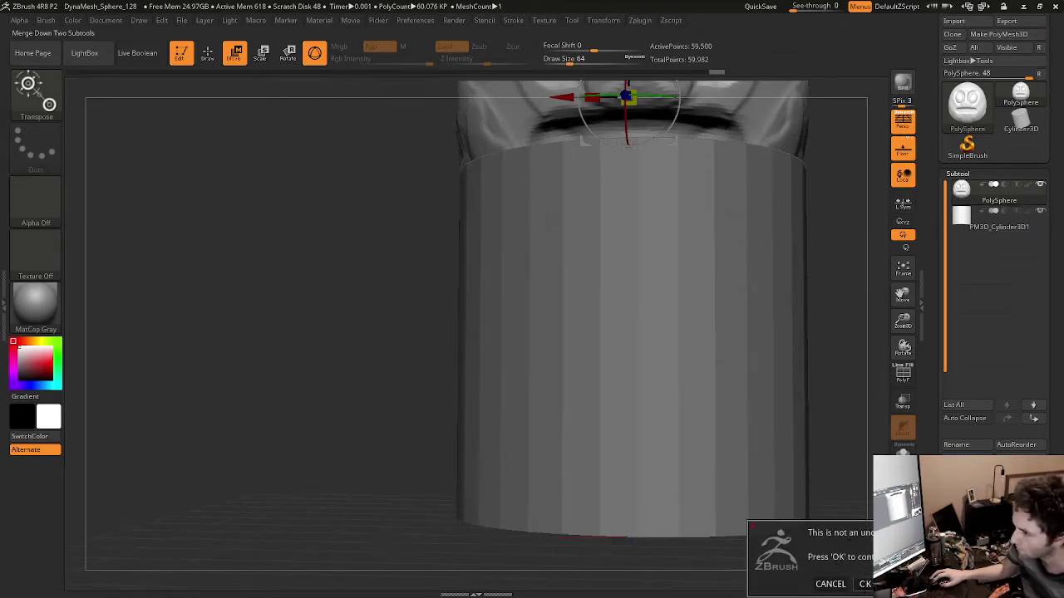
pyautogui.click(865, 584)
pyautogui.keyDown('alt'); pyautogui.moveTo(863, 282); pyautogui.dragTo(704, 453); pyautogui.keyUp('alt')
pyautogui.keyDown('alt'); pyautogui.moveTo(752, 374); pyautogui.dragTo(655, 350); pyautogui.keyUp('alt')
pyautogui.keyDown('alt'); pyautogui.moveTo(655, 304); pyautogui.dragTo(665, 358); pyautogui.keyUp('alt')
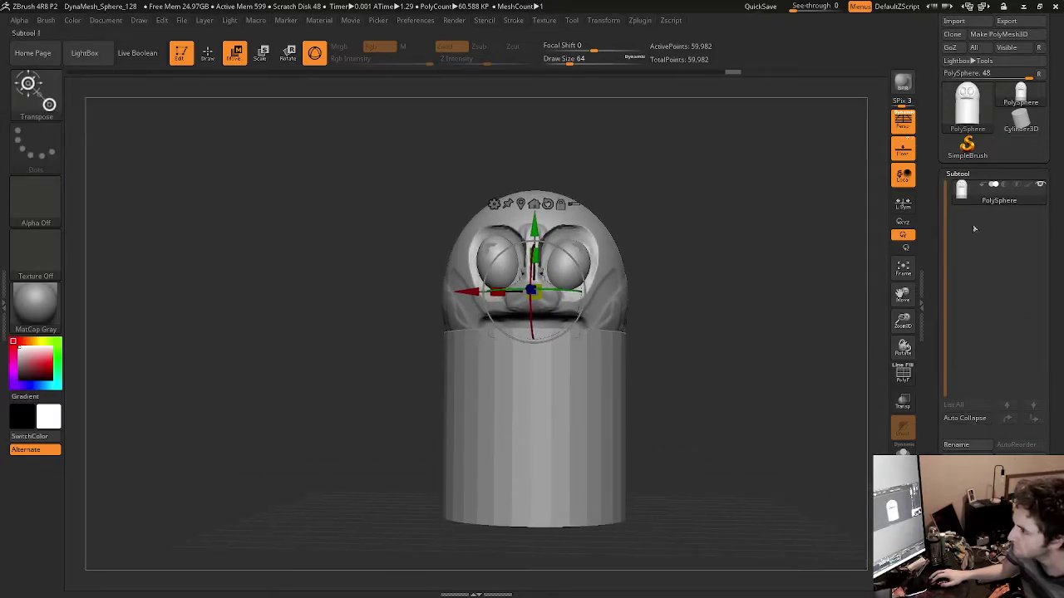
# Step: Rebuild the merged head and neck with DynaMesh at resolution 1016
pyautogui.moveTo(1054, 438); pyautogui.dragTo(1056, 329)
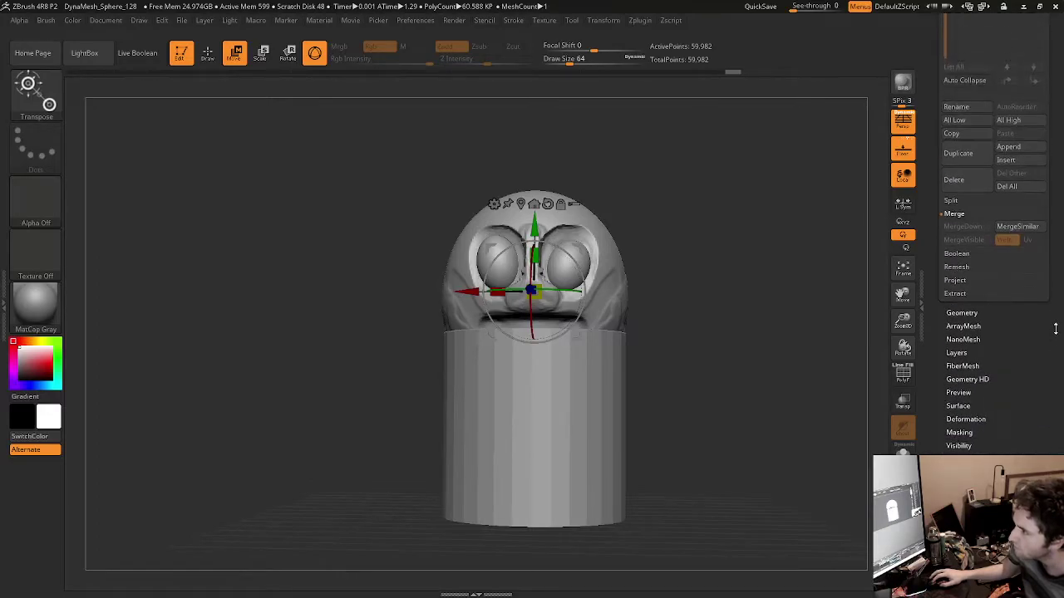
pyautogui.click(959, 315)
pyautogui.moveTo(1046, 214); pyautogui.dragTo(1042, 329)
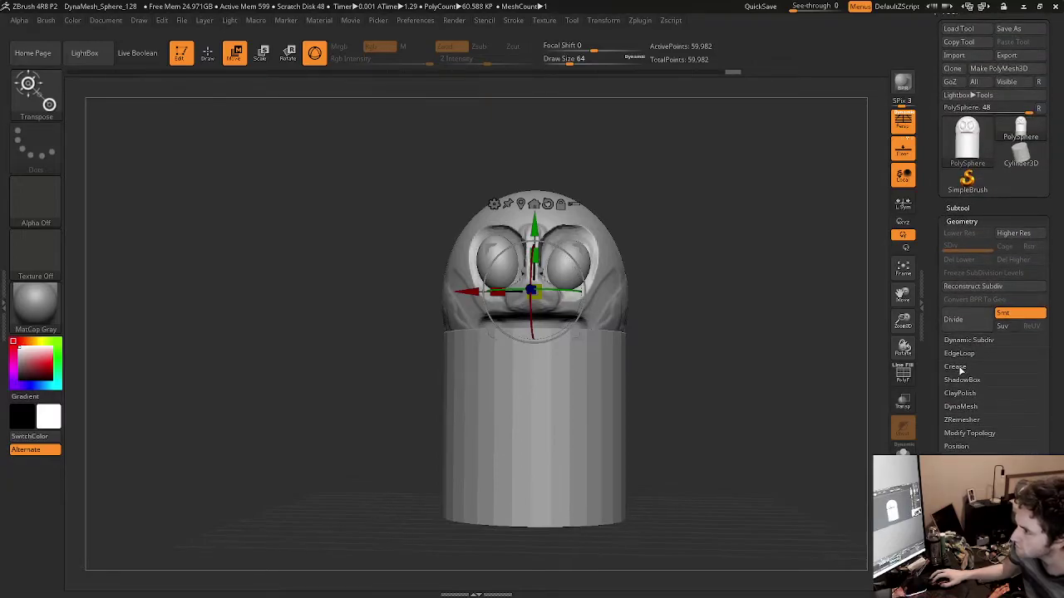
pyautogui.click(960, 407)
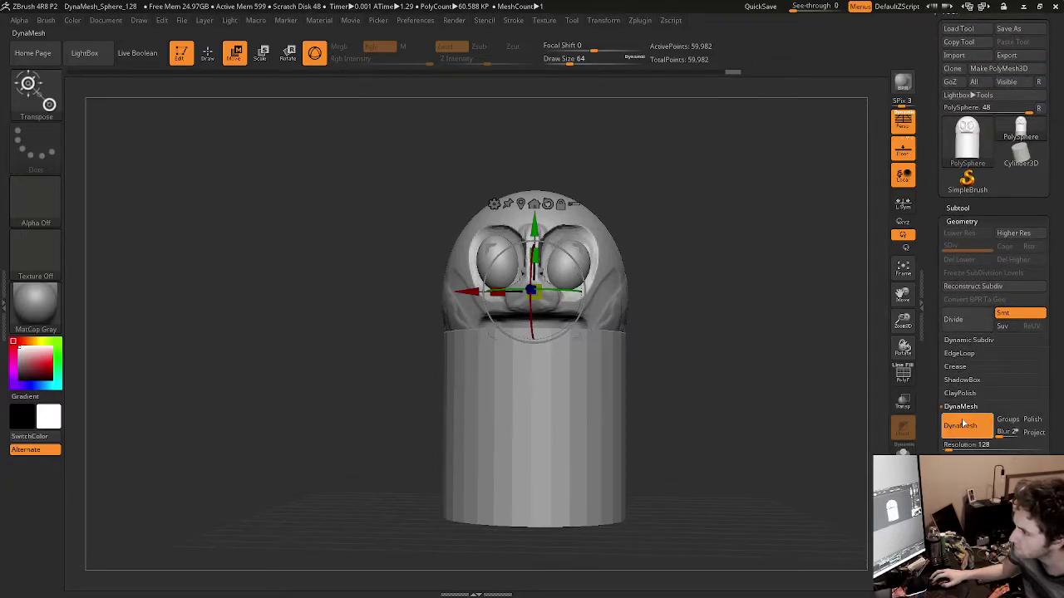
pyautogui.moveTo(964, 448); pyautogui.dragTo(970, 450)
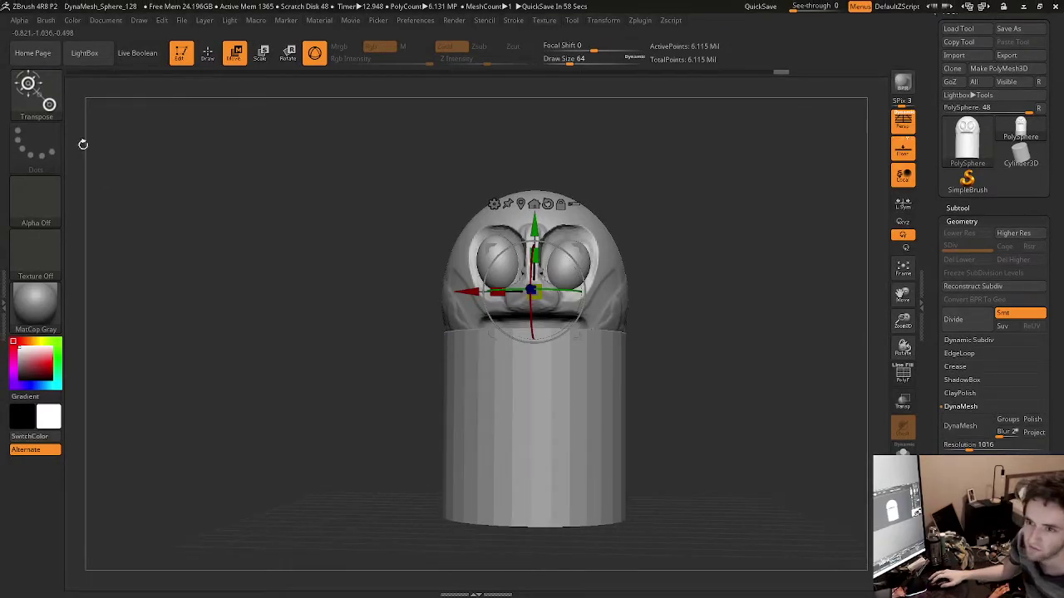
# Step: Build up clay with the ClayBuildup brush over the head-neck seam around the mouth and sides, smoothing parts of it
pyautogui.press('b')
pyautogui.press('c')
pyautogui.press('b')
pyautogui.moveTo(376, 391); pyautogui.dragTo(440, 402)
pyautogui.moveTo(479, 368); pyautogui.dragTo(594, 367)
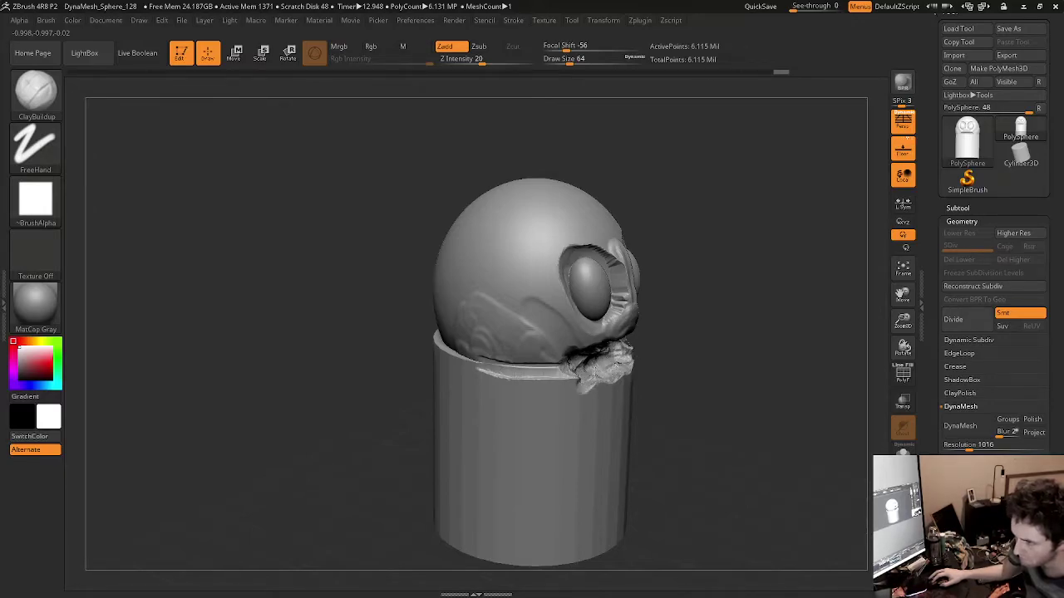
pyautogui.moveTo(725, 389)
pyautogui.mouseDown()
pyautogui.moveTo(617, 372)
pyautogui.moveTo(643, 395)
pyautogui.moveTo(611, 404)
pyautogui.moveTo(645, 374)
pyautogui.moveTo(625, 389)
pyautogui.mouseUp()
pyautogui.moveTo(525, 391)
pyautogui.mouseDown()
pyautogui.moveTo(511, 370)
pyautogui.moveTo(523, 392)
pyautogui.moveTo(567, 382)
pyautogui.moveTo(530, 366)
pyautogui.moveTo(517, 375)
pyautogui.moveTo(547, 368)
pyautogui.moveTo(519, 372)
pyautogui.moveTo(583, 385)
pyautogui.moveTo(530, 399)
pyautogui.moveTo(532, 378)
pyautogui.mouseUp()
pyautogui.moveTo(389, 421); pyautogui.dragTo(435, 408)
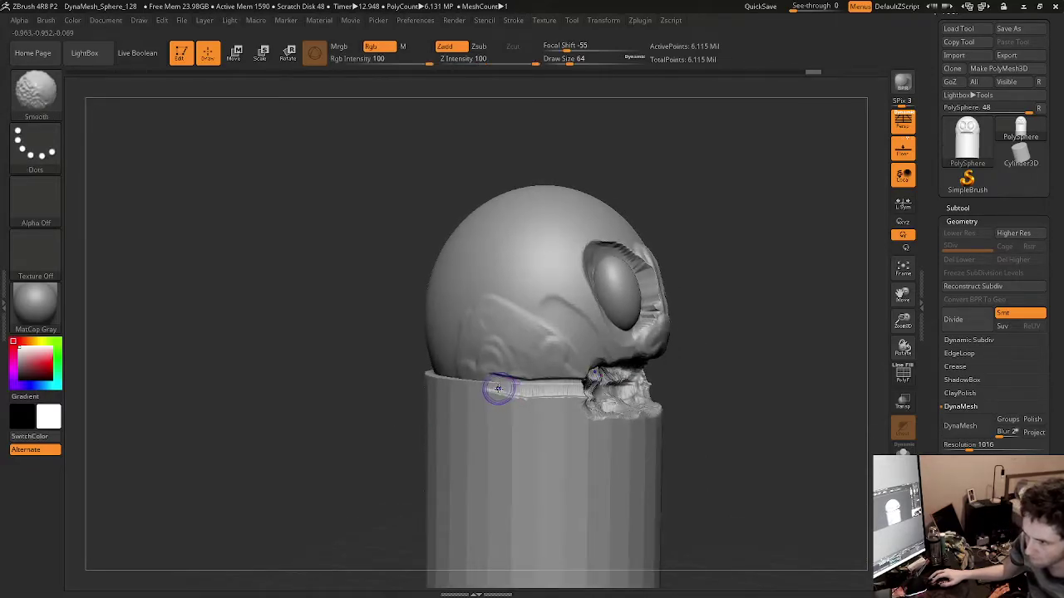
pyautogui.moveTo(501, 369)
pyautogui.keyDown('shift'); pyautogui.mouseDown()
pyautogui.moveTo(511, 394)
pyautogui.moveTo(422, 378)
pyautogui.mouseUp(); pyautogui.keyUp('shift')
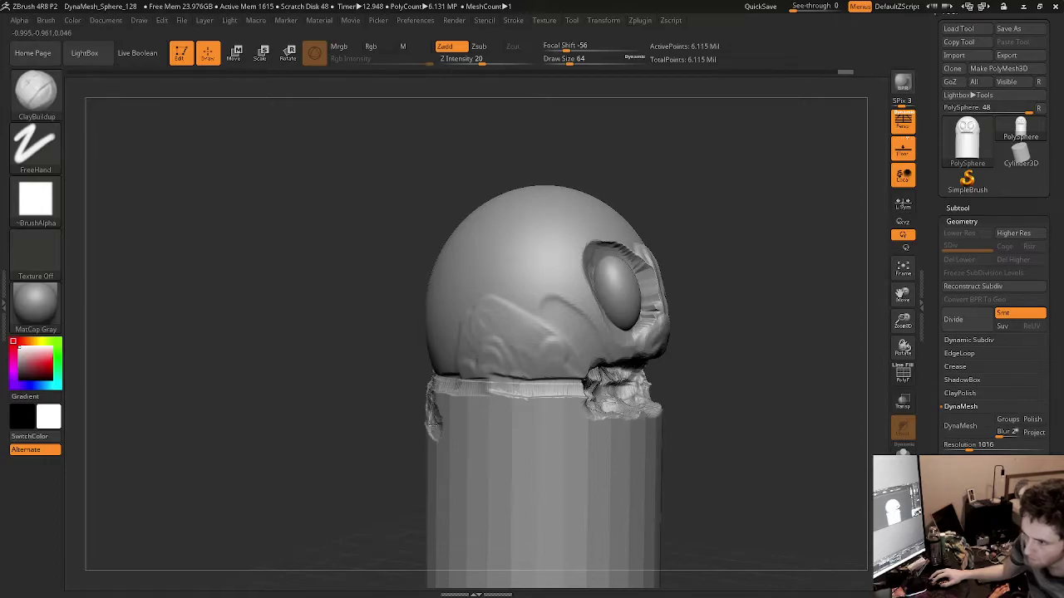
# Step: Add rough ClayBuildup strokes across the back of the head and neck and around the sides to the jaw
pyautogui.moveTo(295, 357); pyautogui.dragTo(424, 389)
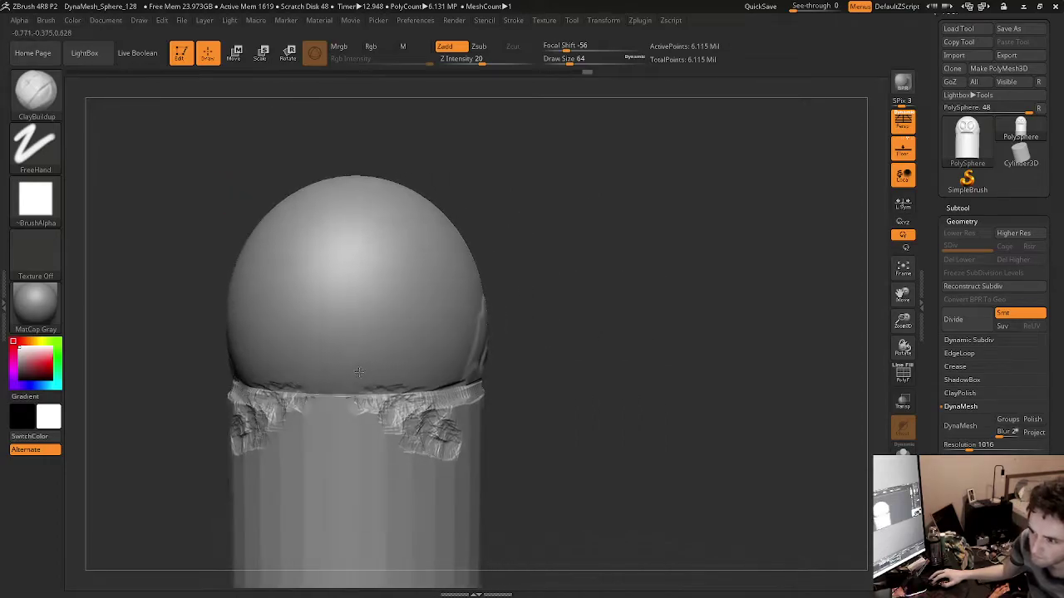
pyautogui.moveTo(340, 246)
pyautogui.mouseDown()
pyautogui.moveTo(274, 289)
pyautogui.moveTo(326, 356)
pyautogui.moveTo(274, 428)
pyautogui.moveTo(232, 533)
pyautogui.moveTo(335, 407)
pyautogui.moveTo(475, 432)
pyautogui.moveTo(333, 509)
pyautogui.moveTo(229, 516)
pyautogui.moveTo(365, 225)
pyautogui.moveTo(399, 193)
pyautogui.moveTo(448, 248)
pyautogui.moveTo(422, 320)
pyautogui.moveTo(456, 366)
pyautogui.moveTo(428, 399)
pyautogui.moveTo(391, 404)
pyautogui.mouseUp()
pyautogui.moveTo(684, 435); pyautogui.dragTo(575, 433)
pyautogui.moveTo(356, 356)
pyautogui.mouseDown()
pyautogui.moveTo(355, 459)
pyautogui.moveTo(431, 459)
pyautogui.moveTo(334, 223)
pyautogui.moveTo(391, 295)
pyautogui.moveTo(449, 328)
pyautogui.moveTo(383, 378)
pyautogui.mouseUp()
pyautogui.moveTo(686, 391); pyautogui.dragTo(657, 391)
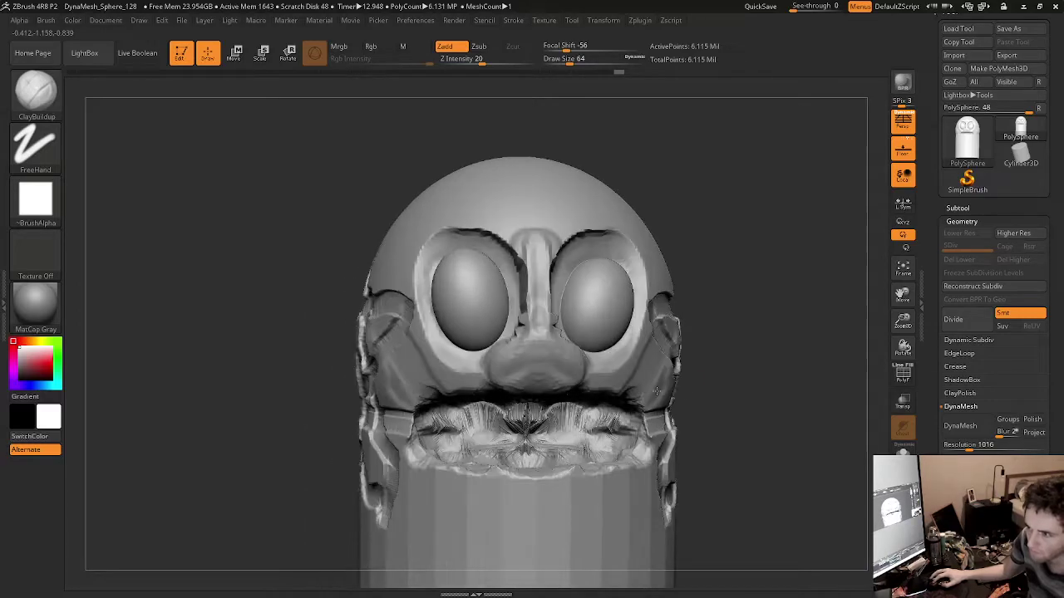
# Step: Add ClayBuildup strokes around the outer eye sockets, over the cheeks and from the mouth corners down the neck
pyautogui.moveTo(354, 299)
pyautogui.mouseDown()
pyautogui.moveTo(404, 308)
pyautogui.moveTo(444, 298)
pyautogui.mouseUp()
pyautogui.moveTo(441, 222)
pyautogui.mouseDown()
pyautogui.moveTo(468, 256)
pyautogui.moveTo(441, 219)
pyautogui.moveTo(408, 270)
pyautogui.mouseUp()
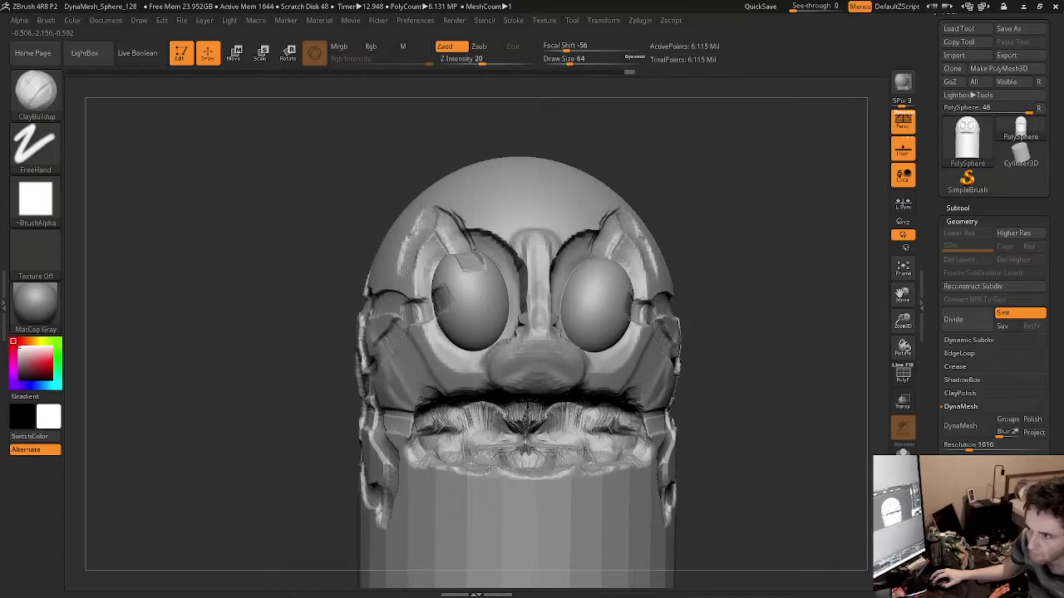
pyautogui.moveTo(478, 342)
pyautogui.mouseDown()
pyautogui.moveTo(397, 389)
pyautogui.moveTo(470, 582)
pyautogui.mouseUp()
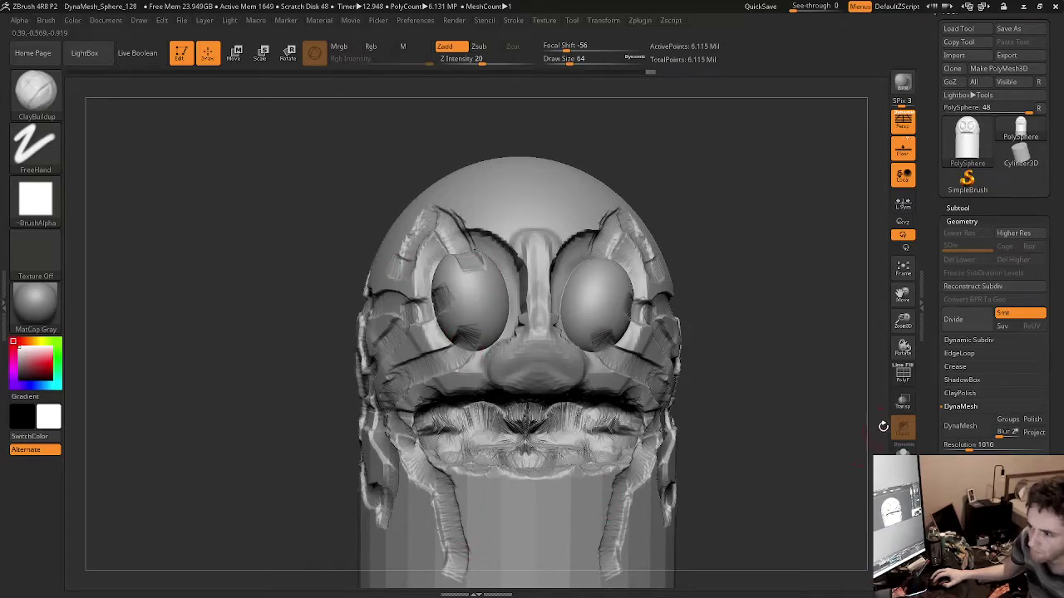
# Step: Retopologise the whole head and neck mesh with ZRemesher
pyautogui.moveTo(786, 410)
pyautogui.mouseDown()
pyautogui.moveTo(712, 428)
pyautogui.moveTo(731, 352)
pyautogui.moveTo(831, 350)
pyautogui.mouseUp()
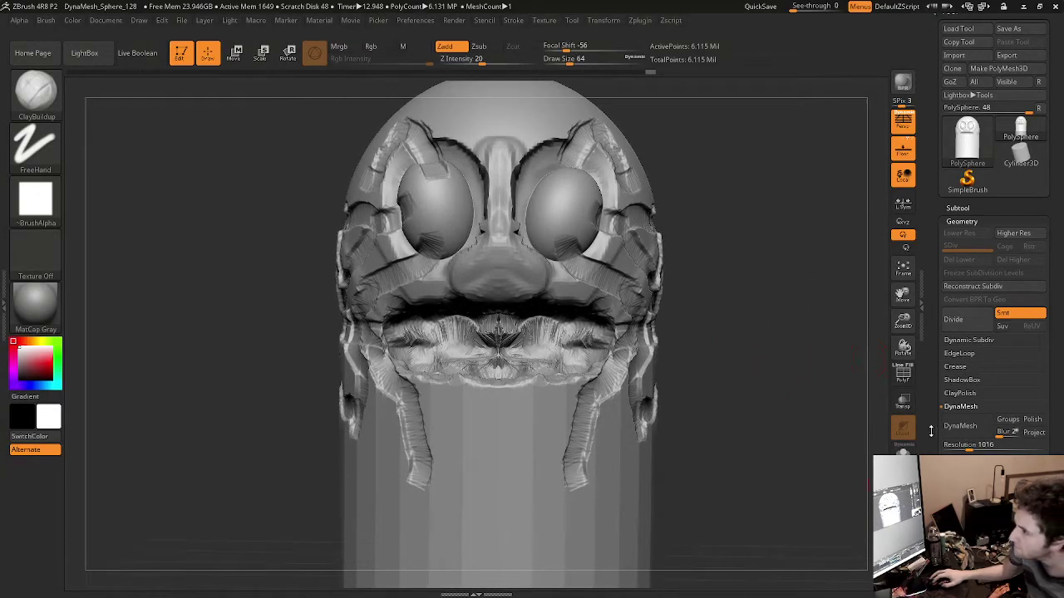
pyautogui.click(961, 502)
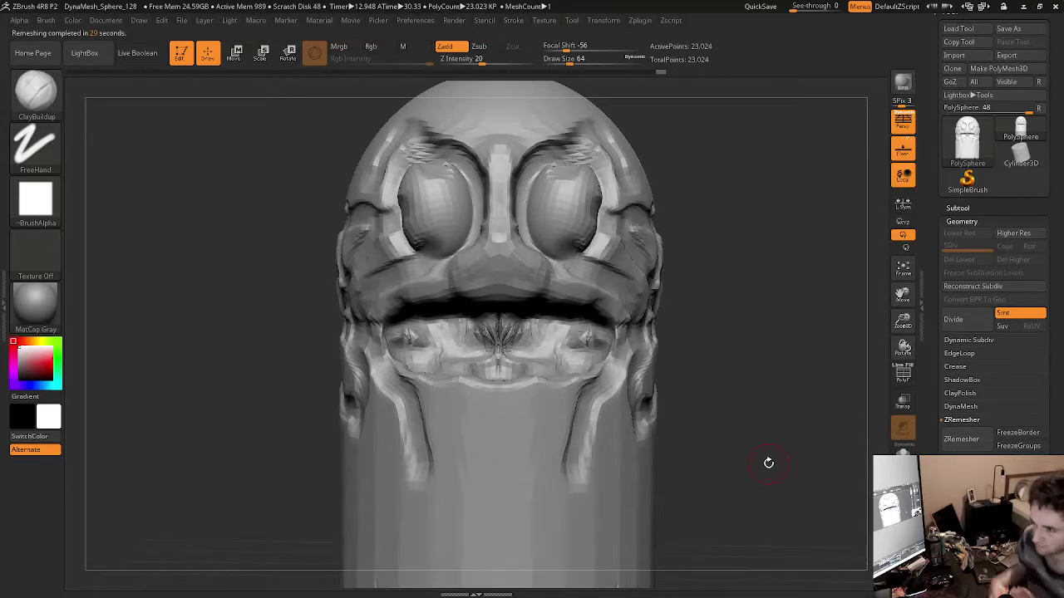
# Step: Smooth the lips, mouth interior, jaw corners and the folds running down the front of the neck
pyautogui.moveTo(760, 439)
pyautogui.mouseDown()
pyautogui.moveTo(736, 449)
pyautogui.moveTo(751, 425)
pyautogui.moveTo(732, 432)
pyautogui.mouseUp()
pyautogui.keyDown('shift'); pyautogui.moveTo(439, 323); pyautogui.dragTo(512, 312); pyautogui.keyUp('shift')
pyautogui.moveTo(553, 365)
pyautogui.keyDown('shift'); pyautogui.mouseDown()
pyautogui.moveTo(428, 326)
pyautogui.moveTo(478, 332)
pyautogui.moveTo(463, 354)
pyautogui.mouseUp(); pyautogui.keyUp('shift')
pyautogui.moveTo(533, 308)
pyautogui.keyDown('shift'); pyautogui.mouseDown()
pyautogui.moveTo(552, 283)
pyautogui.moveTo(499, 258)
pyautogui.moveTo(479, 290)
pyautogui.mouseUp(); pyautogui.keyUp('shift')
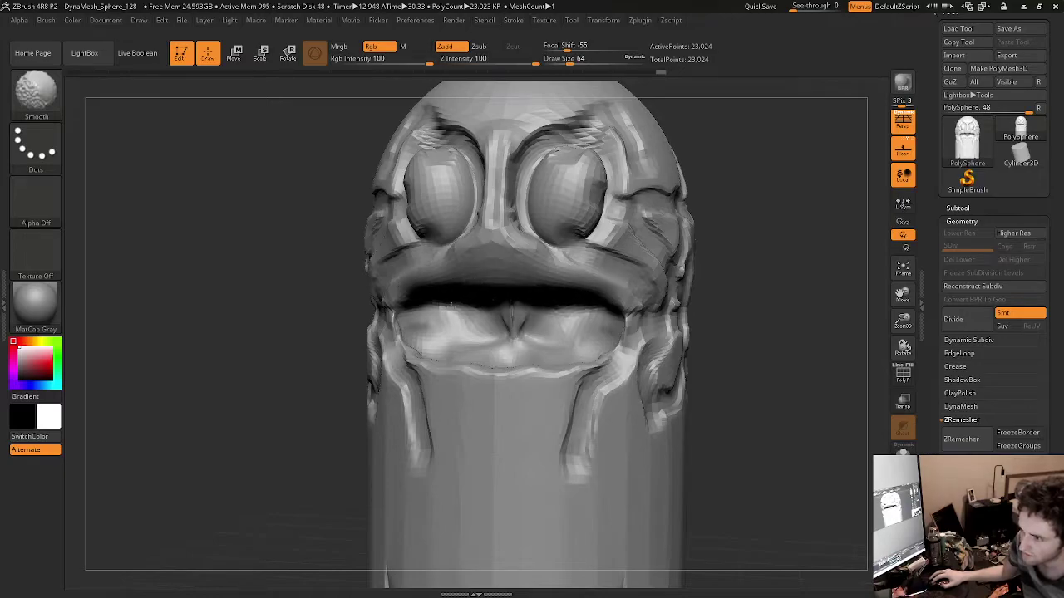
pyautogui.moveTo(622, 333)
pyautogui.keyDown('shift'); pyautogui.mouseDown()
pyautogui.moveTo(628, 354)
pyautogui.moveTo(574, 432)
pyautogui.moveTo(619, 391)
pyautogui.mouseUp(); pyautogui.keyUp('shift')
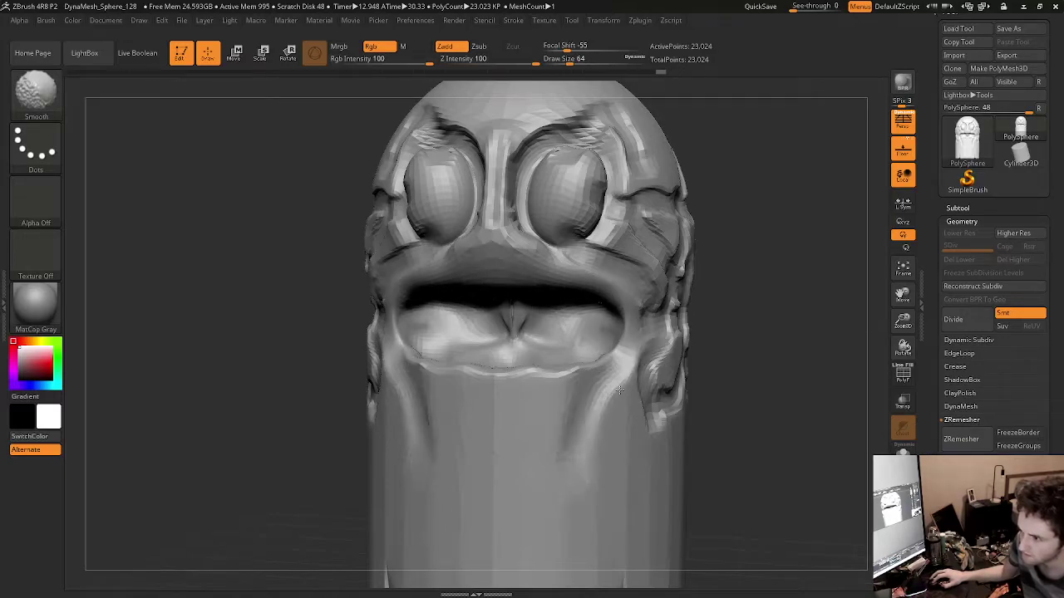
pyautogui.keyDown('shift'); pyautogui.moveTo(668, 423); pyautogui.dragTo(652, 395); pyautogui.keyUp('shift')
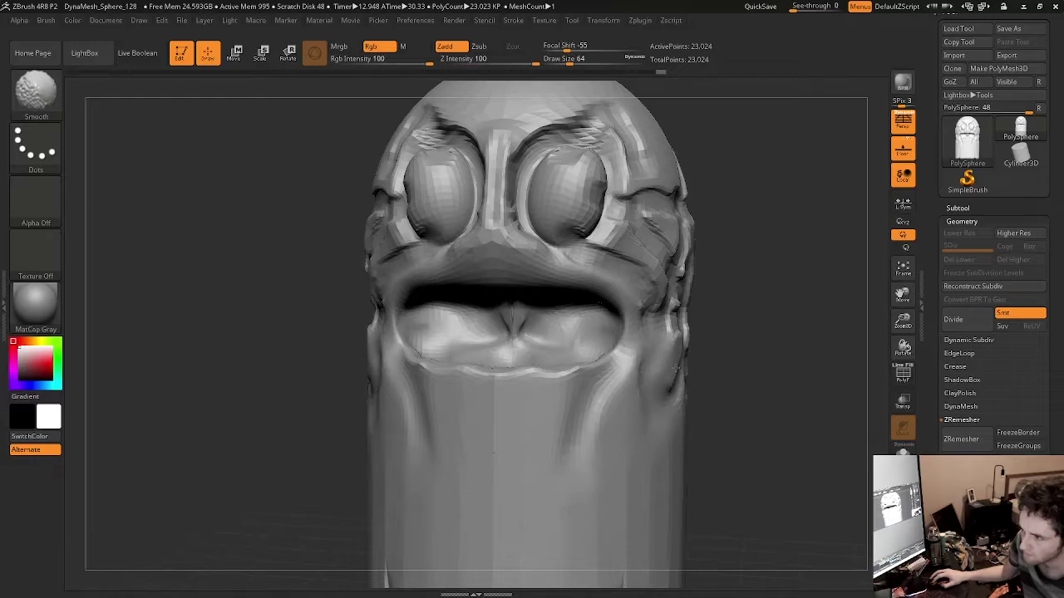
# Step: Smooth the clay ridges on the cheek, the side of the head and the upper back of the skull
pyautogui.moveTo(776, 373); pyautogui.dragTo(515, 254)
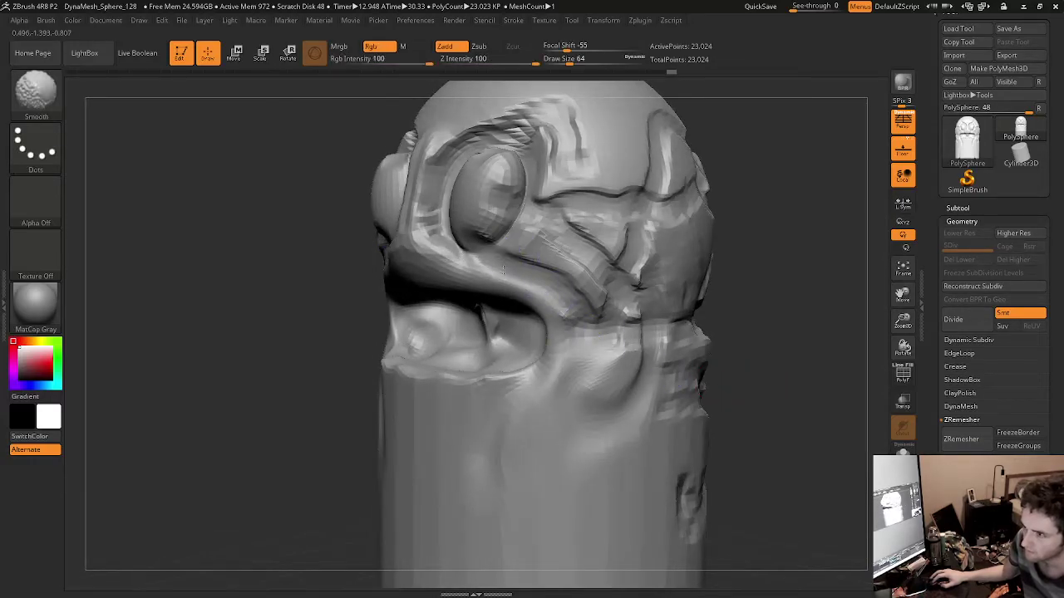
pyautogui.moveTo(593, 321)
pyautogui.keyDown('shift'); pyautogui.mouseDown()
pyautogui.moveTo(511, 237)
pyautogui.moveTo(553, 224)
pyautogui.moveTo(575, 181)
pyautogui.moveTo(640, 258)
pyautogui.moveTo(644, 144)
pyautogui.mouseUp(); pyautogui.keyUp('shift')
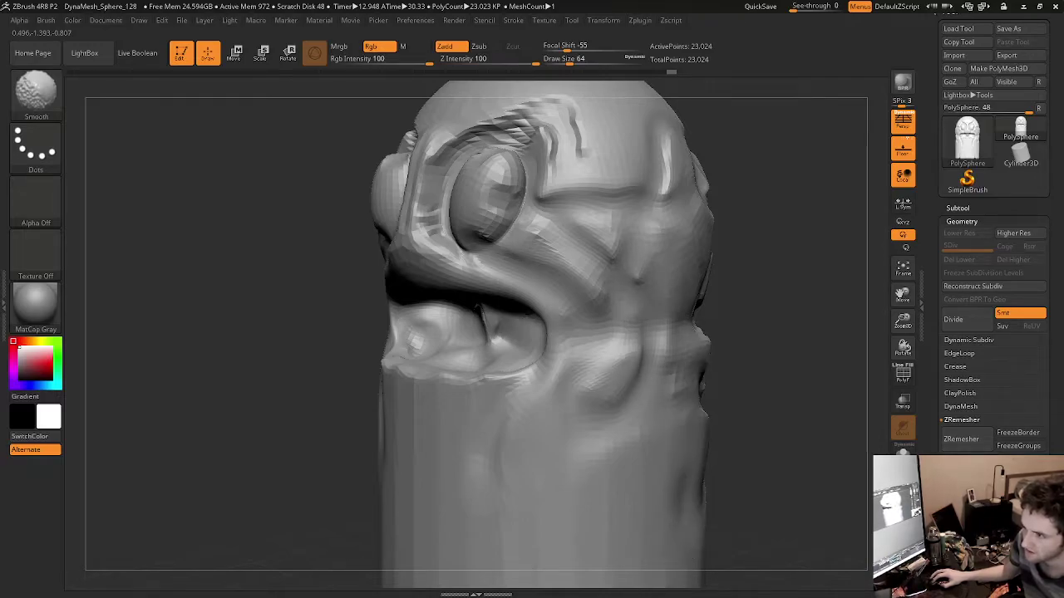
pyautogui.moveTo(807, 339)
pyautogui.mouseDown()
pyautogui.moveTo(750, 365)
pyautogui.moveTo(672, 375)
pyautogui.moveTo(675, 384)
pyautogui.moveTo(637, 375)
pyautogui.mouseUp()
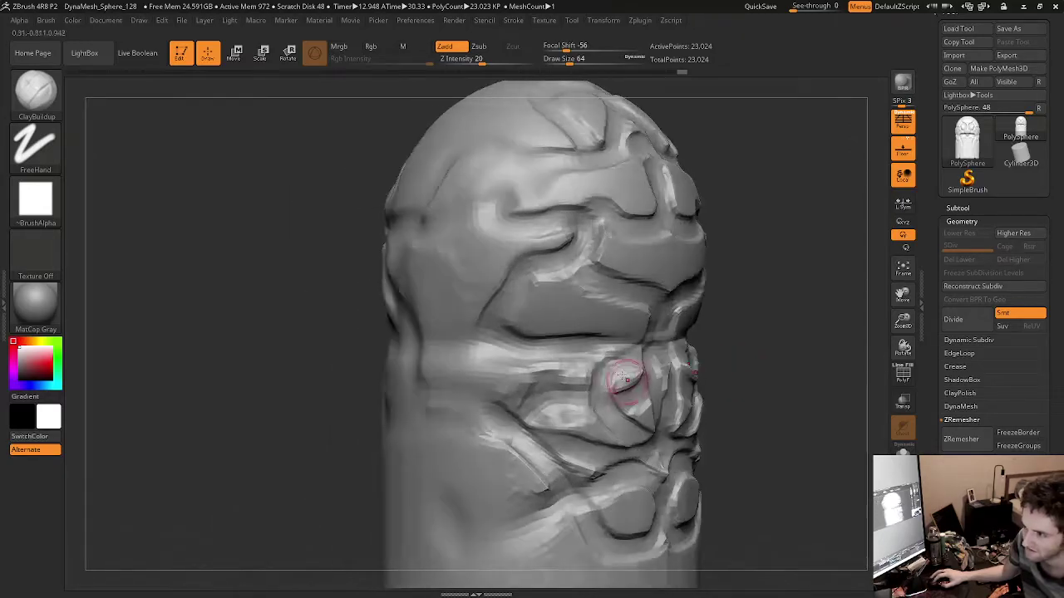
pyautogui.press('shift')
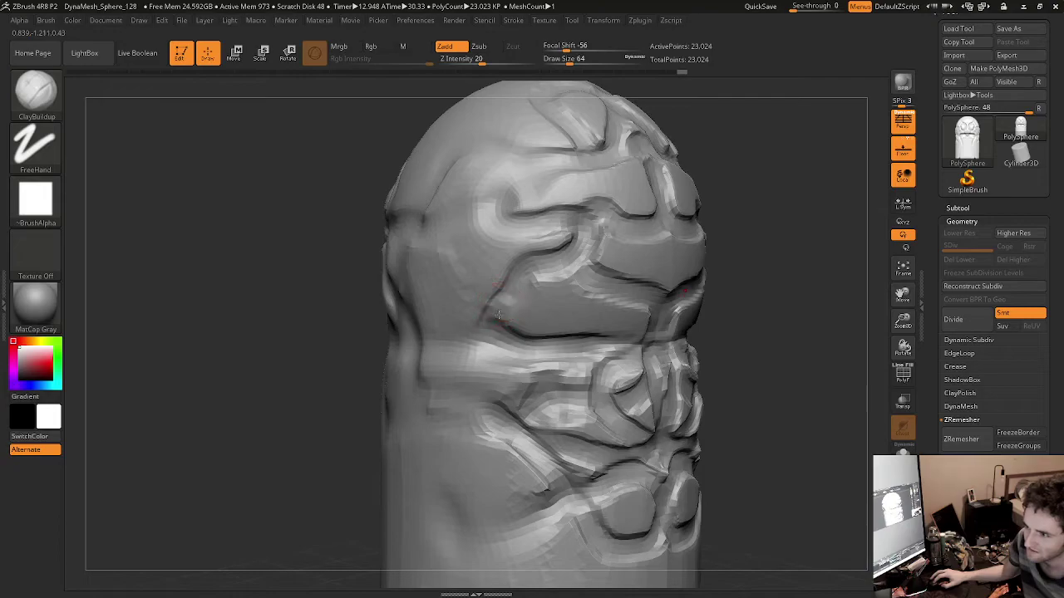
pyautogui.moveTo(507, 334)
pyautogui.keyDown('shift'); pyautogui.mouseDown()
pyautogui.moveTo(502, 309)
pyautogui.moveTo(548, 239)
pyautogui.moveTo(629, 209)
pyautogui.moveTo(678, 236)
pyautogui.mouseUp(); pyautogui.keyUp('shift')
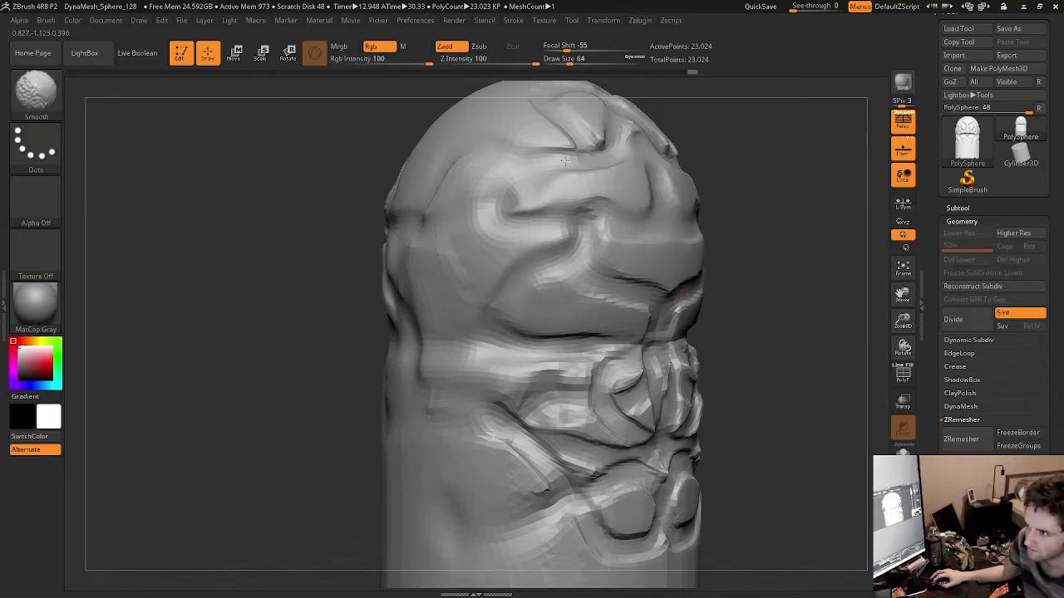
pyautogui.keyDown('shift'); pyautogui.moveTo(562, 117); pyautogui.dragTo(567, 143); pyautogui.keyUp('shift')
# Step: Smooth the folds across the back of the head and down the nape of the neck
pyautogui.moveTo(518, 218); pyautogui.dragTo(399, 241, button='right')
pyautogui.moveTo(800, 355)
pyautogui.keyDown('alt'); pyautogui.mouseDown(button='right')
pyautogui.moveTo(694, 247)
pyautogui.moveTo(729, 275)
pyautogui.mouseUp(button='right'); pyautogui.keyUp('alt')
pyautogui.moveTo(468, 185)
pyautogui.keyDown('shift'); pyautogui.mouseDown()
pyautogui.moveTo(522, 214)
pyautogui.moveTo(465, 137)
pyautogui.moveTo(534, 244)
pyautogui.moveTo(494, 257)
pyautogui.moveTo(449, 304)
pyautogui.moveTo(510, 284)
pyautogui.moveTo(497, 293)
pyautogui.mouseUp(); pyautogui.keyUp('shift')
pyautogui.moveTo(525, 347)
pyautogui.keyDown('shift'); pyautogui.mouseDown()
pyautogui.moveTo(489, 371)
pyautogui.moveTo(534, 412)
pyautogui.moveTo(452, 344)
pyautogui.moveTo(422, 390)
pyautogui.mouseUp(); pyautogui.keyUp('shift')
pyautogui.moveTo(649, 403)
pyautogui.keyDown('shift'); pyautogui.mouseDown()
pyautogui.moveTo(715, 311)
pyautogui.moveTo(676, 450)
pyautogui.mouseUp(); pyautogui.keyUp('shift')
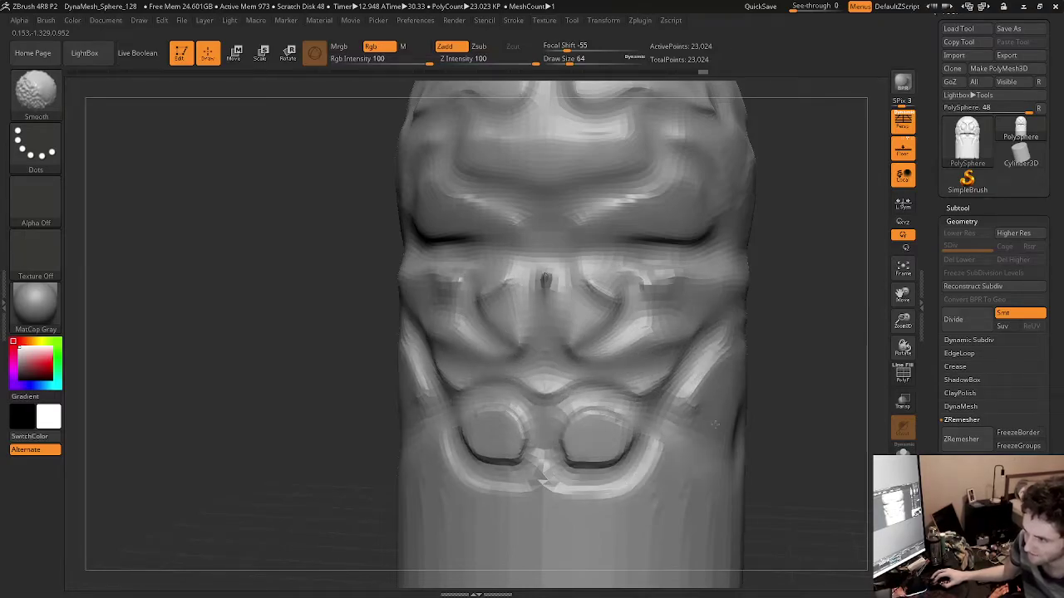
pyautogui.moveTo(629, 488)
pyautogui.keyDown('shift'); pyautogui.mouseDown()
pyautogui.moveTo(598, 461)
pyautogui.moveTo(542, 446)
pyautogui.moveTo(555, 488)
pyautogui.moveTo(629, 424)
pyautogui.mouseUp(); pyautogui.keyUp('shift')
pyautogui.moveTo(815, 458)
pyautogui.keyDown('alt'); pyautogui.mouseDown()
pyautogui.moveTo(730, 447)
pyautogui.moveTo(631, 390)
pyautogui.moveTo(427, 325)
pyautogui.mouseUp(); pyautogui.keyUp('alt')
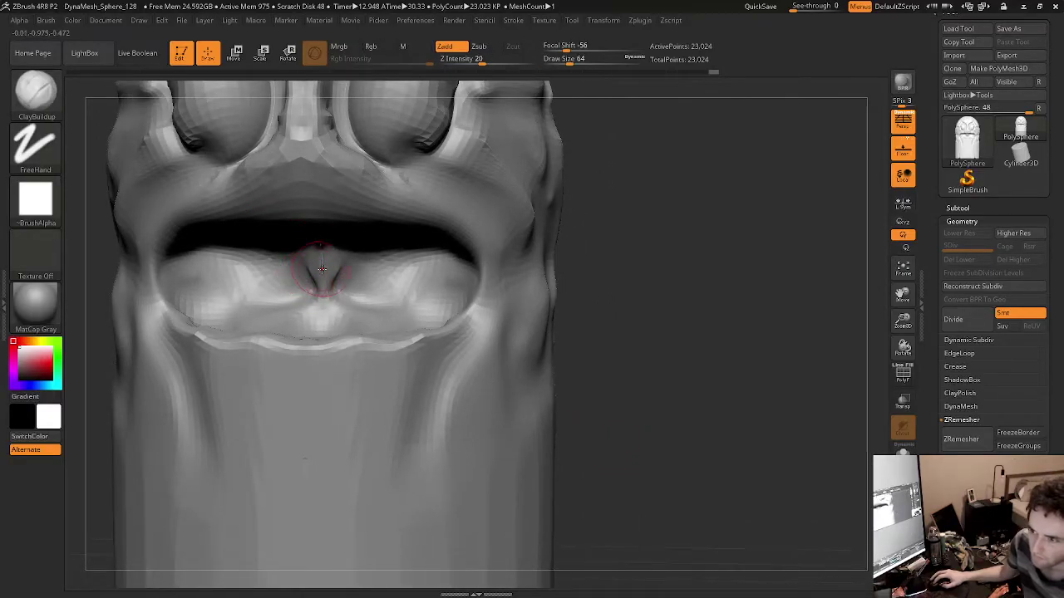
# Step: Sculpt the central groove on the floor of the mouth and smooth the upper lip and mouth corners
pyautogui.moveTo(322, 277)
pyautogui.mouseDown()
pyautogui.moveTo(289, 281)
pyautogui.moveTo(305, 254)
pyautogui.moveTo(242, 268)
pyautogui.moveTo(227, 289)
pyautogui.moveTo(313, 288)
pyautogui.moveTo(249, 293)
pyautogui.moveTo(186, 269)
pyautogui.moveTo(219, 297)
pyautogui.moveTo(250, 282)
pyautogui.moveTo(328, 286)
pyautogui.mouseUp()
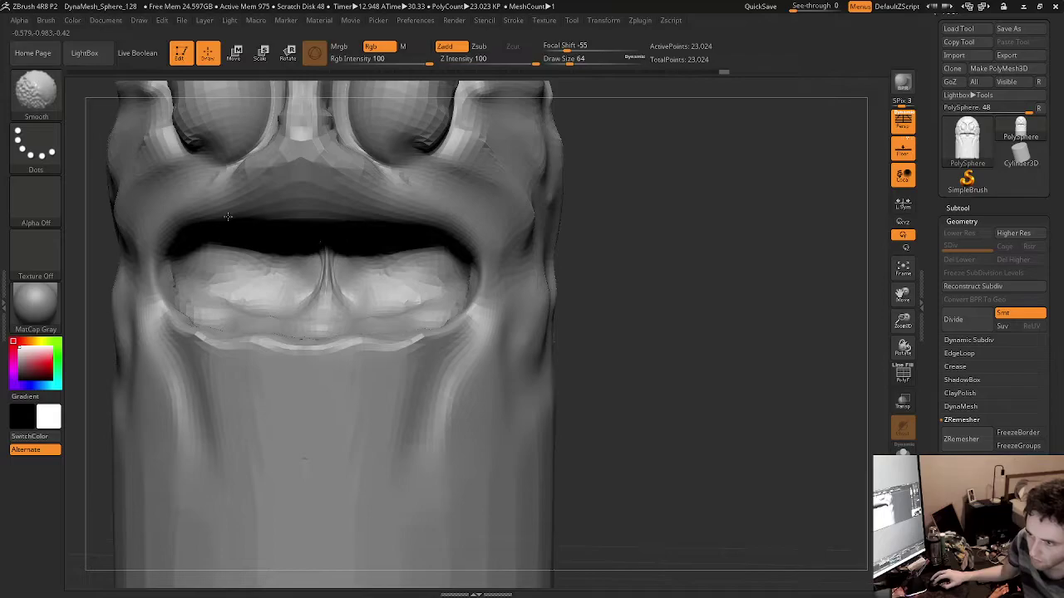
pyautogui.moveTo(289, 200)
pyautogui.mouseDown()
pyautogui.moveTo(249, 188)
pyautogui.moveTo(181, 206)
pyautogui.moveTo(154, 241)
pyautogui.moveTo(154, 308)
pyautogui.moveTo(225, 357)
pyautogui.moveTo(286, 369)
pyautogui.moveTo(212, 353)
pyautogui.moveTo(156, 320)
pyautogui.moveTo(151, 250)
pyautogui.moveTo(184, 200)
pyautogui.moveTo(272, 197)
pyautogui.moveTo(266, 175)
pyautogui.moveTo(241, 196)
pyautogui.moveTo(220, 174)
pyautogui.moveTo(168, 187)
pyautogui.moveTo(213, 196)
pyautogui.moveTo(162, 226)
pyautogui.moveTo(155, 254)
pyautogui.moveTo(226, 183)
pyautogui.moveTo(232, 199)
pyautogui.moveTo(141, 300)
pyautogui.moveTo(210, 395)
pyautogui.mouseUp()
pyautogui.keyDown('ctrl'); pyautogui.moveTo(674, 367); pyautogui.dragTo(545, 354, button='right'); pyautogui.keyUp('ctrl')
pyautogui.moveTo(482, 340)
pyautogui.mouseDown(button='right')
pyautogui.moveTo(492, 301)
pyautogui.moveTo(596, 358)
pyautogui.mouseUp(button='right')
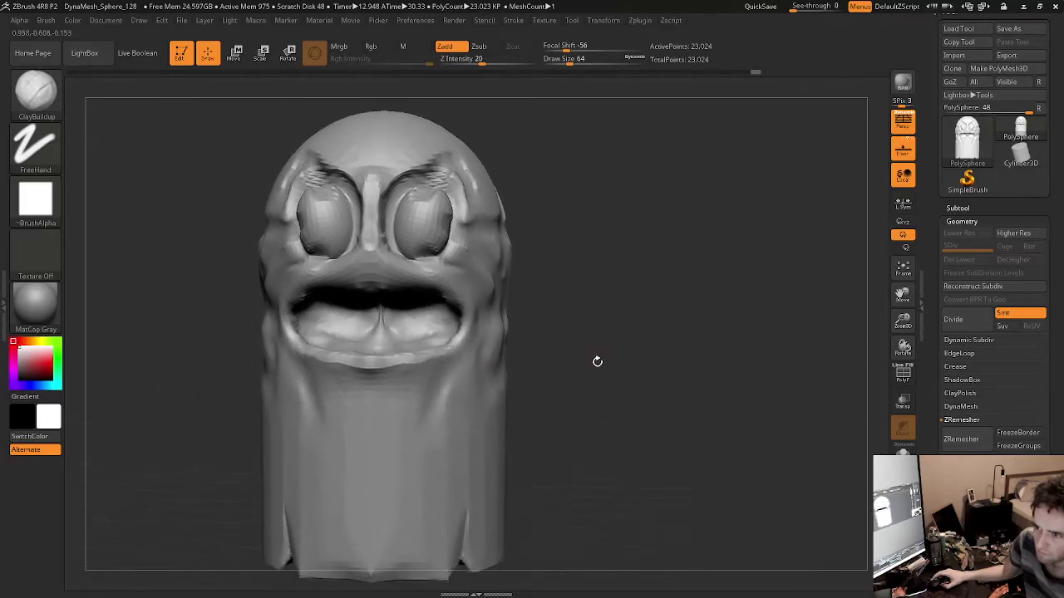
# Step: Rework the clay along the upper lip and on the cheeks beside the lower outer edges of the eyes
pyautogui.moveTo(553, 296)
pyautogui.keyDown('alt'); pyautogui.mouseDown(button='right')
pyautogui.moveTo(602, 332)
pyautogui.moveTo(603, 348)
pyautogui.moveTo(783, 273)
pyautogui.moveTo(774, 282)
pyautogui.mouseUp(button='right'); pyautogui.keyUp('alt')
pyautogui.moveTo(470, 304)
pyautogui.mouseDown()
pyautogui.moveTo(471, 354)
pyautogui.moveTo(443, 358)
pyautogui.moveTo(472, 328)
pyautogui.moveTo(409, 362)
pyautogui.moveTo(437, 348)
pyautogui.moveTo(488, 274)
pyautogui.moveTo(481, 249)
pyautogui.mouseUp()
pyautogui.moveTo(839, 410)
pyautogui.mouseDown(button='right')
pyautogui.moveTo(821, 414)
pyautogui.moveTo(835, 412)
pyautogui.moveTo(827, 405)
pyautogui.mouseUp(button='right')
pyautogui.moveTo(630, 301); pyautogui.dragTo(633, 320)
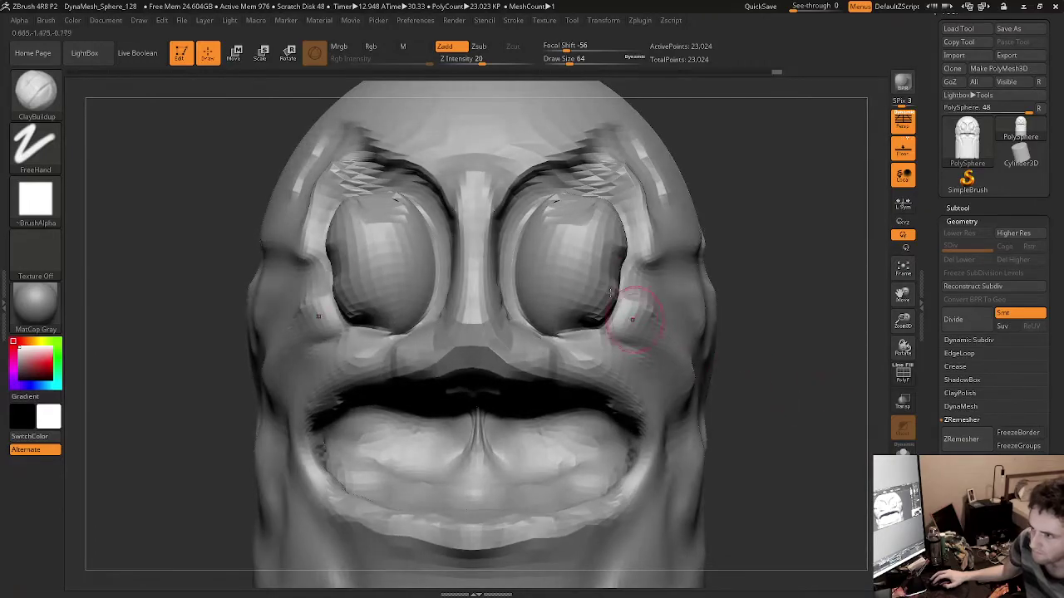
# Step: Set the brush draw size to 37 and examine the mouth opening from the side
pyautogui.moveTo(572, 60); pyautogui.dragTo(563, 63)
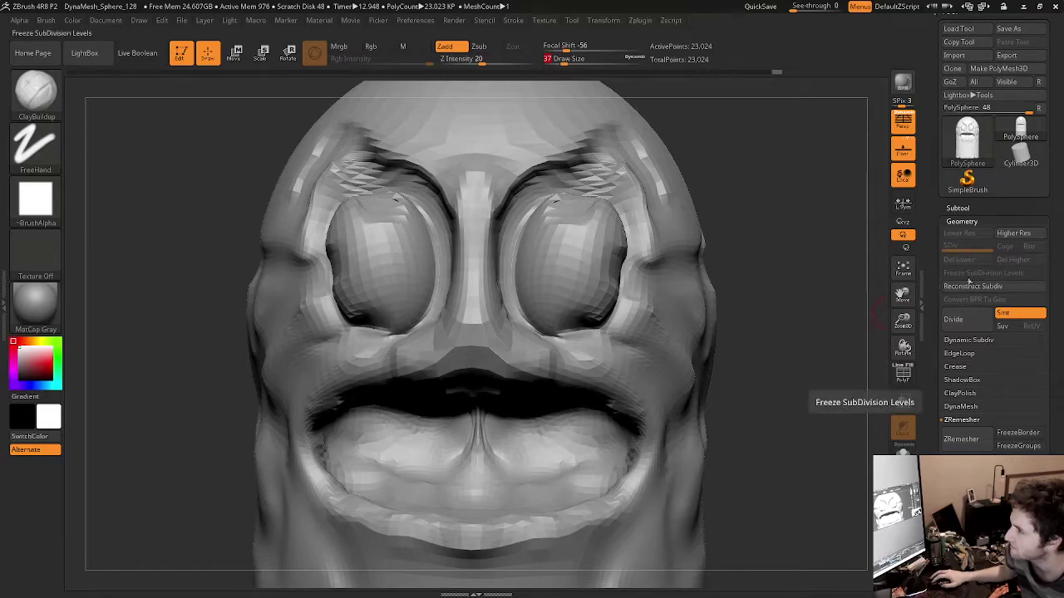
pyautogui.moveTo(797, 473); pyautogui.dragTo(868, 464)
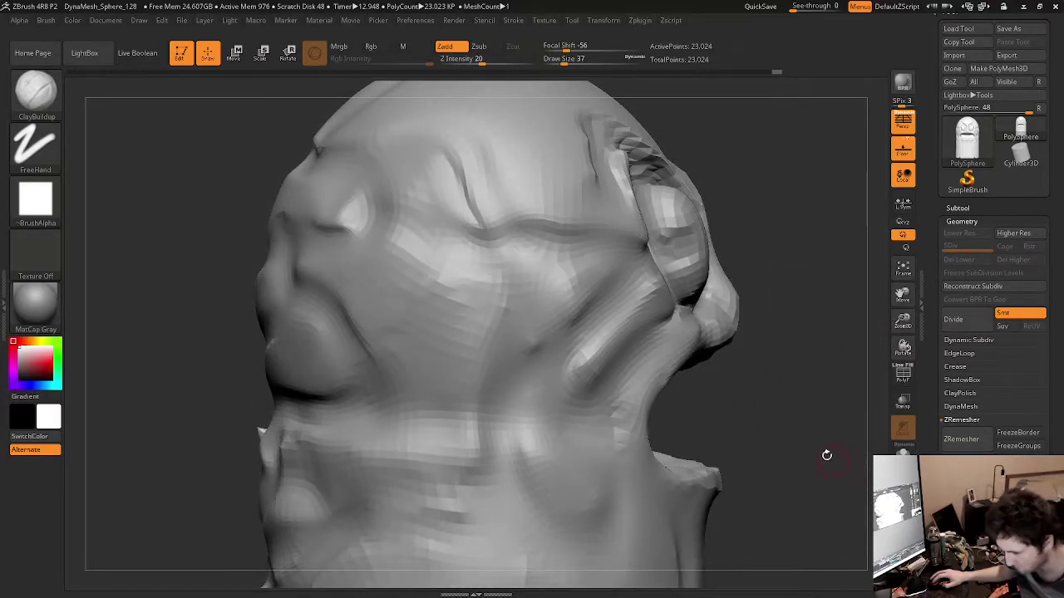
pyautogui.keyDown('alt'); pyautogui.moveTo(814, 418); pyautogui.dragTo(657, 391); pyautogui.keyUp('alt')
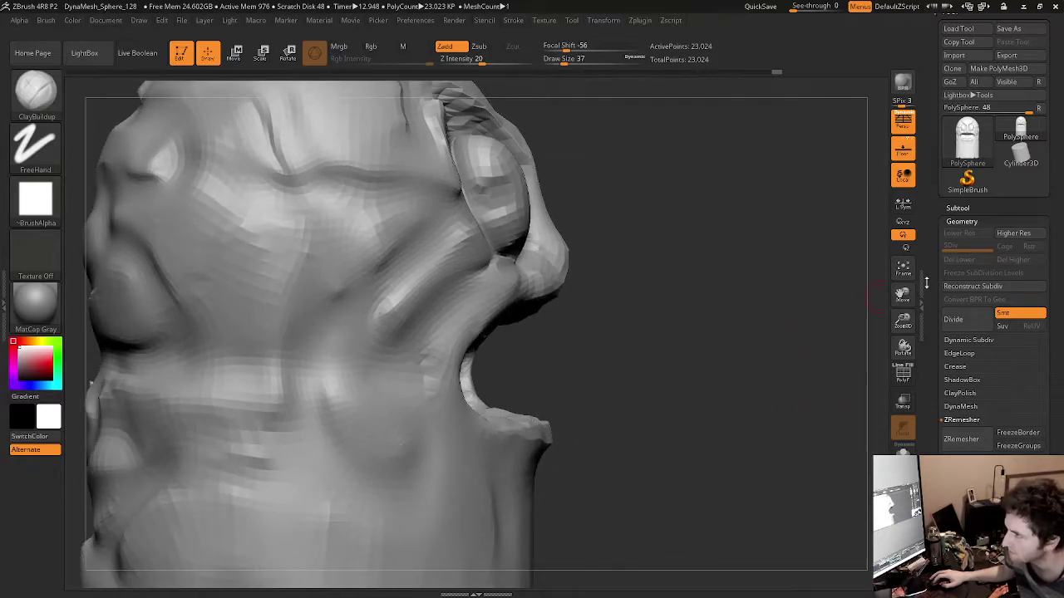
pyautogui.moveTo(700, 401); pyautogui.dragTo(649, 399)
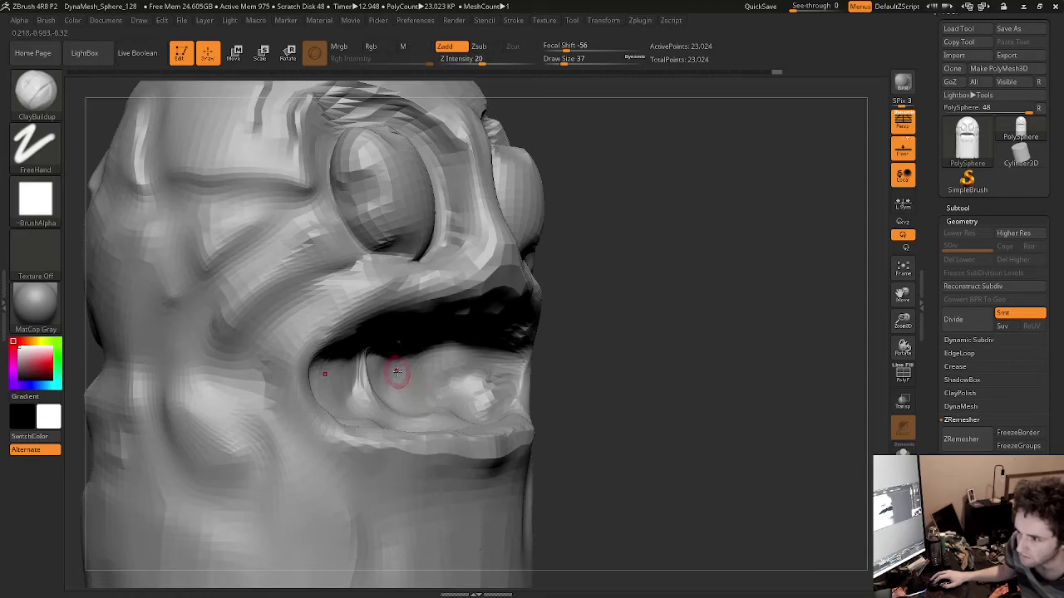
pyautogui.moveTo(391, 374)
pyautogui.mouseDown()
pyautogui.moveTo(332, 378)
pyautogui.moveTo(391, 374)
pyautogui.moveTo(474, 404)
pyautogui.mouseUp()
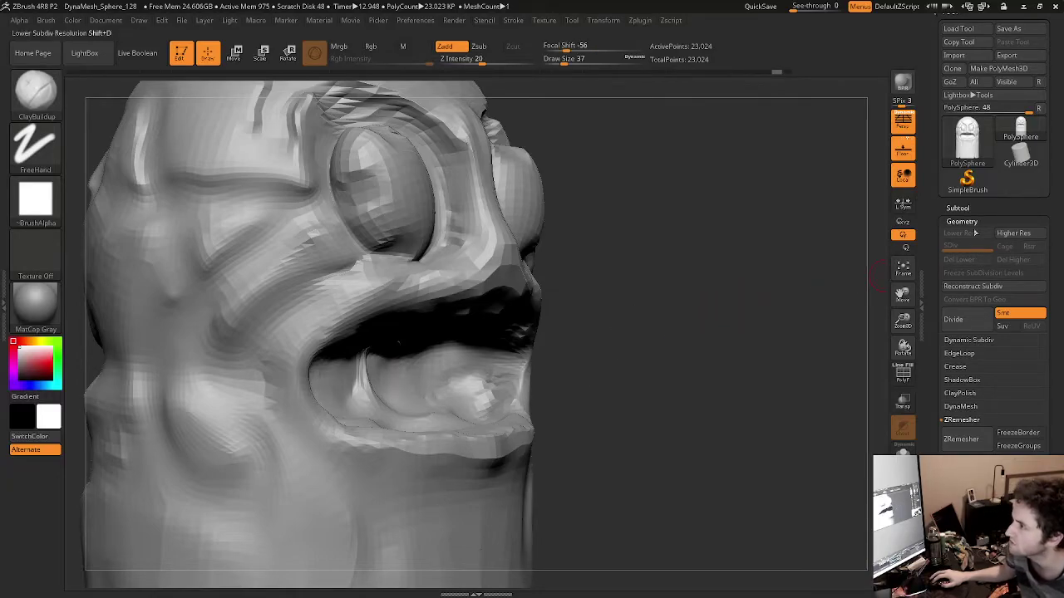
# Step: Append a Cube3D as a new subtool and make it the active subtool
pyautogui.click(958, 208)
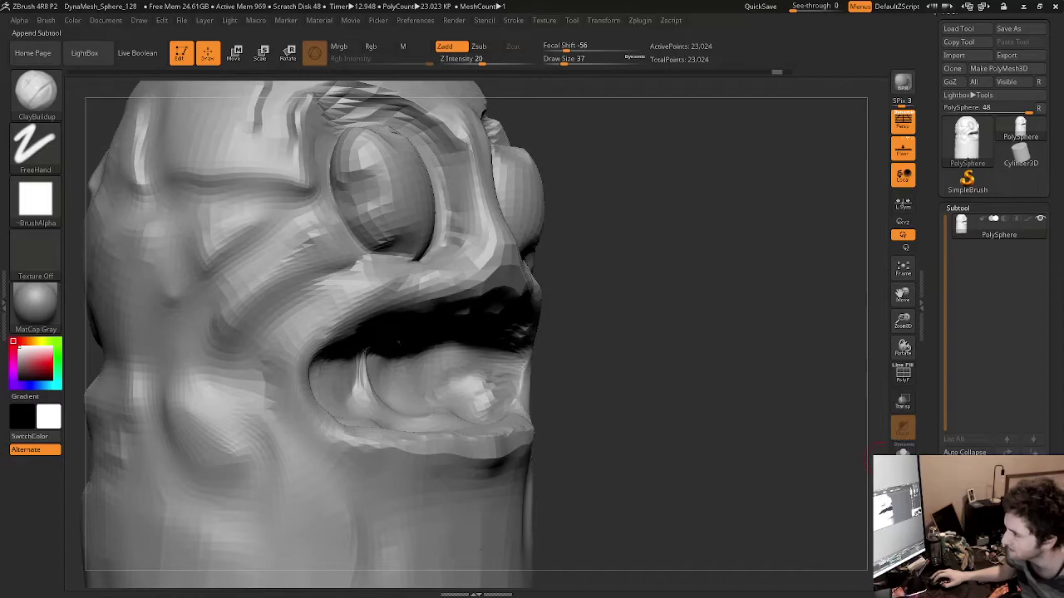
pyautogui.click(1008, 517)
pyautogui.click(684, 359)
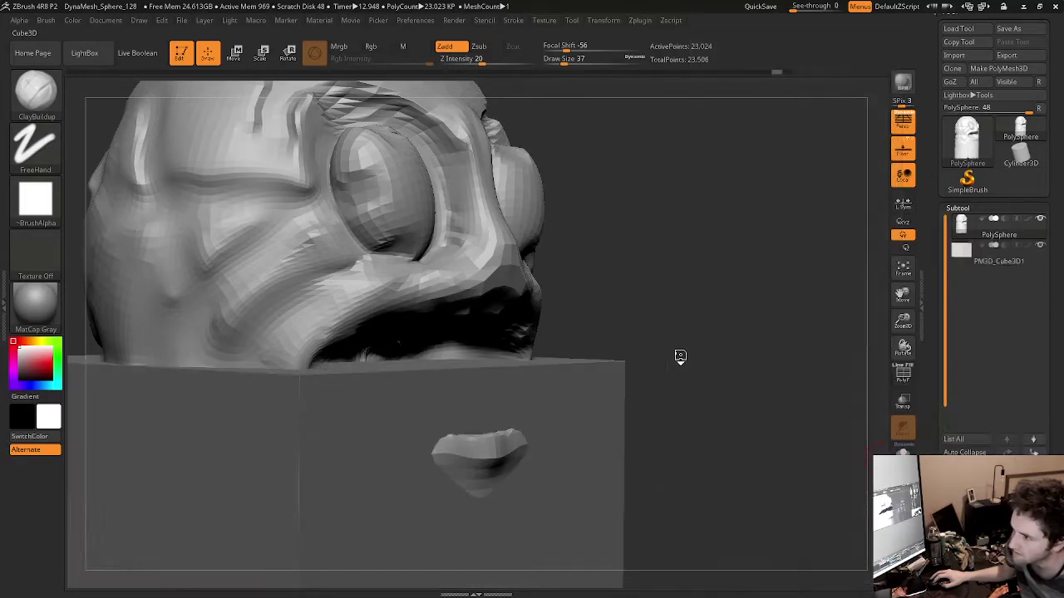
pyautogui.click(992, 261)
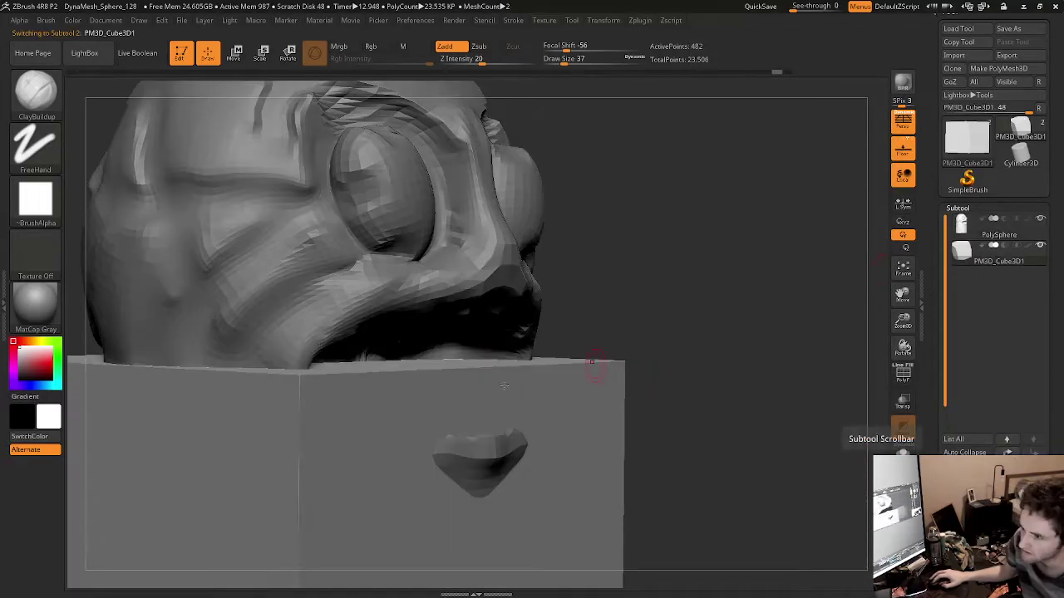
# Step: Shrink and flatten the cube into a small block and position it inside the mouth on the centre line
pyautogui.moveTo(637, 414)
pyautogui.keyDown('ctrl'); pyautogui.mouseDown(button='right')
pyautogui.moveTo(647, 425)
pyautogui.moveTo(534, 425)
pyautogui.mouseUp(button='right'); pyautogui.keyUp('ctrl')
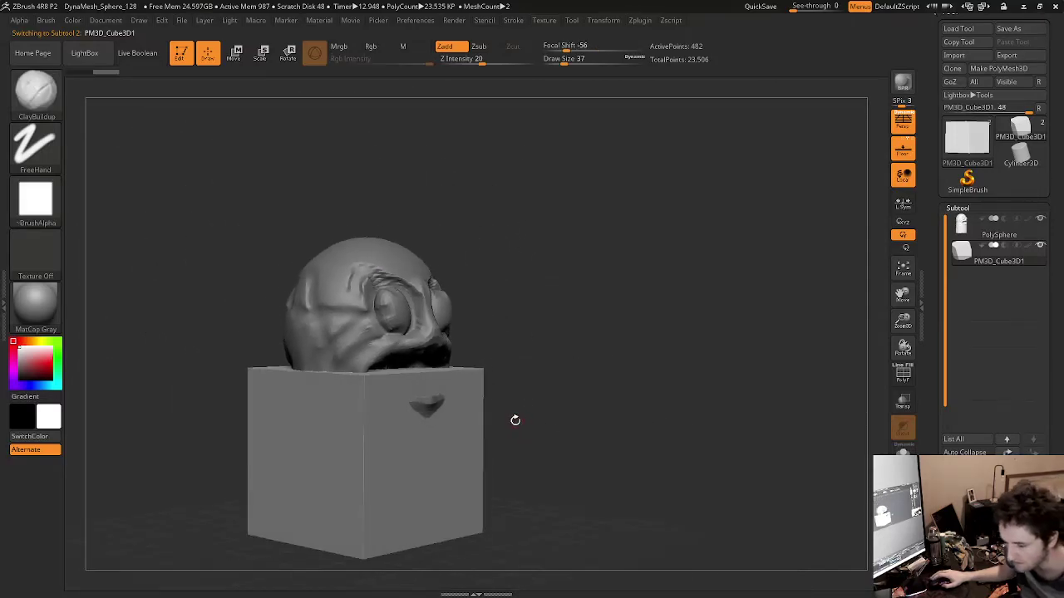
pyautogui.press('w')
pyautogui.moveTo(403, 461); pyautogui.dragTo(410, 499)
pyautogui.hotkey('ctrl', 'z')
pyautogui.moveTo(518, 430)
pyautogui.mouseDown()
pyautogui.moveTo(517, 418)
pyautogui.moveTo(518, 435)
pyautogui.mouseUp()
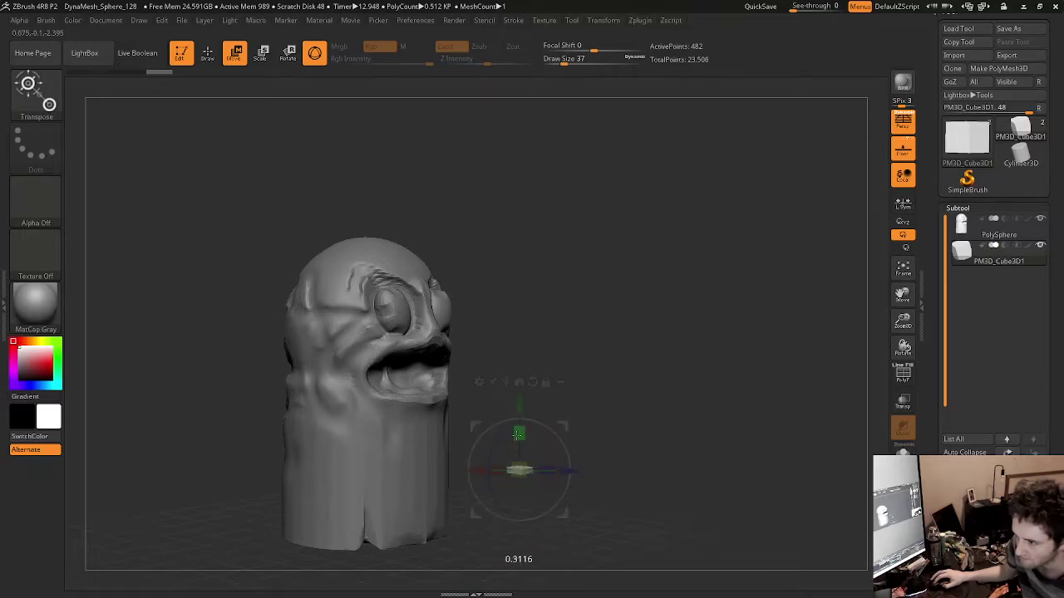
pyautogui.moveTo(519, 407); pyautogui.dragTo(502, 314)
pyautogui.moveTo(569, 379); pyautogui.dragTo(428, 366)
pyautogui.moveTo(638, 427); pyautogui.dragTo(499, 433)
pyautogui.moveTo(508, 397)
pyautogui.keyDown('ctrl'); pyautogui.mouseDown(button='right')
pyautogui.moveTo(770, 429)
pyautogui.moveTo(689, 433)
pyautogui.moveTo(754, 437)
pyautogui.mouseUp(button='right'); pyautogui.keyUp('ctrl')
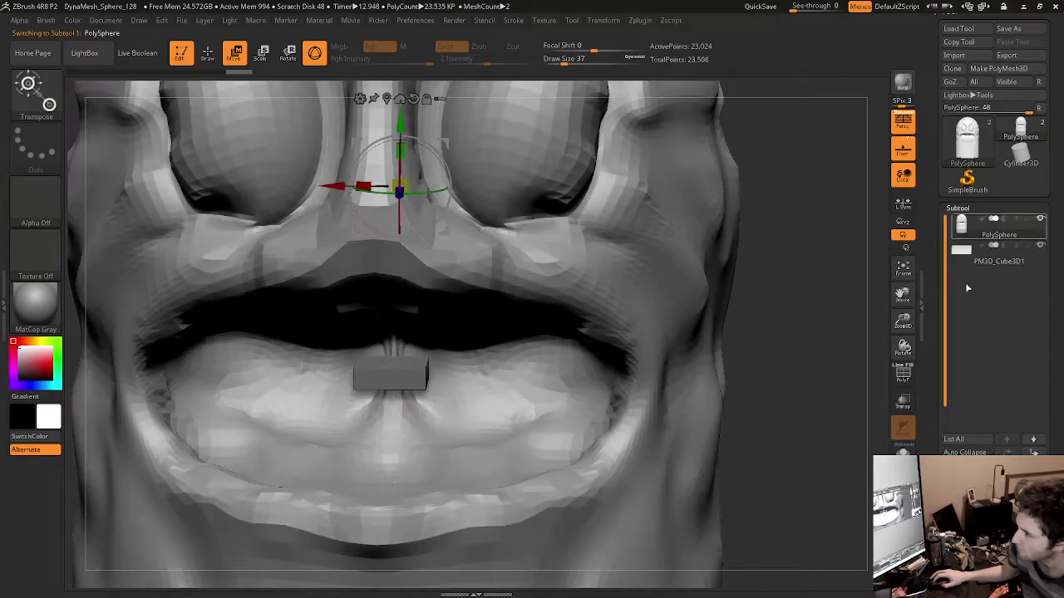
# Step: Merge the cube subtool down into the PolySphere head
pyautogui.click(994, 228)
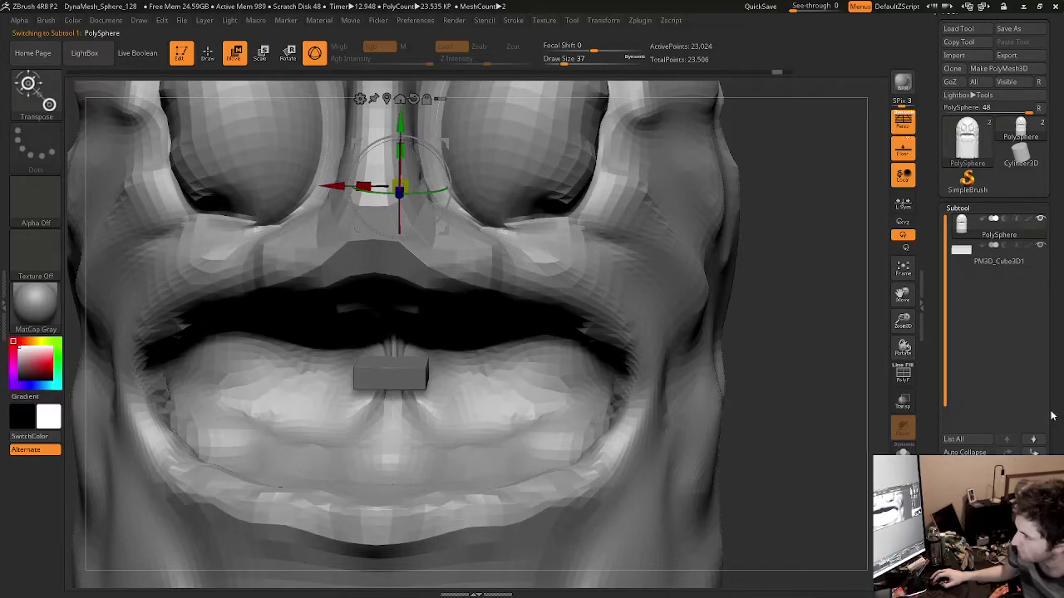
pyautogui.scroll(-3, 1049, 427)
pyautogui.click(966, 449)
pyautogui.click(864, 471)
# Step: Shape the block in the mouth into a rounded, flattened form with the ClayBuildup brush
pyautogui.press('q')
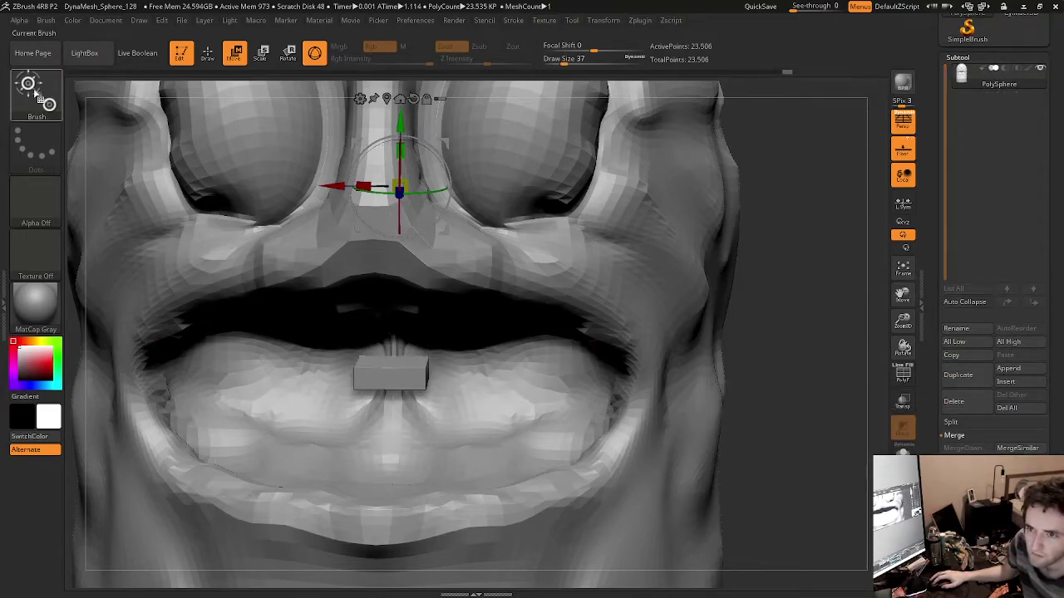
pyautogui.press('b')
pyautogui.press('c')
pyautogui.press('b')
pyautogui.moveTo(382, 373)
pyautogui.mouseDown()
pyautogui.moveTo(365, 386)
pyautogui.moveTo(380, 393)
pyautogui.moveTo(356, 374)
pyautogui.mouseUp()
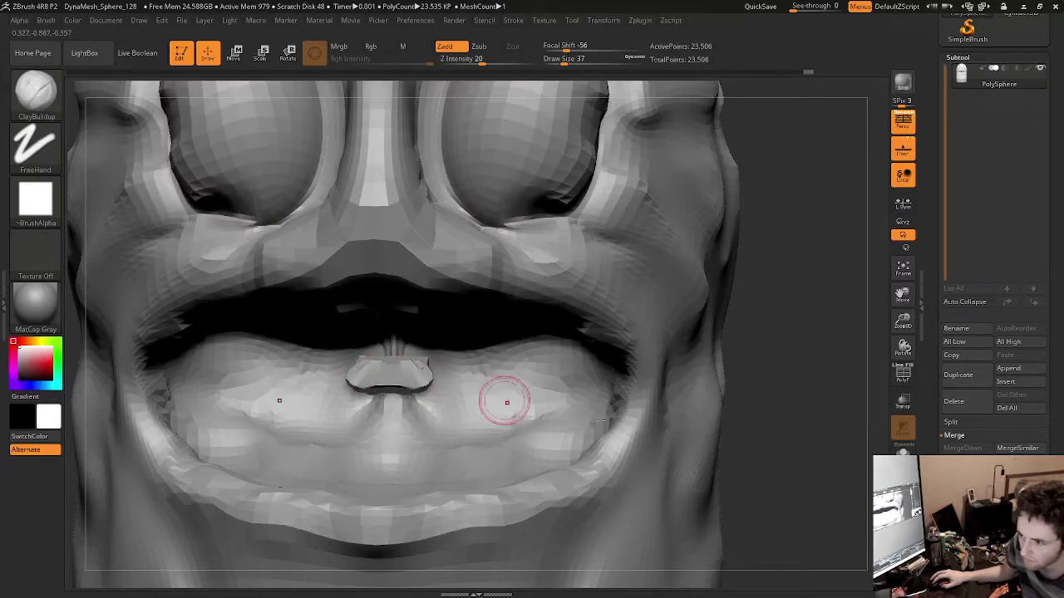
pyautogui.moveTo(772, 430); pyautogui.dragTo(747, 428)
pyautogui.moveTo(427, 374)
pyautogui.mouseDown()
pyautogui.moveTo(442, 372)
pyautogui.moveTo(350, 368)
pyautogui.mouseUp()
pyautogui.moveTo(127, 410); pyautogui.dragTo(144, 430)
pyautogui.moveTo(145, 430); pyautogui.dragTo(150, 450, button='right')
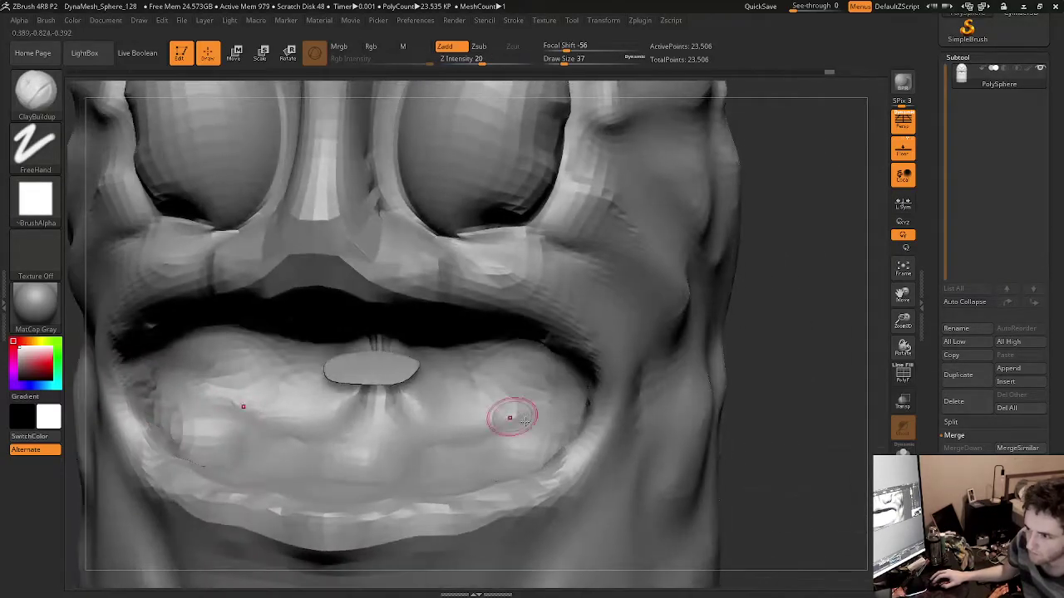
pyautogui.moveTo(817, 415)
pyautogui.keyDown('ctrl'); pyautogui.mouseDown(button='right')
pyautogui.moveTo(693, 413)
pyautogui.moveTo(673, 398)
pyautogui.mouseUp(button='right'); pyautogui.keyUp('ctrl')
pyautogui.keyDown('ctrl'); pyautogui.moveTo(407, 382); pyautogui.dragTo(373, 357, button='right'); pyautogui.keyUp('ctrl')
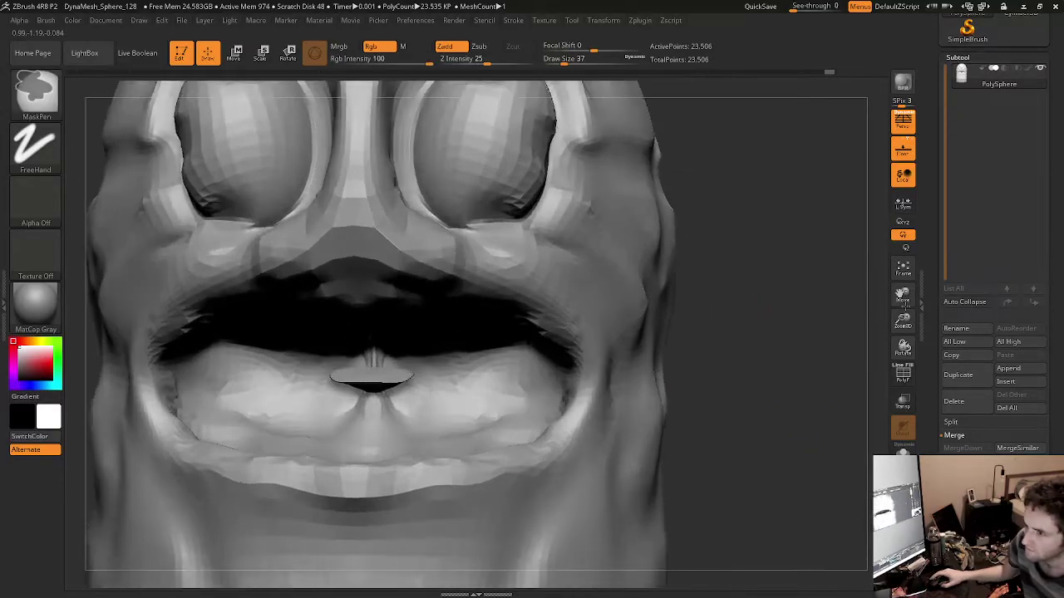
# Step: Sculpt a pupil in the centre of both eyeballs with ClayBuildup at draw size 39
pyautogui.keyDown('alt'); pyautogui.moveTo(657, 169); pyautogui.dragTo(615, 444, button='right'); pyautogui.keyUp('alt')
pyautogui.keyDown('ctrl'); pyautogui.moveTo(392, 394); pyautogui.dragTo(463, 393, button='right'); pyautogui.keyUp('ctrl')
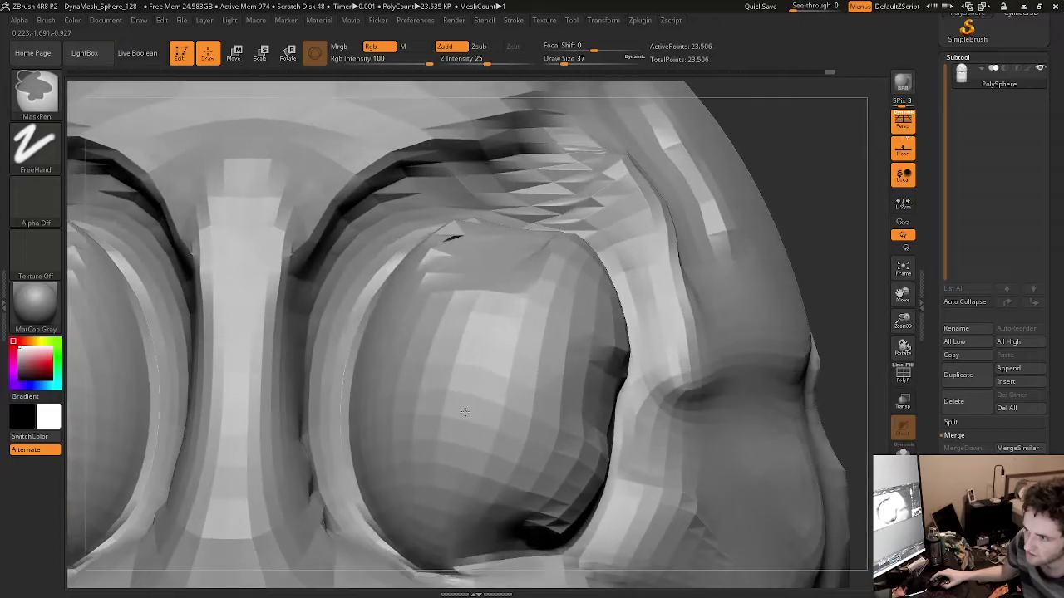
pyautogui.moveTo(562, 63); pyautogui.dragTo(550, 64)
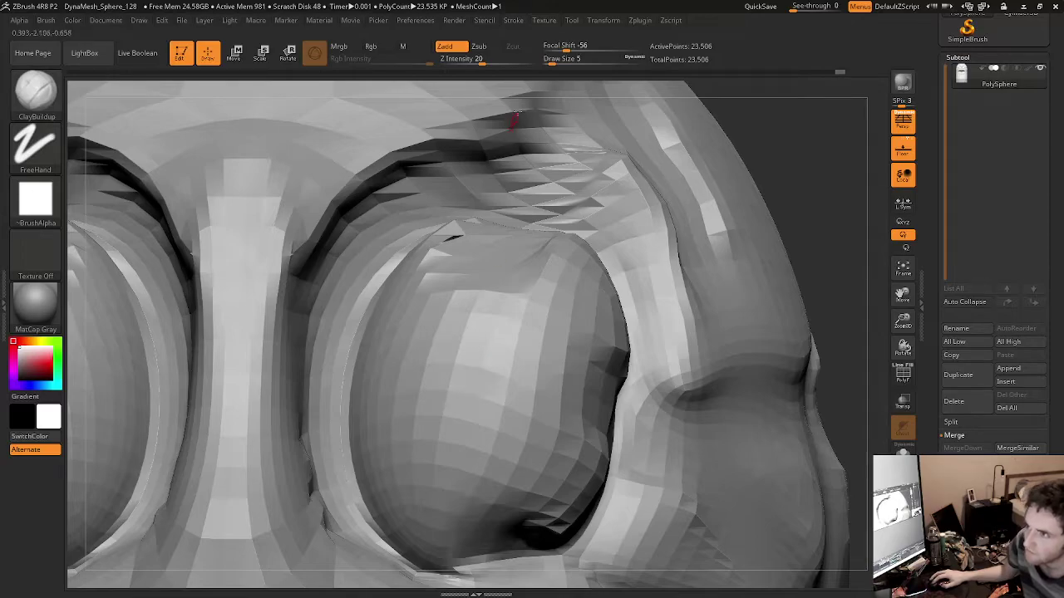
pyautogui.moveTo(550, 59); pyautogui.dragTo(565, 60)
pyautogui.moveTo(479, 374)
pyautogui.mouseDown()
pyautogui.moveTo(479, 349)
pyautogui.moveTo(473, 372)
pyautogui.mouseUp()
pyautogui.keyDown('ctrl'); pyautogui.moveTo(521, 387); pyautogui.dragTo(408, 380, button='right'); pyautogui.keyUp('ctrl')
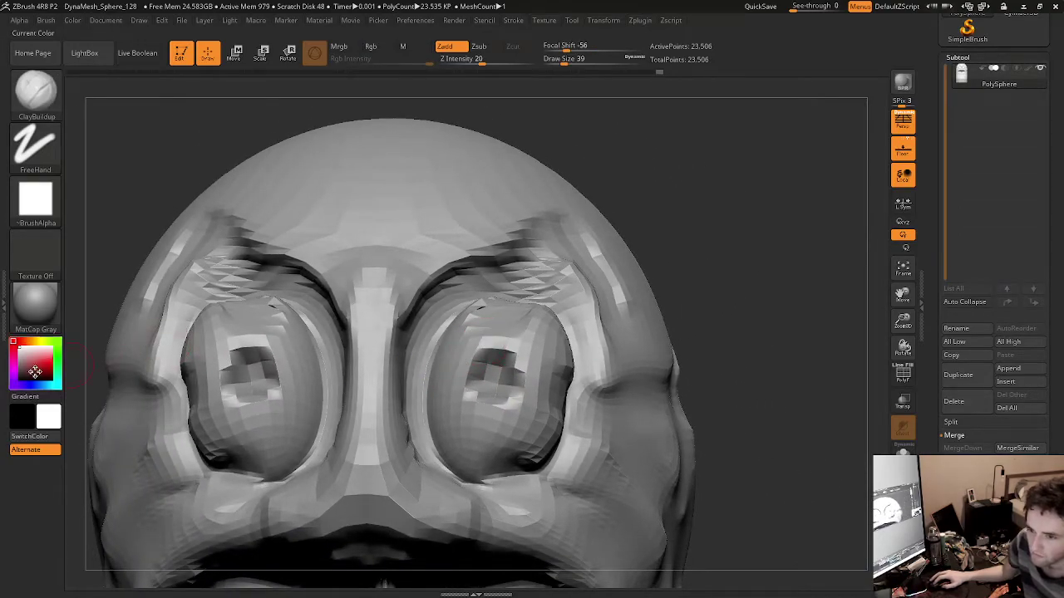
# Step: Try filling the whole model with red and replace it with a pale grey fill
pyautogui.click(45, 363)
pyautogui.hotkey('ctrl', 'f')
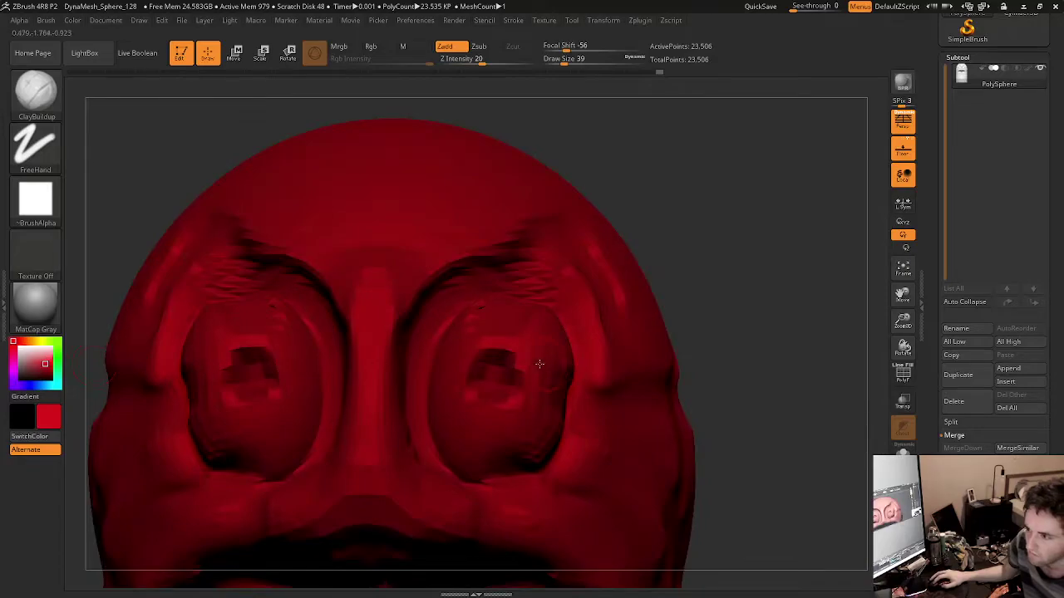
pyautogui.click(23, 354)
pyautogui.hotkey('ctrl', 'f')
pyautogui.click(20, 353)
pyautogui.hotkey('ctrl', 'f')
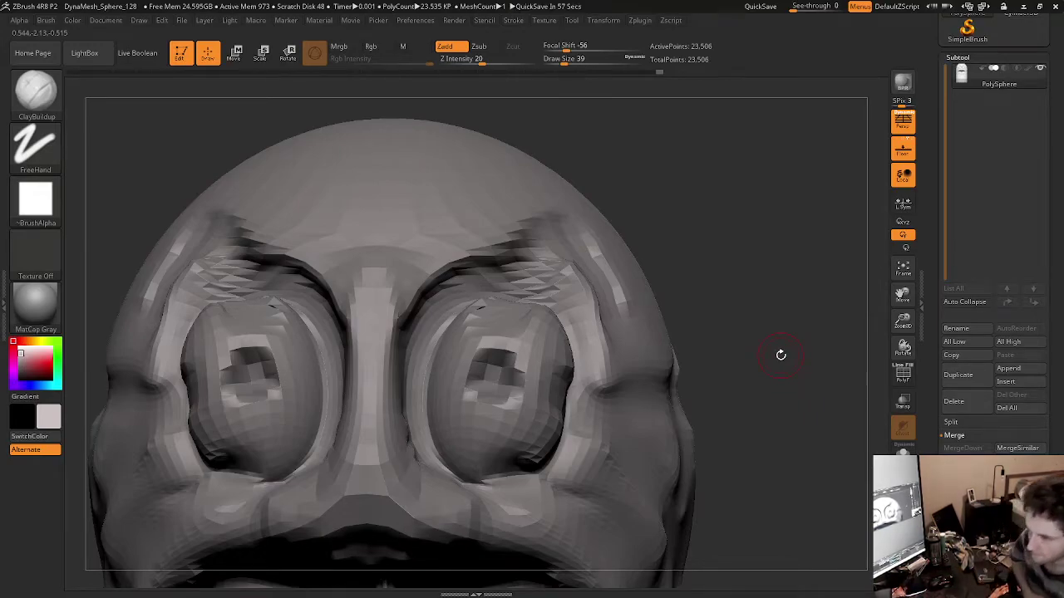
# Step: Smooth the eyeballs, eyelids, brows and eye sockets until they blend into the surrounding face
pyautogui.moveTo(772, 429)
pyautogui.keyDown('ctrl'); pyautogui.mouseDown(button='right')
pyautogui.moveTo(651, 418)
pyautogui.moveTo(349, 462)
pyautogui.moveTo(776, 420)
pyautogui.moveTo(761, 419)
pyautogui.mouseUp(button='right'); pyautogui.keyUp('ctrl')
pyautogui.moveTo(451, 324)
pyautogui.mouseDown()
pyautogui.moveTo(447, 422)
pyautogui.moveTo(499, 349)
pyautogui.moveTo(507, 365)
pyautogui.moveTo(457, 453)
pyautogui.moveTo(478, 333)
pyautogui.moveTo(495, 457)
pyautogui.moveTo(462, 433)
pyautogui.moveTo(470, 488)
pyautogui.moveTo(432, 333)
pyautogui.moveTo(465, 432)
pyautogui.moveTo(507, 332)
pyautogui.moveTo(531, 465)
pyautogui.moveTo(548, 332)
pyautogui.moveTo(557, 416)
pyautogui.moveTo(573, 333)
pyautogui.moveTo(571, 372)
pyautogui.moveTo(545, 337)
pyautogui.moveTo(534, 366)
pyautogui.moveTo(531, 332)
pyautogui.mouseUp()
pyautogui.moveTo(540, 332)
pyautogui.keyDown('shift'); pyautogui.mouseDown()
pyautogui.moveTo(521, 476)
pyautogui.moveTo(561, 333)
pyautogui.moveTo(486, 391)
pyautogui.moveTo(478, 457)
pyautogui.moveTo(468, 416)
pyautogui.moveTo(474, 458)
pyautogui.moveTo(428, 357)
pyautogui.moveTo(449, 295)
pyautogui.moveTo(406, 428)
pyautogui.mouseUp(); pyautogui.keyUp('shift')
pyautogui.moveTo(428, 309)
pyautogui.keyDown('shift'); pyautogui.mouseDown()
pyautogui.moveTo(511, 241)
pyautogui.moveTo(482, 245)
pyautogui.moveTo(541, 370)
pyautogui.mouseUp(); pyautogui.keyUp('shift')
pyautogui.moveTo(548, 410)
pyautogui.keyDown('shift'); pyautogui.mouseDown()
pyautogui.moveTo(528, 383)
pyautogui.moveTo(504, 457)
pyautogui.moveTo(482, 491)
pyautogui.moveTo(455, 491)
pyautogui.moveTo(461, 303)
pyautogui.moveTo(565, 333)
pyautogui.moveTo(495, 262)
pyautogui.moveTo(448, 284)
pyautogui.moveTo(436, 345)
pyautogui.moveTo(422, 295)
pyautogui.moveTo(583, 267)
pyautogui.mouseUp(); pyautogui.keyUp('shift')
pyautogui.moveTo(598, 343)
pyautogui.keyDown('shift'); pyautogui.mouseDown()
pyautogui.moveTo(551, 223)
pyautogui.moveTo(623, 323)
pyautogui.mouseUp(); pyautogui.keyUp('shift')
pyautogui.moveTo(604, 380)
pyautogui.keyDown('shift'); pyautogui.mouseDown()
pyautogui.moveTo(582, 428)
pyautogui.moveTo(615, 474)
pyautogui.mouseUp(); pyautogui.keyUp('shift')
pyautogui.keyDown('shift'); pyautogui.moveTo(536, 458); pyautogui.dragTo(551, 387); pyautogui.keyUp('shift')
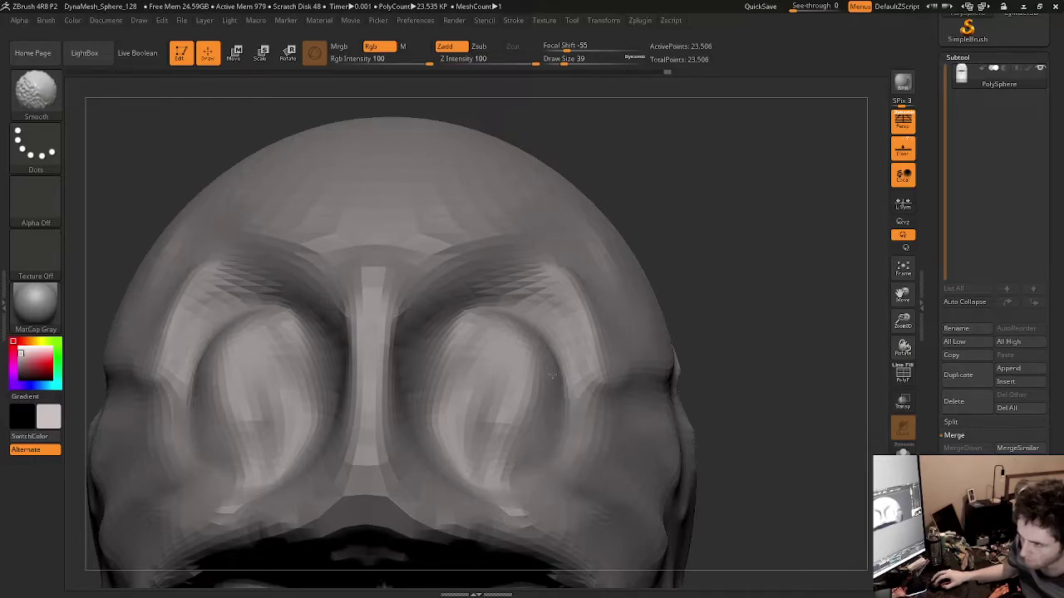
pyautogui.moveTo(512, 477)
pyautogui.keyDown('shift'); pyautogui.mouseDown()
pyautogui.moveTo(544, 388)
pyautogui.moveTo(501, 454)
pyautogui.mouseUp(); pyautogui.keyUp('shift')
pyautogui.moveTo(509, 519)
pyautogui.keyDown('shift'); pyautogui.mouseDown()
pyautogui.moveTo(476, 484)
pyautogui.moveTo(439, 312)
pyautogui.moveTo(542, 290)
pyautogui.moveTo(455, 309)
pyautogui.mouseUp(); pyautogui.keyUp('shift')
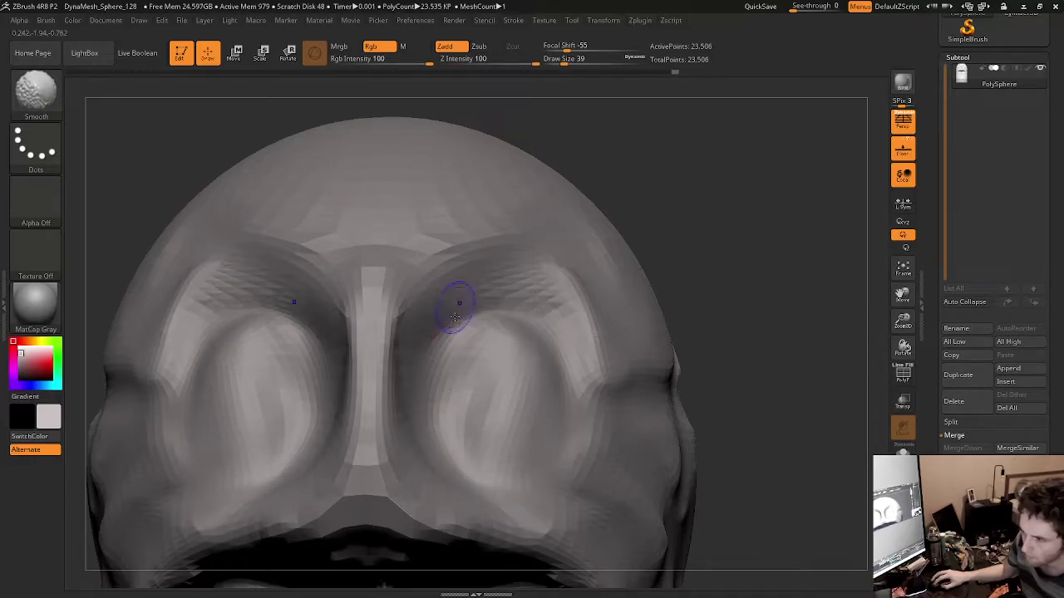
# Step: Build up clay eyebrow ridges above both eyes and smooth them into the forehead
pyautogui.moveTo(857, 482)
pyautogui.keyDown('ctrl'); pyautogui.mouseDown(button='right')
pyautogui.moveTo(760, 437)
pyautogui.moveTo(635, 429)
pyautogui.mouseUp(button='right'); pyautogui.keyUp('ctrl')
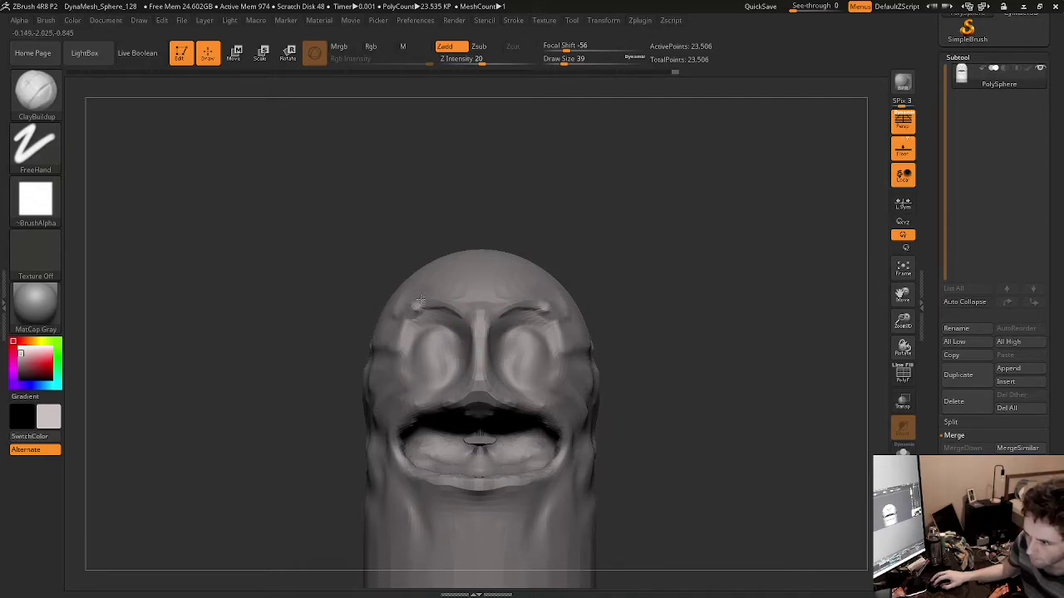
pyautogui.moveTo(396, 312); pyautogui.dragTo(449, 303)
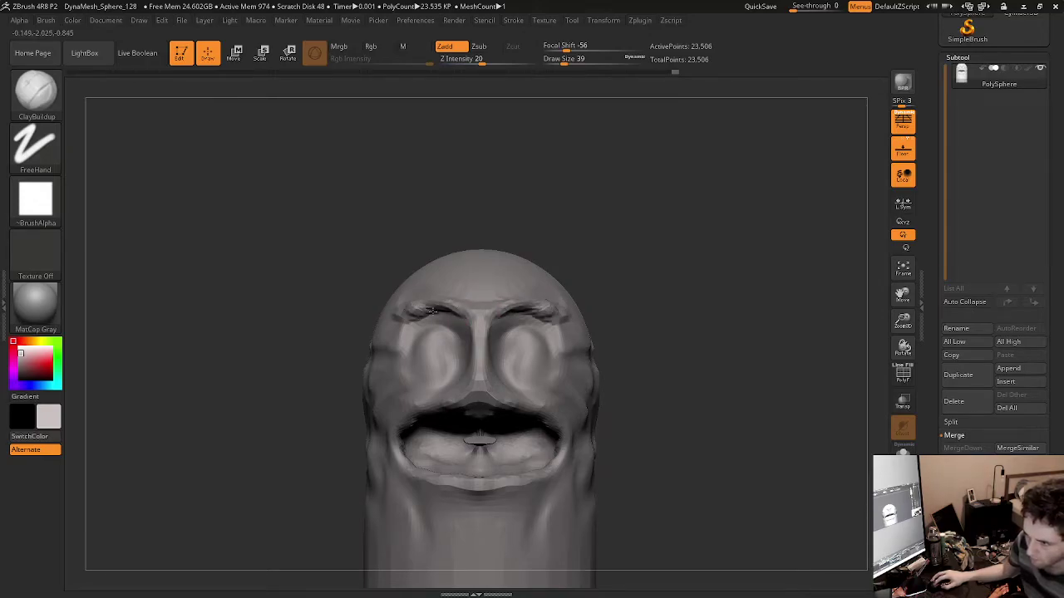
pyautogui.press('shift')
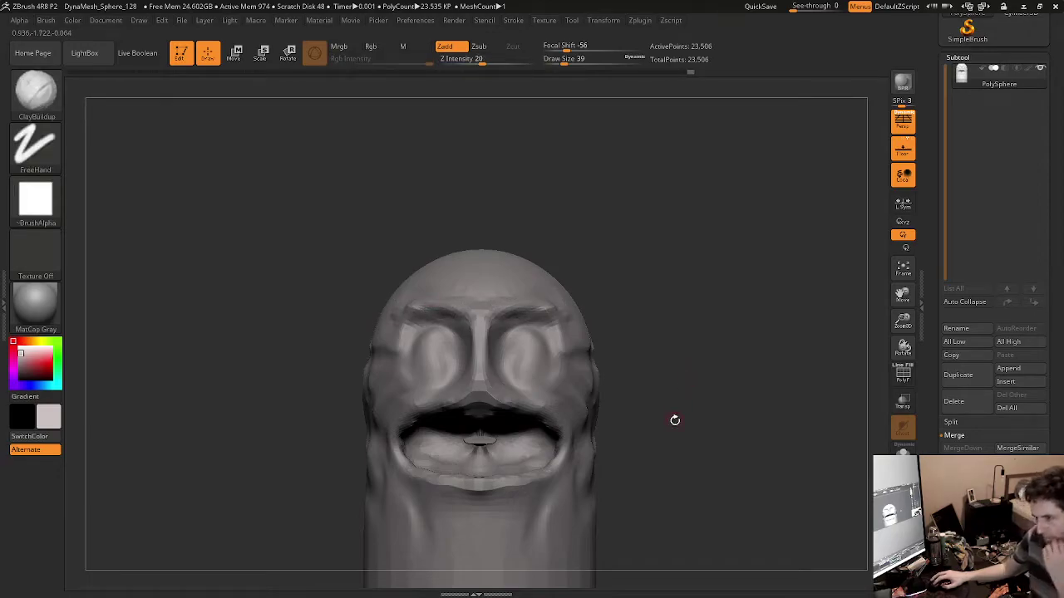
# Step: Add crossed clay strokes on the front of the neck below the mouth and soften them
pyautogui.moveTo(683, 425)
pyautogui.mouseDown()
pyautogui.moveTo(686, 444)
pyautogui.moveTo(672, 427)
pyautogui.moveTo(706, 440)
pyautogui.moveTo(688, 471)
pyautogui.moveTo(670, 435)
pyautogui.moveTo(699, 458)
pyautogui.moveTo(693, 297)
pyautogui.mouseUp()
pyautogui.moveTo(517, 385)
pyautogui.mouseDown()
pyautogui.moveTo(458, 426)
pyautogui.moveTo(404, 415)
pyautogui.mouseUp()
pyautogui.press('shift')
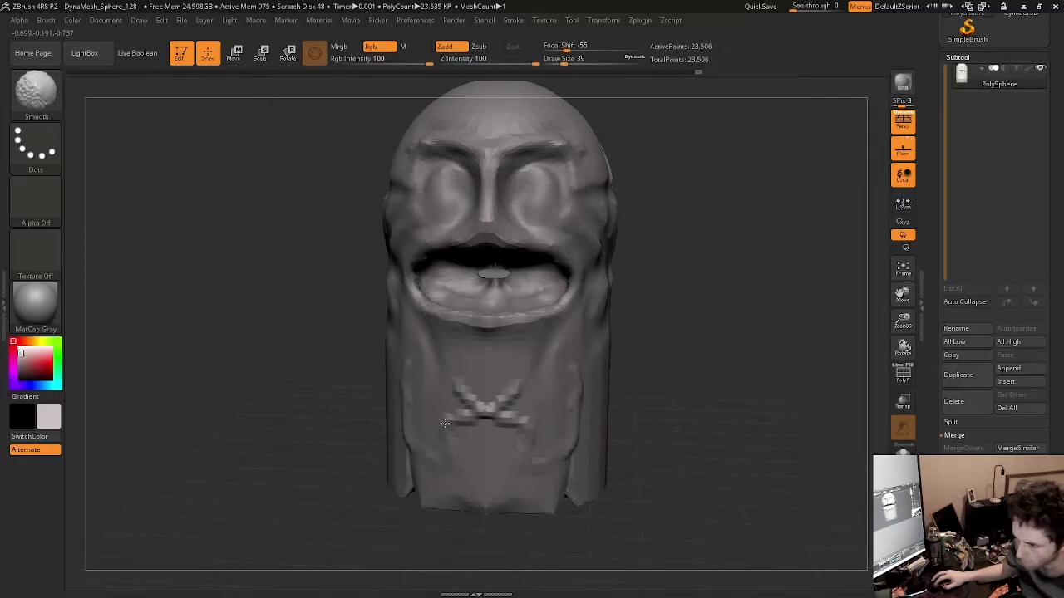
pyautogui.keyDown('shift'); pyautogui.moveTo(480, 405); pyautogui.dragTo(485, 414); pyautogui.keyUp('shift')
# Step: Build up a pattern of clay ridges over the front and sides of the neck down to its base
pyautogui.moveTo(463, 356)
pyautogui.mouseDown()
pyautogui.moveTo(541, 353)
pyautogui.moveTo(512, 414)
pyautogui.moveTo(538, 443)
pyautogui.moveTo(462, 366)
pyautogui.moveTo(389, 402)
pyautogui.moveTo(467, 483)
pyautogui.moveTo(437, 499)
pyautogui.moveTo(432, 470)
pyautogui.mouseUp()
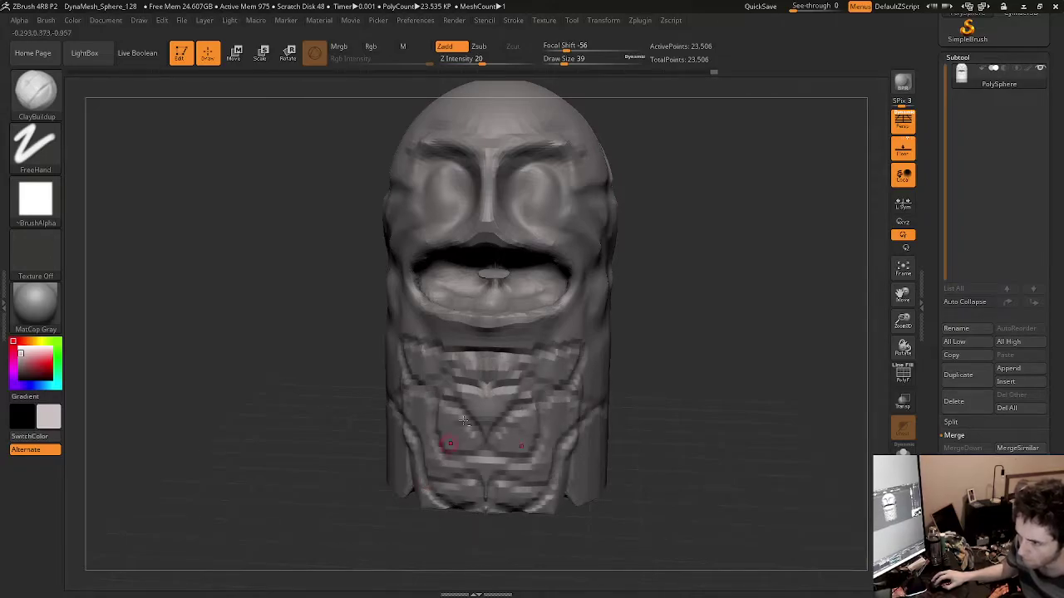
pyautogui.moveTo(525, 339); pyautogui.dragTo(585, 344)
pyautogui.moveTo(601, 400); pyautogui.dragTo(586, 486)
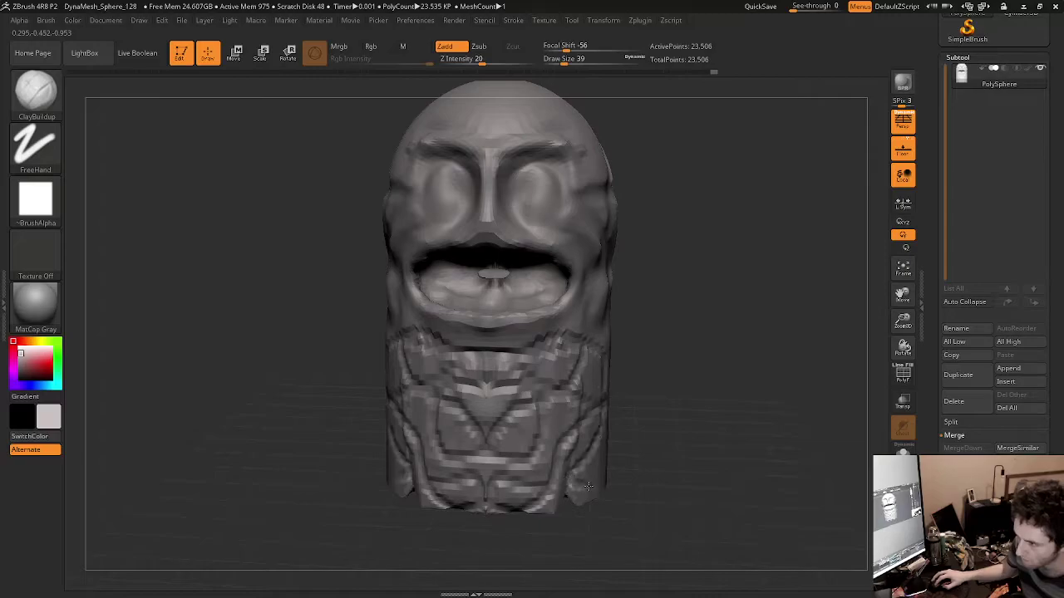
pyautogui.press('shift')
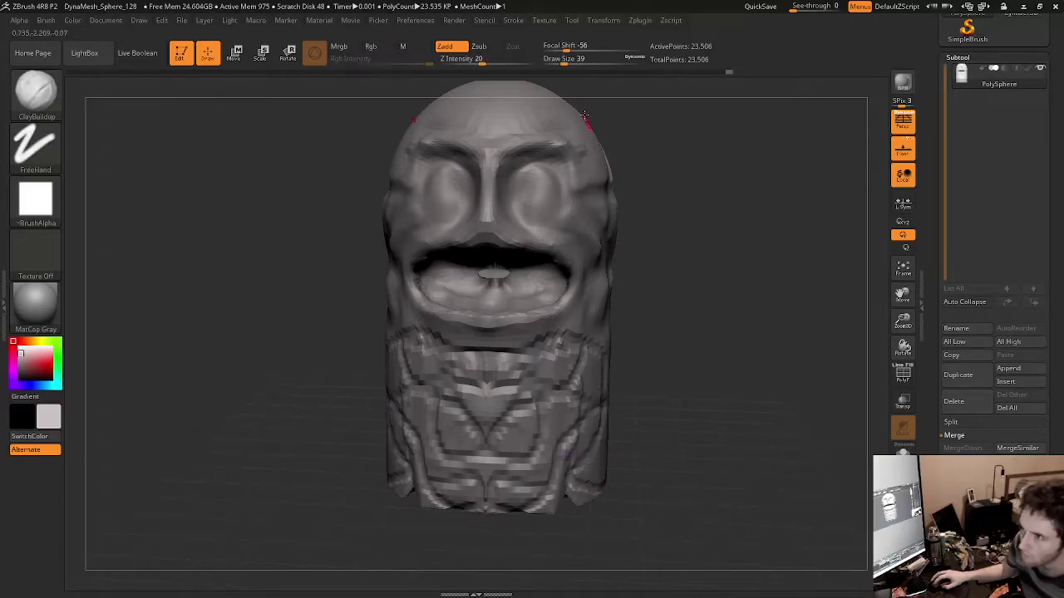
# Step: Set the brush draw size to 120 and smooth the clay ridges around the front and sides of the neck
pyautogui.moveTo(565, 63); pyautogui.dragTo(580, 67)
pyautogui.moveTo(577, 336)
pyautogui.keyDown('shift'); pyautogui.mouseDown()
pyautogui.moveTo(453, 382)
pyautogui.moveTo(409, 423)
pyautogui.moveTo(410, 461)
pyautogui.moveTo(469, 433)
pyautogui.mouseUp(); pyautogui.keyUp('shift')
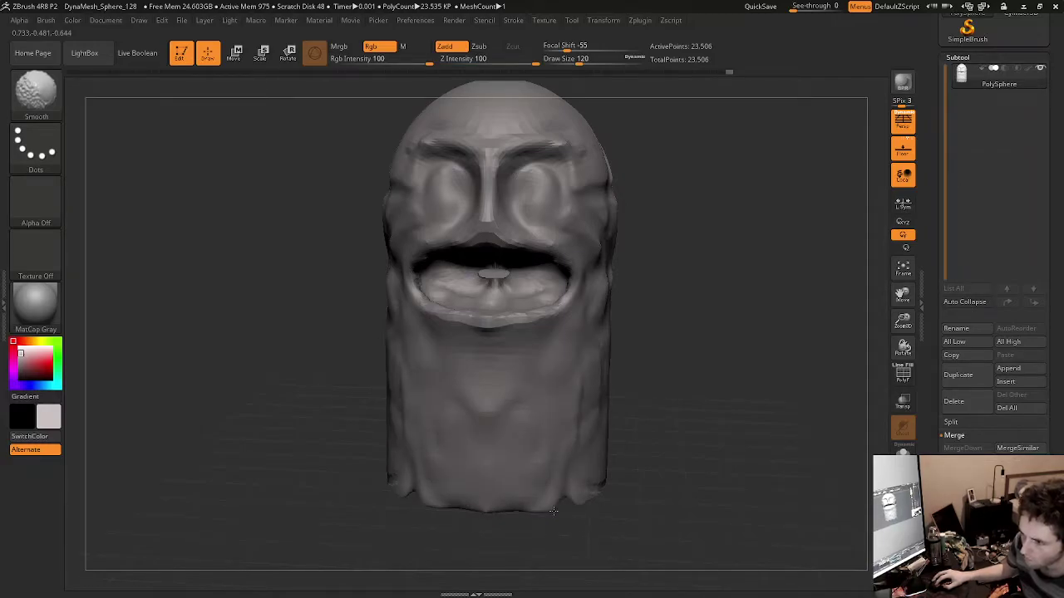
pyautogui.moveTo(736, 434)
pyautogui.mouseDown()
pyautogui.moveTo(652, 438)
pyautogui.moveTo(769, 507)
pyautogui.moveTo(677, 399)
pyautogui.moveTo(734, 397)
pyautogui.moveTo(773, 478)
pyautogui.moveTo(673, 465)
pyautogui.moveTo(615, 378)
pyautogui.moveTo(584, 444)
pyautogui.moveTo(644, 515)
pyautogui.moveTo(686, 511)
pyautogui.moveTo(657, 512)
pyautogui.moveTo(587, 426)
pyautogui.moveTo(589, 505)
pyautogui.mouseUp()
pyautogui.moveTo(564, 336)
pyautogui.keyDown('shift'); pyautogui.mouseDown()
pyautogui.moveTo(661, 453)
pyautogui.moveTo(685, 362)
pyautogui.moveTo(700, 483)
pyautogui.moveTo(747, 502)
pyautogui.mouseUp(); pyautogui.keyUp('shift')
pyautogui.keyDown('shift'); pyautogui.moveTo(772, 465); pyautogui.dragTo(750, 449); pyautogui.keyUp('shift')
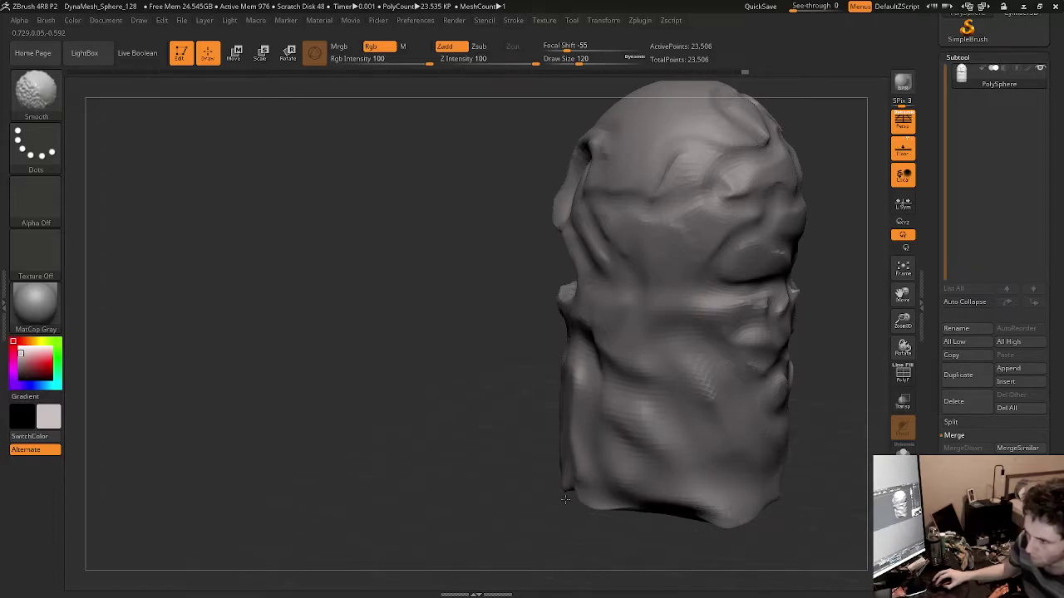
# Step: Add a clay stroke to the neck and smooth it into the surrounding folds
pyautogui.moveTo(383, 427)
pyautogui.mouseDown()
pyautogui.moveTo(532, 422)
pyautogui.moveTo(462, 417)
pyautogui.mouseUp()
pyautogui.moveTo(496, 384); pyautogui.dragTo(446, 471)
pyautogui.keyDown('shift'); pyautogui.moveTo(499, 384); pyautogui.dragTo(441, 475); pyautogui.keyUp('shift')
pyautogui.moveTo(684, 381); pyautogui.dragTo(679, 367)
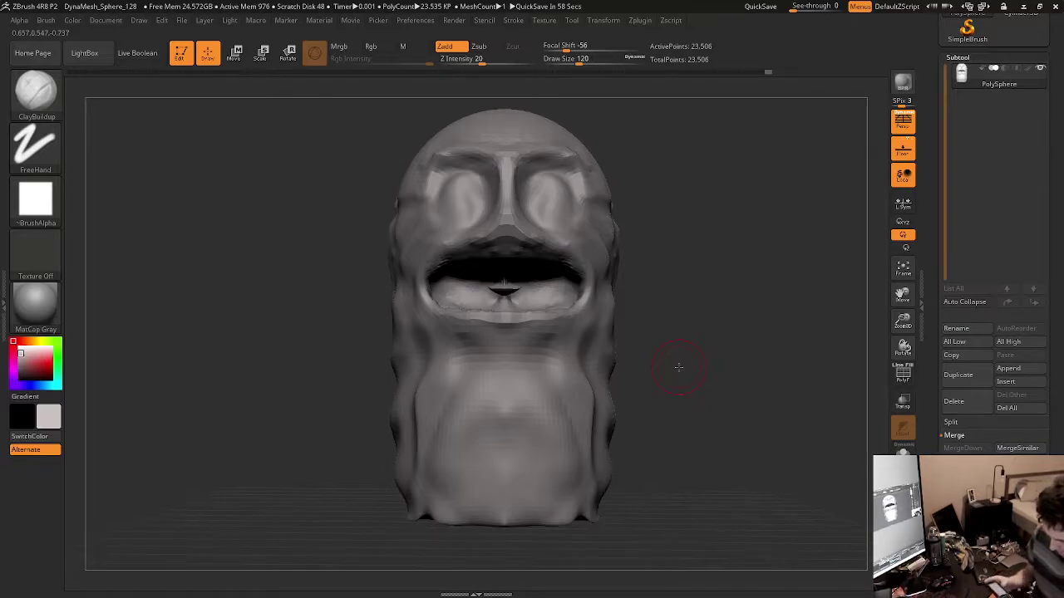
pyautogui.moveTo(719, 330)
pyautogui.mouseDown()
pyautogui.moveTo(689, 333)
pyautogui.moveTo(697, 319)
pyautogui.mouseUp()
pyautogui.moveTo(697, 320); pyautogui.dragTo(656, 348, button='right')
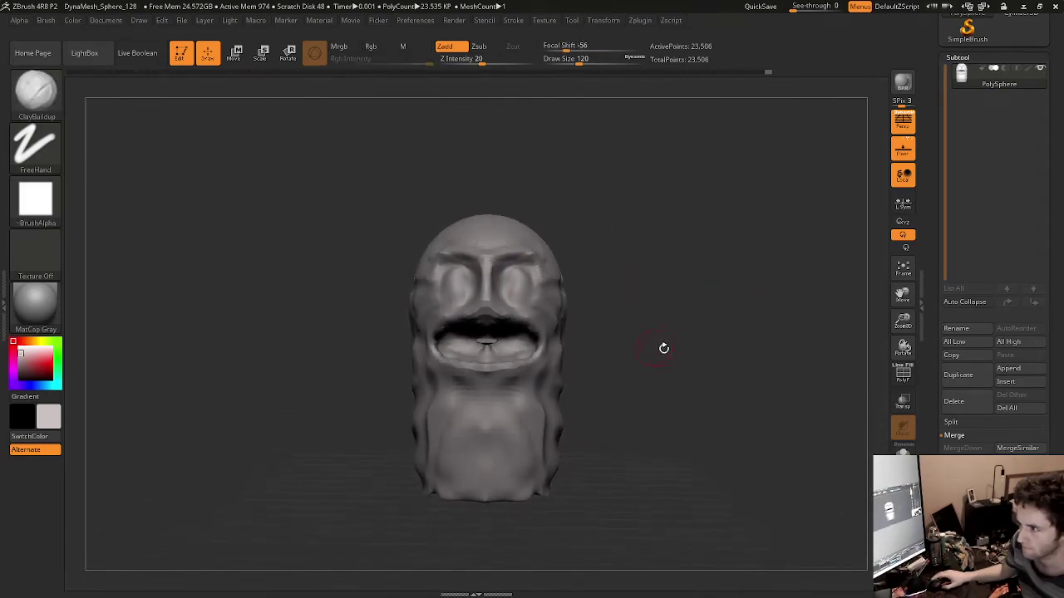
# Step: Shift the head sideways, duplicate its subtool, and place the copy beside the original
pyautogui.click(1000, 83)
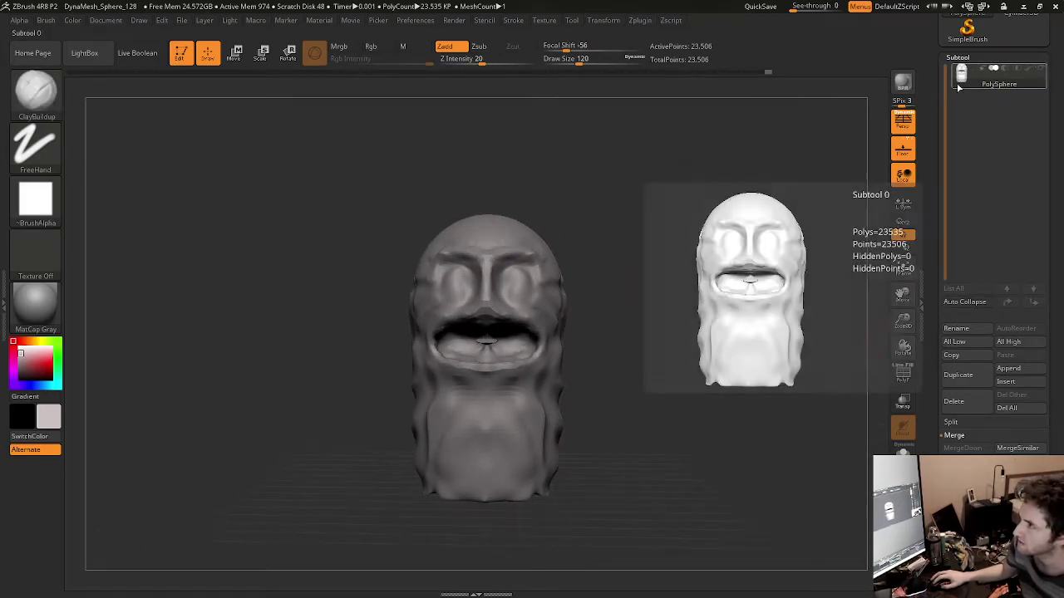
pyautogui.press('w')
pyautogui.moveTo(422, 297); pyautogui.dragTo(309, 296)
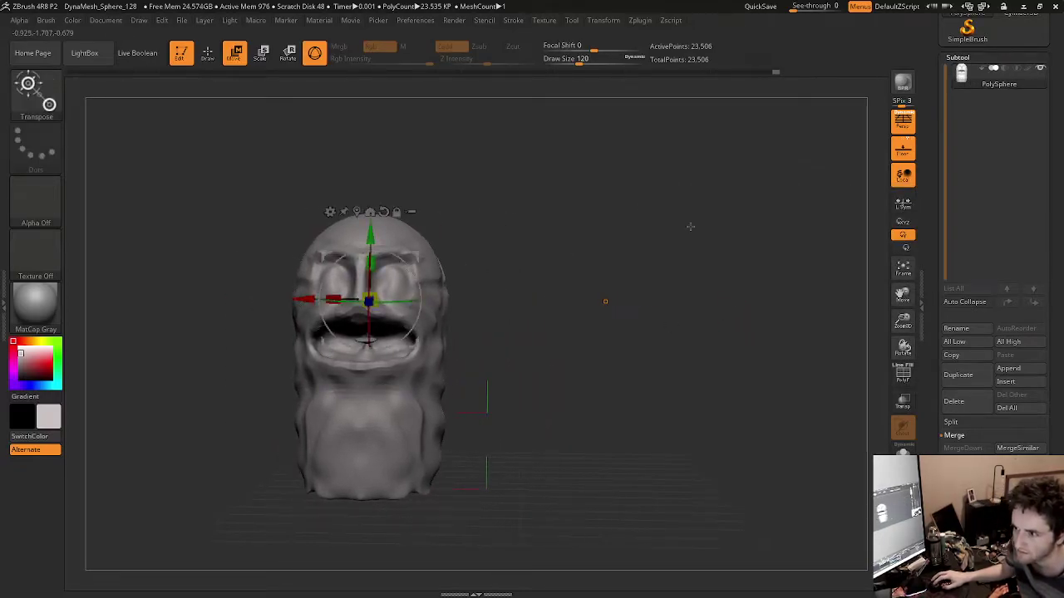
pyautogui.click(958, 374)
pyautogui.moveTo(304, 301); pyautogui.dragTo(534, 322)
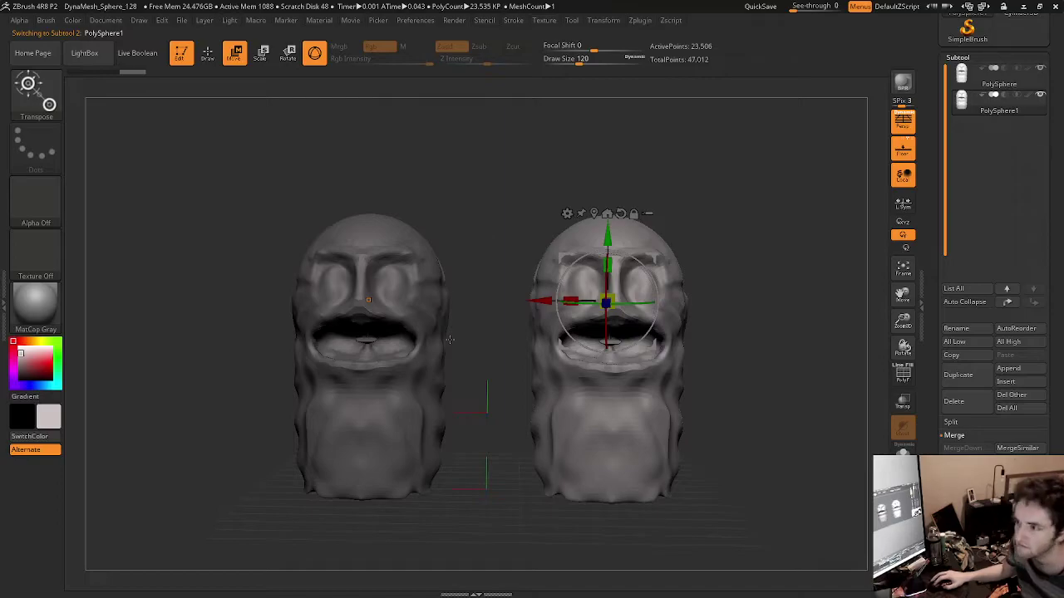
pyautogui.keyDown('alt'); pyautogui.moveTo(492, 372); pyautogui.dragTo(466, 376); pyautogui.keyUp('alt')
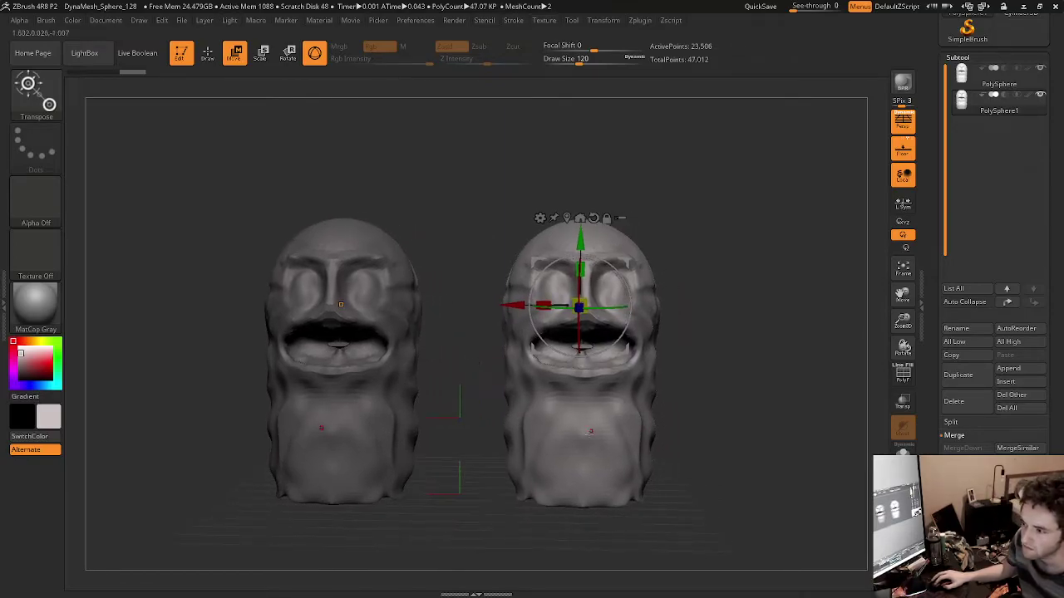
# Step: Sculpt ClayBuildup folds on the duplicate's neck below the mouth and smooth them
pyautogui.click(38, 101)
pyautogui.click(164, 107)
pyautogui.moveTo(560, 458)
pyautogui.mouseDown()
pyautogui.moveTo(536, 399)
pyautogui.moveTo(605, 390)
pyautogui.moveTo(627, 423)
pyautogui.moveTo(552, 395)
pyautogui.moveTo(600, 449)
pyautogui.moveTo(568, 458)
pyautogui.mouseUp()
pyautogui.press('shift')
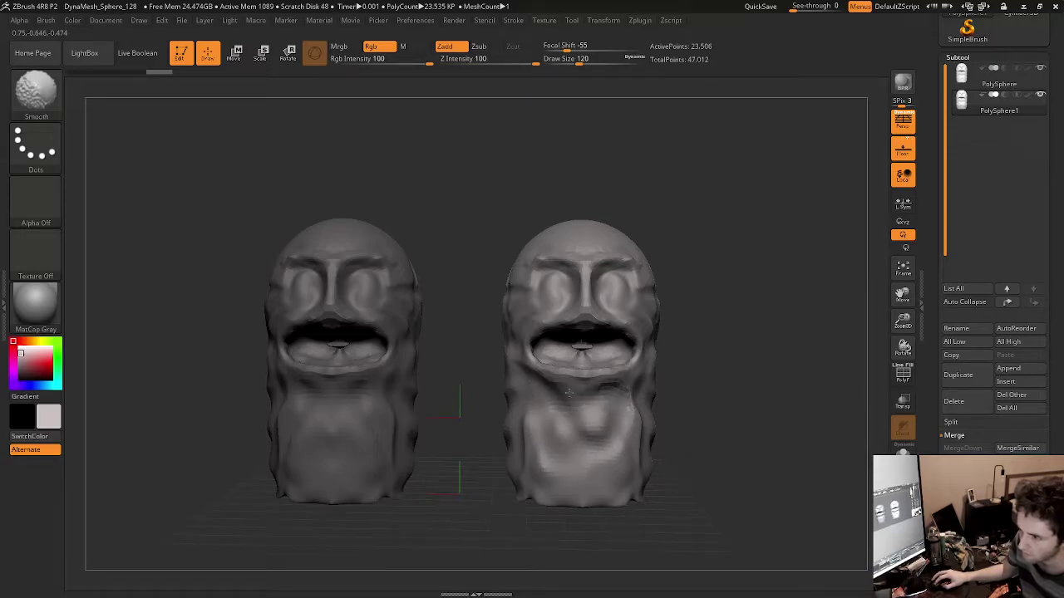
pyautogui.keyDown('shift'); pyautogui.moveTo(622, 386); pyautogui.dragTo(628, 394); pyautogui.keyUp('shift')
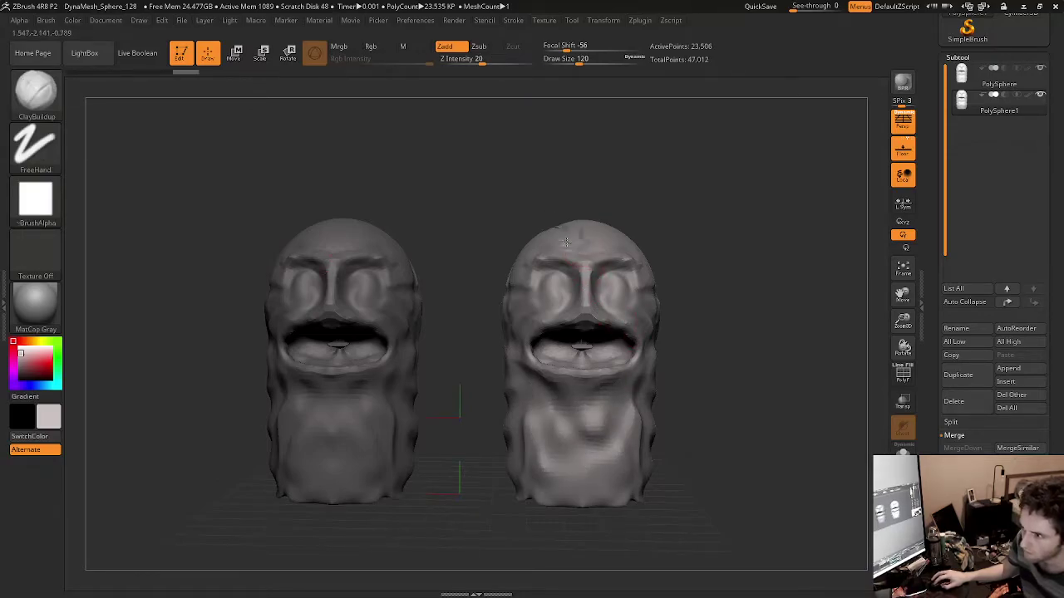
# Step: Build up clay across the duplicate head's upper forehead and smooth it
pyautogui.moveTo(604, 243); pyautogui.dragTo(567, 246)
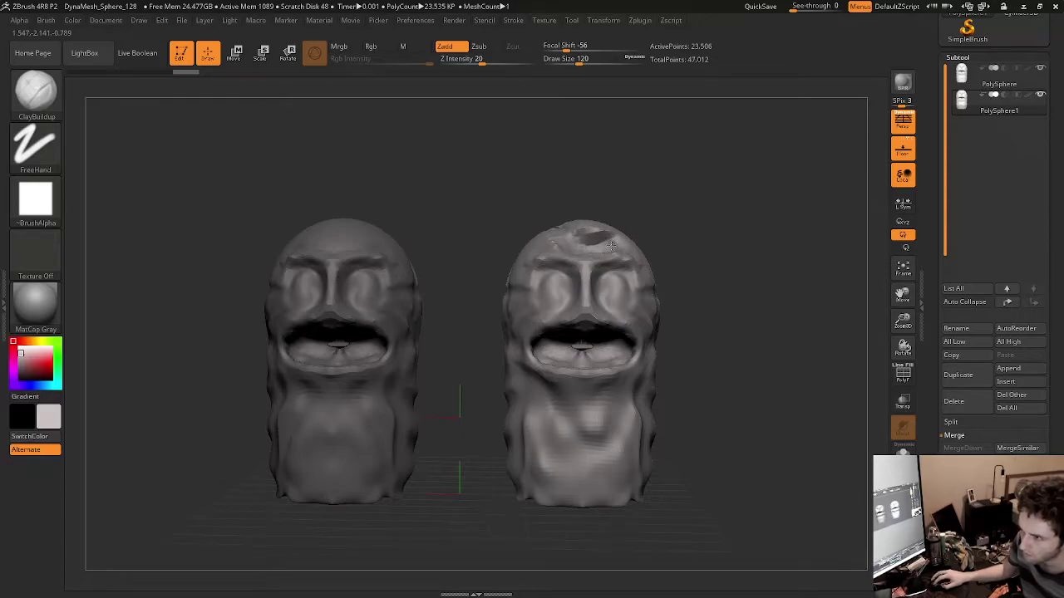
pyautogui.press('shift')
pyautogui.moveTo(582, 248)
pyautogui.keyDown('shift'); pyautogui.mouseDown()
pyautogui.moveTo(606, 244)
pyautogui.moveTo(584, 244)
pyautogui.mouseUp(); pyautogui.keyUp('shift')
# Step: Build up long clay ridges down both sides of the duplicate head and soften them
pyautogui.moveTo(764, 391); pyautogui.dragTo(730, 390)
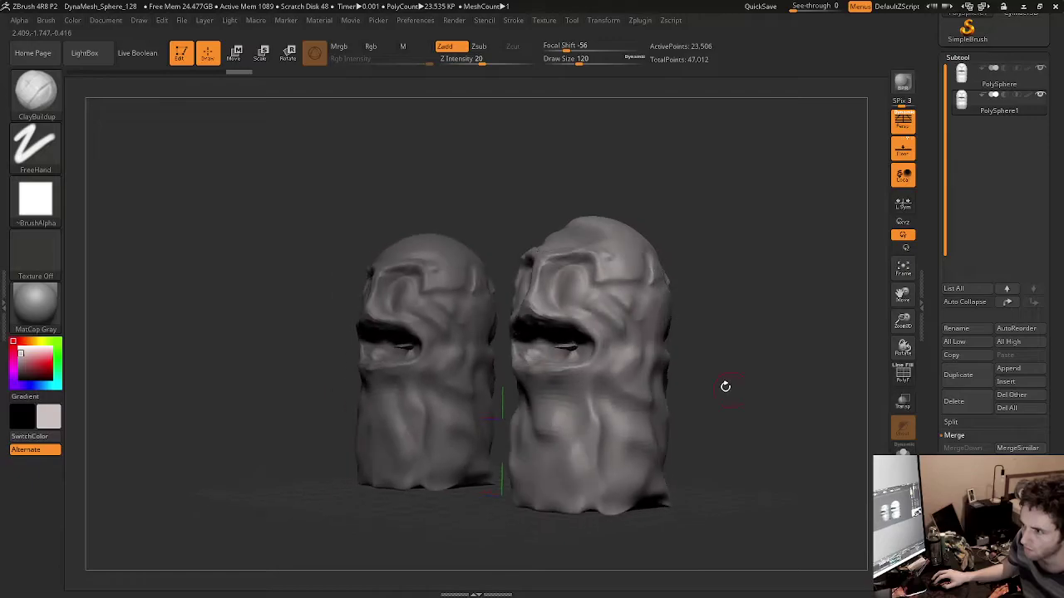
pyautogui.moveTo(657, 264)
pyautogui.mouseDown()
pyautogui.moveTo(606, 419)
pyautogui.moveTo(611, 299)
pyautogui.moveTo(599, 348)
pyautogui.moveTo(603, 428)
pyautogui.mouseUp()
pyautogui.press('shift')
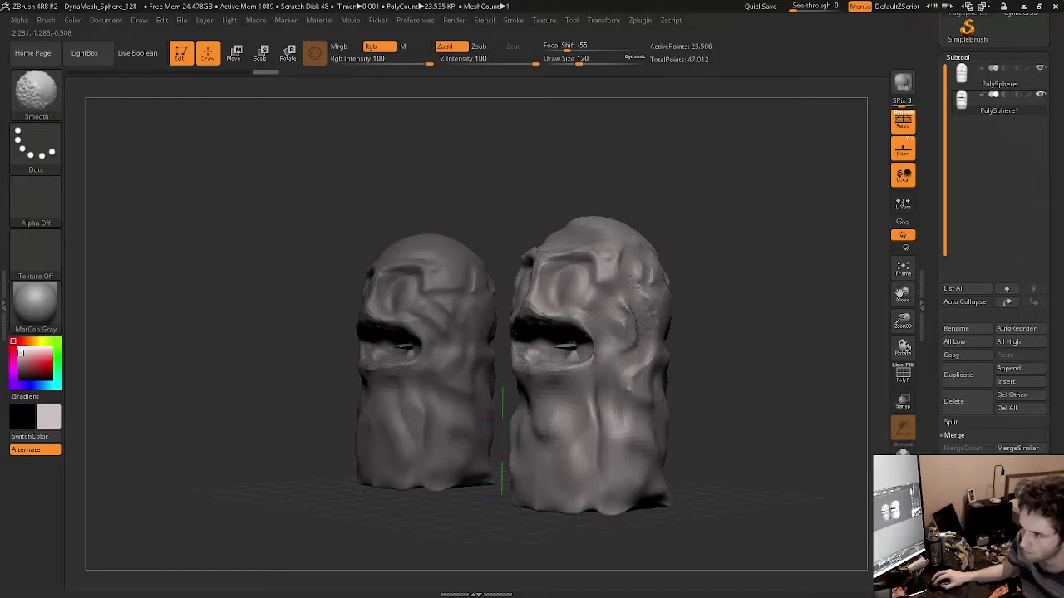
pyautogui.moveTo(362, 504); pyautogui.dragTo(437, 444)
pyautogui.moveTo(495, 255)
pyautogui.mouseDown()
pyautogui.moveTo(488, 324)
pyautogui.moveTo(538, 457)
pyautogui.moveTo(509, 397)
pyautogui.moveTo(582, 433)
pyautogui.moveTo(573, 465)
pyautogui.moveTo(514, 472)
pyautogui.moveTo(504, 439)
pyautogui.moveTo(527, 468)
pyautogui.mouseUp()
pyautogui.moveTo(482, 399)
pyautogui.keyDown('shift'); pyautogui.mouseDown()
pyautogui.moveTo(500, 472)
pyautogui.moveTo(602, 478)
pyautogui.moveTo(542, 428)
pyautogui.mouseUp(); pyautogui.keyUp('shift')
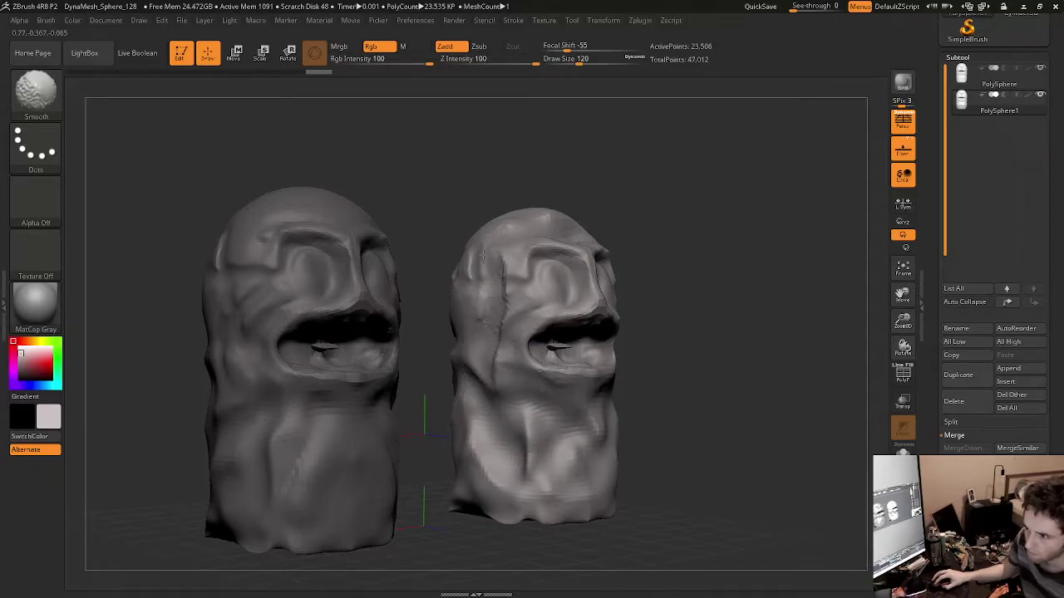
# Step: Build up a raised, swept clay mass like a quiff on top of the duplicate head and smooth it
pyautogui.moveTo(722, 445)
pyautogui.keyDown('shift'); pyautogui.mouseDown()
pyautogui.moveTo(697, 439)
pyautogui.moveTo(745, 394)
pyautogui.moveTo(702, 449)
pyautogui.mouseUp(); pyautogui.keyUp('shift')
pyautogui.moveTo(764, 264); pyautogui.dragTo(763, 304, button='right')
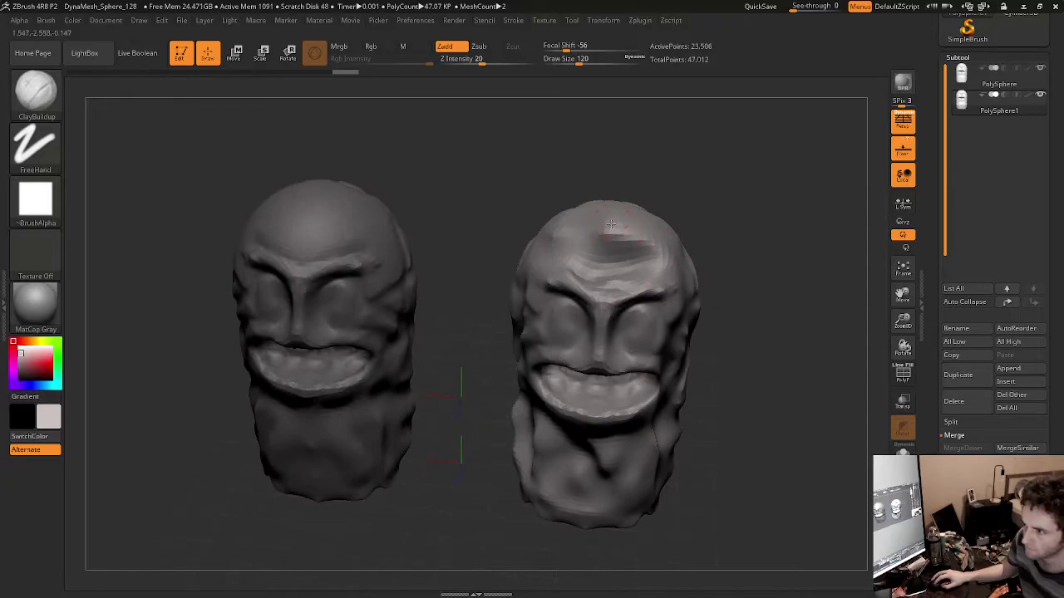
pyautogui.moveTo(615, 219); pyautogui.dragTo(615, 214)
pyautogui.moveTo(590, 221); pyautogui.dragTo(605, 214)
pyautogui.moveTo(504, 236)
pyautogui.mouseDown()
pyautogui.moveTo(560, 205)
pyautogui.moveTo(567, 224)
pyautogui.moveTo(625, 204)
pyautogui.moveTo(561, 239)
pyautogui.moveTo(606, 235)
pyautogui.moveTo(573, 237)
pyautogui.moveTo(598, 210)
pyautogui.moveTo(562, 238)
pyautogui.moveTo(574, 230)
pyautogui.mouseUp()
pyautogui.moveTo(771, 224); pyautogui.dragTo(582, 236)
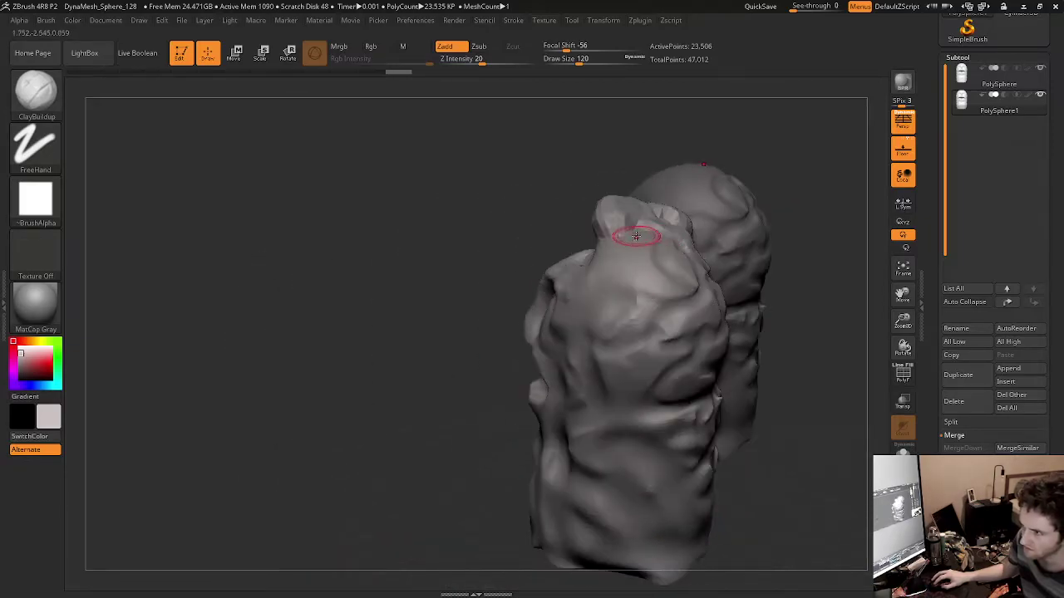
pyautogui.moveTo(686, 254)
pyautogui.mouseDown()
pyautogui.moveTo(618, 243)
pyautogui.moveTo(688, 266)
pyautogui.moveTo(655, 232)
pyautogui.moveTo(670, 227)
pyautogui.moveTo(624, 209)
pyautogui.moveTo(620, 220)
pyautogui.moveTo(650, 238)
pyautogui.moveTo(670, 229)
pyautogui.mouseUp()
pyautogui.moveTo(823, 332); pyautogui.dragTo(765, 324)
pyautogui.moveTo(679, 265)
pyautogui.keyDown('shift'); pyautogui.mouseDown()
pyautogui.moveTo(729, 264)
pyautogui.moveTo(739, 278)
pyautogui.mouseUp(); pyautogui.keyUp('shift')
pyautogui.moveTo(482, 312)
pyautogui.mouseDown()
pyautogui.moveTo(644, 324)
pyautogui.moveTo(635, 325)
pyautogui.mouseUp()
pyautogui.moveTo(592, 273)
pyautogui.keyDown('shift'); pyautogui.mouseDown()
pyautogui.moveTo(675, 254)
pyautogui.moveTo(624, 280)
pyautogui.moveTo(600, 256)
pyautogui.moveTo(657, 259)
pyautogui.moveTo(580, 272)
pyautogui.moveTo(664, 266)
pyautogui.moveTo(574, 262)
pyautogui.mouseUp(); pyautogui.keyUp('shift')
# Step: Carve rounded sockets around both eyes of the duplicate head and smooth them
pyautogui.press('ctrl')
pyautogui.moveTo(495, 408)
pyautogui.keyDown('ctrl'); pyautogui.mouseDown(button='right')
pyautogui.moveTo(500, 359)
pyautogui.moveTo(530, 454)
pyautogui.moveTo(521, 450)
pyautogui.moveTo(560, 408)
pyautogui.mouseUp(button='right'); pyautogui.keyUp('ctrl')
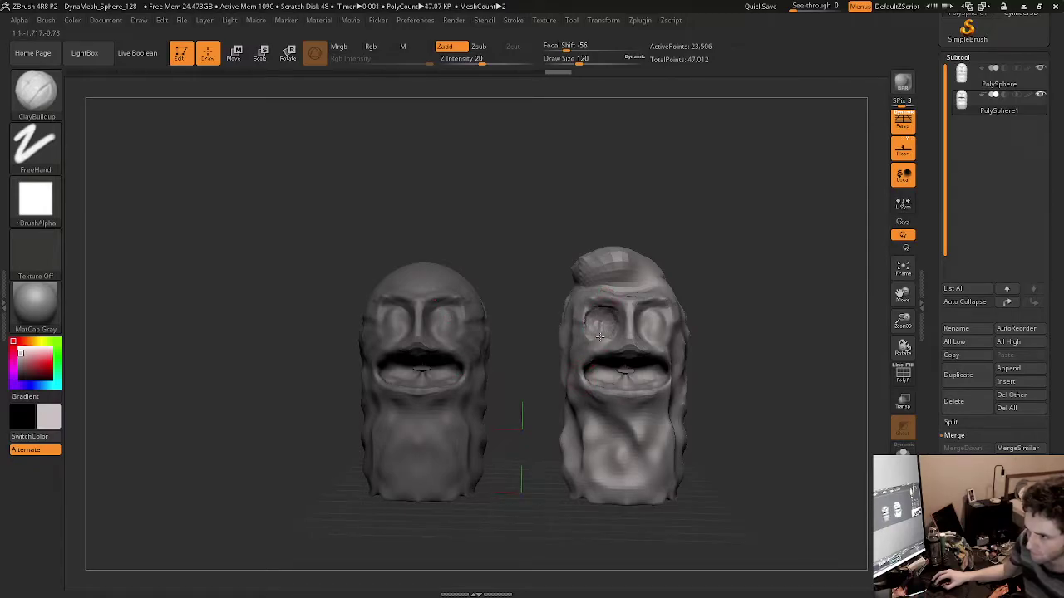
pyautogui.press('shift')
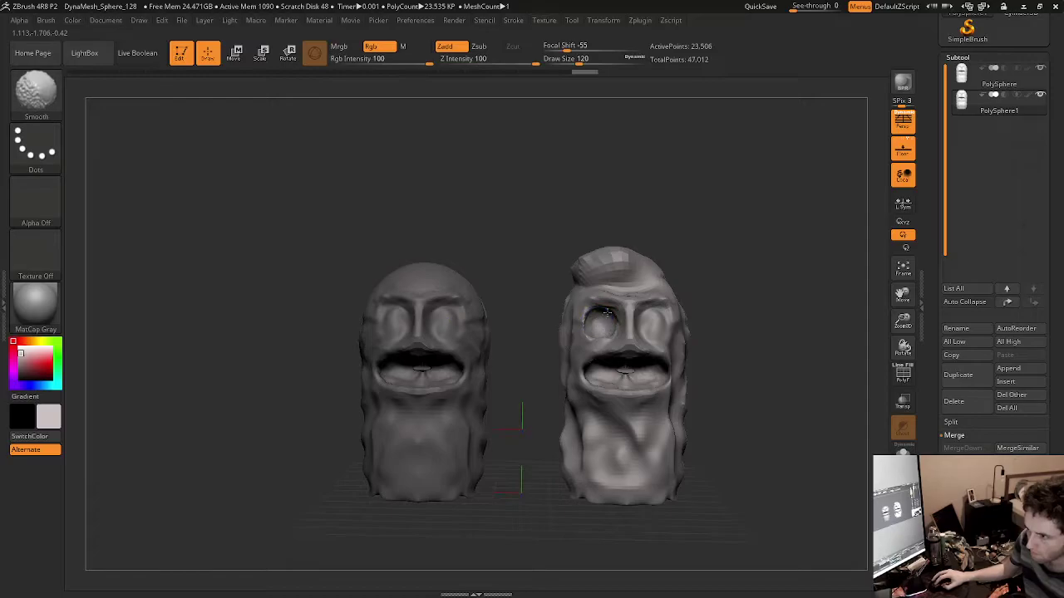
pyautogui.keyDown('shift'); pyautogui.moveTo(615, 331); pyautogui.dragTo(645, 315); pyautogui.keyUp('shift')
pyautogui.press('shift')
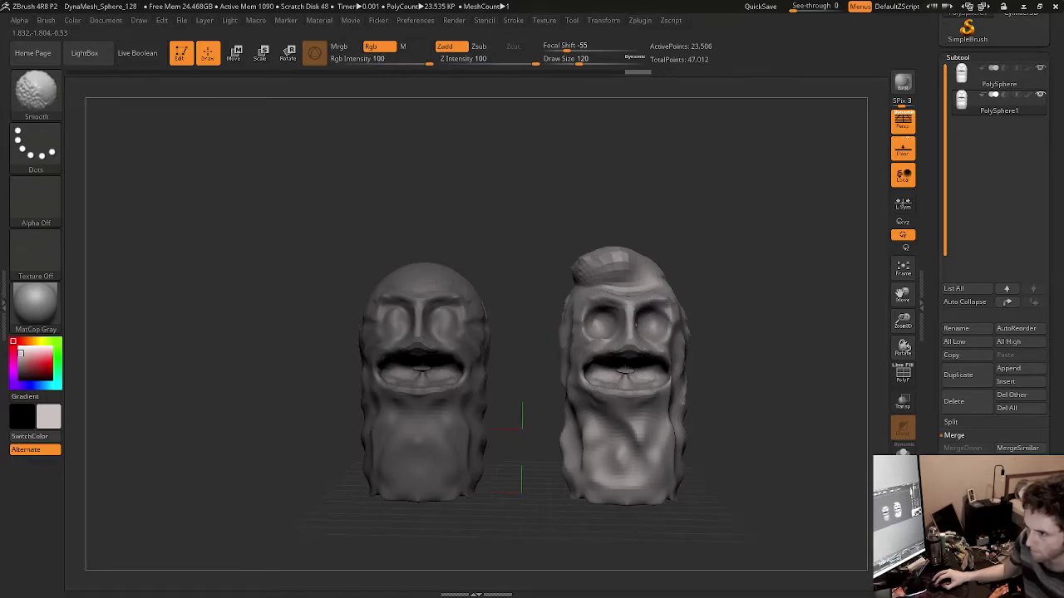
# Step: Make the original head active, carve sockets around both its eyes, and smooth them
pyautogui.click(974, 82)
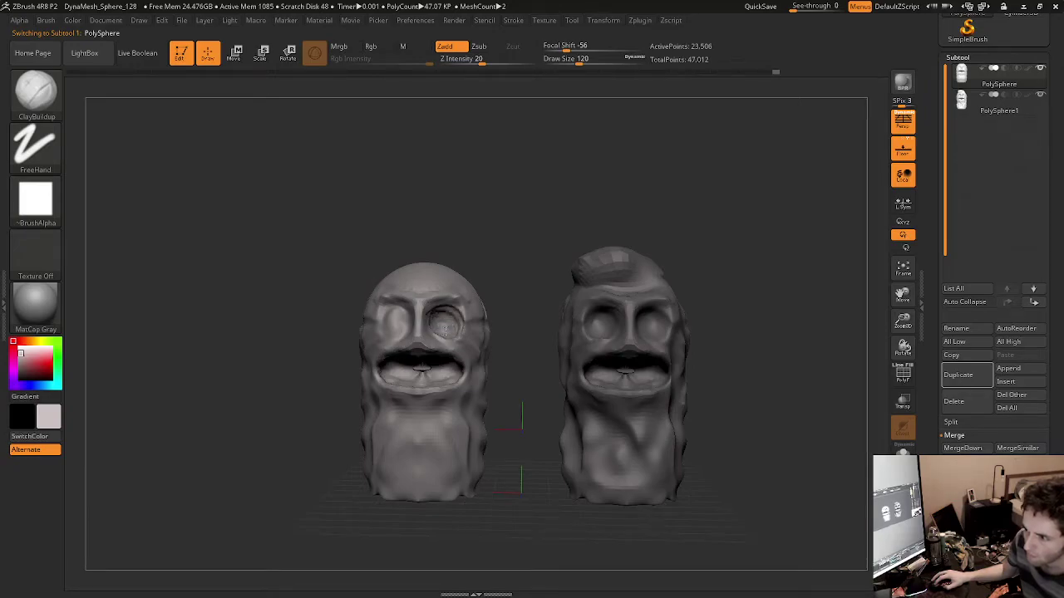
pyautogui.press('shift')
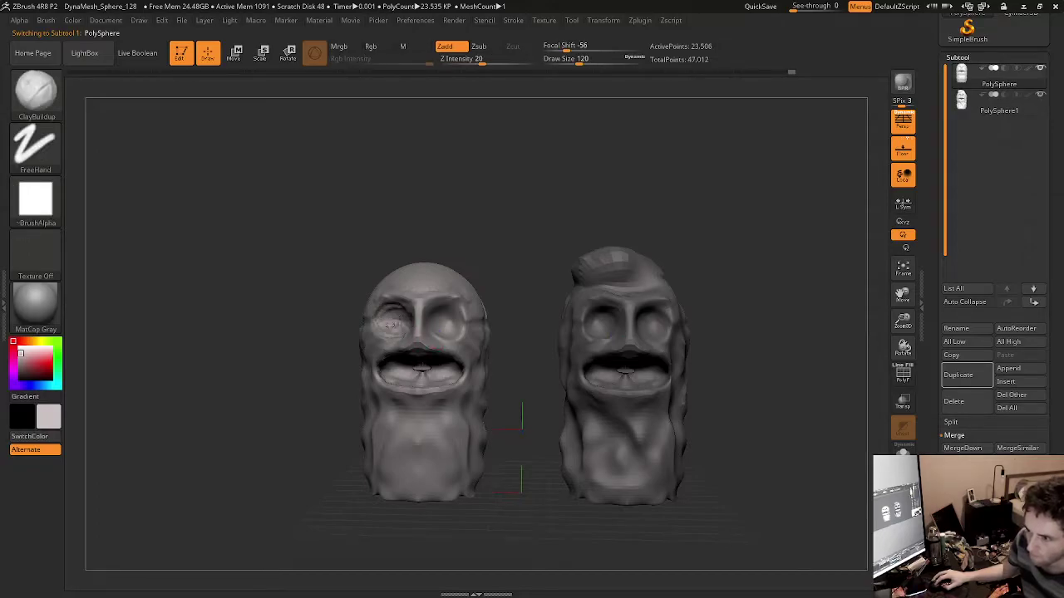
pyautogui.press('shift')
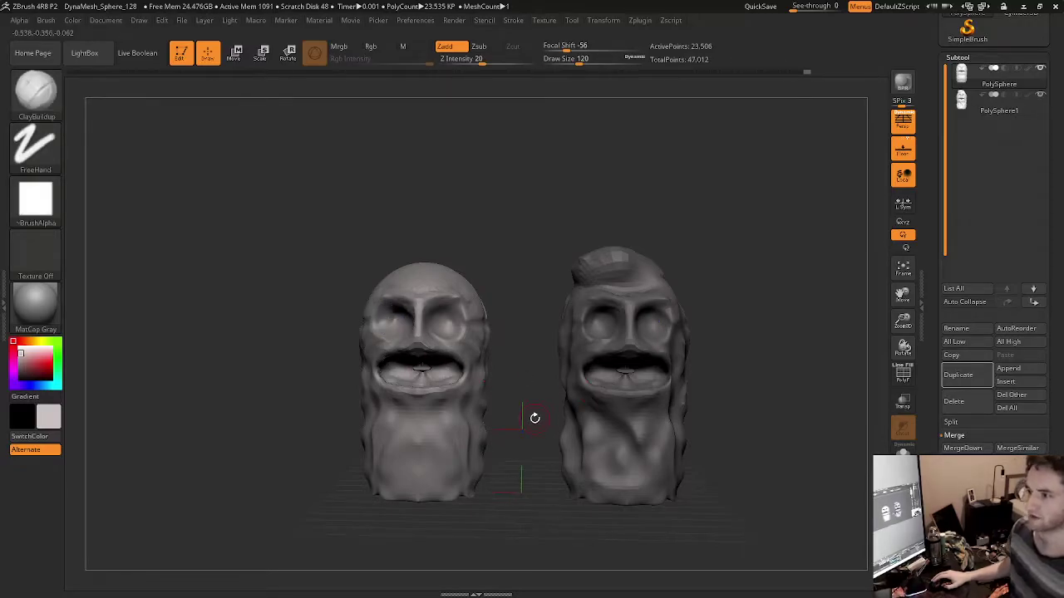
# Step: Move the original head slightly farther away from the duplicate
pyautogui.moveTo(750, 382); pyautogui.dragTo(751, 366)
pyautogui.press('w')
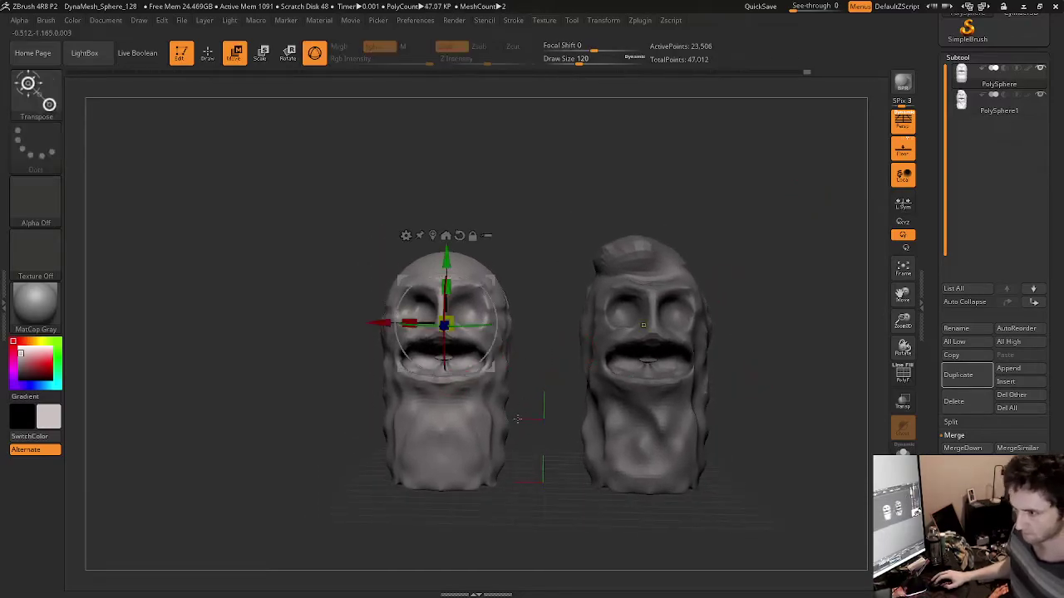
pyautogui.moveTo(376, 321); pyautogui.dragTo(366, 325)
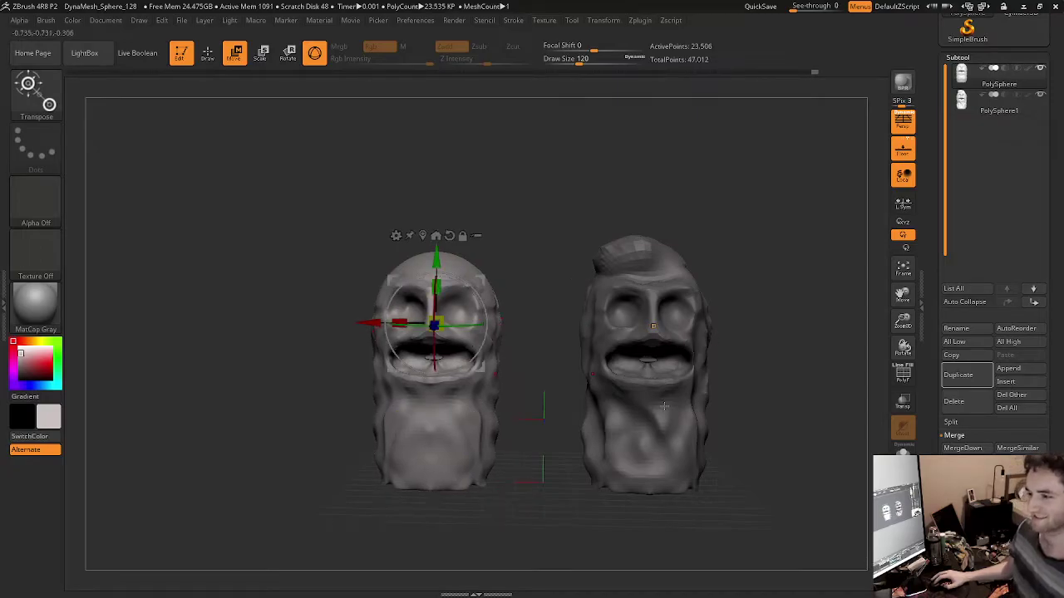
pyautogui.moveTo(825, 451); pyautogui.dragTo(789, 450)
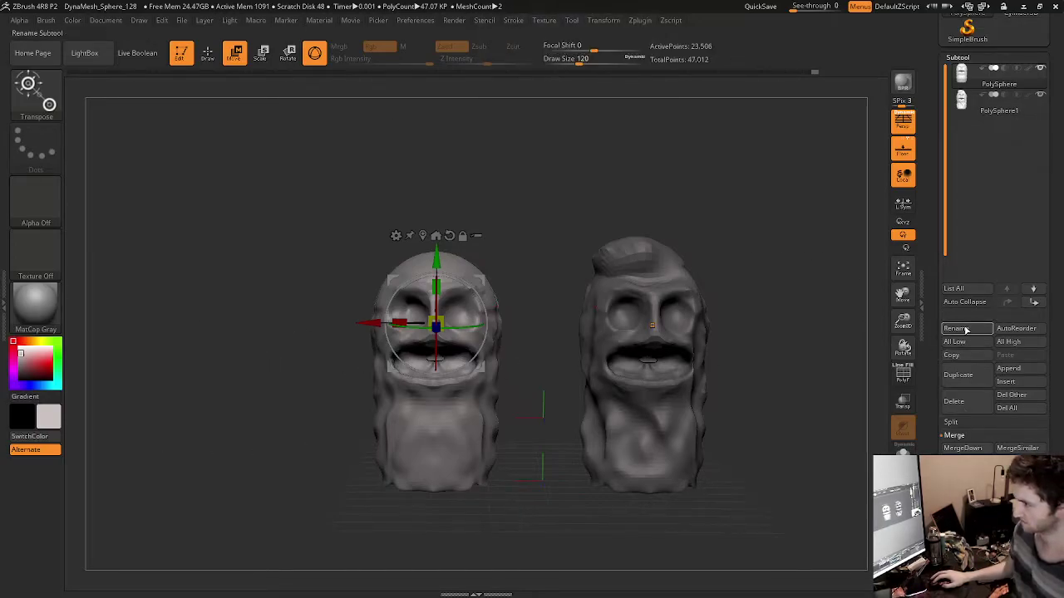
# Step: Append a sphere as a new subtool and raise it above the two heads
pyautogui.click(1014, 369)
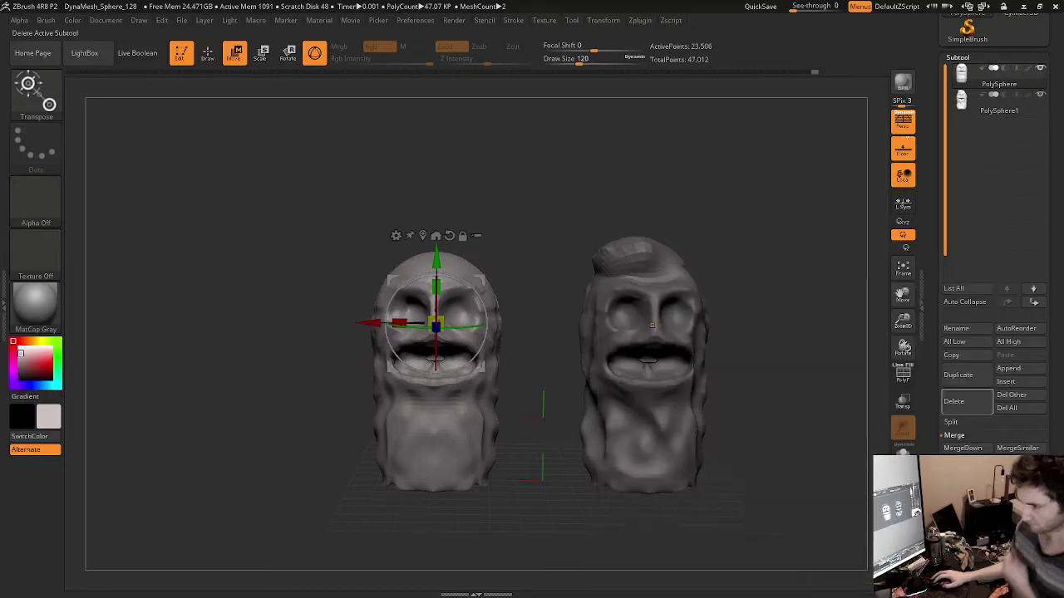
pyautogui.click(1020, 367)
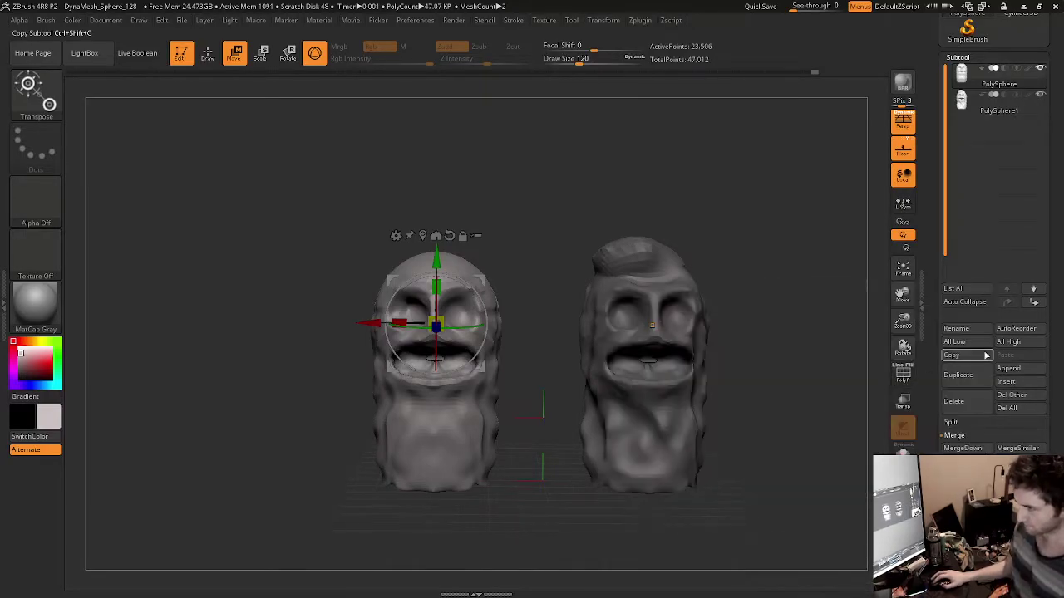
pyautogui.click(1009, 368)
pyautogui.click(636, 359)
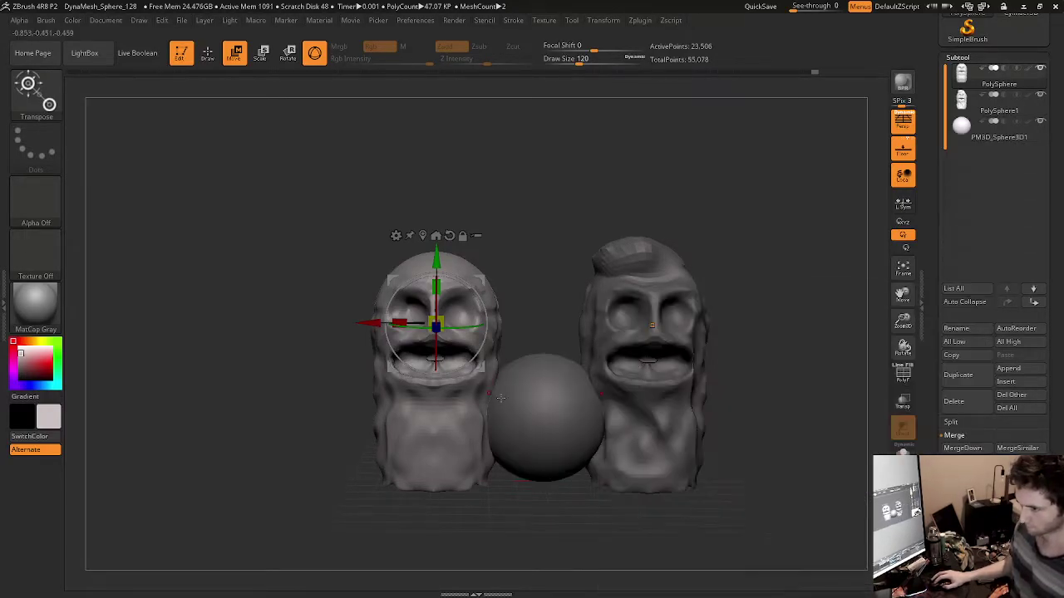
pyautogui.keyDown('alt'); pyautogui.click(569, 387); pyautogui.keyUp('alt')
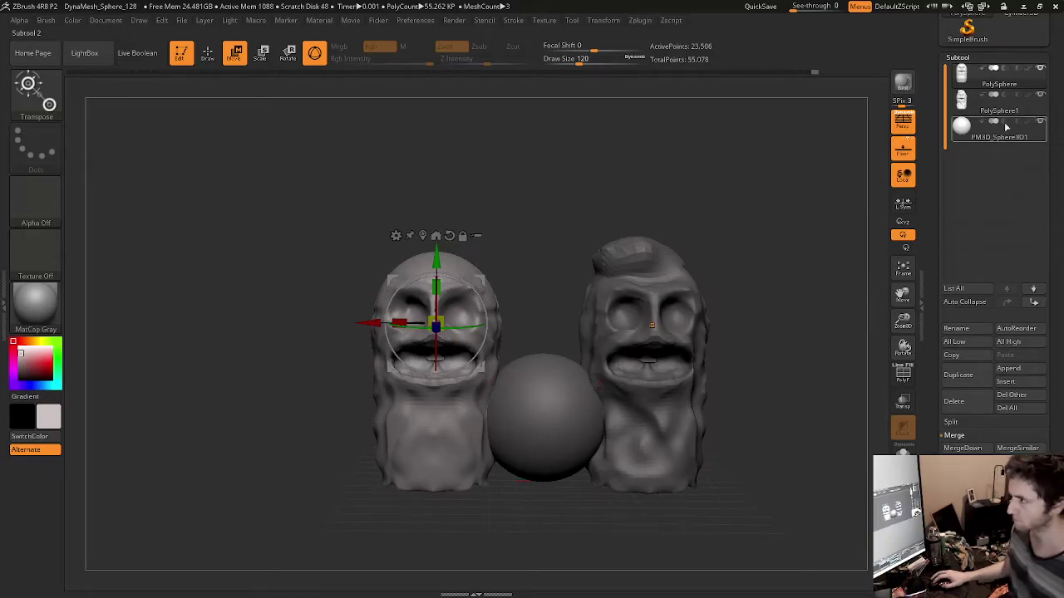
pyautogui.moveTo(541, 357); pyautogui.dragTo(545, 112)
pyautogui.keyDown('alt'); pyautogui.moveTo(652, 171); pyautogui.dragTo(661, 382); pyautogui.keyUp('alt')
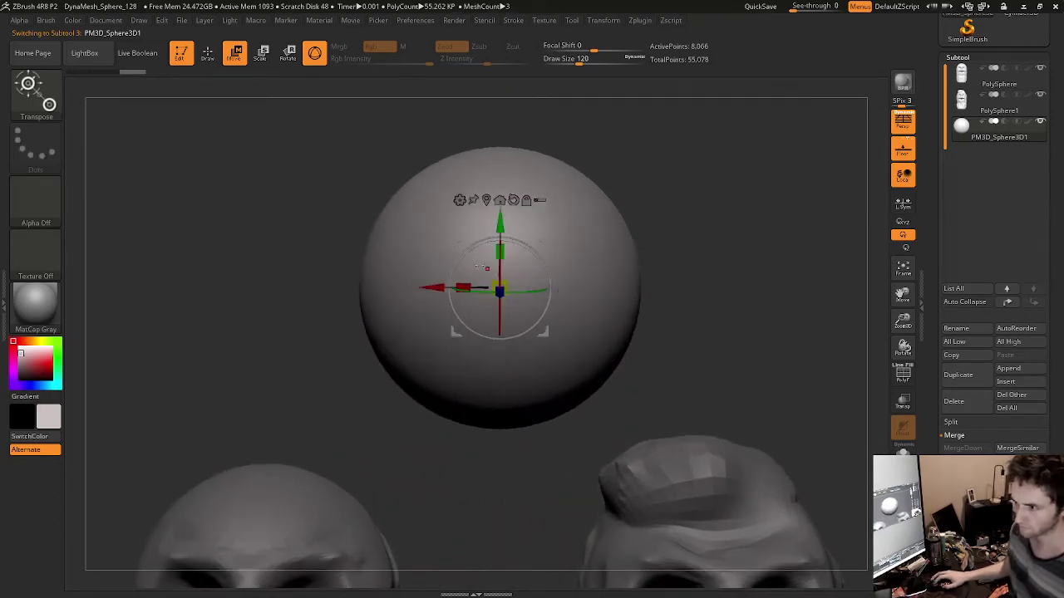
# Step: Sculpt a ClayBuildup ring and a raised centre on the front of the sphere and smooth them
pyautogui.click(28, 90)
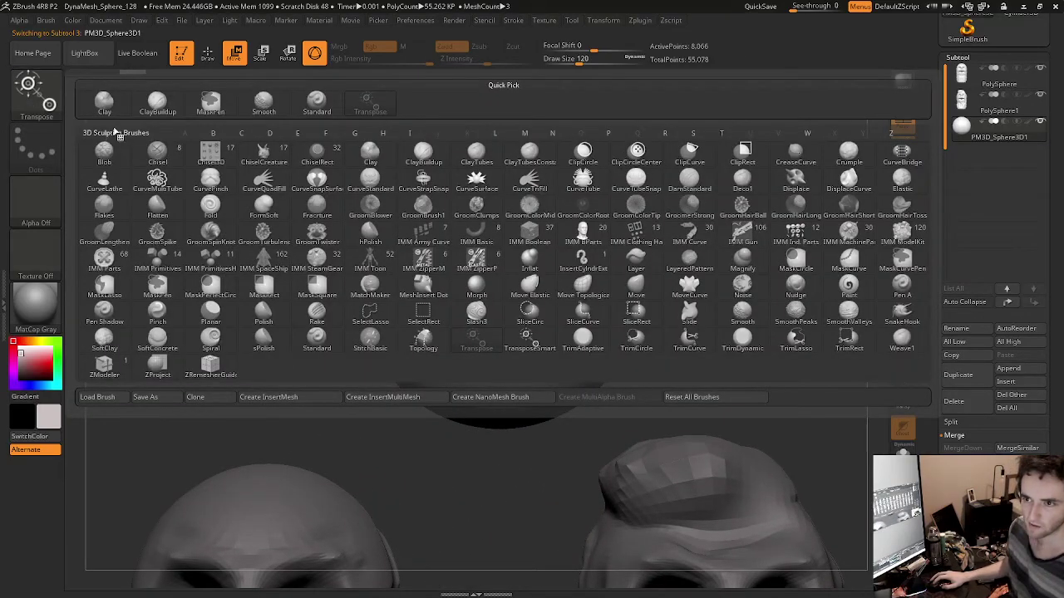
pyautogui.click(157, 102)
pyautogui.moveTo(470, 196)
pyautogui.mouseDown()
pyautogui.moveTo(429, 224)
pyautogui.moveTo(401, 287)
pyautogui.moveTo(413, 356)
pyautogui.moveTo(497, 365)
pyautogui.moveTo(561, 349)
pyautogui.moveTo(596, 303)
pyautogui.moveTo(575, 239)
pyautogui.moveTo(519, 195)
pyautogui.moveTo(468, 214)
pyautogui.moveTo(436, 204)
pyautogui.moveTo(394, 274)
pyautogui.moveTo(449, 374)
pyautogui.moveTo(588, 357)
pyautogui.moveTo(581, 291)
pyautogui.moveTo(448, 349)
pyautogui.moveTo(445, 212)
pyautogui.moveTo(566, 230)
pyautogui.mouseUp()
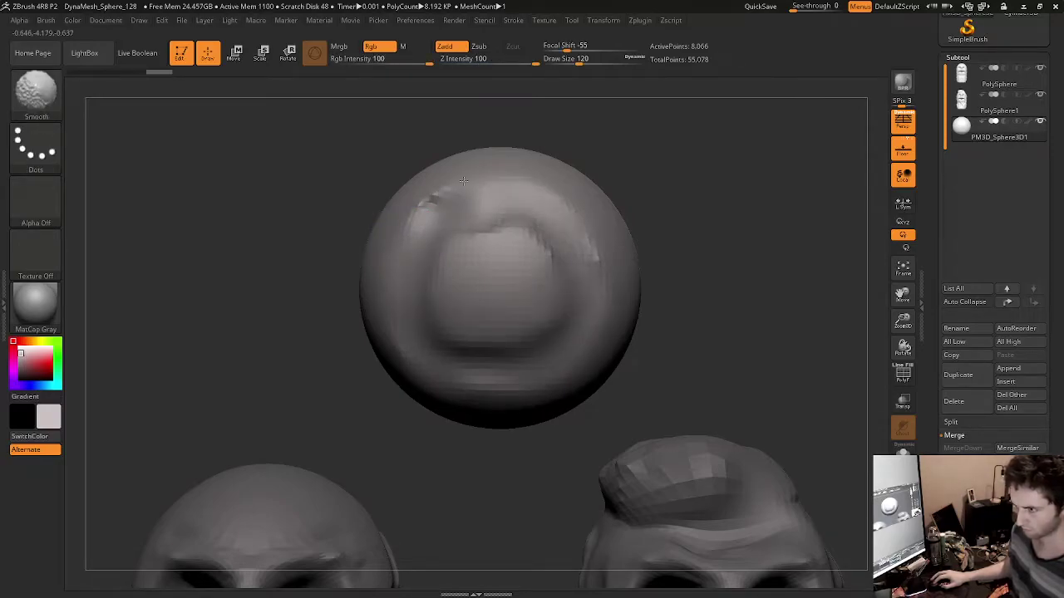
pyautogui.moveTo(495, 294)
pyautogui.mouseDown()
pyautogui.moveTo(486, 306)
pyautogui.moveTo(493, 292)
pyautogui.moveTo(476, 296)
pyautogui.moveTo(553, 335)
pyautogui.mouseUp()
pyautogui.moveTo(744, 309)
pyautogui.keyDown('ctrl'); pyautogui.mouseDown(button='right')
pyautogui.moveTo(689, 297)
pyautogui.moveTo(643, 344)
pyautogui.mouseUp(button='right'); pyautogui.keyUp('ctrl')
pyautogui.moveTo(641, 399)
pyautogui.keyDown('alt'); pyautogui.mouseDown(button='right')
pyautogui.moveTo(636, 297)
pyautogui.moveTo(667, 224)
pyautogui.mouseUp(button='right'); pyautogui.keyUp('alt')
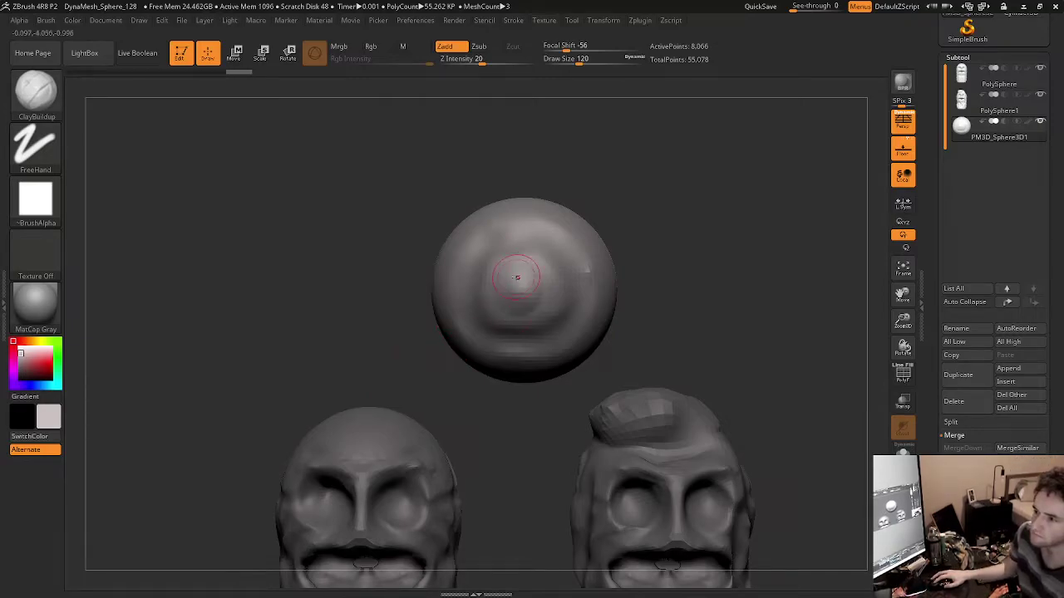
# Step: Lower the sculpted sphere between the two heads, then shift it sideways inside the original bald head
pyautogui.moveTo(961, 123)
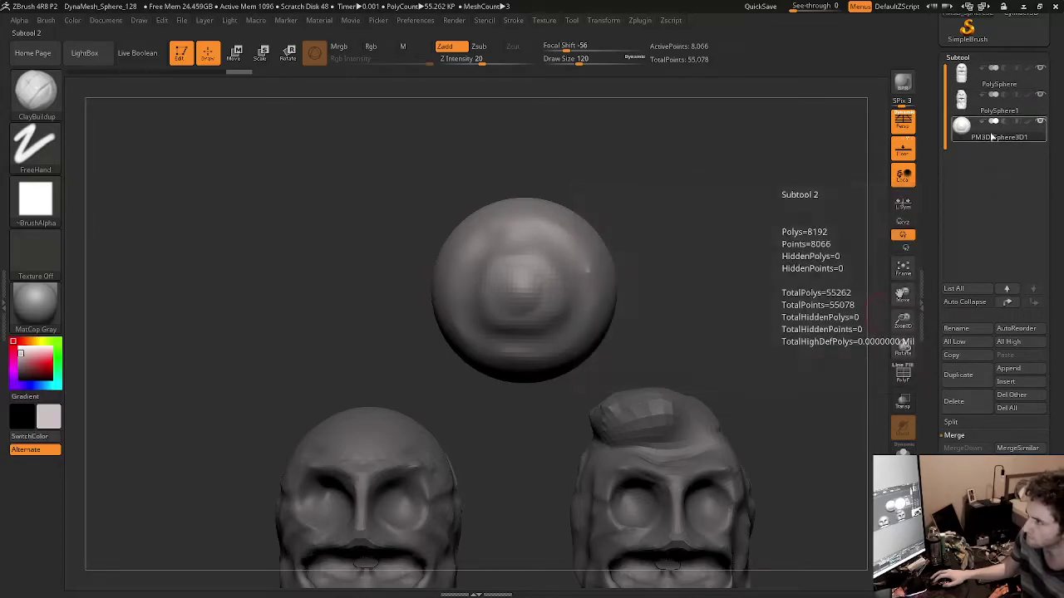
pyautogui.press('w')
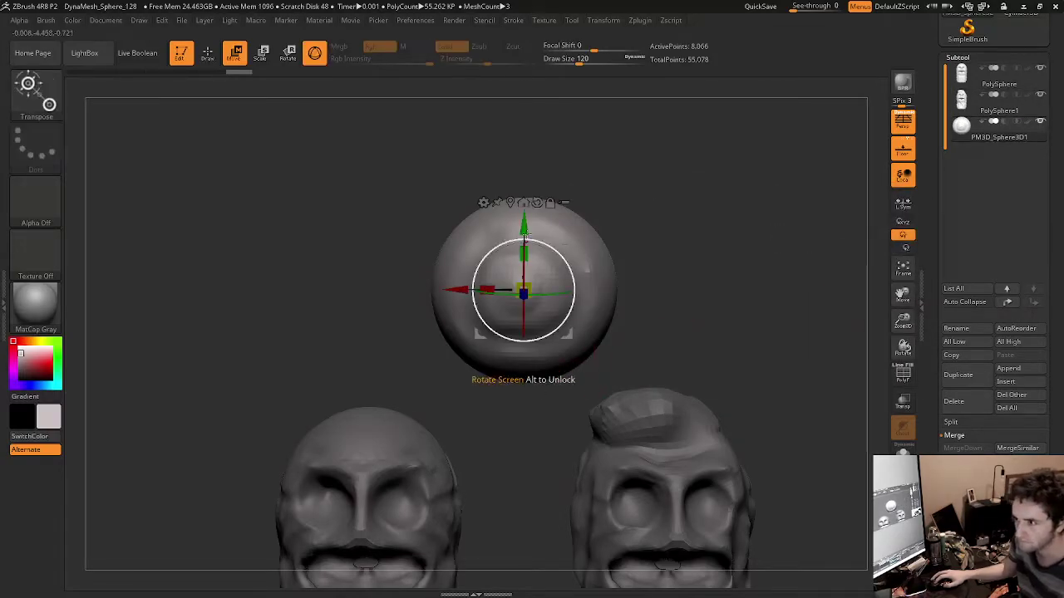
pyautogui.moveTo(522, 223); pyautogui.dragTo(522, 439)
pyautogui.press('e')
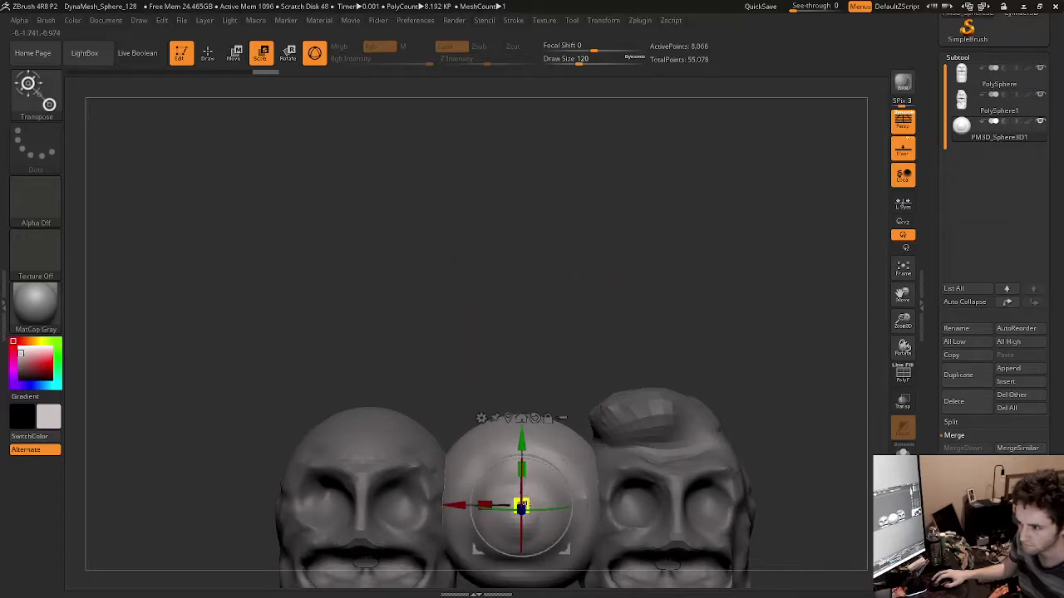
pyautogui.press('r')
pyautogui.moveTo(522, 505); pyautogui.dragTo(324, 504)
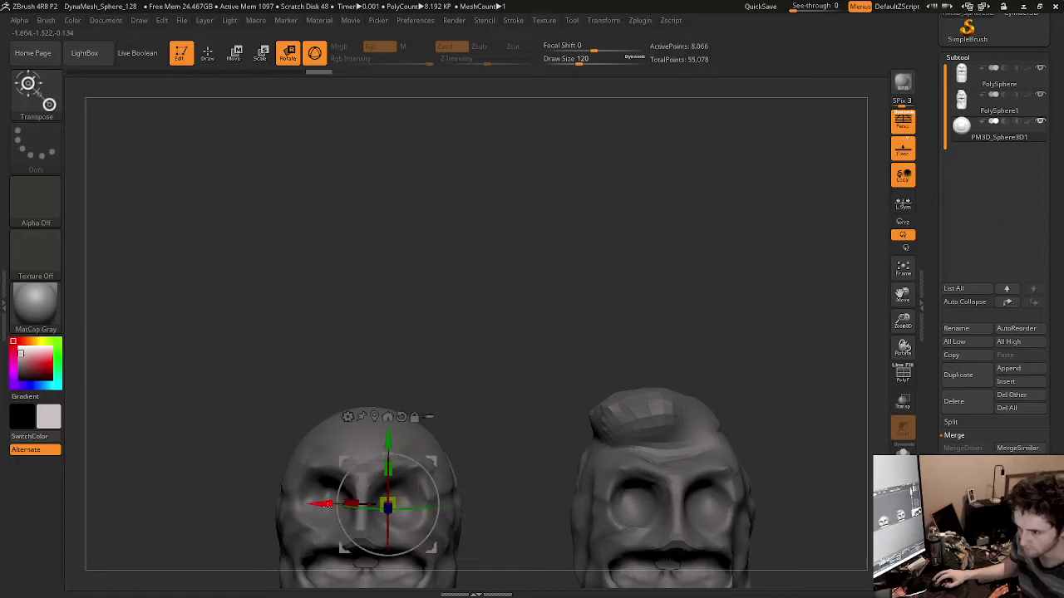
# Step: Adjust the sphere's height, depth and sideways position so it sits in one eye socket of the bald head
pyautogui.moveTo(391, 509)
pyautogui.mouseDown()
pyautogui.moveTo(381, 573)
pyautogui.moveTo(387, 526)
pyautogui.moveTo(409, 517)
pyautogui.moveTo(387, 517)
pyautogui.mouseUp()
pyautogui.moveTo(380, 454); pyautogui.dragTo(383, 435)
pyautogui.moveTo(310, 504); pyautogui.dragTo(331, 504)
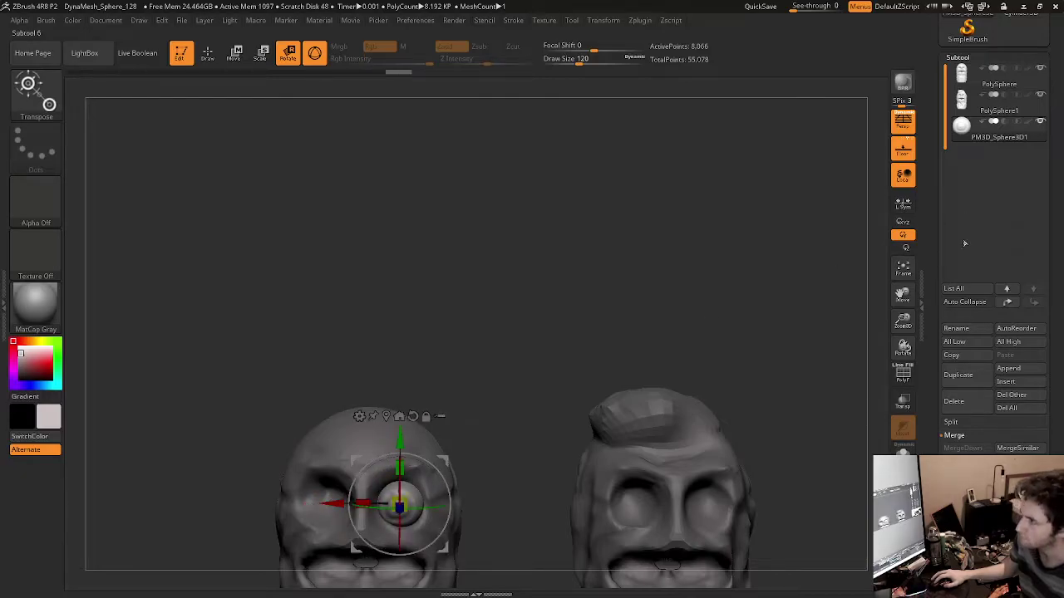
# Step: Duplicate the eyeball, move the copy into the bald head's other eye socket, and merge the two eyeballs into one subtool
pyautogui.click(958, 375)
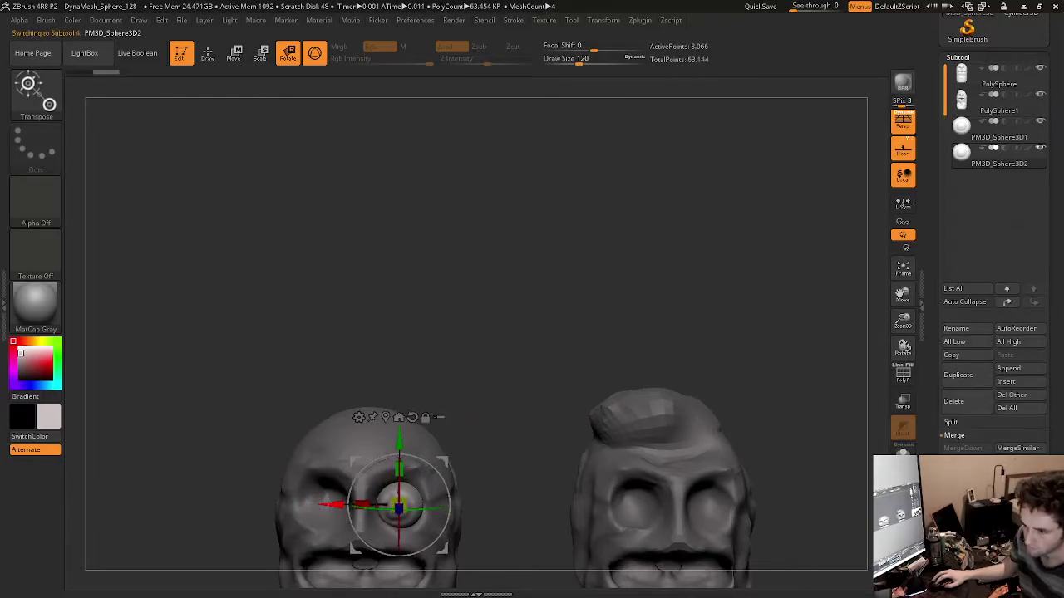
pyautogui.moveTo(331, 505); pyautogui.dragTo(262, 502)
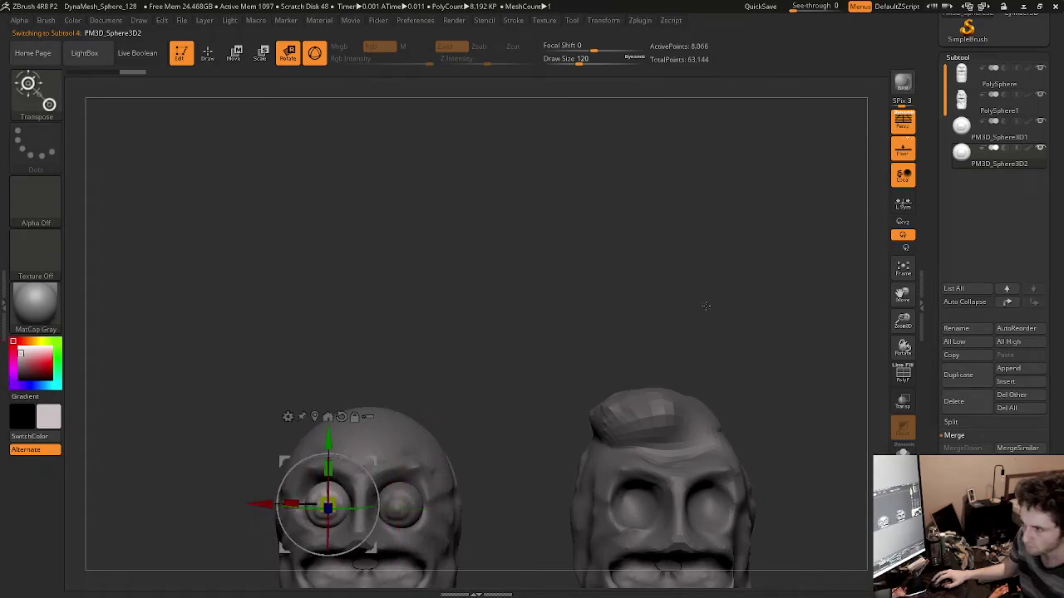
pyautogui.click(961, 126)
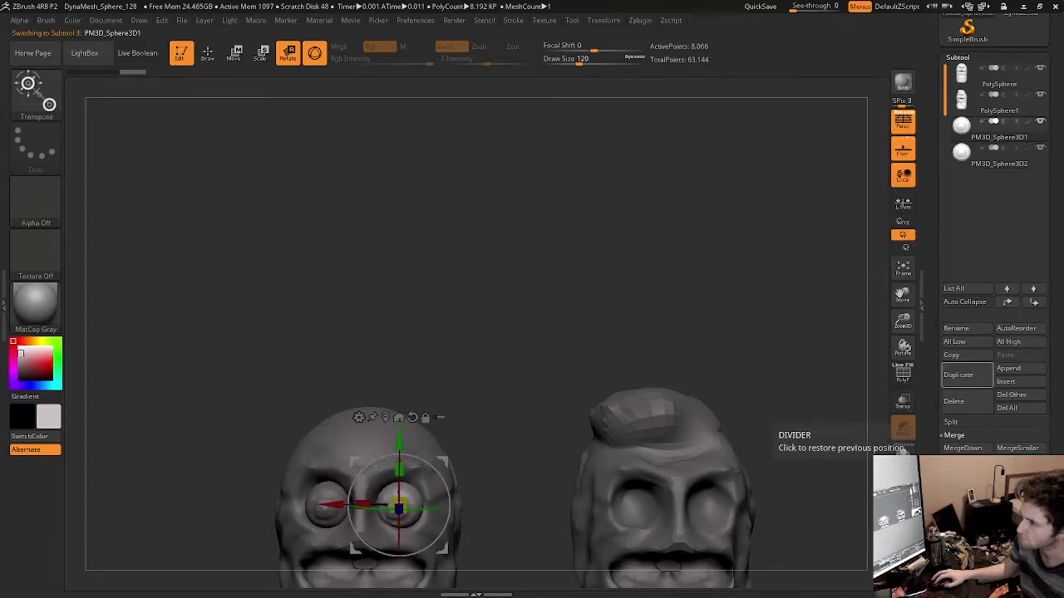
pyautogui.click(962, 449)
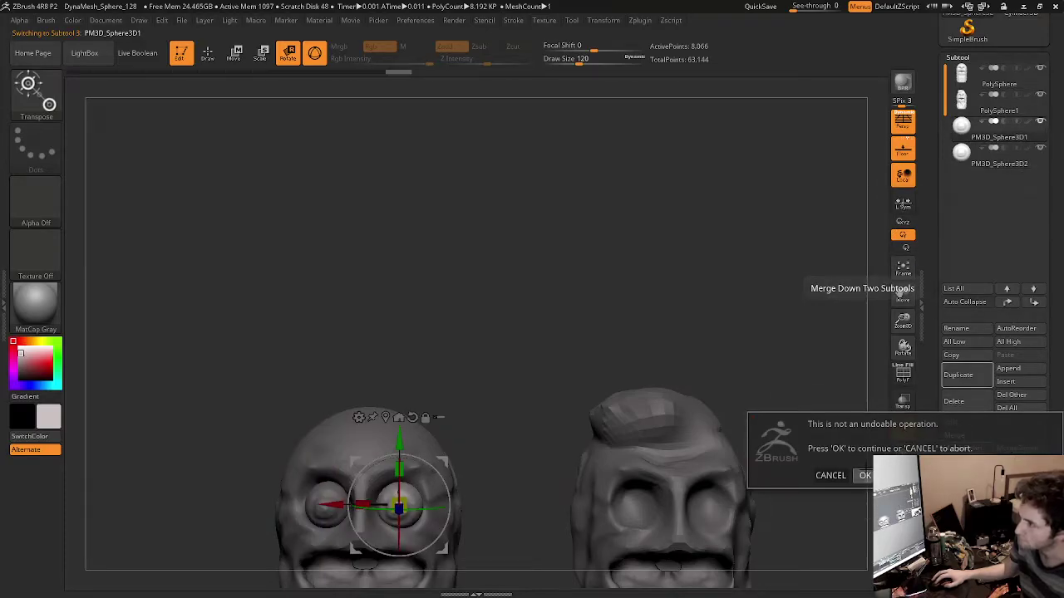
pyautogui.click(865, 475)
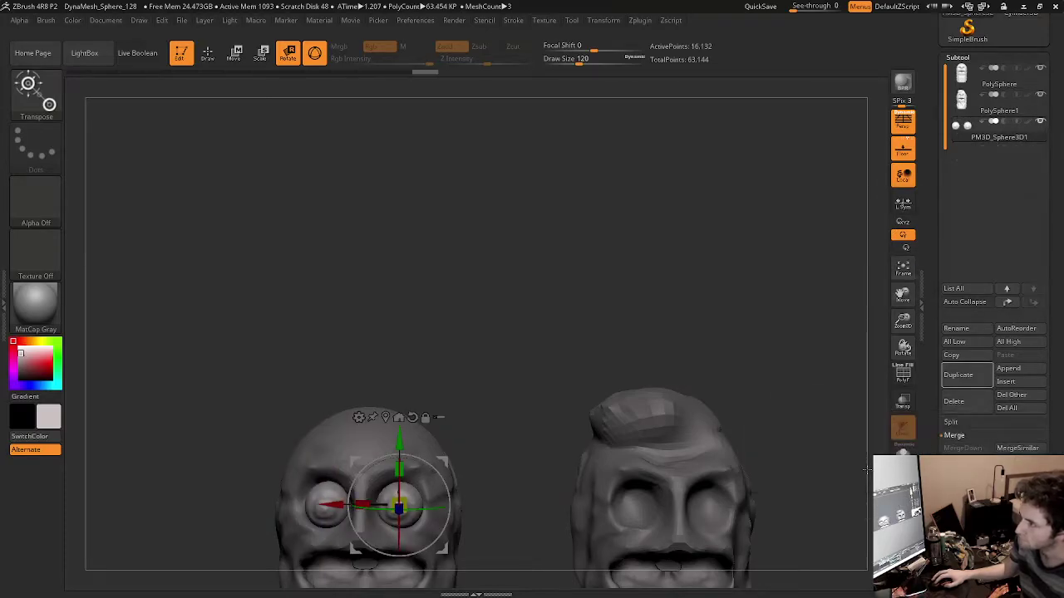
# Step: Duplicate the merged eyes, move the copy into the eye sockets of the head with hair, and select the bald head's subtool
pyautogui.click(957, 375)
pyautogui.moveTo(382, 493); pyautogui.dragTo(647, 504)
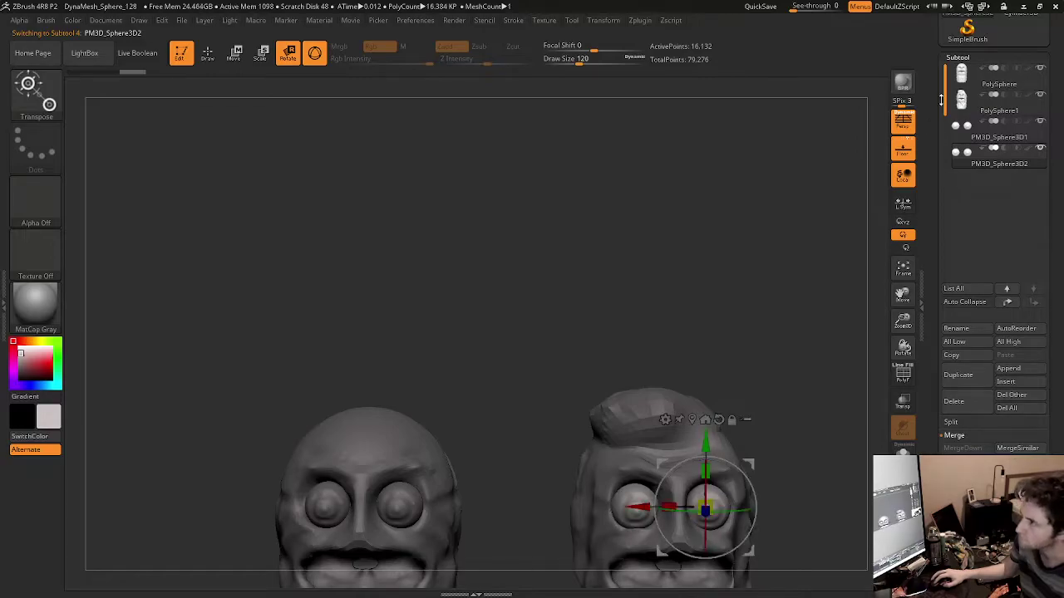
pyautogui.click(969, 86)
pyautogui.moveTo(625, 335)
pyautogui.keyDown('ctrl'); pyautogui.mouseDown(button='right')
pyautogui.moveTo(502, 362)
pyautogui.moveTo(529, 438)
pyautogui.moveTo(551, 218)
pyautogui.moveTo(555, 226)
pyautogui.mouseUp(button='right'); pyautogui.keyUp('ctrl')
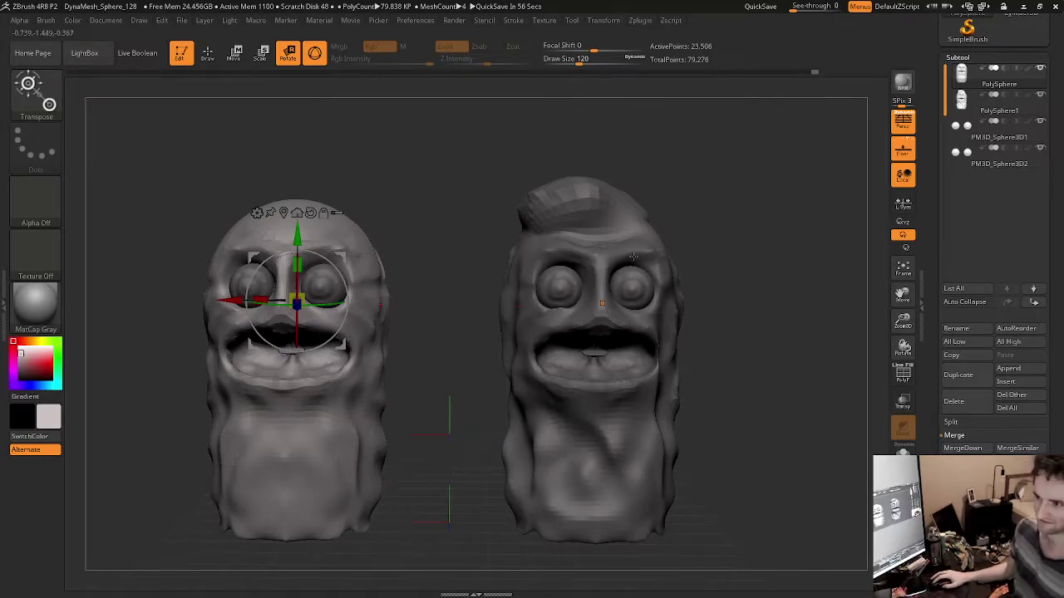
# Step: Start an OBJ export of the subtools with the 3D Print Hub plugin
pyautogui.click(641, 21)
pyautogui.moveTo(669, 24)
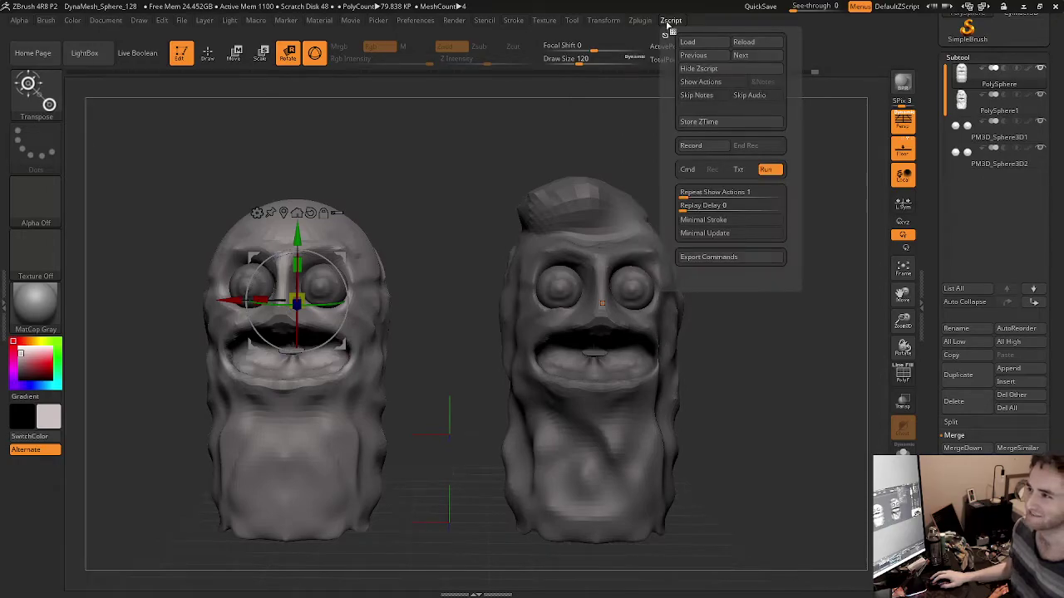
pyautogui.click(595, 24)
pyautogui.moveTo(648, 24)
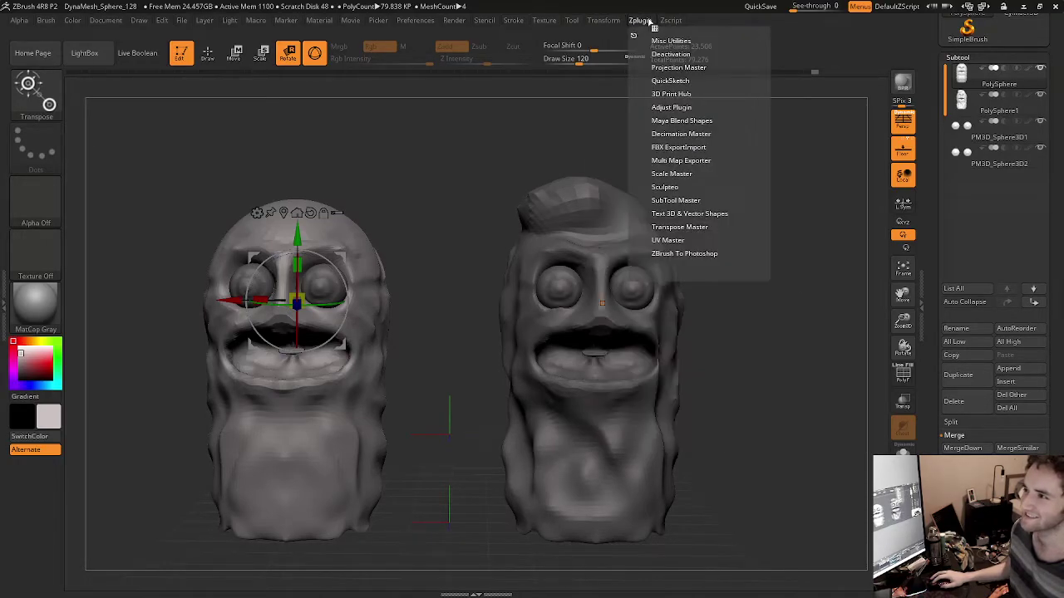
pyautogui.click(674, 94)
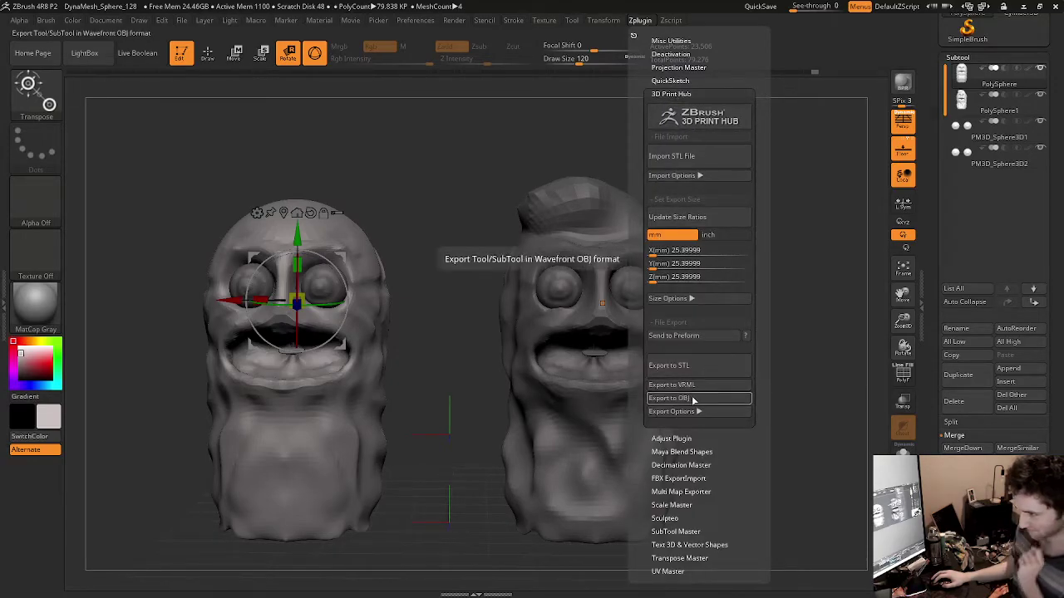
pyautogui.click(682, 400)
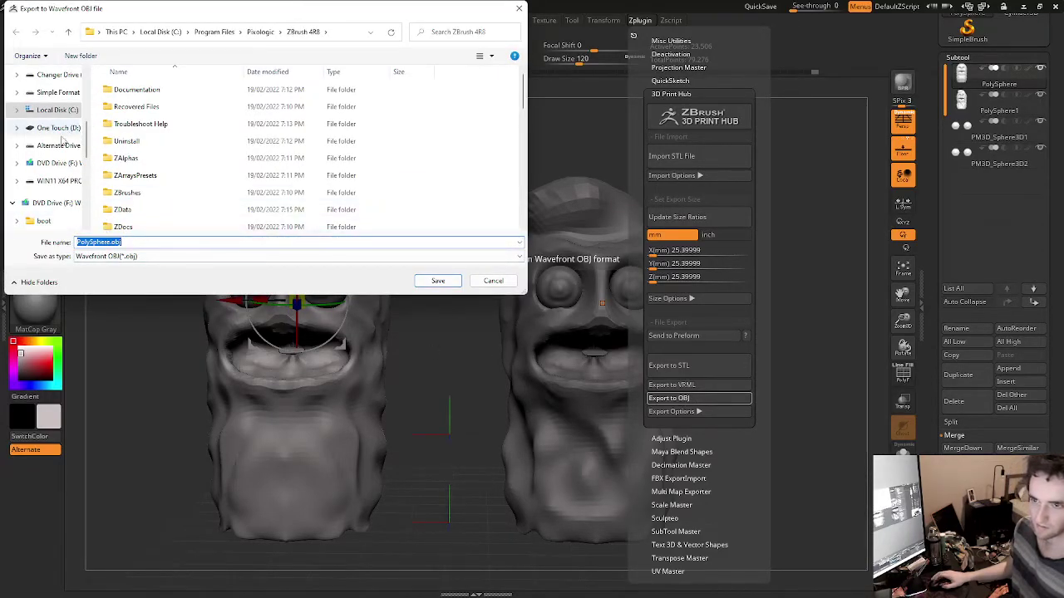
# Step: Set the export file to bed.obj in the Desktop folder and choose to be asked for each SubTool's file name
pyautogui.scroll(3, 54, 145)
pyautogui.scroll(3, 53, 145)
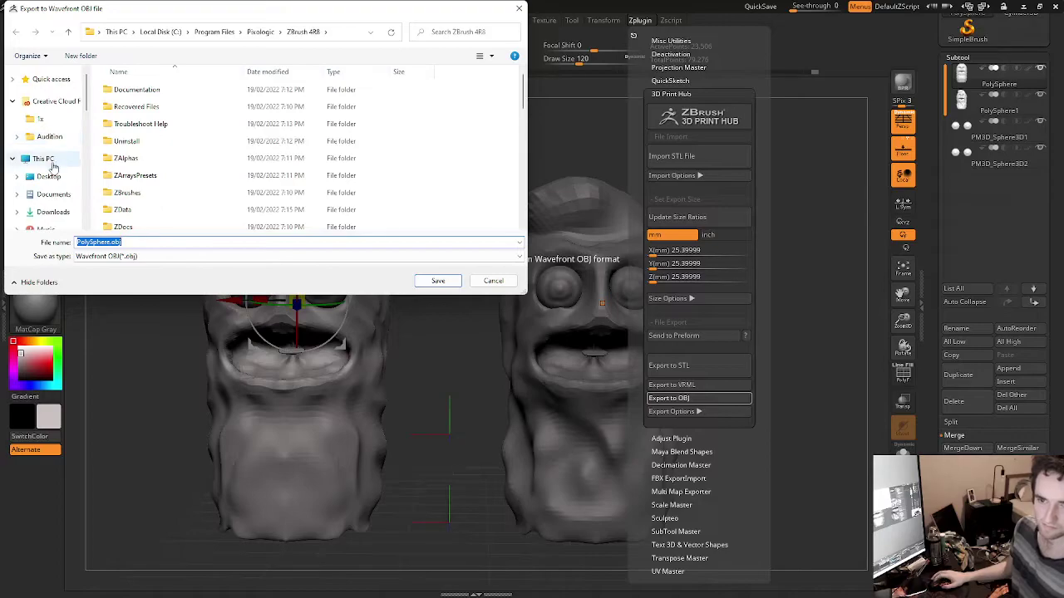
pyautogui.click(48, 176)
pyautogui.doubleClick(109, 243)
pyautogui.moveTo(109, 245); pyautogui.dragTo(76, 243)
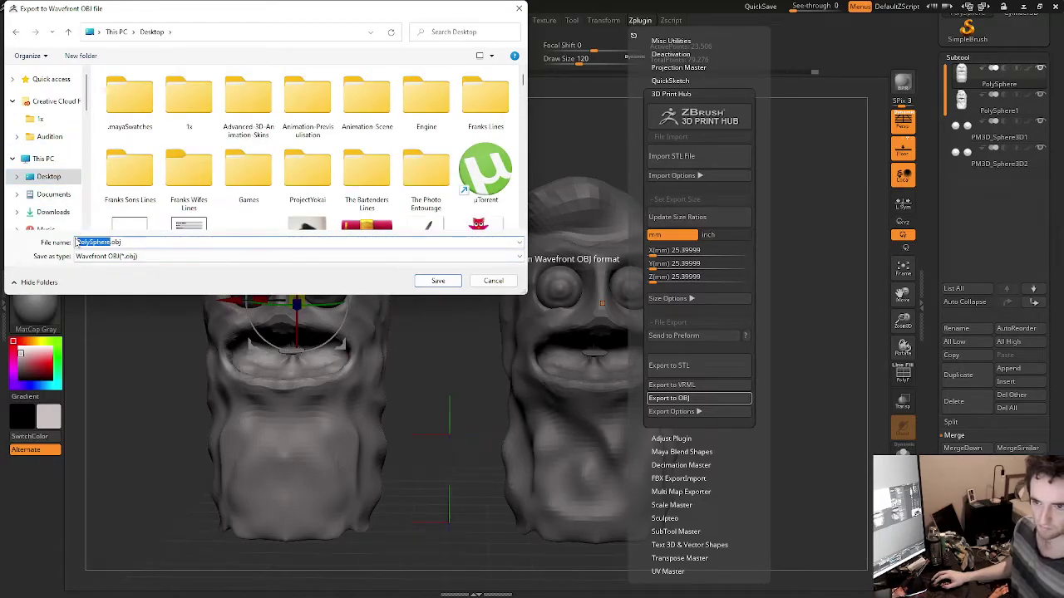
pyautogui.write('bed')
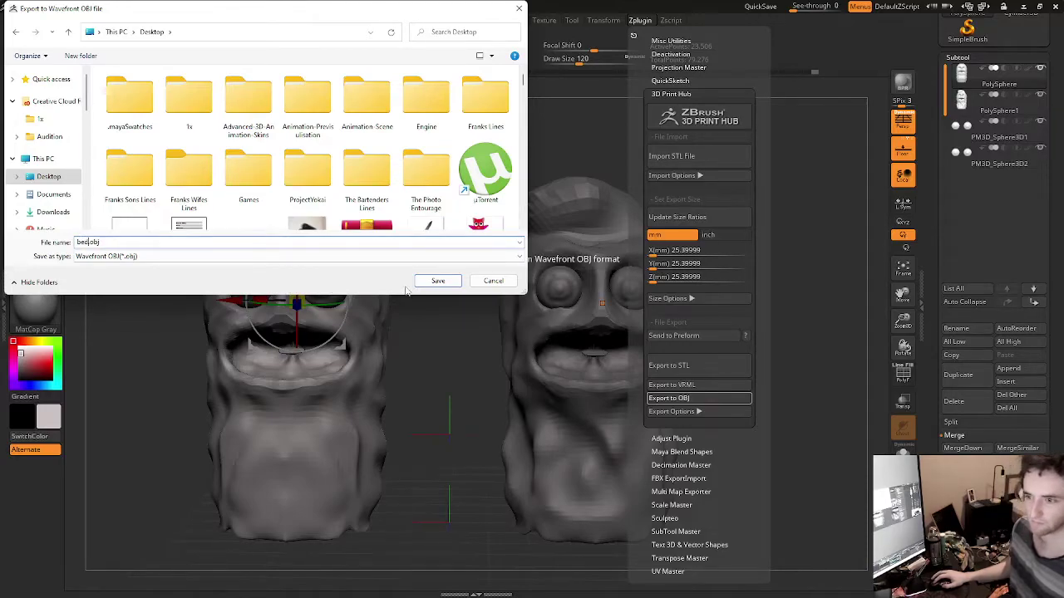
pyautogui.click(438, 282)
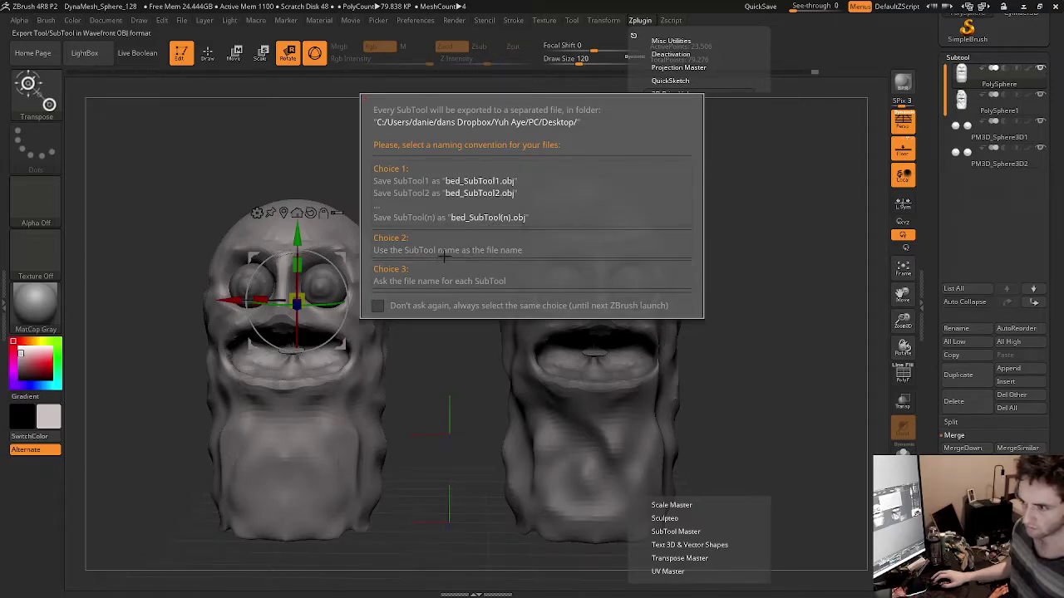
pyautogui.click(439, 281)
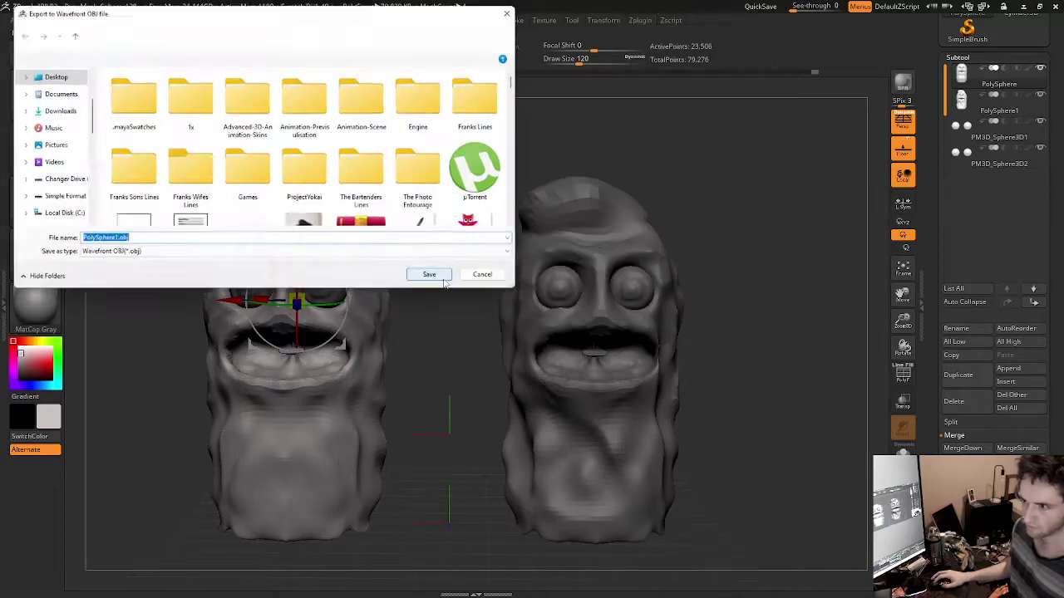
# Step: Export the head with hair as bwekfast.obj and the bald head's pair of eyes as bed-eyes.obj
pyautogui.click(113, 242)
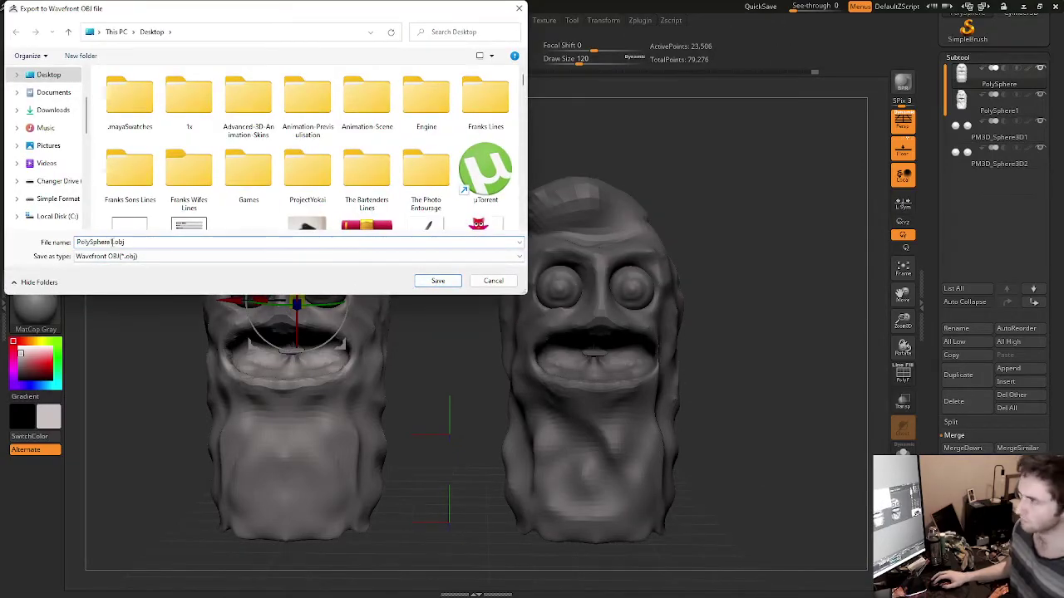
pyautogui.doubleClick(112, 242)
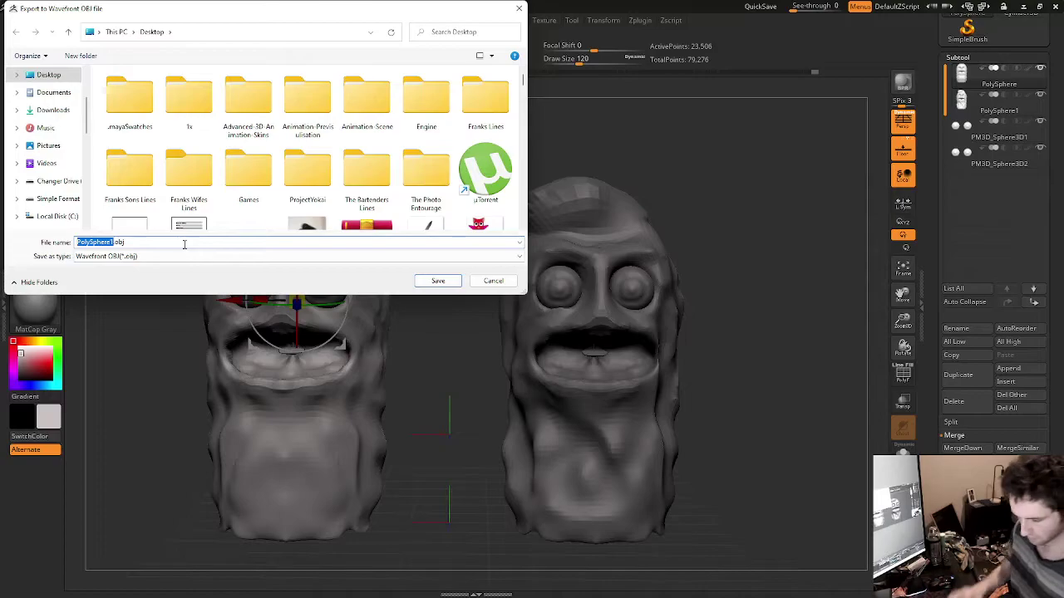
pyautogui.write('bwe')
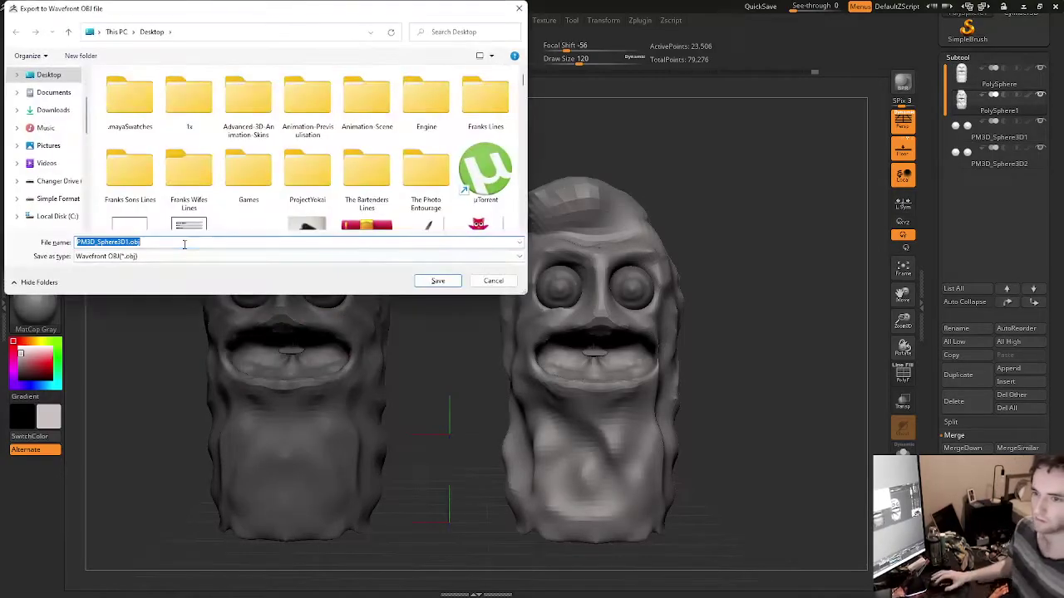
pyautogui.moveTo(130, 242); pyautogui.dragTo(55, 242)
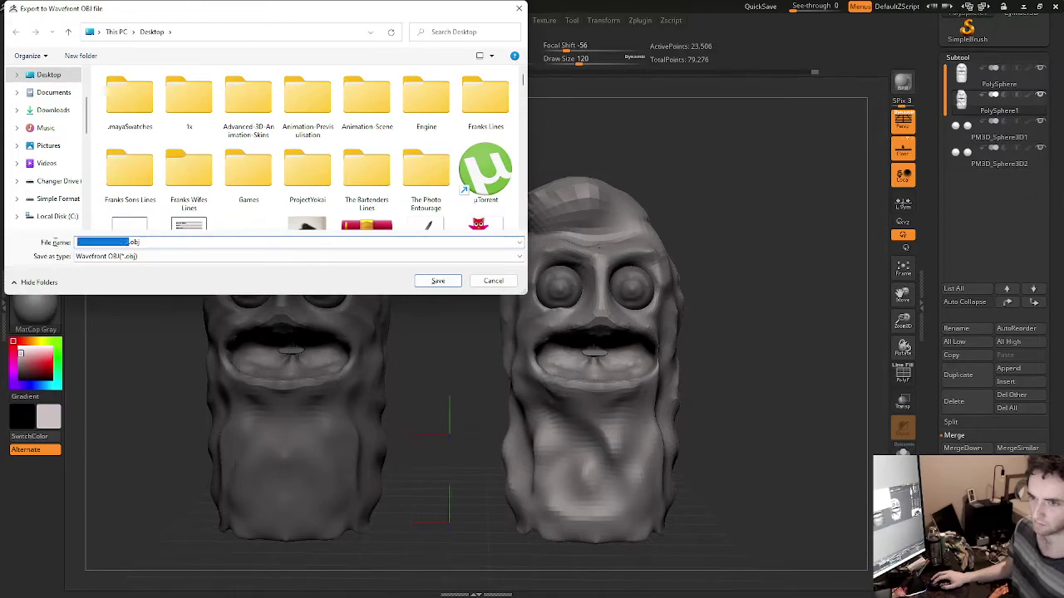
pyautogui.write('bed')
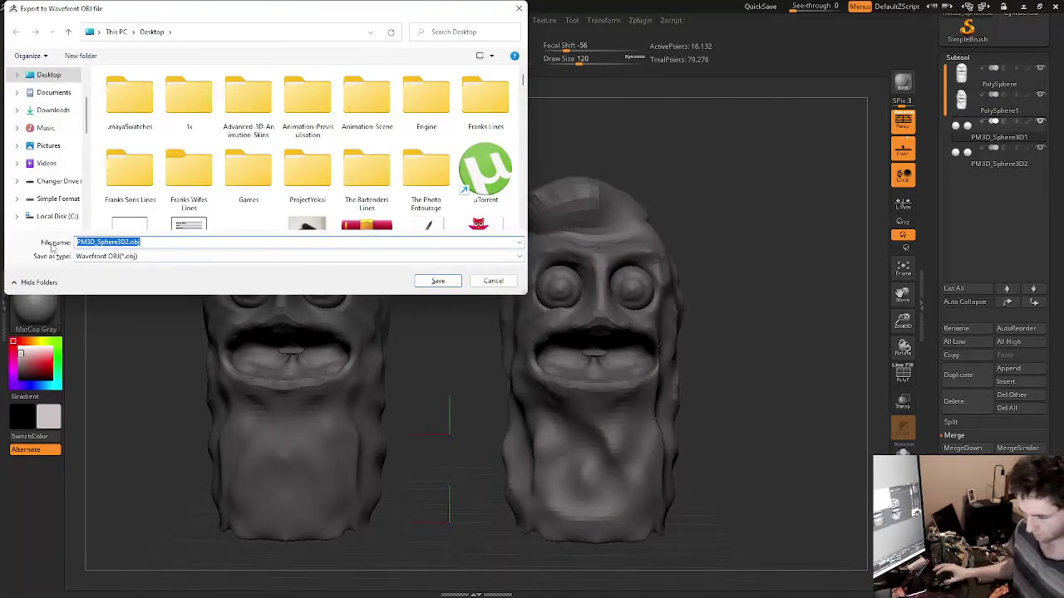
# Step: Export the second pair of eyes as bwekfast-eyes.obj
pyautogui.moveTo(129, 242); pyautogui.dragTo(60, 239)
pyautogui.write('b')
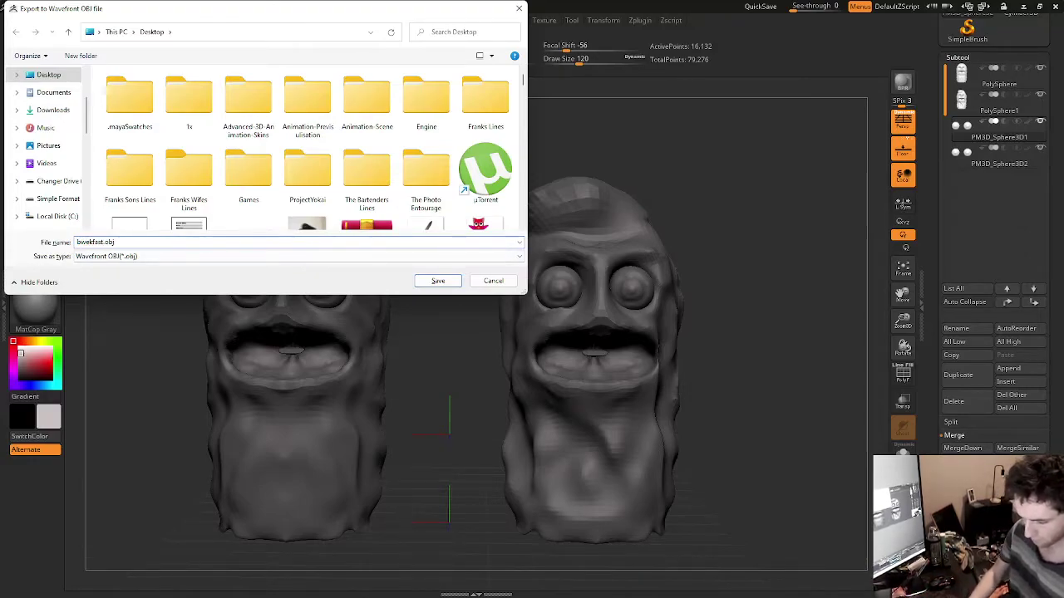
pyautogui.write('wekfast-eyes')
pyautogui.press('Return')
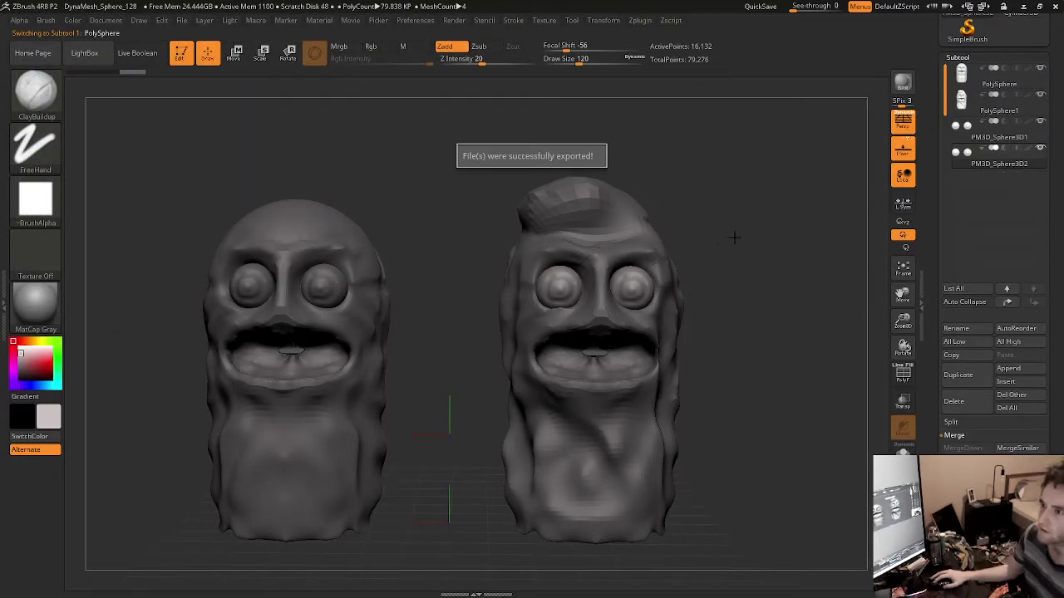
# Step: Close ZBrush and save the project on the Desktop as bed-and-bwekfast
pyautogui.click(1056, 5)
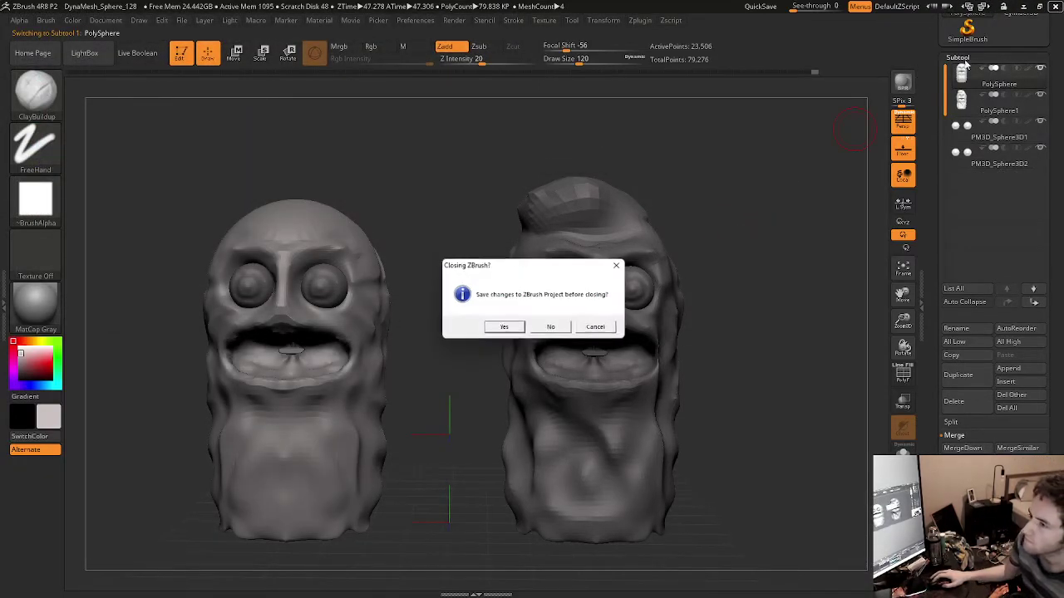
pyautogui.click(504, 325)
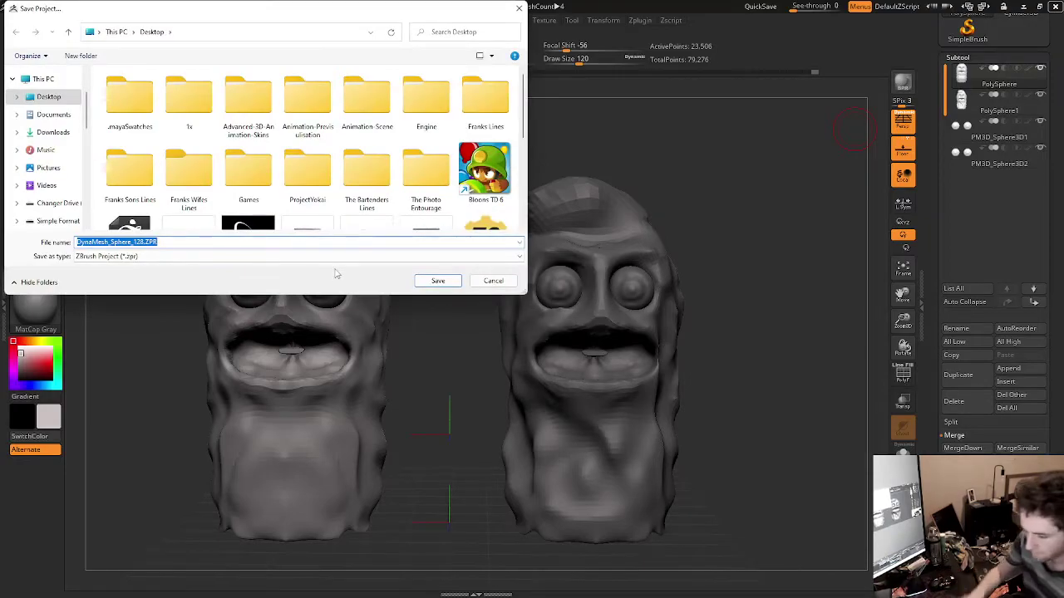
pyautogui.write('bed-and-breakfas')
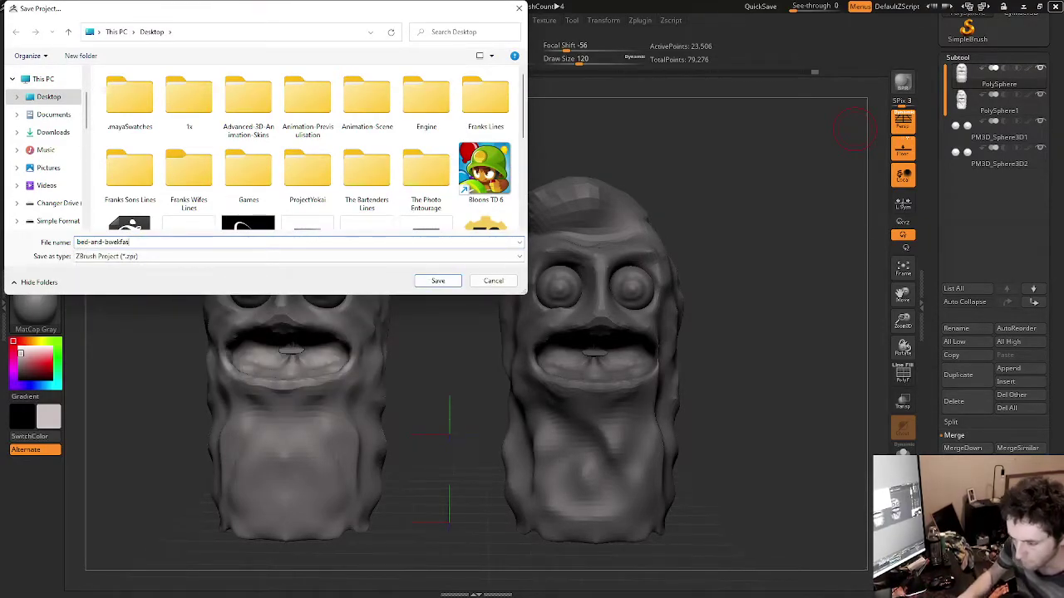
pyautogui.press('Return')
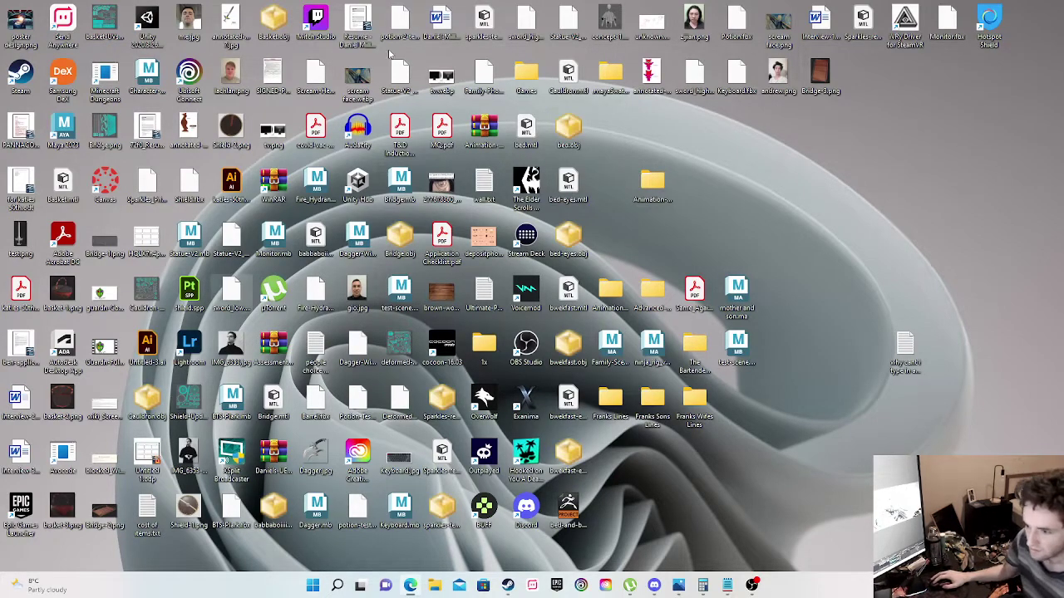
# Step: Launch Autodesk Maya 2023 and create a new empty scene
pyautogui.click(337, 585)
pyautogui.rightClick(475, 195)
pyautogui.click(499, 206)
pyautogui.click(402, 282)
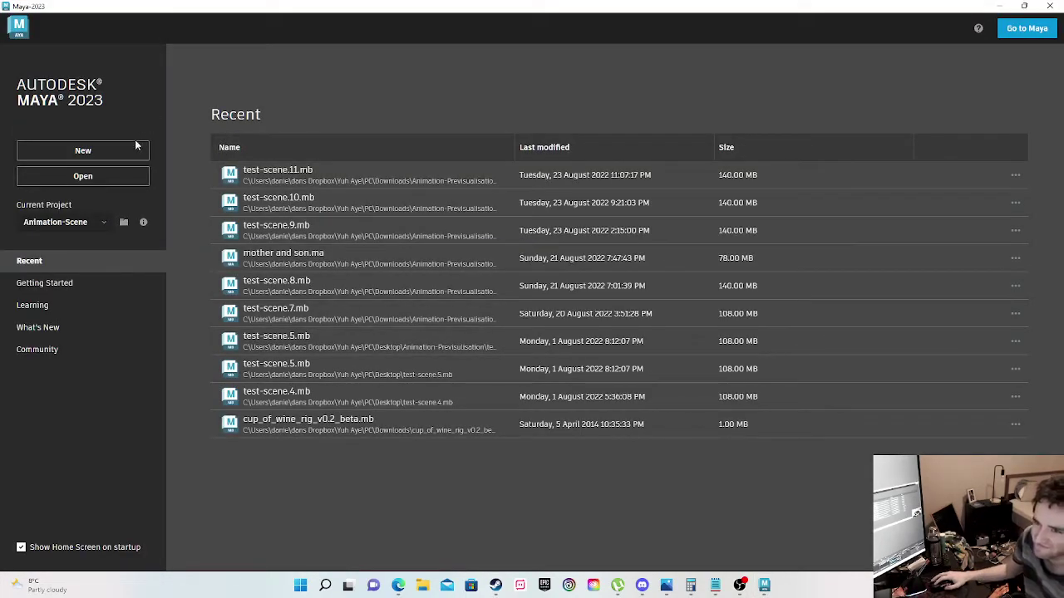
pyautogui.click(96, 155)
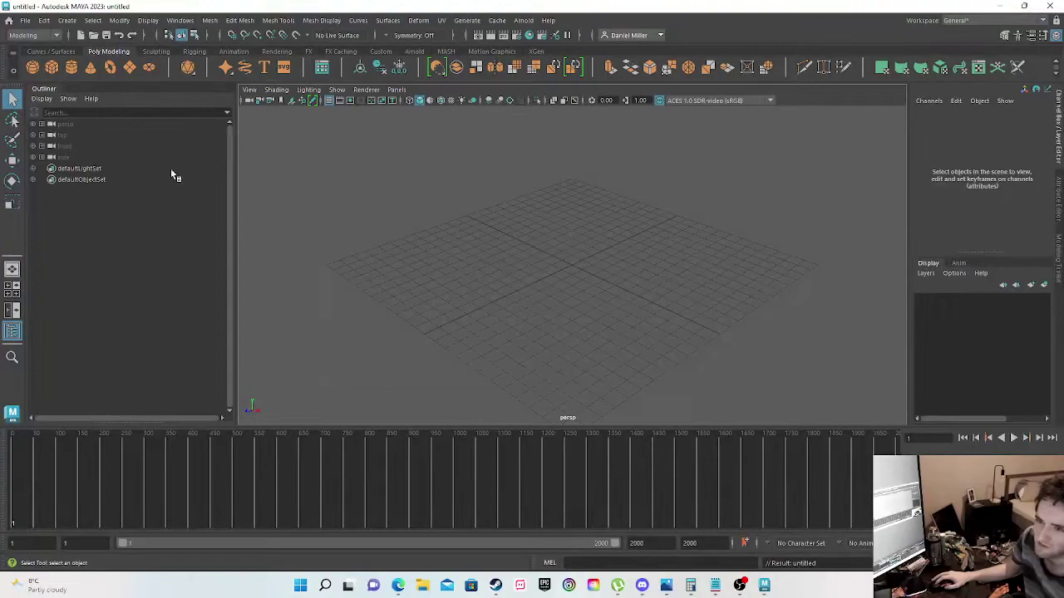
# Step: Import bed.obj from the Desktop into the scene, with the file type set to OBJ
pyautogui.click(25, 20)
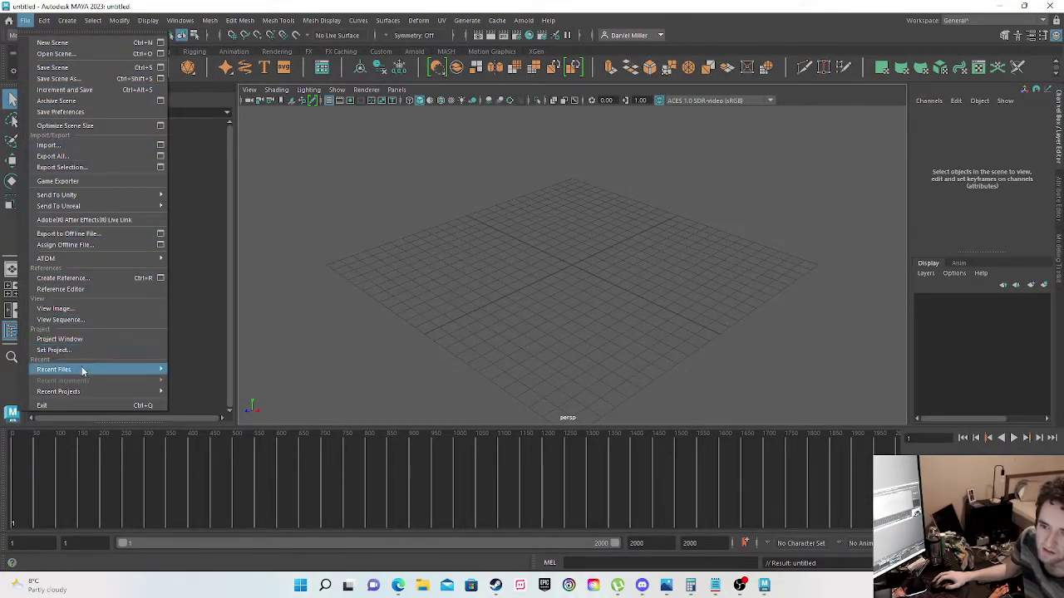
pyautogui.click(65, 145)
pyautogui.click(227, 202)
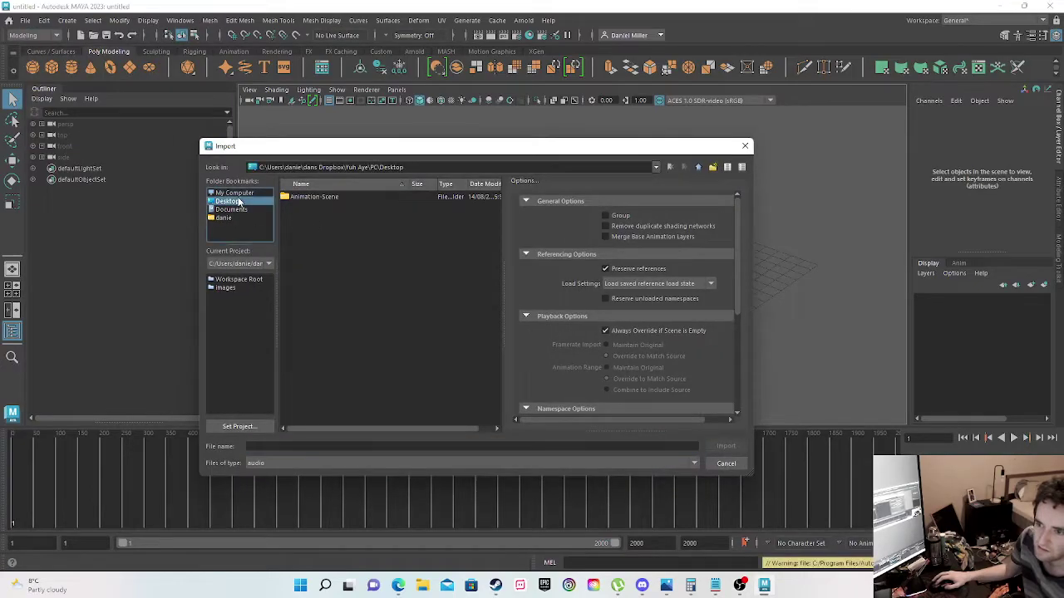
pyautogui.click(268, 463)
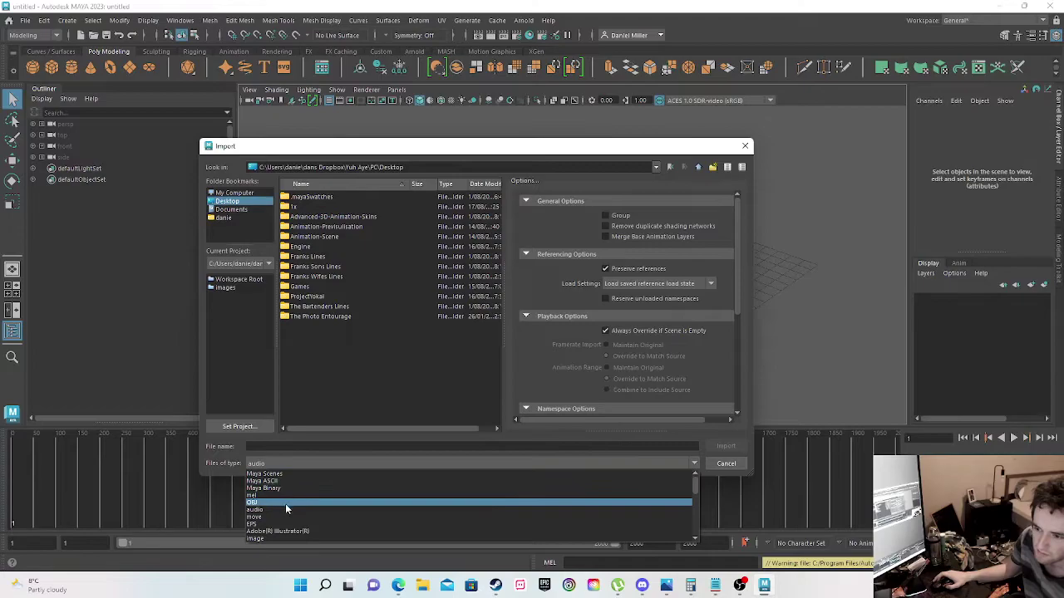
pyautogui.click(267, 502)
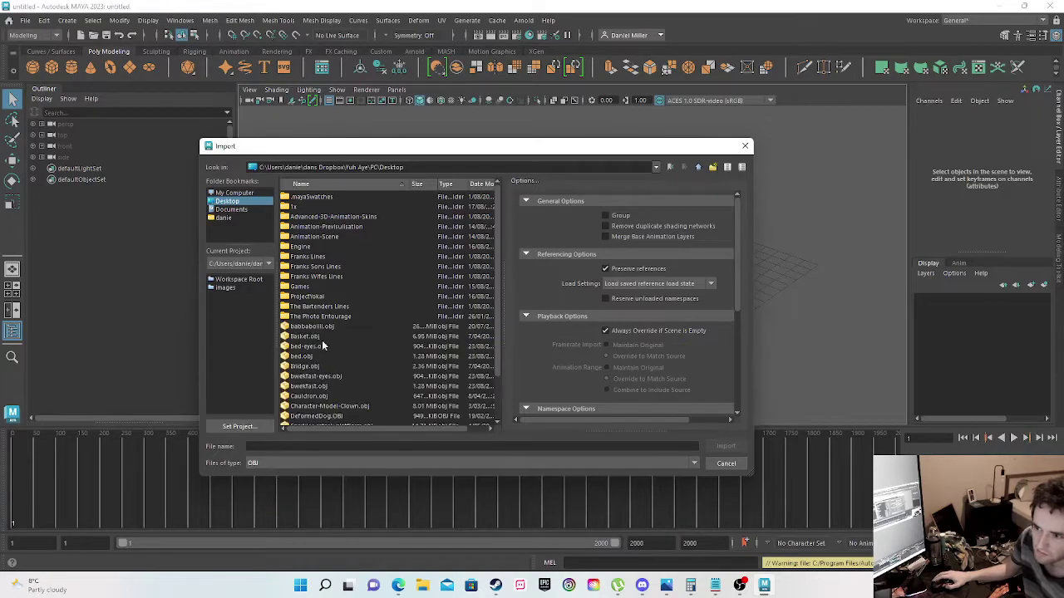
pyautogui.scroll(-2, 322, 346)
pyautogui.click(323, 297)
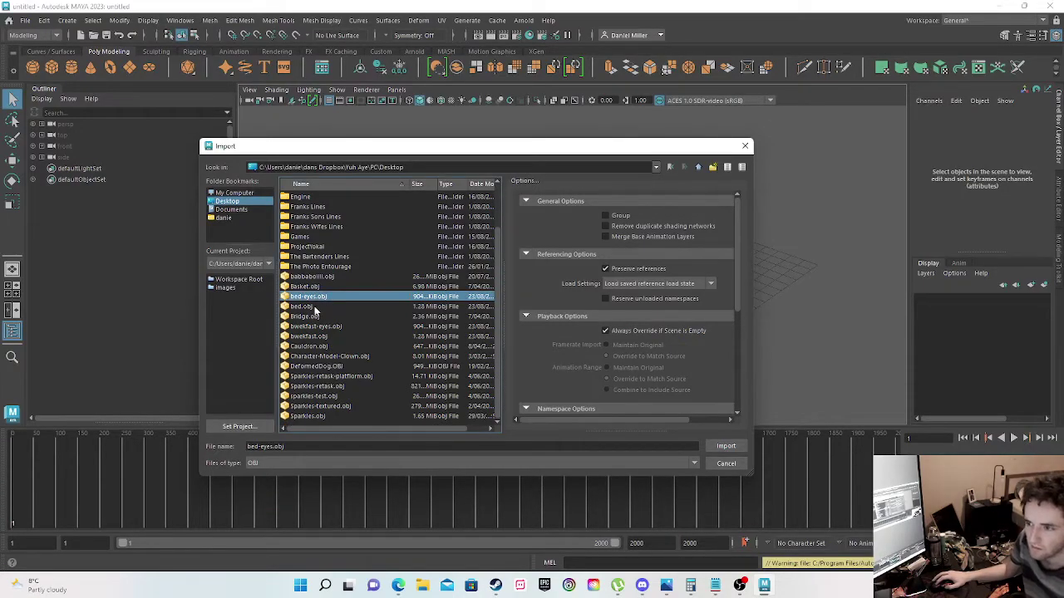
pyautogui.click(309, 307)
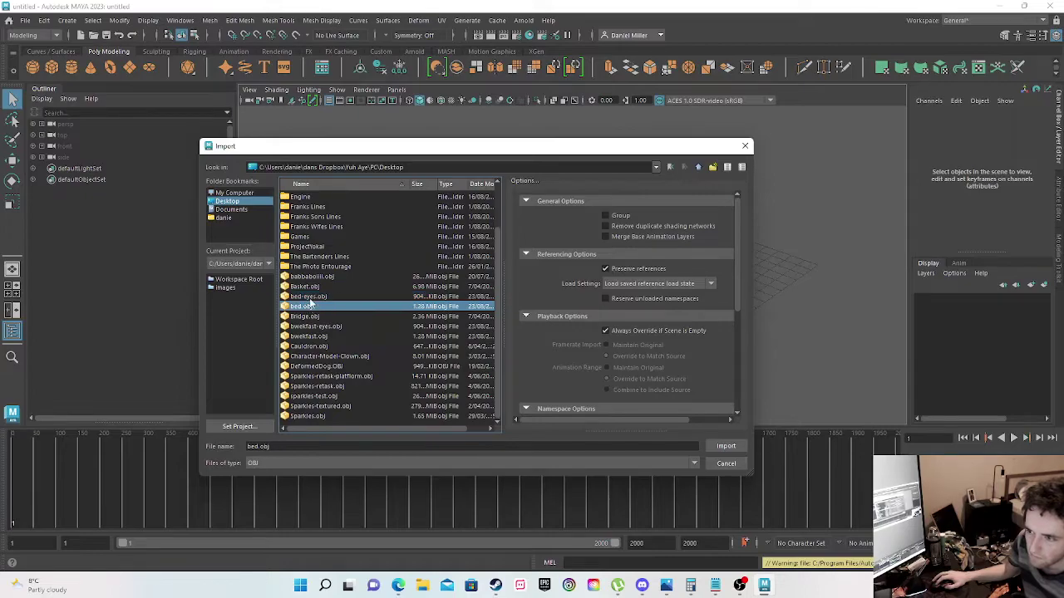
pyautogui.click(310, 301)
pyautogui.doubleClick(316, 306)
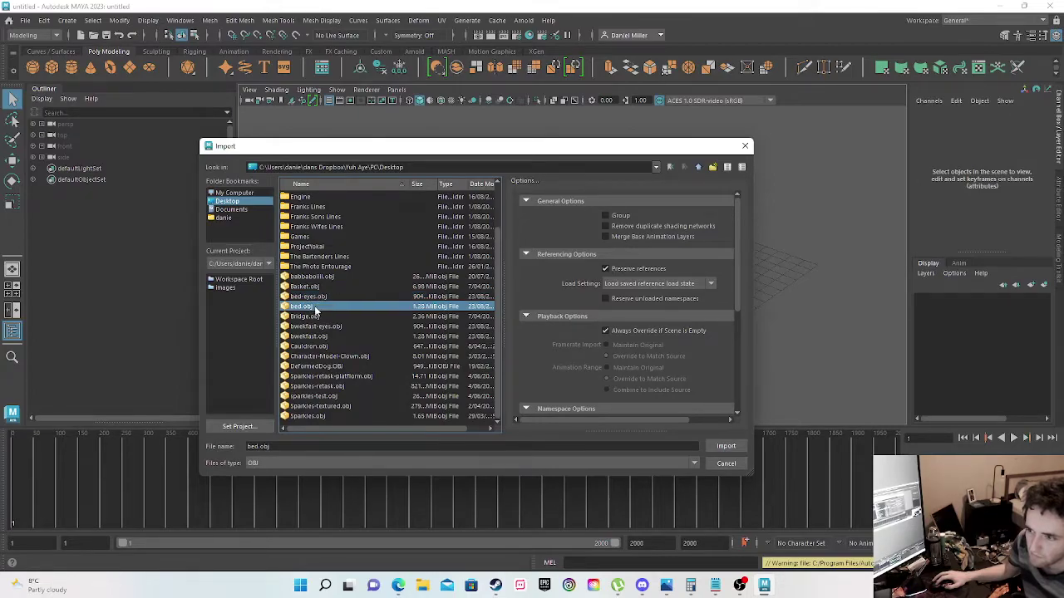
# Step: Import bed-eyes.obj from the Desktop into the scene
pyautogui.scroll(-3, 363, 251)
pyautogui.keyDown('alt'); pyautogui.moveTo(362, 253); pyautogui.dragTo(449, 266); pyautogui.keyUp('alt')
pyautogui.click(30, 21)
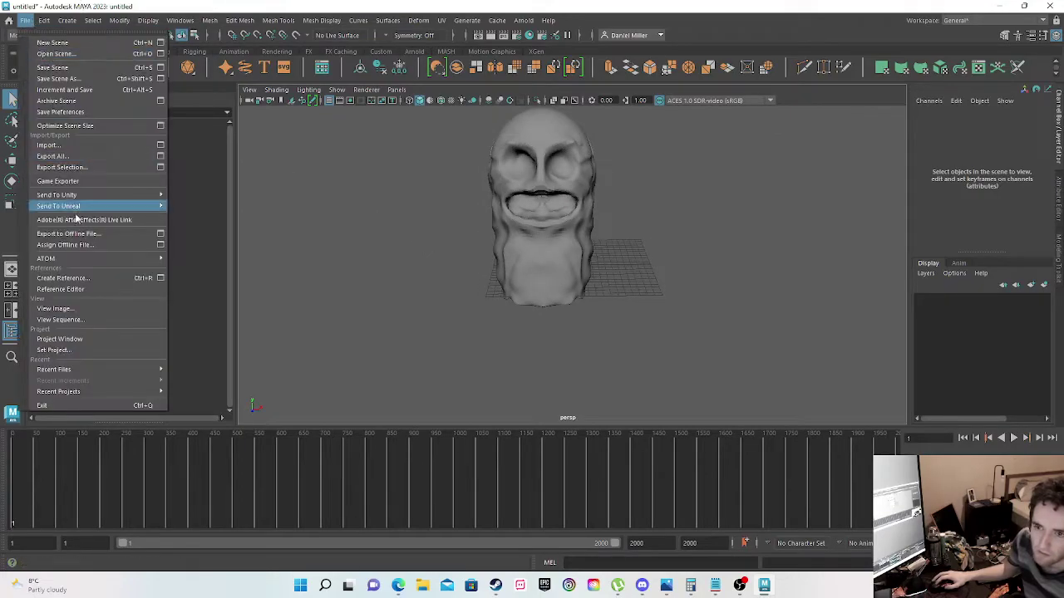
pyautogui.click(69, 145)
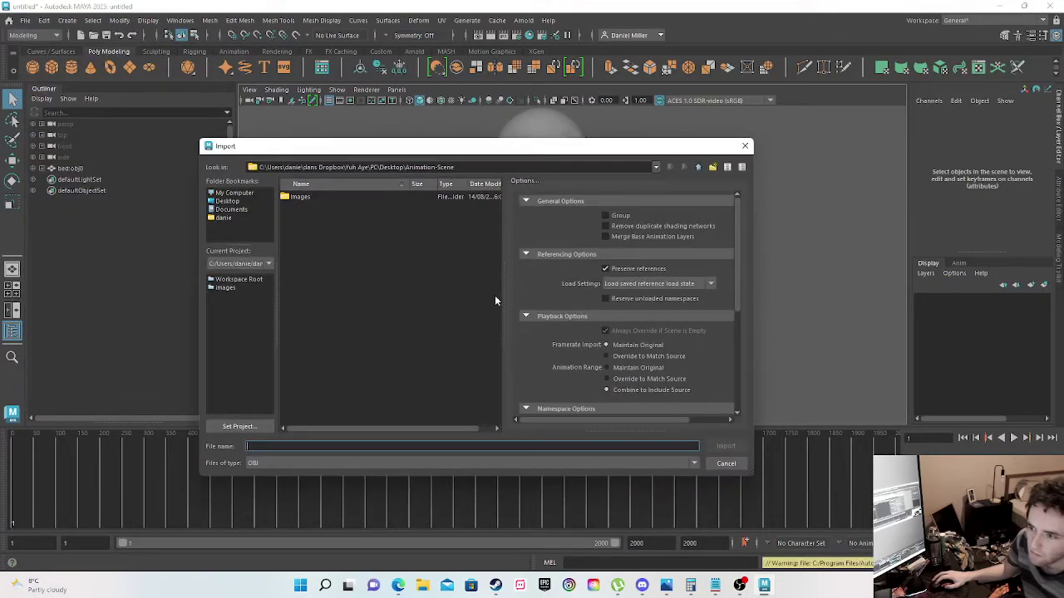
pyautogui.click(227, 201)
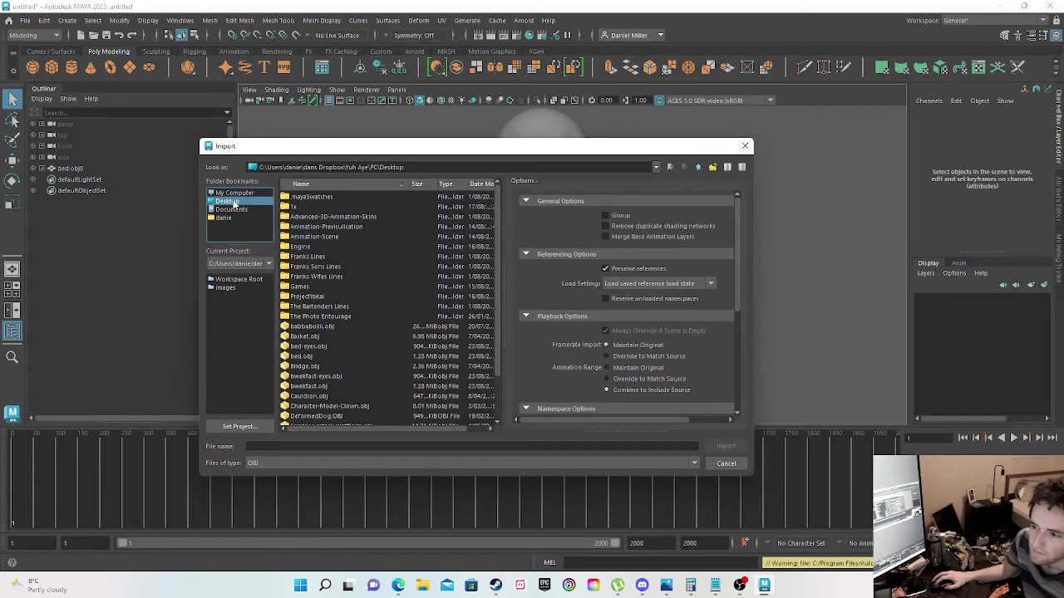
pyautogui.doubleClick(308, 347)
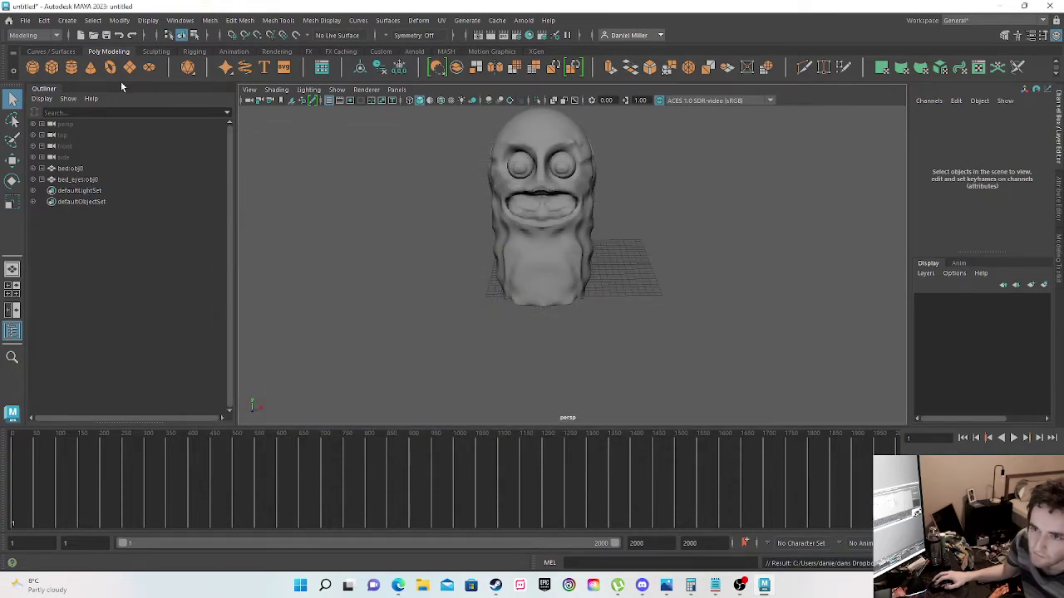
# Step: Import bwekfast.obj and bwekfast-eyes.obj from the Desktop into the scene
pyautogui.click(26, 21)
pyautogui.click(66, 146)
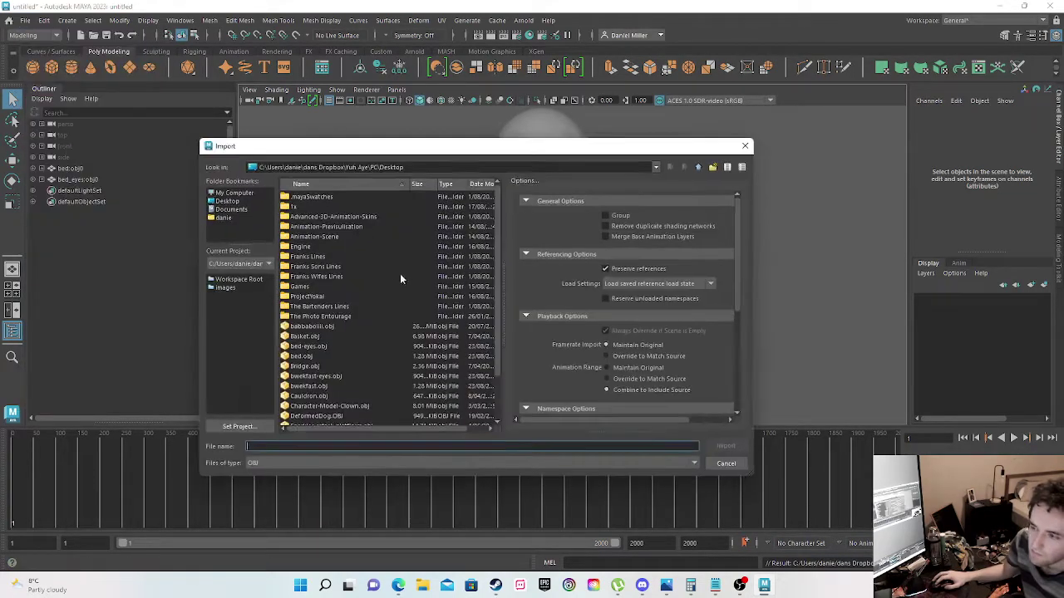
pyautogui.scroll(-2, 362, 367)
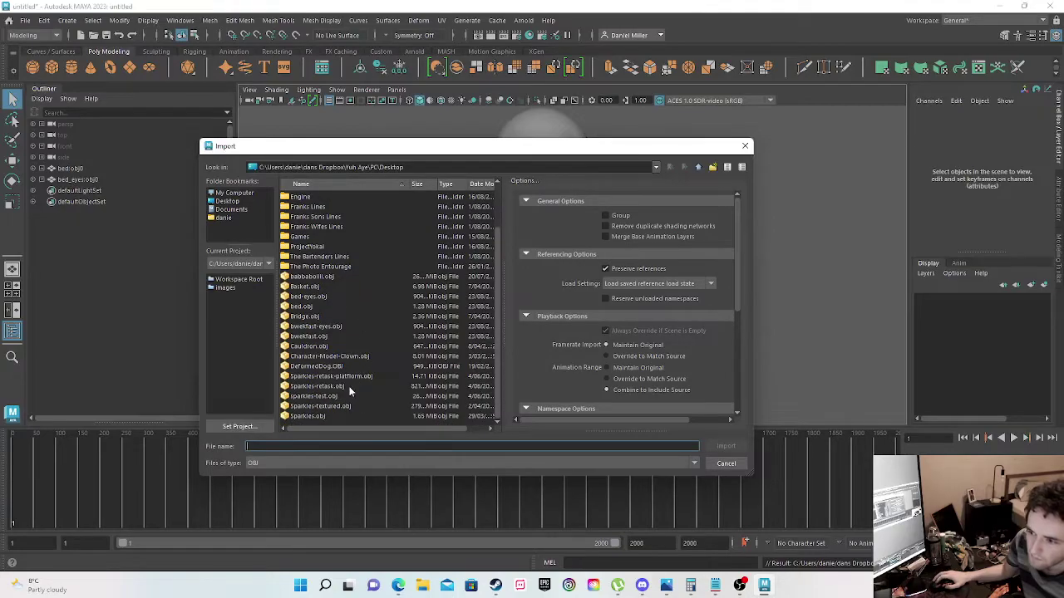
pyautogui.doubleClick(315, 338)
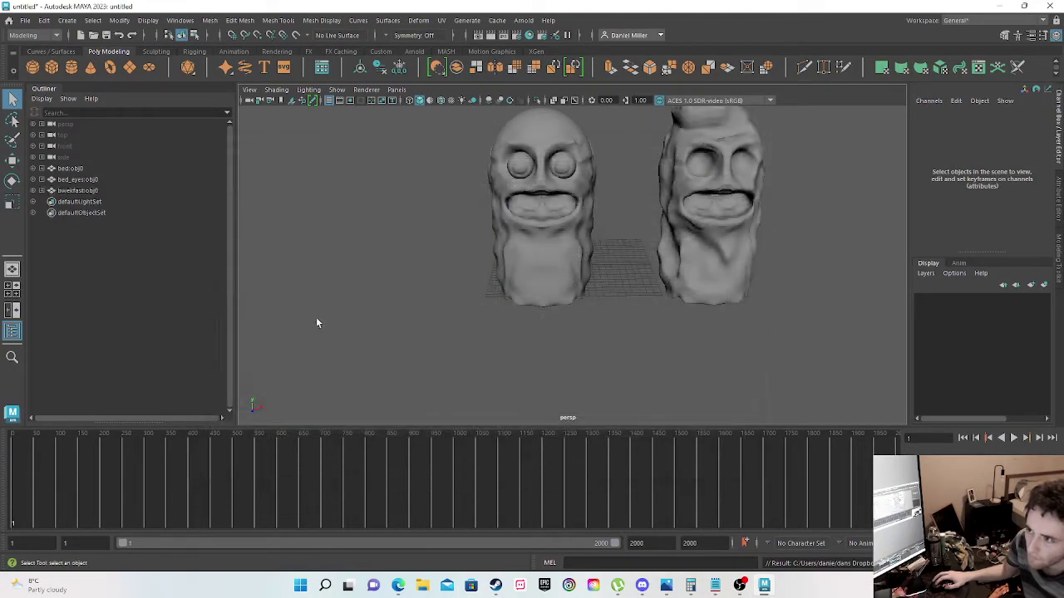
pyautogui.click(26, 20)
pyautogui.click(60, 144)
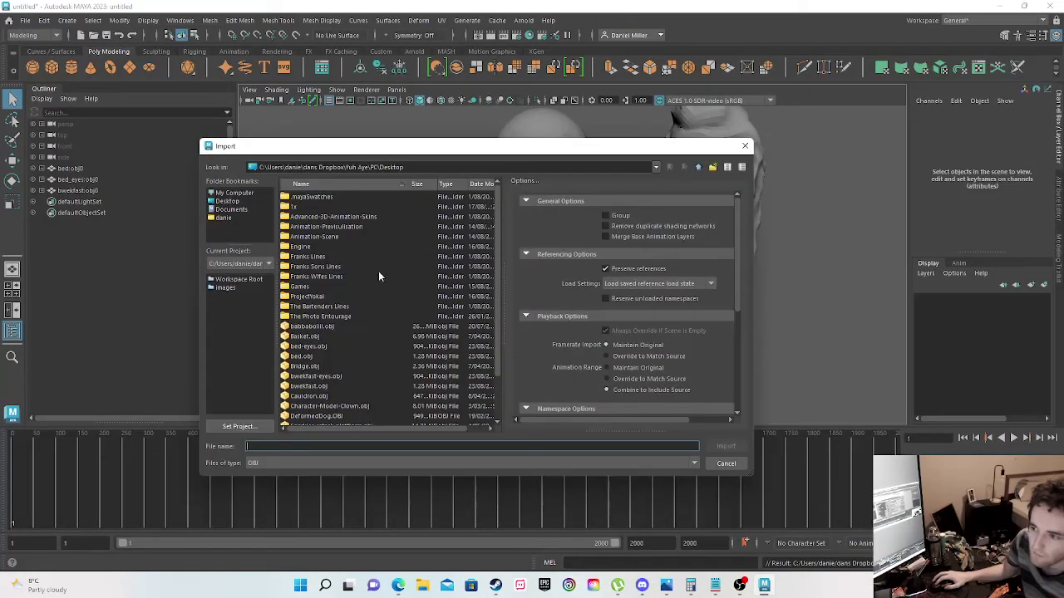
pyautogui.doubleClick(325, 377)
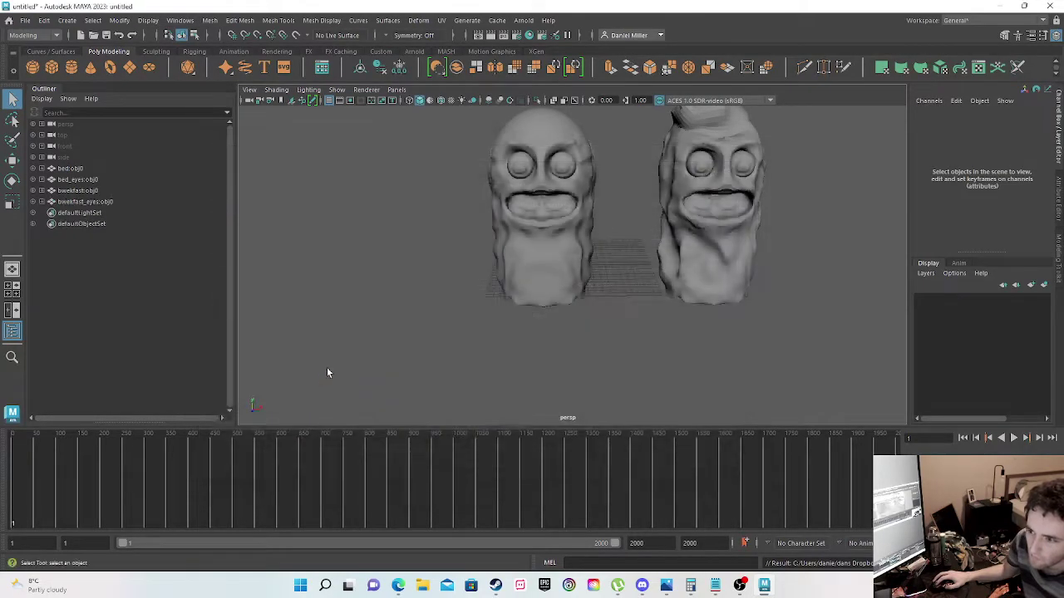
# Step: Group the head with hair together with its eyes and name the group Bwekfast
pyautogui.keyDown('alt'); pyautogui.moveTo(618, 187); pyautogui.dragTo(542, 236, button='middle'); pyautogui.keyUp('alt')
pyautogui.moveTo(544, 139); pyautogui.dragTo(725, 392)
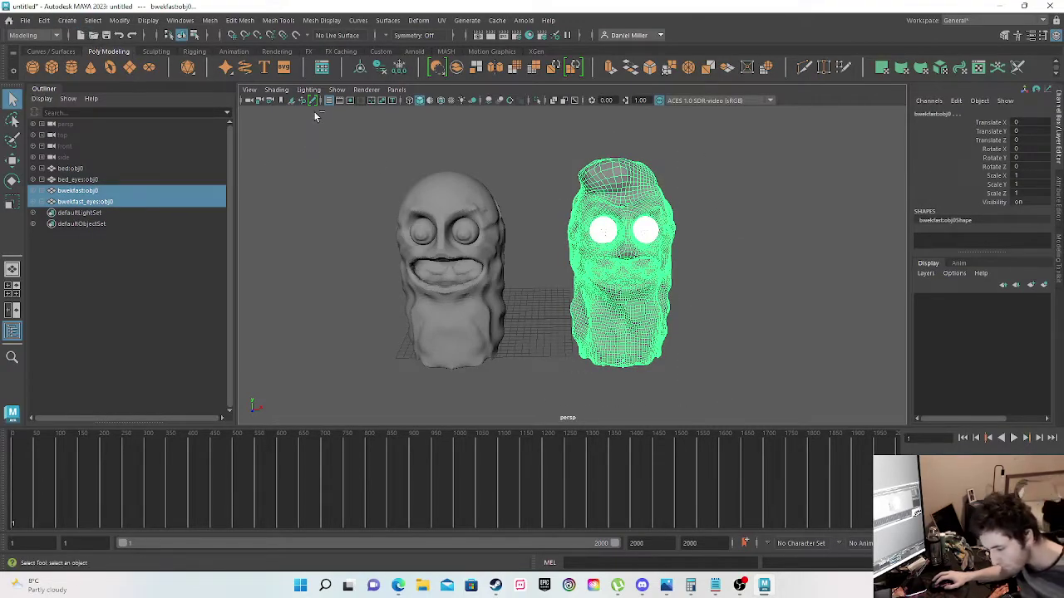
pyautogui.hotkey('ctrl', 'g')
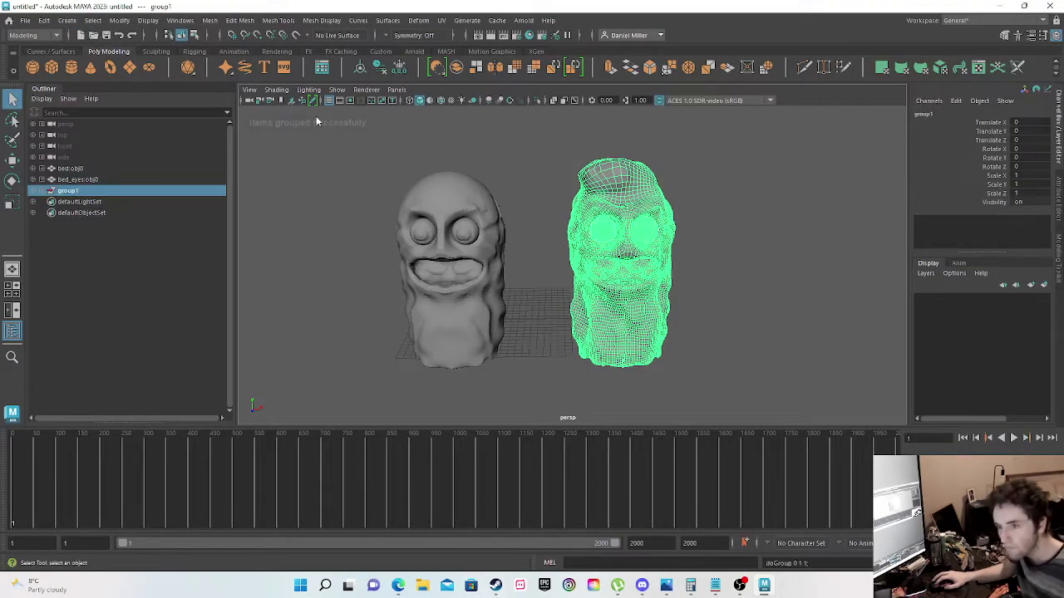
pyautogui.doubleClick(70, 191)
pyautogui.write('B')
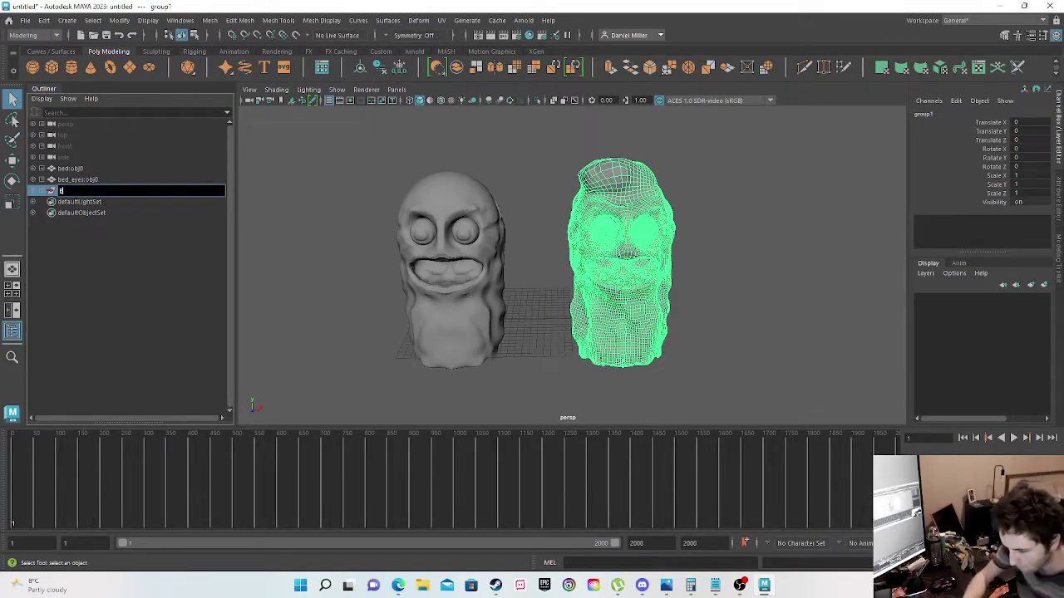
pyautogui.write('wekfast')
pyautogui.press('Return')
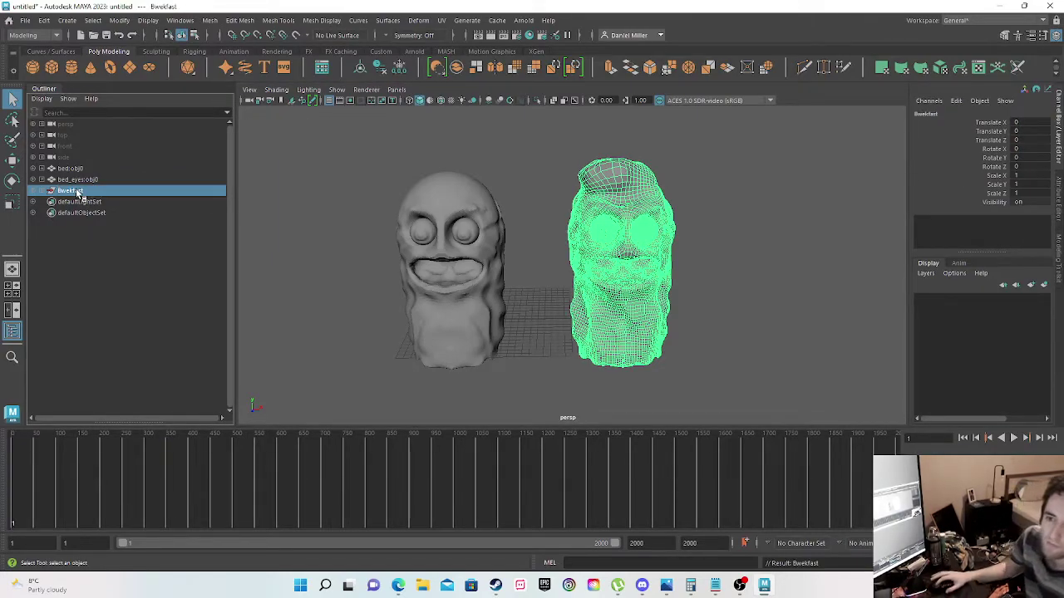
# Step: Group the bald head with its eyes, name the group Bed, and place it above Bwekfast in the Outliner
pyautogui.click(88, 180)
pyautogui.keyDown('ctrl'); pyautogui.click(80, 170); pyautogui.keyUp('ctrl')
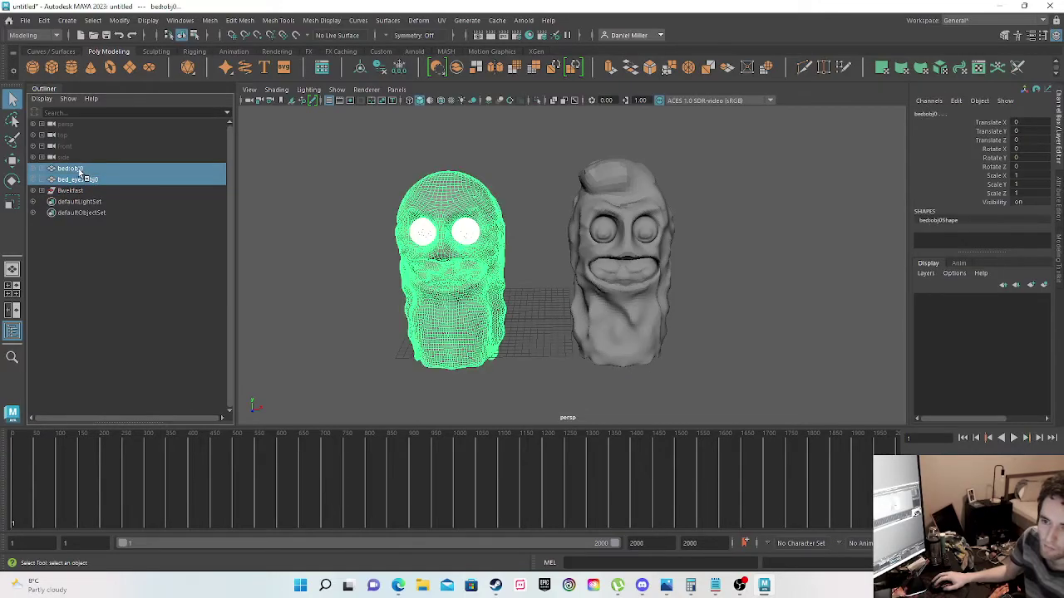
pyautogui.hotkey('ctrl', 'g')
pyautogui.doubleClick(75, 181)
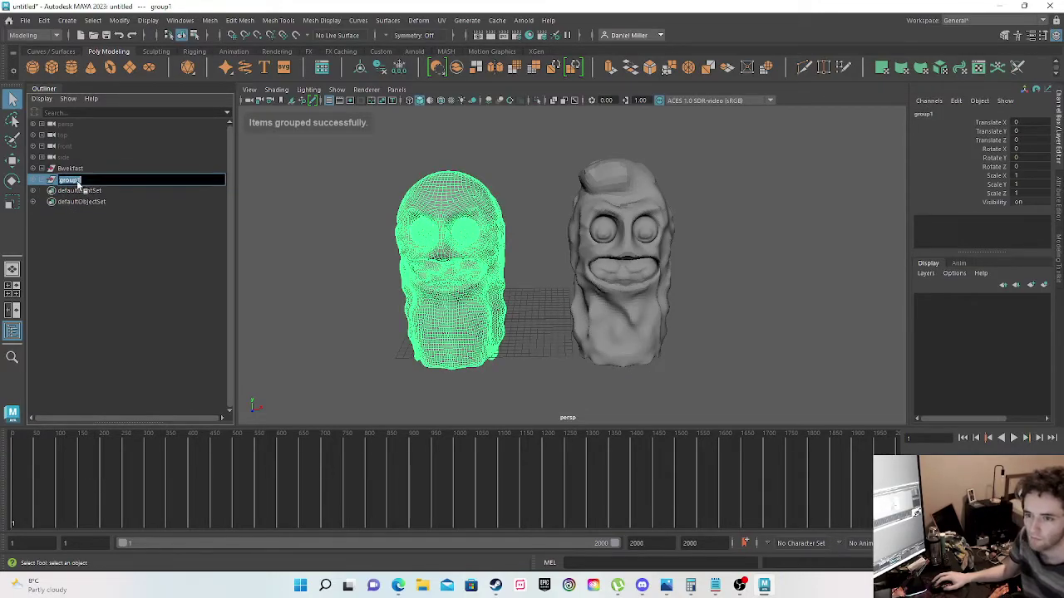
pyautogui.write('E')
pyautogui.write('ed')
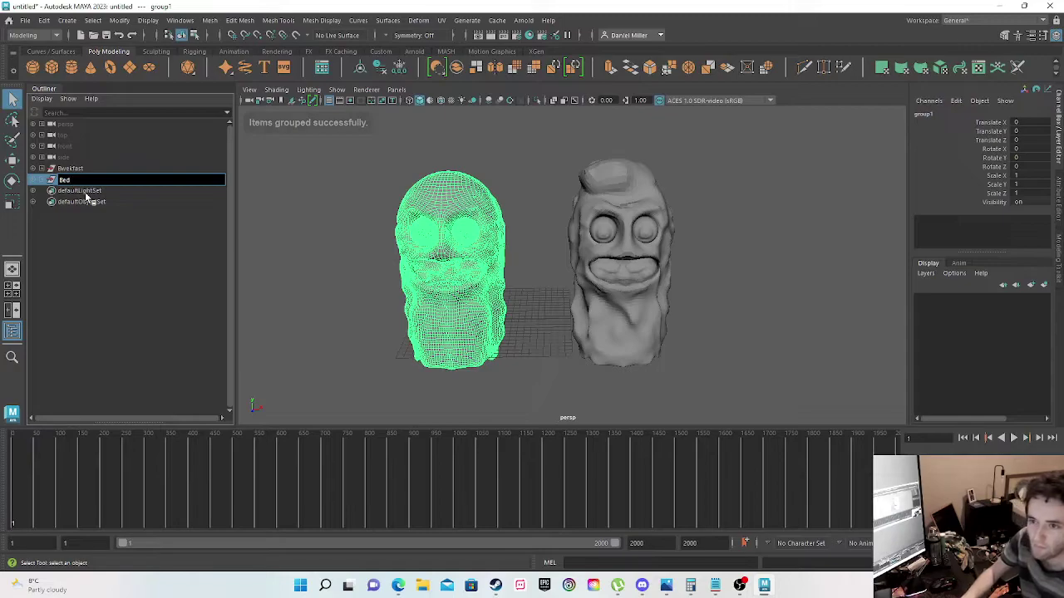
pyautogui.press('Return')
pyautogui.moveTo(79, 184); pyautogui.dragTo(81, 170)
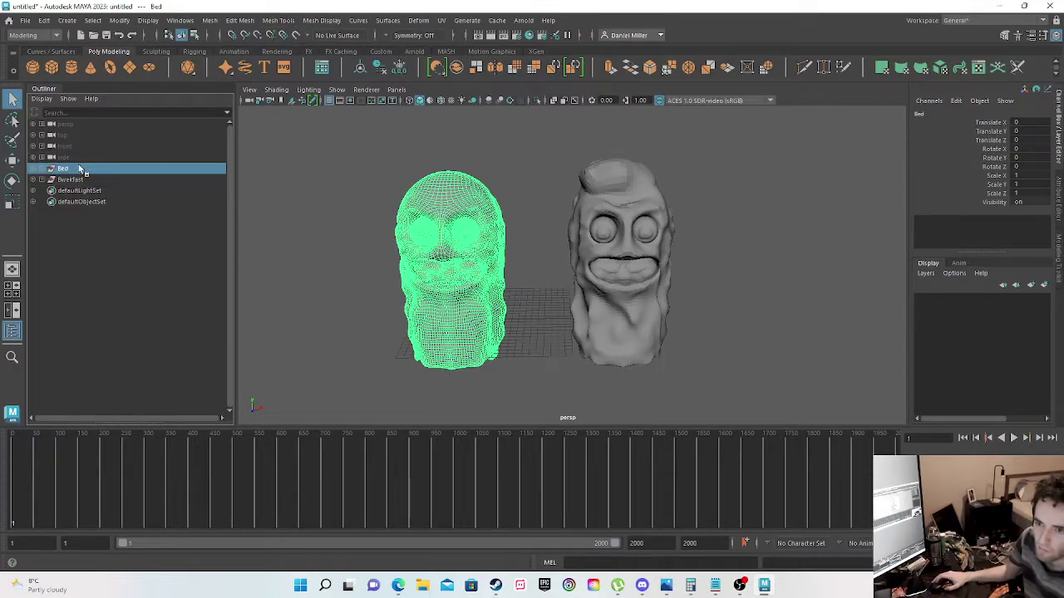
# Step: Move the Bed group to about X -19.5, Z -8.8 and rotate it about 87° around Y to face sideways
pyautogui.click(346, 265)
pyautogui.click(401, 278)
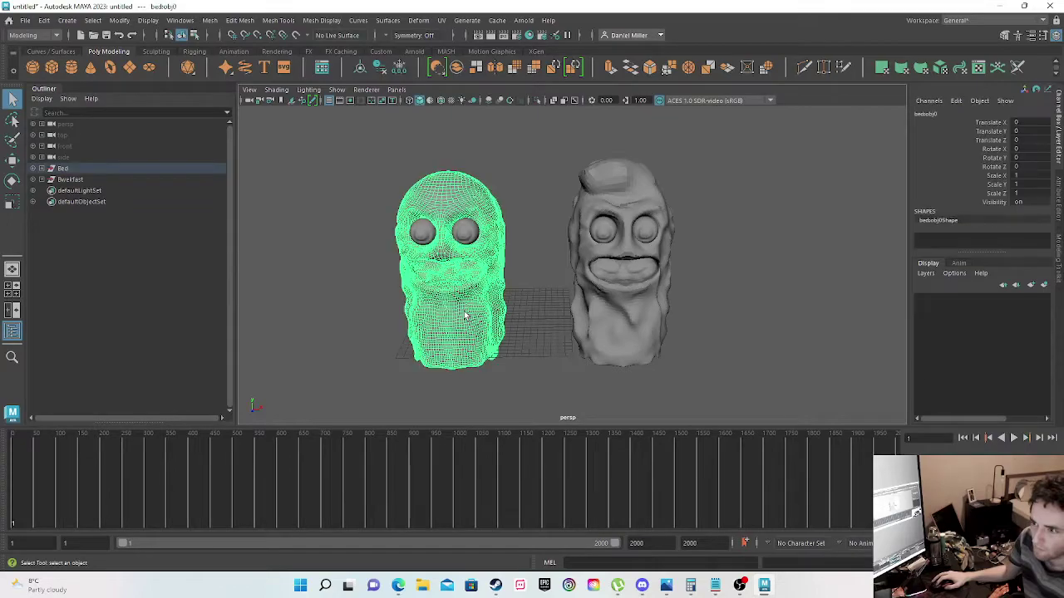
pyautogui.click(63, 169)
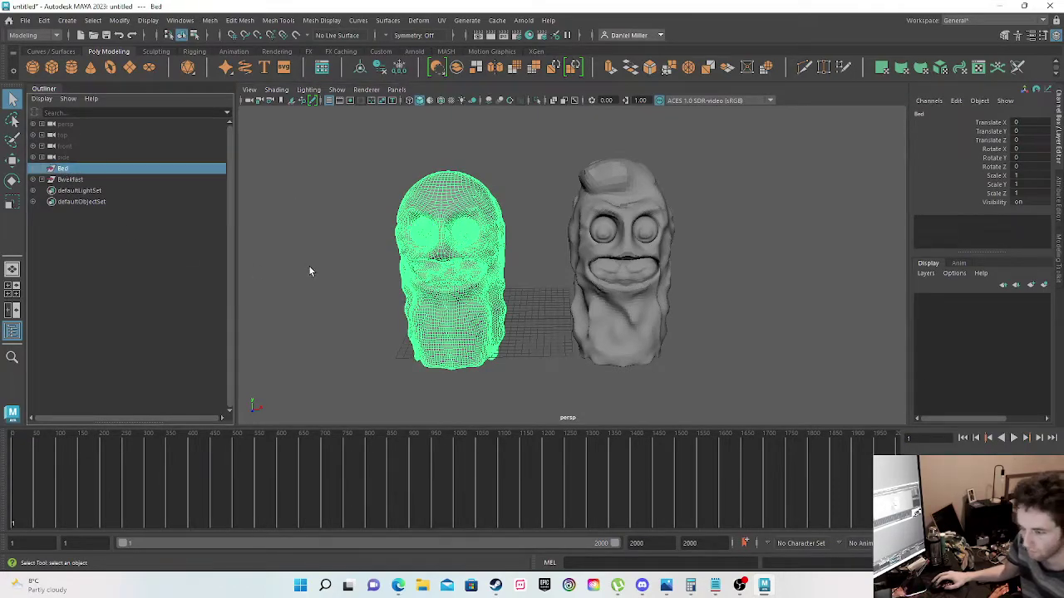
pyautogui.press('w')
pyautogui.moveTo(497, 341); pyautogui.dragTo(429, 304)
pyautogui.press('e')
pyautogui.press('w')
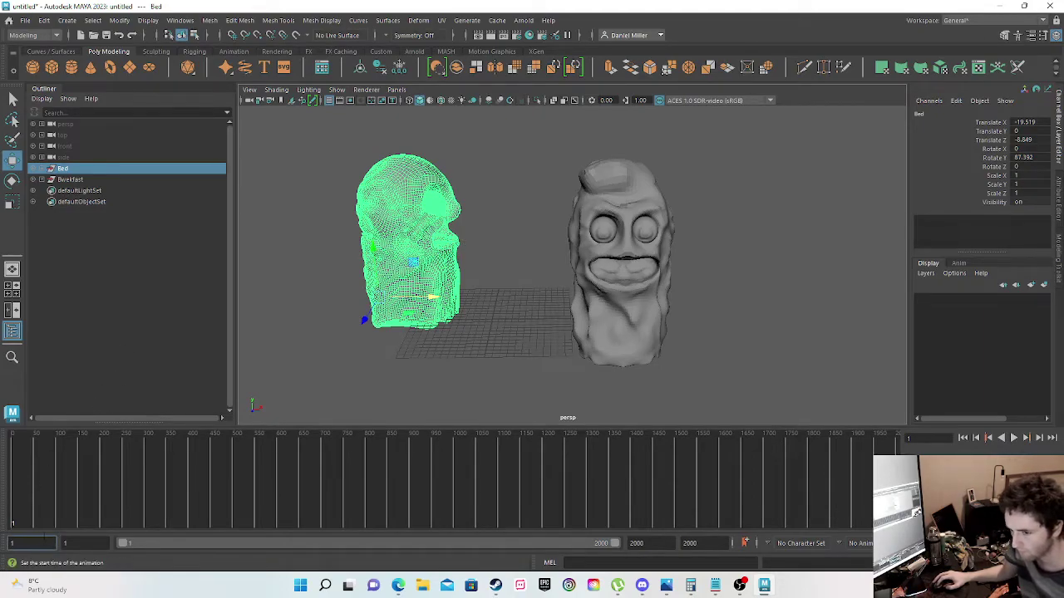
# Step: Set the animation and playback range start to 0 and make frame 0 the current frame
pyautogui.press('BackSpace')
pyautogui.press('BackSpace')
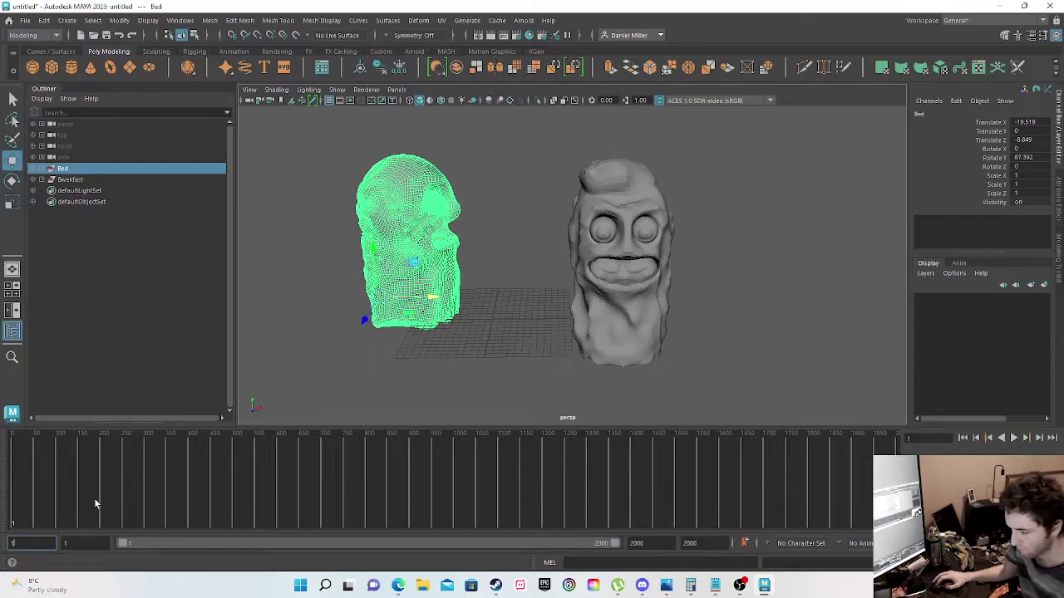
pyautogui.write('0')
pyautogui.press('Return')
pyautogui.hotkey('alt', 'v')
pyautogui.hotkey('alt', 'v')
pyautogui.click(86, 545)
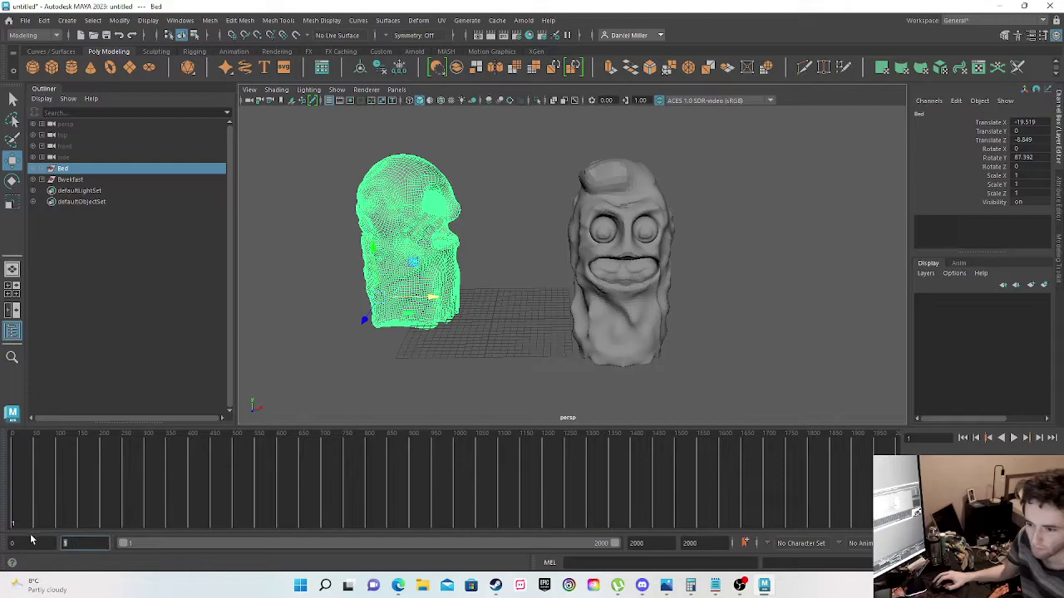
pyautogui.moveTo(84, 484); pyautogui.dragTo(12, 478)
pyautogui.click(309, 339)
pyautogui.click(10, 517)
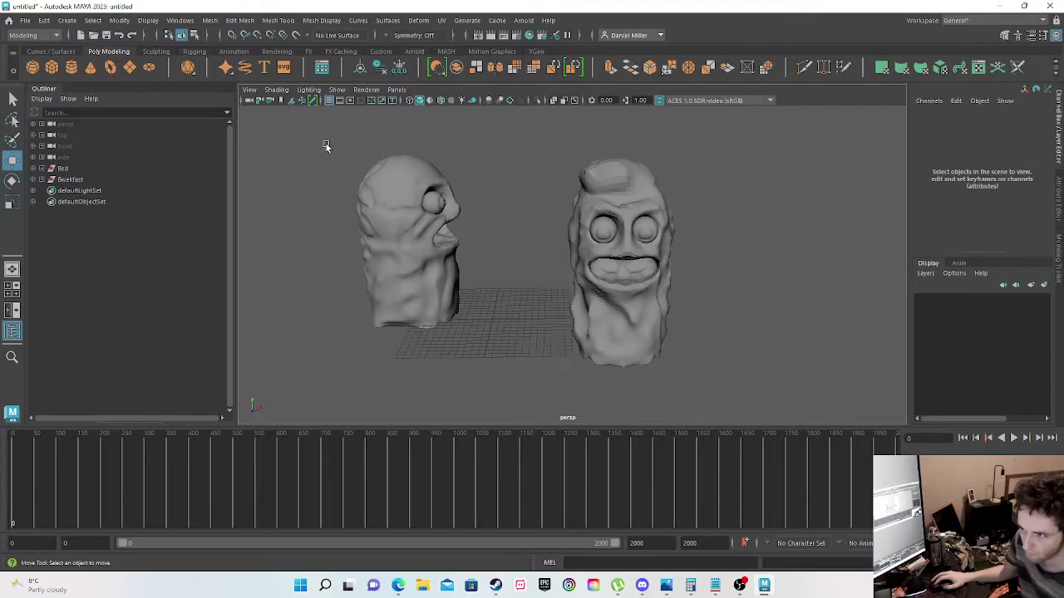
# Step: Move the Bwekfast group to about X 19.4, Z -21.9, rotate it about -93° around Y to face Bed, and key it at frame 0
pyautogui.moveTo(323, 143); pyautogui.dragTo(568, 472)
pyautogui.moveTo(323, 144); pyautogui.dragTo(464, 355)
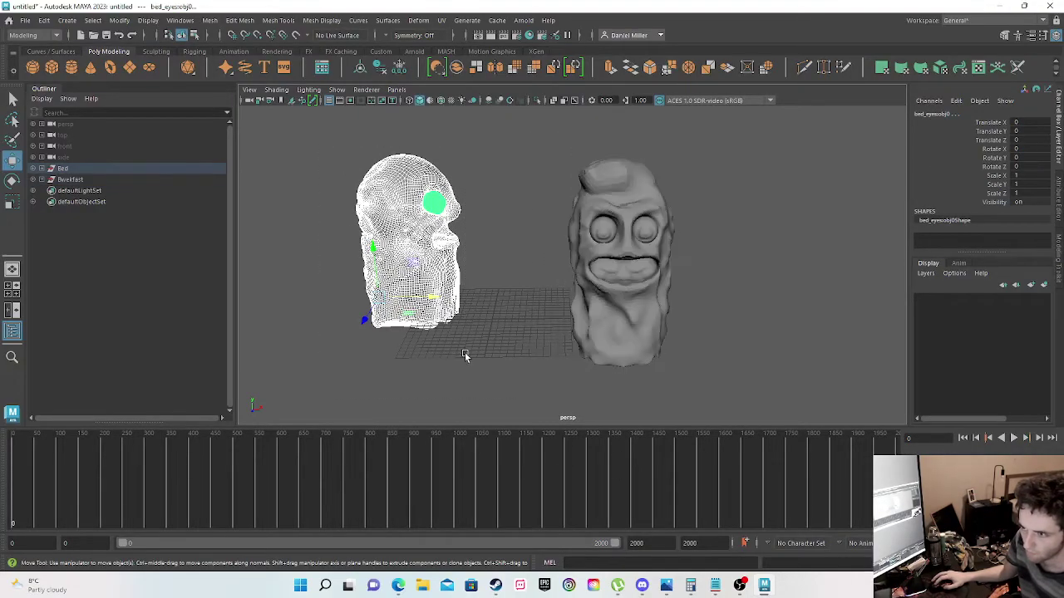
pyautogui.moveTo(553, 139); pyautogui.dragTo(751, 460)
pyautogui.click(115, 179)
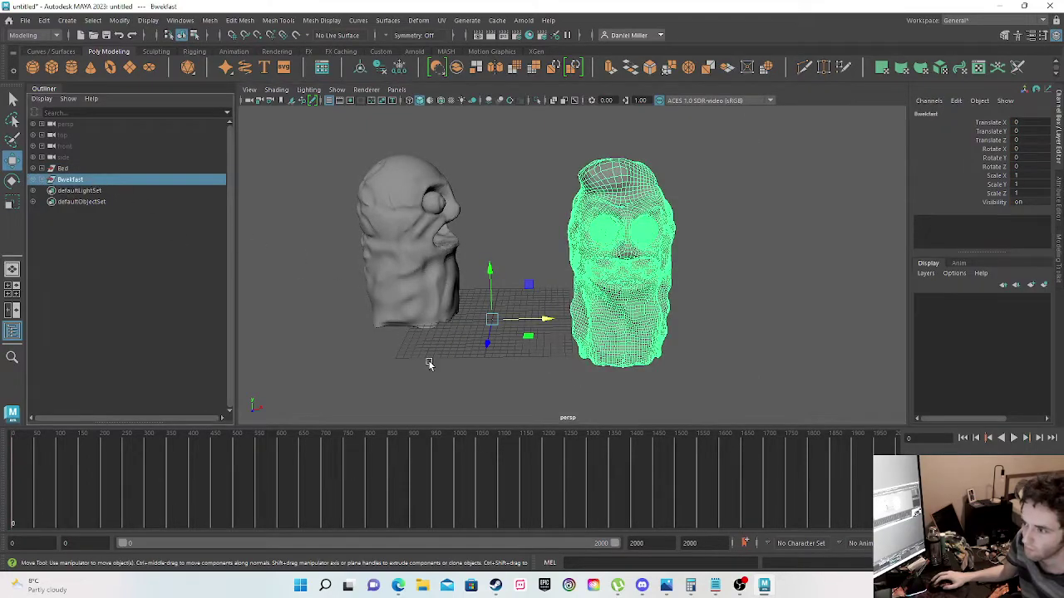
pyautogui.moveTo(486, 346); pyautogui.dragTo(450, 315)
pyautogui.press('e')
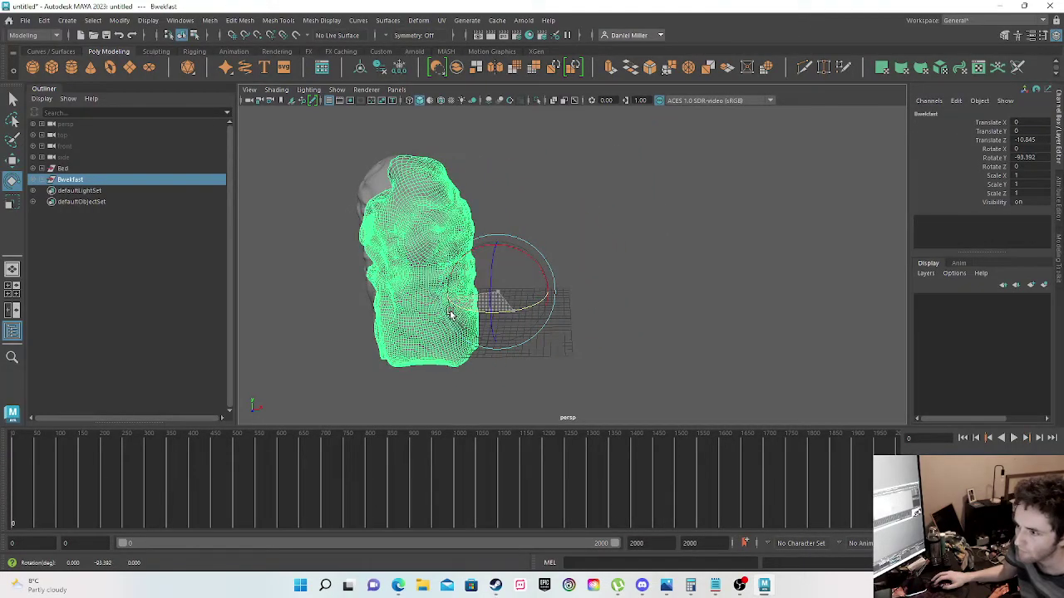
pyautogui.press('w')
pyautogui.moveTo(546, 296); pyautogui.dragTo(642, 272)
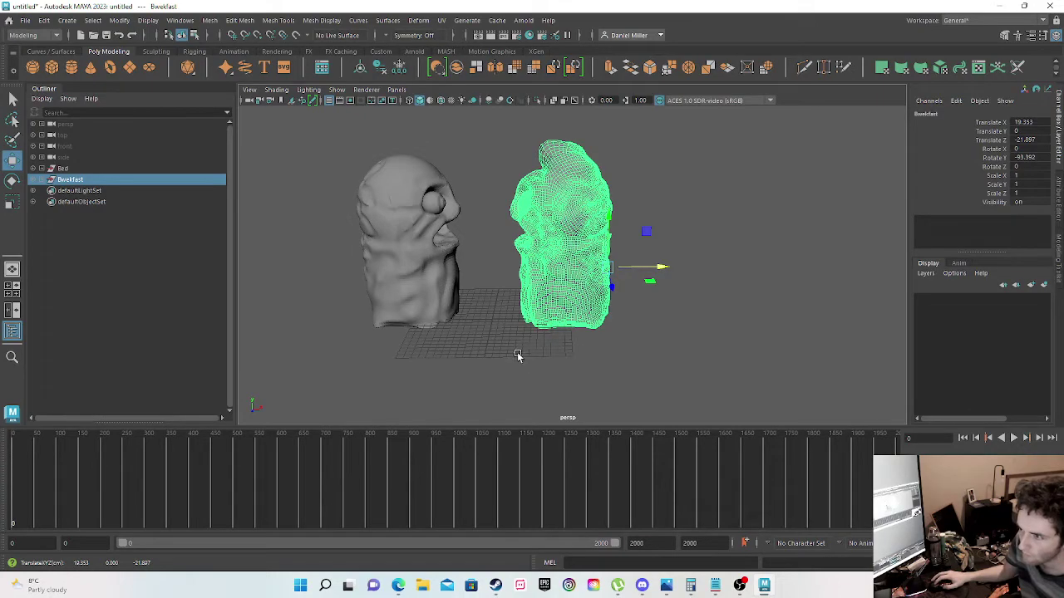
pyautogui.press('s')
pyautogui.scroll(7, 416, 280)
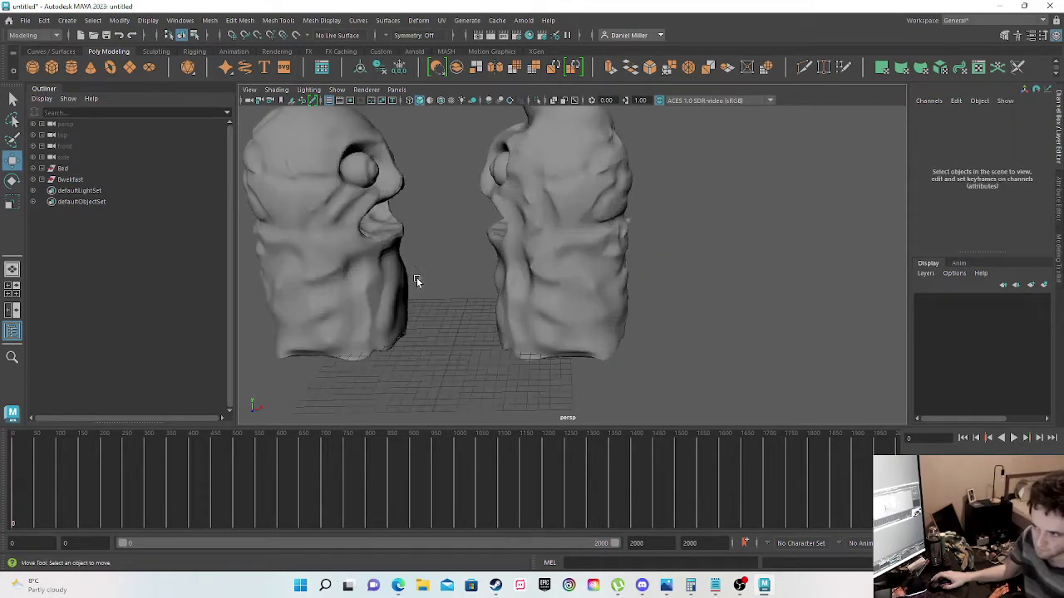
# Step: Turn the Bed group to about 56° around Y, move it to about Z -17.3, and key it at frame 0
pyautogui.keyDown('alt'); pyautogui.moveTo(387, 283); pyautogui.dragTo(558, 335, button='middle'); pyautogui.keyUp('alt')
pyautogui.keyDown('alt'); pyautogui.moveTo(557, 335); pyautogui.dragTo(487, 352); pyautogui.keyUp('alt')
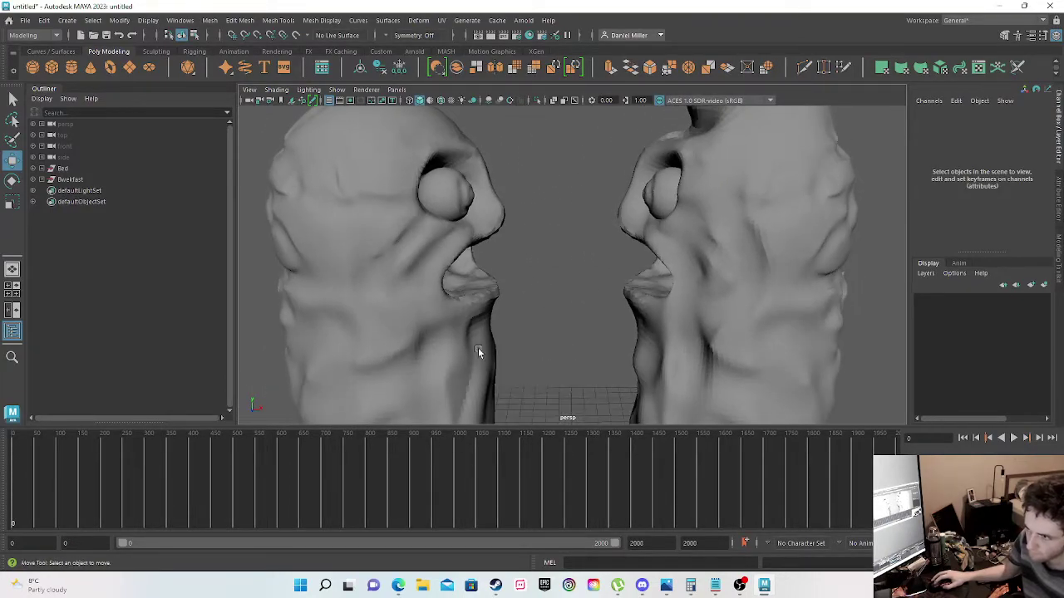
pyautogui.click(409, 347)
pyautogui.click(79, 170)
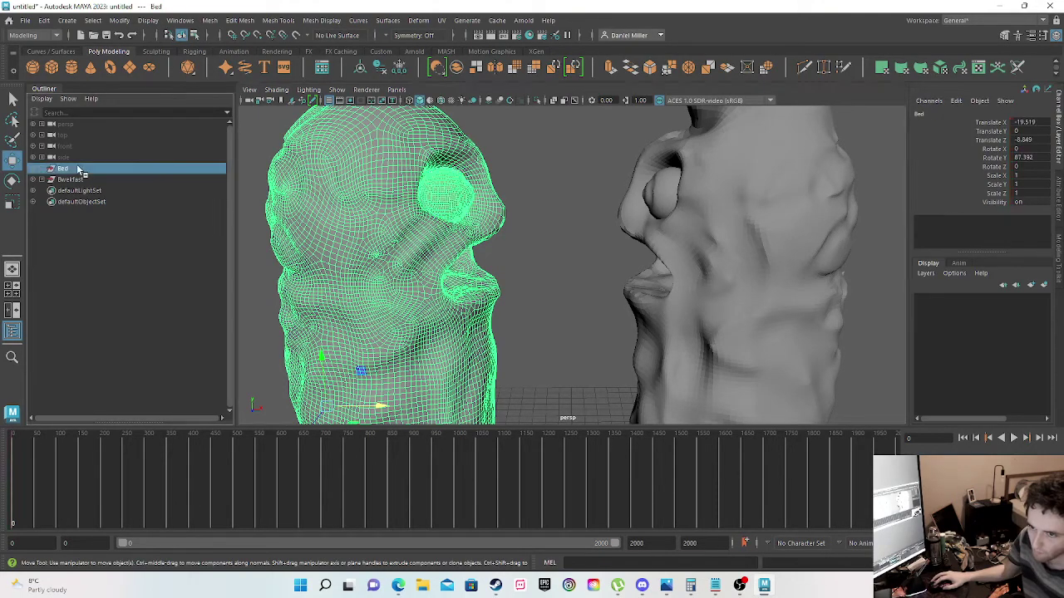
pyautogui.press('e')
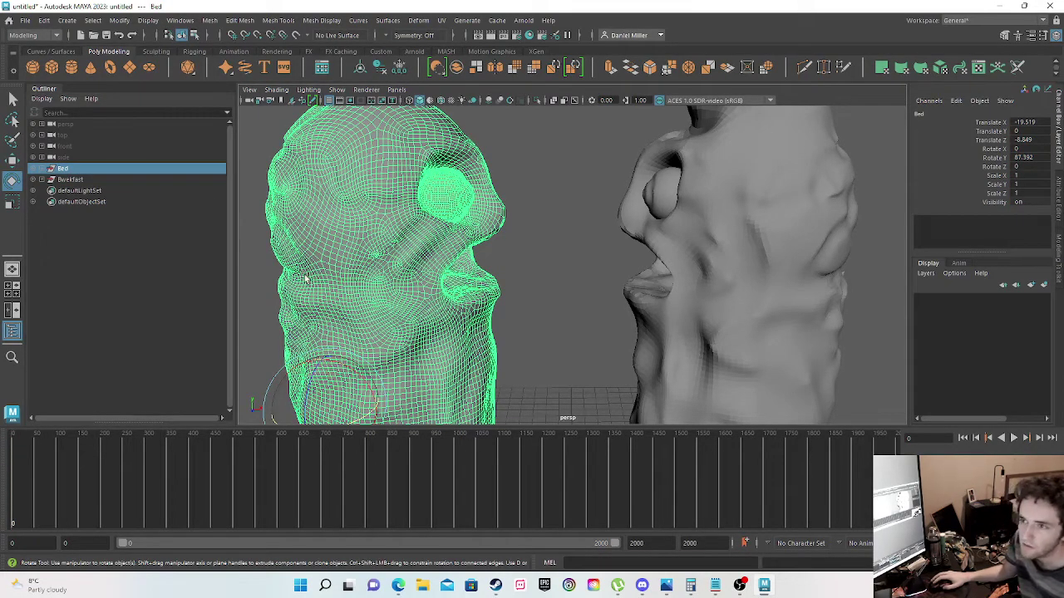
pyautogui.keyDown('alt'); pyautogui.moveTo(304, 275); pyautogui.dragTo(311, 302); pyautogui.keyUp('alt')
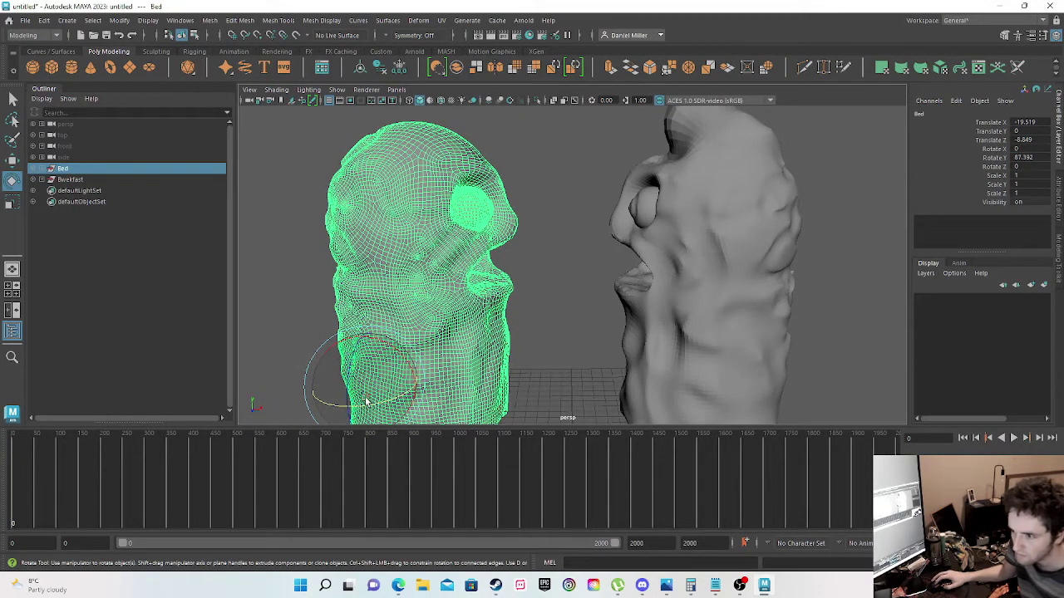
pyautogui.moveTo(366, 405); pyautogui.dragTo(342, 405)
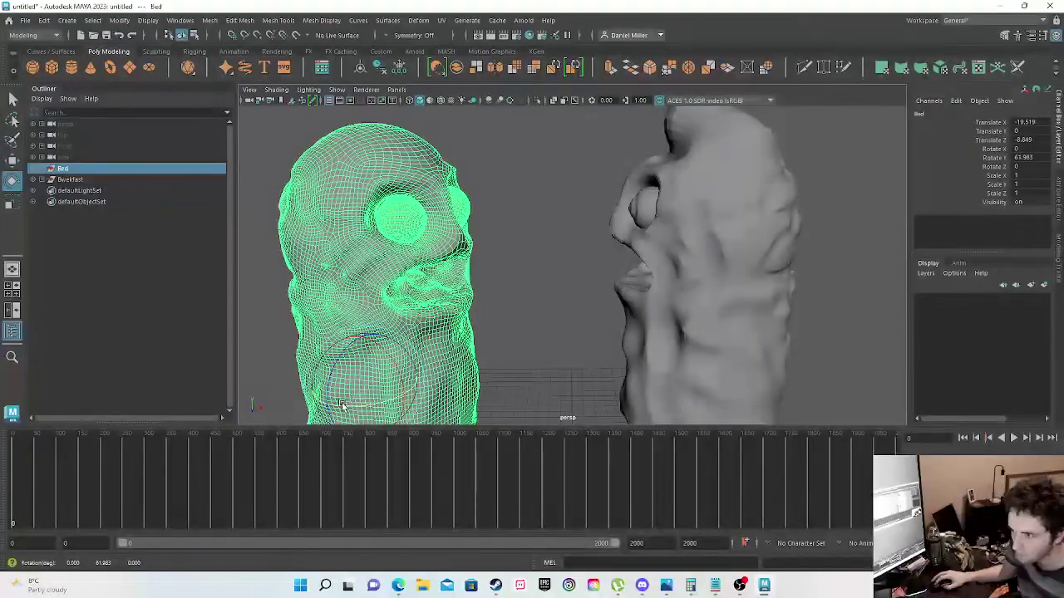
pyautogui.press('w')
pyautogui.moveTo(347, 406); pyautogui.dragTo(375, 375, button='middle')
pyautogui.press('e')
pyautogui.press('w')
pyautogui.press('s')
# Step: Rotate the Bwekfast group to about -60° around Y and move it to about X 9.1, Z -29.1
pyautogui.click(83, 181)
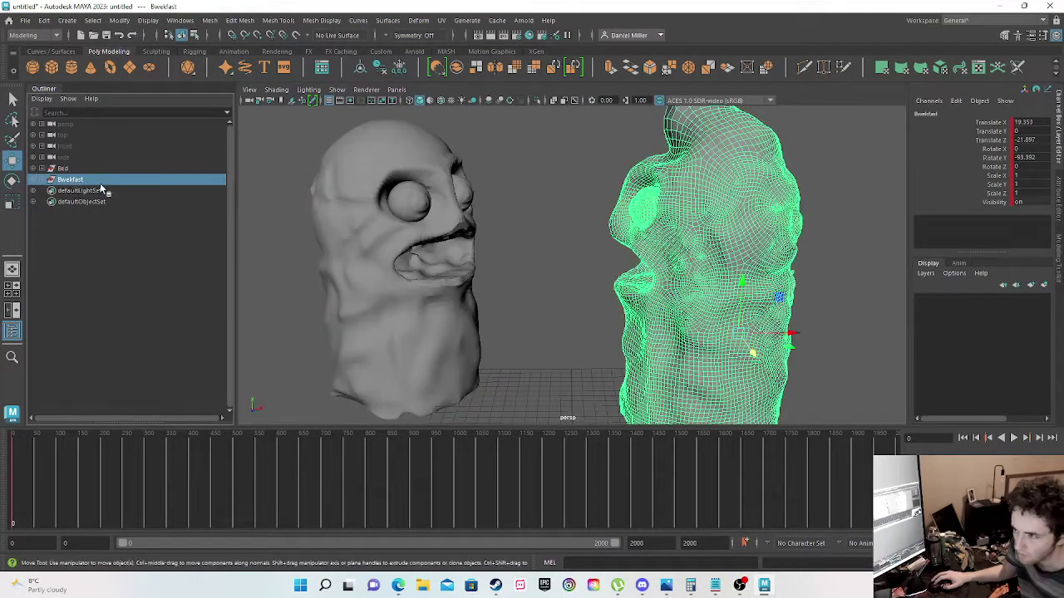
pyautogui.press('e')
pyautogui.moveTo(748, 349); pyautogui.dragTo(651, 333)
pyautogui.press('w')
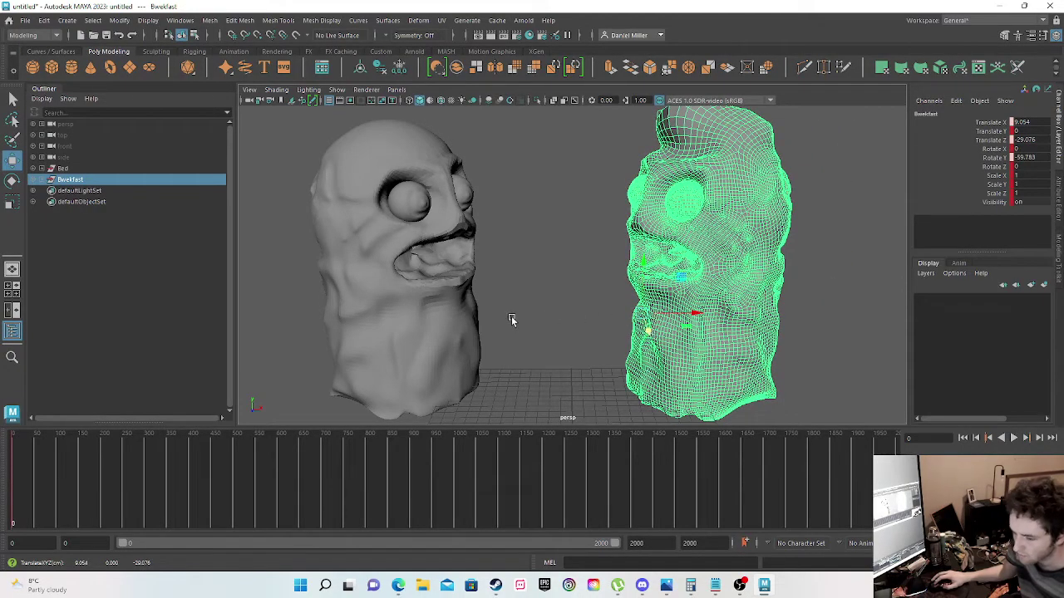
pyautogui.click(581, 330)
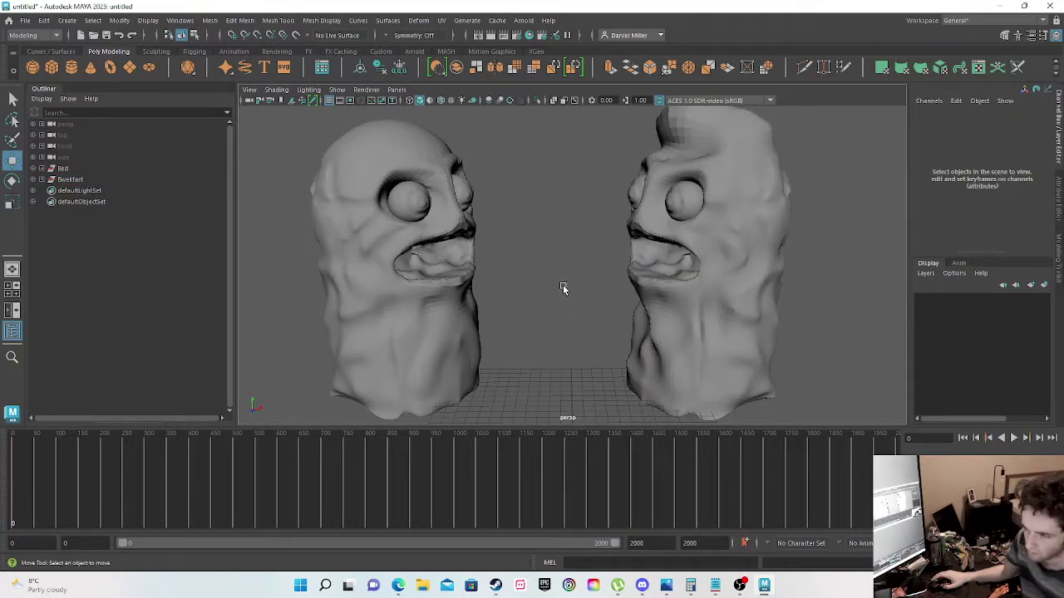
pyautogui.moveTo(564, 281)
pyautogui.keyDown('alt'); pyautogui.mouseDown()
pyautogui.moveTo(558, 290)
pyautogui.moveTo(546, 282)
pyautogui.moveTo(556, 281)
pyautogui.mouseUp(); pyautogui.keyUp('alt')
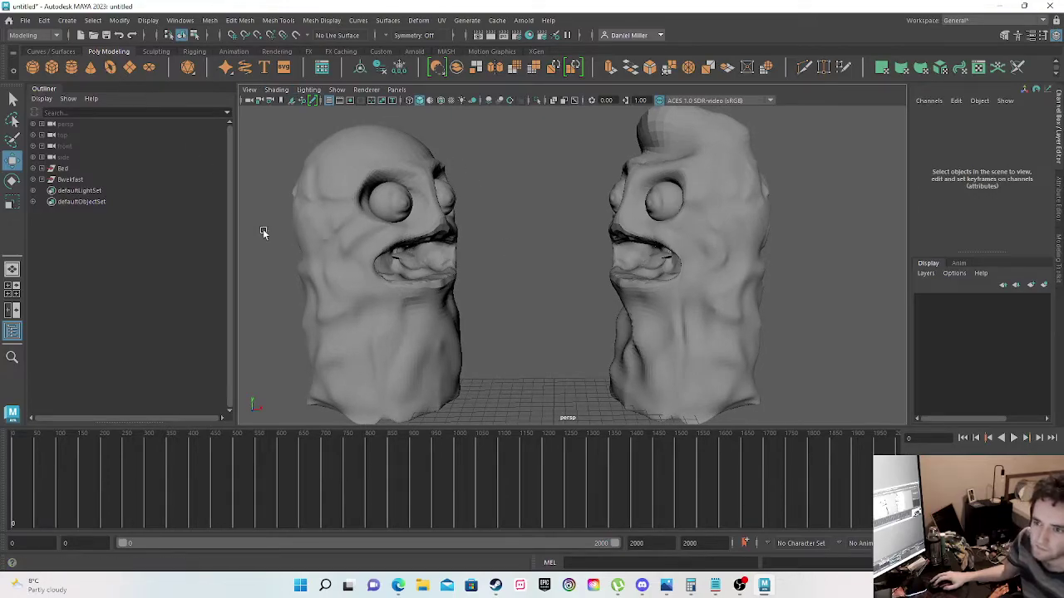
pyautogui.click(68, 22)
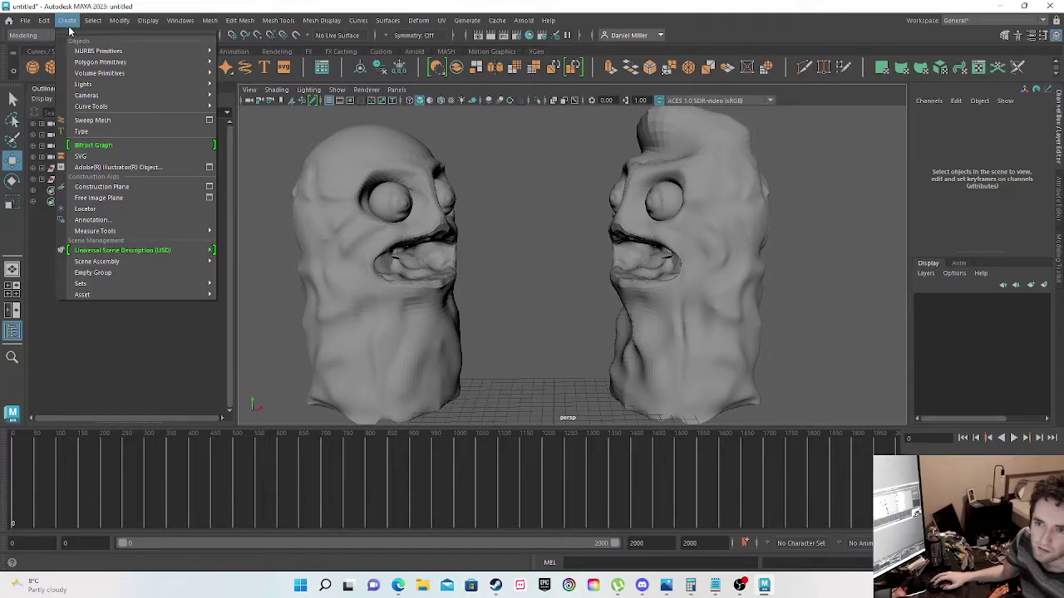
pyautogui.moveTo(84, 65)
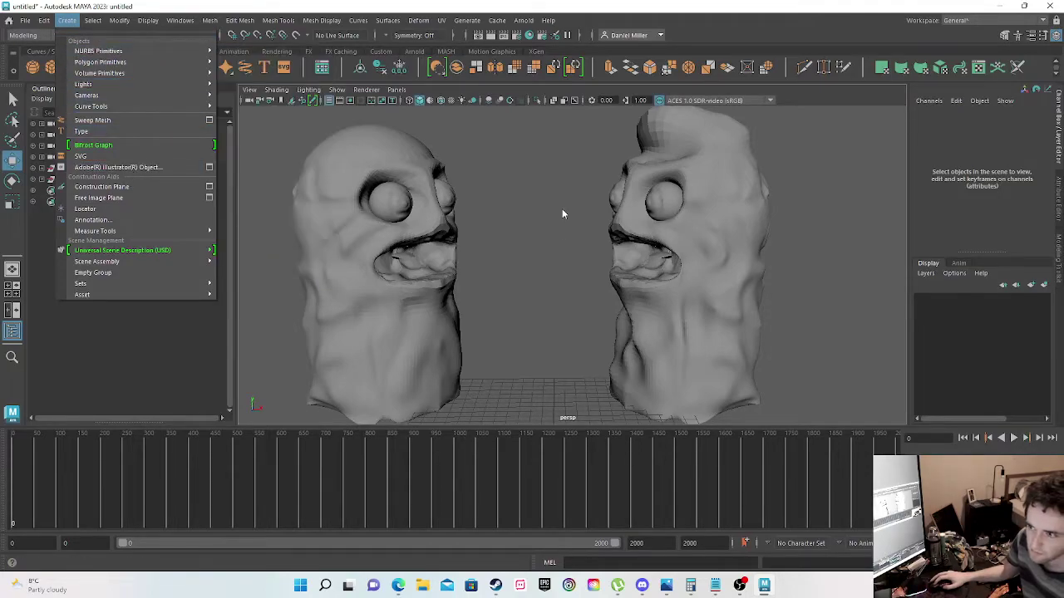
pyautogui.click(535, 315)
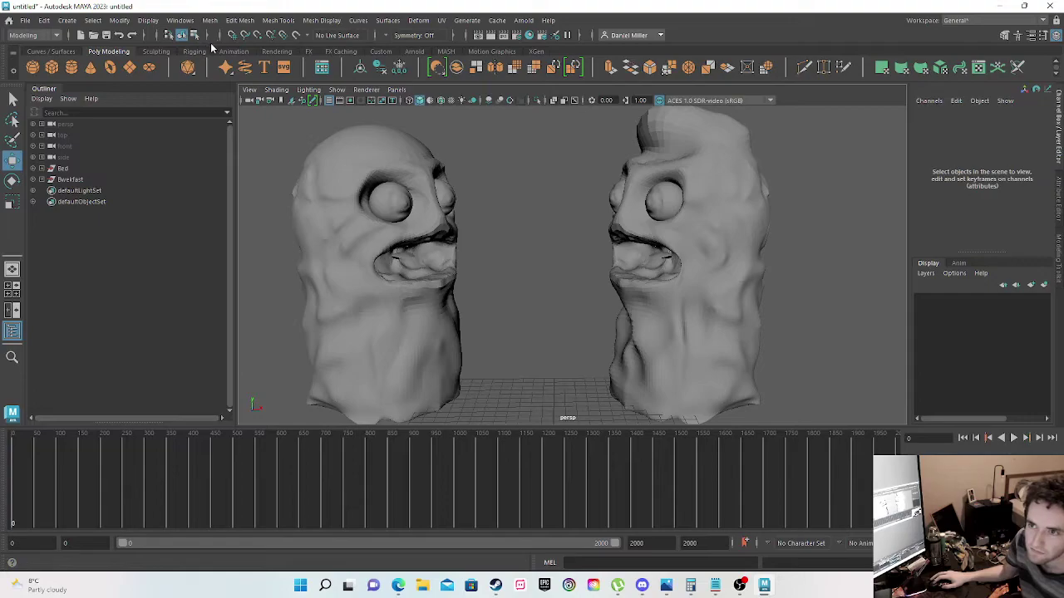
# Step: Create a polygon plane at the origin and scale it uniformly to about 49.7 as a floor under the heads
pyautogui.click(131, 68)
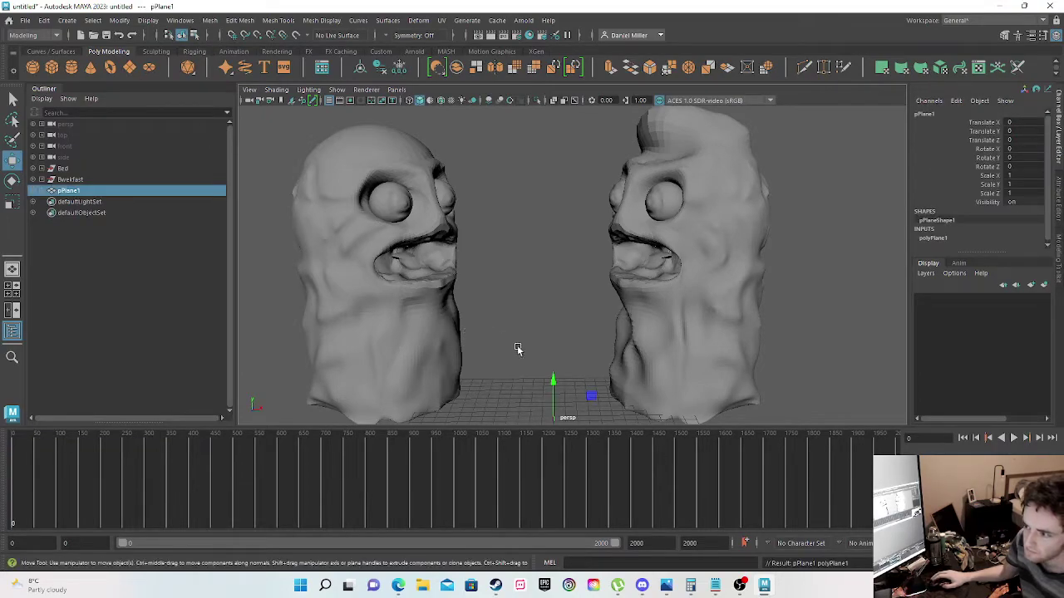
pyautogui.keyDown('alt'); pyautogui.moveTo(511, 345); pyautogui.dragTo(534, 364); pyautogui.keyUp('alt')
pyautogui.press('e')
pyautogui.press('r')
pyautogui.moveTo(557, 402); pyautogui.dragTo(904, 353)
pyautogui.scroll(-3, 597, 330)
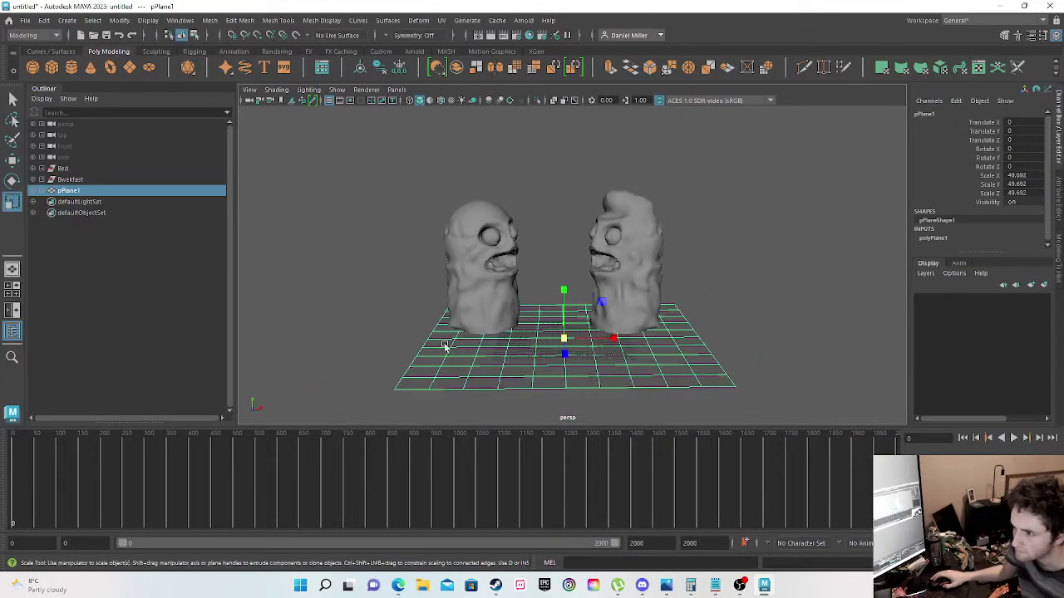
# Step: Raise the Bed and Bwekfast groups together to about Y 5.4
pyautogui.keyDown('alt'); pyautogui.moveTo(324, 329); pyautogui.dragTo(668, 278); pyautogui.keyUp('alt')
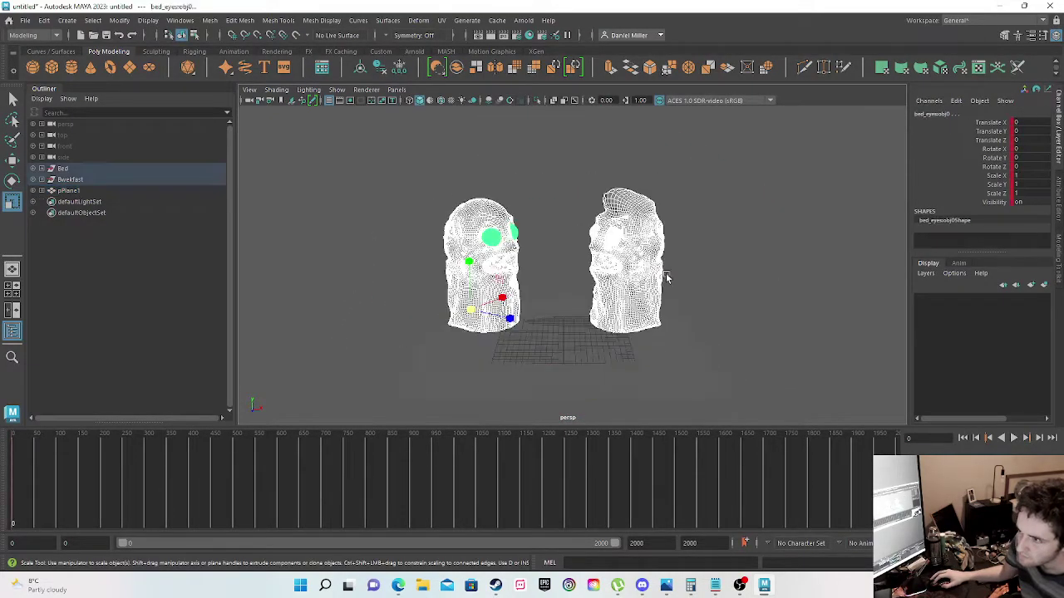
pyautogui.click(88, 170)
pyautogui.keyDown('shift'); pyautogui.click(83, 181); pyautogui.keyUp('shift')
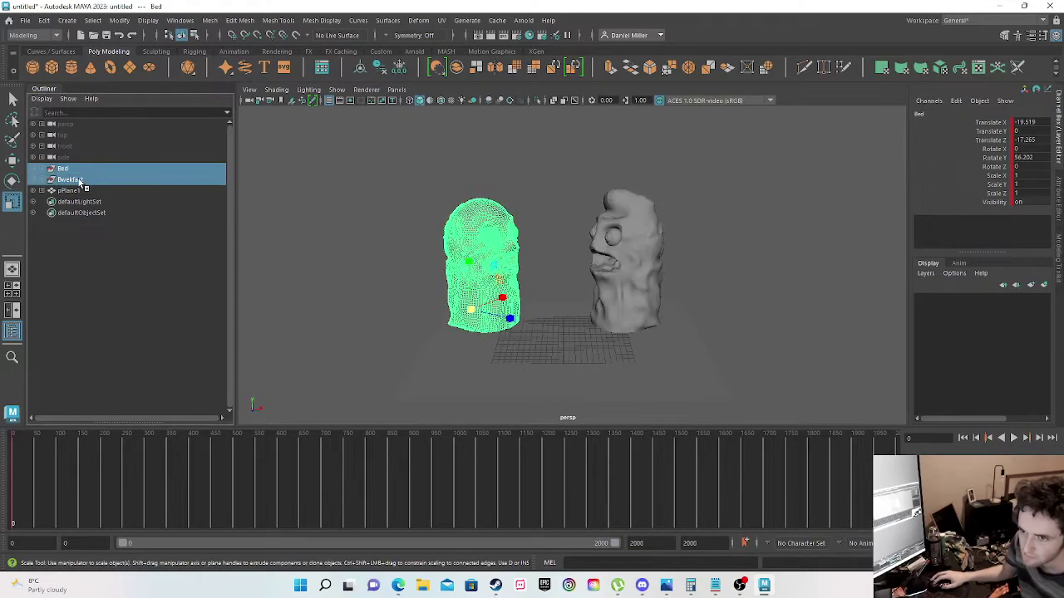
pyautogui.press('w')
pyautogui.moveTo(605, 249); pyautogui.dragTo(606, 235)
pyautogui.press('5')
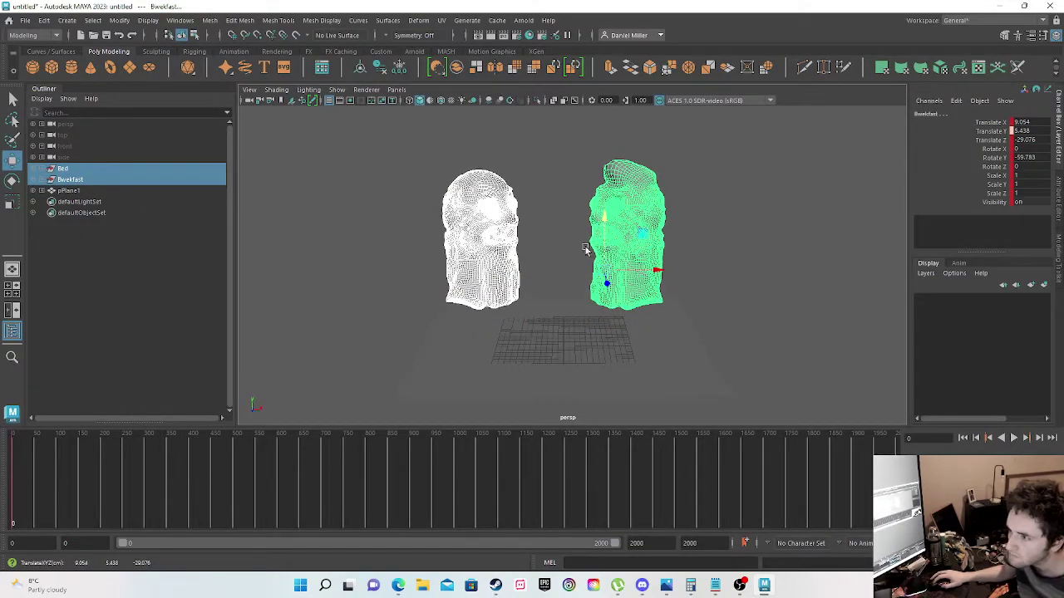
# Step: Raise the floor plane to about Y 4.75 beneath the heads
pyautogui.click(451, 349)
pyautogui.moveTo(561, 289); pyautogui.dragTo(537, 314)
pyautogui.click(391, 270)
# Step: Try to colour the floor plane dark green through its lambert1 material, and undo the colour change
pyautogui.click(538, 335)
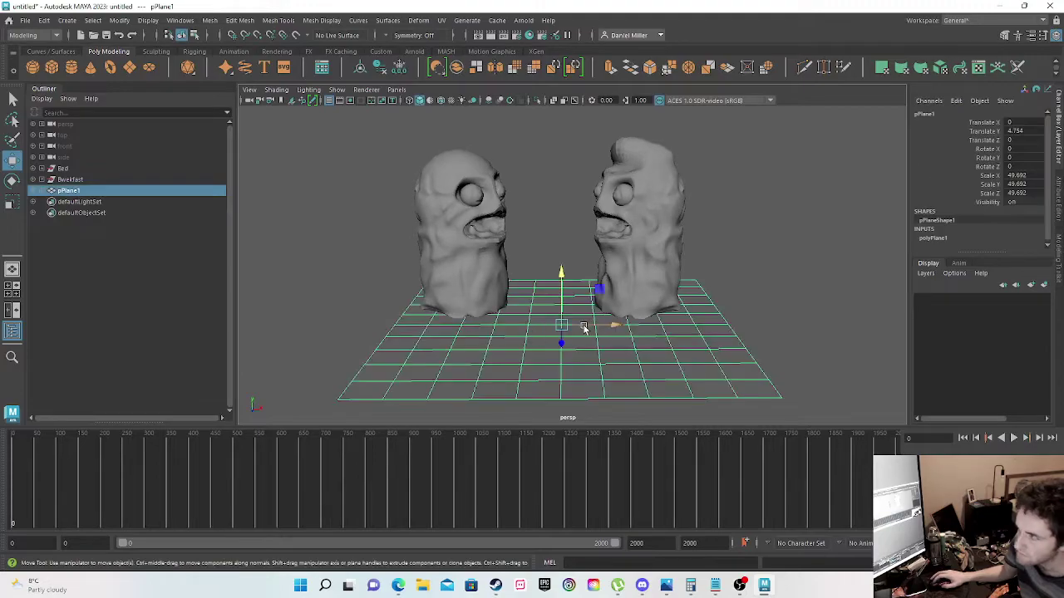
pyautogui.click(1060, 212)
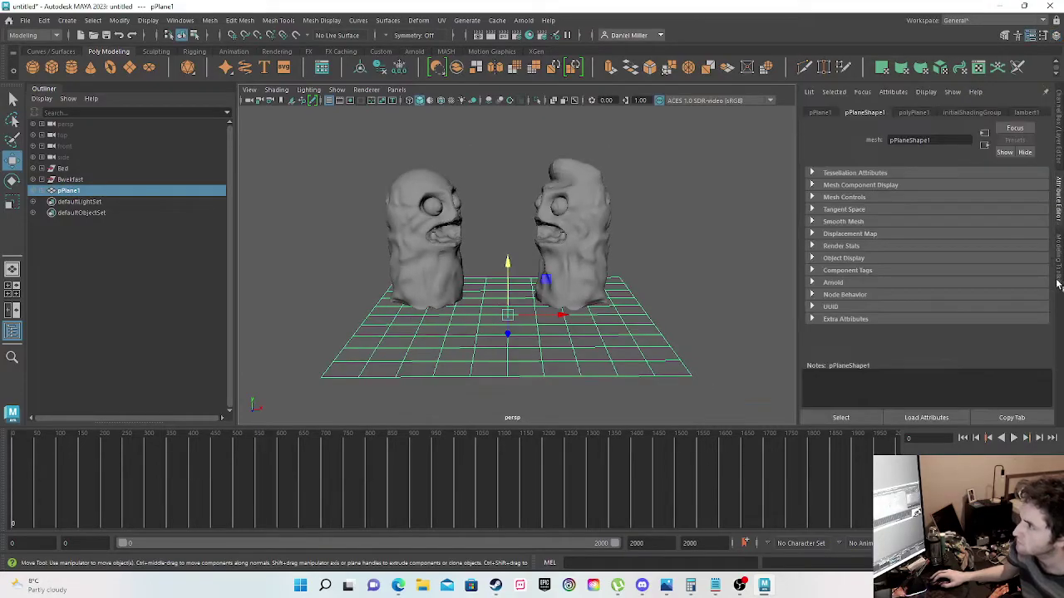
pyautogui.click(1026, 113)
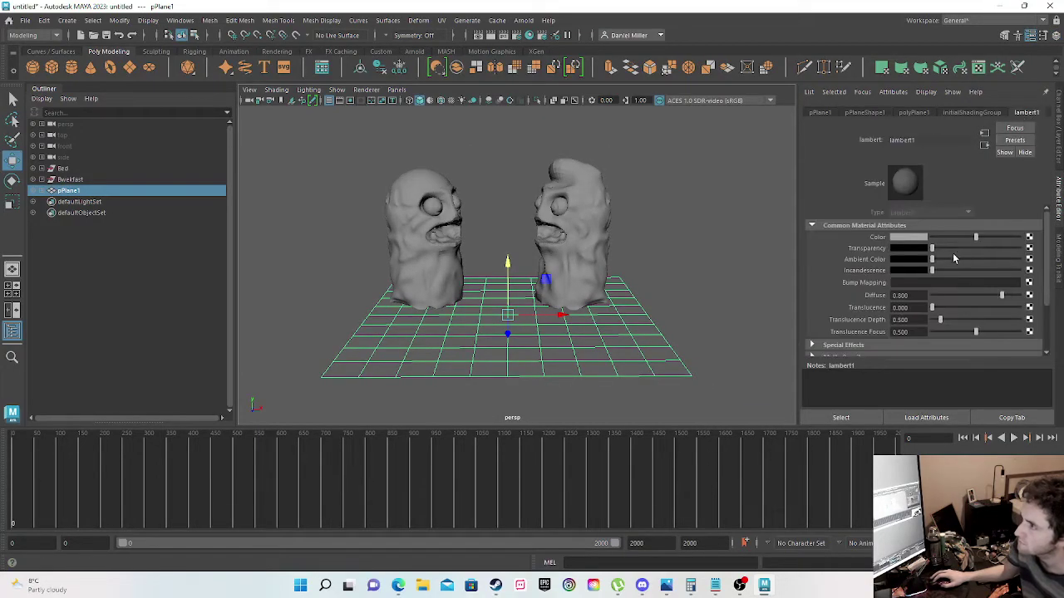
pyautogui.click(915, 238)
pyautogui.click(985, 215)
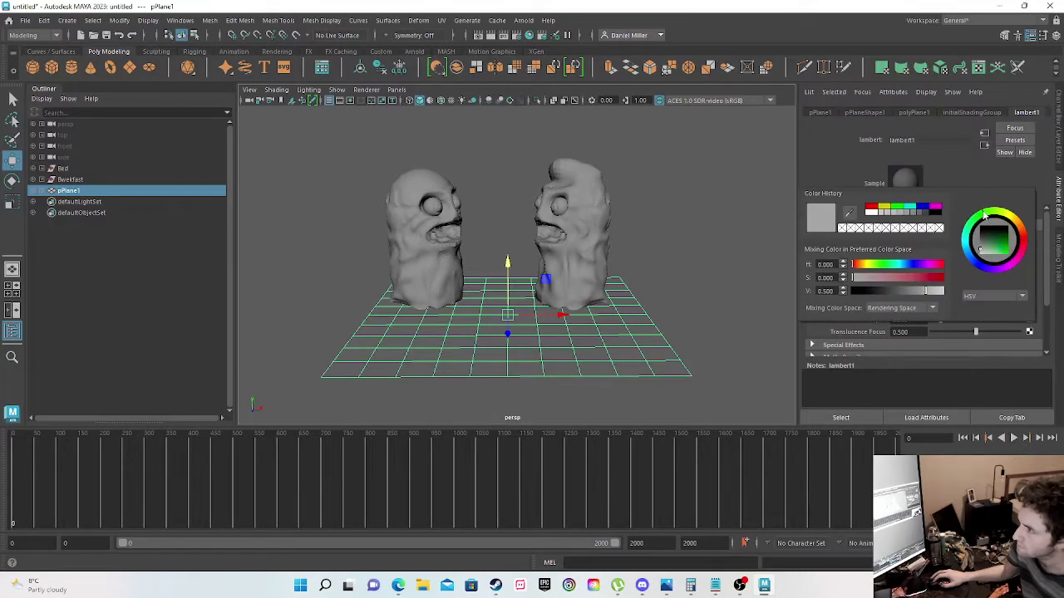
pyautogui.moveTo(995, 240); pyautogui.dragTo(991, 244)
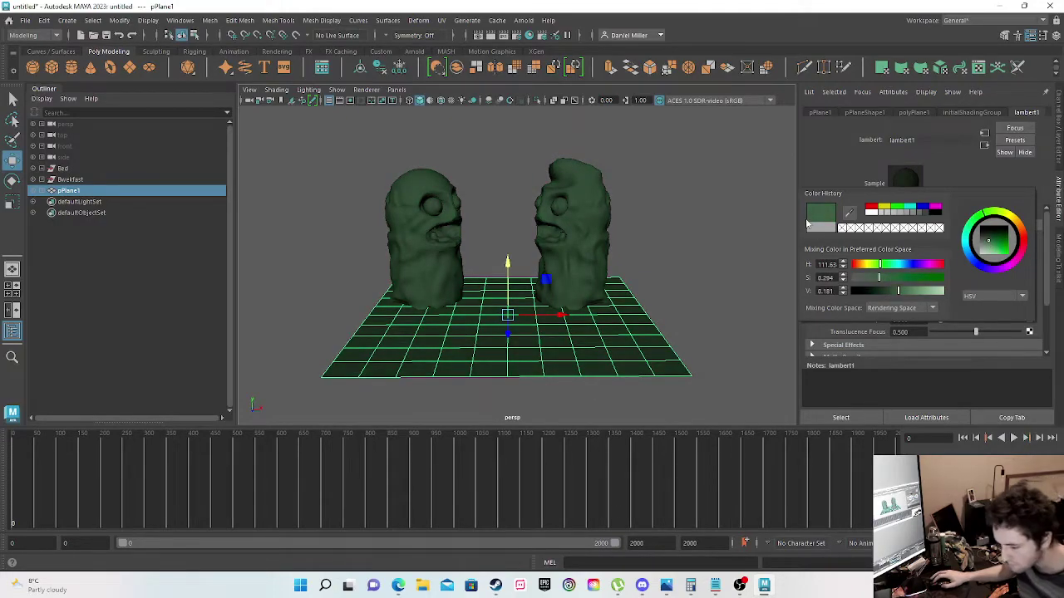
pyautogui.hotkey('ctrl', 'z')
# Step: Assign a new Arnold aiStandardSurface material to the floor plane and give it a dark green base colour
pyautogui.moveTo(495, 349); pyautogui.dragTo(500, 532, button='right')
pyautogui.click(387, 284)
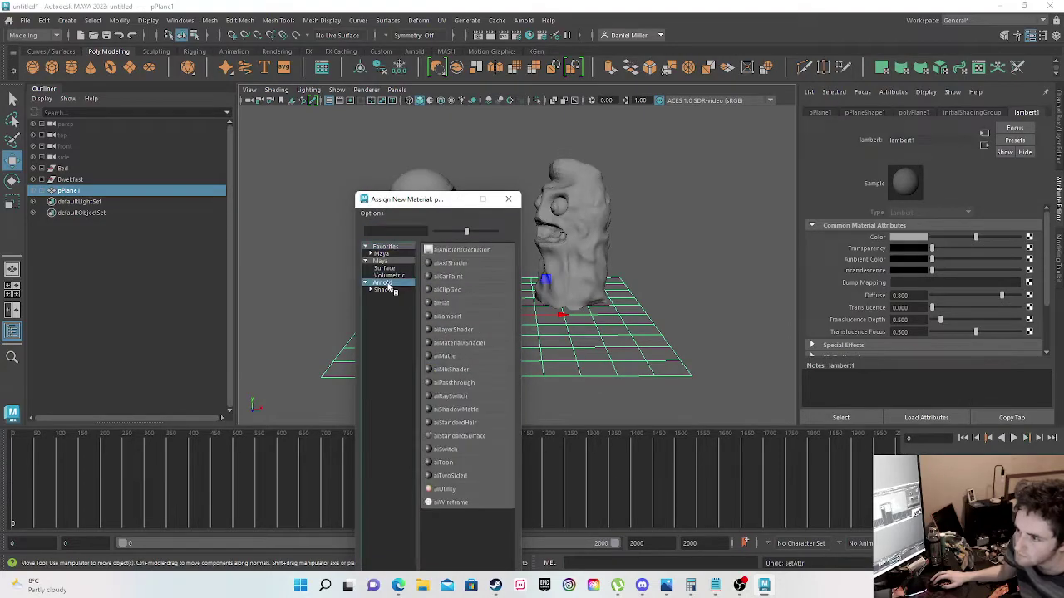
pyautogui.click(460, 436)
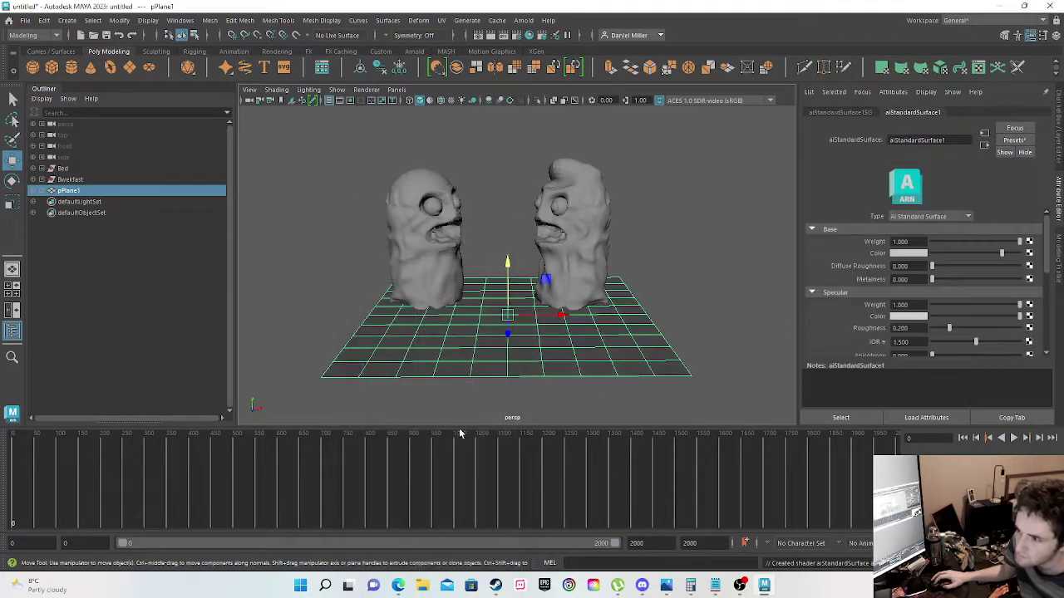
pyautogui.click(907, 253)
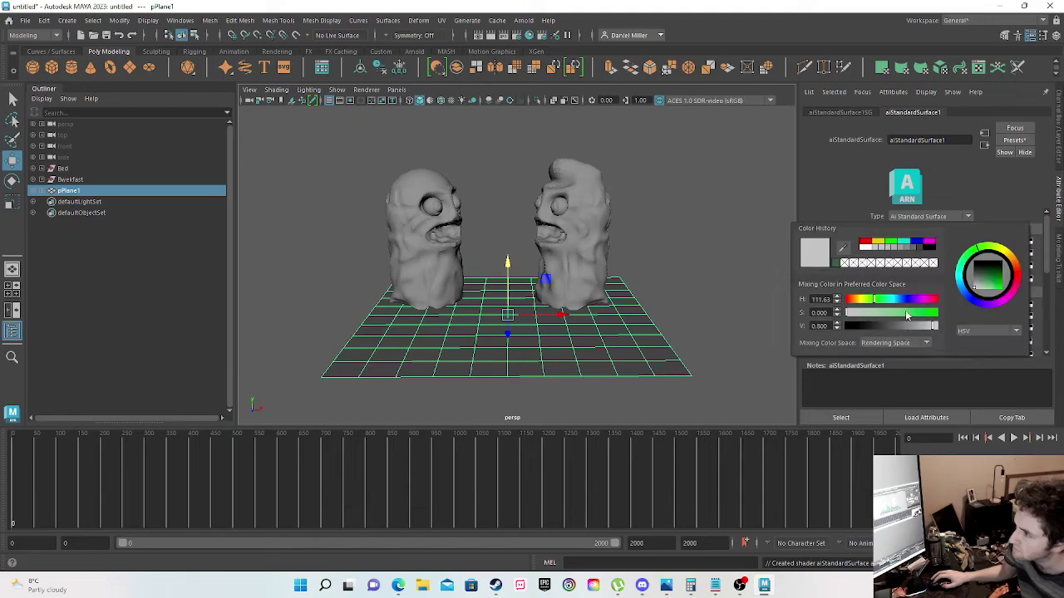
pyautogui.moveTo(910, 316); pyautogui.dragTo(898, 317)
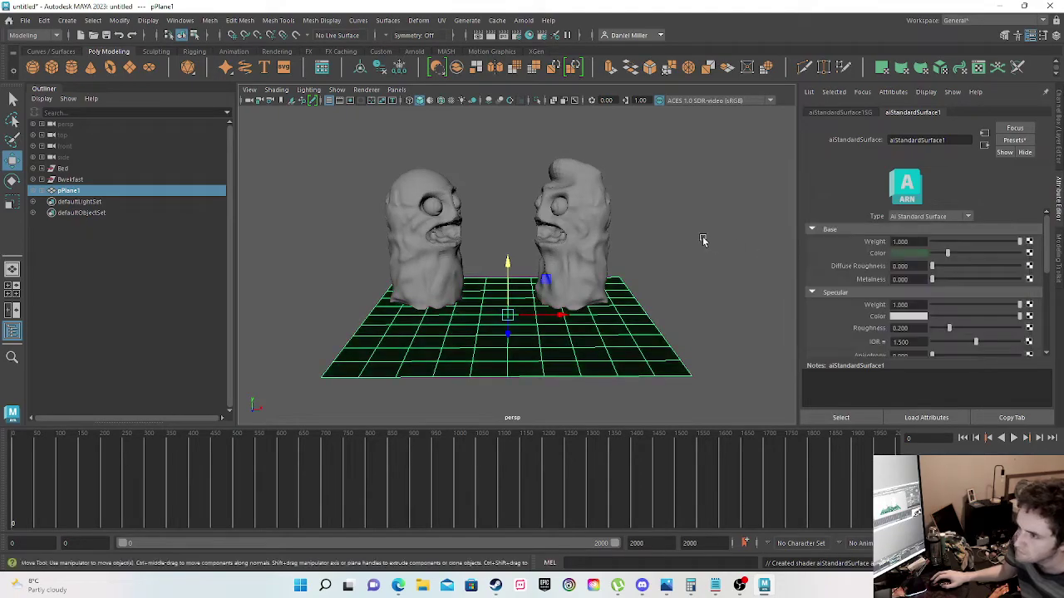
pyautogui.moveTo(953, 256); pyautogui.dragTo(960, 256)
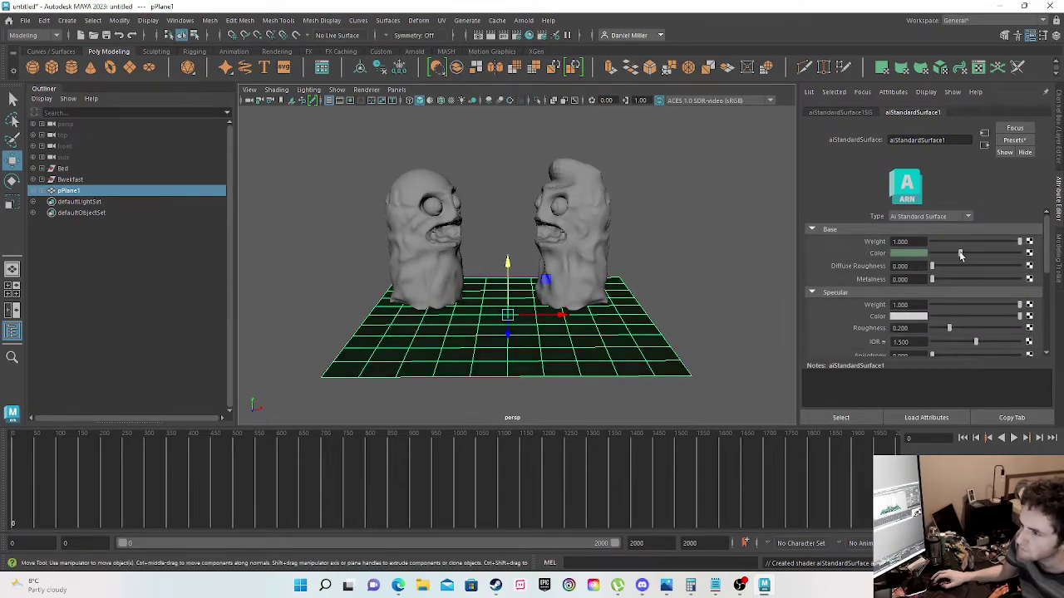
pyautogui.click(735, 296)
pyautogui.scroll(3, 421, 179)
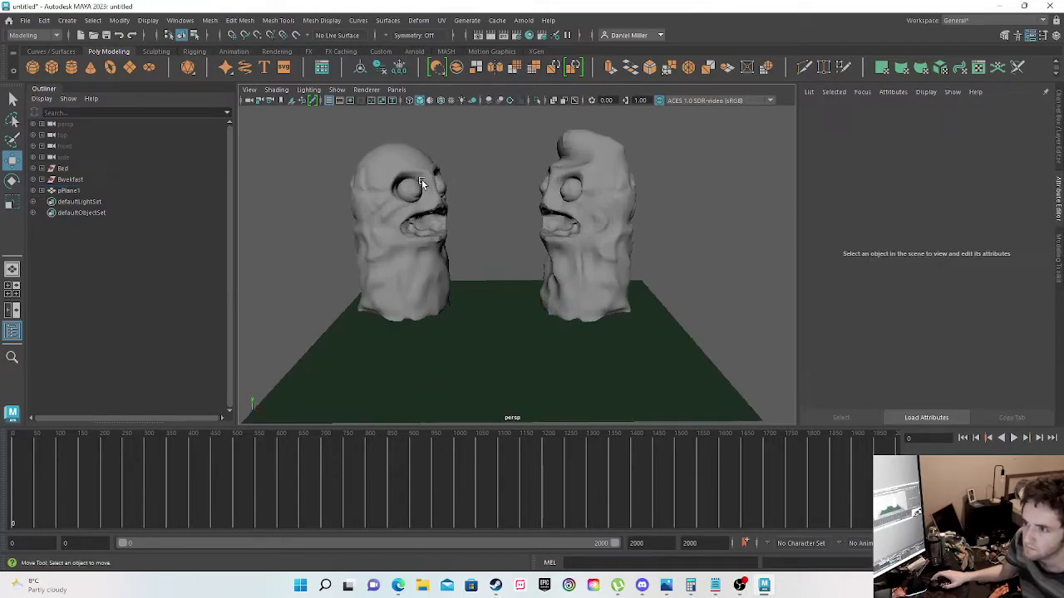
# Step: Assign a new Arnold aiStandardSurface material to the bald head mesh and give it a dark brownish-red base colour
pyautogui.click(379, 245)
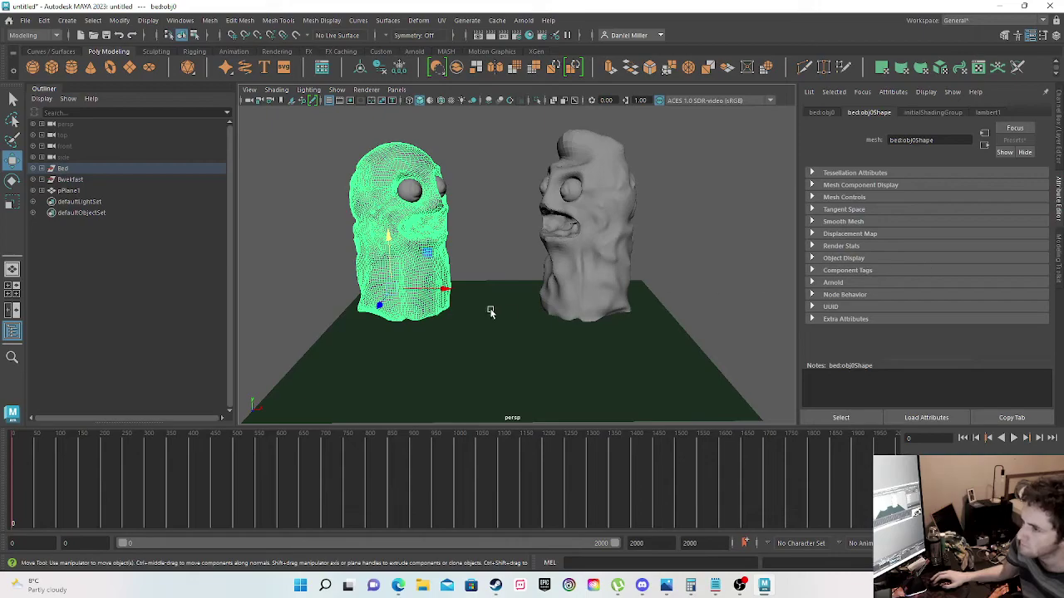
pyautogui.moveTo(402, 268); pyautogui.dragTo(403, 540, button='right')
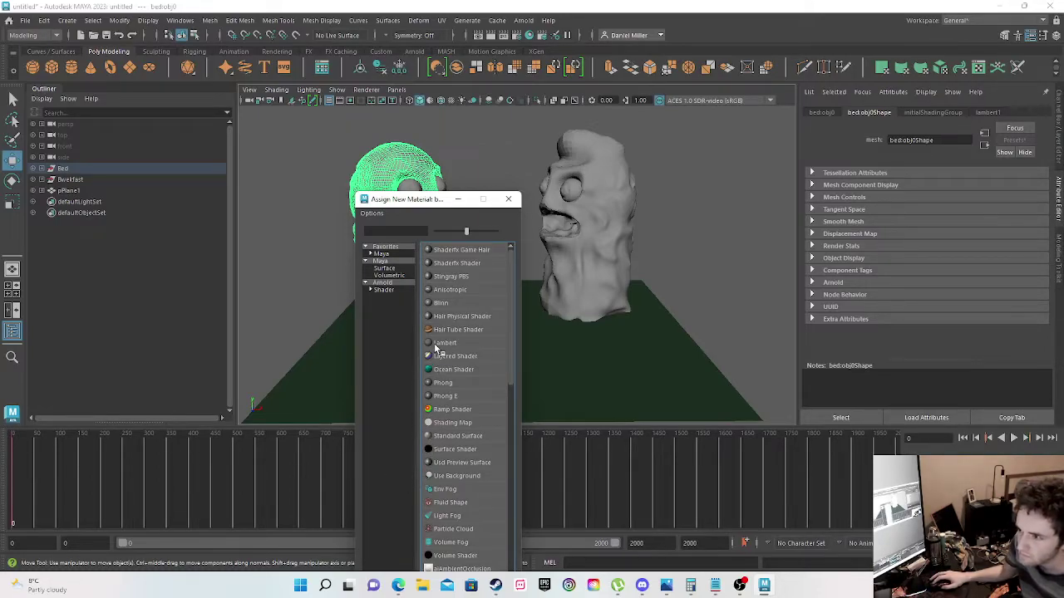
pyautogui.click(384, 283)
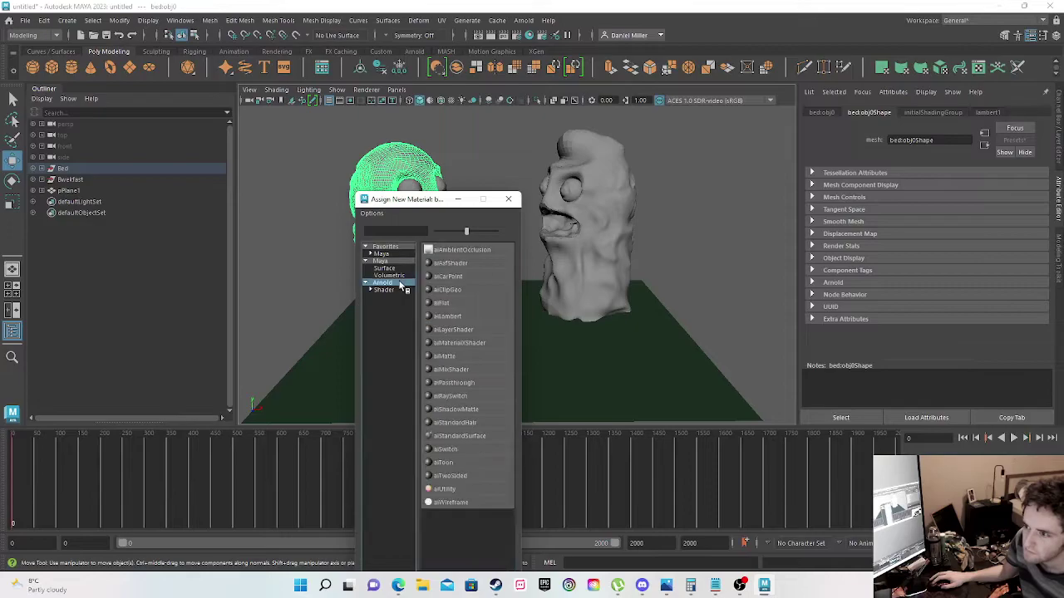
pyautogui.click(461, 436)
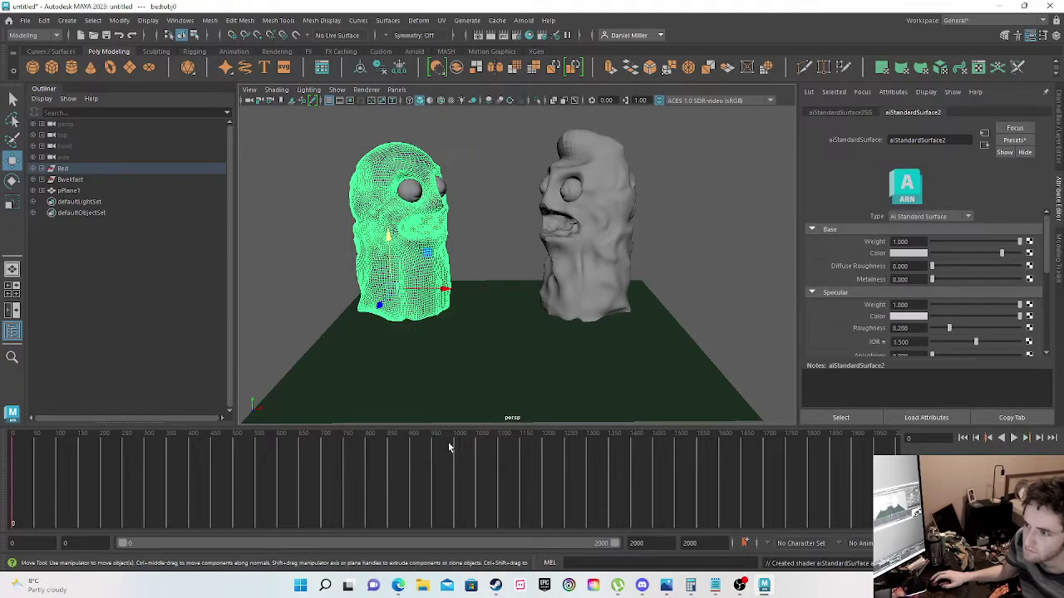
pyautogui.click(914, 253)
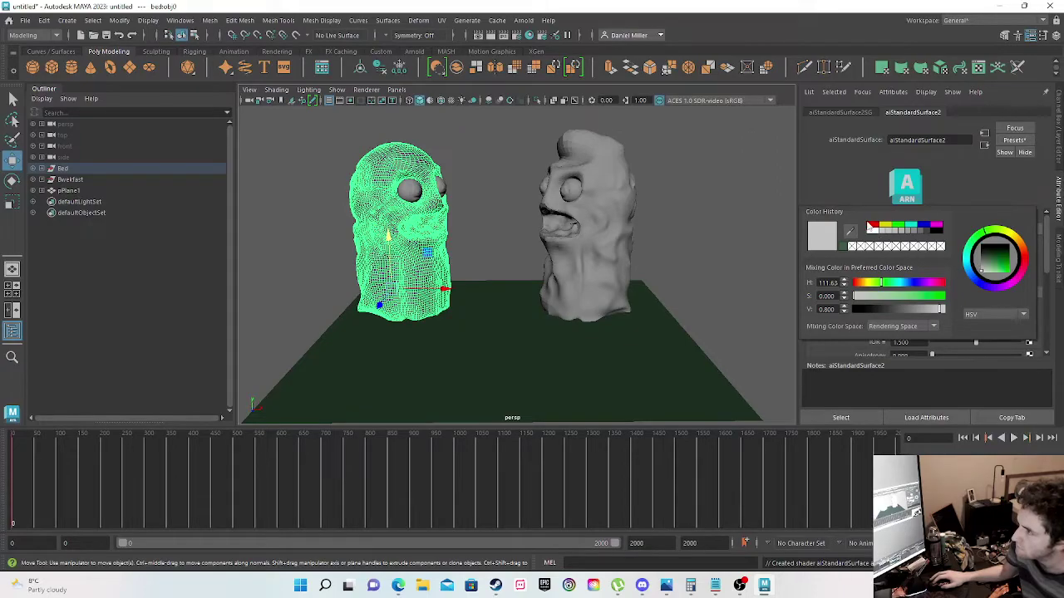
pyautogui.click(873, 226)
pyautogui.moveTo(992, 268); pyautogui.dragTo(989, 266)
pyautogui.click(502, 192)
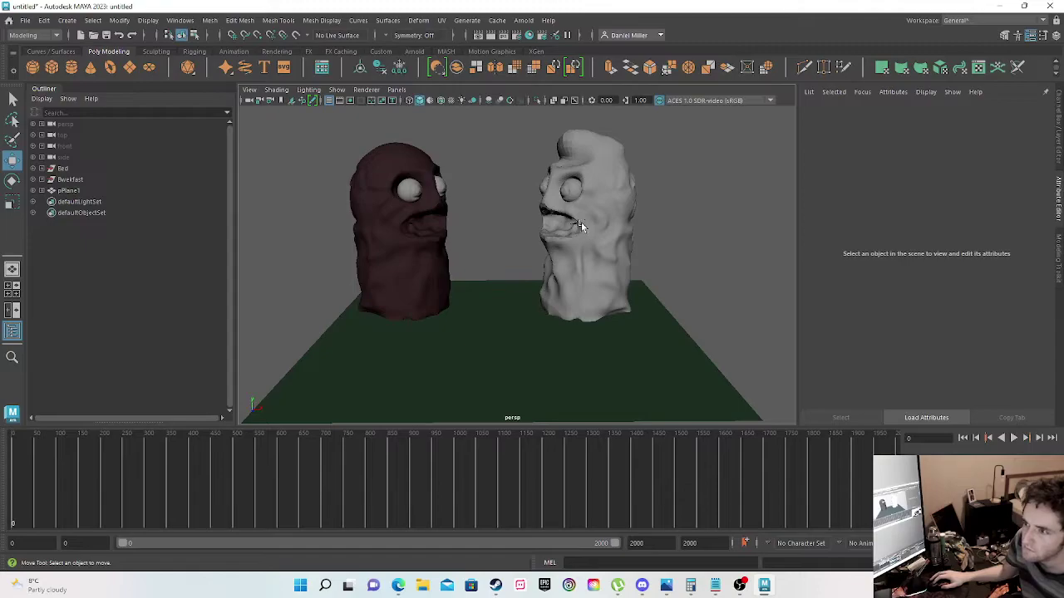
pyautogui.click(376, 249)
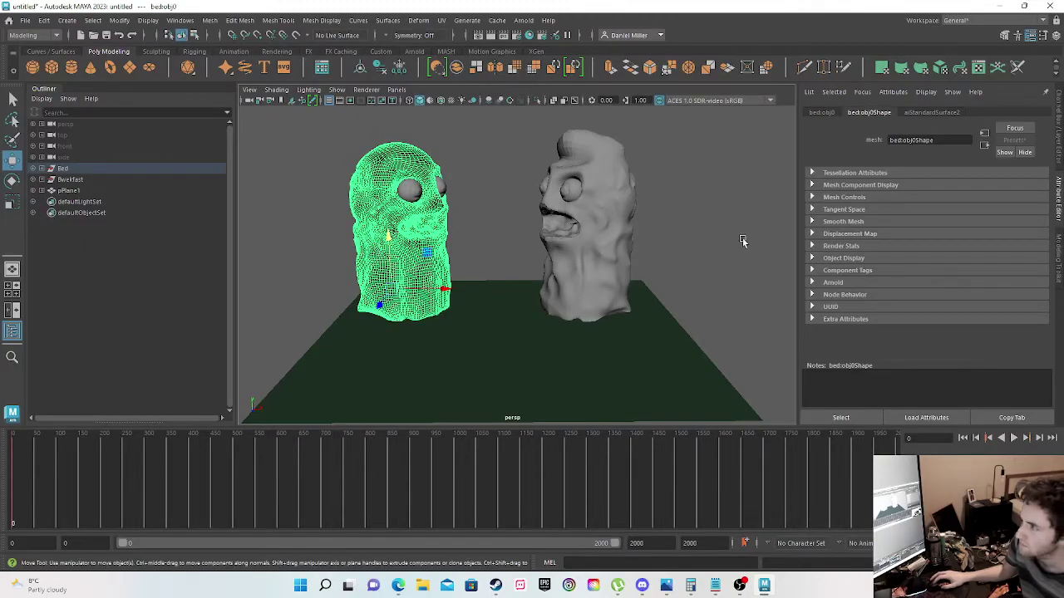
# Step: Brighten the base colour of the bald head's aiStandardSurface2 material and deselect the mesh
pyautogui.click(1058, 146)
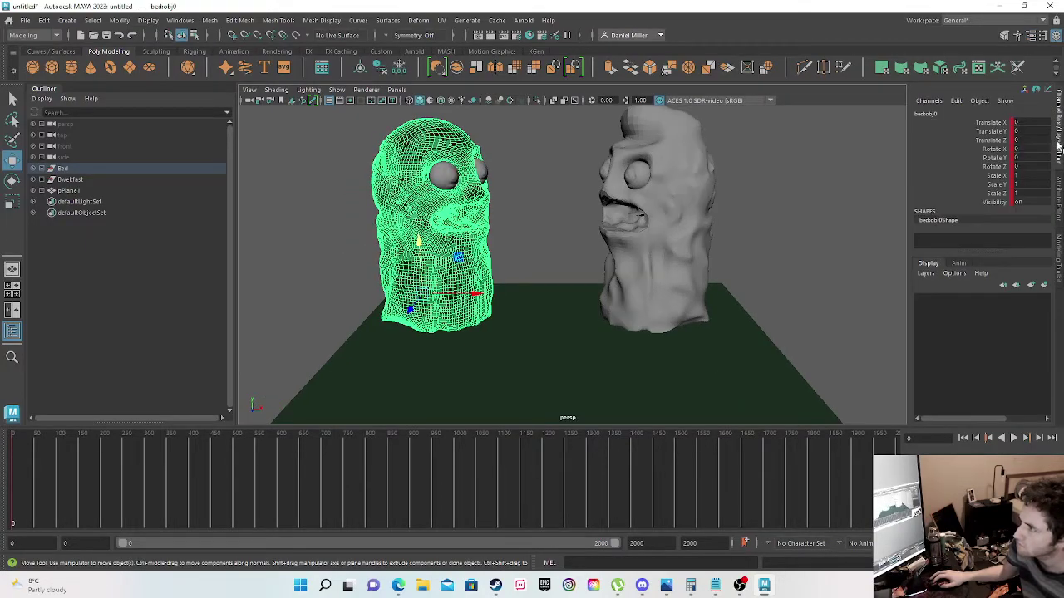
pyautogui.click(1058, 192)
pyautogui.click(919, 114)
pyautogui.moveTo(958, 256); pyautogui.dragTo(991, 252)
pyautogui.click(497, 184)
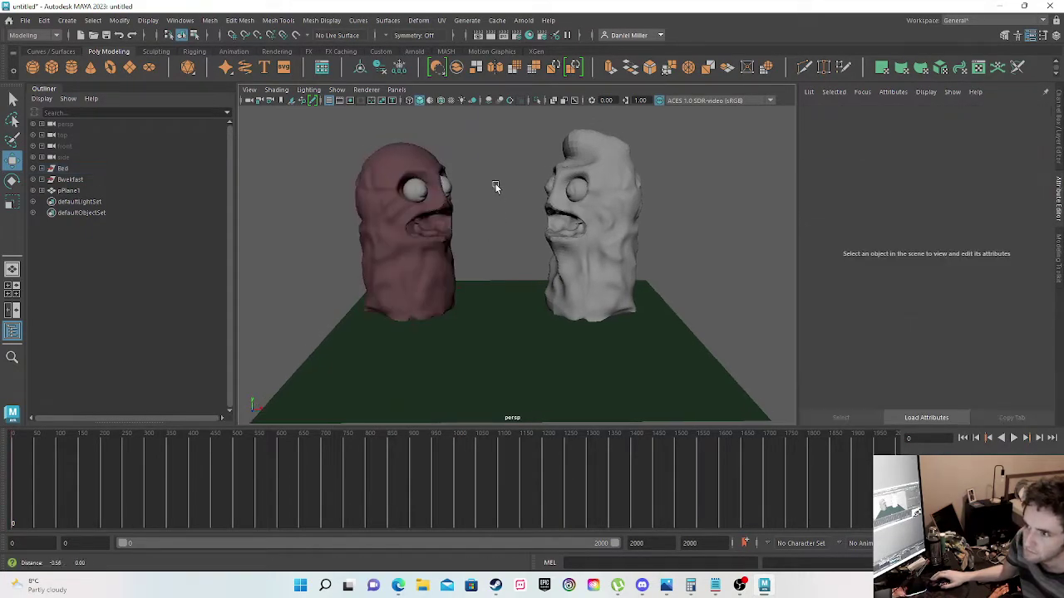
# Step: Assign a new Arnold aiStandardSurface material to the head with the hair quiff and give it a turquoise base colour
pyautogui.keyDown('alt'); pyautogui.moveTo(475, 221); pyautogui.dragTo(531, 264, button='middle'); pyautogui.keyUp('alt')
pyautogui.scroll(4, 528, 273)
pyautogui.keyDown('alt'); pyautogui.moveTo(527, 270); pyautogui.dragTo(515, 241); pyautogui.keyUp('alt')
pyautogui.click(702, 241)
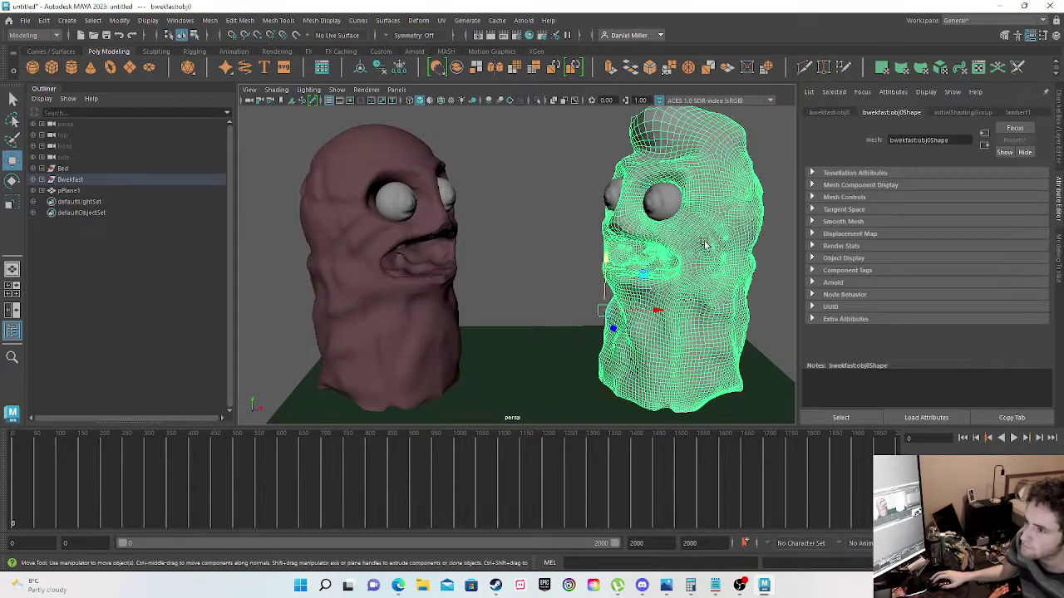
pyautogui.moveTo(698, 282); pyautogui.dragTo(682, 540, button='right')
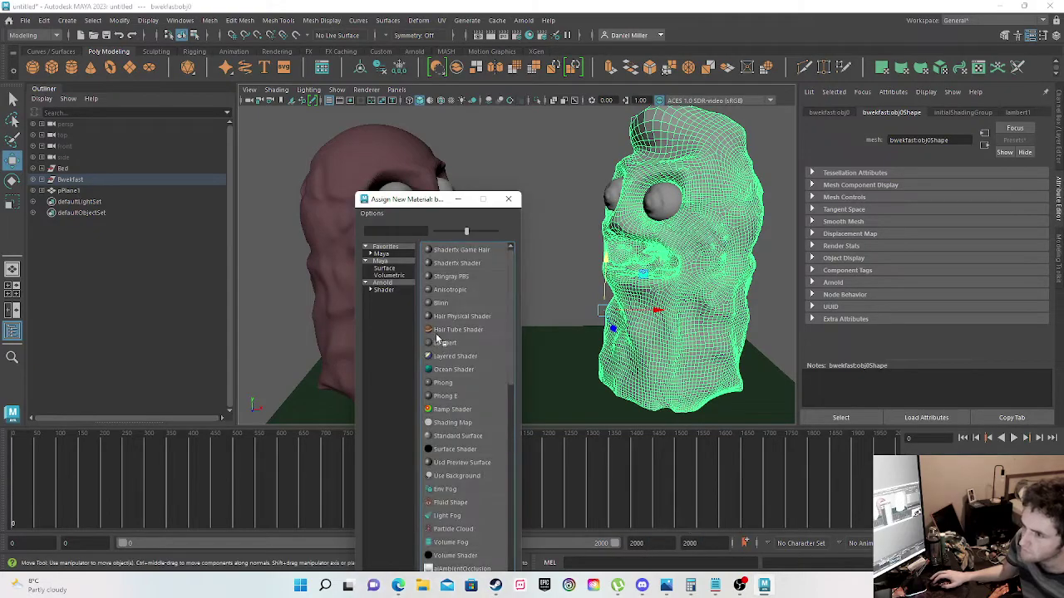
pyautogui.click(384, 290)
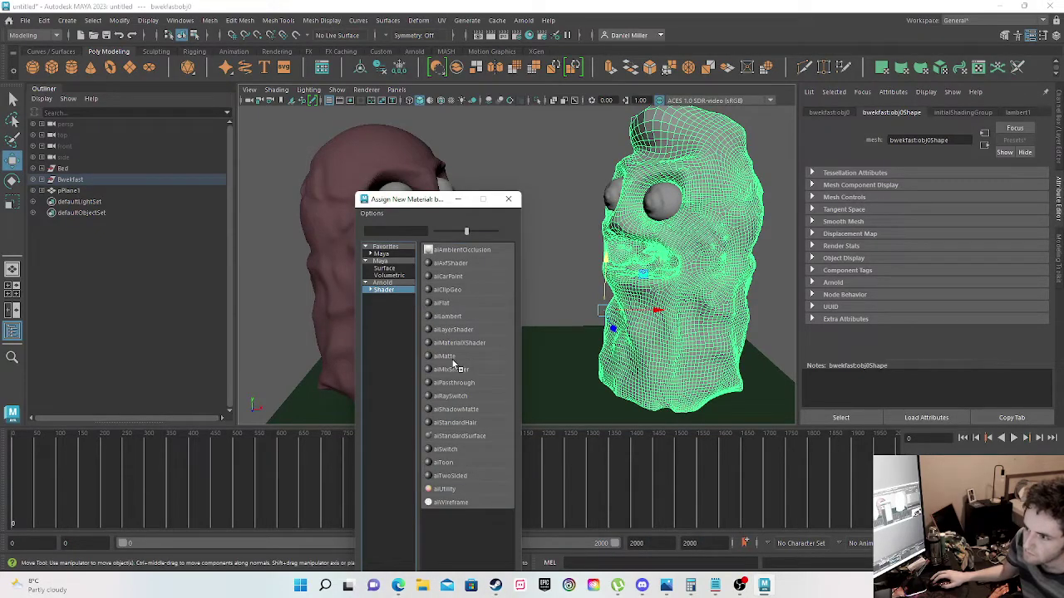
pyautogui.click(459, 437)
pyautogui.click(906, 253)
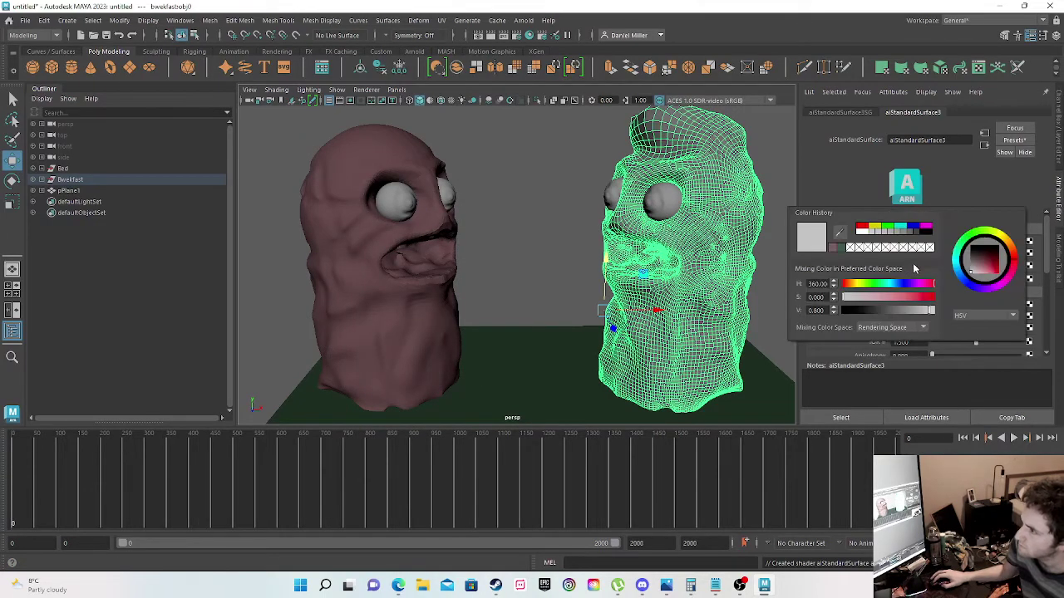
pyautogui.click(899, 227)
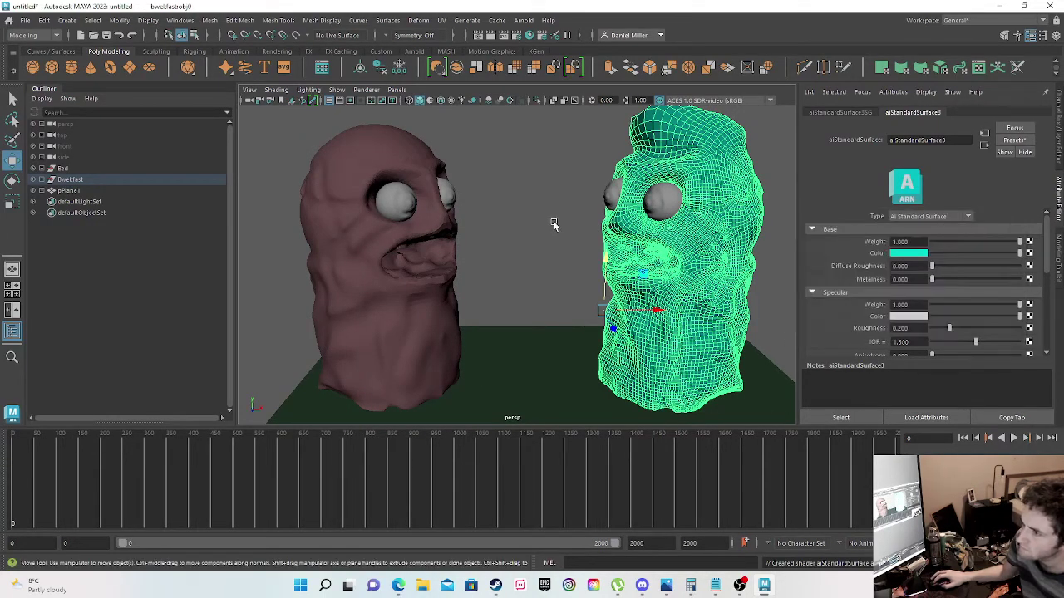
pyautogui.click(555, 225)
# Step: Select all faces of one of the bald head's eyeballs, the one on the left in front view
pyautogui.keyDown('alt'); pyautogui.moveTo(564, 218); pyautogui.dragTo(530, 217); pyautogui.keyUp('alt')
pyautogui.click(375, 197)
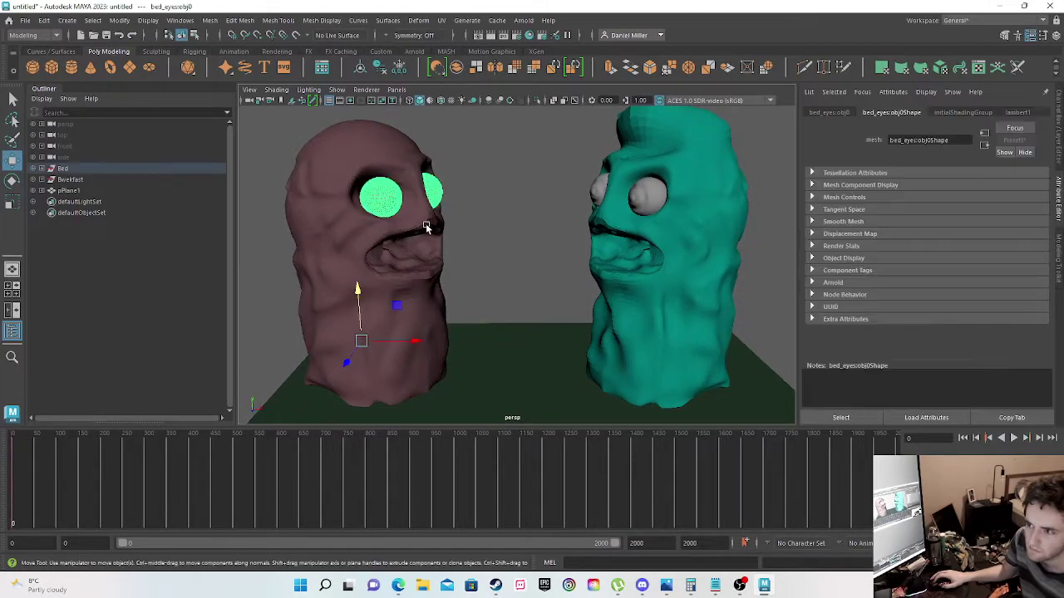
pyautogui.scroll(5, 381, 209)
pyautogui.keyDown('alt'); pyautogui.moveTo(374, 176); pyautogui.dragTo(667, 330, button='middle'); pyautogui.keyUp('alt')
pyautogui.keyDown('alt'); pyautogui.moveTo(666, 330); pyautogui.dragTo(468, 317); pyautogui.keyUp('alt')
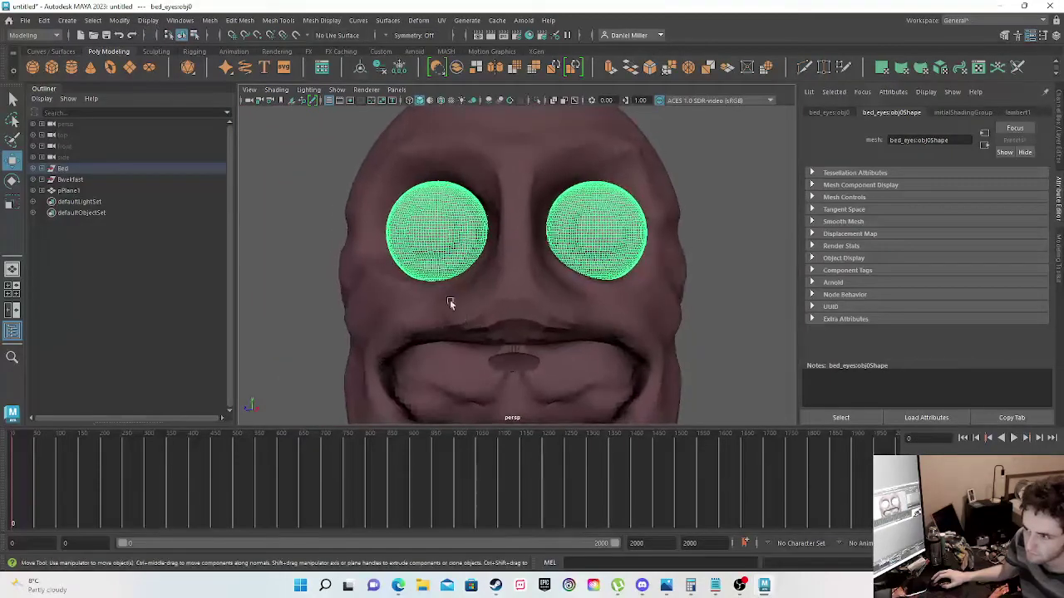
pyautogui.scroll(3, 425, 246)
pyautogui.scroll(2, 404, 246)
pyautogui.keyDown('alt'); pyautogui.moveTo(402, 246); pyautogui.dragTo(469, 282, button='middle'); pyautogui.keyUp('alt')
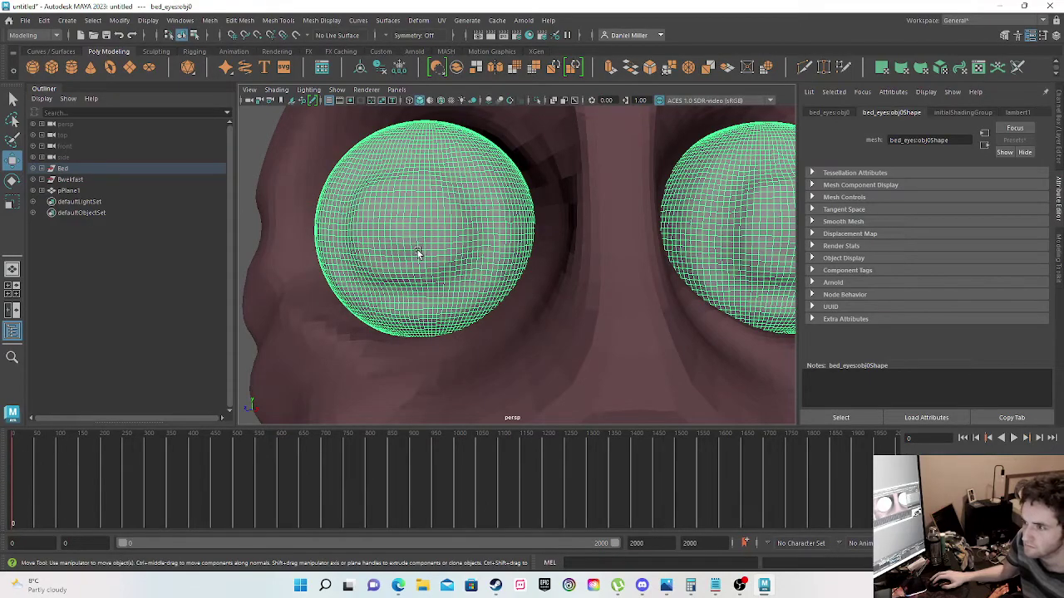
pyautogui.scroll(-4, 414, 254)
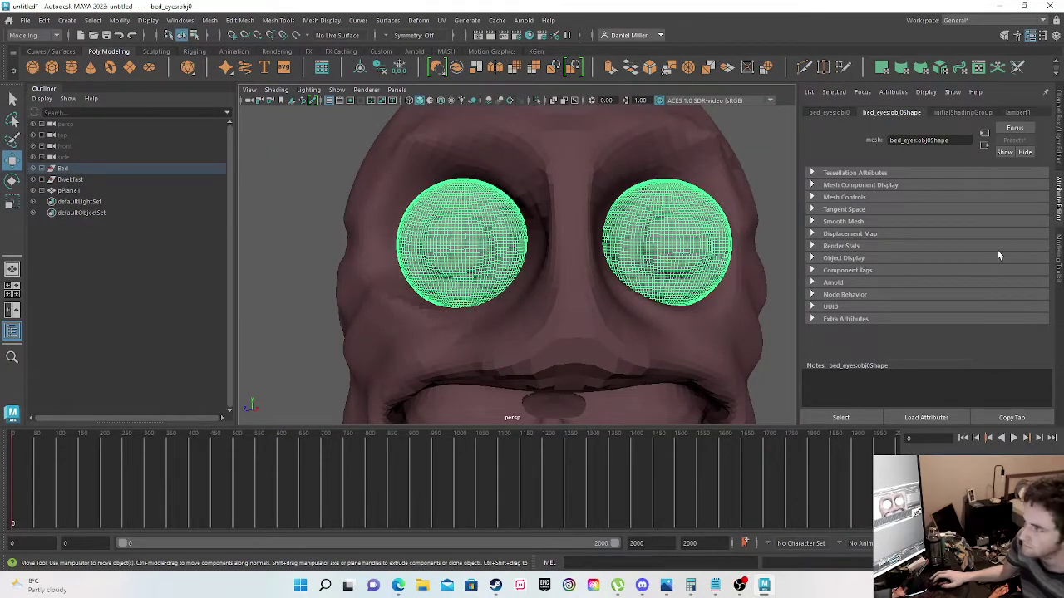
pyautogui.rightClick(450, 250)
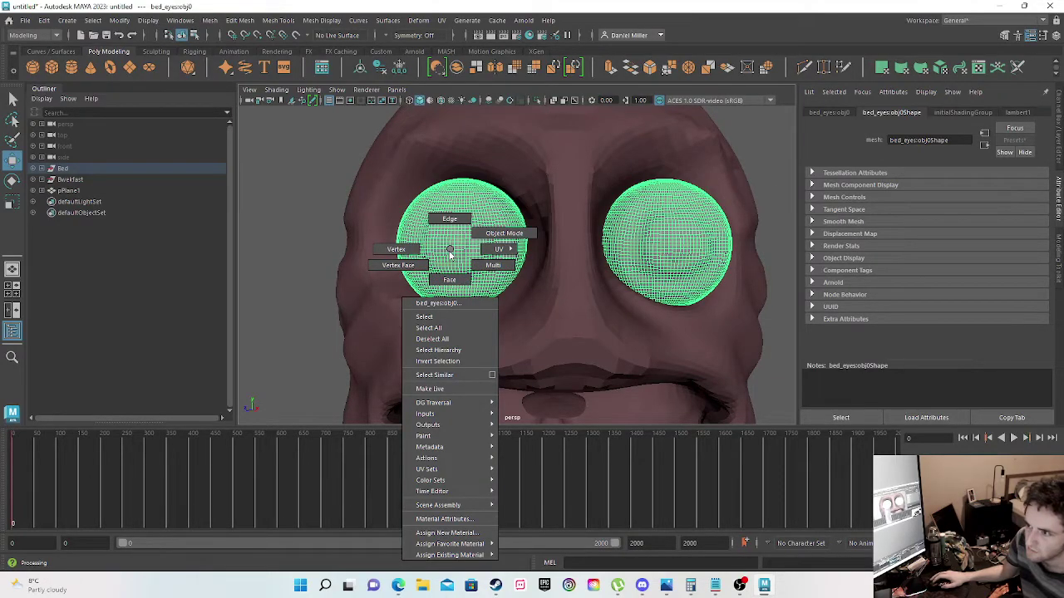
pyautogui.click(449, 279)
pyautogui.moveTo(394, 152); pyautogui.dragTo(548, 342)
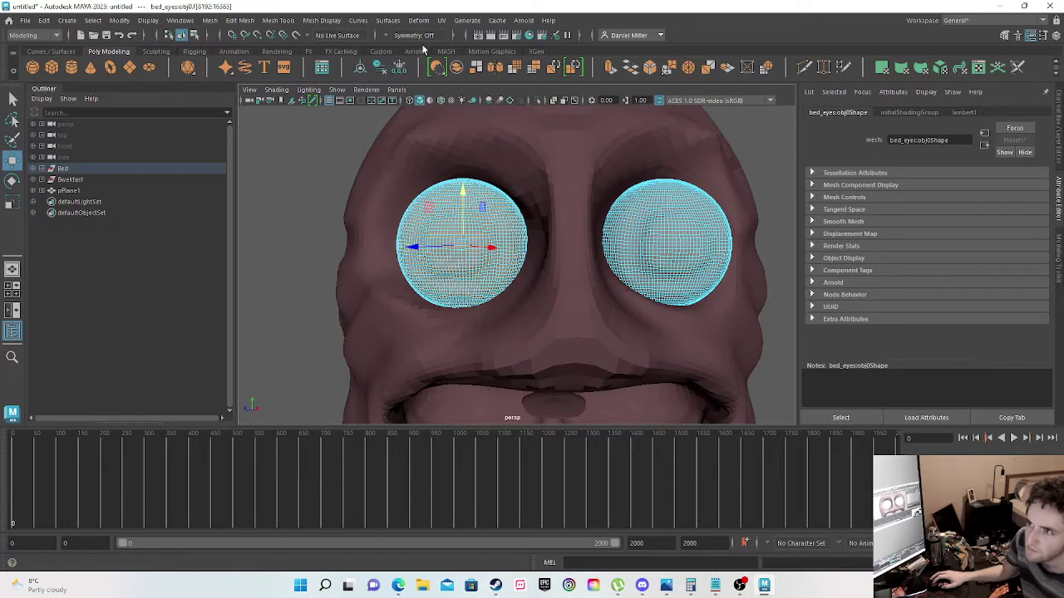
pyautogui.click(33, 35)
pyautogui.click(29, 64)
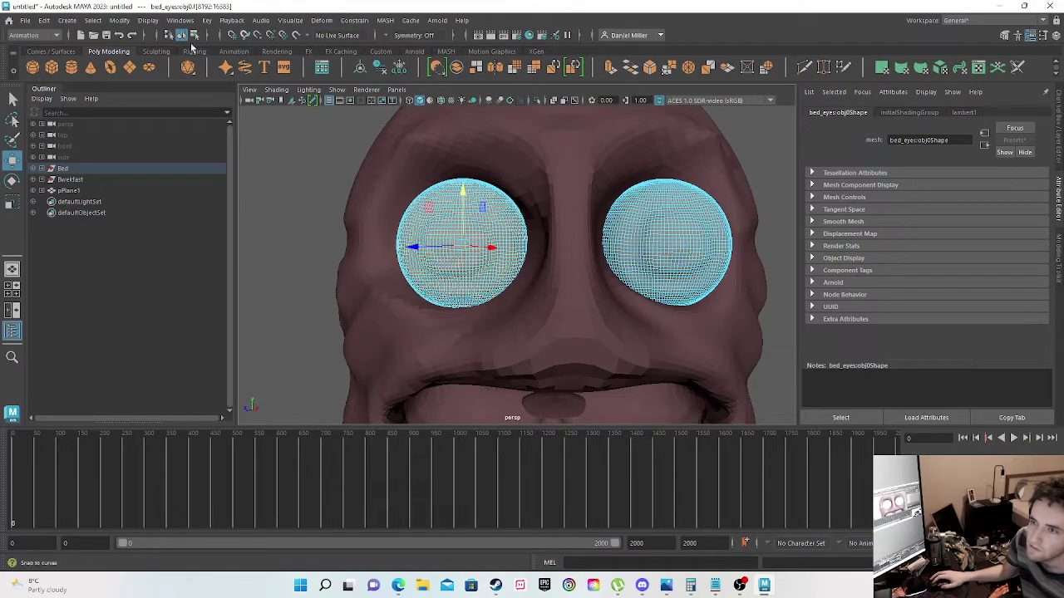
pyautogui.click(33, 35)
pyautogui.click(37, 60)
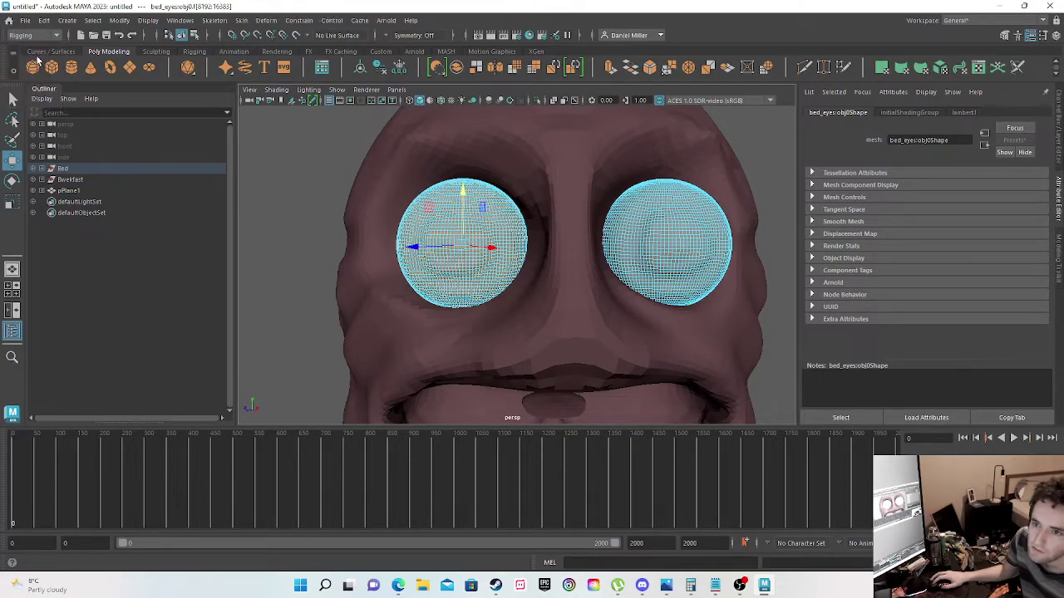
pyautogui.click(40, 35)
pyautogui.click(36, 48)
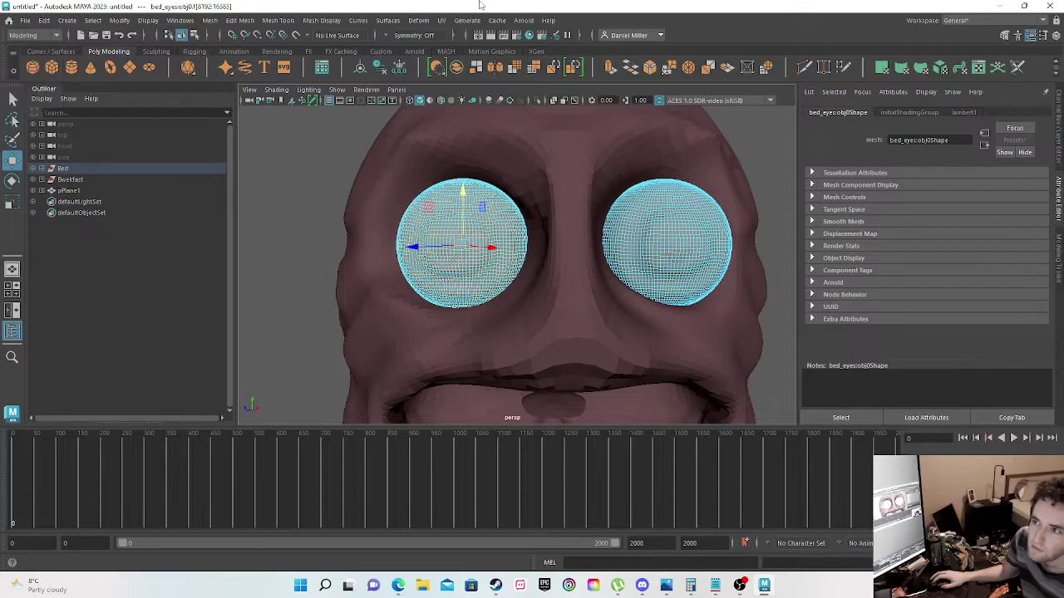
# Step: Create camera-based UVs for the selected eyeball faces in the UV Editor
pyautogui.click(438, 21)
pyautogui.click(466, 41)
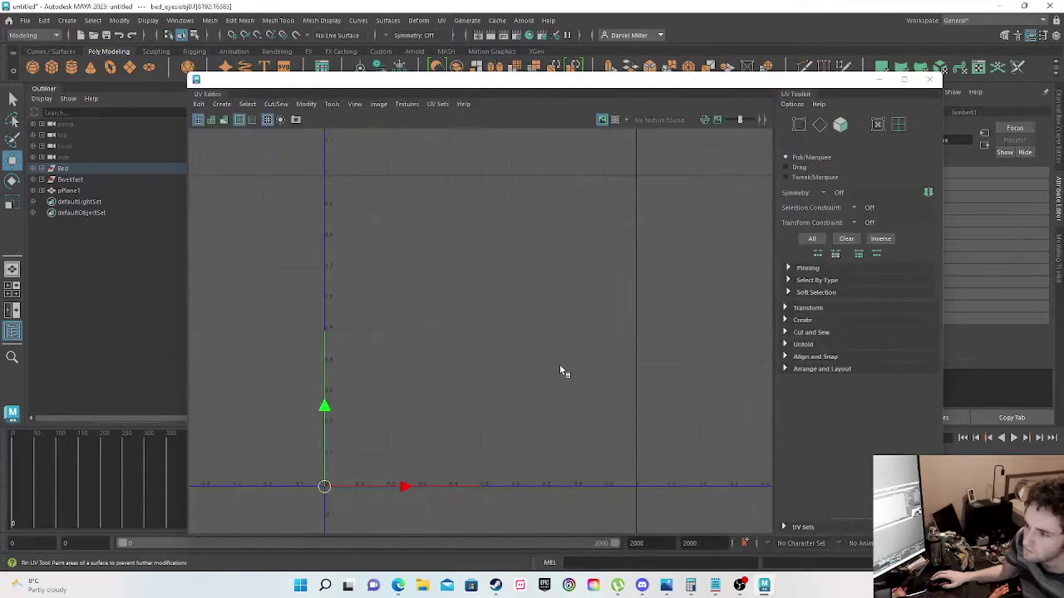
pyautogui.click(787, 320)
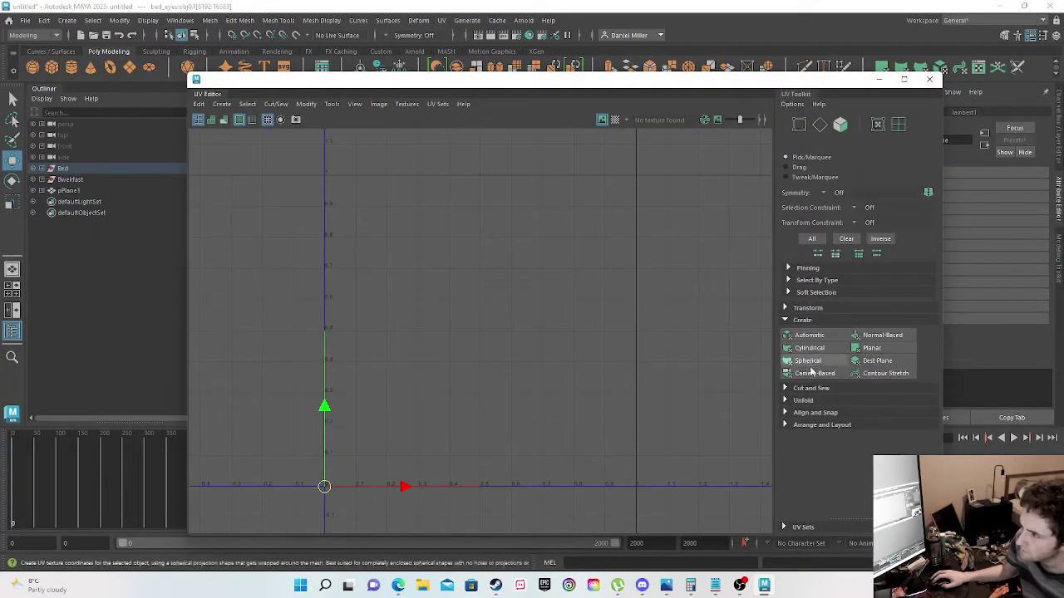
pyautogui.click(815, 373)
pyautogui.click(685, 320)
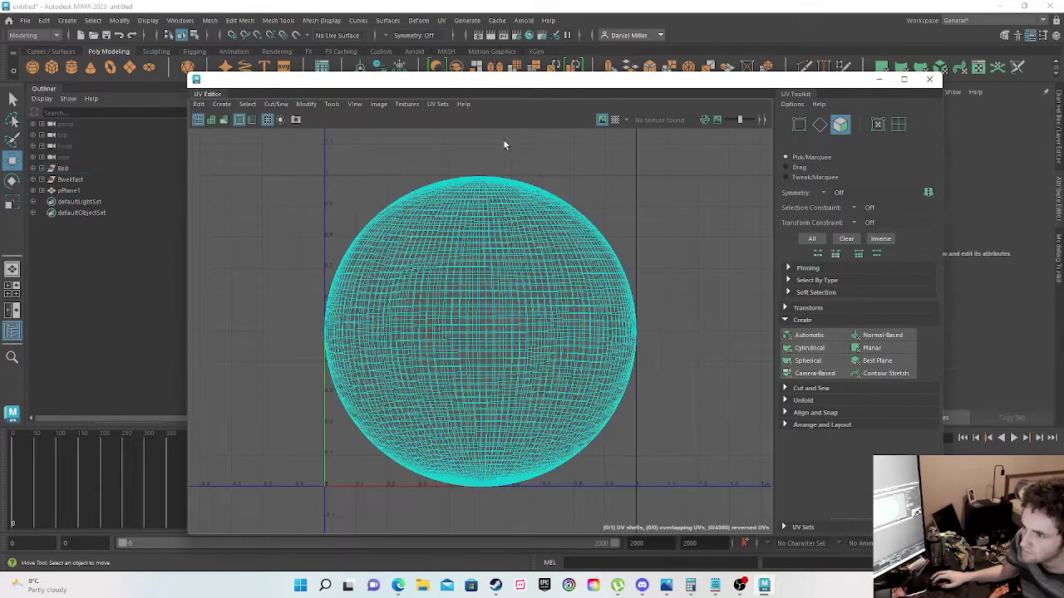
# Step: Move the UV Editor clear of the eyeball in the viewport and open the UV Snapshot options
pyautogui.moveTo(495, 81); pyautogui.dragTo(475, 139)
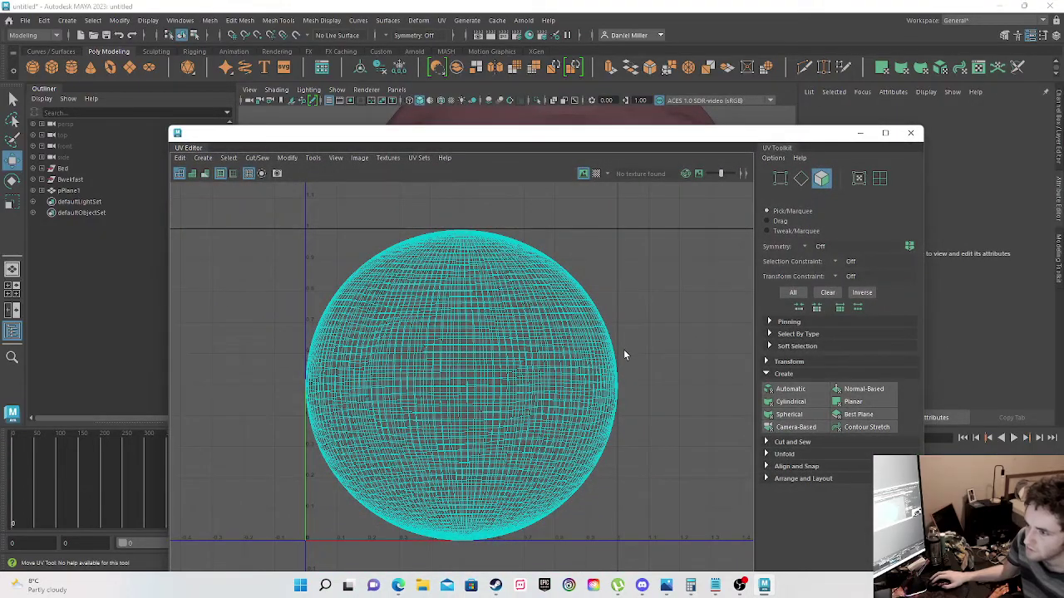
pyautogui.moveTo(514, 139); pyautogui.dragTo(936, 83)
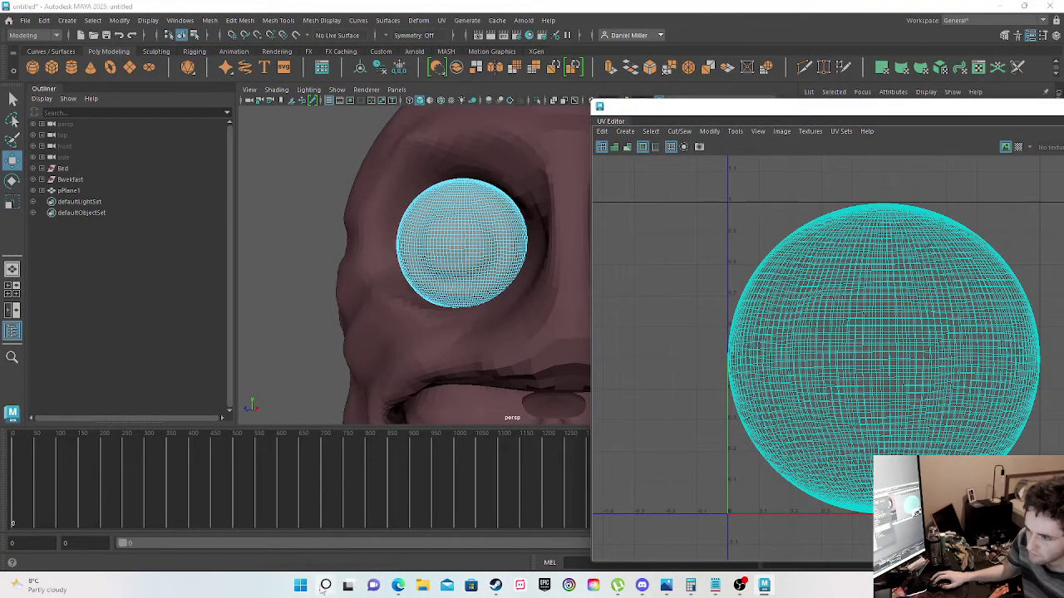
pyautogui.click(625, 132)
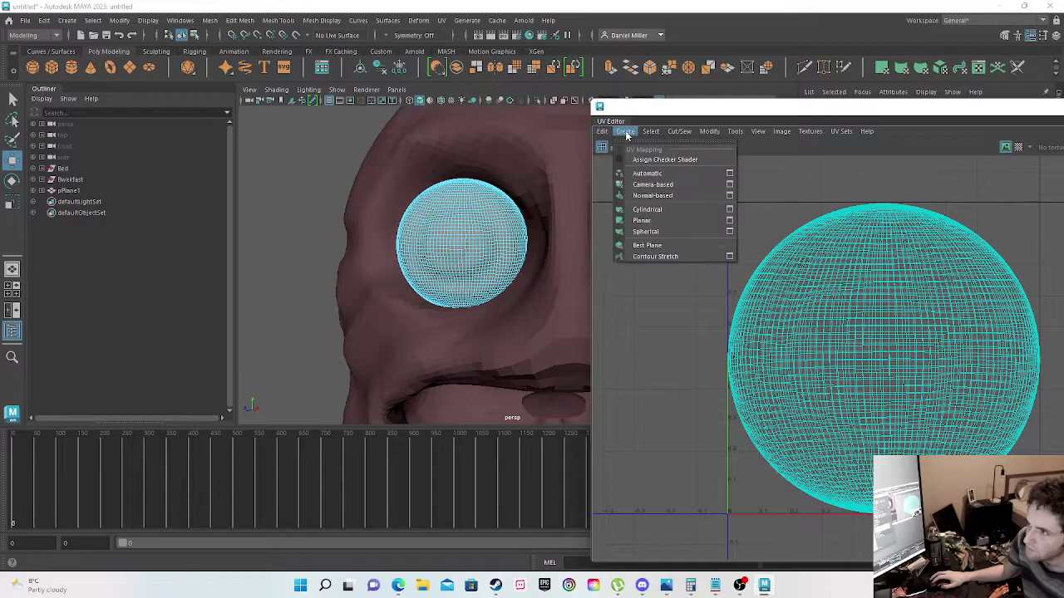
pyautogui.moveTo(650, 134)
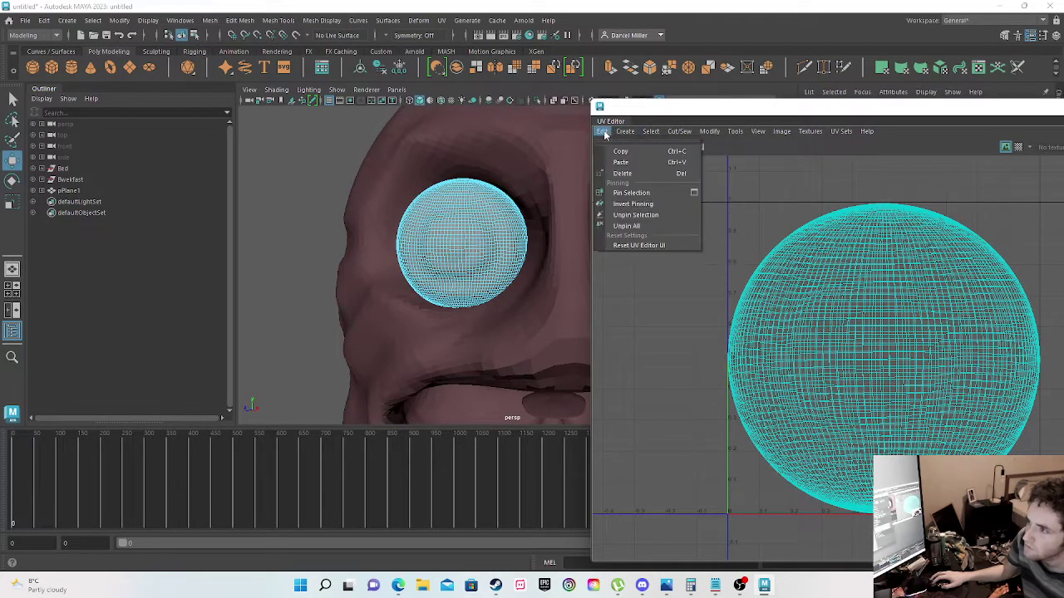
pyautogui.moveTo(683, 133)
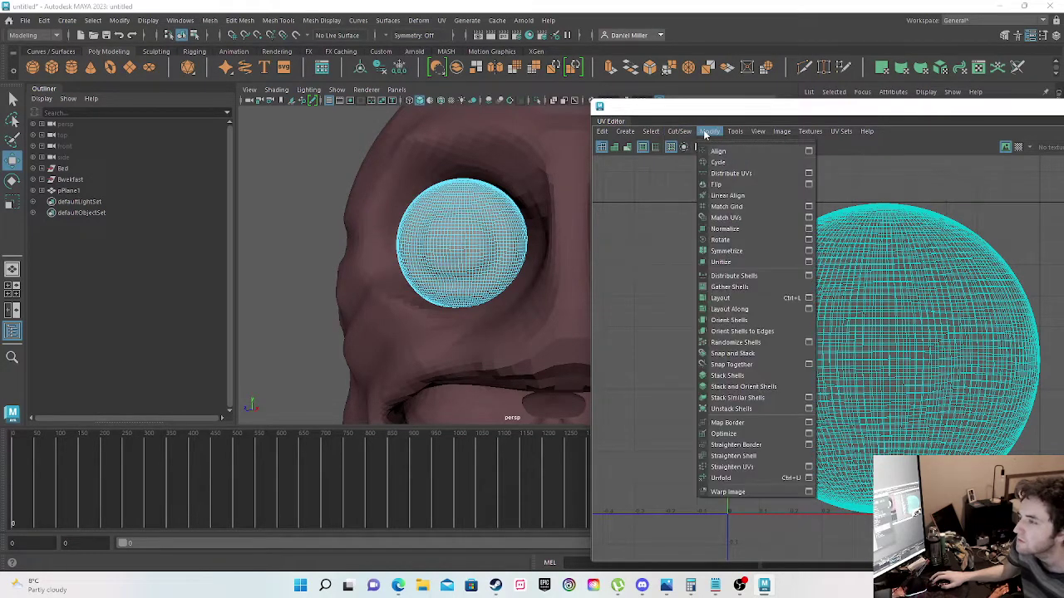
pyautogui.moveTo(782, 133)
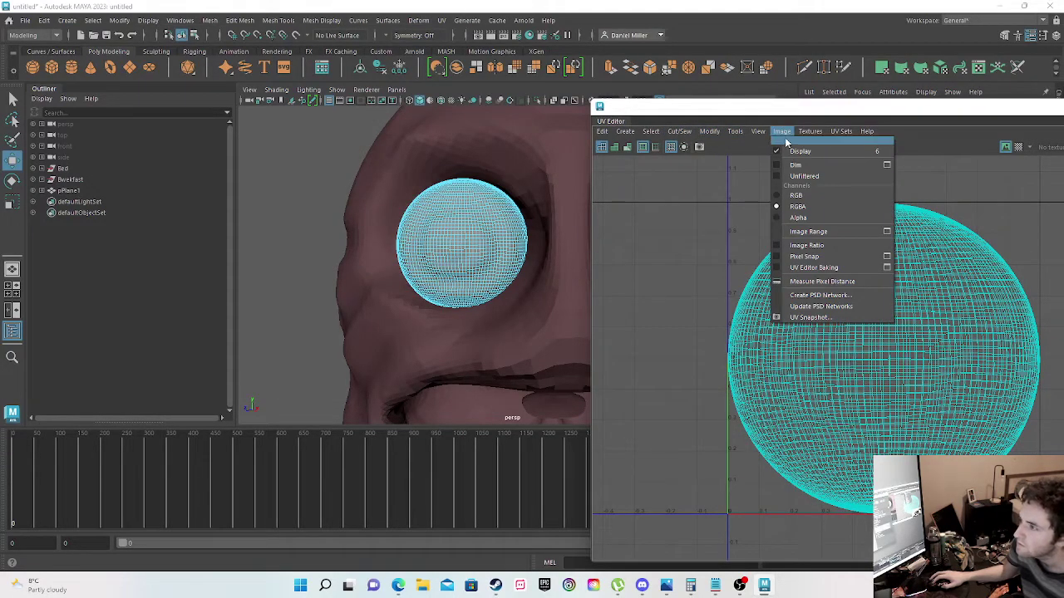
pyautogui.click(811, 316)
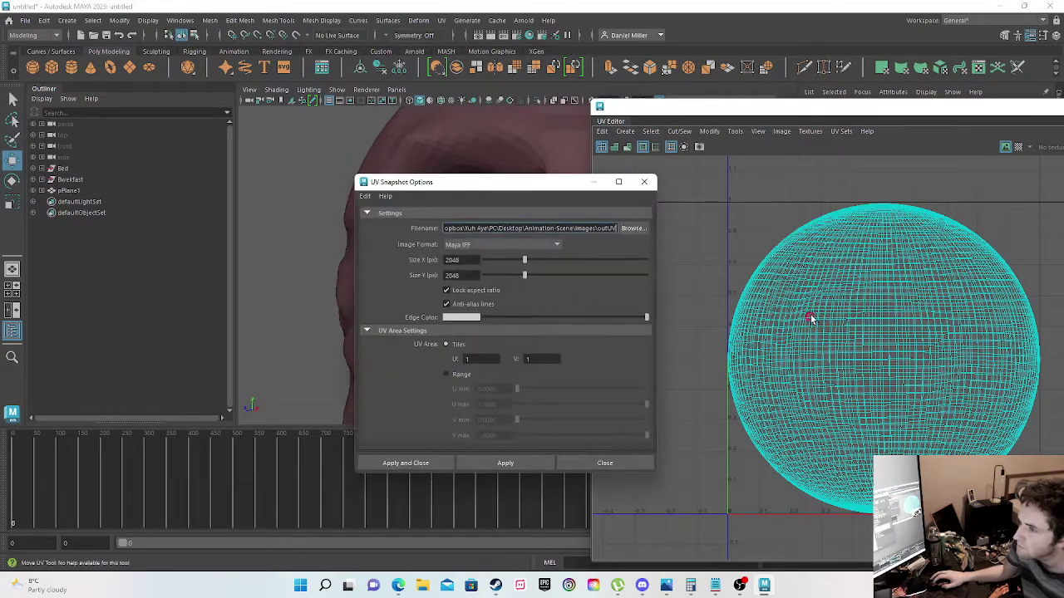
# Step: Set the UV snapshot's output location to the Desktop with the file name bedandbwekfesteye
pyautogui.click(634, 229)
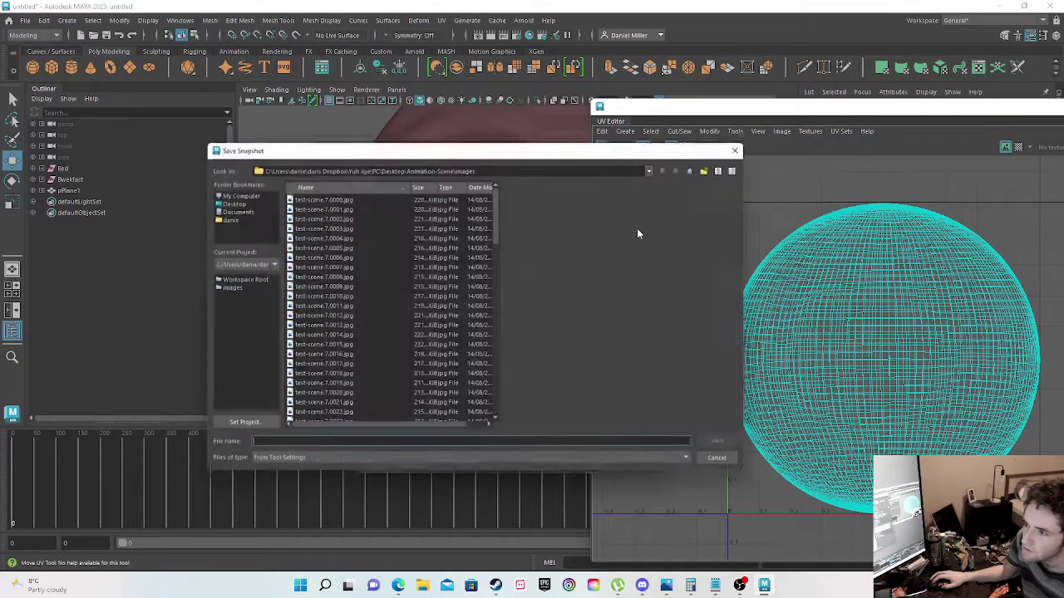
pyautogui.click(227, 202)
pyautogui.click(274, 446)
pyautogui.write('bedandbreakfe')
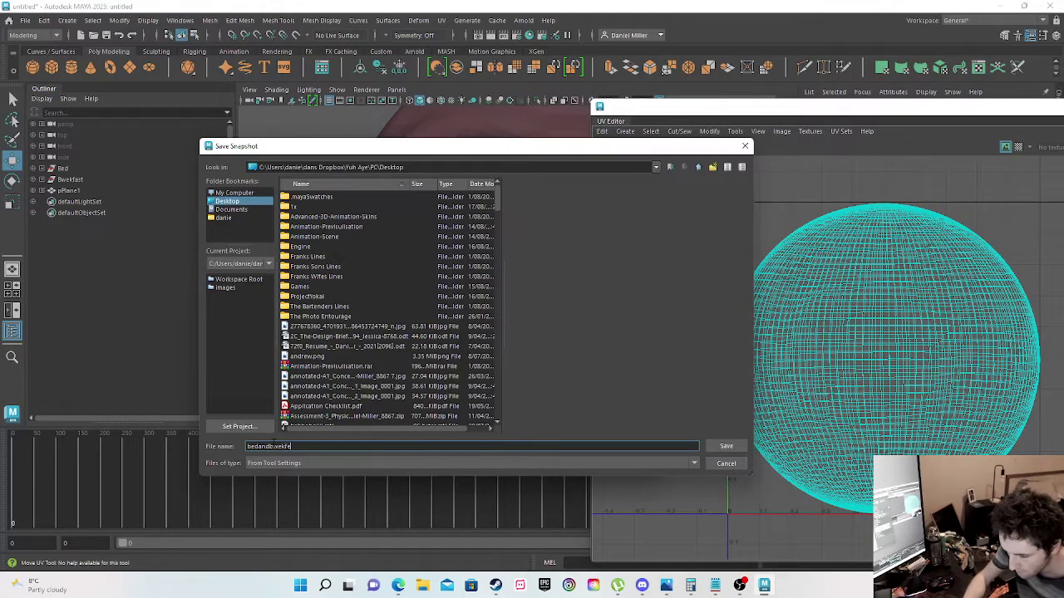
pyautogui.write('steye')
pyautogui.press('Return')
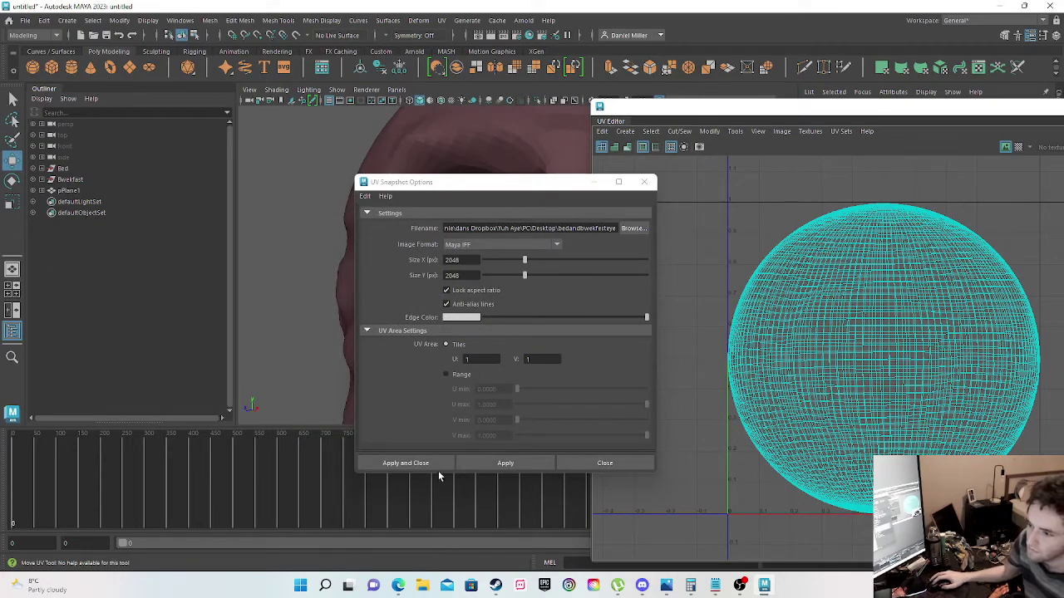
# Step: Select the whole eyeball UV shell and export its UV snapshot as a 2048 x 2048 Maya IFF image
pyautogui.click(503, 463)
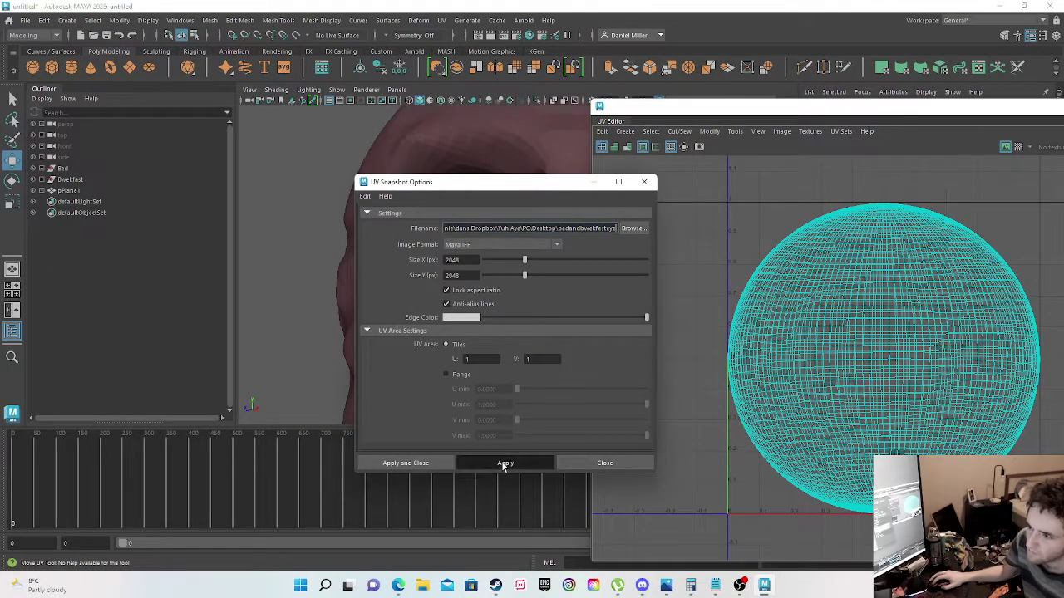
pyautogui.click(403, 460)
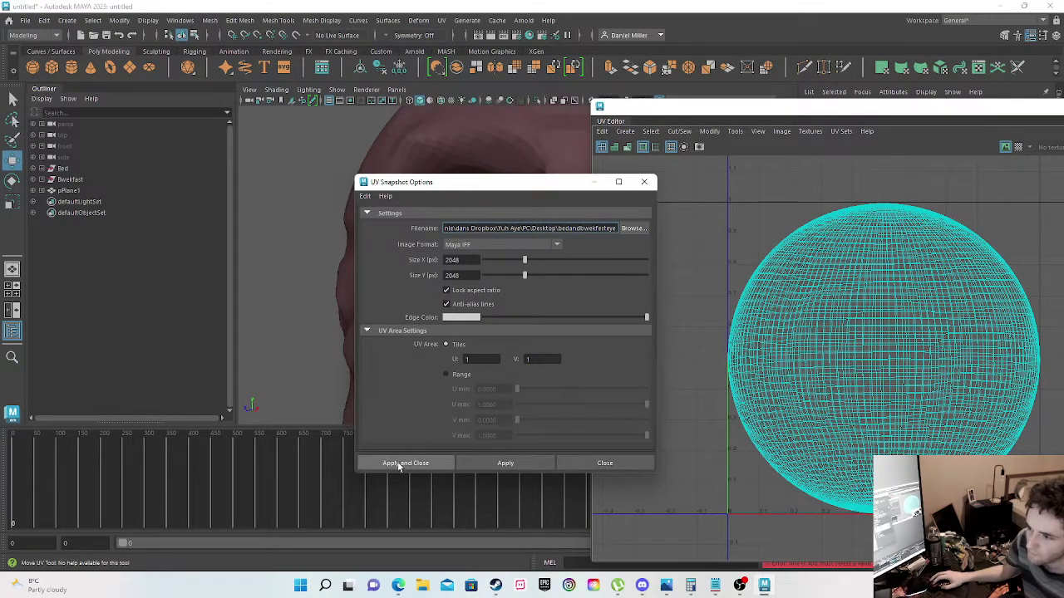
pyautogui.moveTo(706, 176); pyautogui.dragTo(1056, 523)
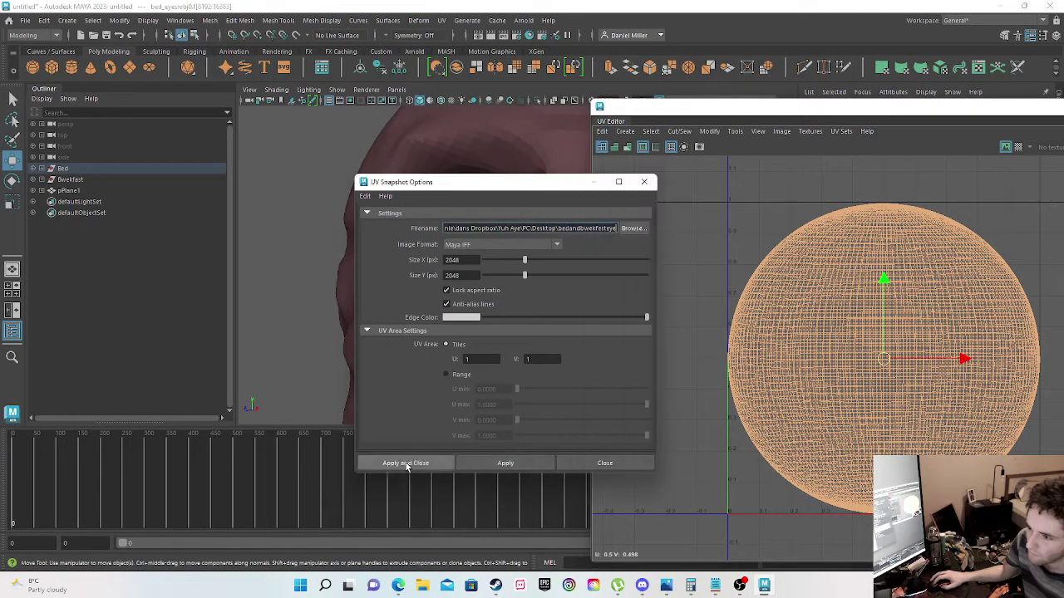
pyautogui.click(405, 463)
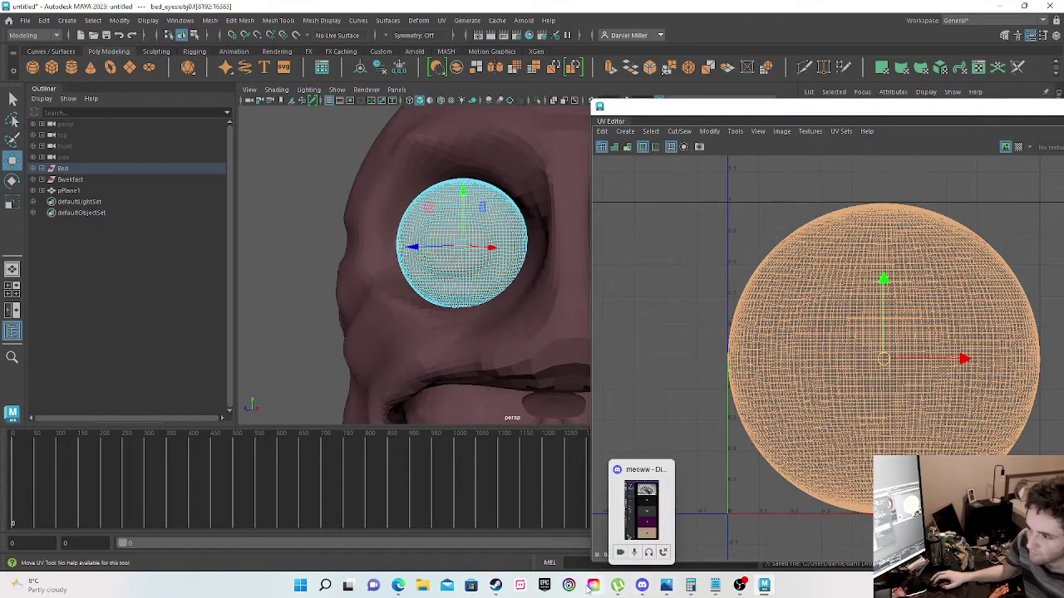
# Step: Switch to the desktop to locate the exported bedandbwekfesteye snapshot and launch Adobe Creative Cloud
pyautogui.moveTo(1020, 111); pyautogui.dragTo(594, 121)
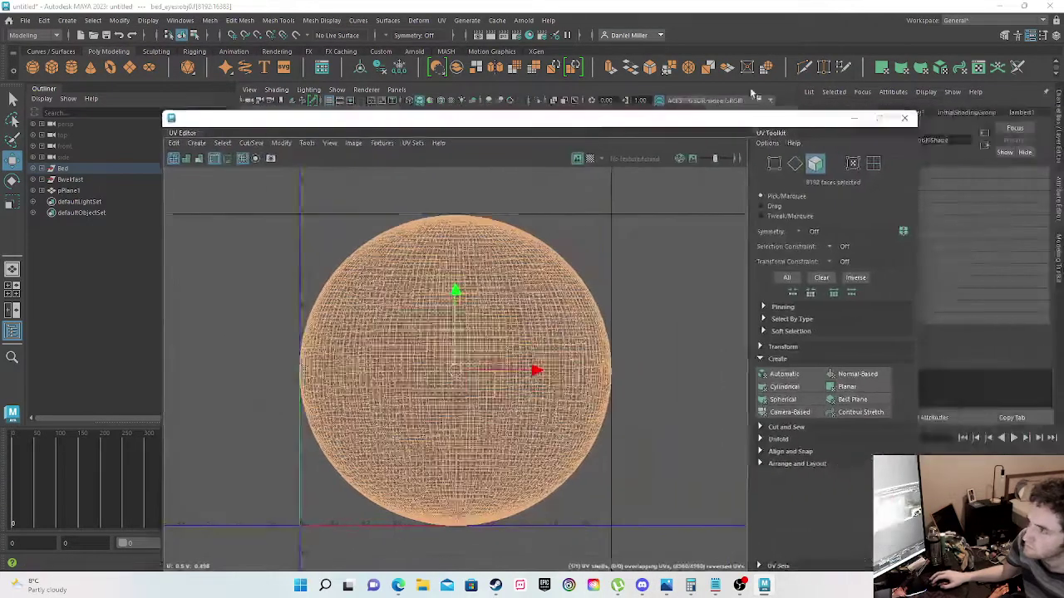
pyautogui.click(857, 118)
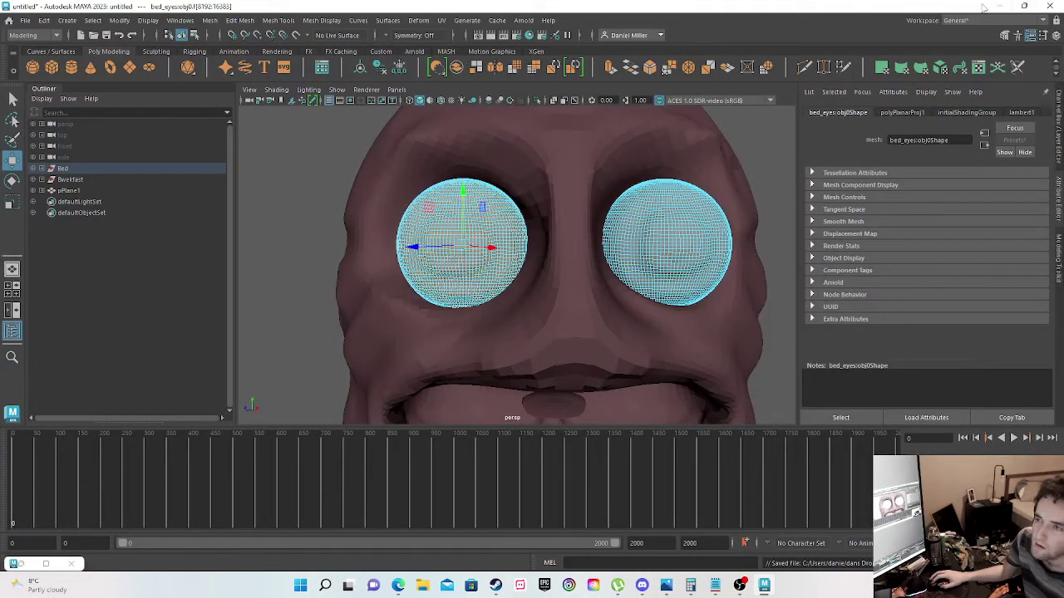
pyautogui.click(1002, 7)
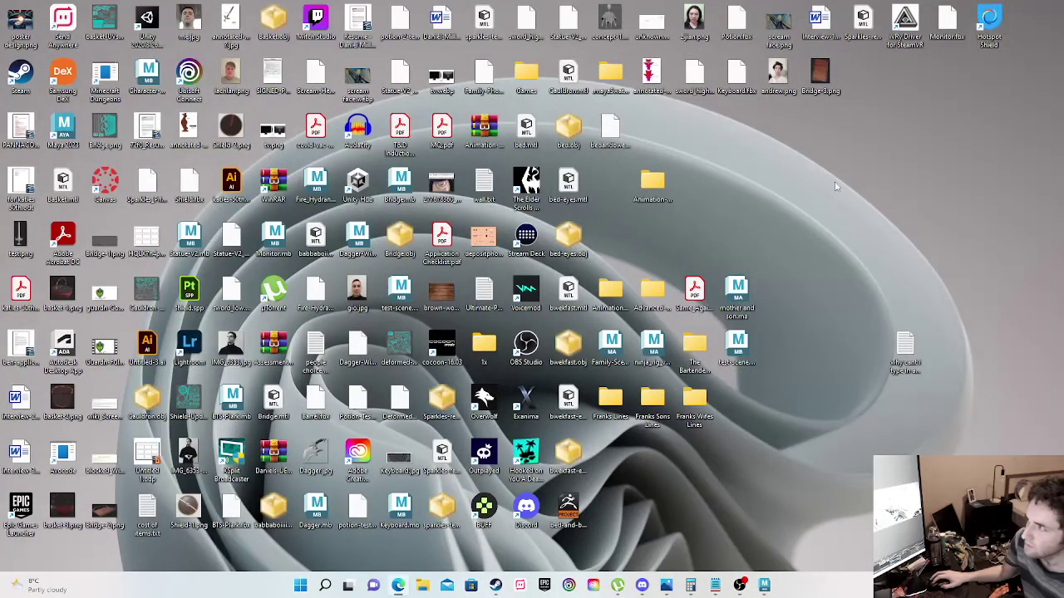
pyautogui.click(619, 135)
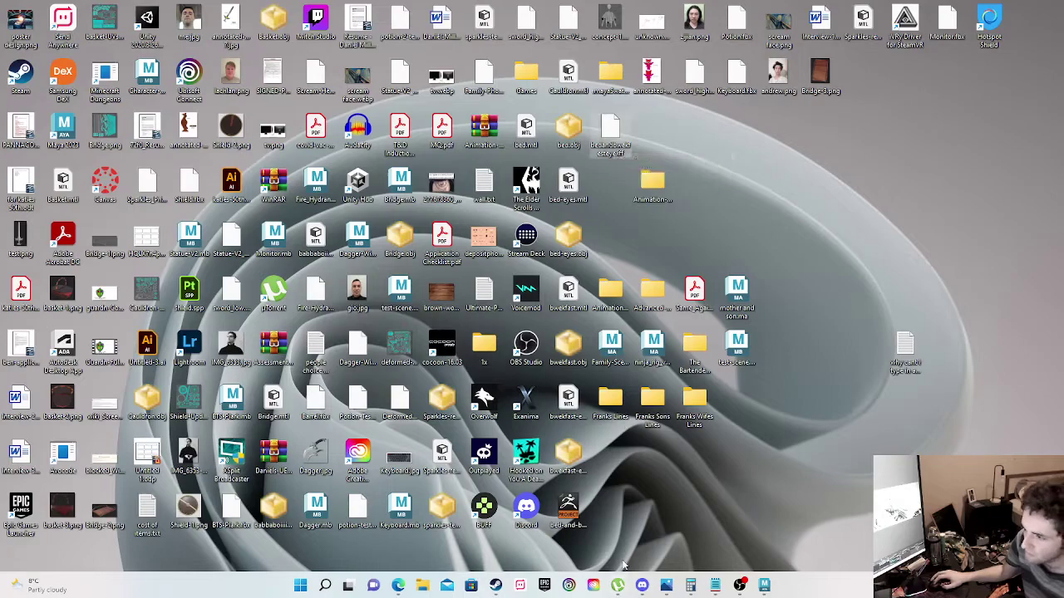
pyautogui.click(593, 585)
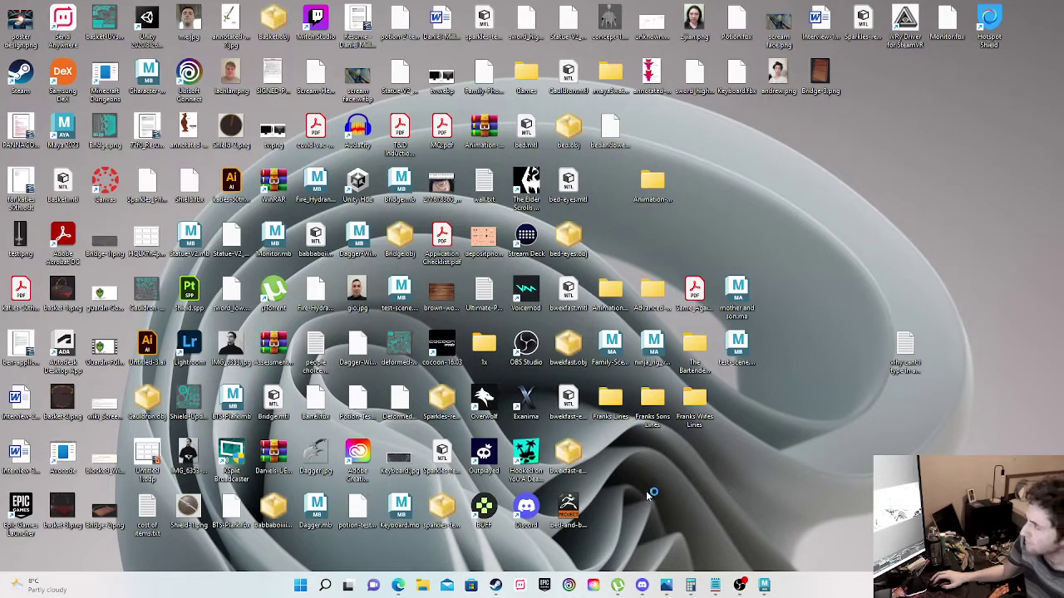
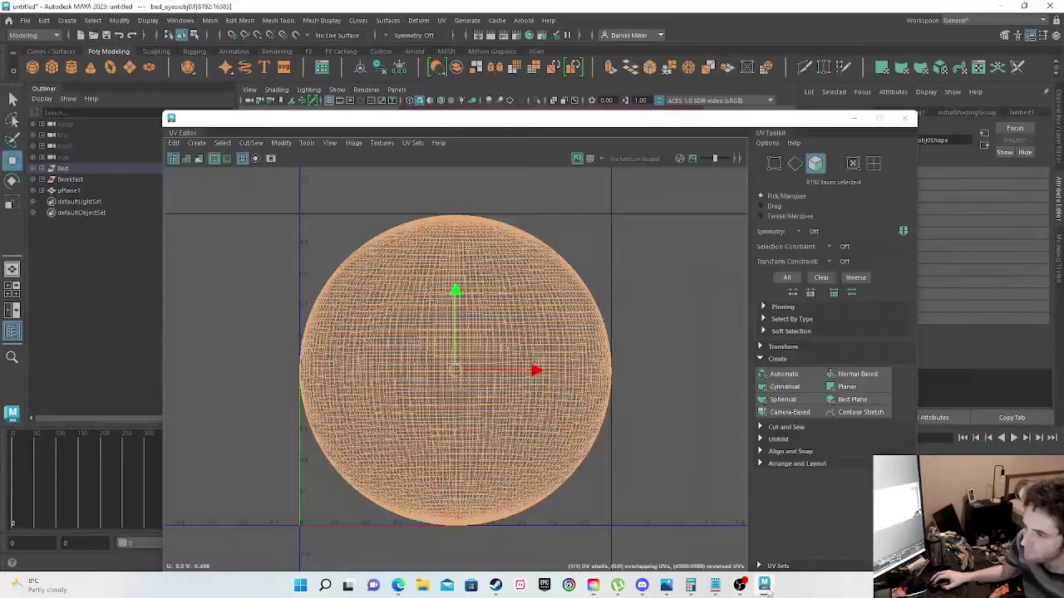
pyautogui.click(739, 586)
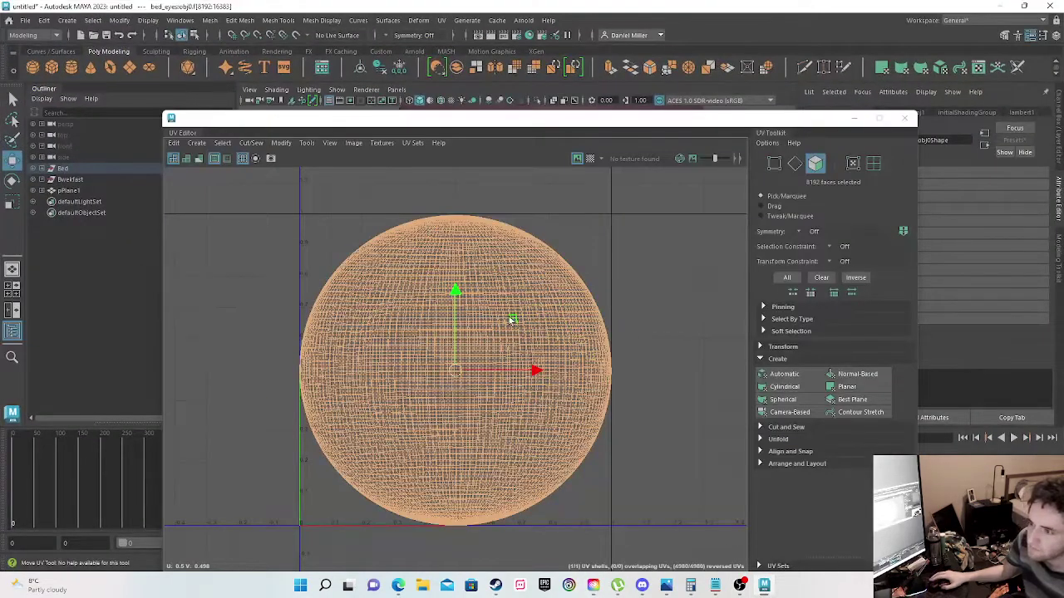
# Step: Close the UV Editor and clear the selection in the scene
pyautogui.click(904, 118)
pyautogui.scroll(-5, 465, 315)
pyautogui.click(419, 297)
pyautogui.moveTo(503, 256); pyautogui.dragTo(587, 234, button='right')
pyautogui.click(421, 271)
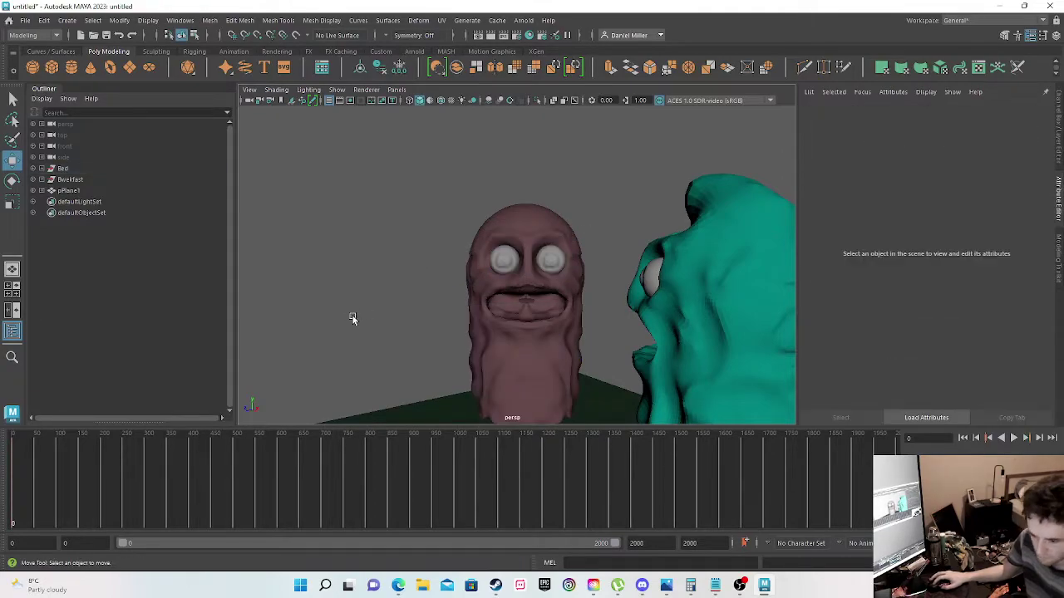
pyautogui.keyDown('alt'); pyautogui.moveTo(364, 324); pyautogui.dragTo(504, 335); pyautogui.keyUp('alt')
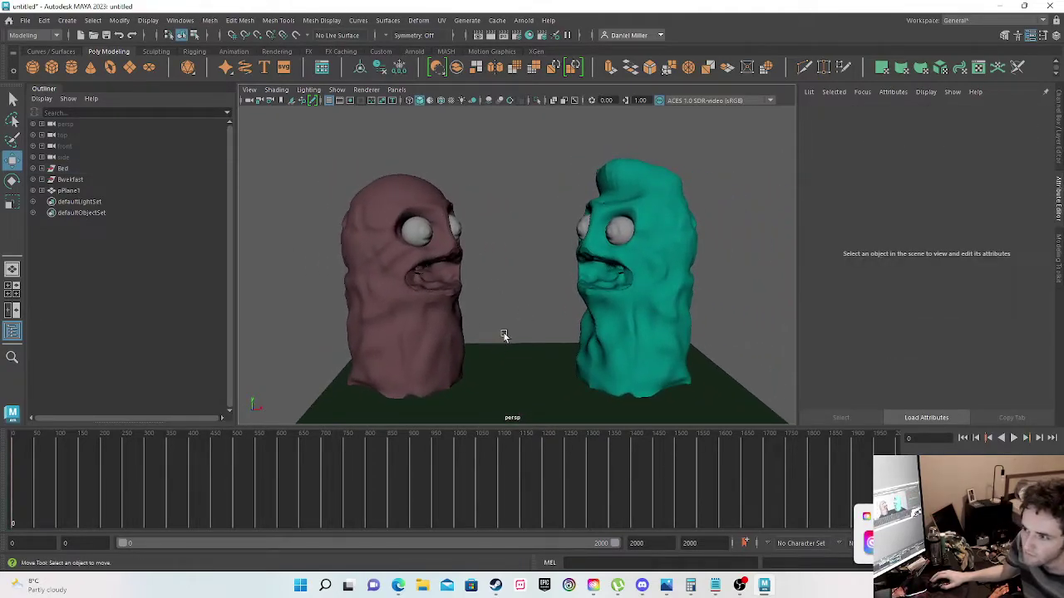
# Step: Duplicate the floor plane by pasting a copy and rotate it upright to about 87.9° around X
pyautogui.click(502, 378)
pyautogui.hotkey('ctrl', 'v')
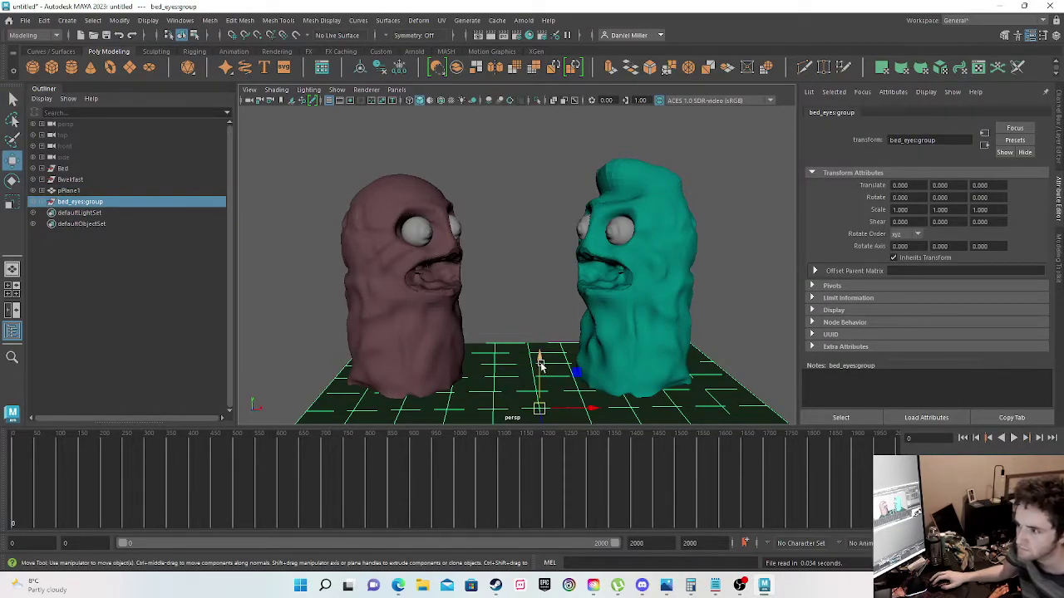
pyautogui.press('e')
pyautogui.moveTo(542, 362); pyautogui.dragTo(560, 448)
pyautogui.press('w')
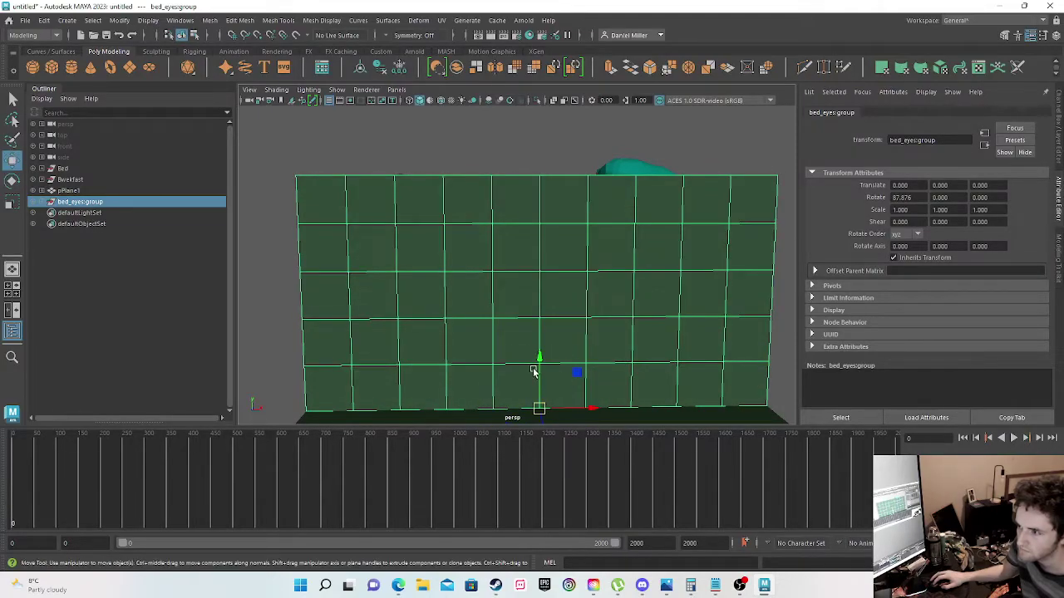
# Step: Move the upright plane behind the two characters as a back wall, at about Y 24.3 and Z -26.0
pyautogui.moveTo(539, 368); pyautogui.dragTo(510, 164)
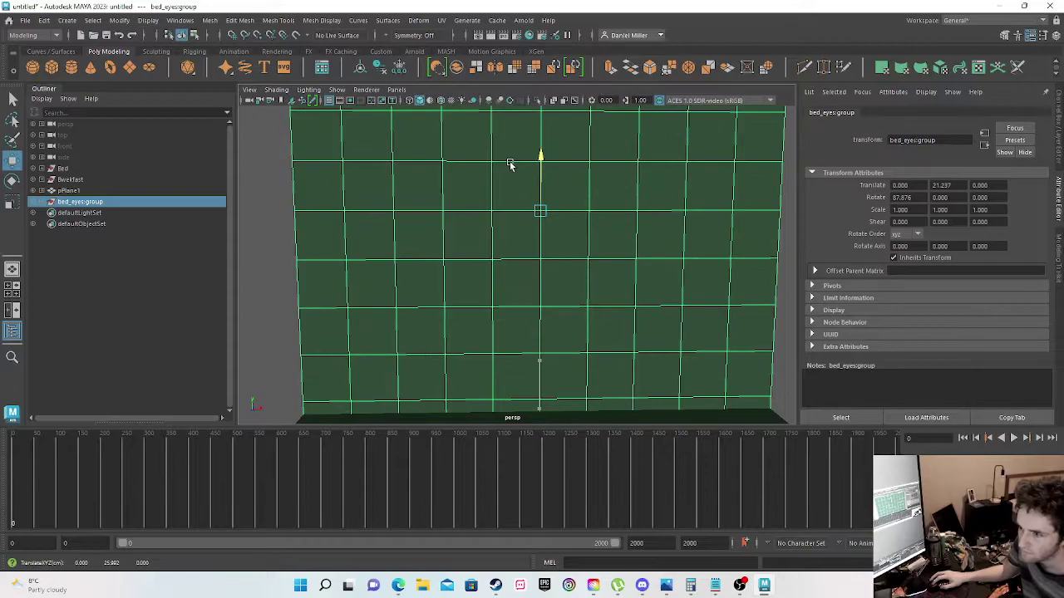
pyautogui.moveTo(545, 212); pyautogui.dragTo(535, 208)
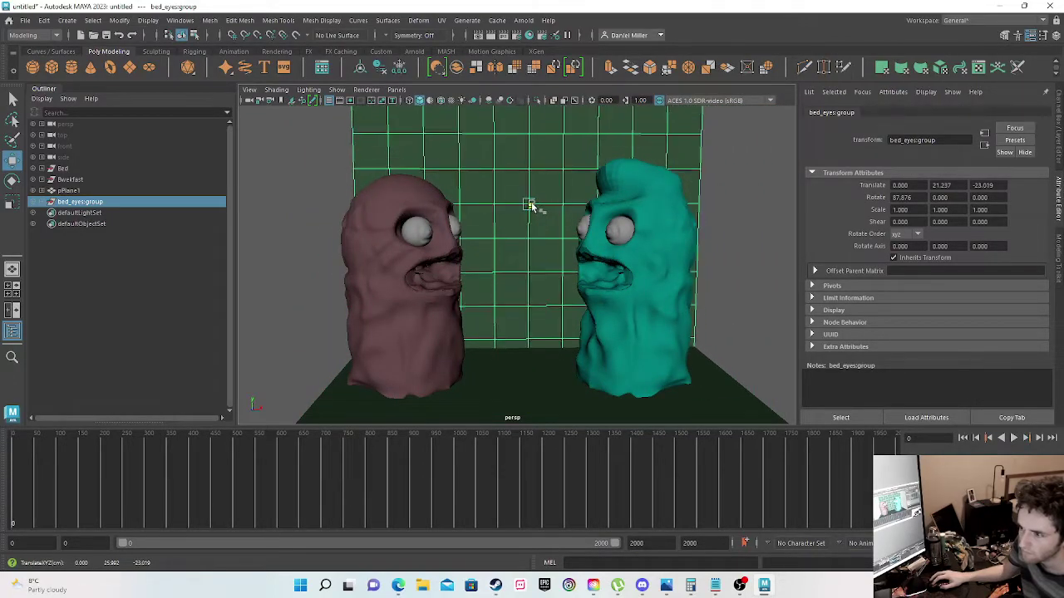
pyautogui.keyDown('alt'); pyautogui.moveTo(346, 316); pyautogui.dragTo(594, 285); pyautogui.keyUp('alt')
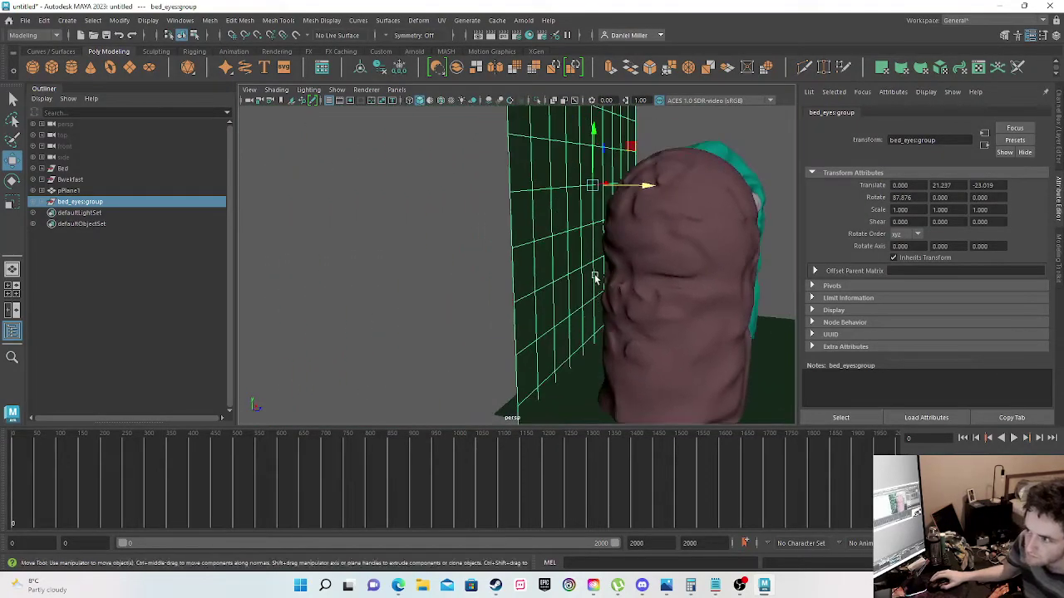
pyautogui.moveTo(646, 180); pyautogui.dragTo(622, 180)
pyautogui.moveTo(570, 157); pyautogui.dragTo(563, 136)
pyautogui.keyDown('alt'); pyautogui.moveTo(586, 287); pyautogui.dragTo(492, 288); pyautogui.keyUp('alt')
pyautogui.keyDown('alt'); pyautogui.moveTo(570, 281); pyautogui.dragTo(656, 278); pyautogui.keyUp('alt')
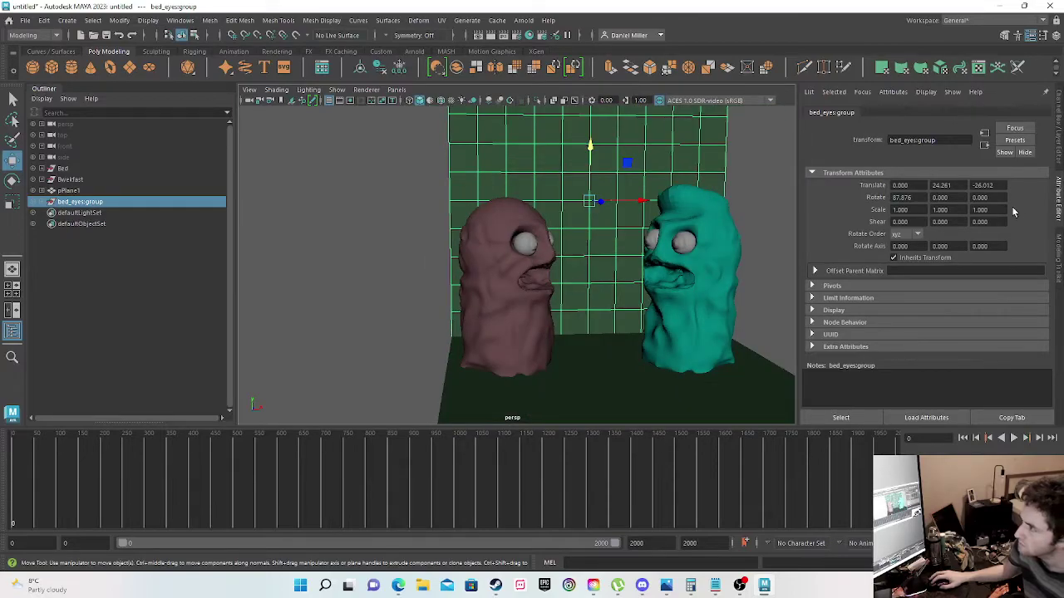
# Step: Assign a new Ocean Shader material to the back wall plane
pyautogui.rightClick(535, 183)
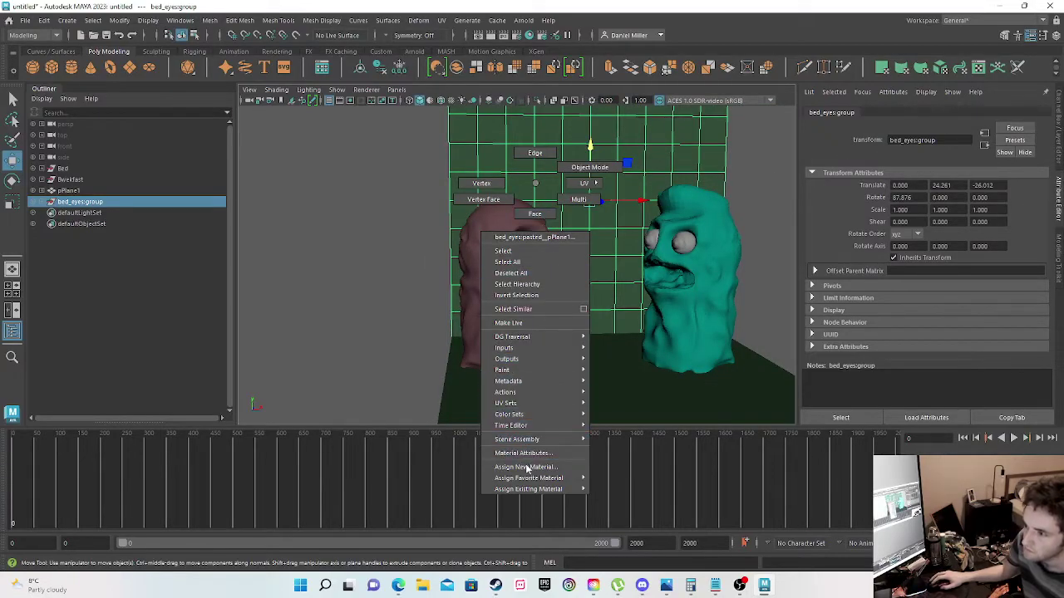
pyautogui.click(528, 468)
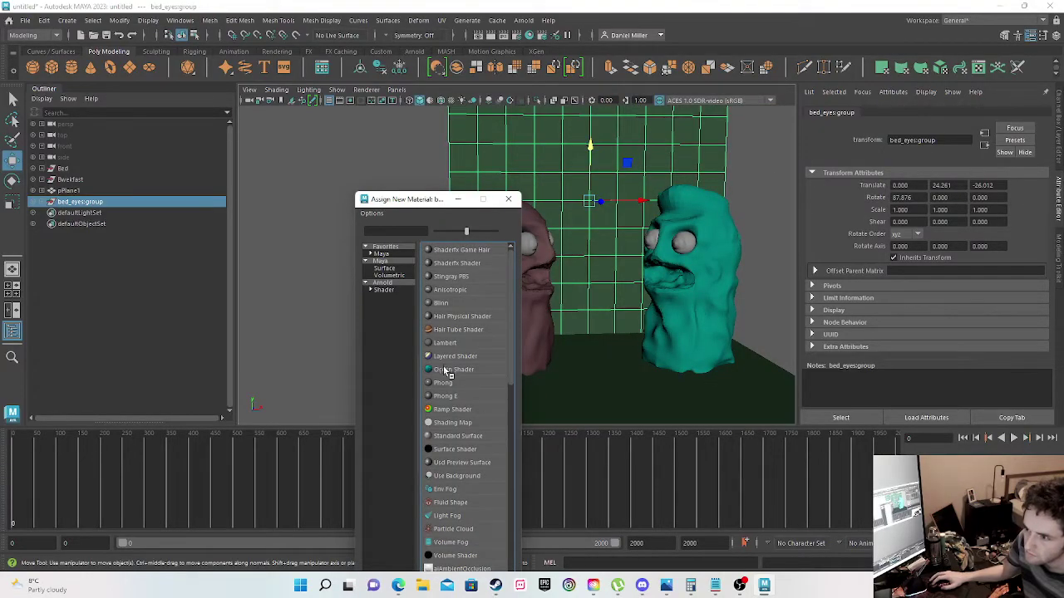
pyautogui.click(454, 370)
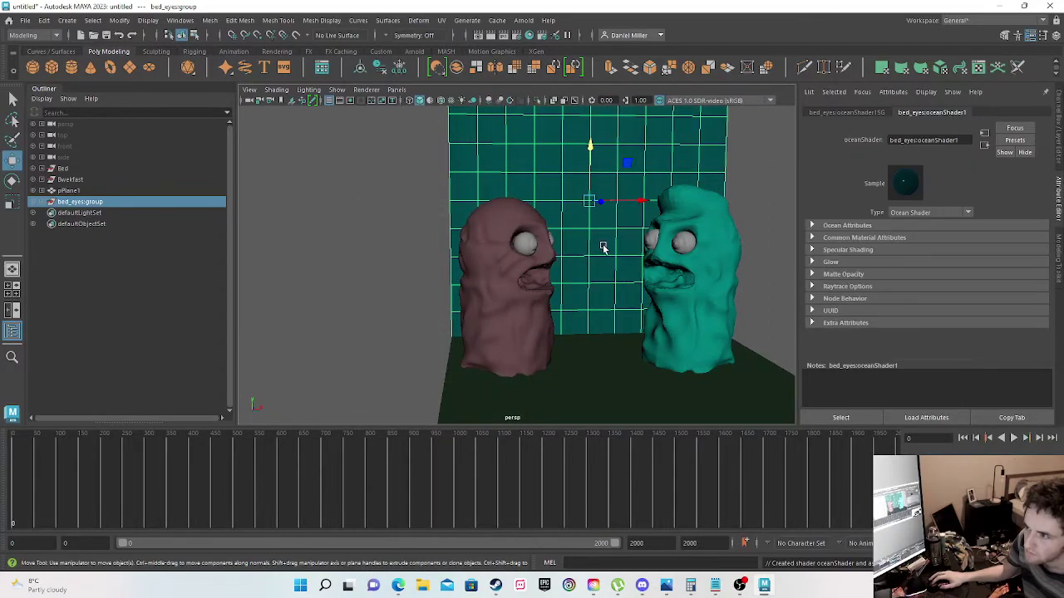
pyautogui.scroll(-4, 635, 249)
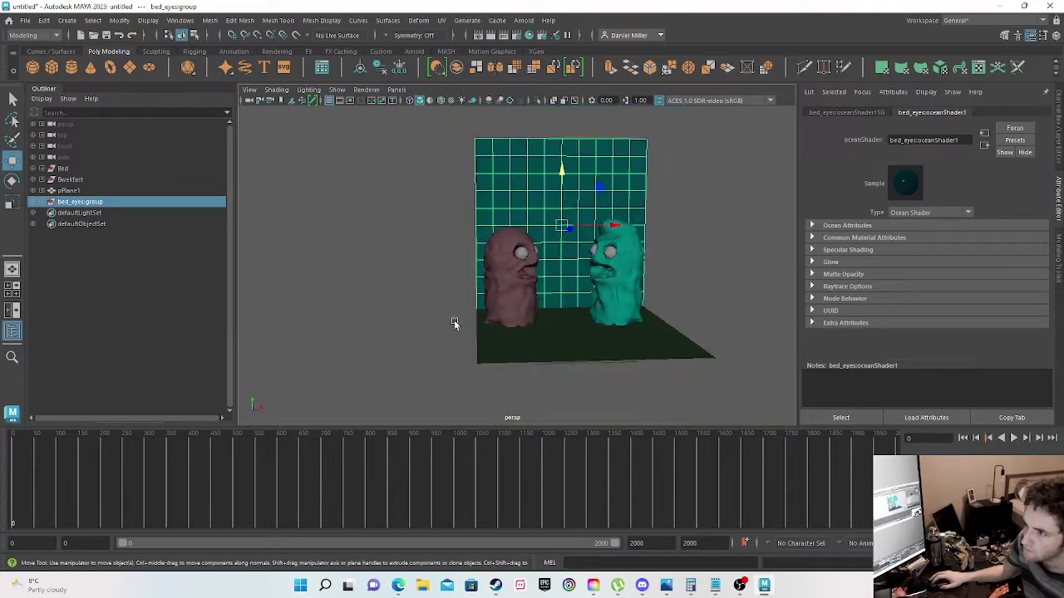
pyautogui.click(410, 289)
# Step: Paste a copy of the back wall and rotate it to about 267° around Y as a side wall
pyautogui.keyDown('alt'); pyautogui.moveTo(617, 252); pyautogui.dragTo(612, 256, button='middle'); pyautogui.keyUp('alt')
pyautogui.keyDown('alt'); pyautogui.moveTo(611, 253); pyautogui.dragTo(506, 311); pyautogui.keyUp('alt')
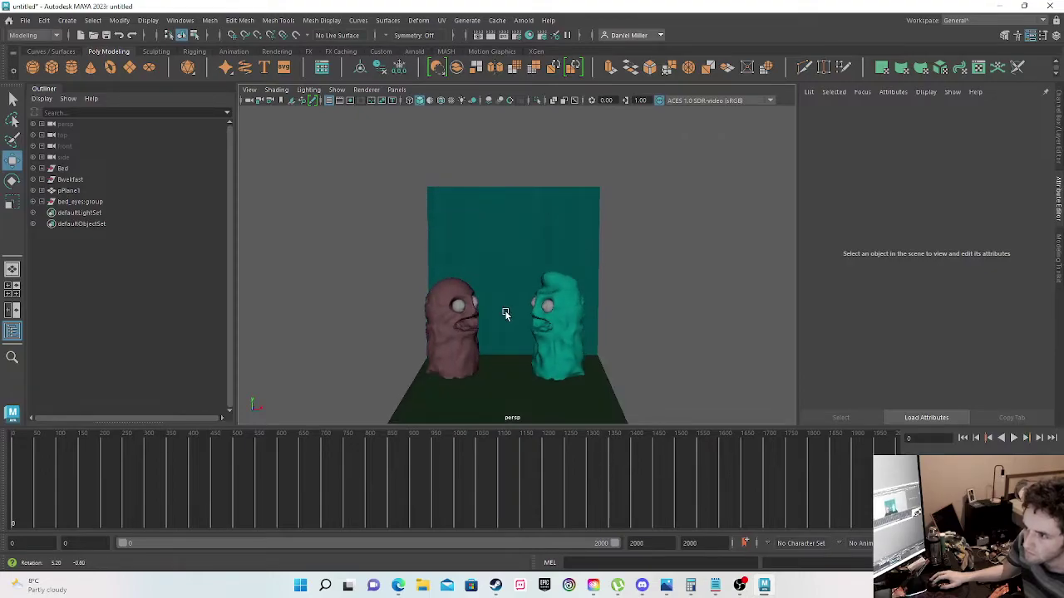
pyautogui.click(508, 309)
pyautogui.hotkey('ctrl', 'v')
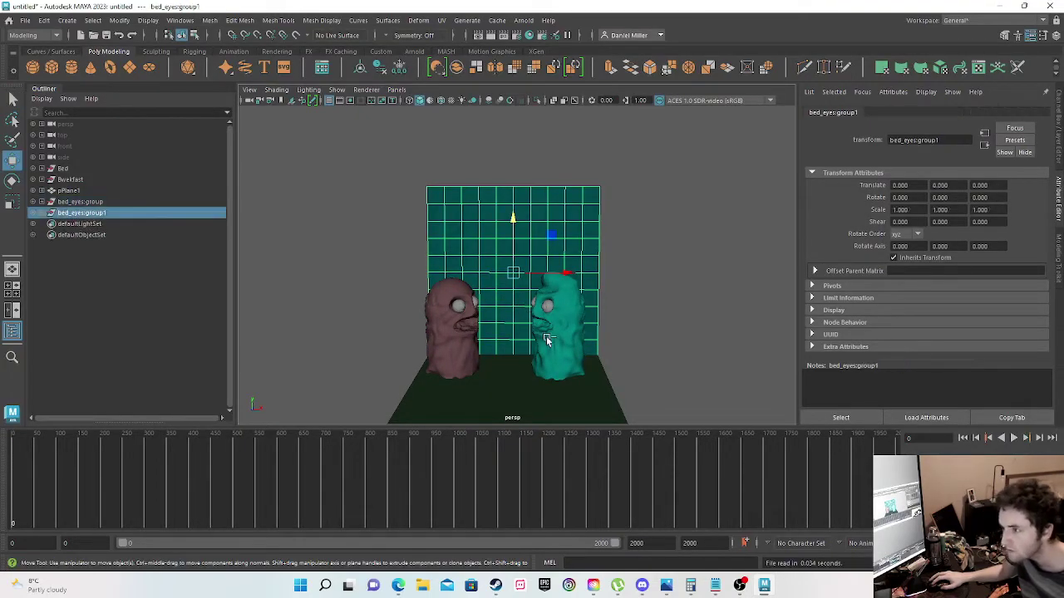
pyautogui.press('e')
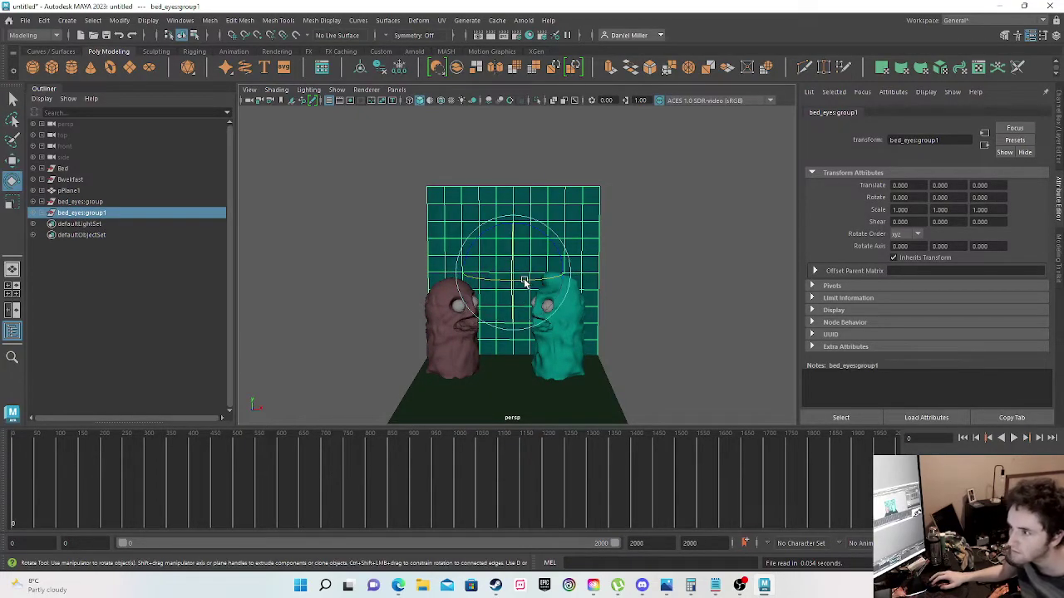
pyautogui.moveTo(523, 283); pyautogui.dragTo(465, 288)
# Step: Place the side wall beside the teal character at about X 26.2 and Z 26.1, and slightly adjust its rotation
pyautogui.press('w')
pyautogui.moveTo(534, 274); pyautogui.dragTo(602, 285)
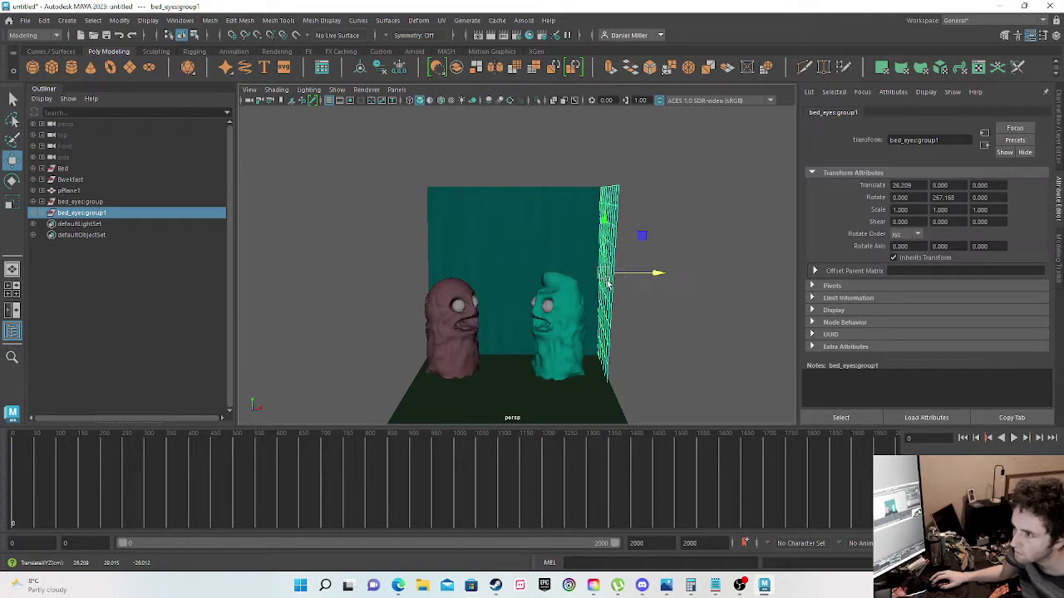
pyautogui.keyDown('alt'); pyautogui.moveTo(367, 302); pyautogui.dragTo(520, 292); pyautogui.keyUp('alt')
pyautogui.moveTo(574, 243); pyautogui.dragTo(652, 247)
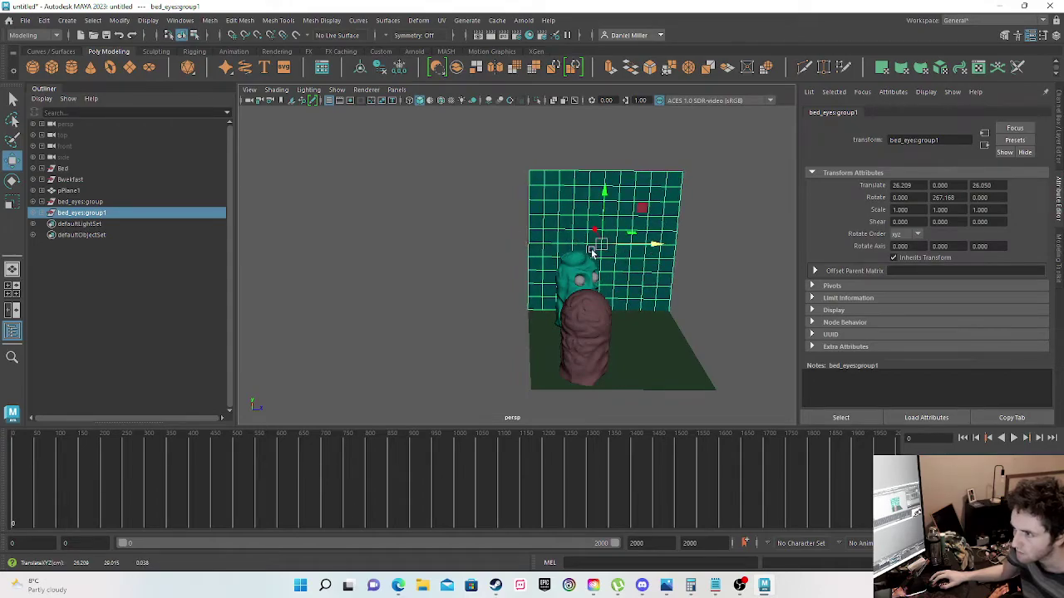
pyautogui.press('e')
pyautogui.moveTo(592, 258); pyautogui.dragTo(583, 259)
pyautogui.click(722, 298)
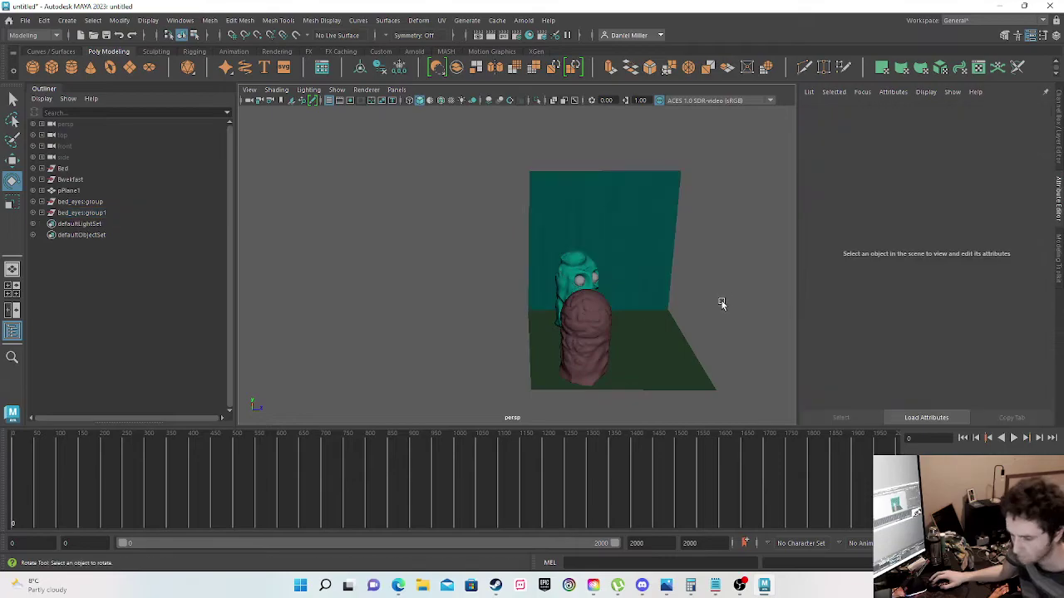
# Step: Shift the side wall beside the teal character slightly inward to meet the back wall's edge
pyautogui.keyDown('alt'); pyautogui.moveTo(713, 306); pyautogui.dragTo(596, 288); pyautogui.keyUp('alt')
pyautogui.click(612, 278)
pyautogui.press('w')
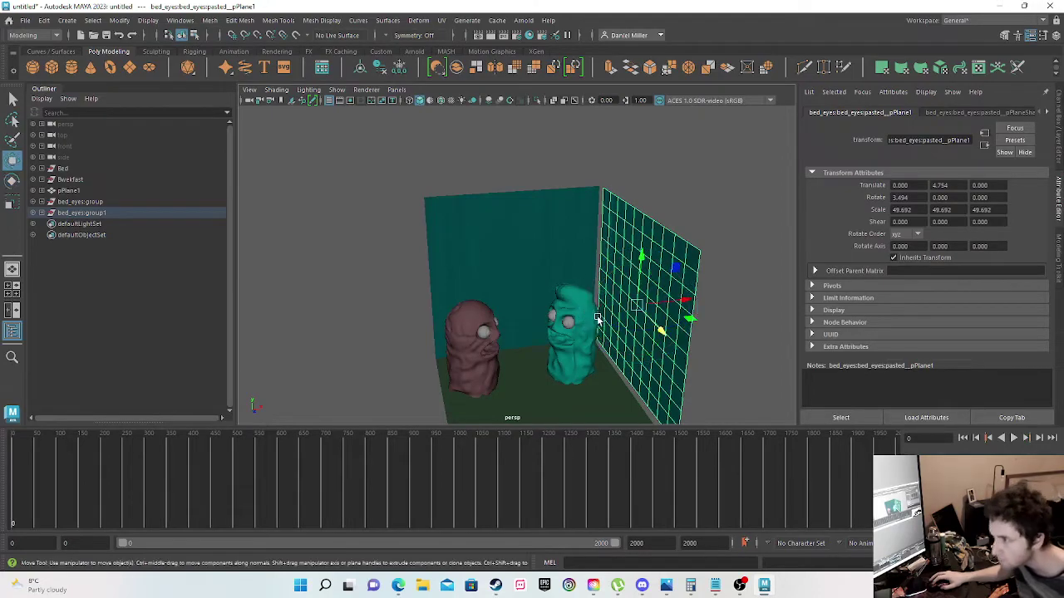
pyautogui.moveTo(652, 309); pyautogui.dragTo(659, 304)
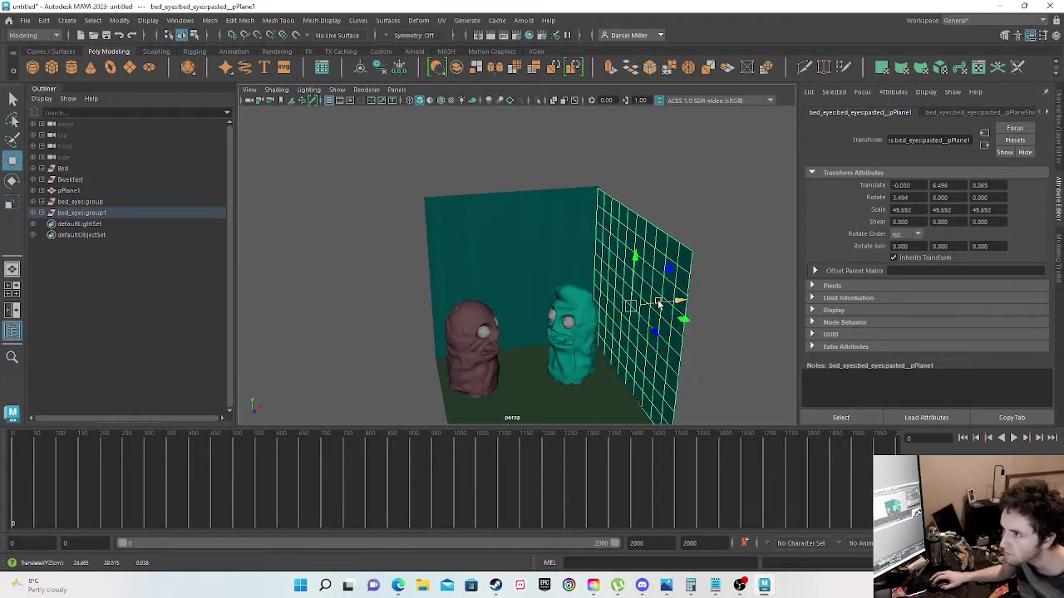
# Step: Duplicate the side wall onto the opposite side at about X -48.7, rotating the copy about -0.7° around Z
pyautogui.hotkey('ctrl', 'd')
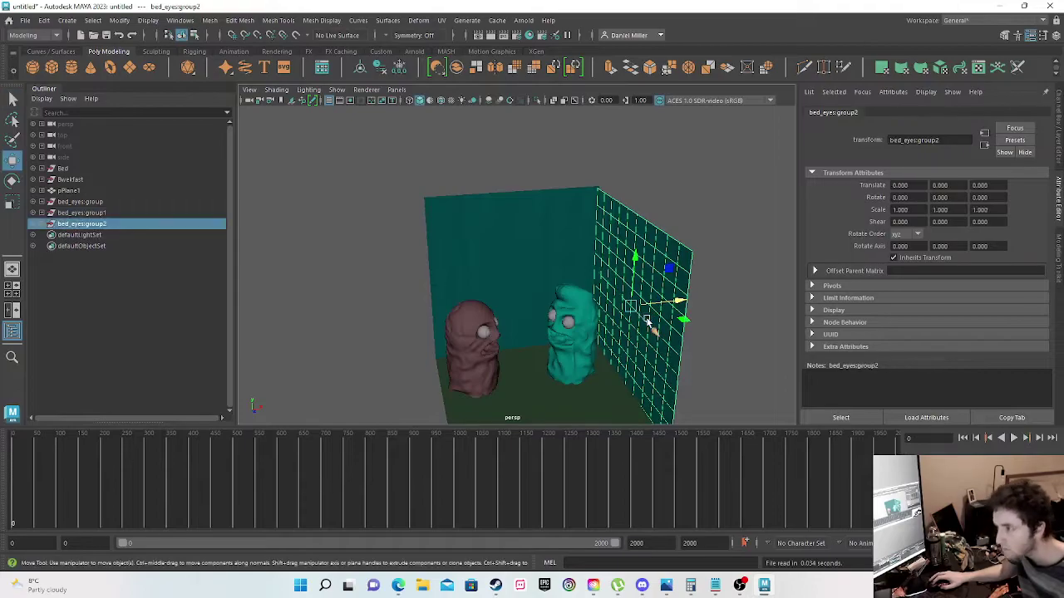
pyautogui.moveTo(669, 307); pyautogui.dragTo(459, 357)
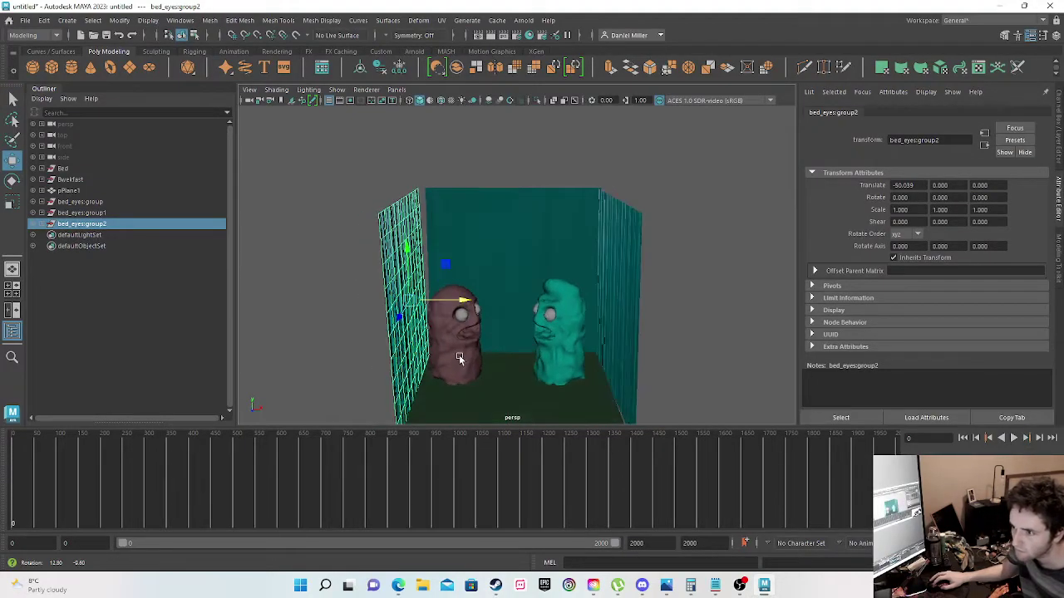
pyautogui.press('e')
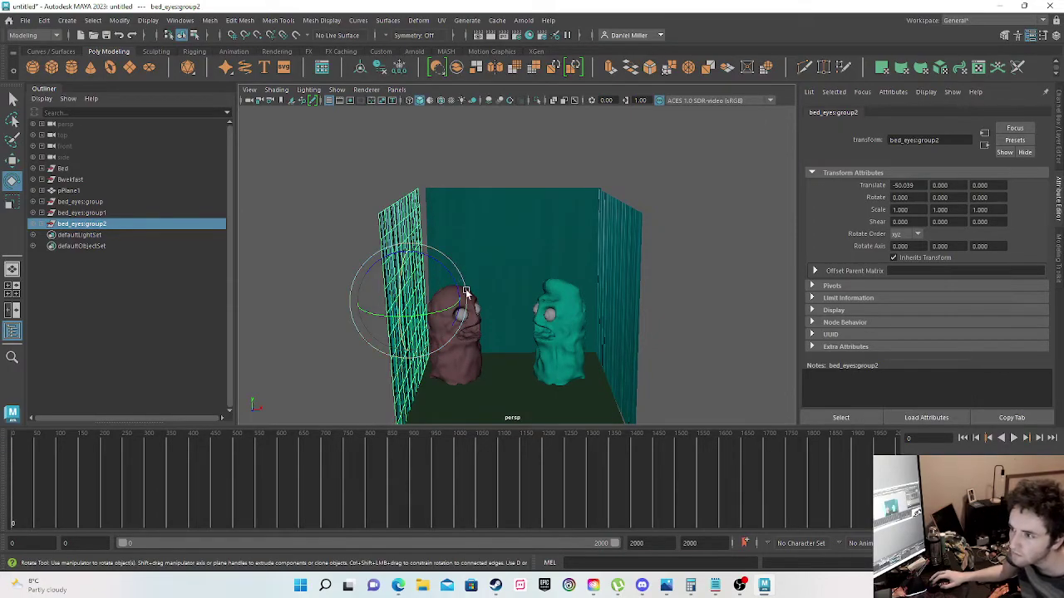
pyautogui.moveTo(462, 295)
pyautogui.mouseDown()
pyautogui.moveTo(447, 268)
pyautogui.moveTo(453, 303)
pyautogui.moveTo(443, 270)
pyautogui.moveTo(447, 305)
pyautogui.mouseUp()
pyautogui.press('w')
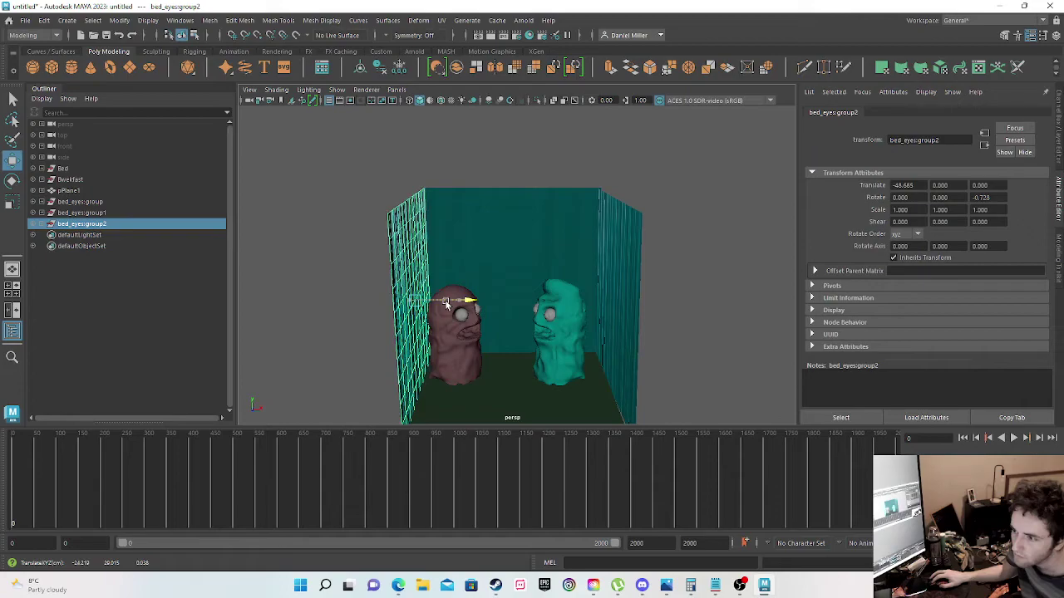
pyautogui.click(335, 348)
# Step: Assign a new aiStandardSurface material to the back wall and both side walls
pyautogui.keyDown('alt'); pyautogui.moveTo(430, 355); pyautogui.dragTo(435, 322); pyautogui.keyUp('alt')
pyautogui.scroll(5, 438, 318)
pyautogui.scroll(-5, 441, 309)
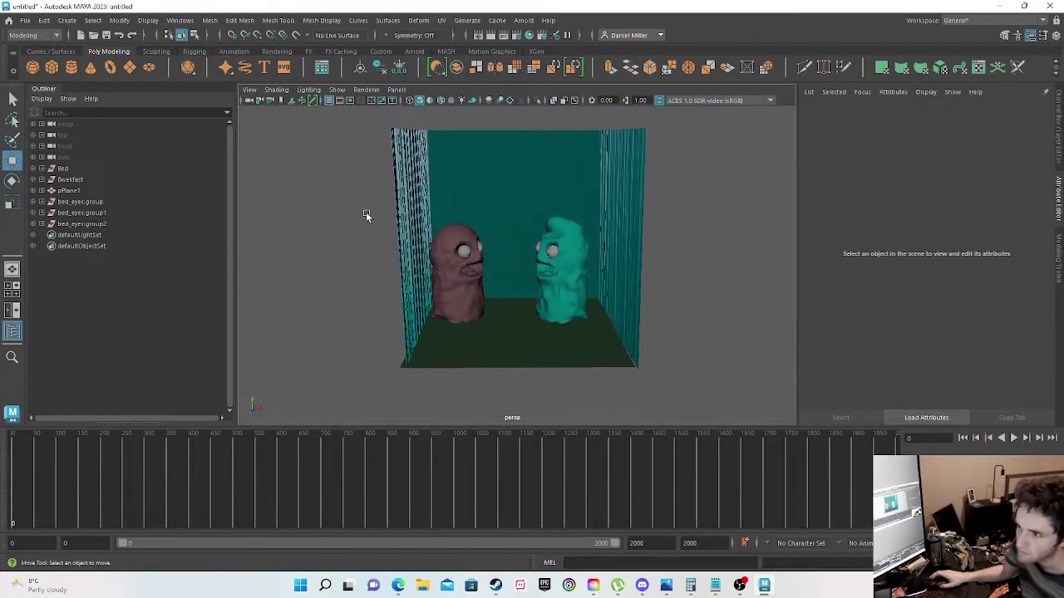
pyautogui.click(407, 218)
pyautogui.keyDown('shift'); pyautogui.click(632, 231); pyautogui.keyUp('shift')
pyautogui.keyDown('shift'); pyautogui.click(509, 185); pyautogui.keyUp('shift')
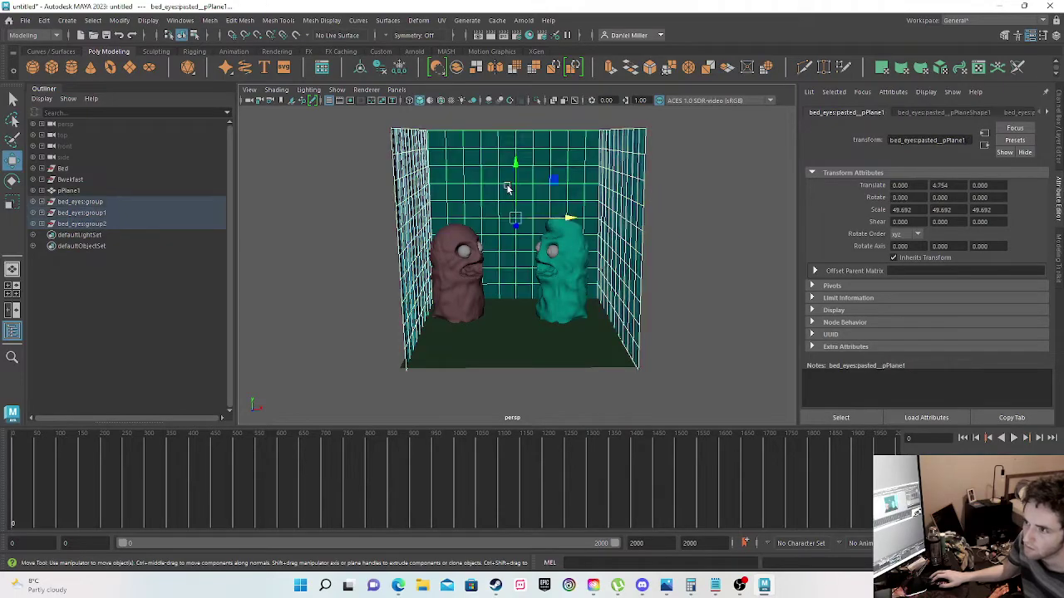
pyautogui.moveTo(470, 190); pyautogui.dragTo(470, 472, button='right')
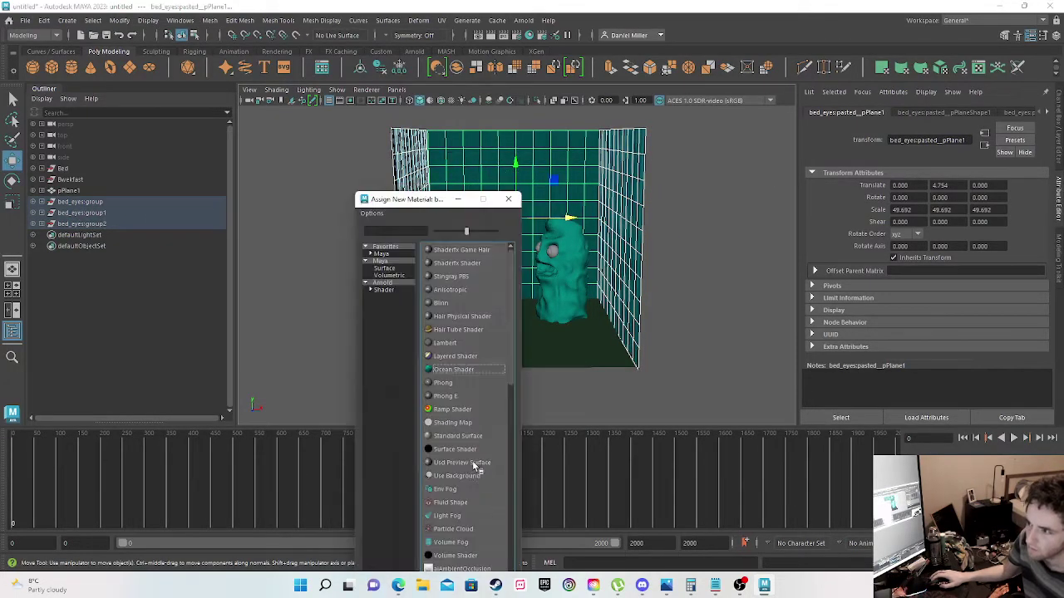
pyautogui.click(390, 286)
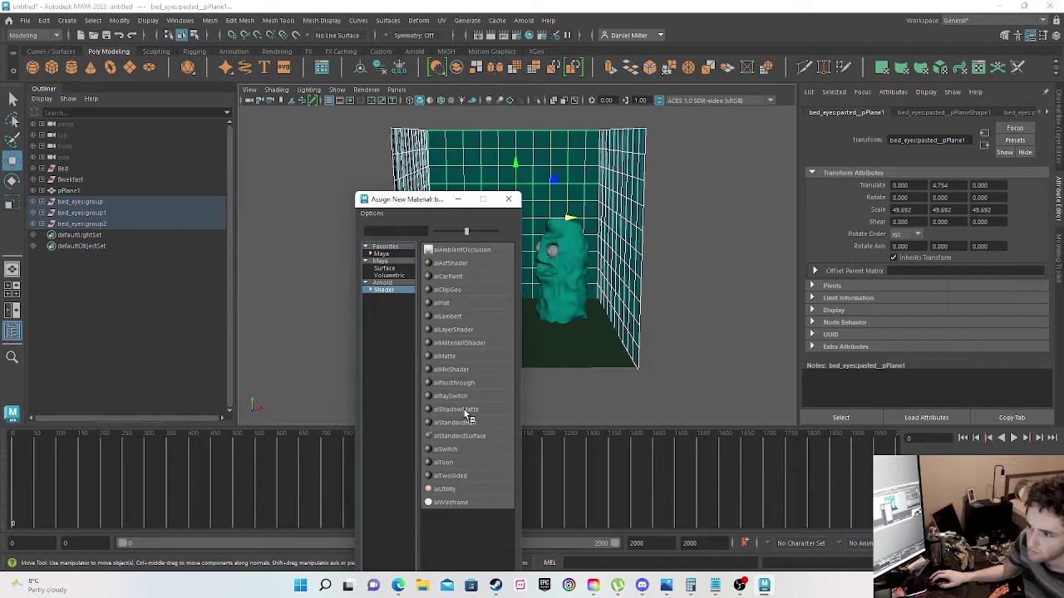
pyautogui.click(459, 435)
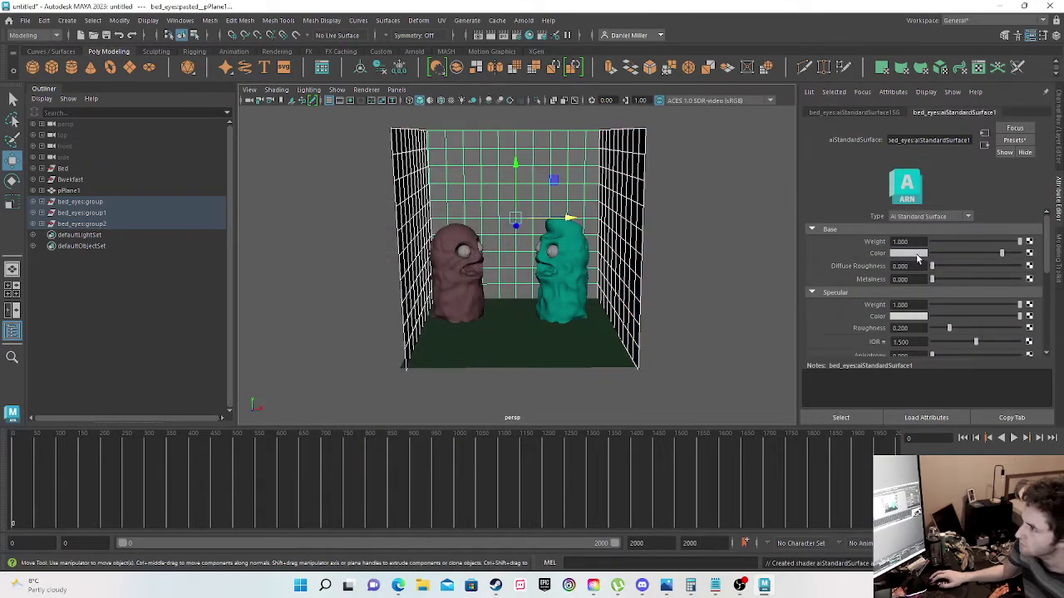
# Step: Set the wall material's base color to blue and deselect the walls
pyautogui.click(915, 254)
pyautogui.click(921, 221)
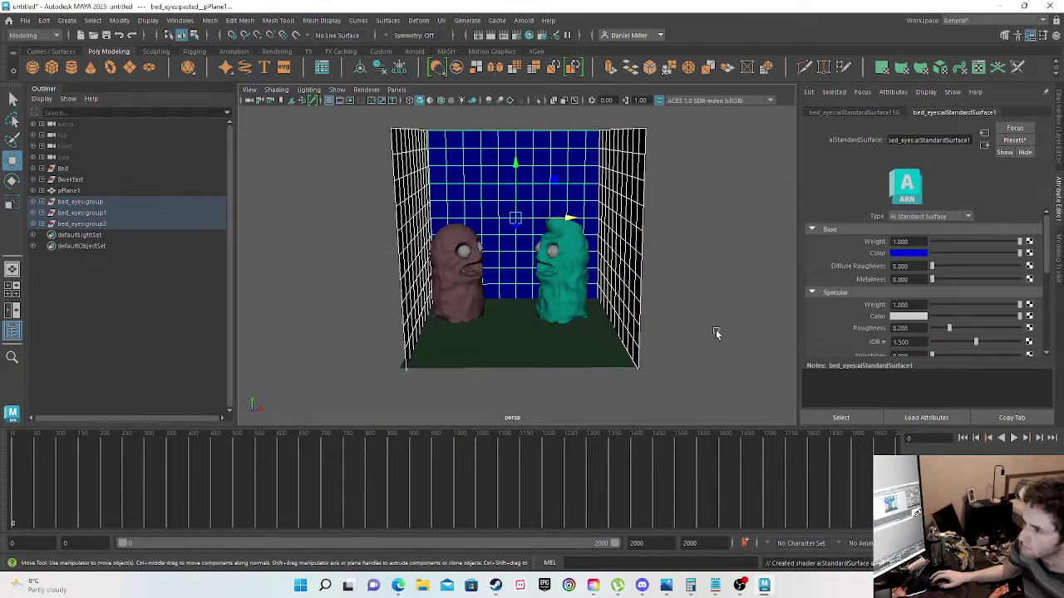
pyautogui.click(713, 328)
# Step: Move the whole maroon character group slightly inward toward the teal character, away from the side wall, then deselect it
pyautogui.scroll(3, 533, 267)
pyautogui.scroll(3, 524, 260)
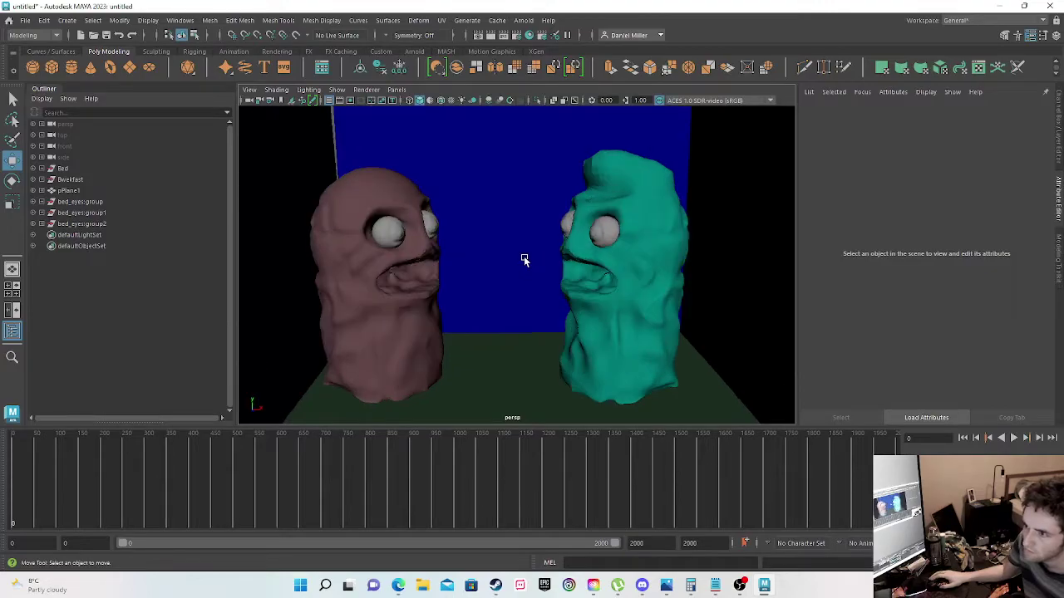
pyautogui.keyDown('alt'); pyautogui.moveTo(527, 242); pyautogui.dragTo(523, 255); pyautogui.keyUp('alt')
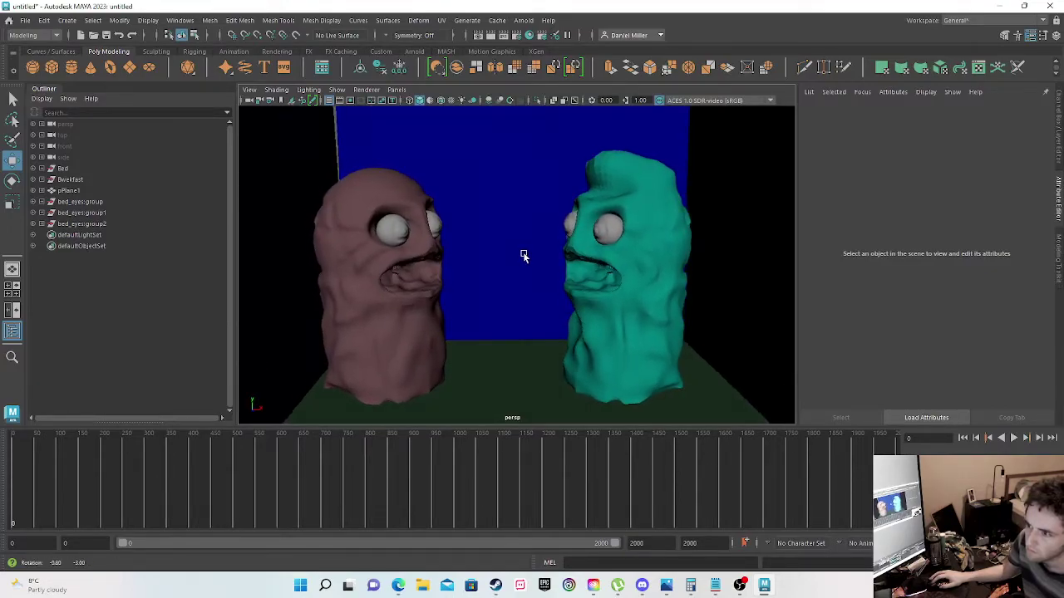
pyautogui.keyDown('alt'); pyautogui.moveTo(439, 237); pyautogui.dragTo(439, 227); pyautogui.keyUp('alt')
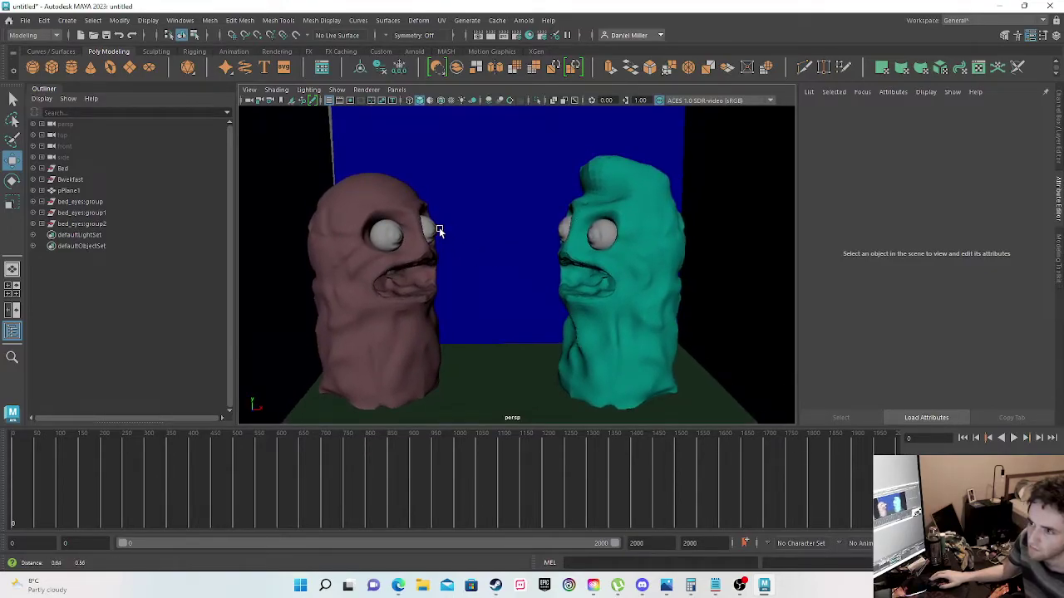
pyautogui.click(304, 158)
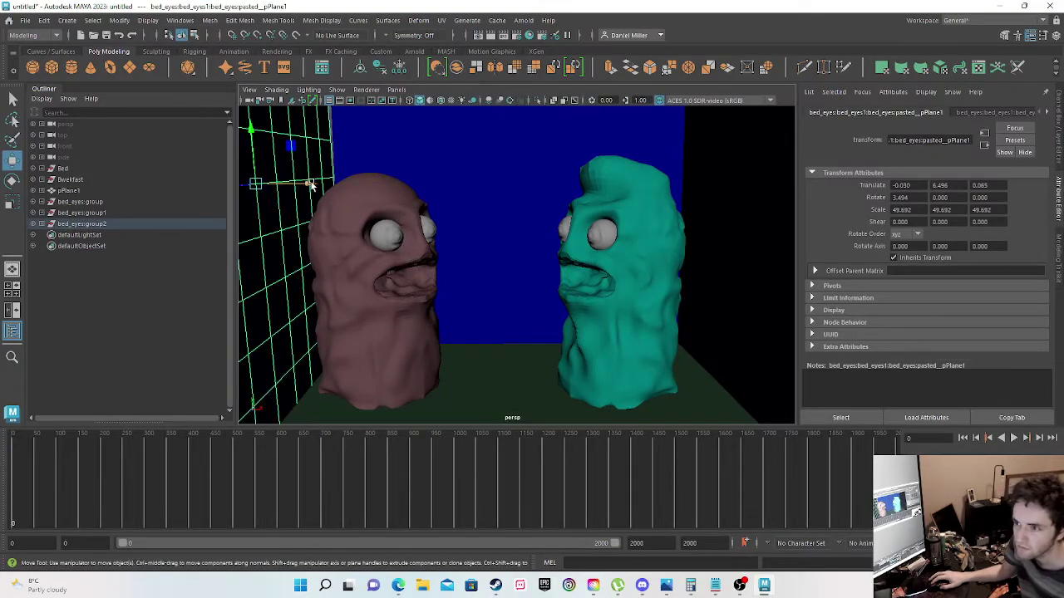
pyautogui.click(360, 317)
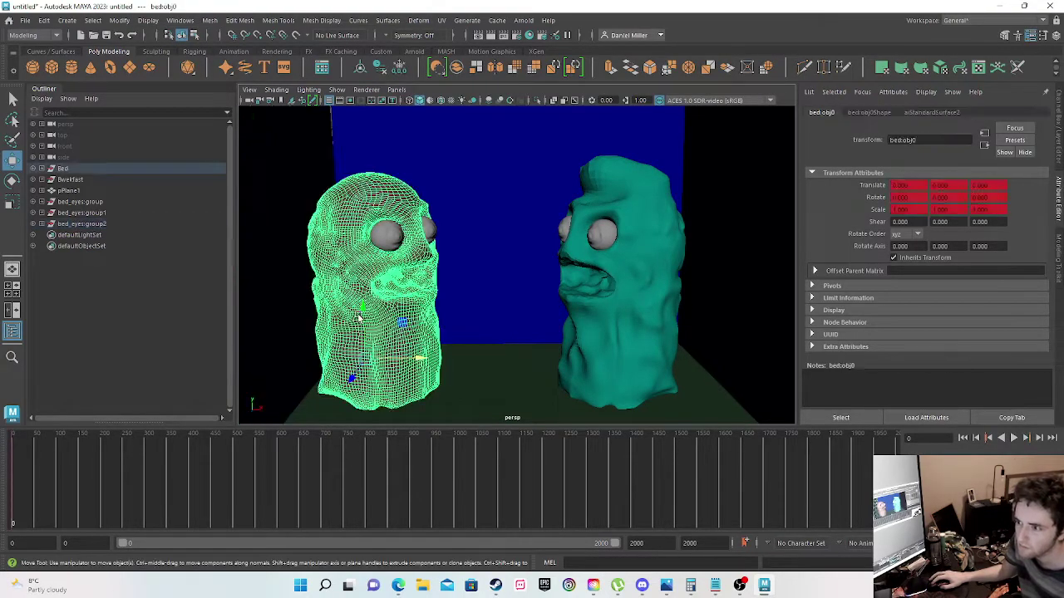
pyautogui.press('Return')
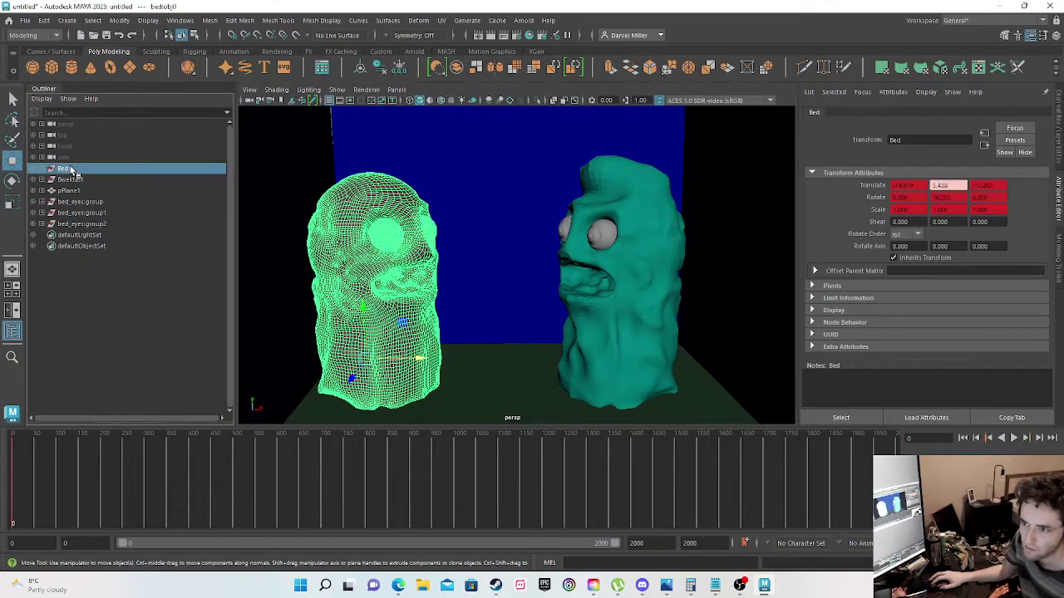
pyautogui.moveTo(412, 359); pyautogui.dragTo(429, 358)
pyautogui.click(534, 377)
pyautogui.scroll(-5, 489, 347)
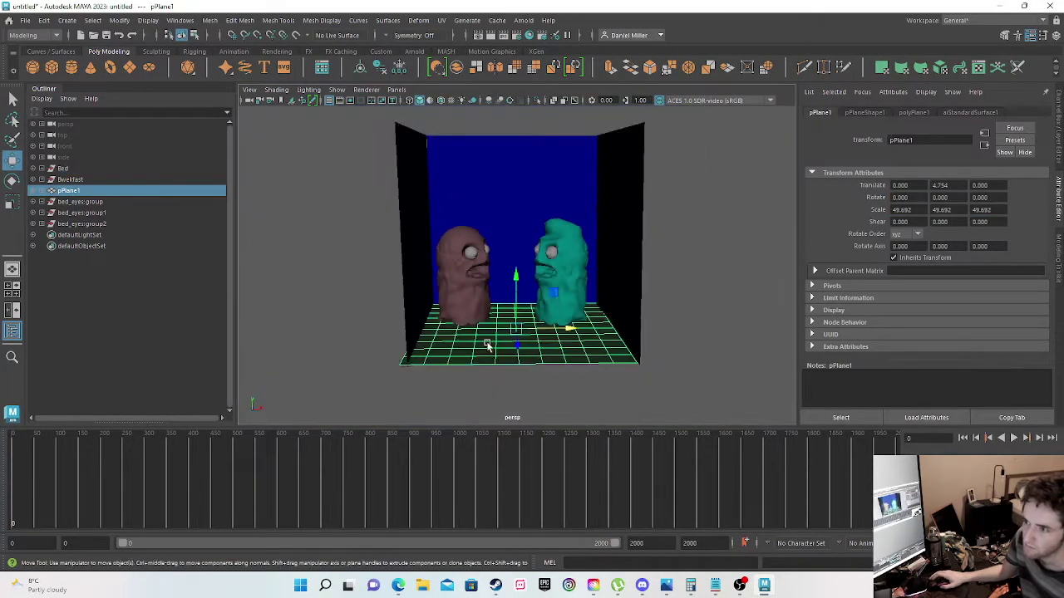
pyautogui.click(360, 276)
pyautogui.scroll(3, 461, 281)
pyautogui.scroll(3, 463, 281)
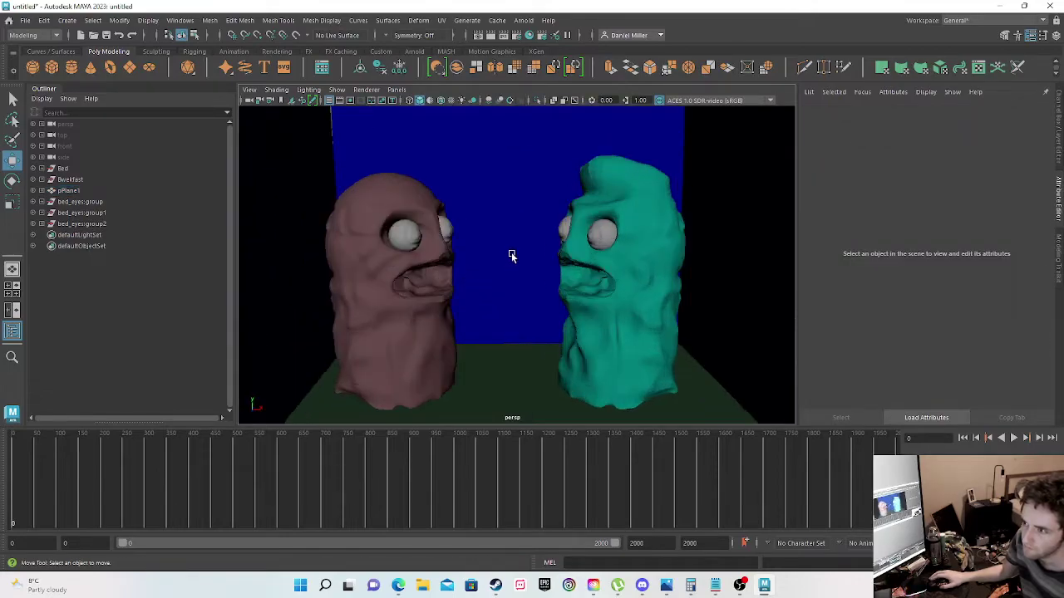
pyautogui.keyDown('alt'); pyautogui.moveTo(496, 249); pyautogui.dragTo(497, 232, button='middle'); pyautogui.keyUp('alt')
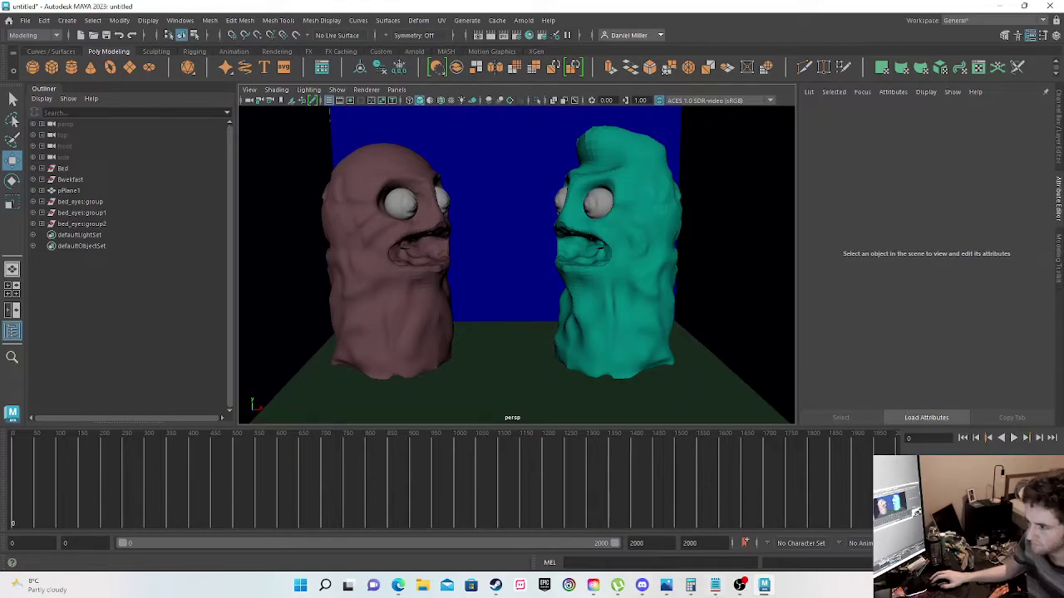
# Step: Launch Illustrator from Creative Cloud Desktop and return to the Maya scene while it loads
pyautogui.click(595, 586)
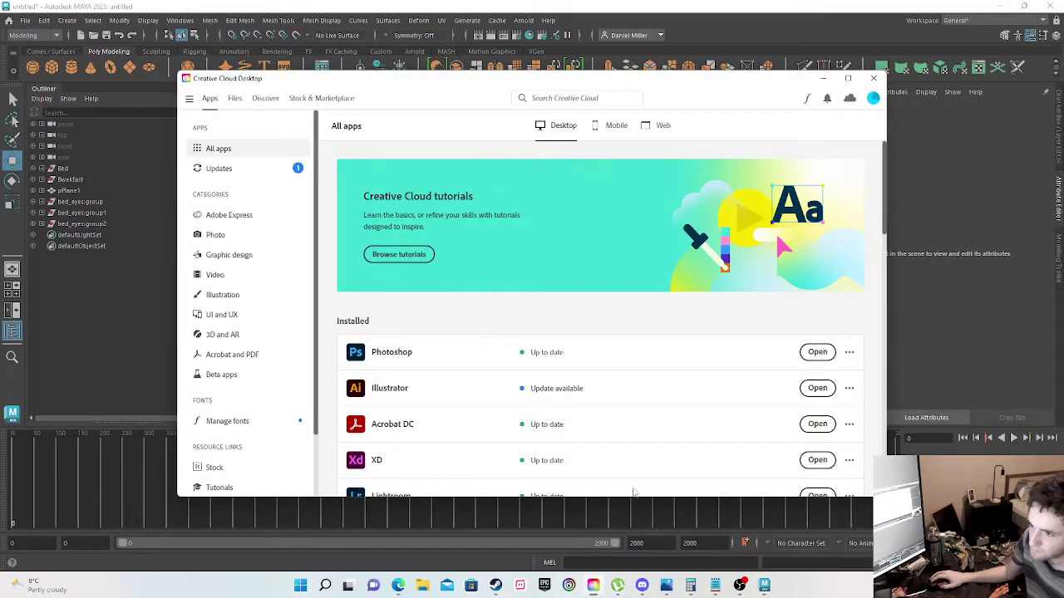
pyautogui.click(808, 394)
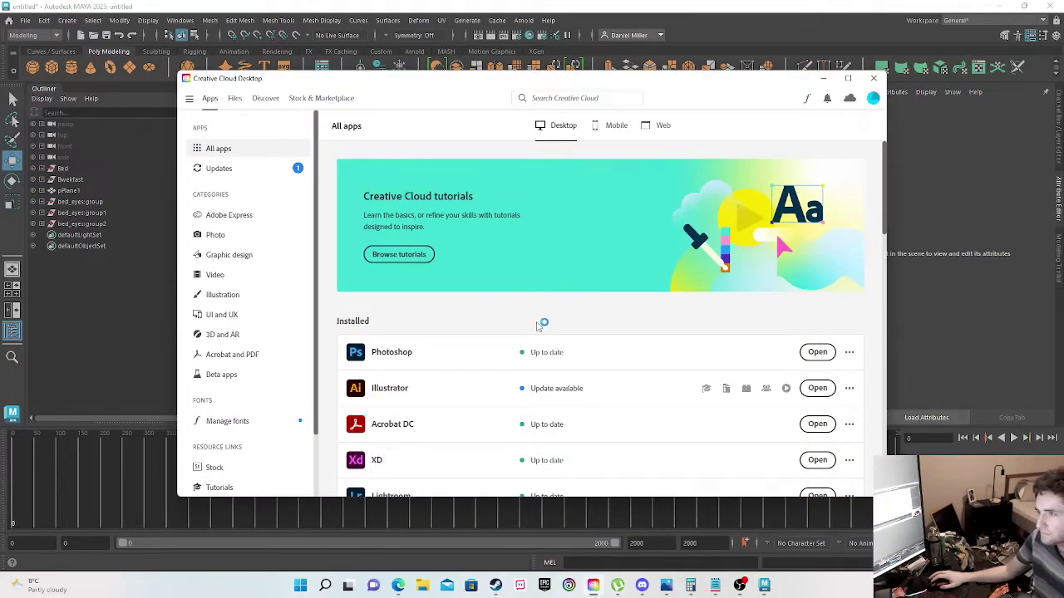
pyautogui.click(823, 78)
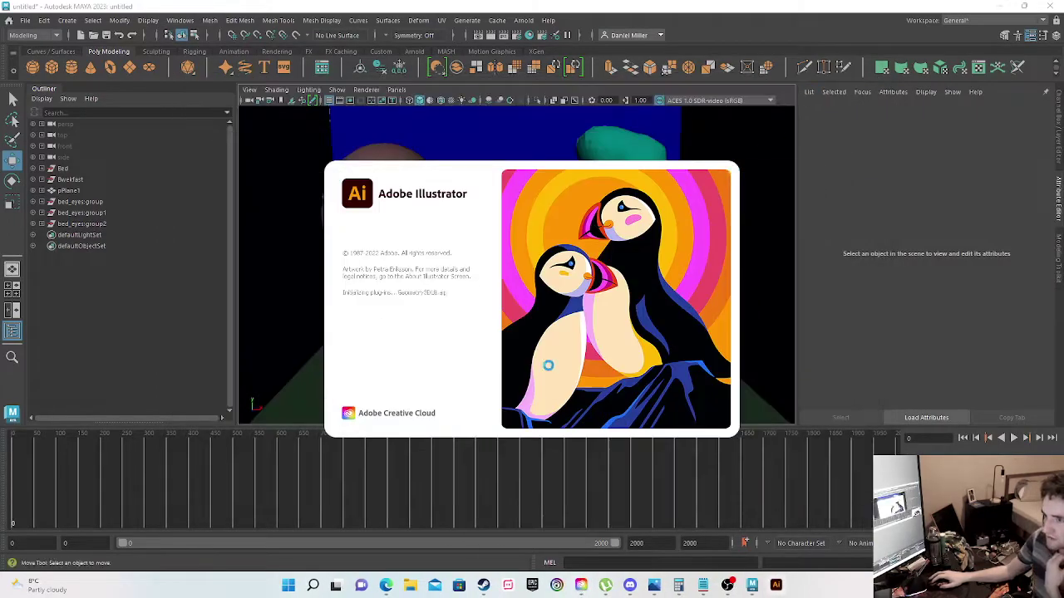
pyautogui.click(459, 4)
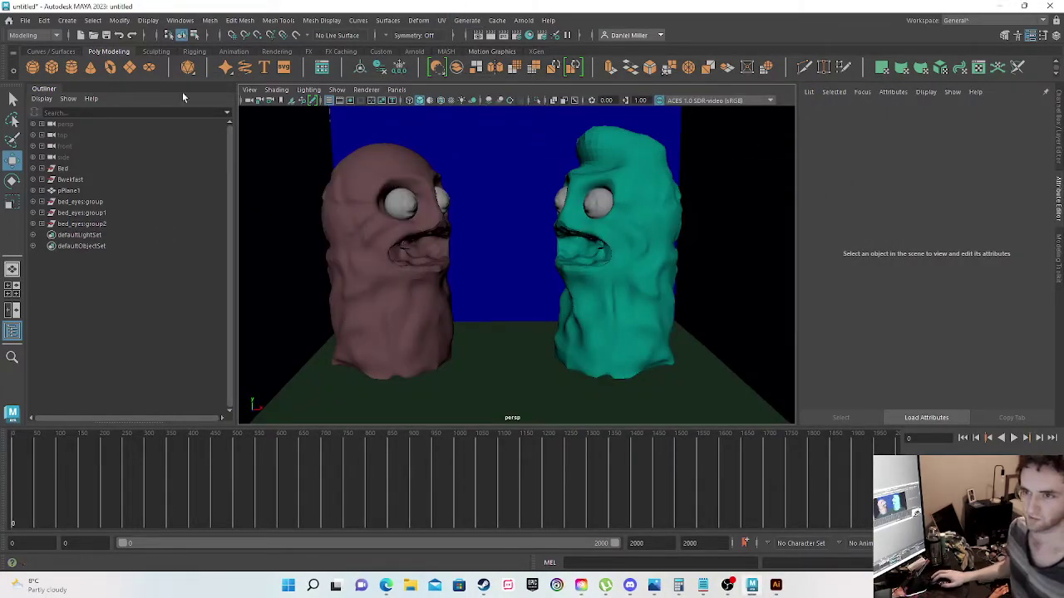
# Step: Save the scene to the Desktop as a Maya Binary file named bed-and-bwekfast-scene-1
pyautogui.click(106, 35)
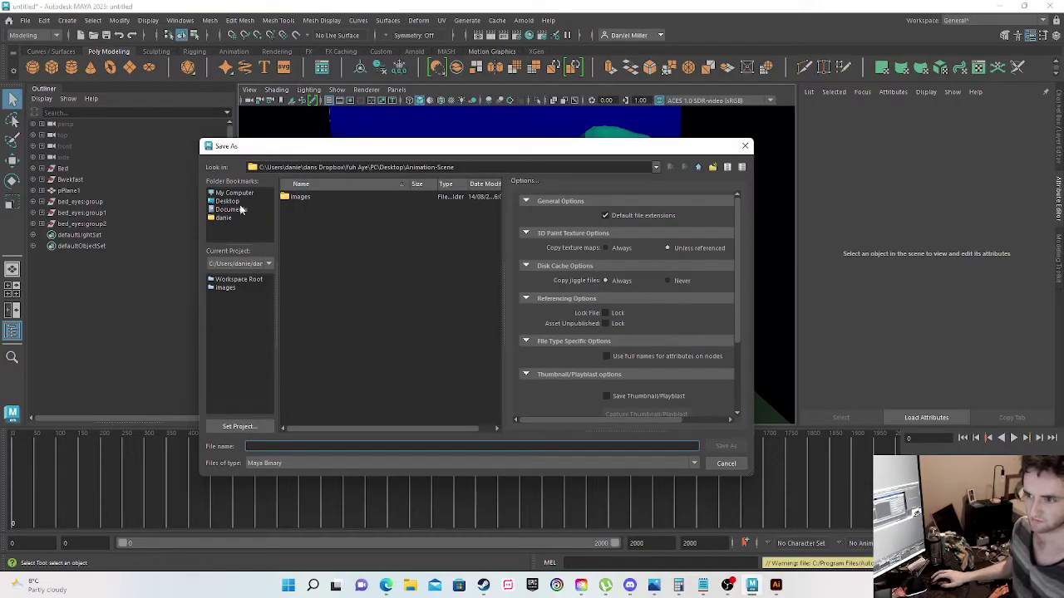
pyautogui.click(228, 201)
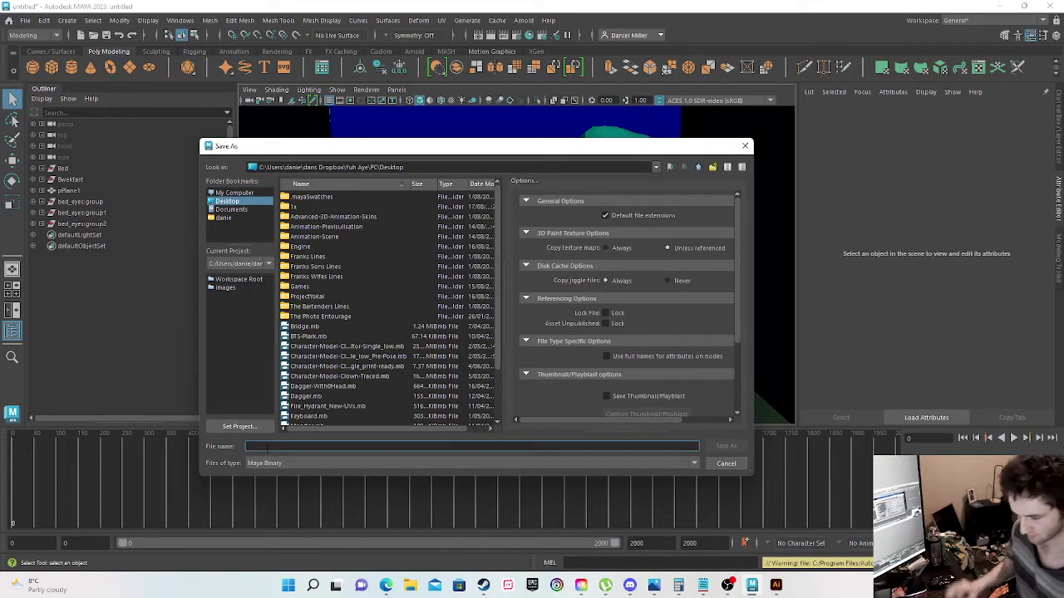
pyautogui.write('bed-and-bweikfast-scene-1')
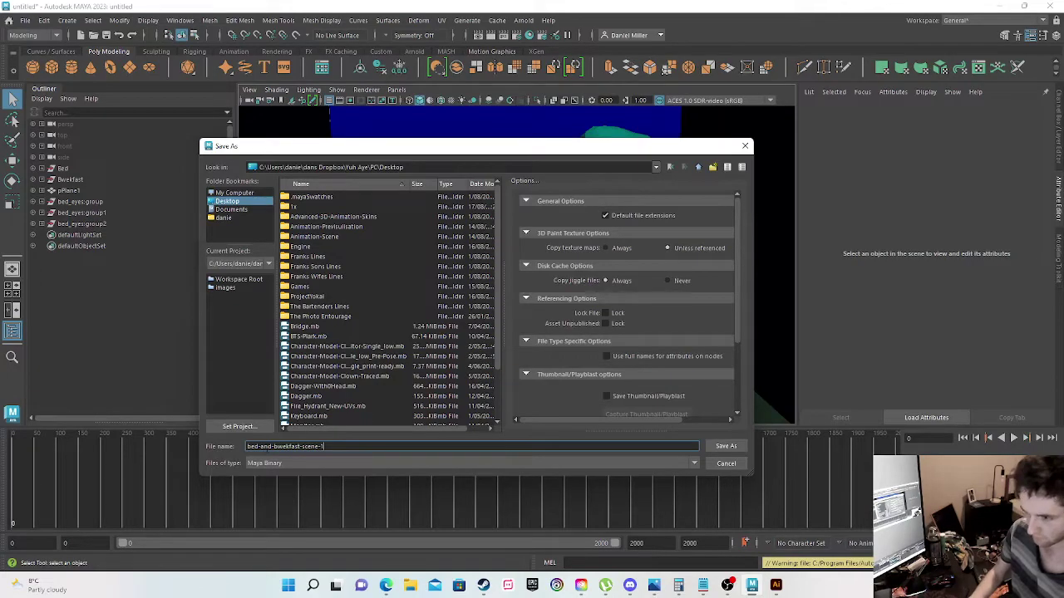
pyautogui.press('Return')
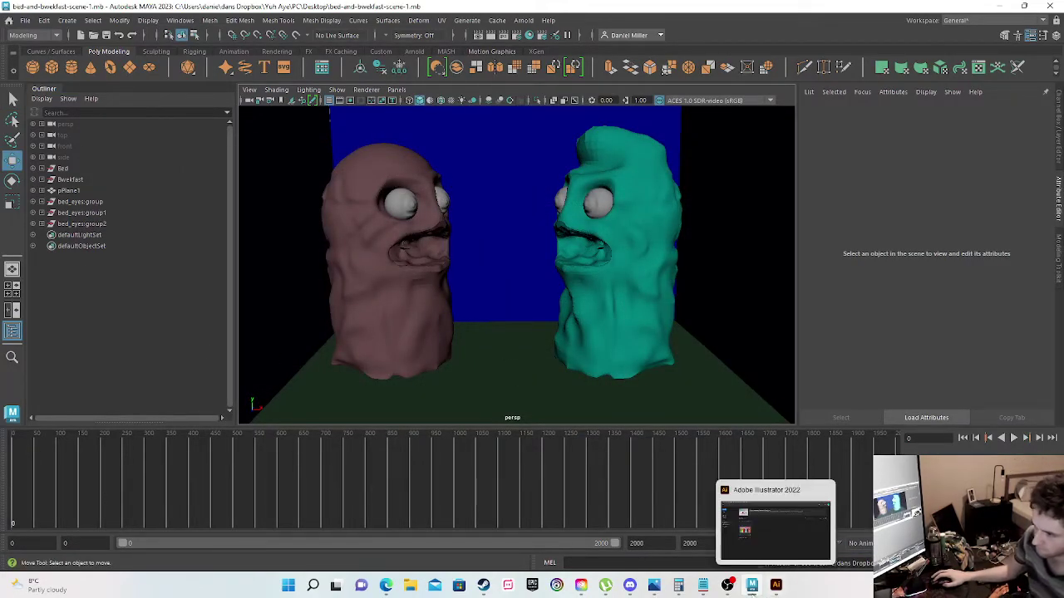
# Step: Switch to Illustrator and try to open bedandbwekfesteye.iff from the Desktop
pyautogui.click(384, 586)
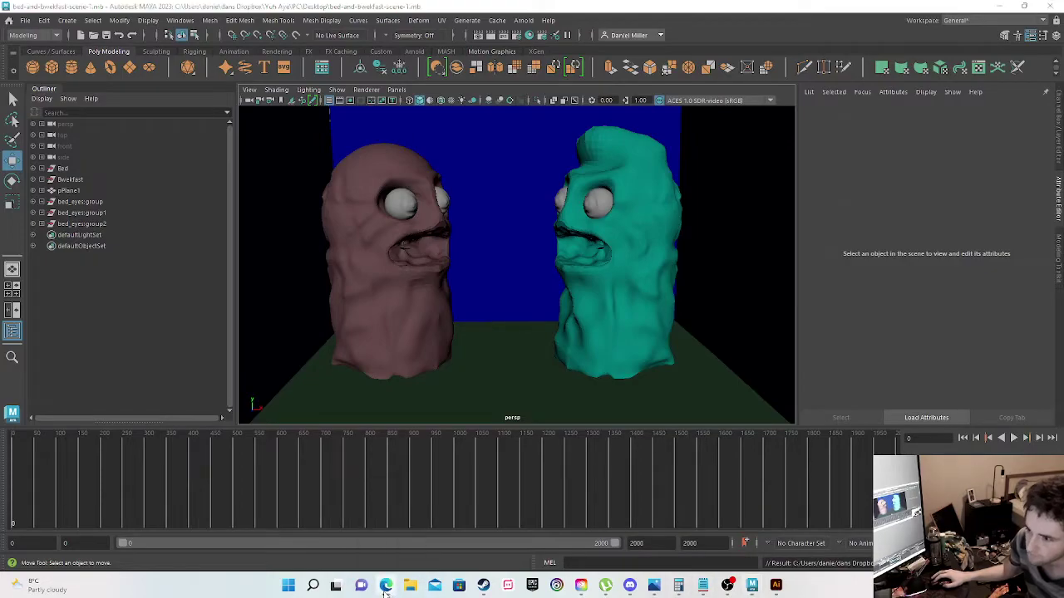
pyautogui.moveTo(485, 588)
pyautogui.moveTo(591, 593)
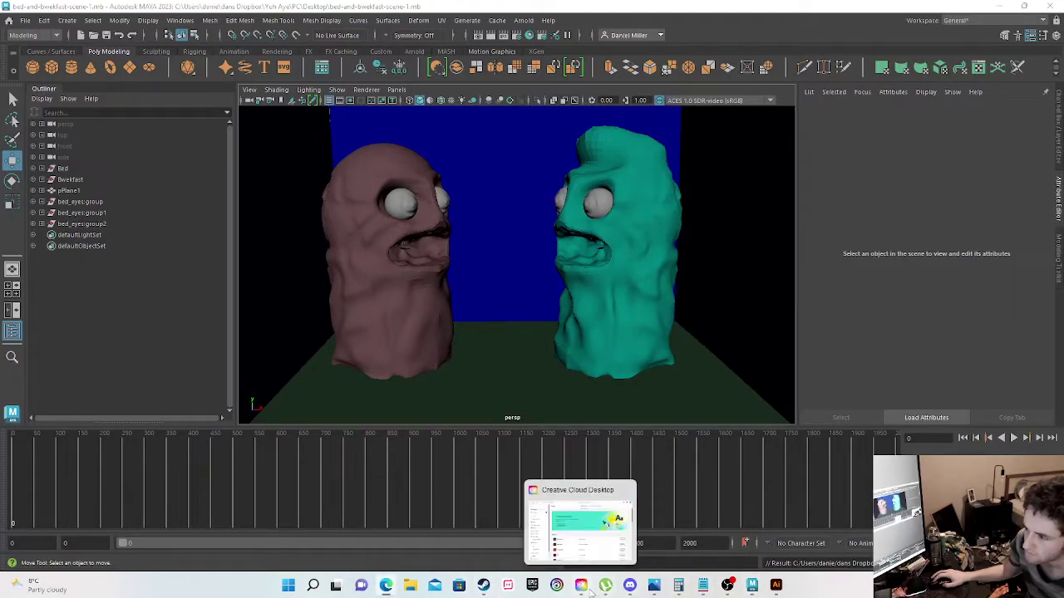
pyautogui.click(776, 587)
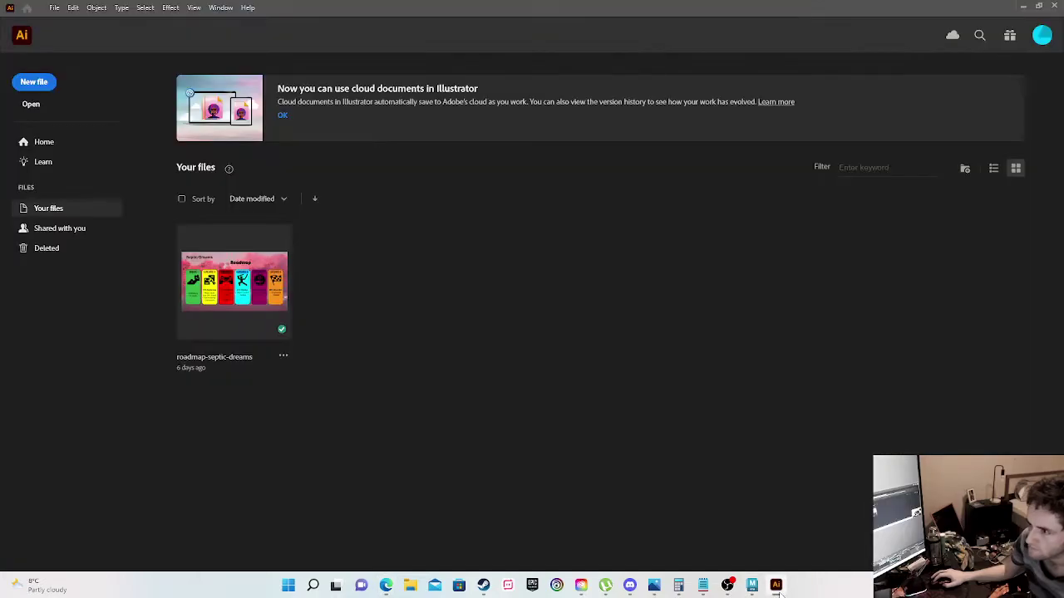
pyautogui.click(35, 106)
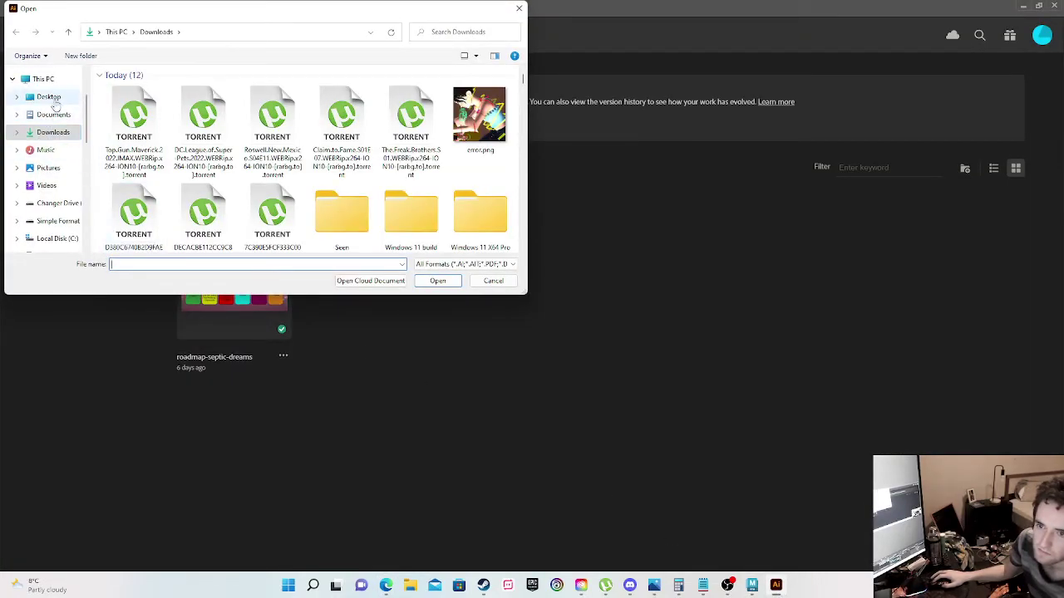
pyautogui.click(50, 97)
pyautogui.scroll(-1, 403, 209)
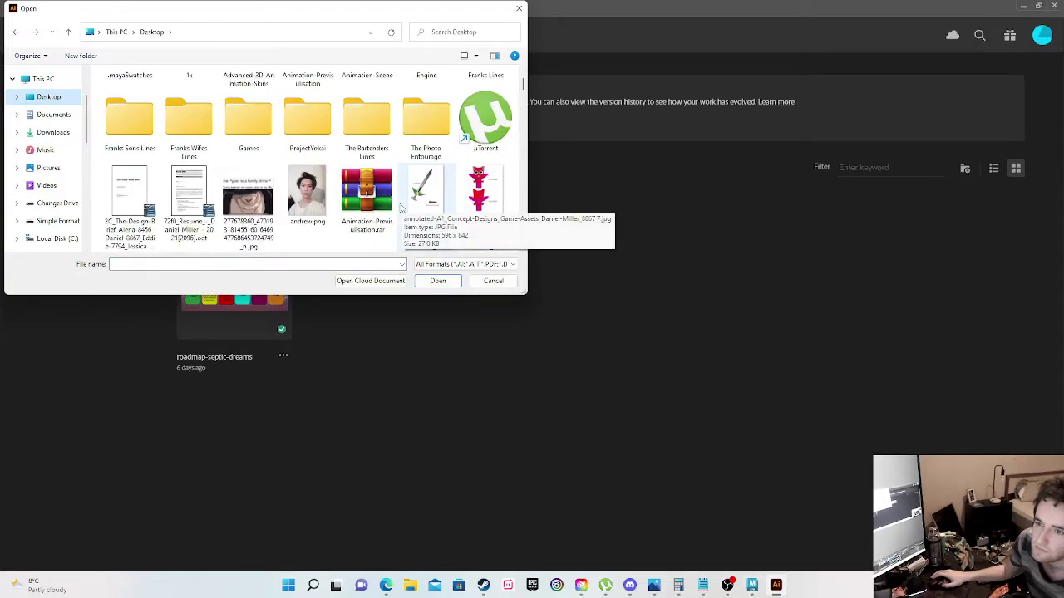
pyautogui.click(462, 264)
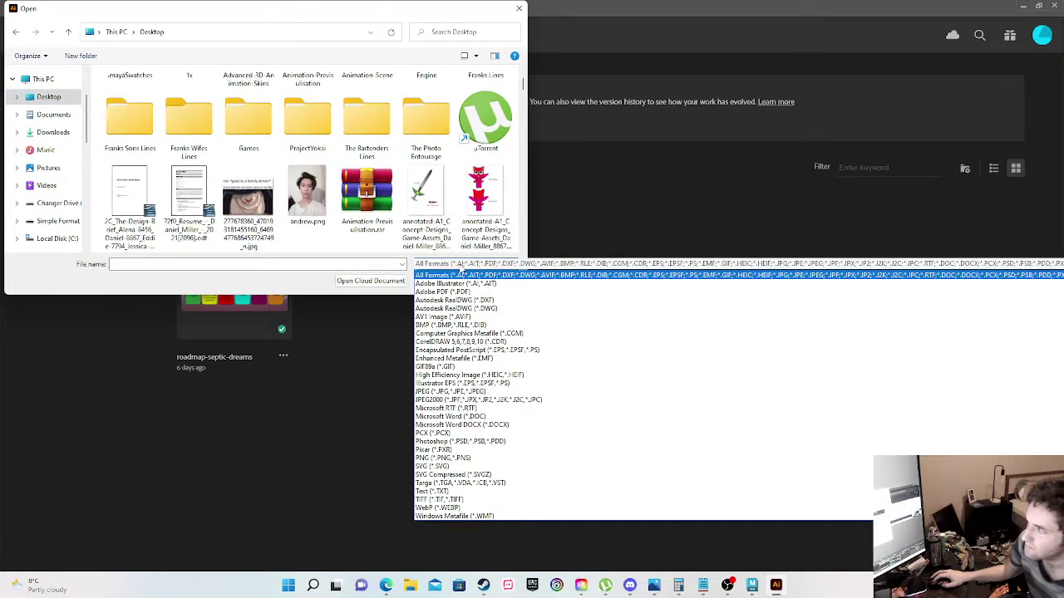
pyautogui.click(462, 273)
pyautogui.scroll(-1, 320, 208)
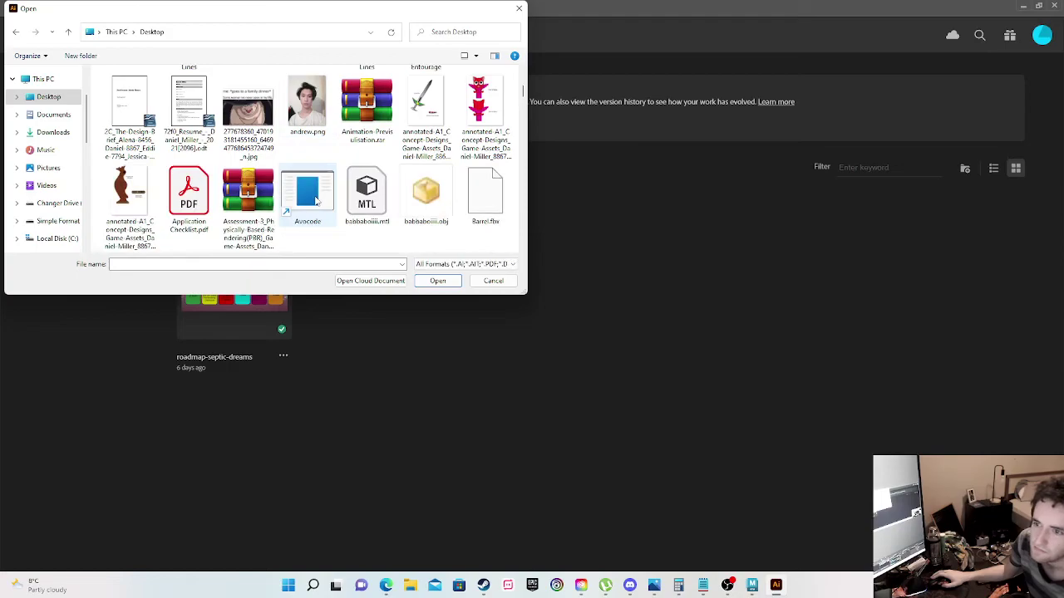
pyautogui.scroll(-1, 322, 216)
pyautogui.scroll(-1, 333, 228)
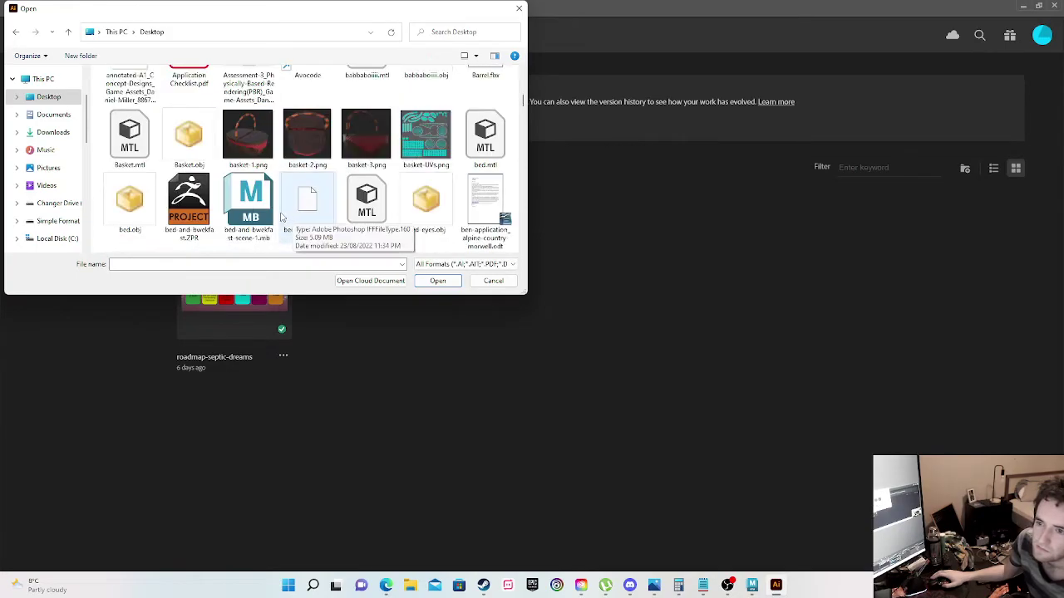
pyautogui.doubleClick(307, 208)
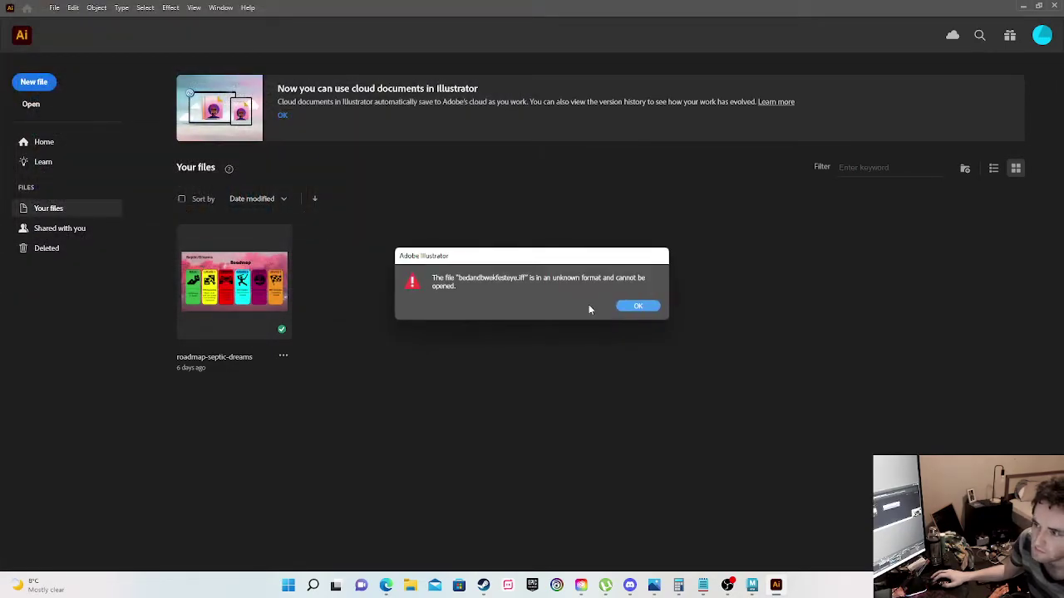
pyautogui.click(635, 306)
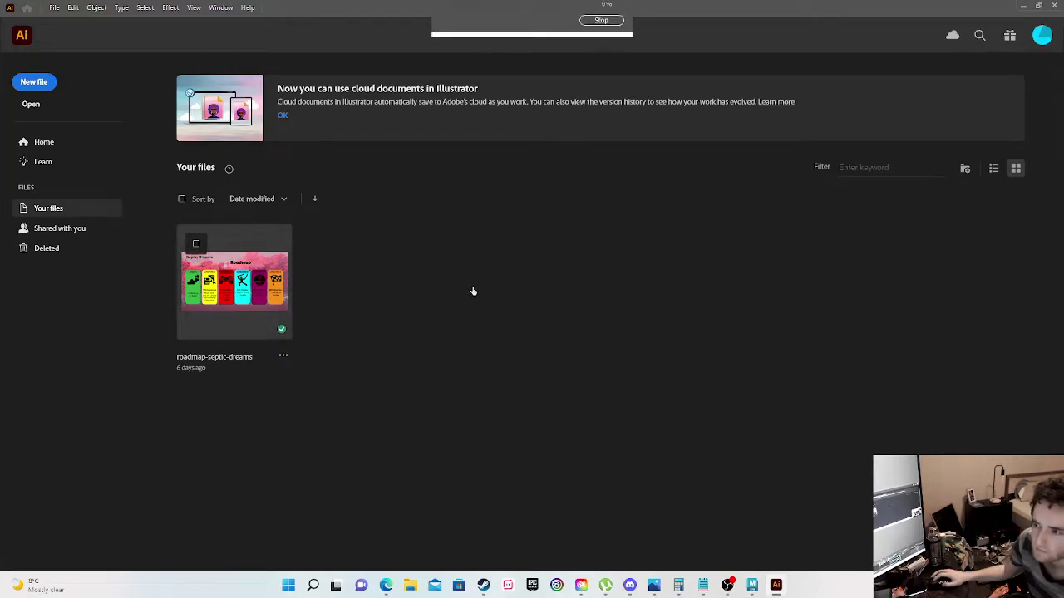
# Step: Open the roadmap-septic-dreams document and try to place bedandbwekfesteye.iff from the Desktop into it
pyautogui.click(252, 303)
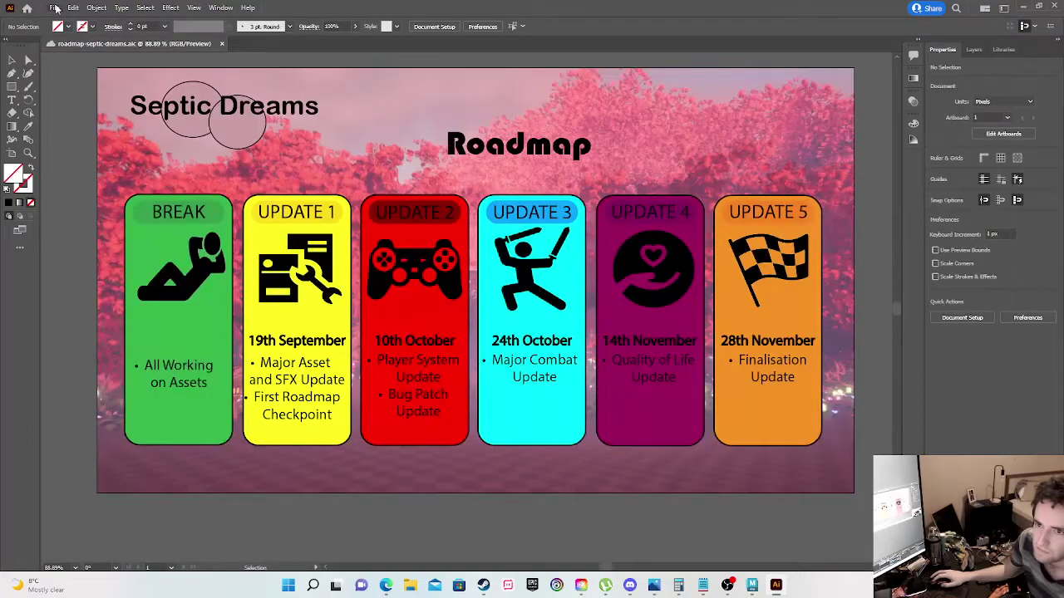
pyautogui.click(54, 8)
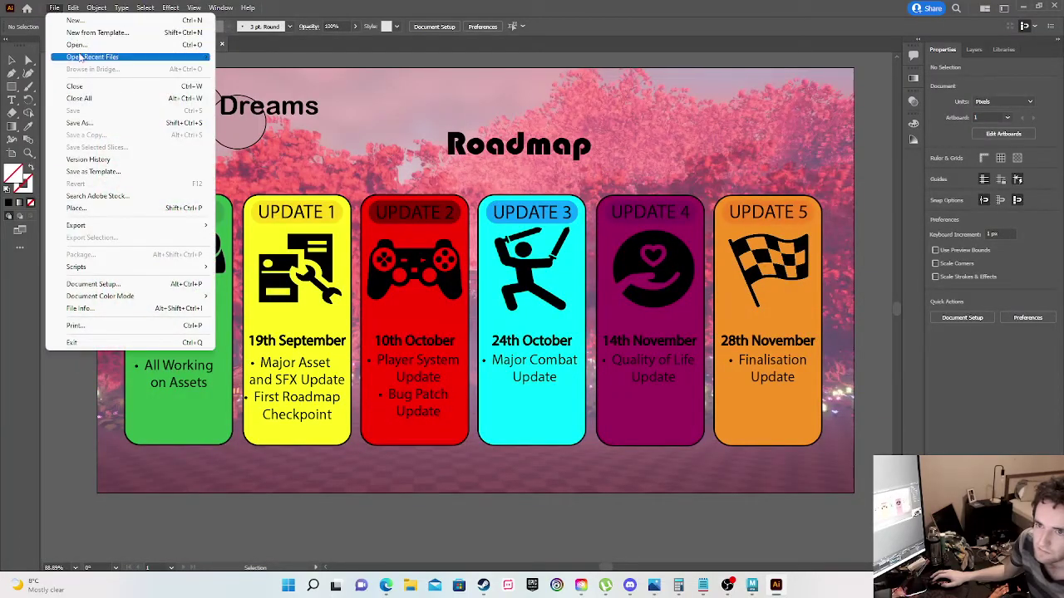
pyautogui.click(88, 209)
pyautogui.scroll(-5, 290, 192)
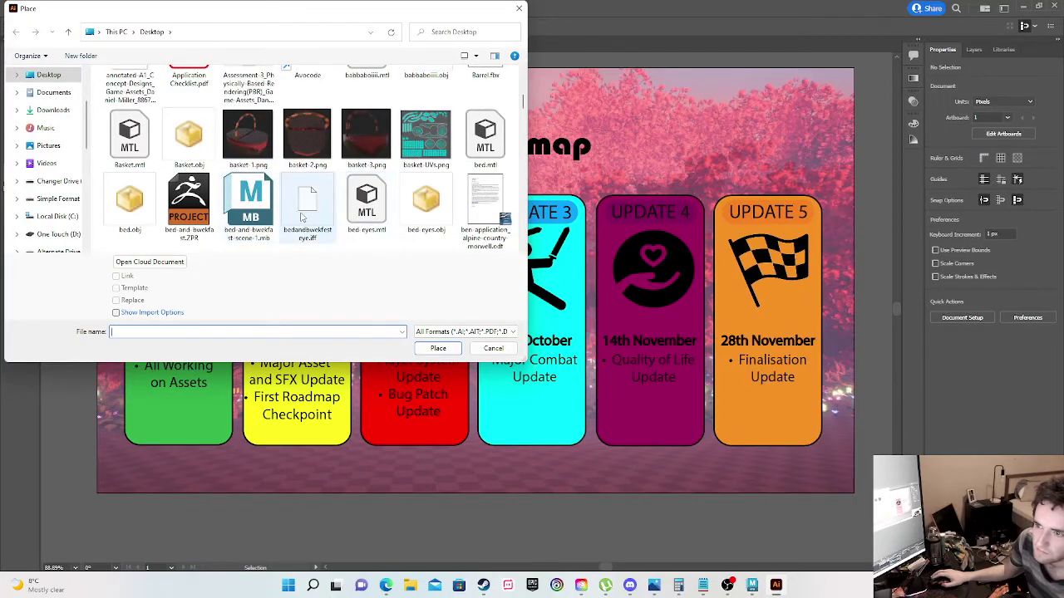
pyautogui.doubleClick(307, 201)
pyautogui.click(627, 306)
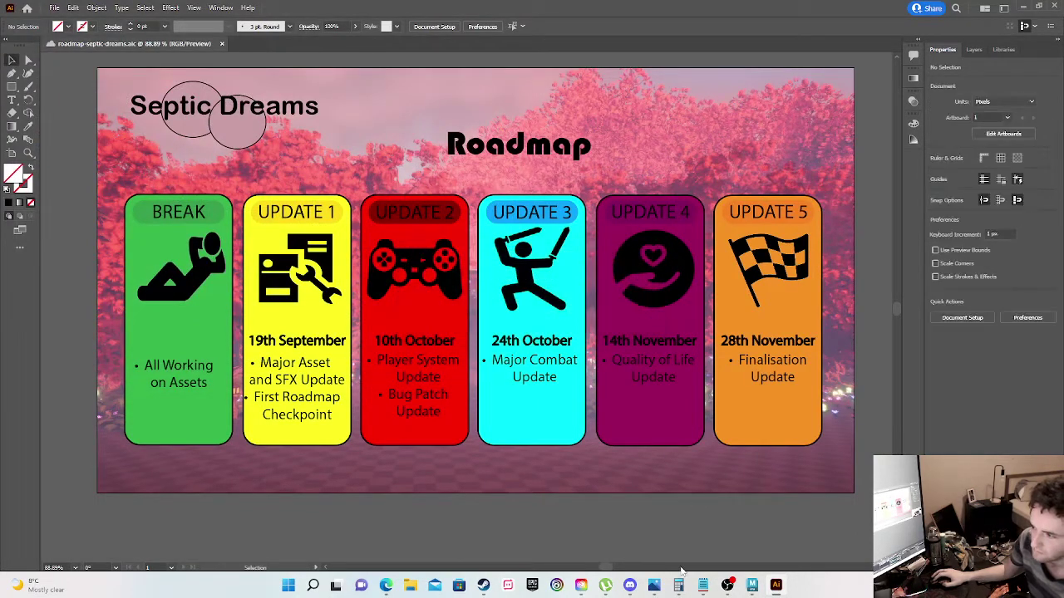
# Step: Switch to Maya and open the pink character's eye mesh in the UV Editor
pyautogui.click(752, 586)
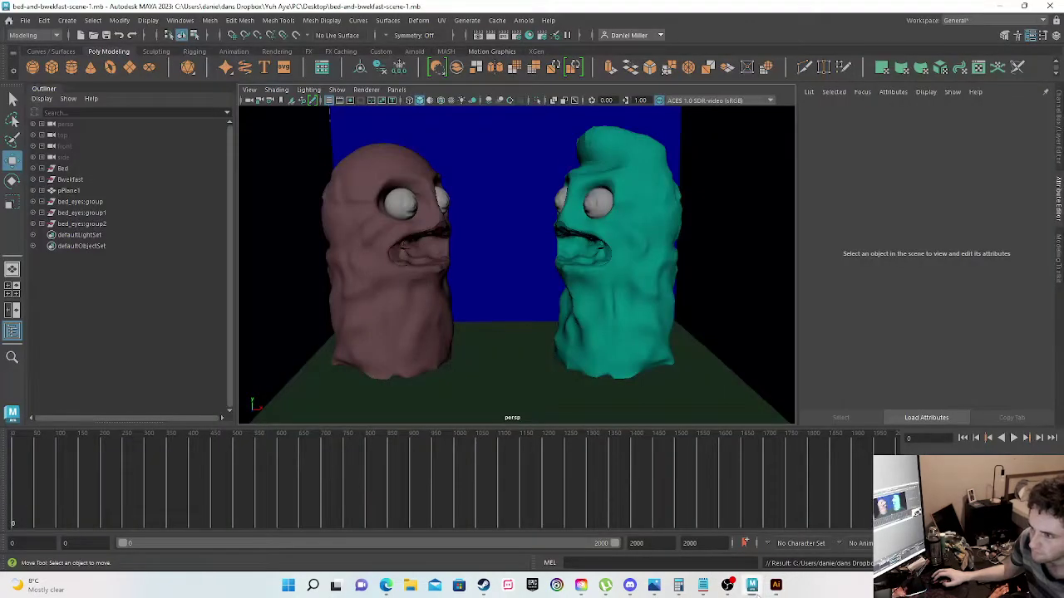
pyautogui.click(396, 208)
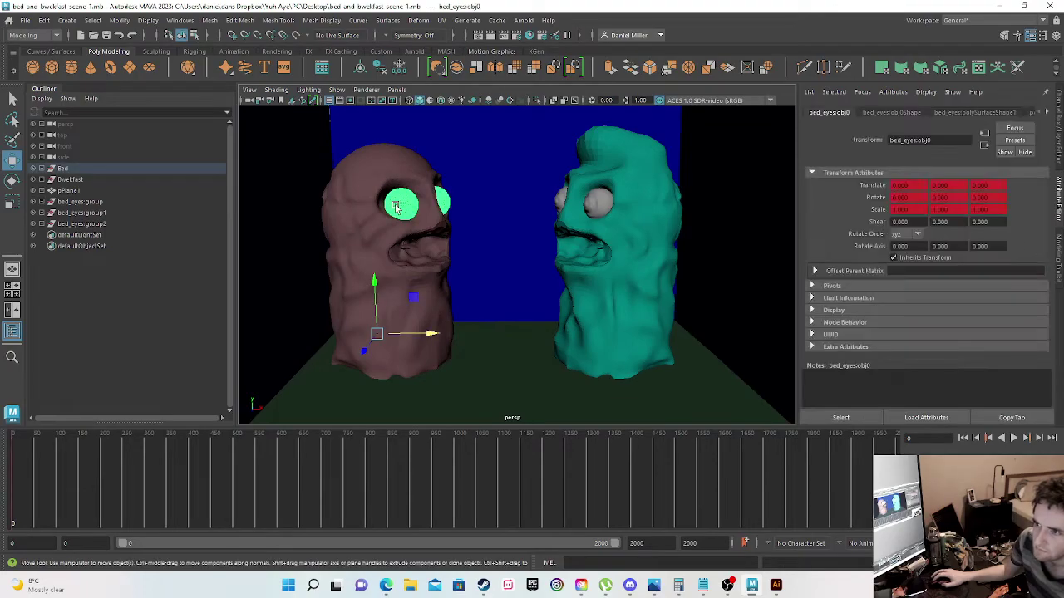
pyautogui.click(441, 20)
pyautogui.click(463, 43)
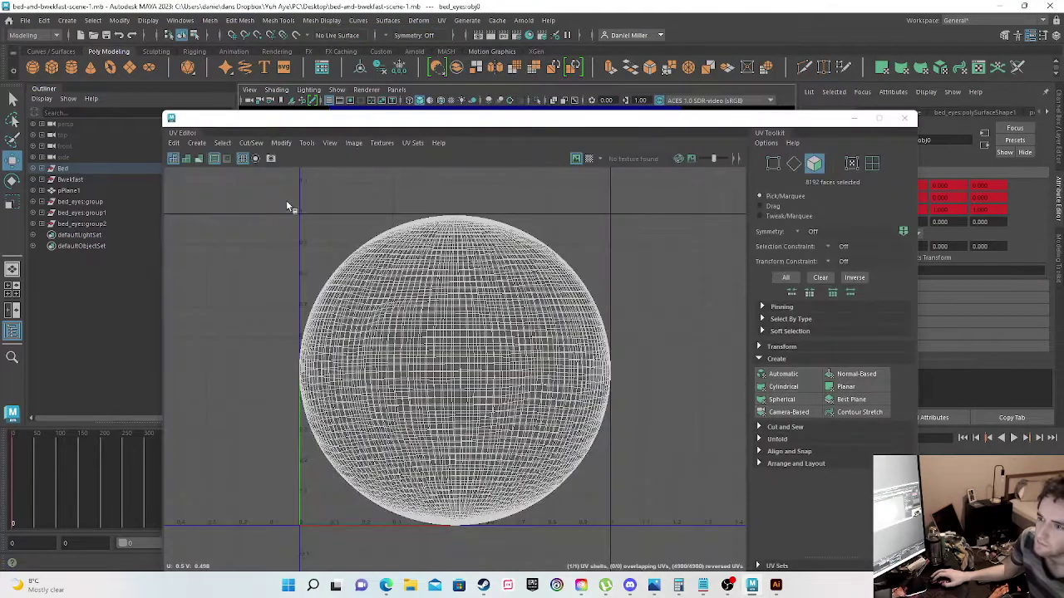
# Step: Export a UV snapshot of the eye to the Desktop as bedandbwekfesteye in JPEG format
pyautogui.click(281, 143)
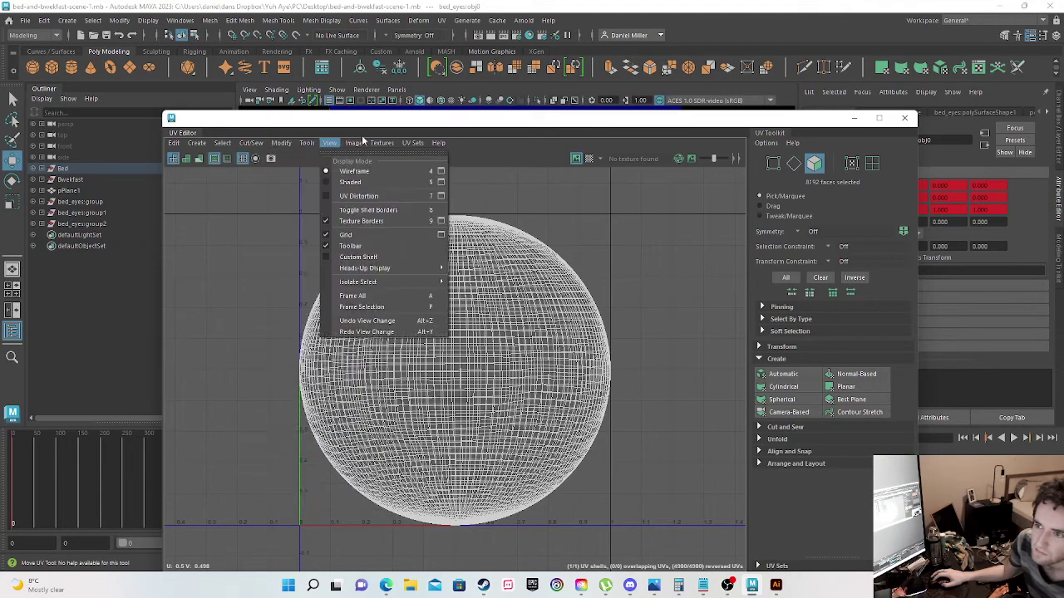
pyautogui.moveTo(358, 146)
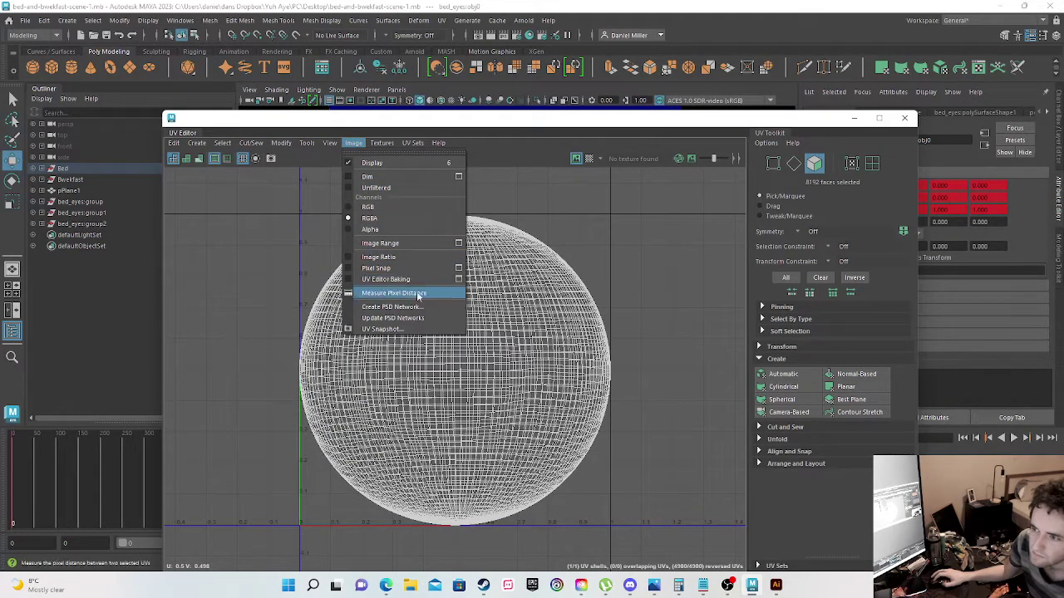
pyautogui.click(400, 328)
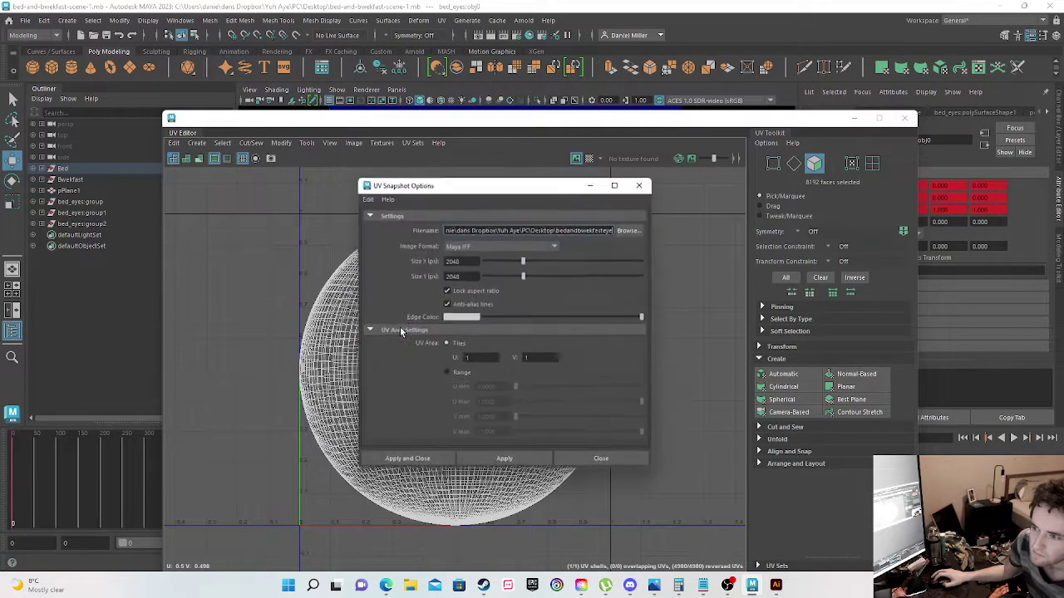
pyautogui.click(491, 244)
pyautogui.click(471, 318)
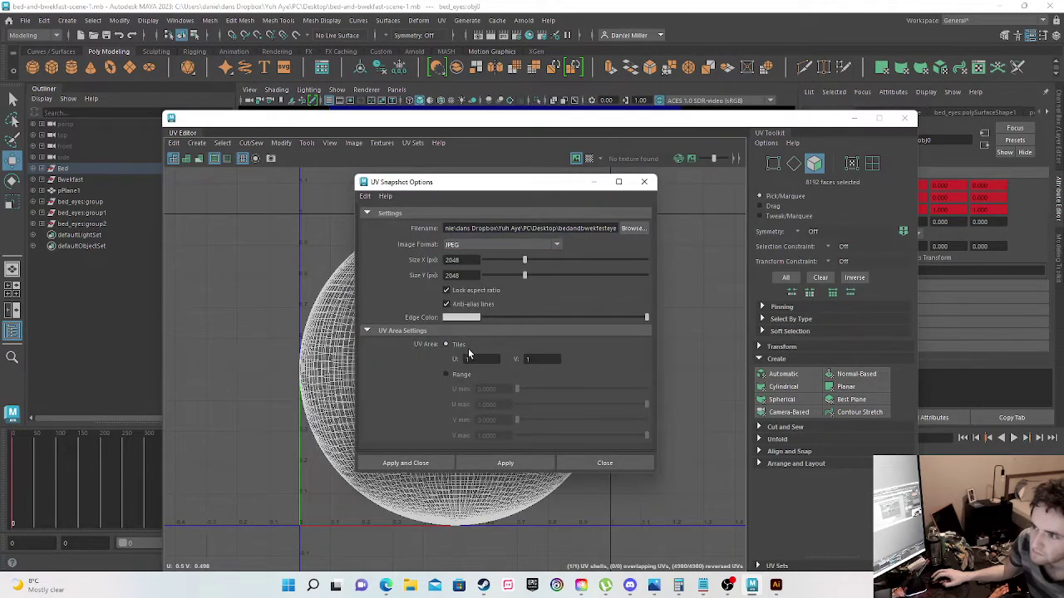
pyautogui.click(628, 228)
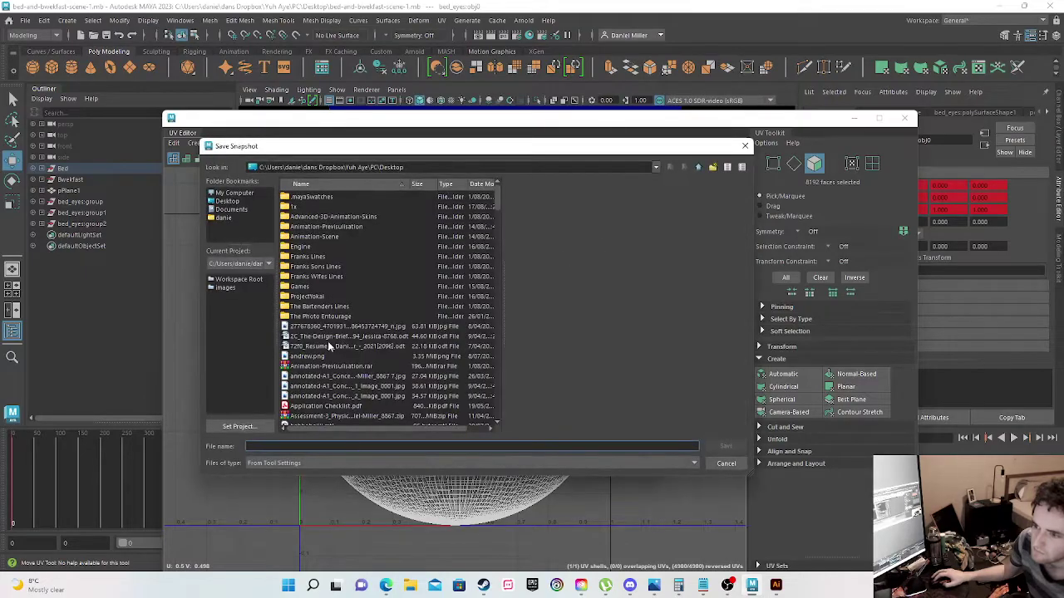
pyautogui.click(725, 463)
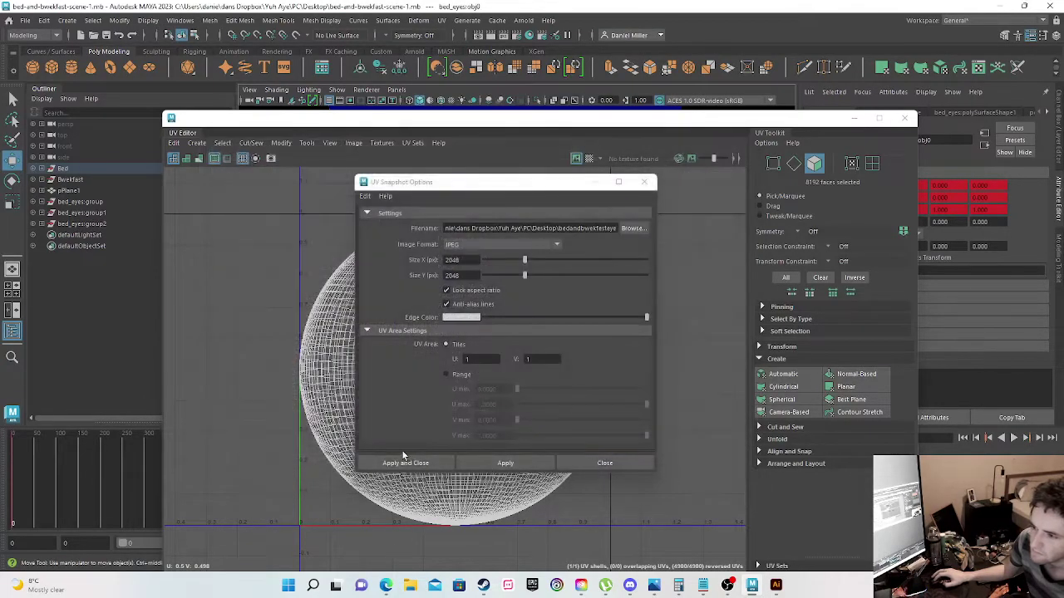
pyautogui.click(423, 465)
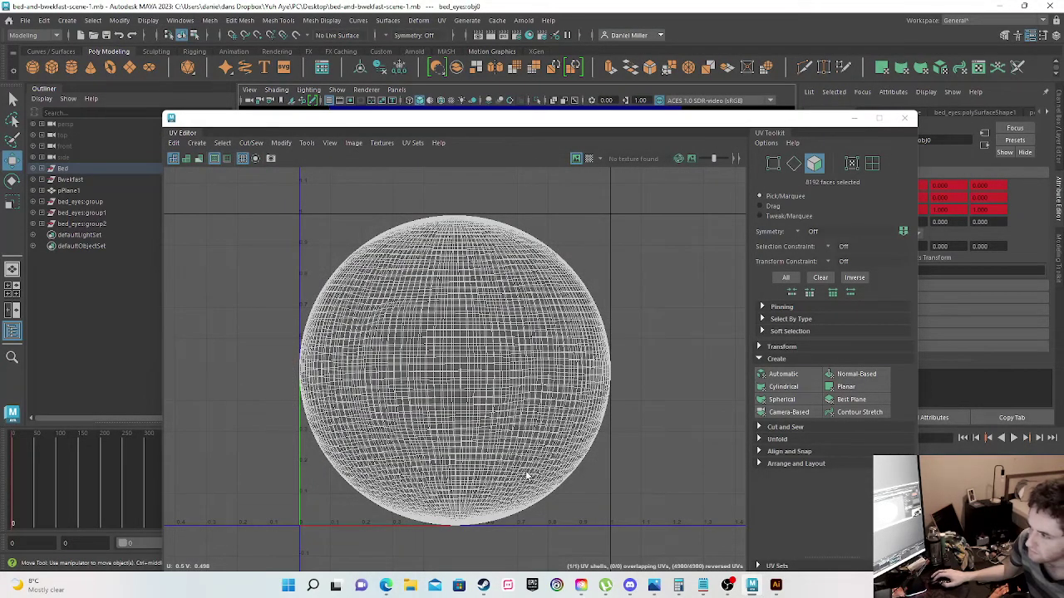
# Step: Switch to Illustrator and open bedandbwekfesteye.jpg from the Desktop
pyautogui.click(776, 585)
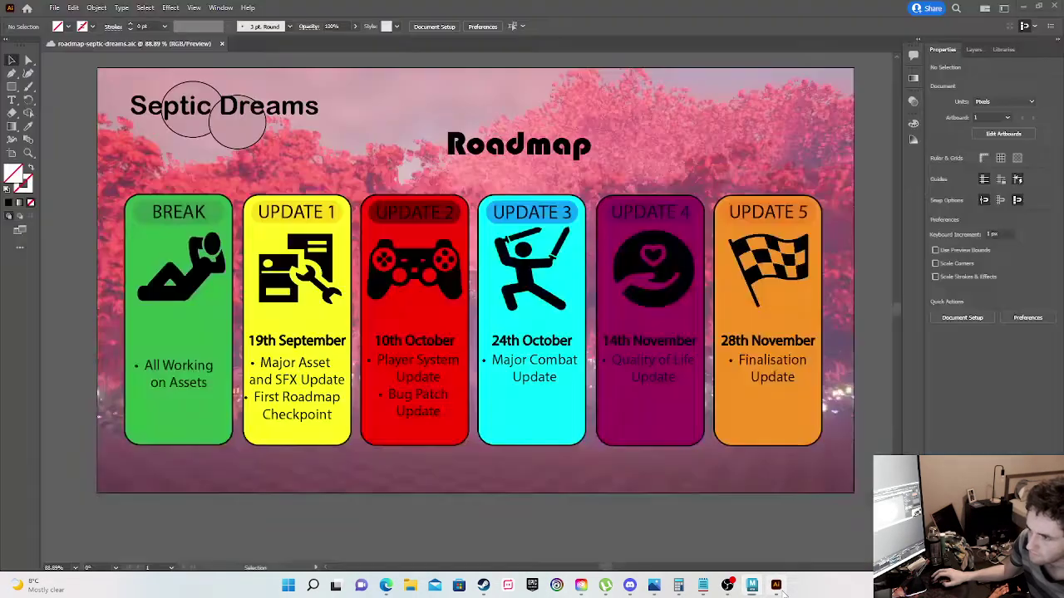
pyautogui.click(54, 7)
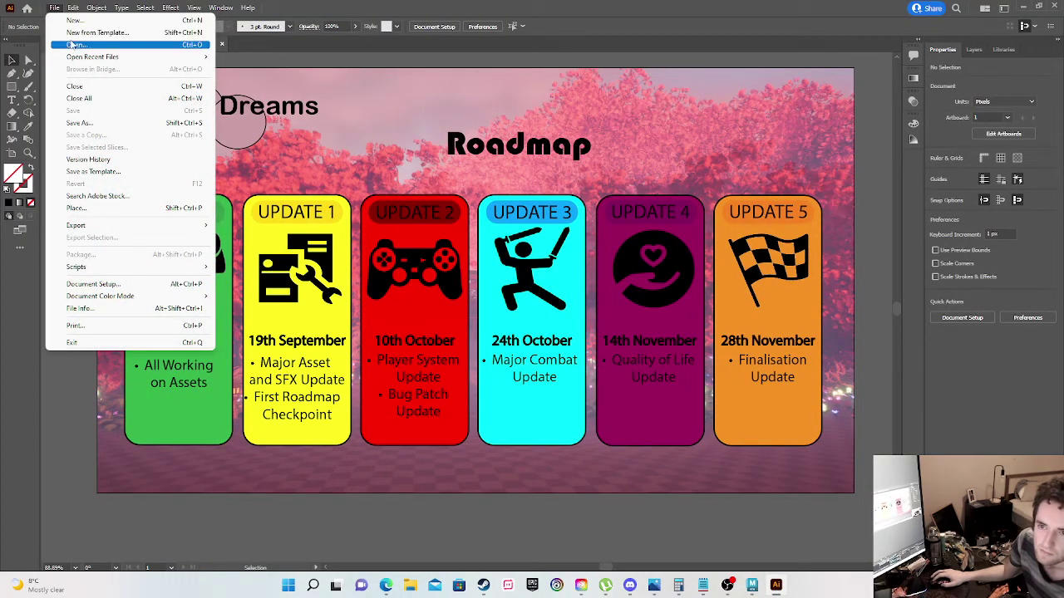
pyautogui.click(74, 43)
pyautogui.scroll(-3, 385, 190)
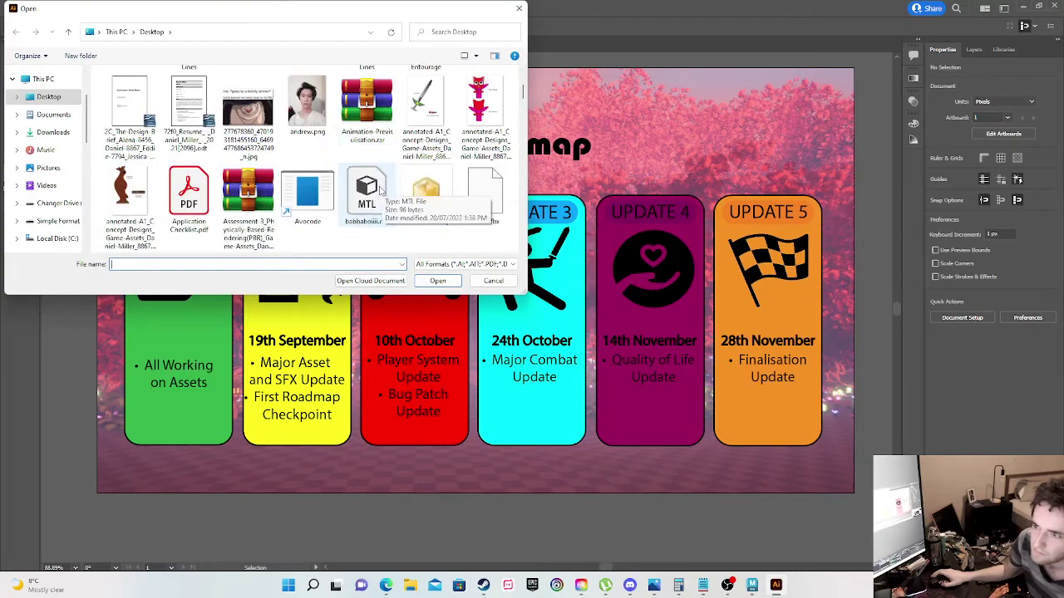
pyautogui.scroll(-1, 200, 233)
pyautogui.scroll(-1, 335, 240)
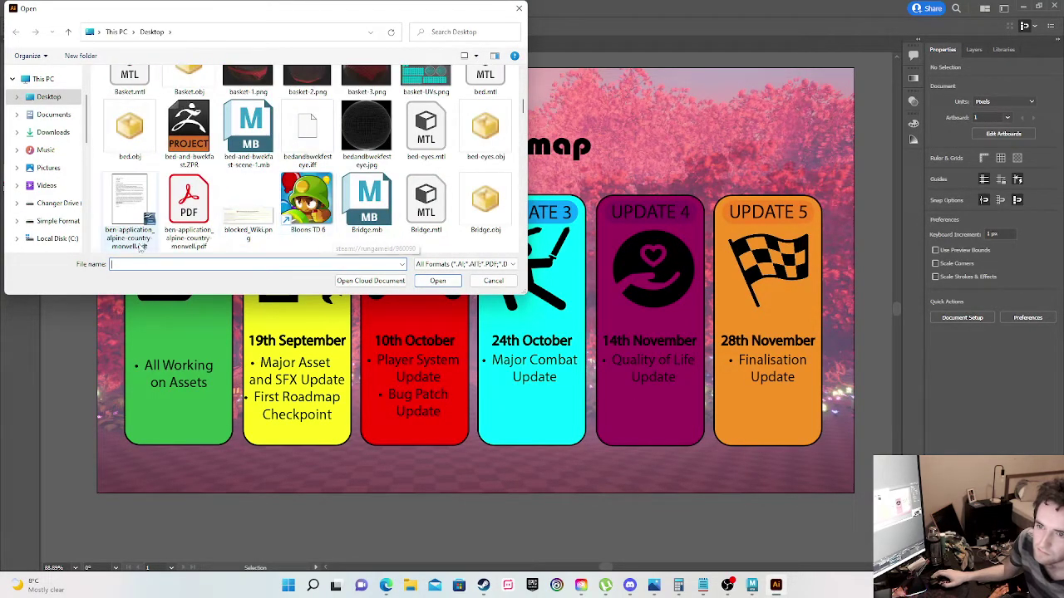
pyautogui.doubleClick(366, 148)
# Step: Examine the whole eye UV layout at 33.33% zoom
pyautogui.scroll(-2, 449, 280)
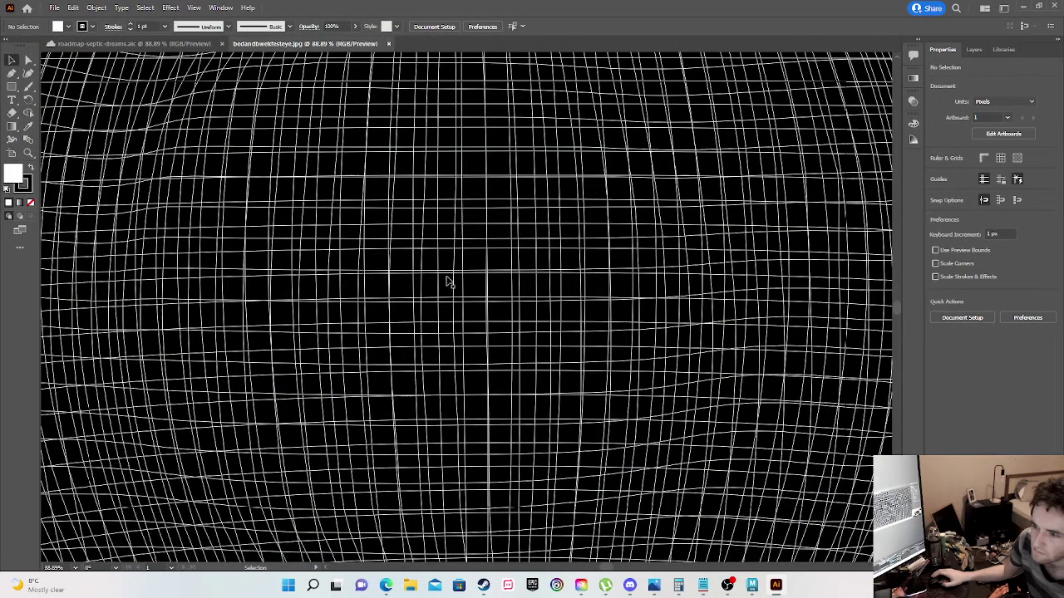
pyautogui.click(75, 568)
pyautogui.click(99, 561)
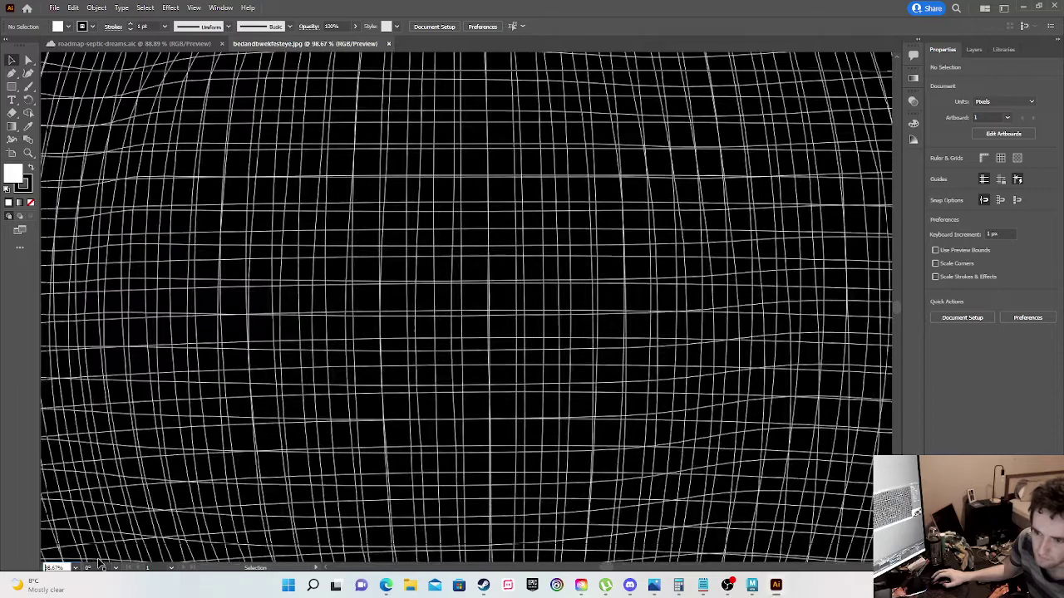
pyautogui.click(76, 568)
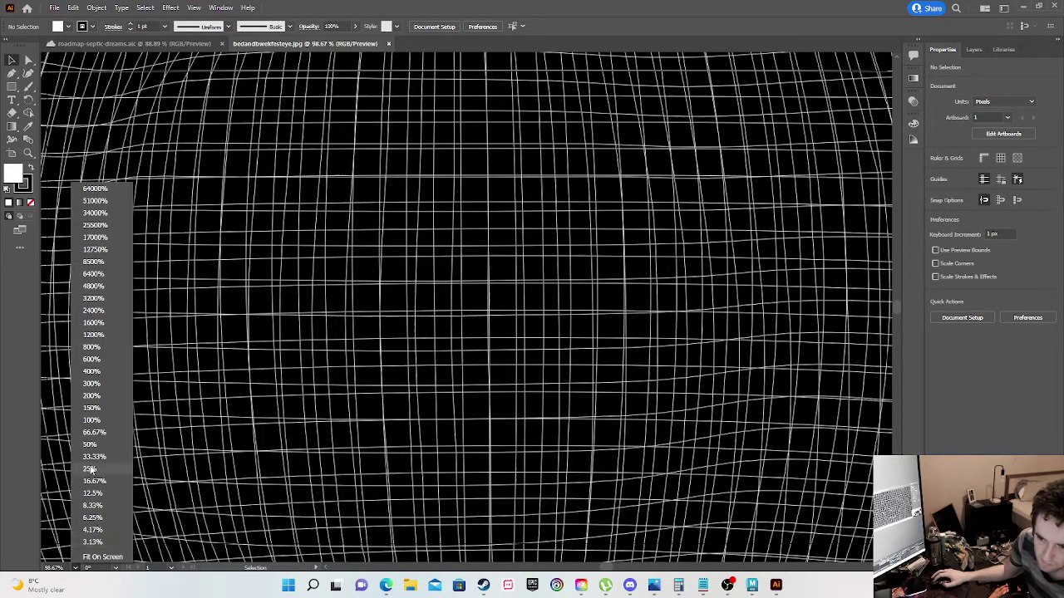
pyautogui.click(91, 444)
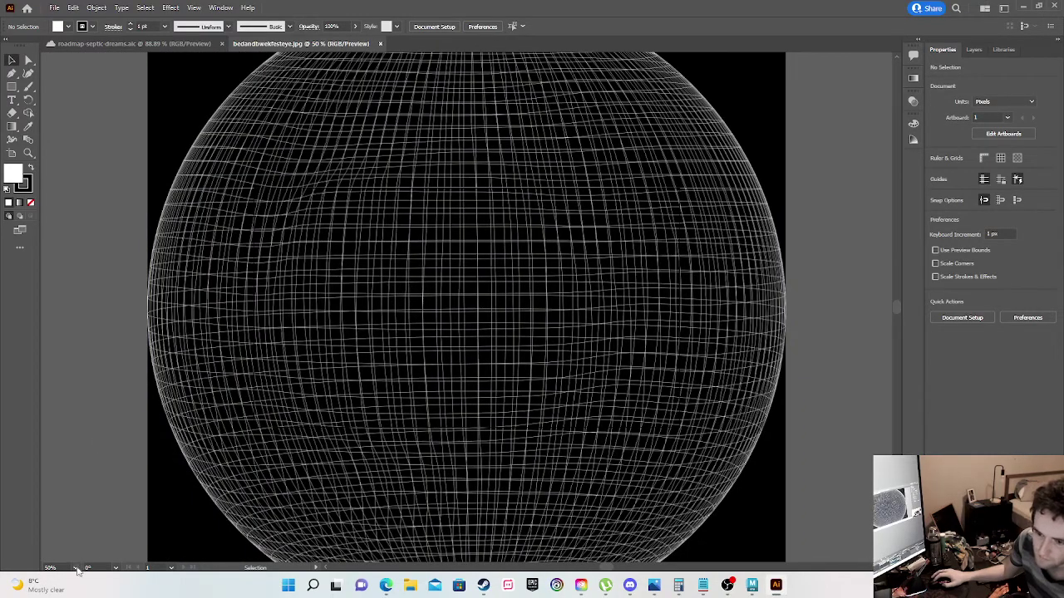
pyautogui.click(77, 569)
pyautogui.click(98, 462)
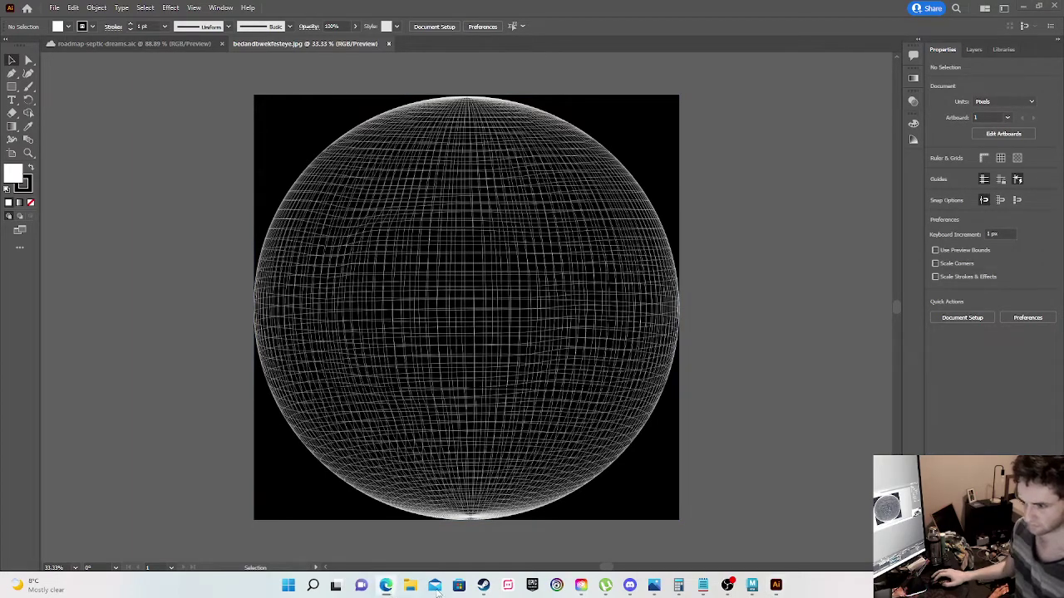
pyautogui.click(486, 588)
pyautogui.click(483, 585)
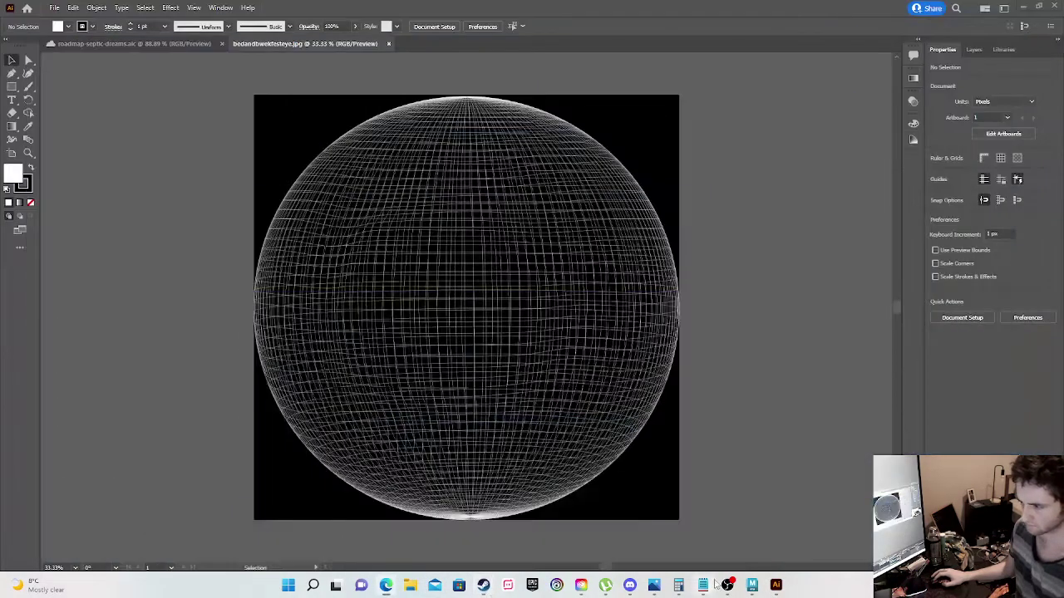
pyautogui.moveTo(776, 591)
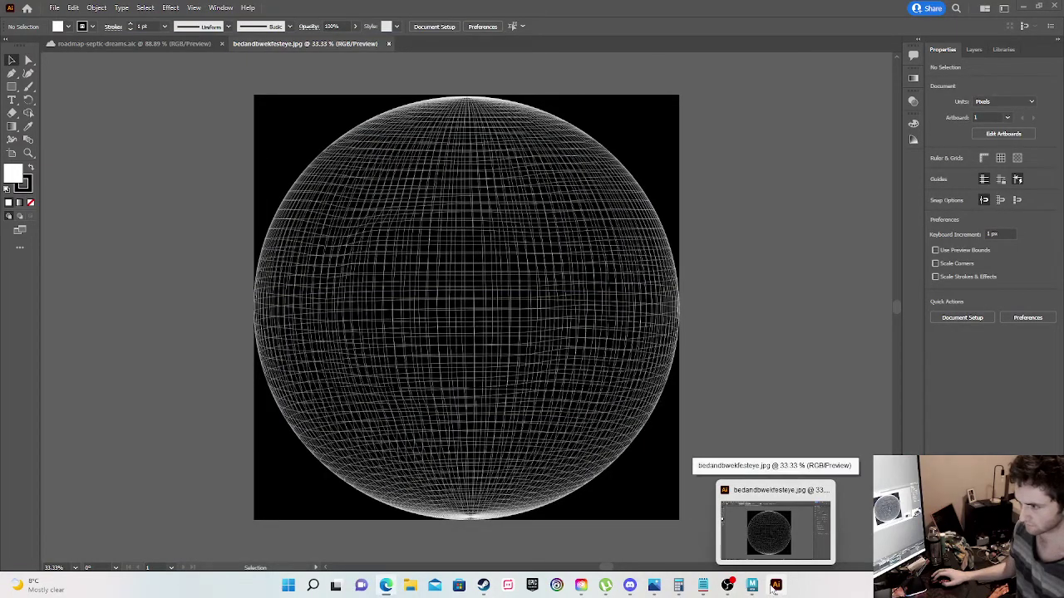
# Step: Switch to Maya, close the UV Editor and examine the pink character's eyes from the front at close range
pyautogui.click(752, 585)
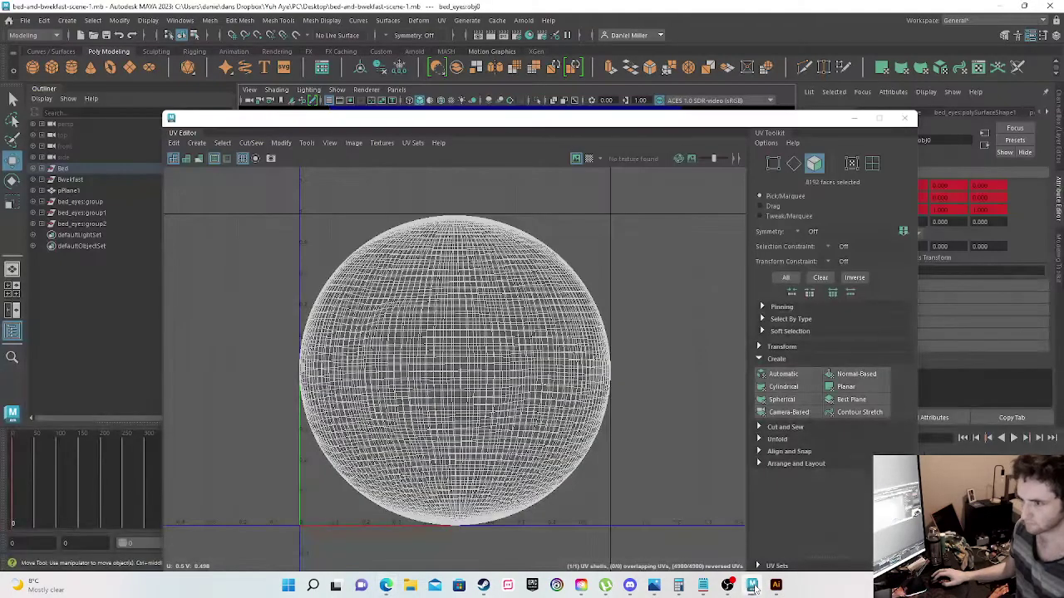
pyautogui.click(905, 118)
pyautogui.rightClick(399, 213)
pyautogui.click(304, 176)
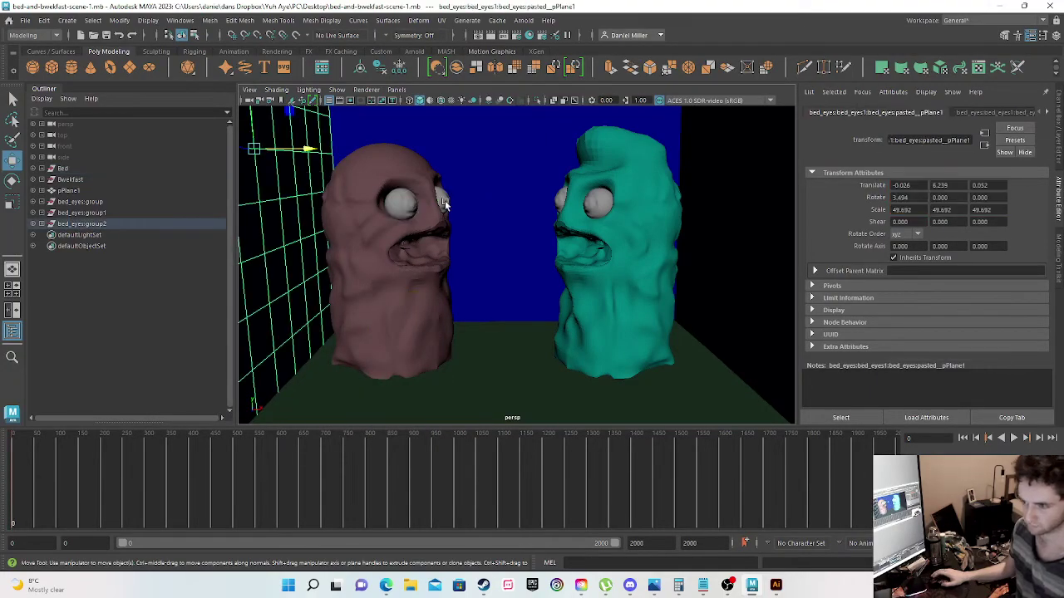
pyautogui.keyDown('alt'); pyautogui.moveTo(416, 207); pyautogui.dragTo(505, 326, button='middle'); pyautogui.keyUp('alt')
pyautogui.keyDown('alt'); pyautogui.moveTo(506, 326); pyautogui.dragTo(559, 273); pyautogui.keyUp('alt')
pyautogui.scroll(6, 559, 259)
pyautogui.keyDown('alt'); pyautogui.moveTo(641, 251); pyautogui.dragTo(511, 298, button='middle'); pyautogui.keyUp('alt')
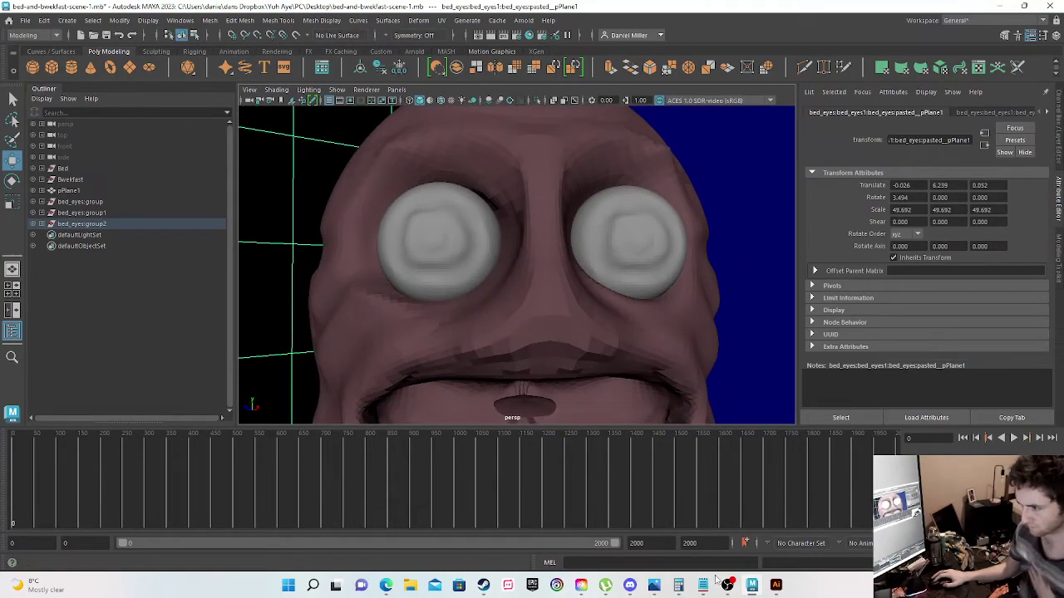
# Step: Switch to Illustrator and draw a white 2048 by 2048 px rectangle covering the whole UV image
pyautogui.click(776, 585)
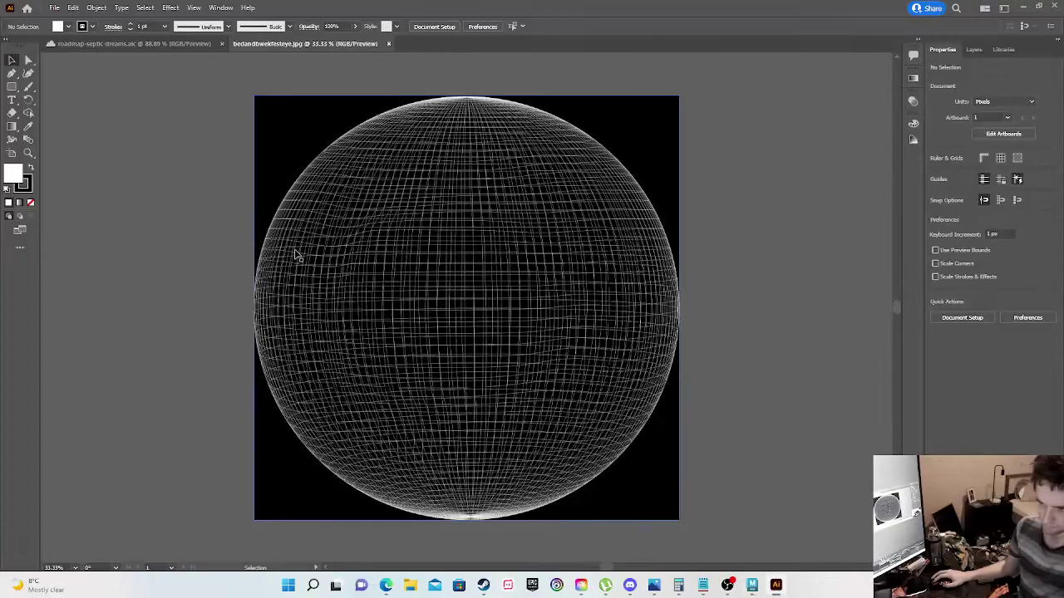
pyautogui.click(291, 125)
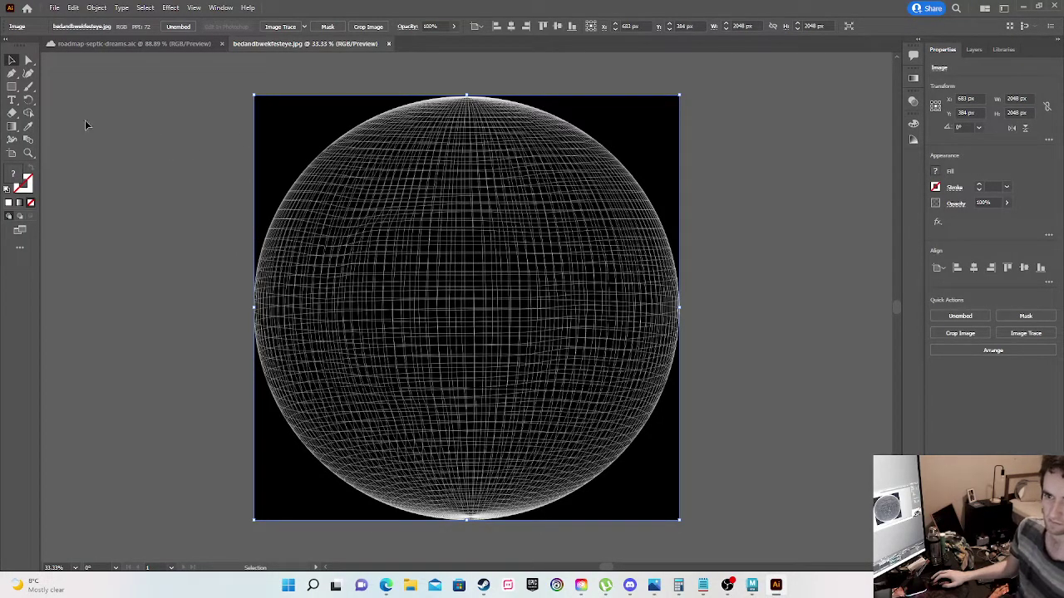
pyautogui.click(17, 87)
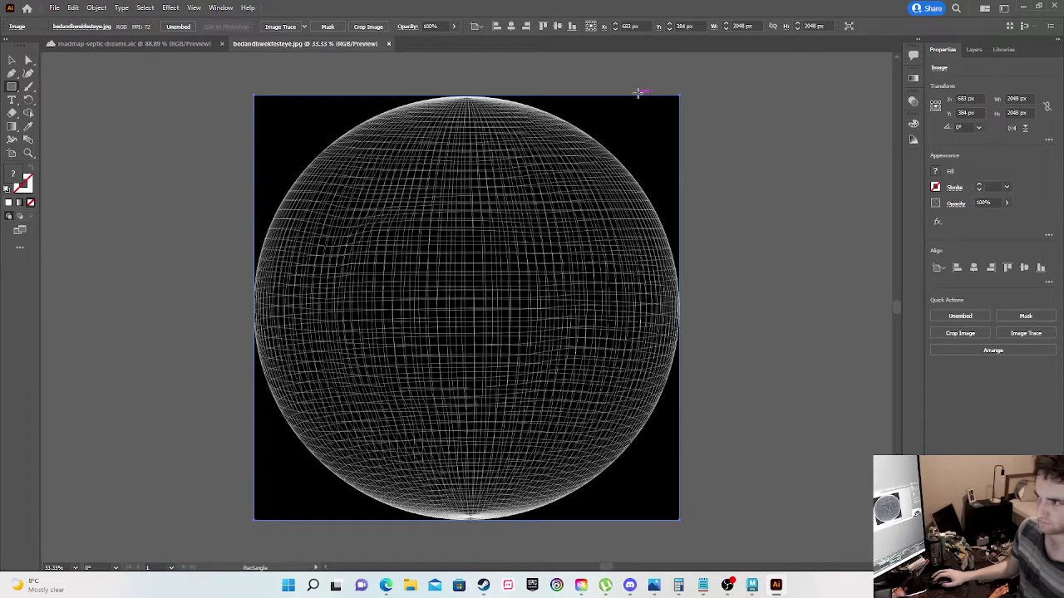
pyautogui.moveTo(680, 93); pyautogui.dragTo(254, 521)
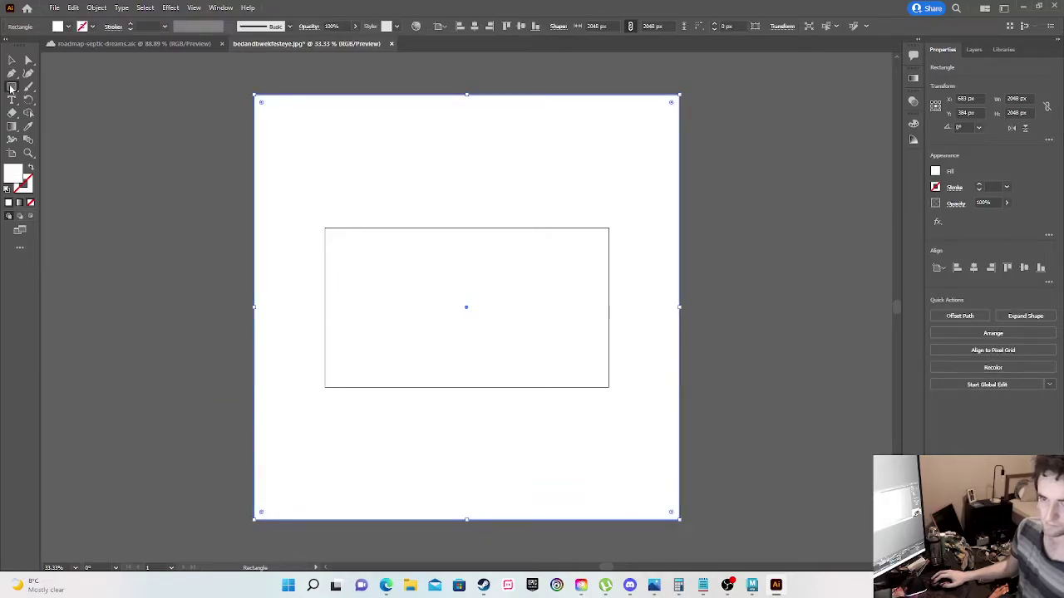
# Step: Draw an ellipse about 808 by 768 px and move it close to the centre of the white square
pyautogui.moveTo(12, 91); pyautogui.dragTo(51, 100)
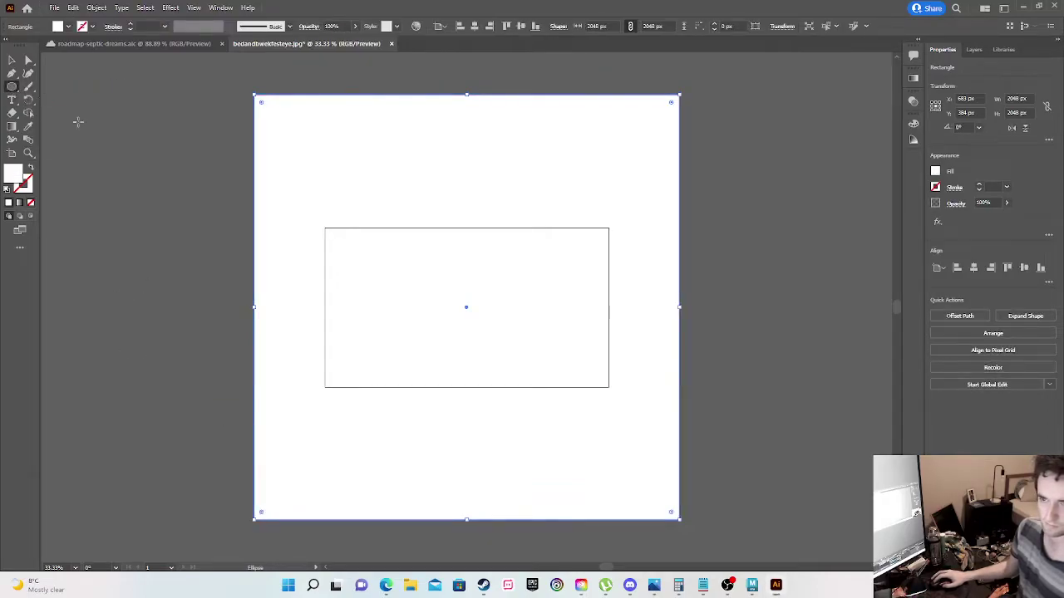
pyautogui.moveTo(408, 228); pyautogui.dragTo(576, 387)
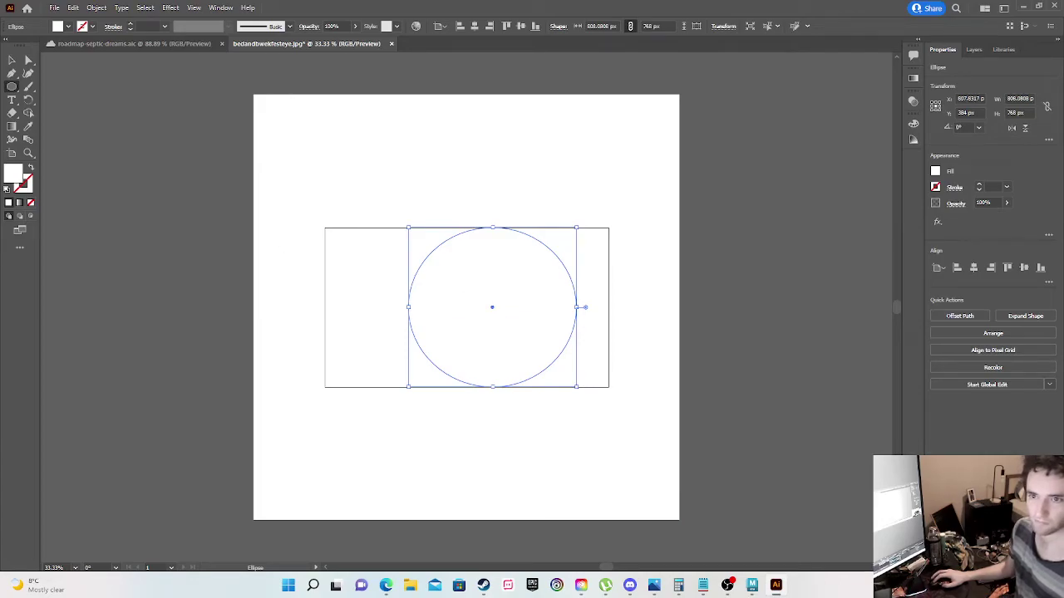
pyautogui.press('v')
pyautogui.moveTo(463, 317)
pyautogui.mouseDown()
pyautogui.moveTo(476, 309)
pyautogui.moveTo(463, 311)
pyautogui.mouseUp()
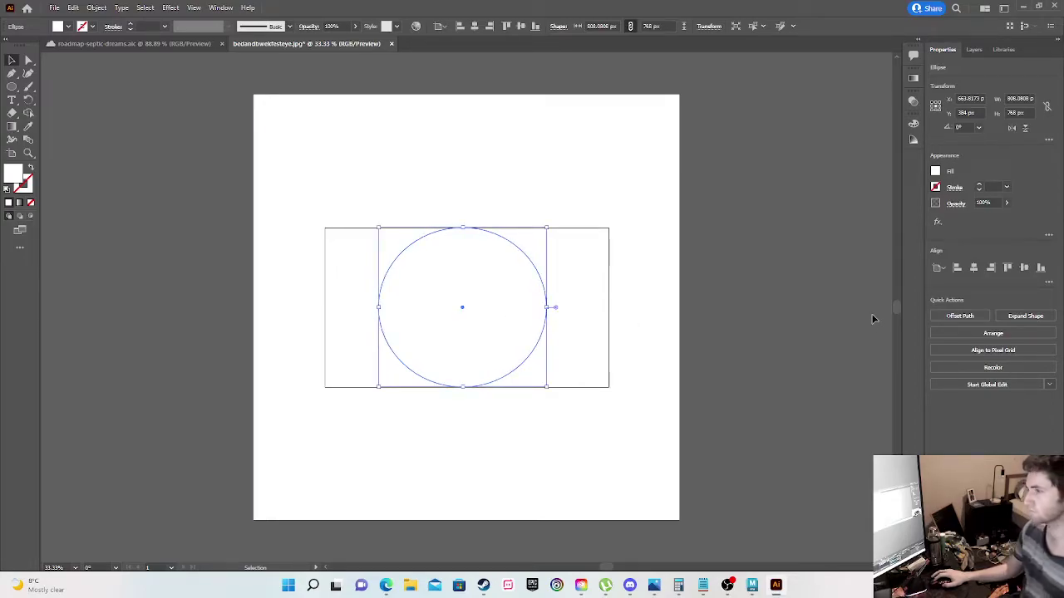
# Step: Fill the central ellipse with a red from the color spectrum and deselect it
pyautogui.click(935, 173)
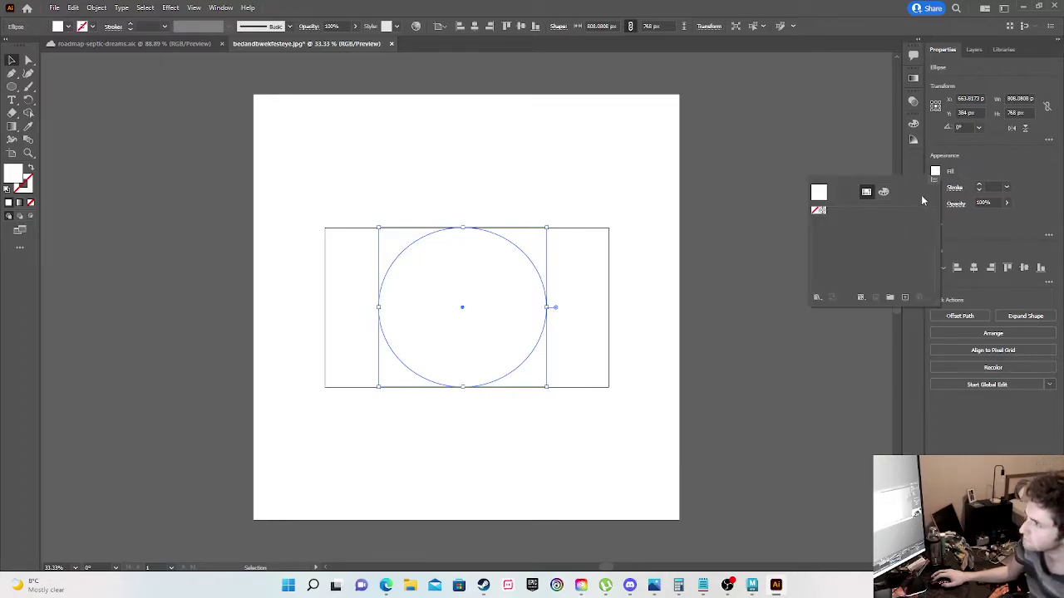
pyautogui.click(882, 193)
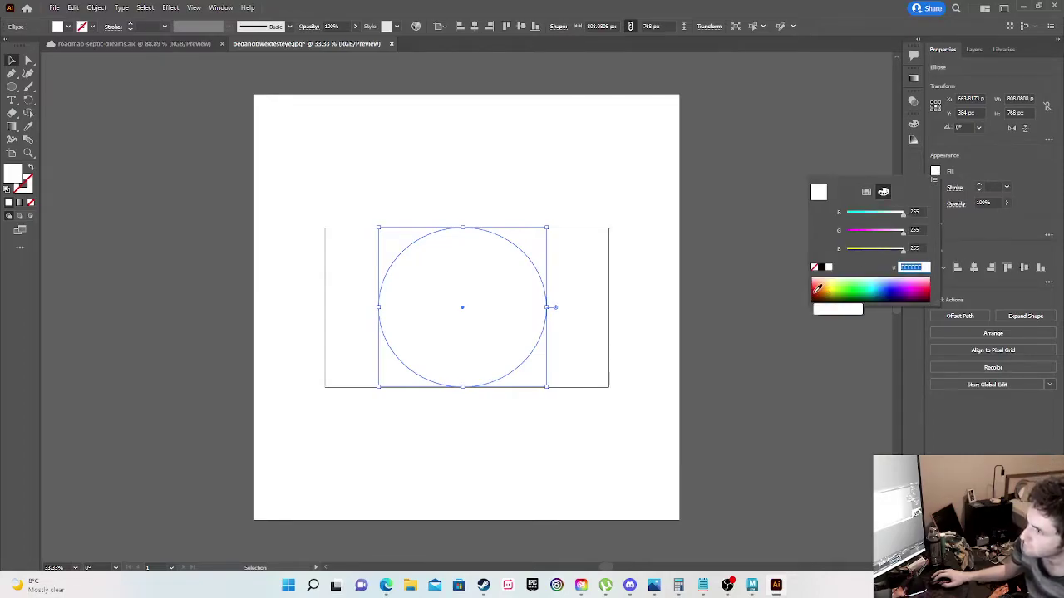
pyautogui.click(817, 288)
pyautogui.click(745, 246)
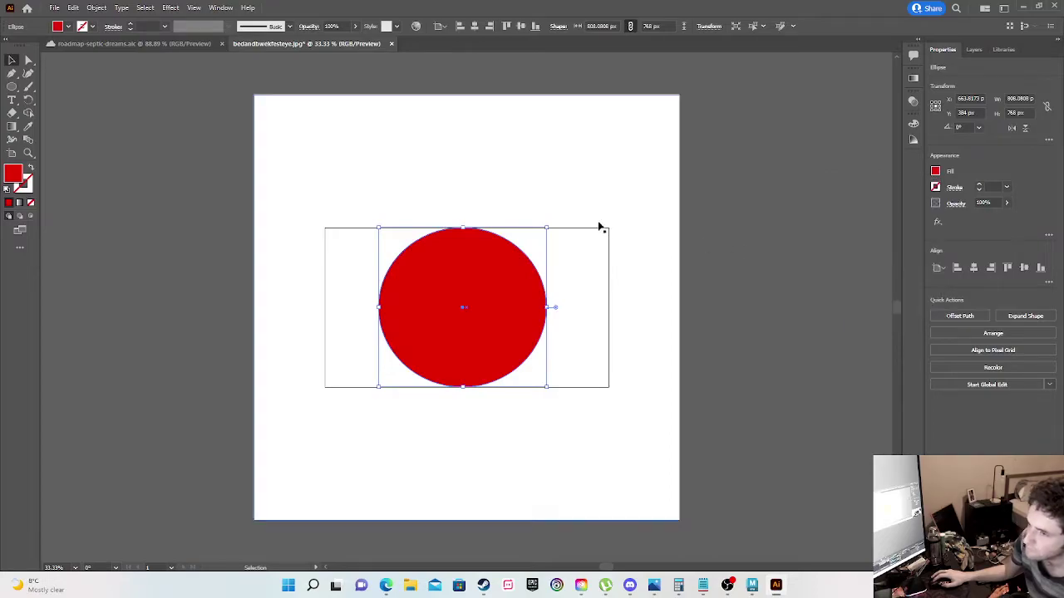
pyautogui.click(149, 210)
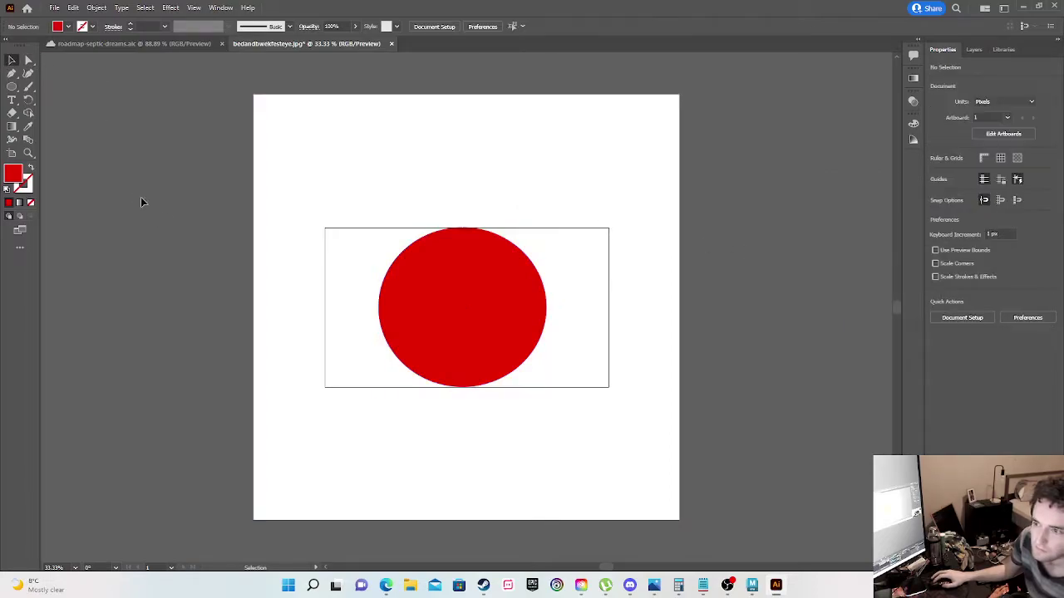
pyautogui.click(54, 8)
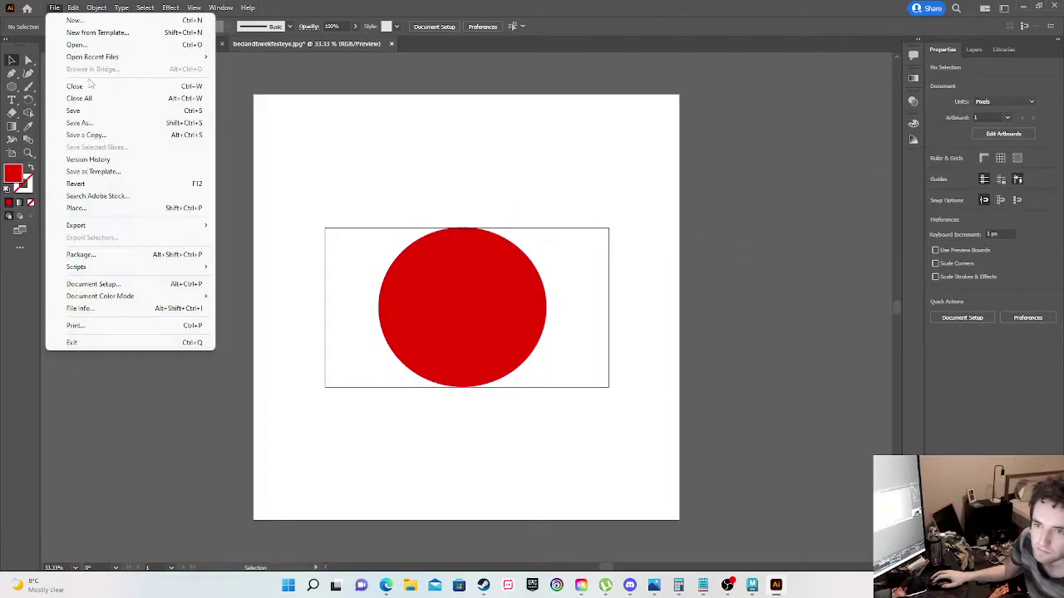
pyautogui.click(91, 124)
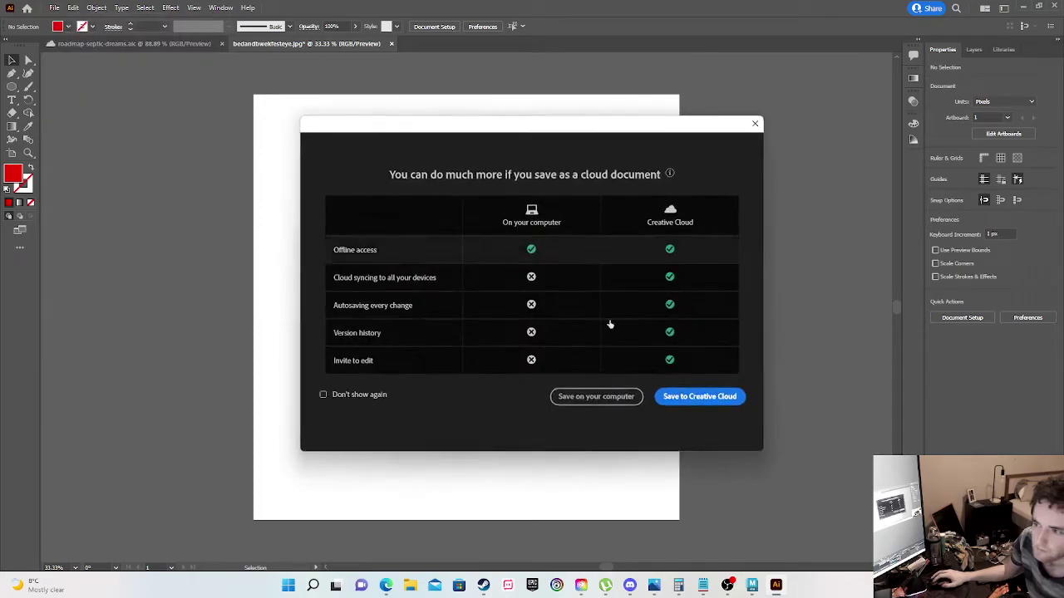
pyautogui.click(628, 397)
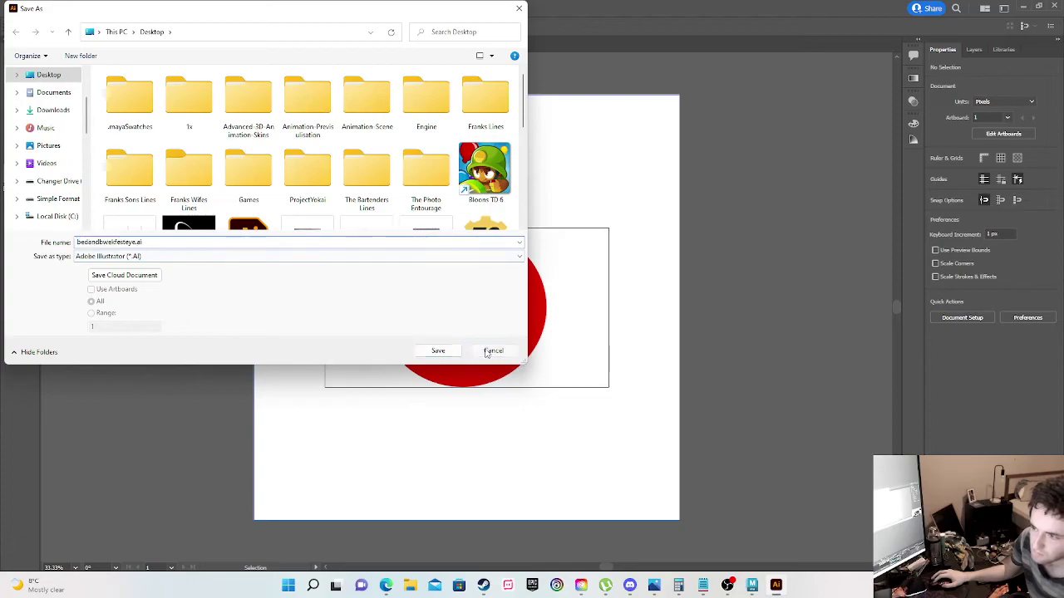
pyautogui.click(493, 349)
# Step: Open Export for Screens, choose the Desktop as the export folder and try to export the artboard as PNG
pyautogui.click(53, 7)
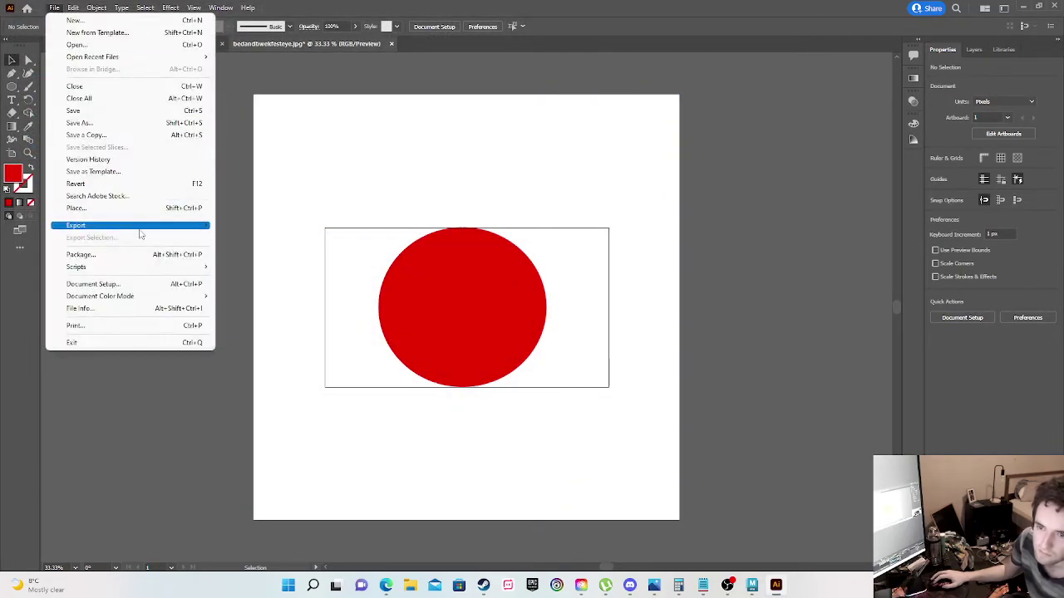
pyautogui.moveTo(168, 225)
pyautogui.click(305, 229)
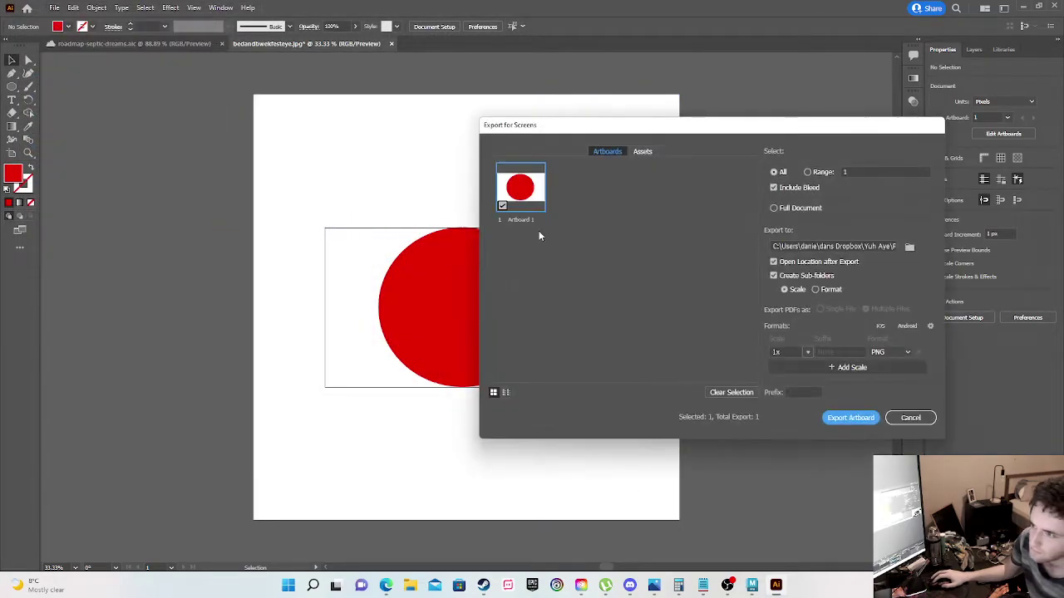
pyautogui.click(909, 249)
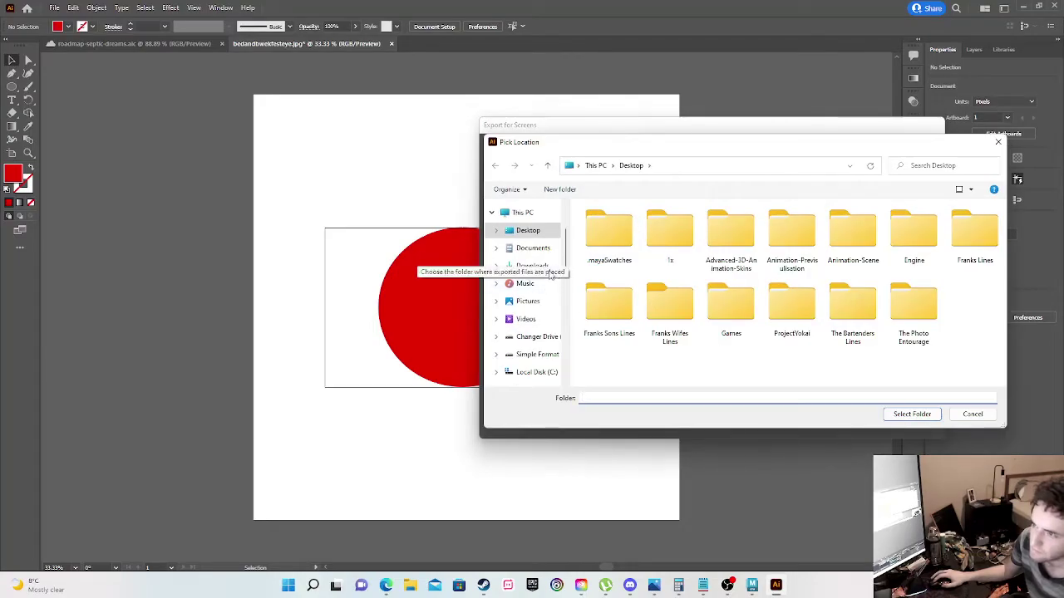
pyautogui.click(912, 414)
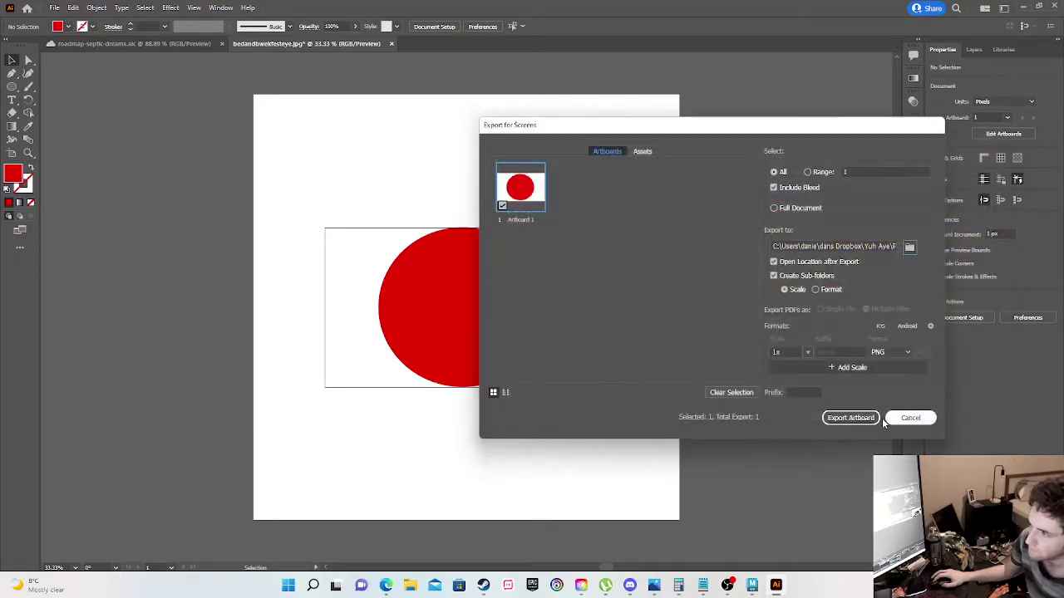
pyautogui.click(851, 417)
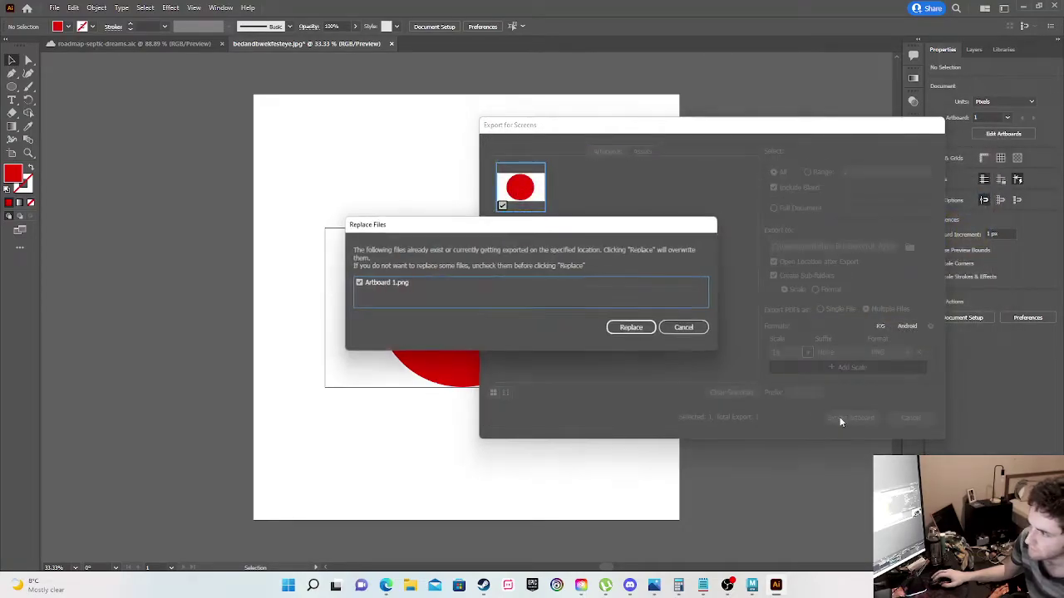
pyautogui.click(688, 328)
# Step: Rename the artboard to red-eye in Export for Screens and close the dialog without exporting
pyautogui.click(521, 219)
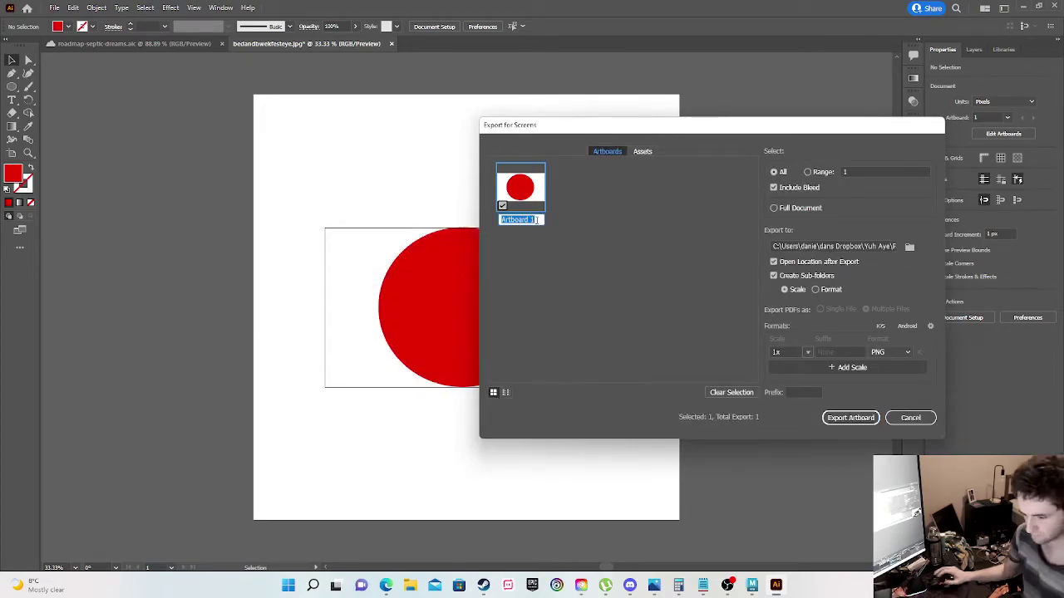
pyautogui.write('red-eye')
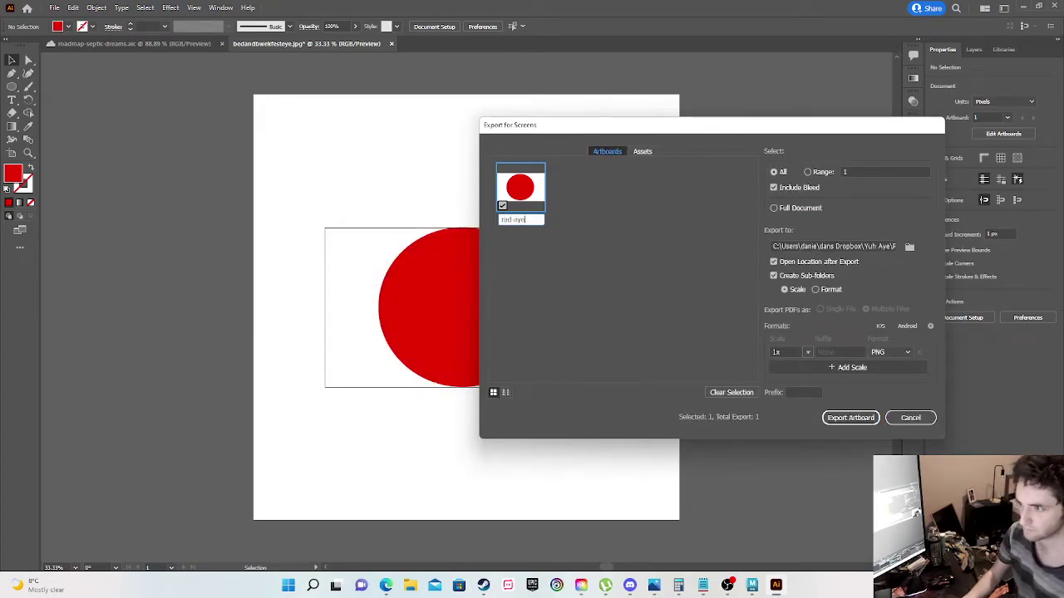
pyautogui.press('Return')
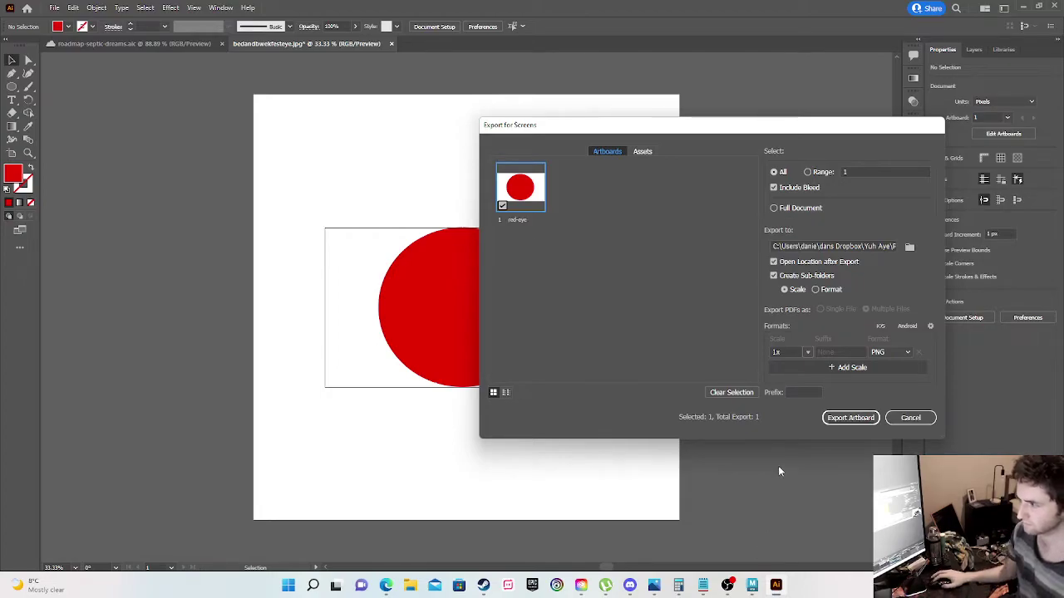
pyautogui.click(924, 417)
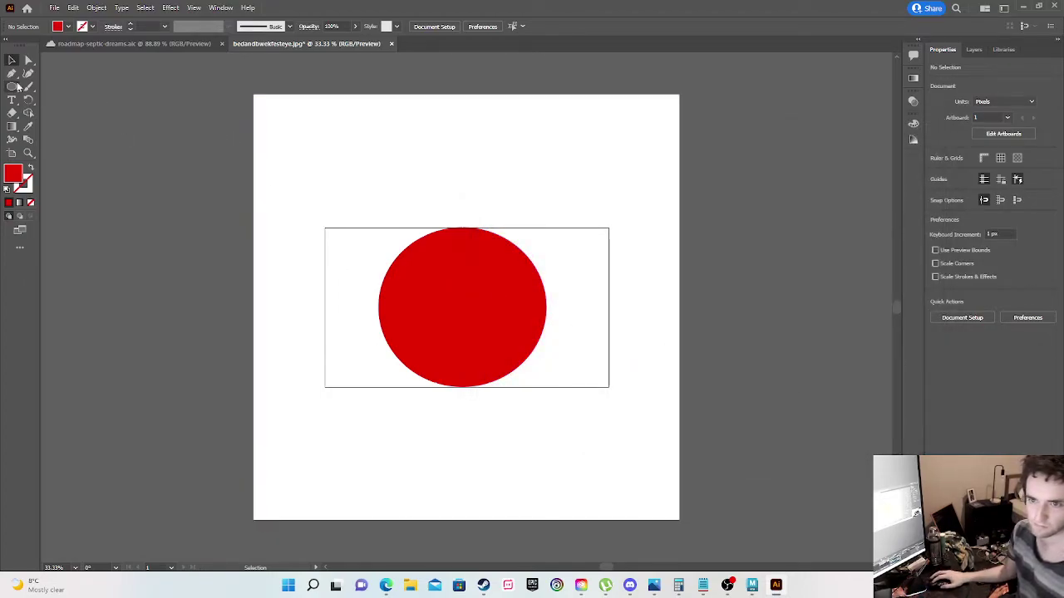
# Step: Draw a pupil circle about 291 px wide and move it to the centre of the red ellipse
pyautogui.click(12, 86)
pyautogui.moveTo(443, 284); pyautogui.dragTo(504, 344)
pyautogui.click(11, 60)
pyautogui.moveTo(473, 318); pyautogui.dragTo(463, 311)
# Step: Fill the small central circle with black and deselect it
pyautogui.click(935, 172)
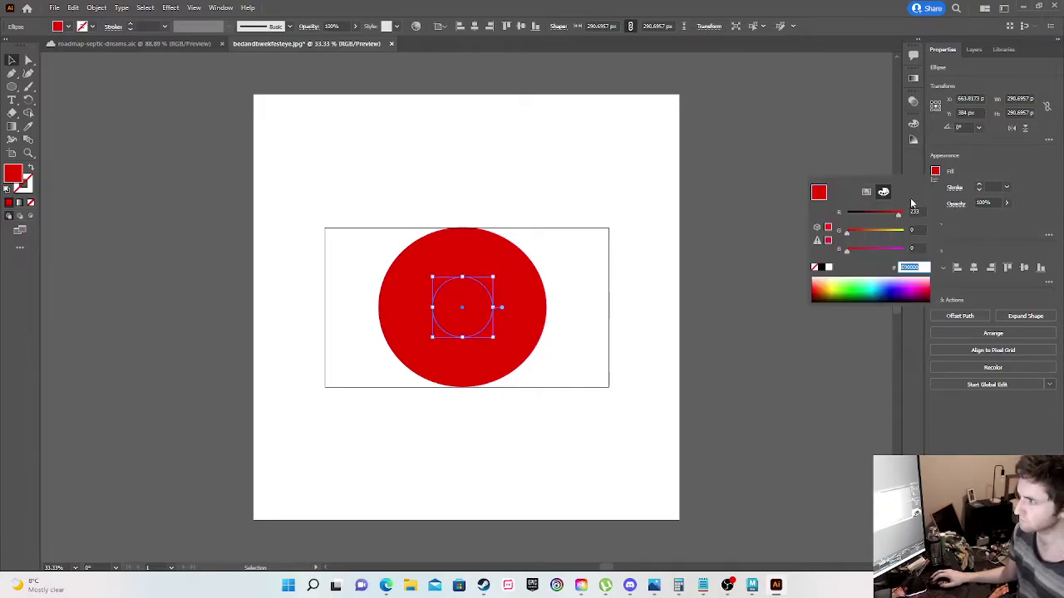
pyautogui.click(821, 267)
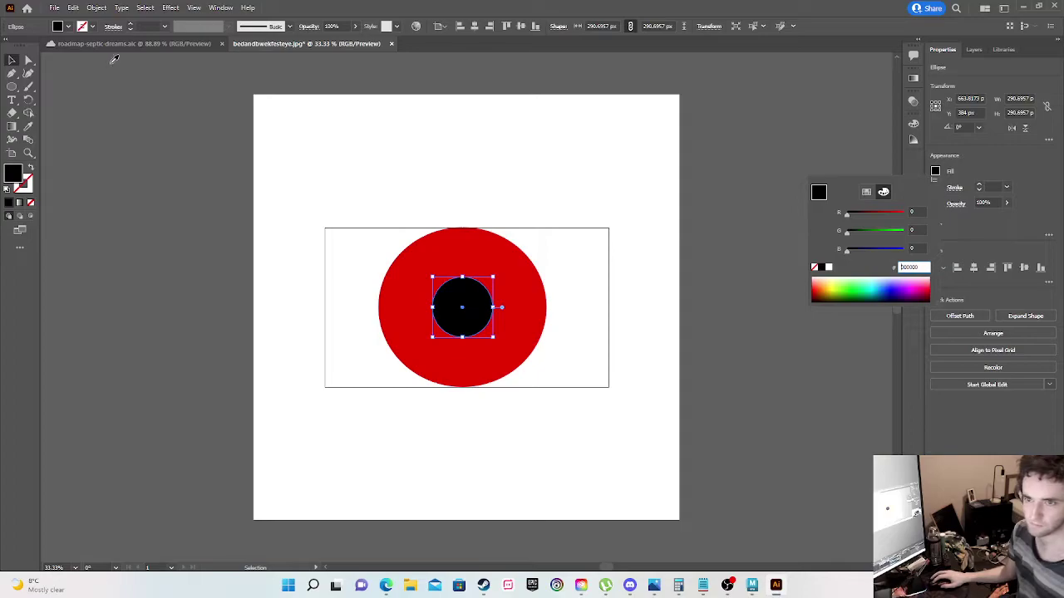
pyautogui.click(11, 61)
pyautogui.click(208, 251)
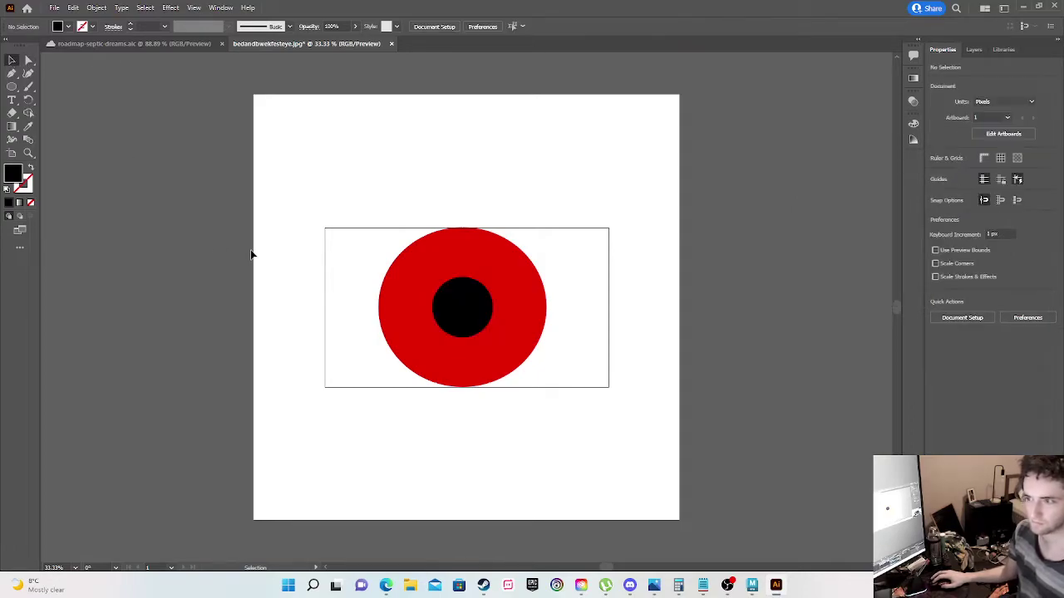
# Step: Draw a diagonal Pen line about 115 by 128 px from inside the pupil up and left into the red, with a white stroke
pyautogui.click(12, 74)
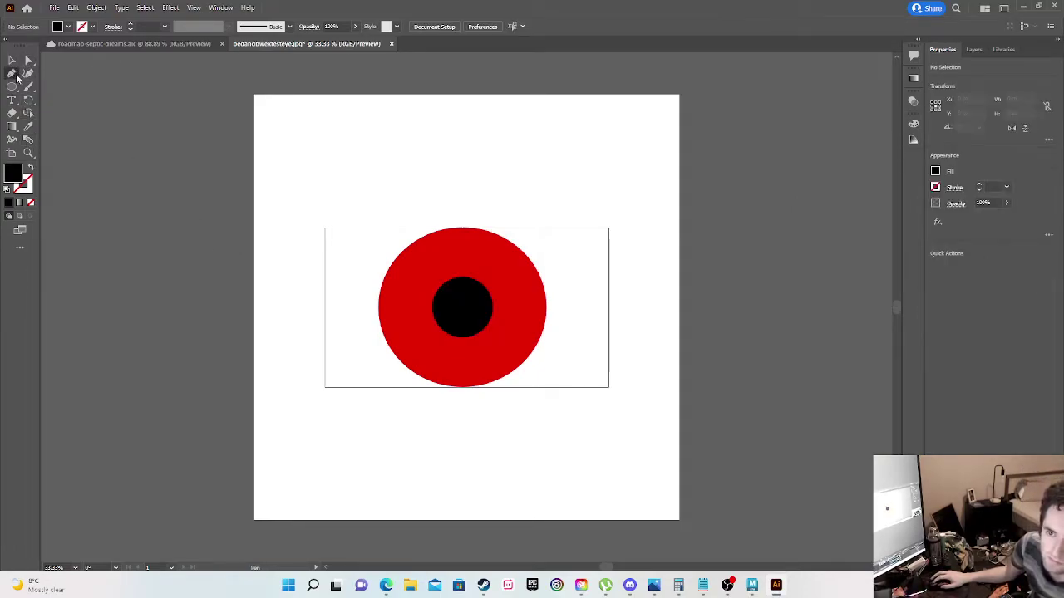
pyautogui.click(454, 294)
pyautogui.click(429, 268)
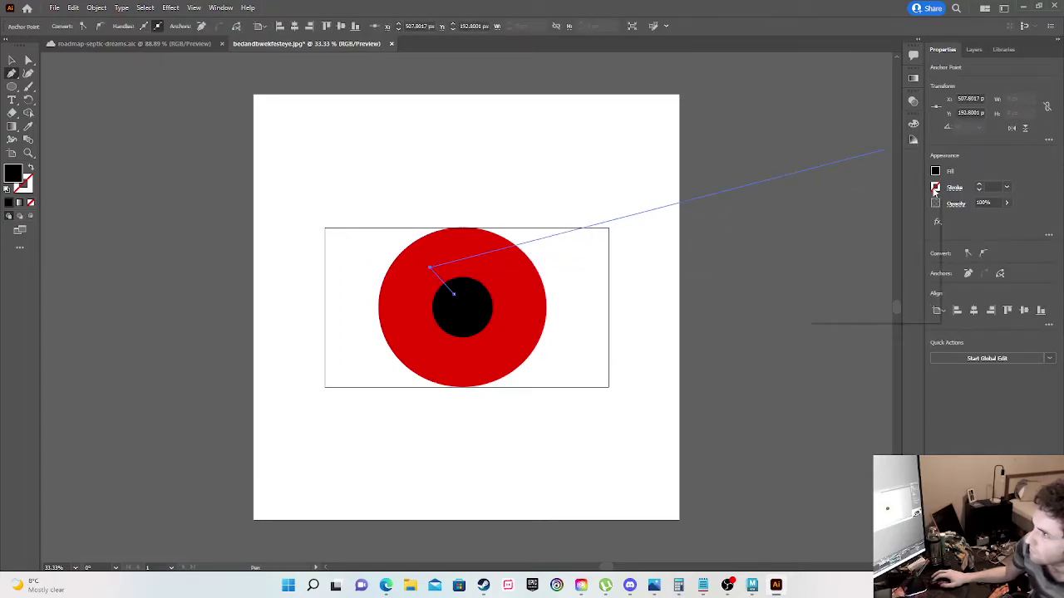
pyautogui.click(935, 188)
pyautogui.click(883, 208)
pyautogui.click(828, 283)
pyautogui.click(13, 62)
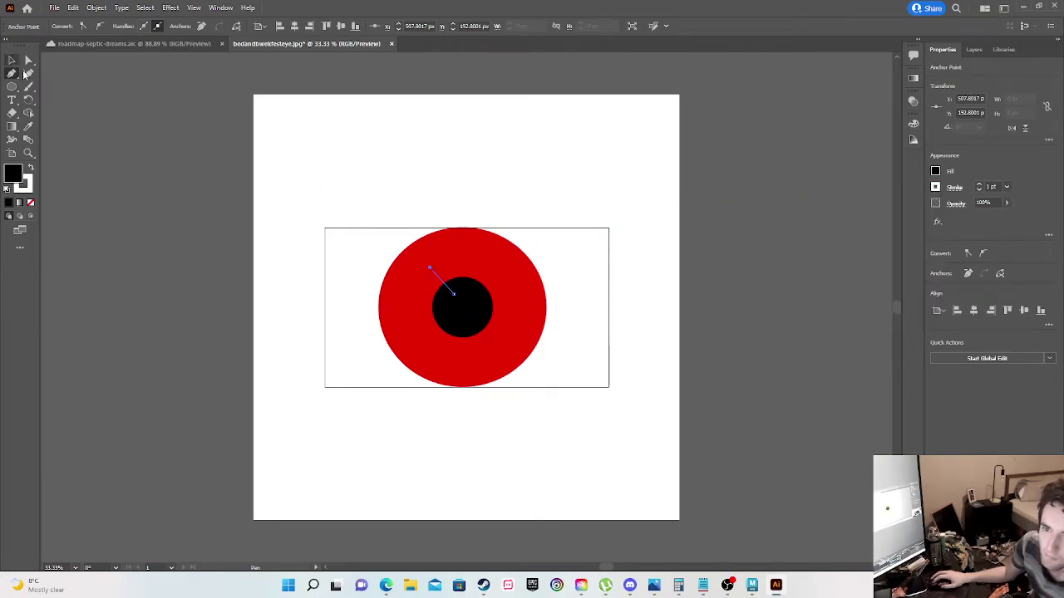
pyautogui.click(12, 62)
pyautogui.click(175, 264)
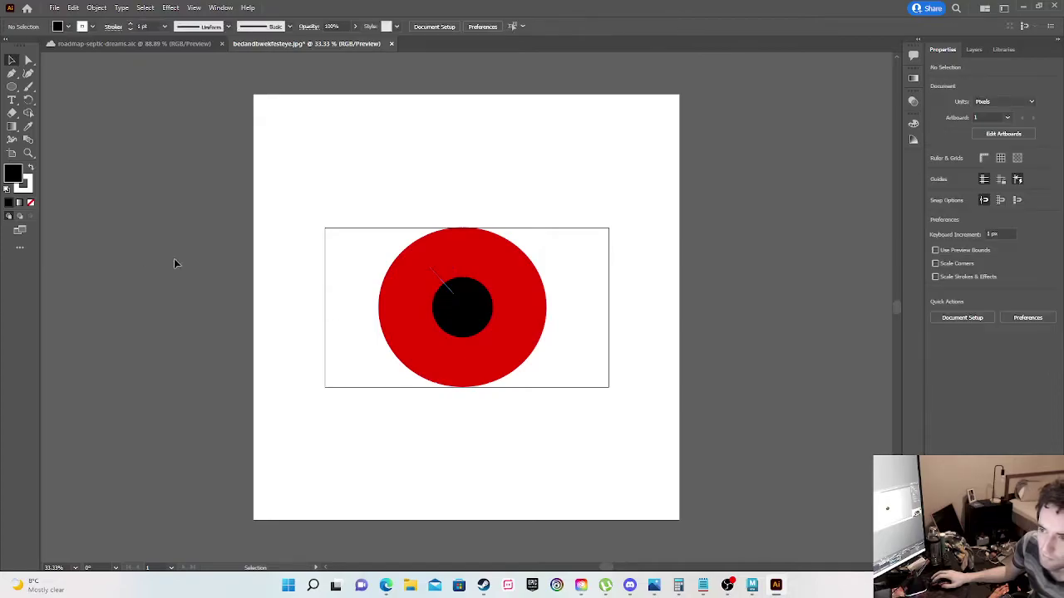
# Step: Set the diagonal white line's stroke weight to 10 pt and deselect it
pyautogui.click(450, 288)
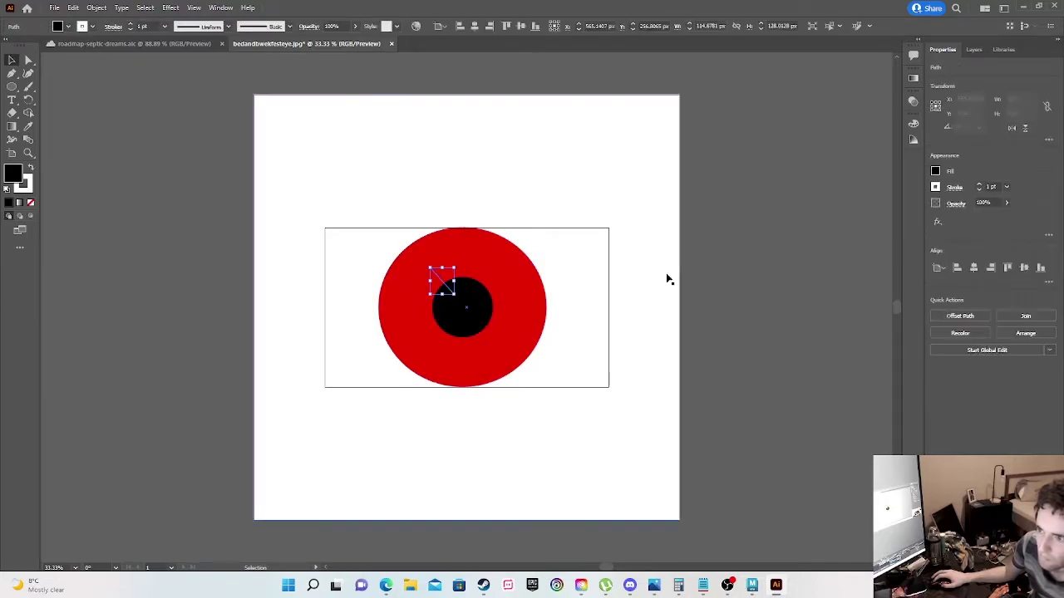
pyautogui.click(979, 185)
pyautogui.click(979, 184)
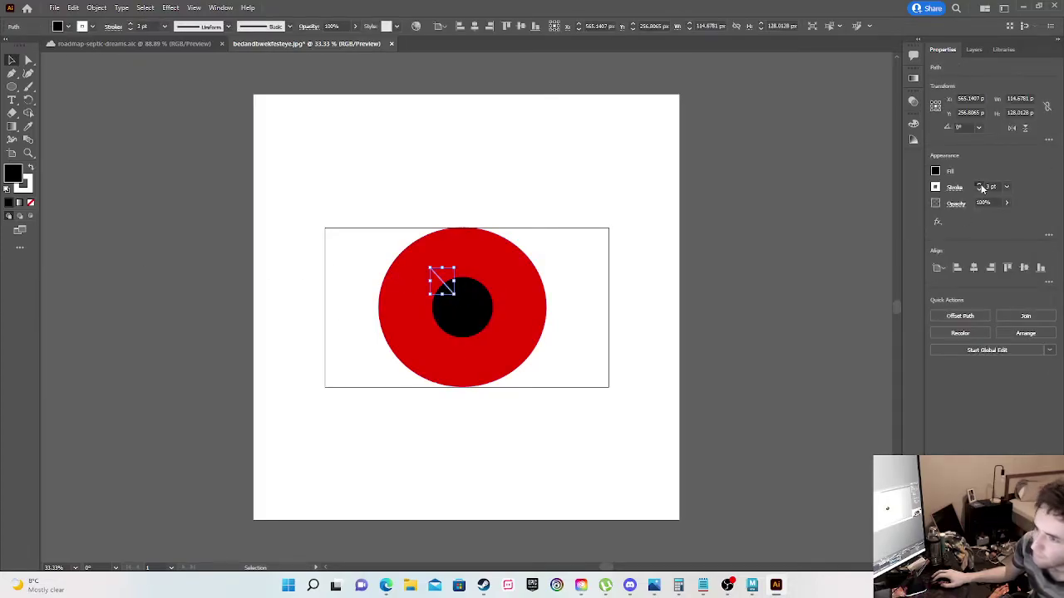
pyautogui.click(980, 186)
pyautogui.click(980, 186)
pyautogui.click(777, 317)
# Step: Draw a second, shorter white Pen line from the pupil's left side outward into the red, below the first line
pyautogui.click(12, 74)
pyautogui.click(442, 303)
pyautogui.click(423, 302)
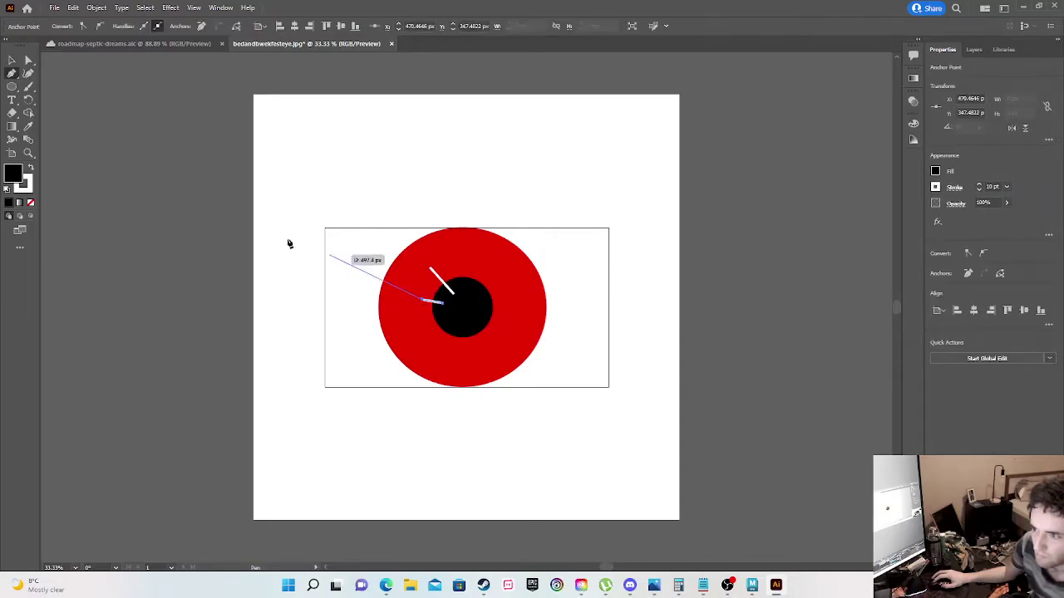
pyautogui.click(11, 60)
pyautogui.click(218, 251)
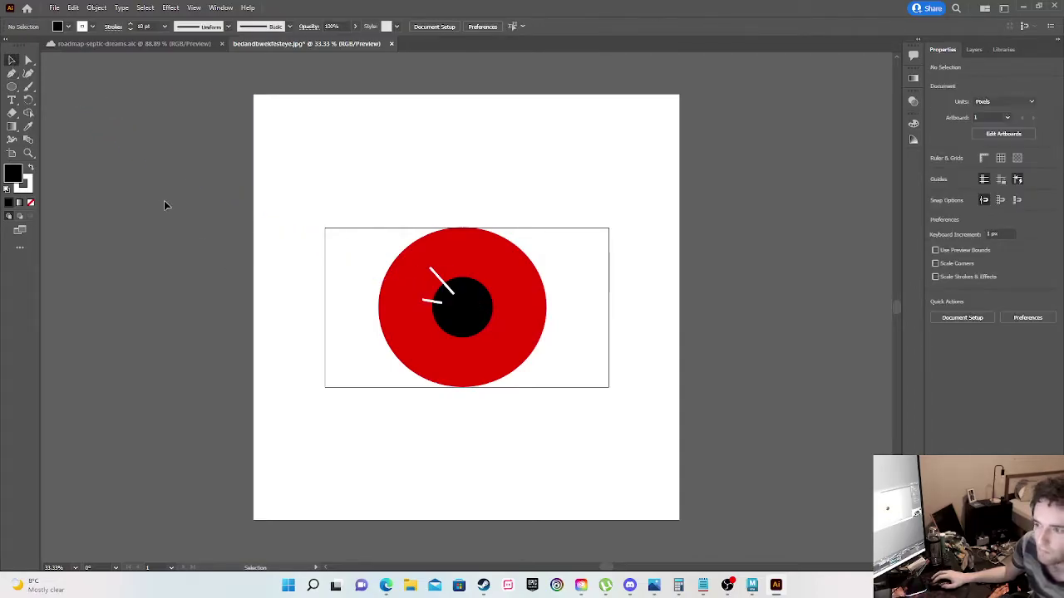
# Step: Export the red-eye artboard as a 1x PNG with Export for Screens
pyautogui.click(54, 8)
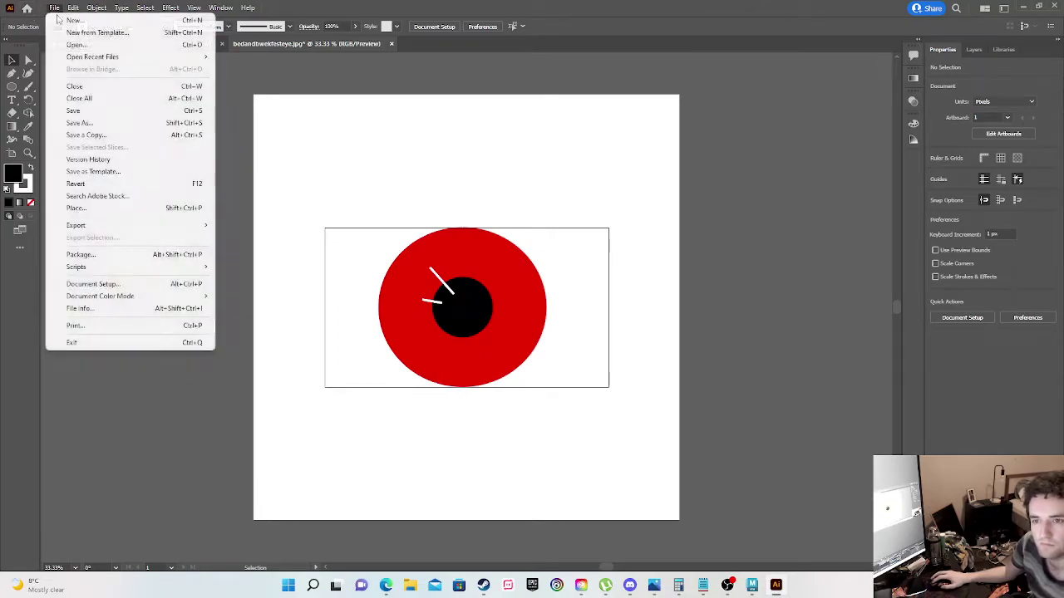
pyautogui.moveTo(141, 225)
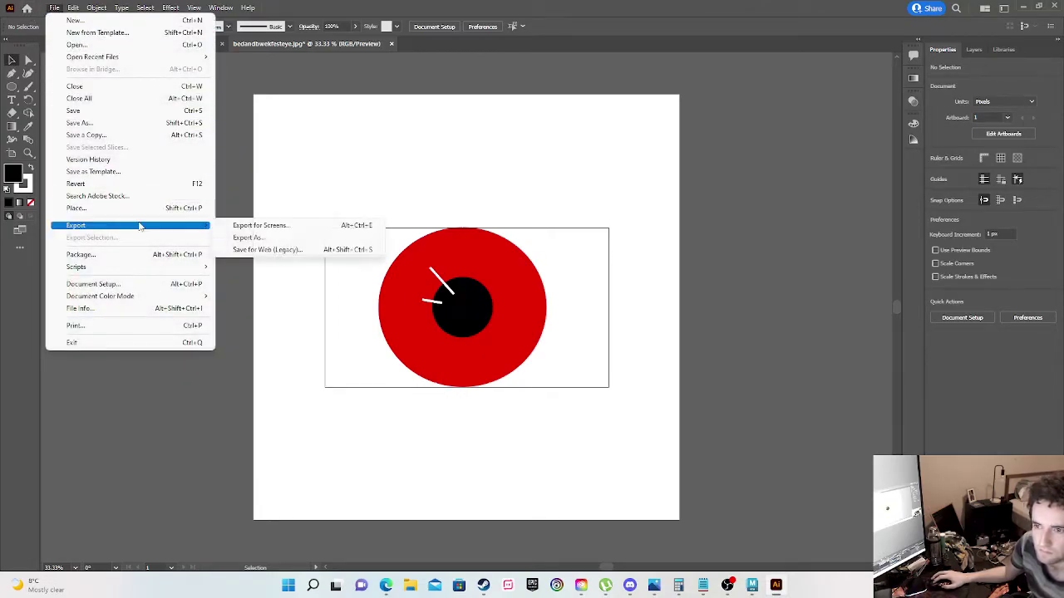
pyautogui.click(292, 226)
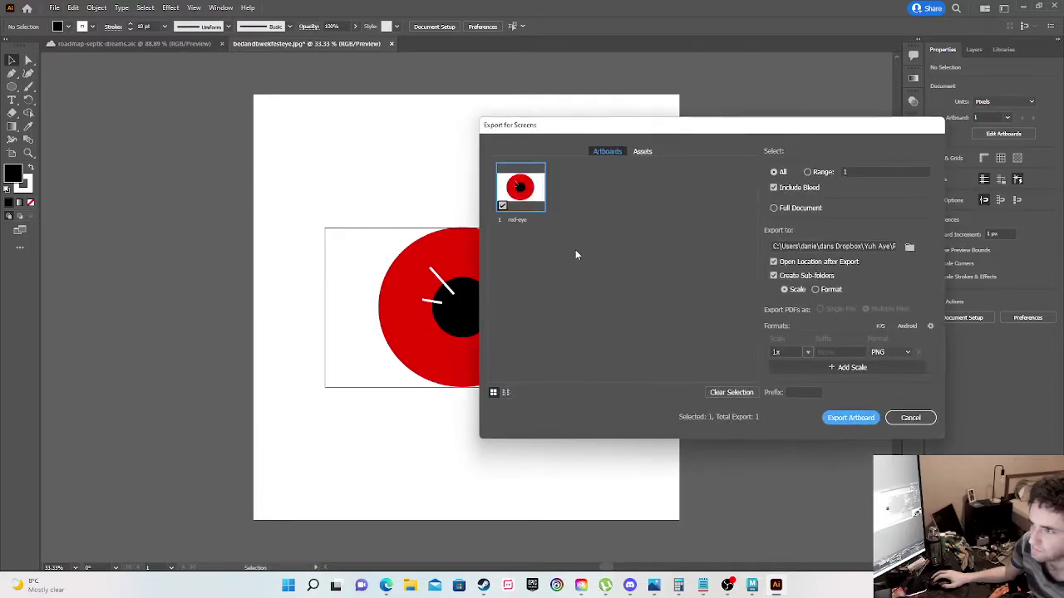
pyautogui.click(845, 418)
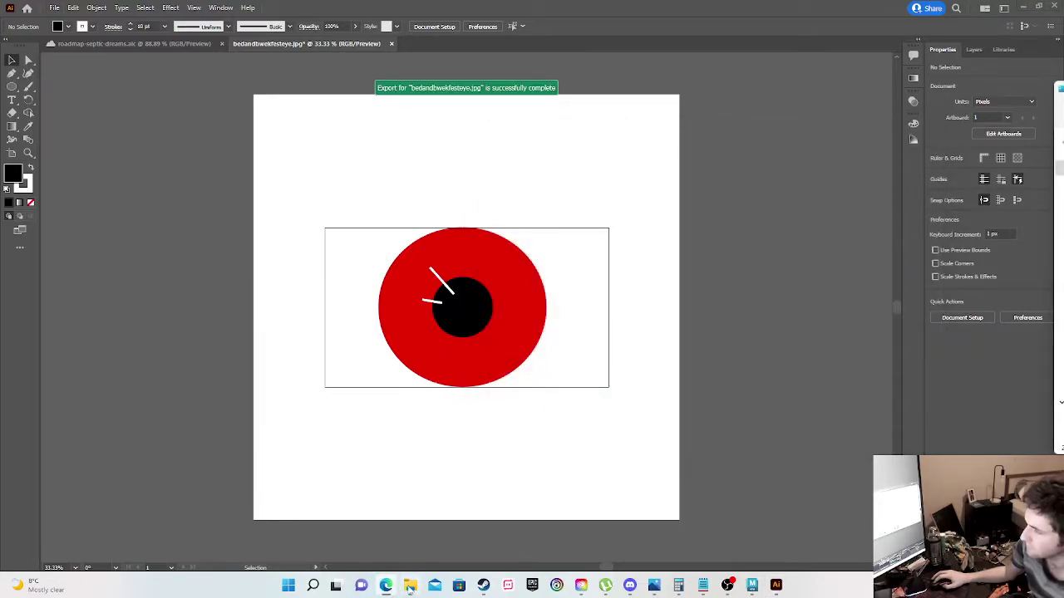
# Step: Switch to Maya, put the eye mesh in face mode and select all faces of the eyeball on the viewer's left
pyautogui.click(750, 586)
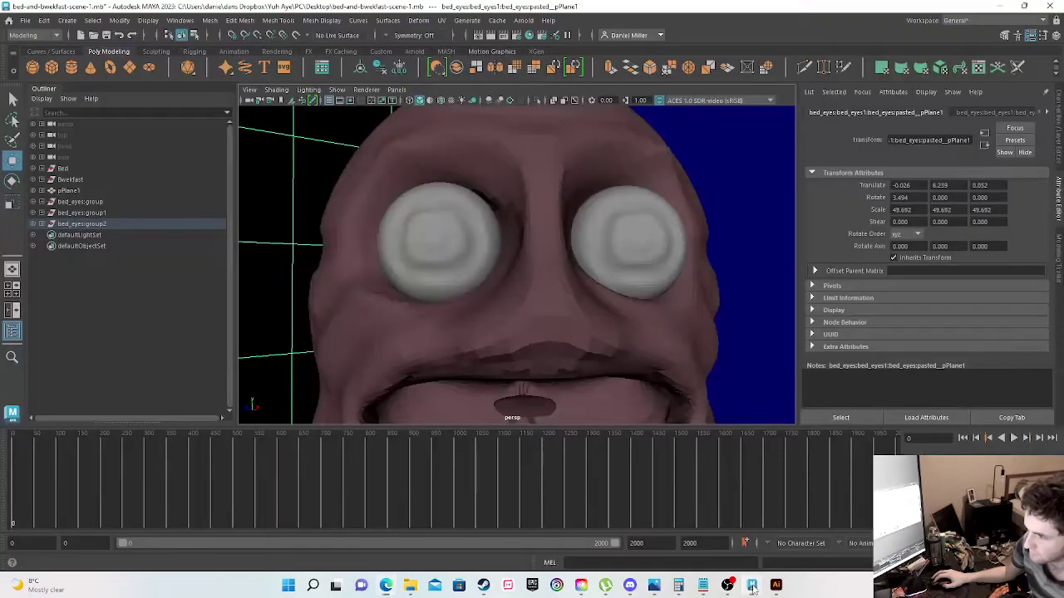
pyautogui.click(439, 261)
pyautogui.rightClick(440, 259)
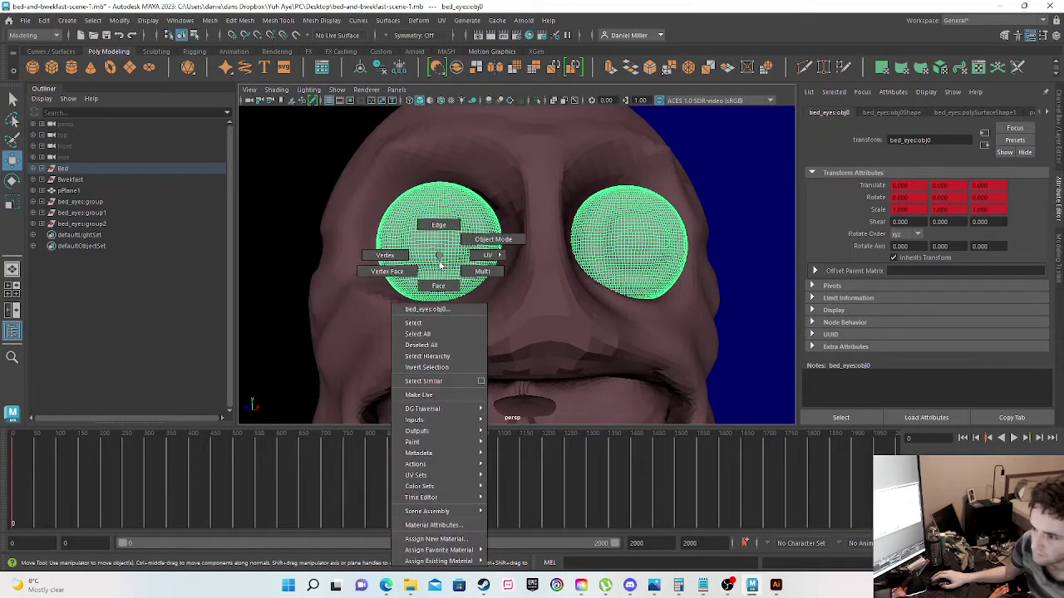
pyautogui.moveTo(450, 512)
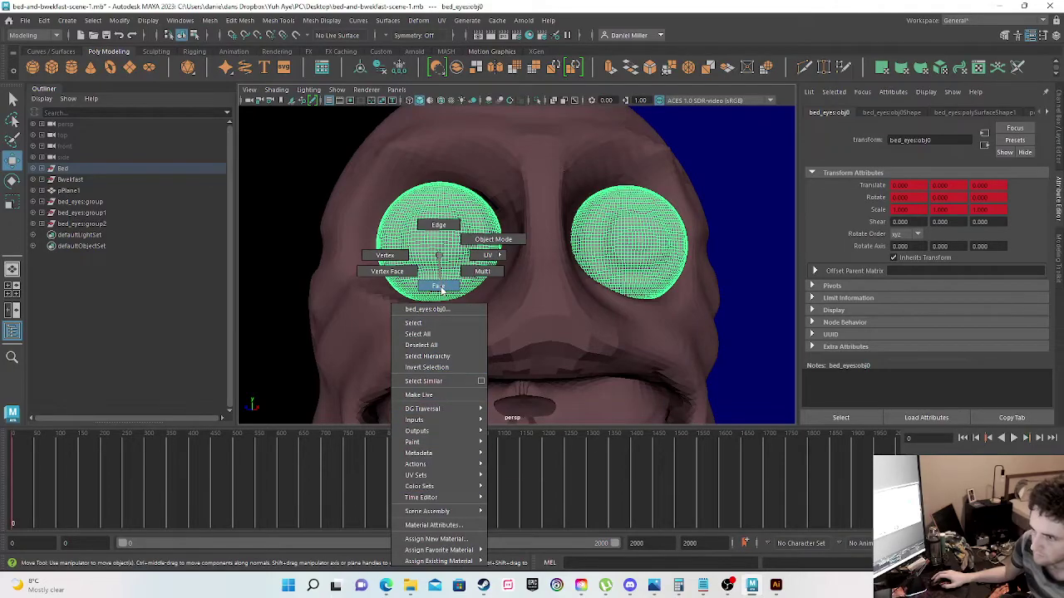
pyautogui.click(440, 287)
pyautogui.moveTo(360, 164); pyautogui.dragTo(510, 346)
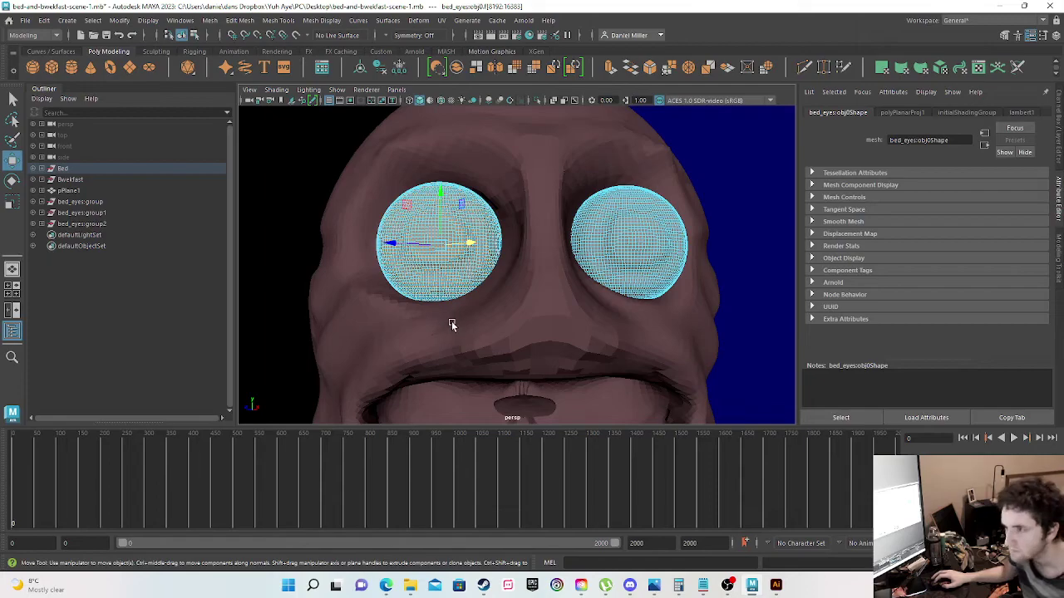
pyautogui.keyDown('alt'); pyautogui.moveTo(452, 323); pyautogui.dragTo(437, 325); pyautogui.keyUp('alt')
pyautogui.moveTo(307, 173); pyautogui.dragTo(477, 370)
# Step: Assign a new Arnold aiStandardSurface material to the selected eyeball faces
pyautogui.moveTo(354, 280); pyautogui.dragTo(349, 539, button='right')
pyautogui.click(382, 283)
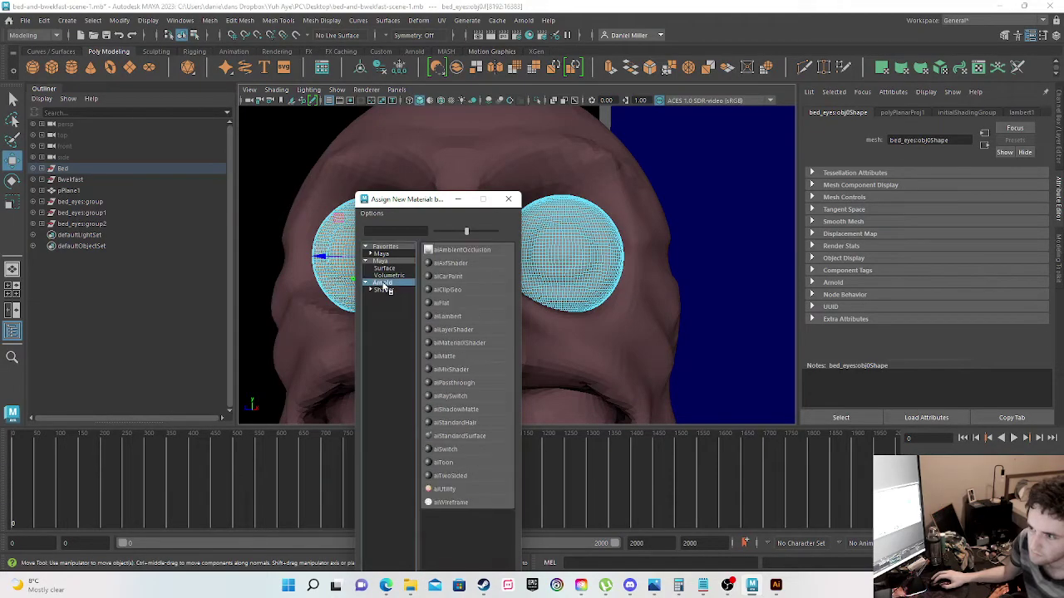
pyautogui.click(459, 437)
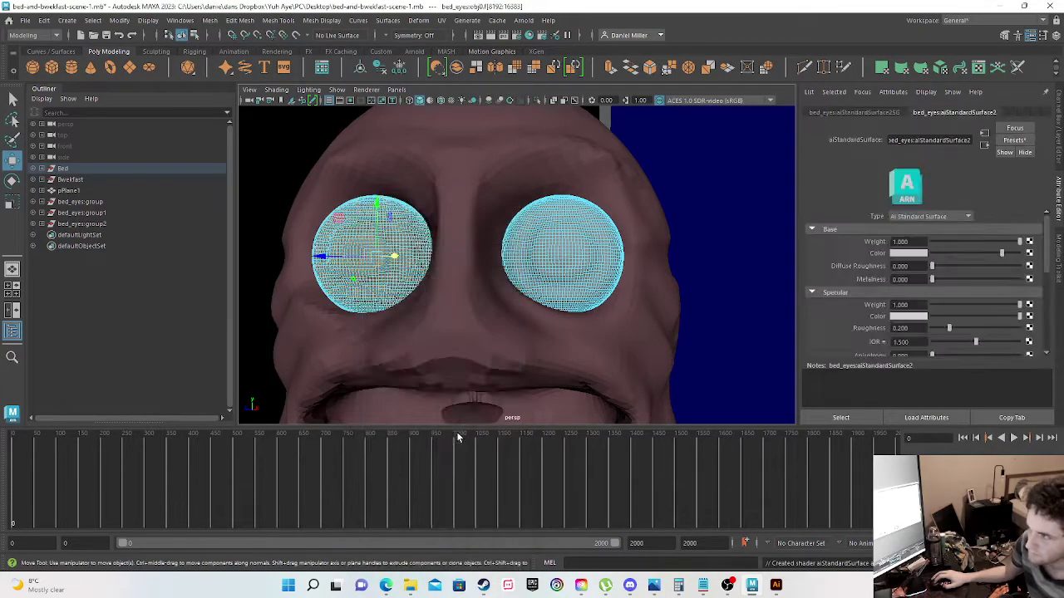
# Step: Connect a File texture to the new material's base color and load red-eye.png from the Desktop's 1x folder
pyautogui.click(1029, 253)
pyautogui.click(450, 289)
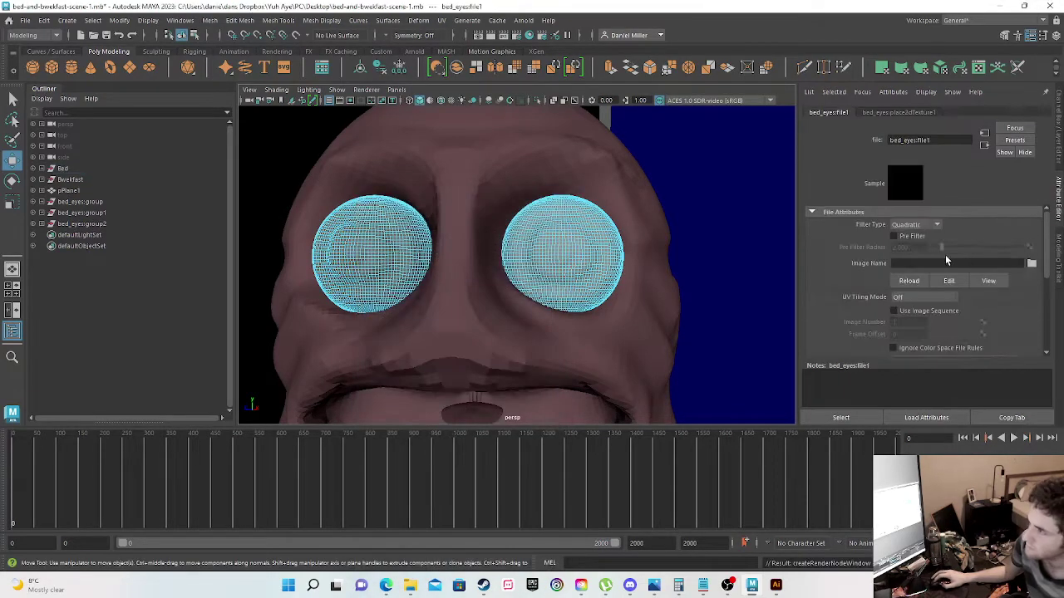
pyautogui.click(1031, 265)
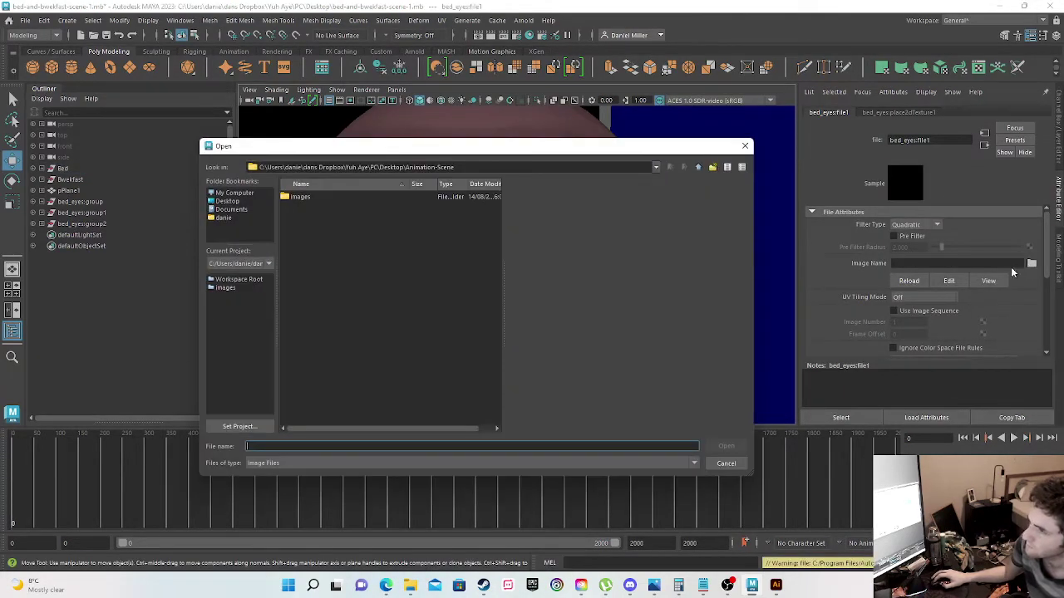
pyautogui.click(228, 201)
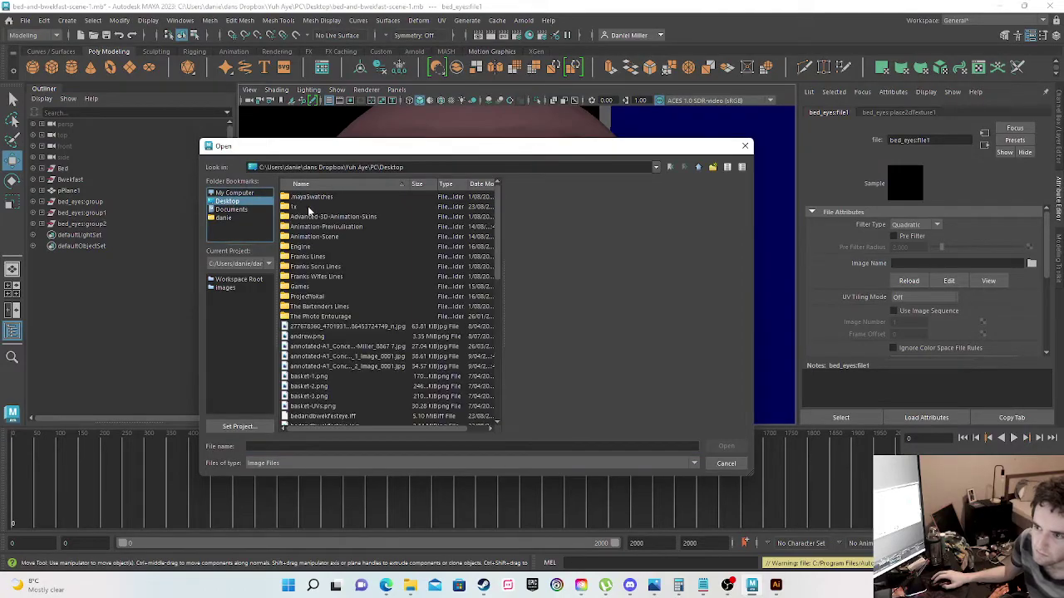
pyautogui.doubleClick(295, 207)
pyautogui.click(307, 228)
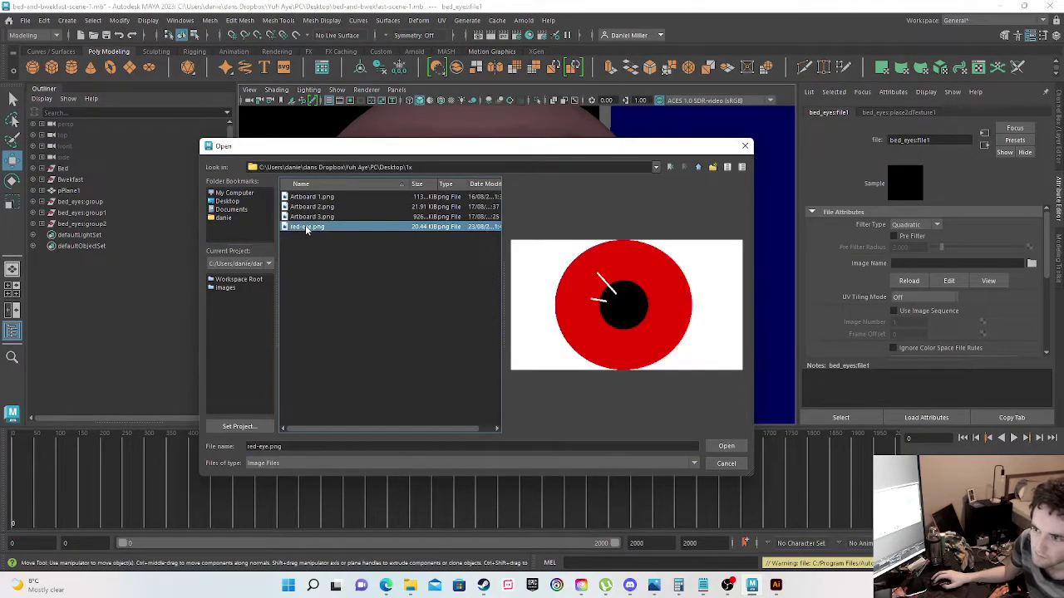
pyautogui.click(726, 446)
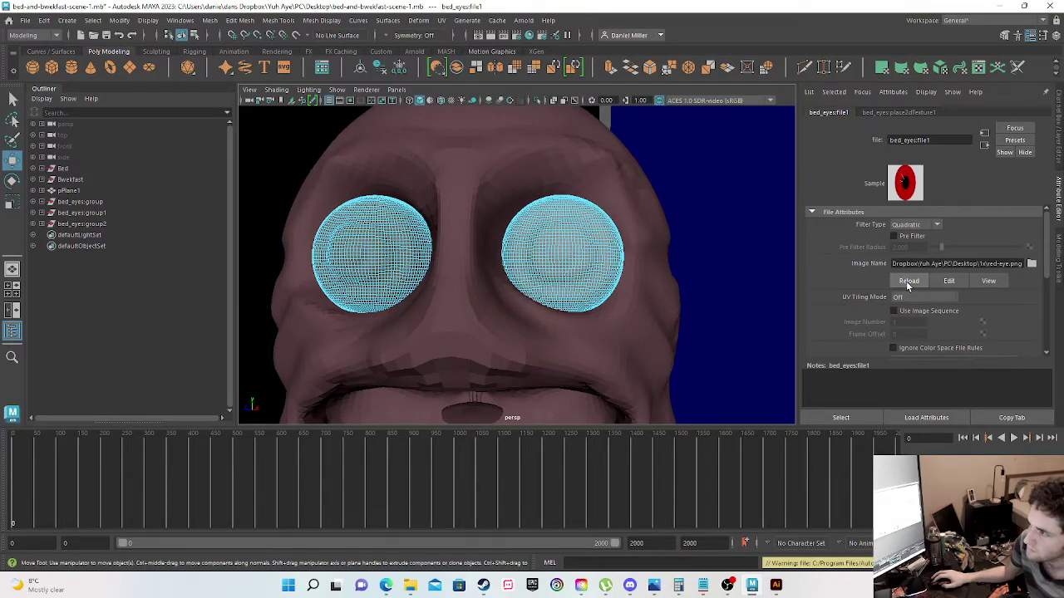
# Step: Set the file texture's UV Tiling Mode to Explicit Tiles and turn on textured display in the viewport
pyautogui.click(931, 300)
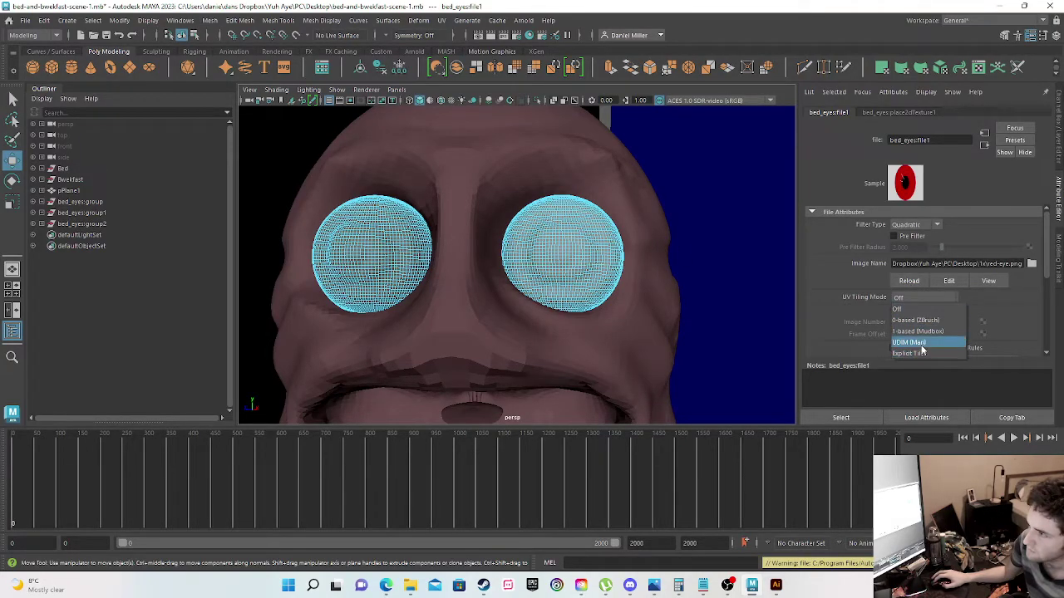
pyautogui.click(920, 353)
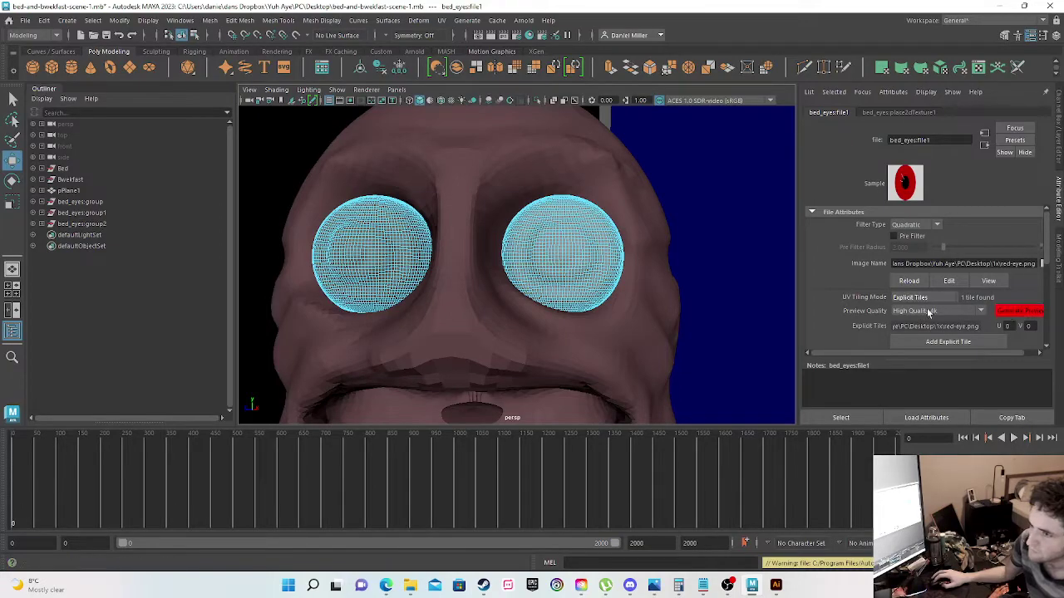
pyautogui.click(724, 304)
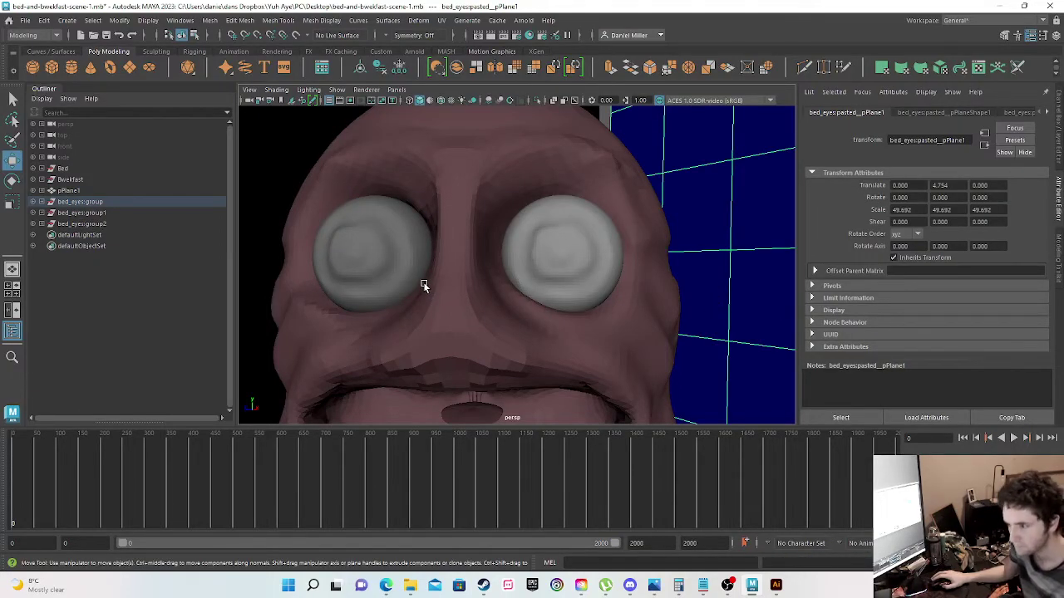
pyautogui.press('6')
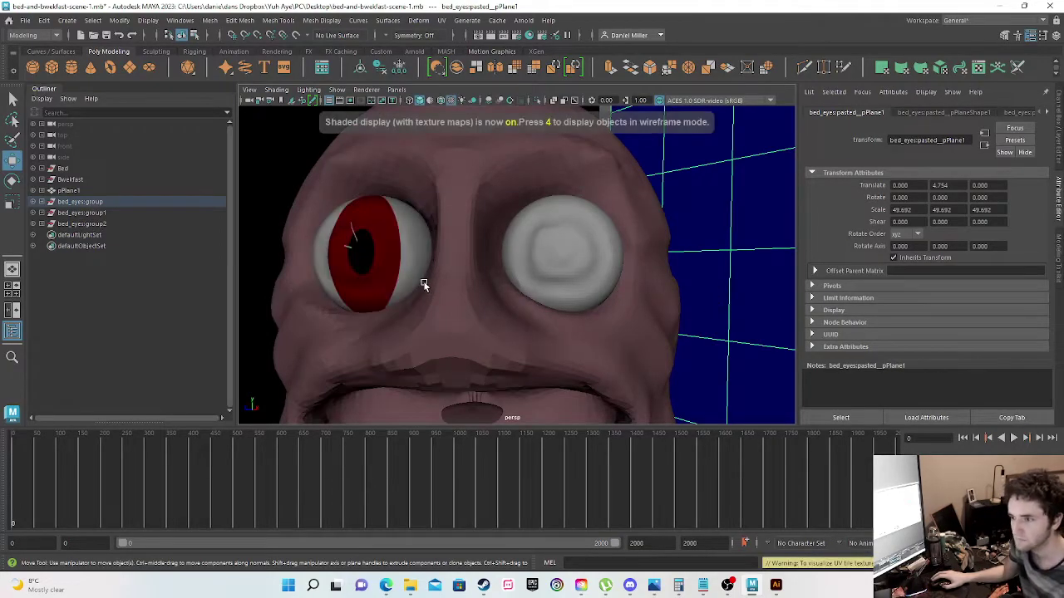
# Step: Delete all faces of the eyeball on the viewer's right and return the eye mesh to object mode
pyautogui.click(352, 271)
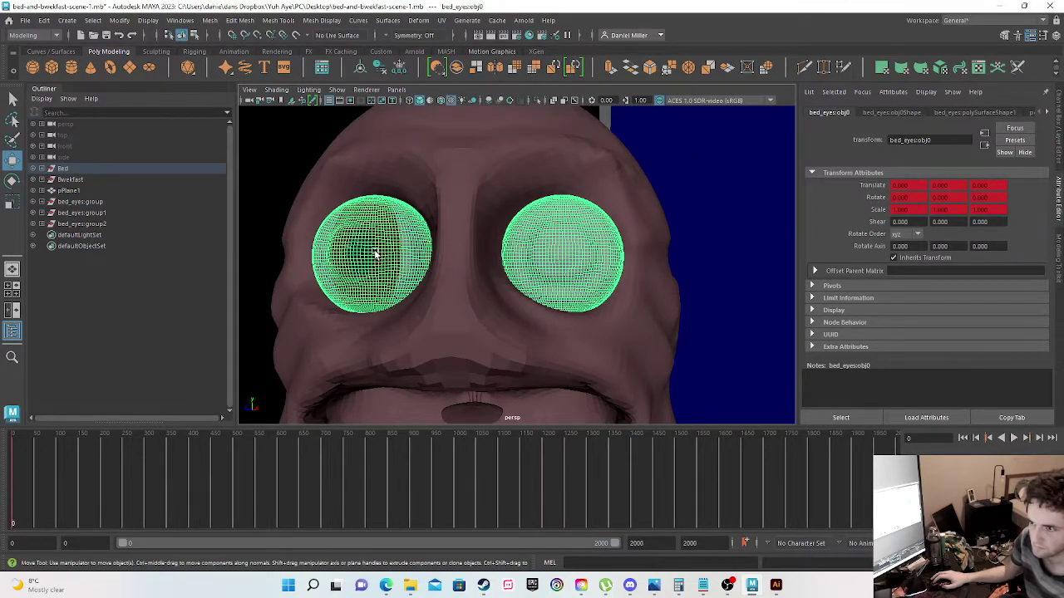
pyautogui.rightClick(377, 254)
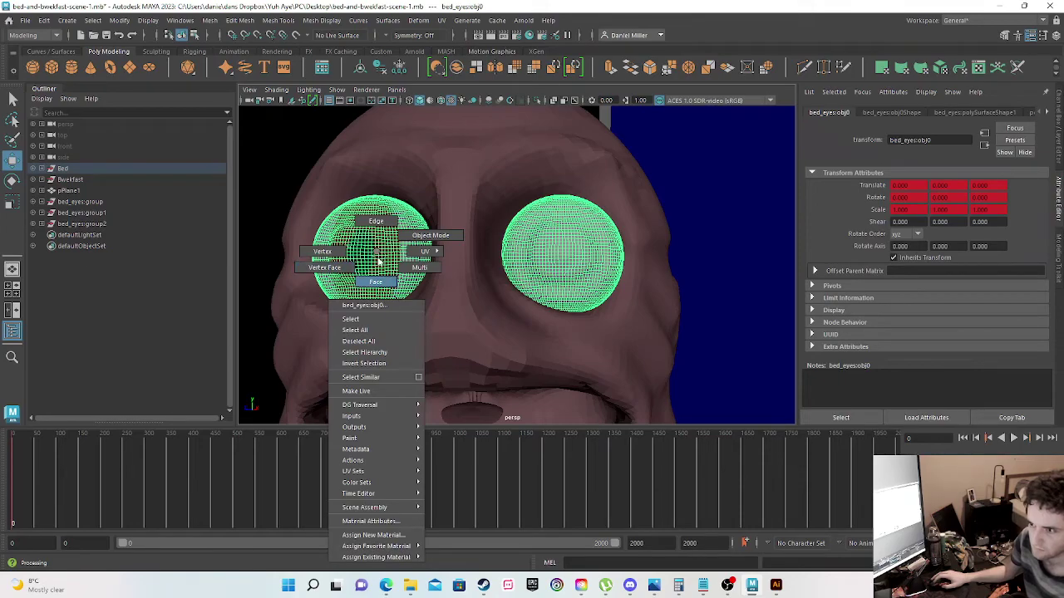
pyautogui.click(375, 281)
pyautogui.moveTo(487, 147); pyautogui.dragTo(690, 397)
pyautogui.press('Delete')
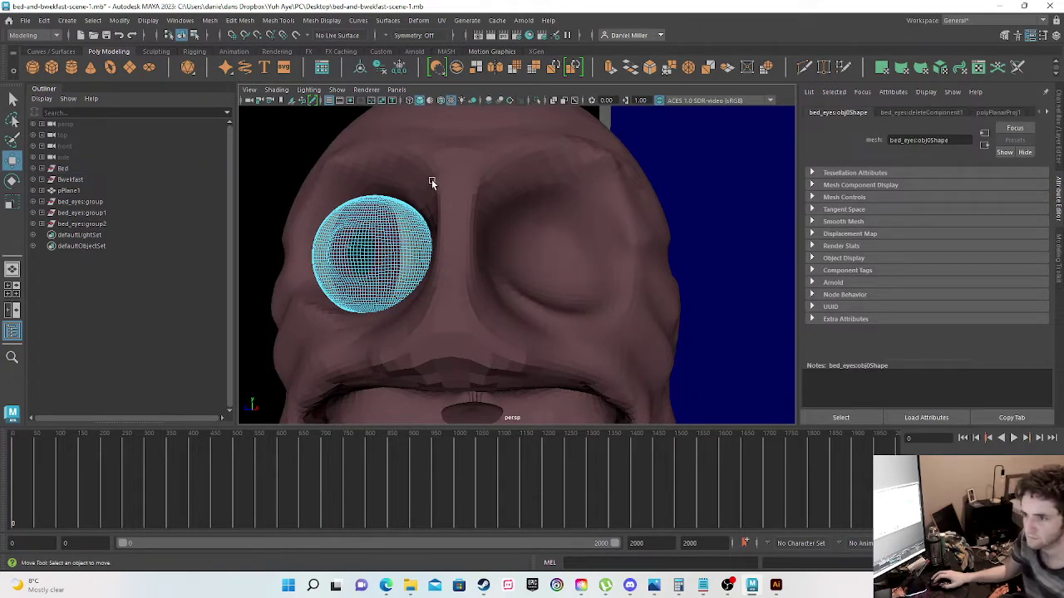
pyautogui.rightClick(376, 257)
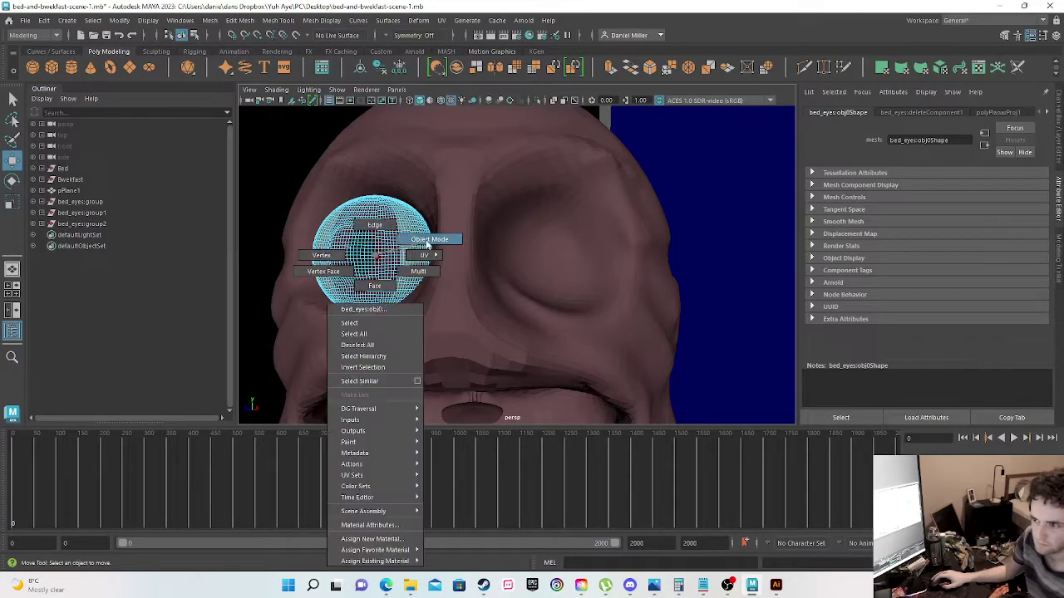
pyautogui.click(426, 242)
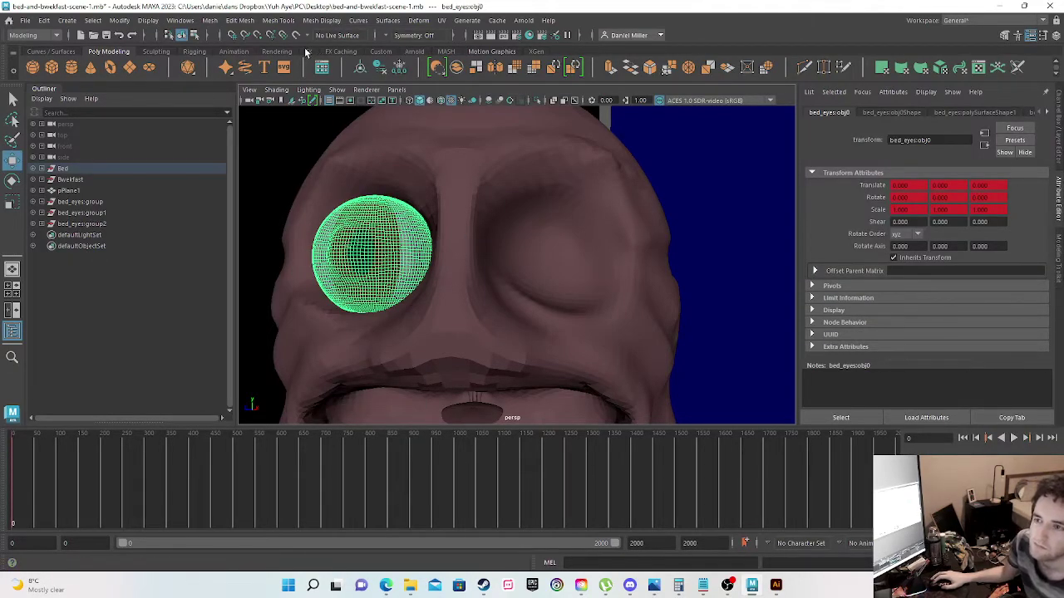
# Step: Clean up the remaining eyeball by centering its pivot and deleting its history, and try to freeze its transformations
pyautogui.click(363, 73)
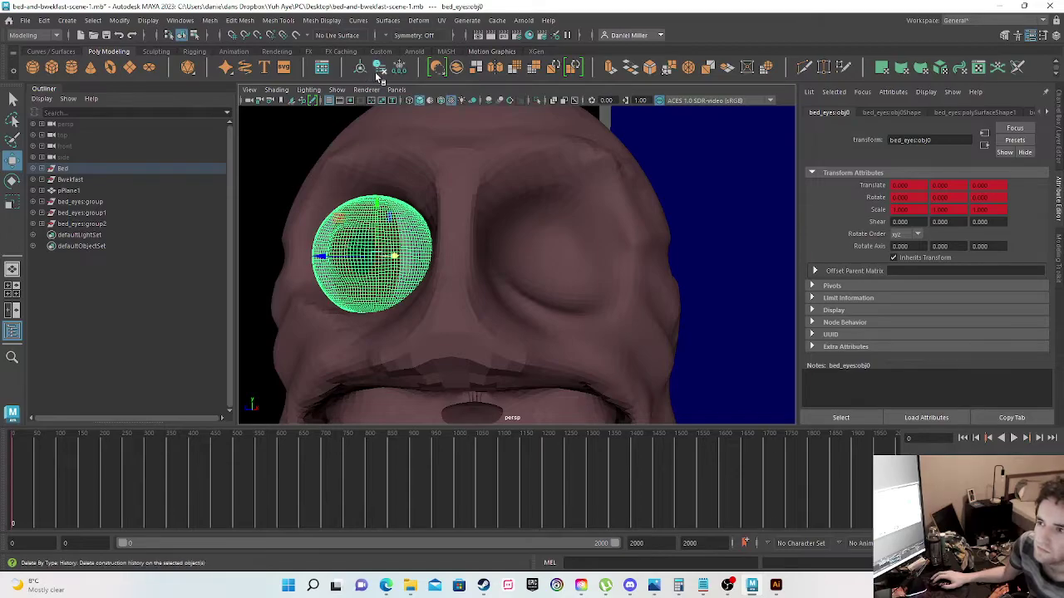
pyautogui.click(381, 70)
pyautogui.click(399, 68)
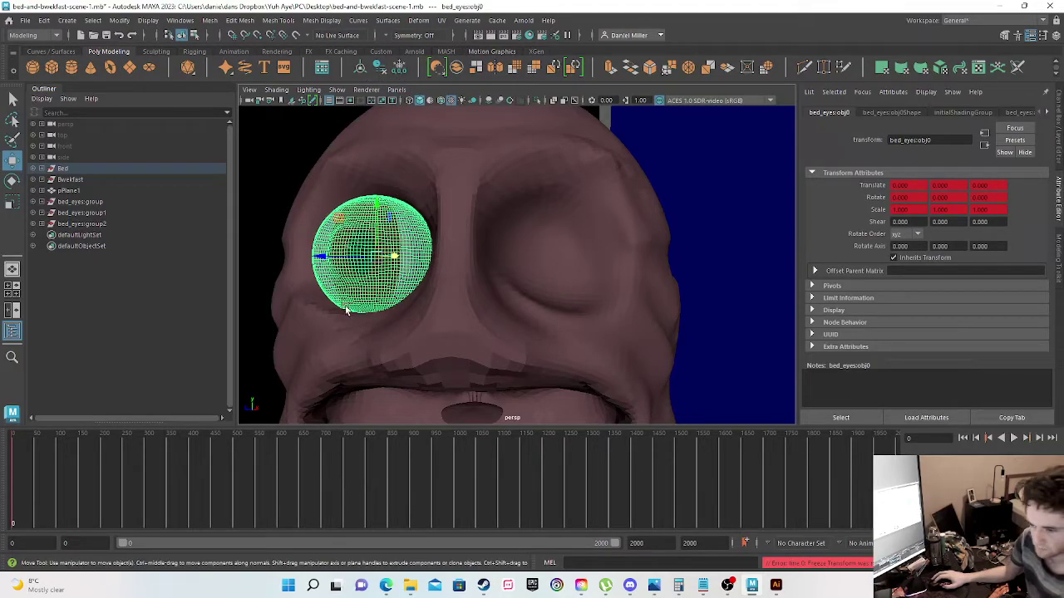
# Step: Try rotating the remaining eyeball slightly about its Z axis and undo the rotation
pyautogui.press('e')
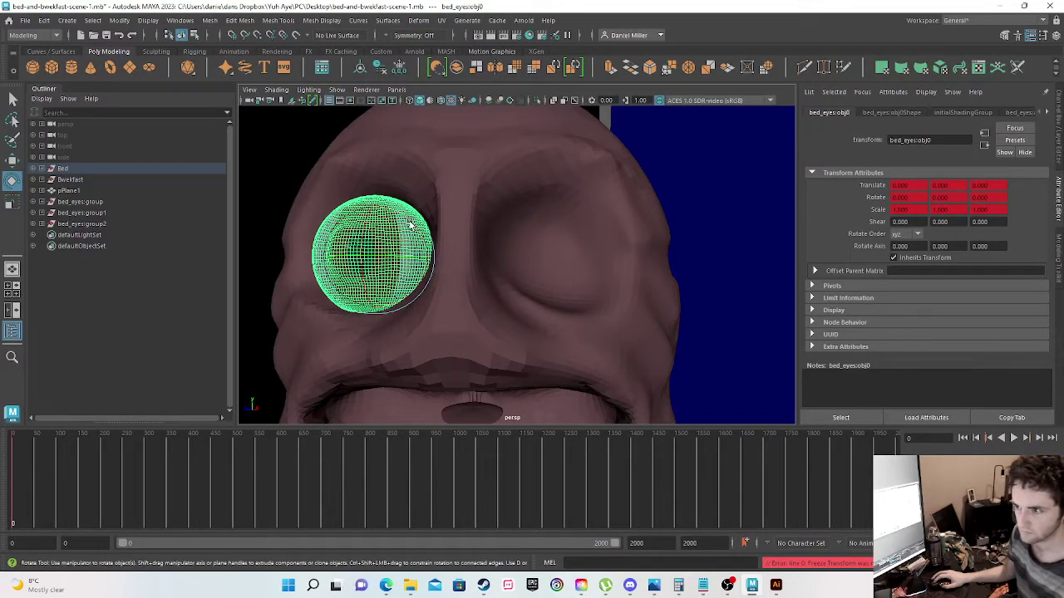
pyautogui.moveTo(412, 222); pyautogui.dragTo(430, 196)
pyautogui.hotkey('ctrl', 'z')
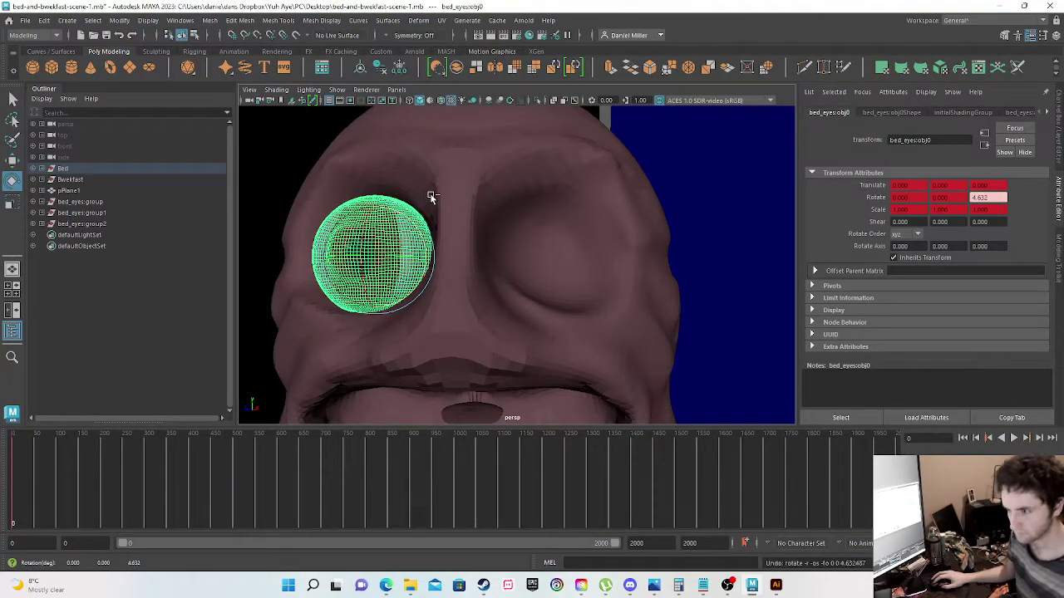
# Step: Open the UV Editor for the eyeball and compare its UV layout with the red-eye artwork in Illustrator
pyautogui.click(441, 20)
pyautogui.click(515, 43)
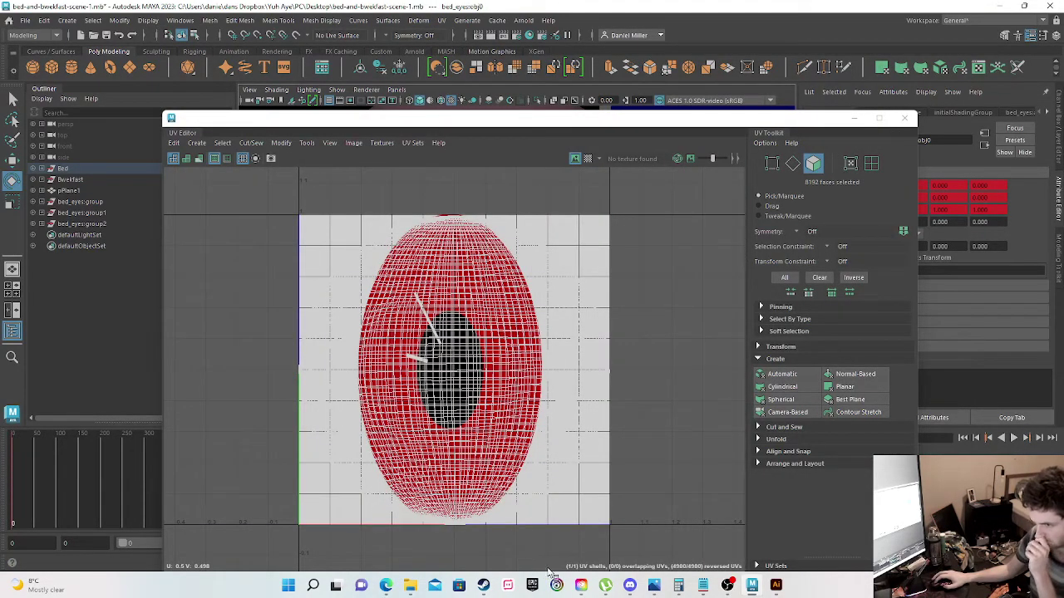
pyautogui.click(775, 587)
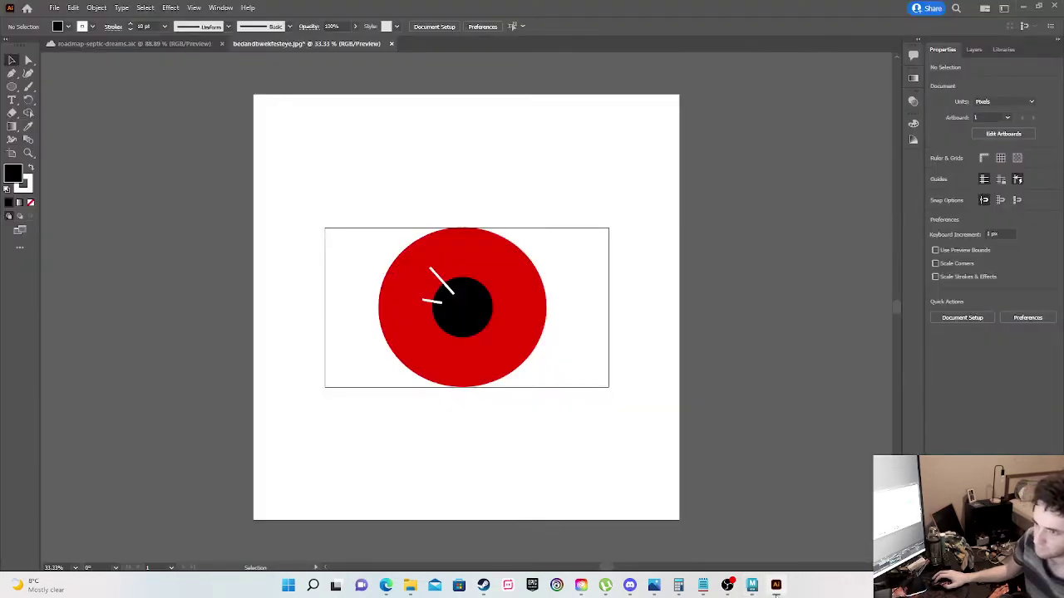
pyautogui.click(775, 586)
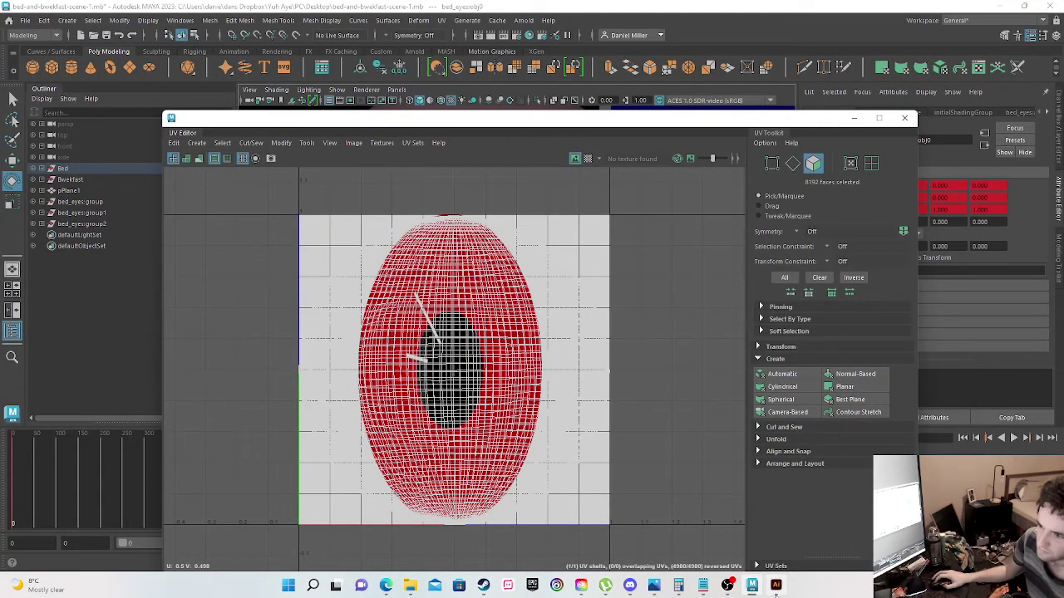
pyautogui.click(775, 587)
pyautogui.moveTo(358, 219)
pyautogui.mouseDown()
pyautogui.moveTo(445, 298)
pyautogui.moveTo(783, 349)
pyautogui.moveTo(355, 218)
pyautogui.moveTo(247, 304)
pyautogui.moveTo(54, 366)
pyautogui.moveTo(813, 461)
pyautogui.moveTo(517, 348)
pyautogui.moveTo(354, 240)
pyautogui.moveTo(366, 219)
pyautogui.mouseUp()
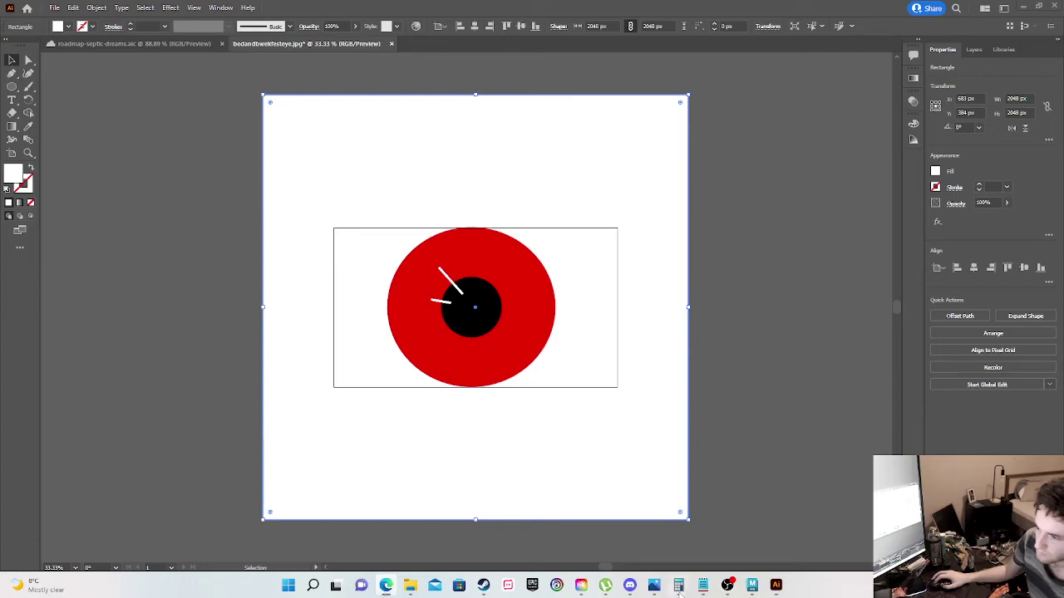
# Step: Switch back to Maya, select the eyeball's whole UV shell in the UV Editor and activate the Scale tool
pyautogui.click(752, 585)
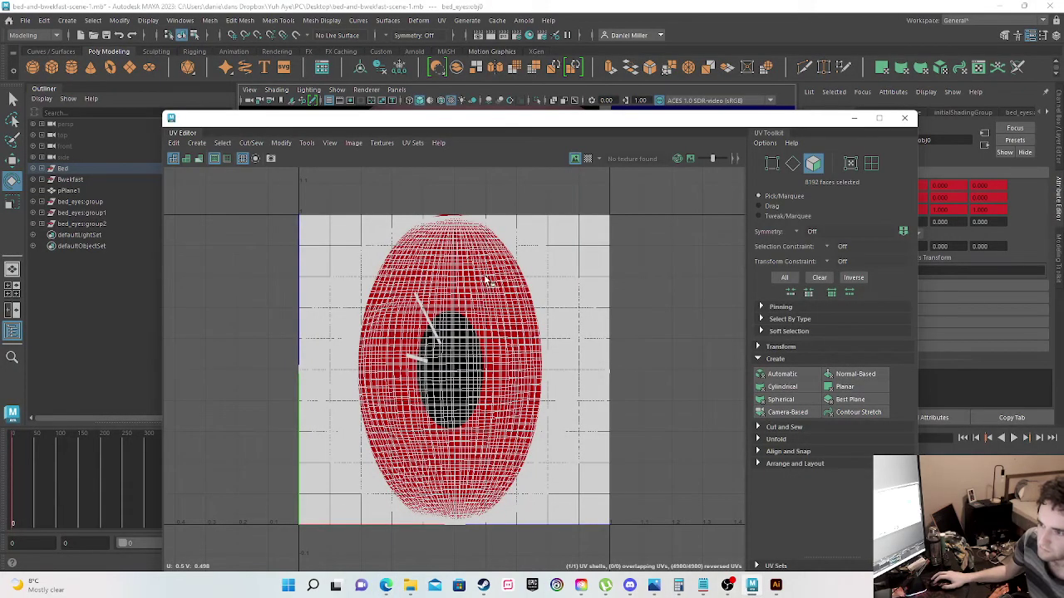
pyautogui.click(550, 254)
pyautogui.click(871, 163)
pyautogui.click(434, 381)
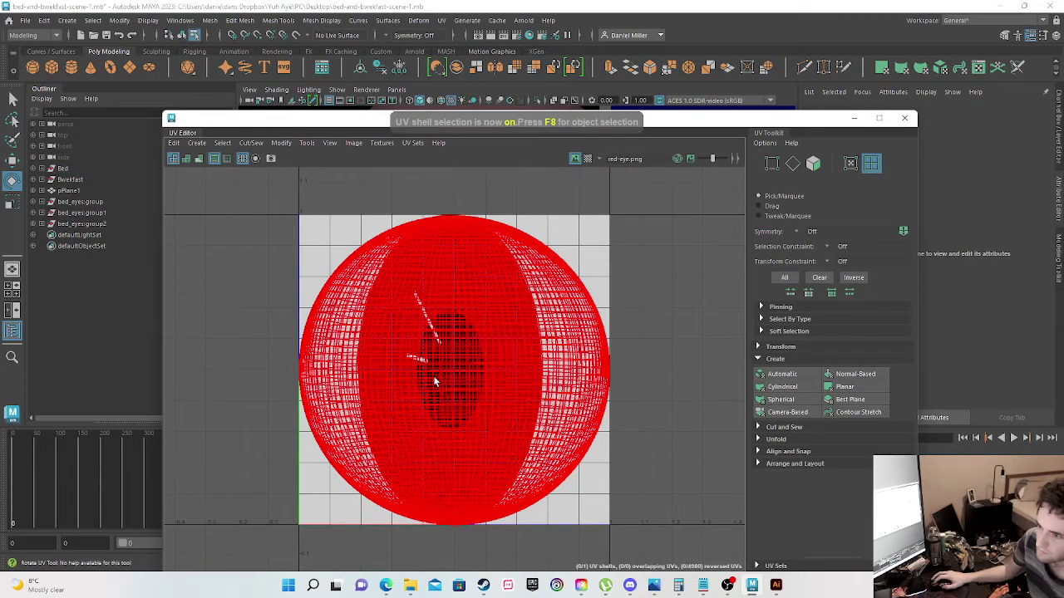
pyautogui.click(434, 380)
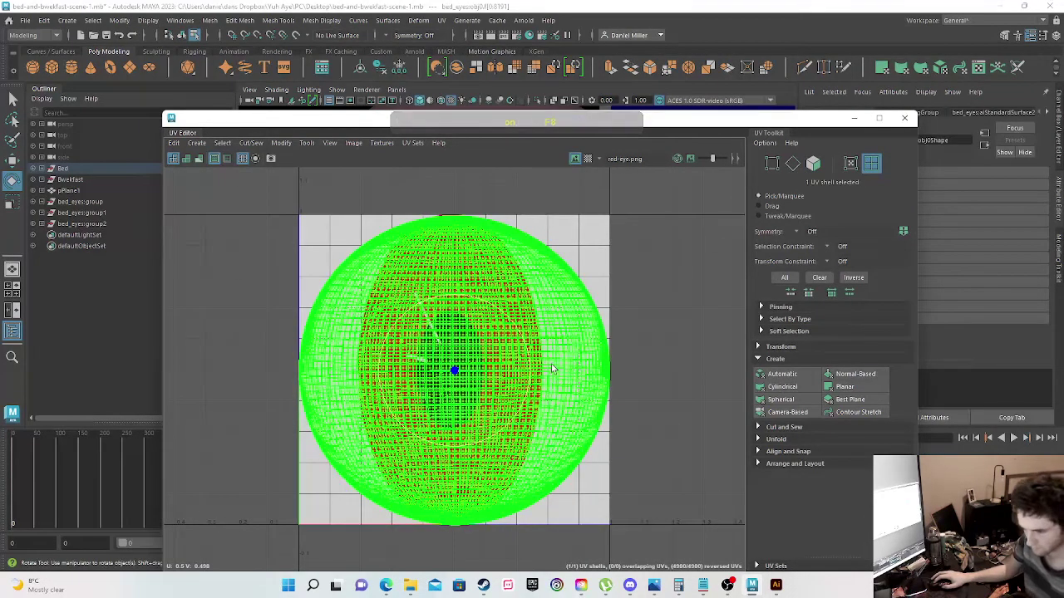
pyautogui.press('r')
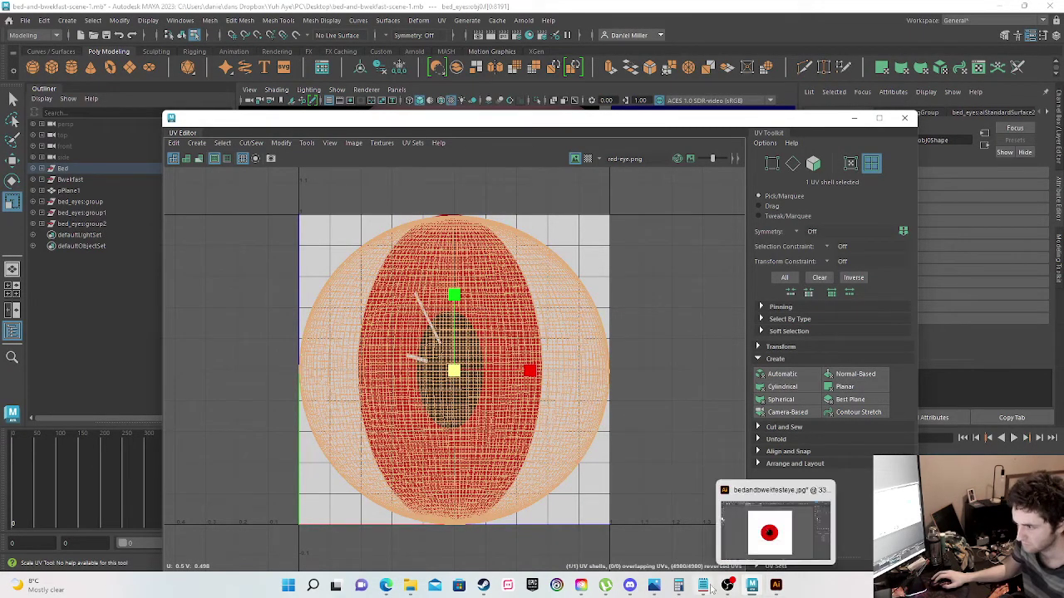
# Step: Switch to Illustrator, try narrowing the red iris ellipse from one side and undo the change
pyautogui.click(777, 587)
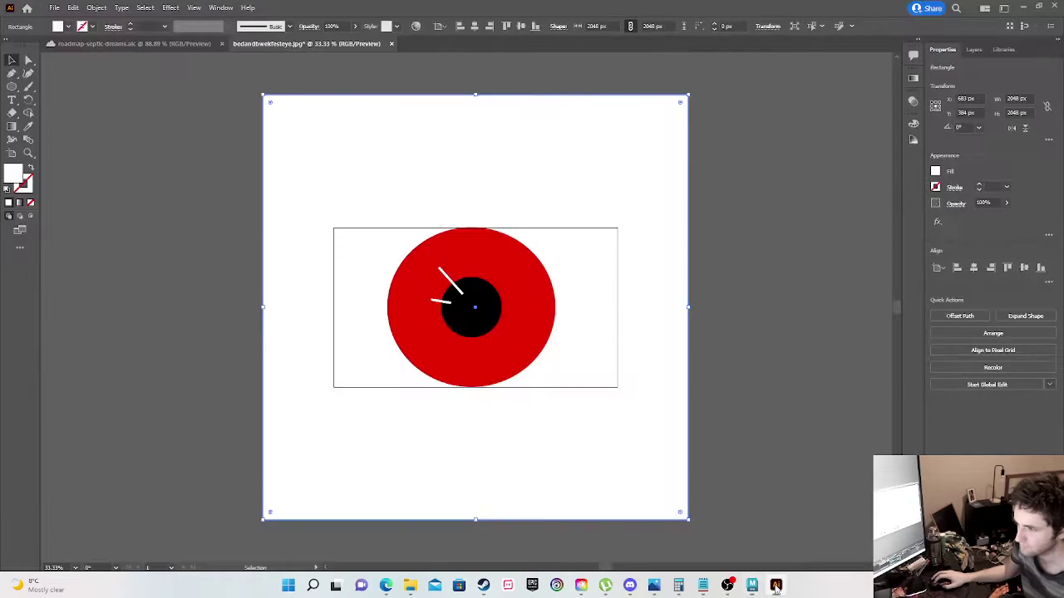
pyautogui.click(420, 327)
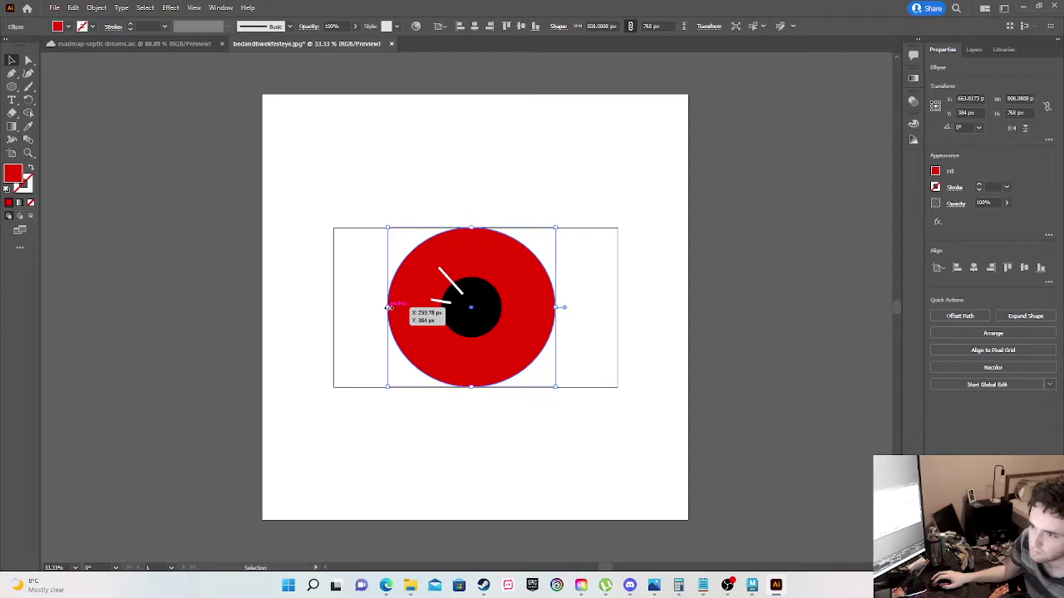
pyautogui.moveTo(388, 308); pyautogui.dragTo(409, 309)
pyautogui.press('a')
pyautogui.hotkey('ctrl', 'z')
pyautogui.press('v')
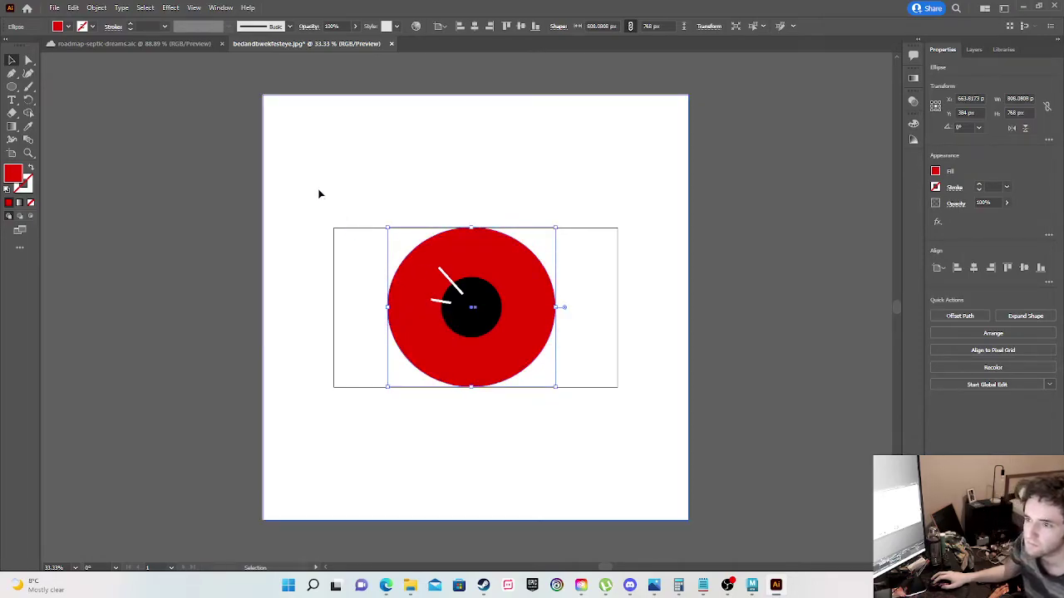
# Step: Select all the eye artwork including the white background, resize it to about 1707 × 1434 px and re-centre it on the artboard
pyautogui.click(319, 195)
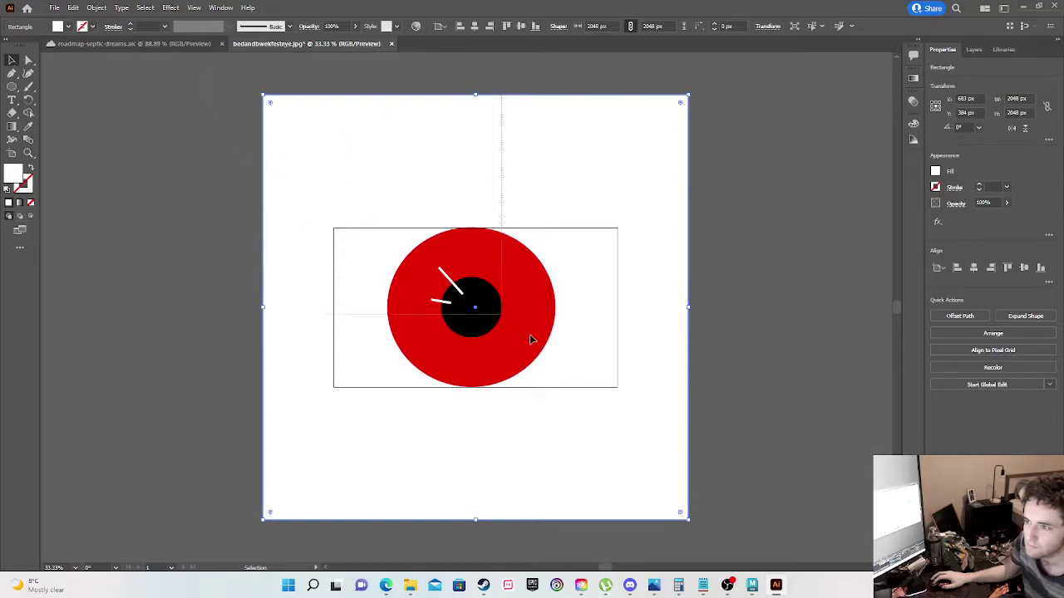
pyautogui.scroll(-1, 665, 462)
pyautogui.hotkey('ctrl', 'a')
pyautogui.moveTo(262, 297); pyautogui.dragTo(333, 301)
pyautogui.moveTo(472, 335); pyautogui.dragTo(436, 335)
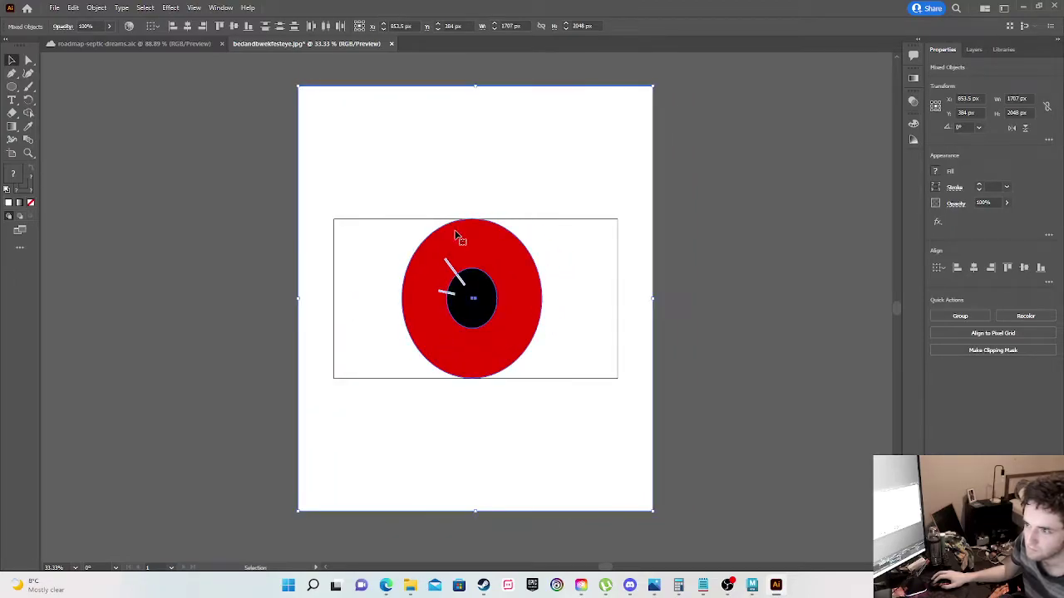
pyautogui.moveTo(475, 85); pyautogui.dragTo(466, 215)
pyautogui.moveTo(429, 384); pyautogui.dragTo(431, 320)
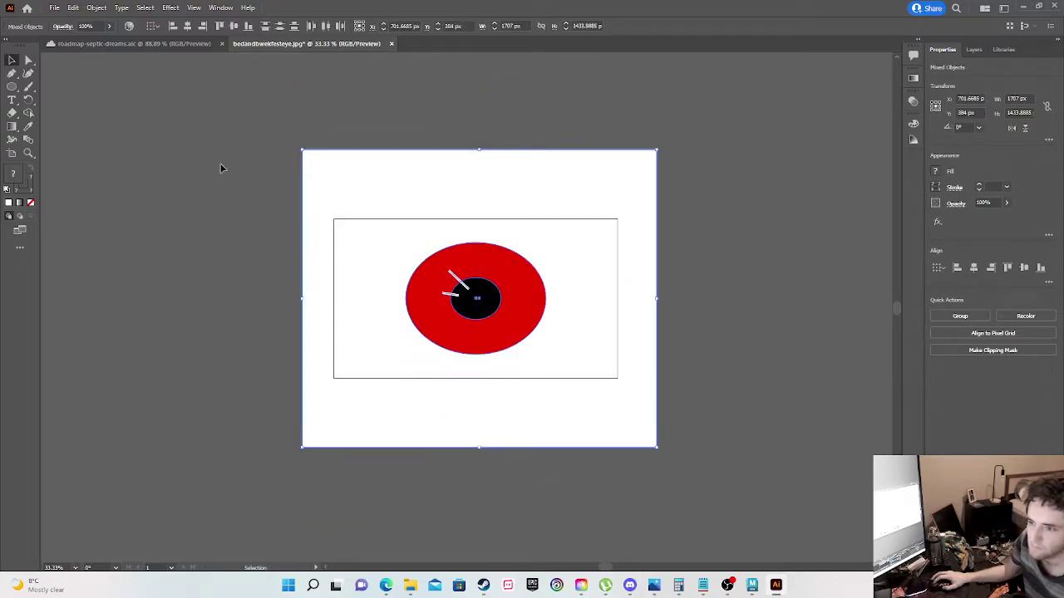
# Step: Export the red-eye artboard with the resized artwork as a 1x PNG using Export for Screens
pyautogui.click(54, 7)
pyautogui.moveTo(142, 225)
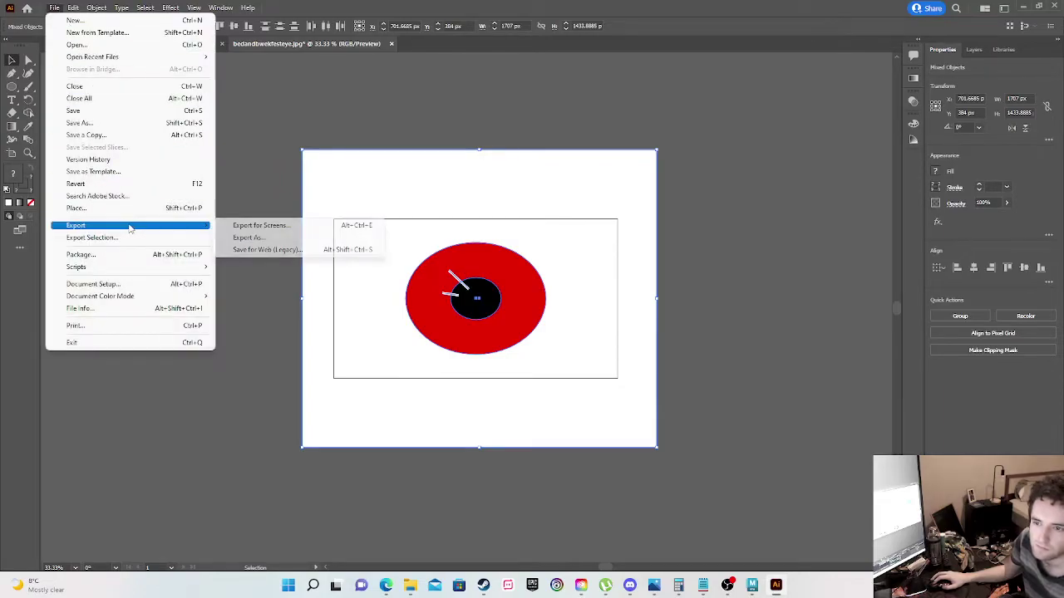
pyautogui.click(261, 225)
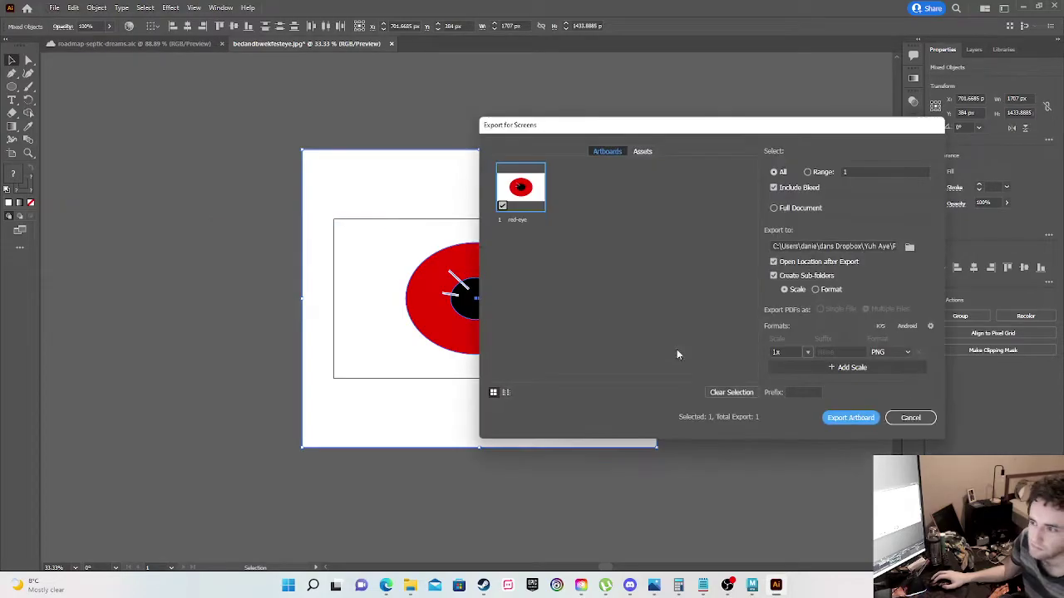
pyautogui.click(851, 417)
pyautogui.click(633, 328)
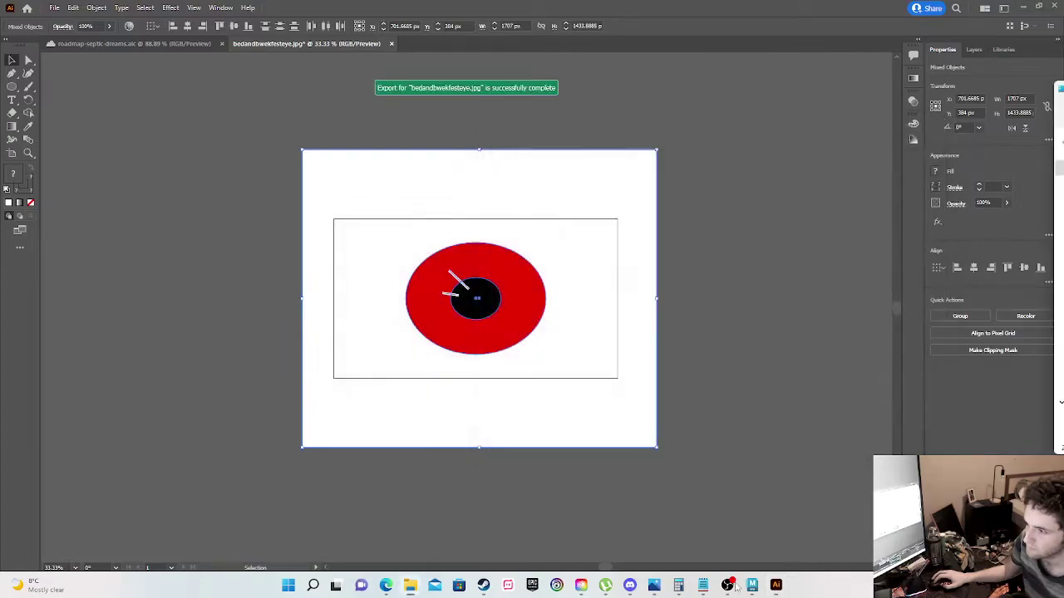
# Step: Check the updated texture in Maya, return to Illustrator, reduce the artwork's height to about 1252 px and re-centre it vertically on the artboard
pyautogui.click(751, 585)
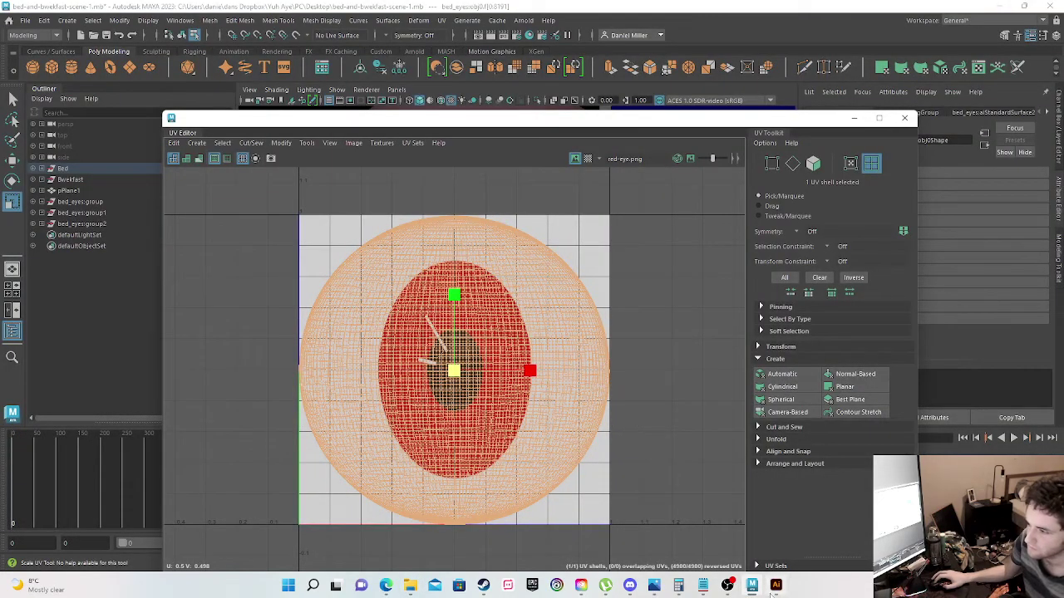
pyautogui.click(752, 586)
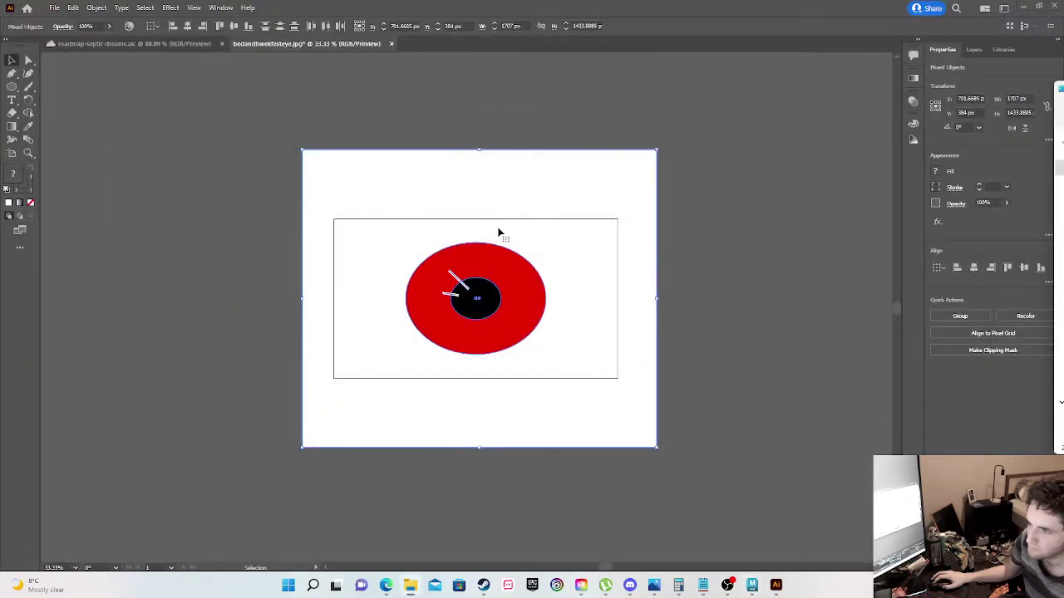
pyautogui.moveTo(480, 148); pyautogui.dragTo(480, 179)
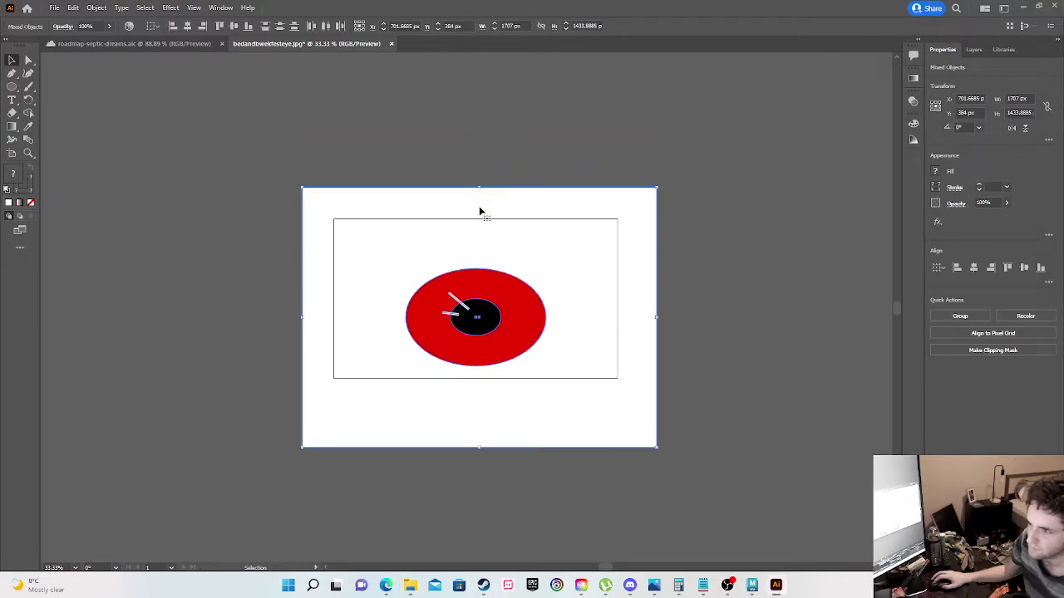
pyautogui.moveTo(471, 290); pyautogui.dragTo(471, 274)
# Step: Export the red-eye artboard with the shortened artwork as a 1x PNG using Export for Screens, replacing the existing file
pyautogui.click(54, 8)
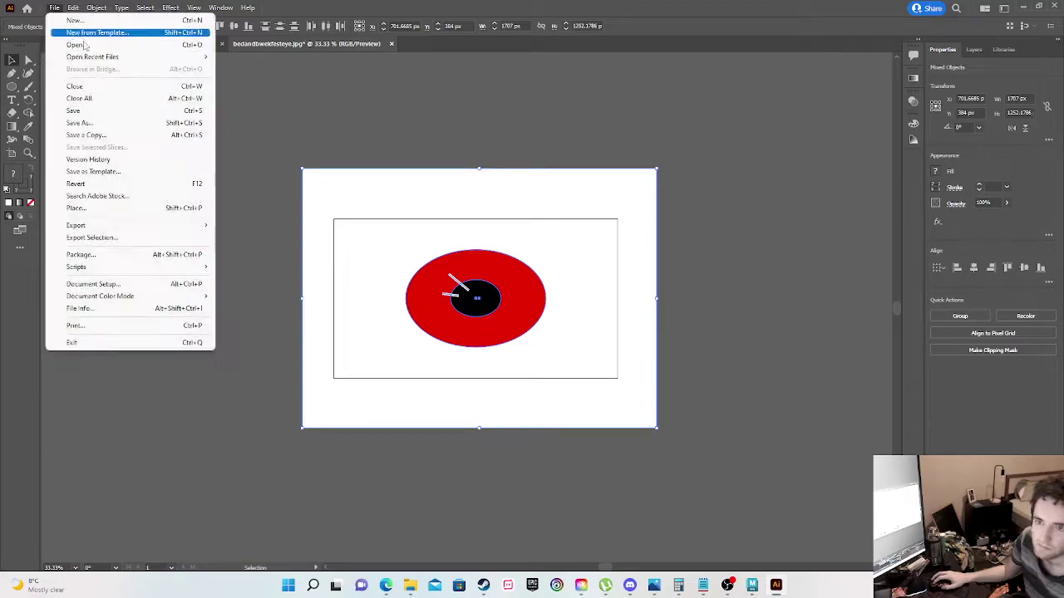
pyautogui.moveTo(187, 225)
pyautogui.click(260, 226)
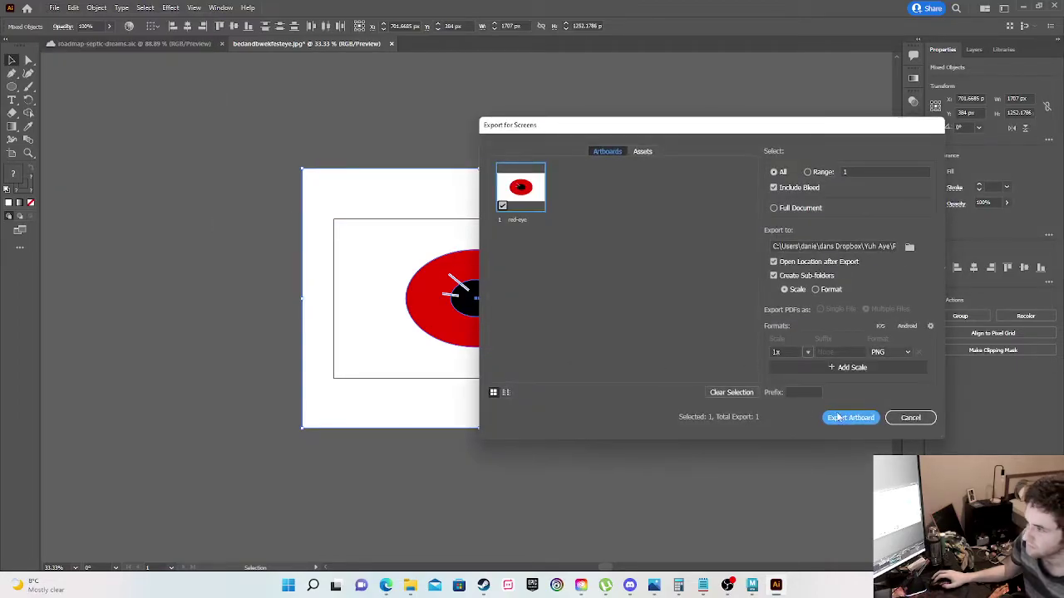
pyautogui.click(838, 418)
pyautogui.click(631, 328)
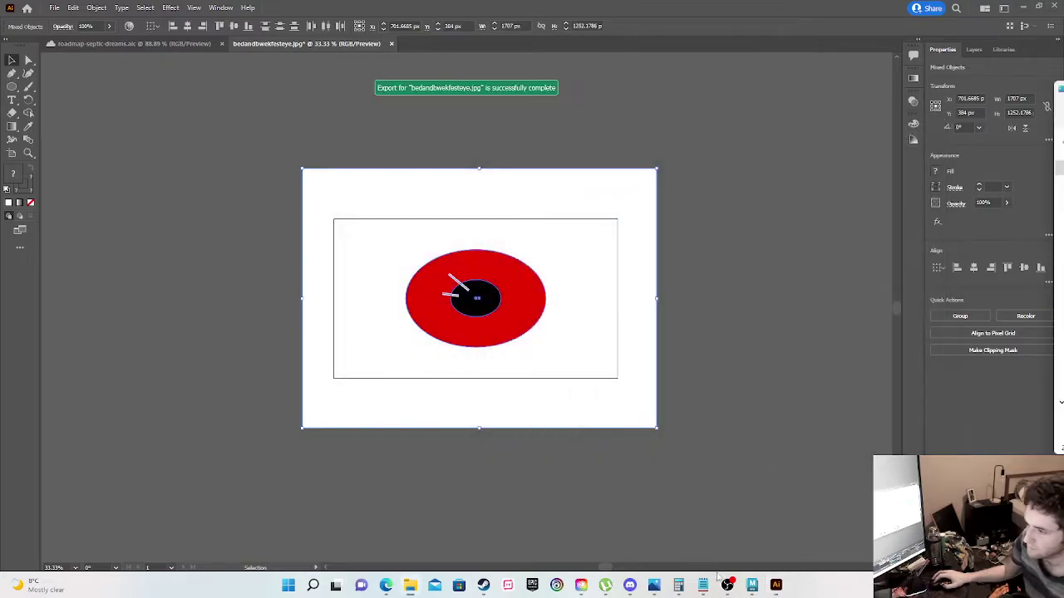
# Step: Compare the eye with the UV shell in Maya, return to Illustrator and resize the artwork to about 1586 × 1132 px, centred on the artboard
pyautogui.click(750, 587)
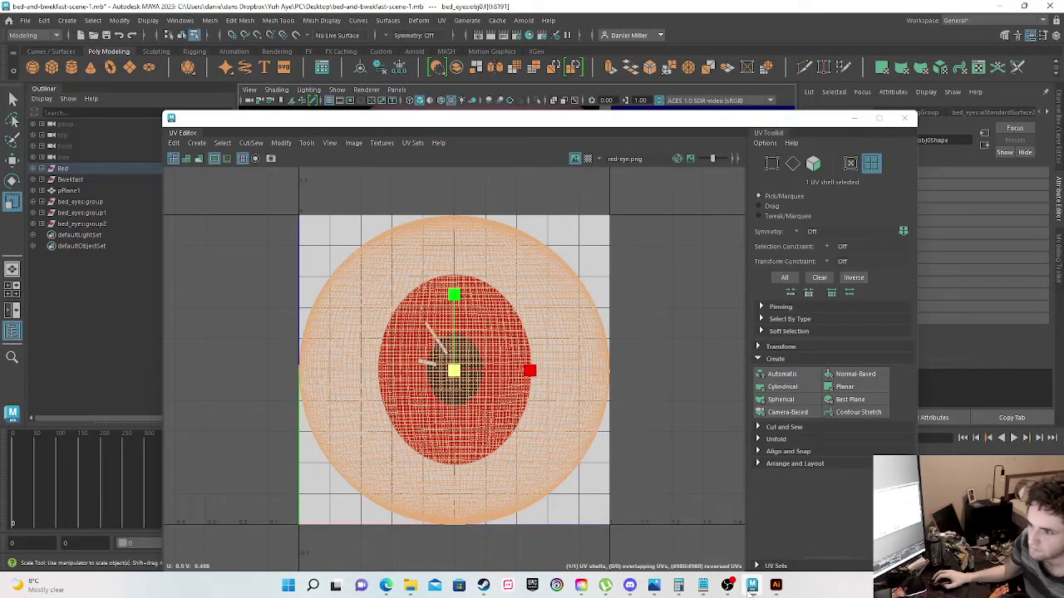
pyautogui.click(751, 587)
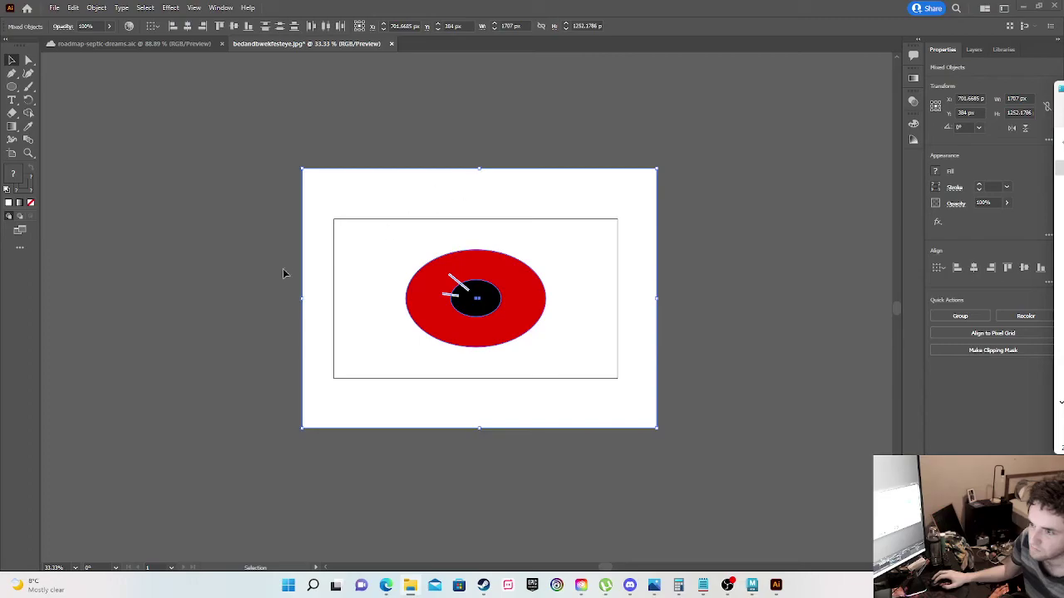
pyautogui.moveTo(300, 298); pyautogui.dragTo(327, 299)
pyautogui.moveTo(462, 320); pyautogui.dragTo(448, 318)
pyautogui.moveTo(474, 169); pyautogui.dragTo(475, 193)
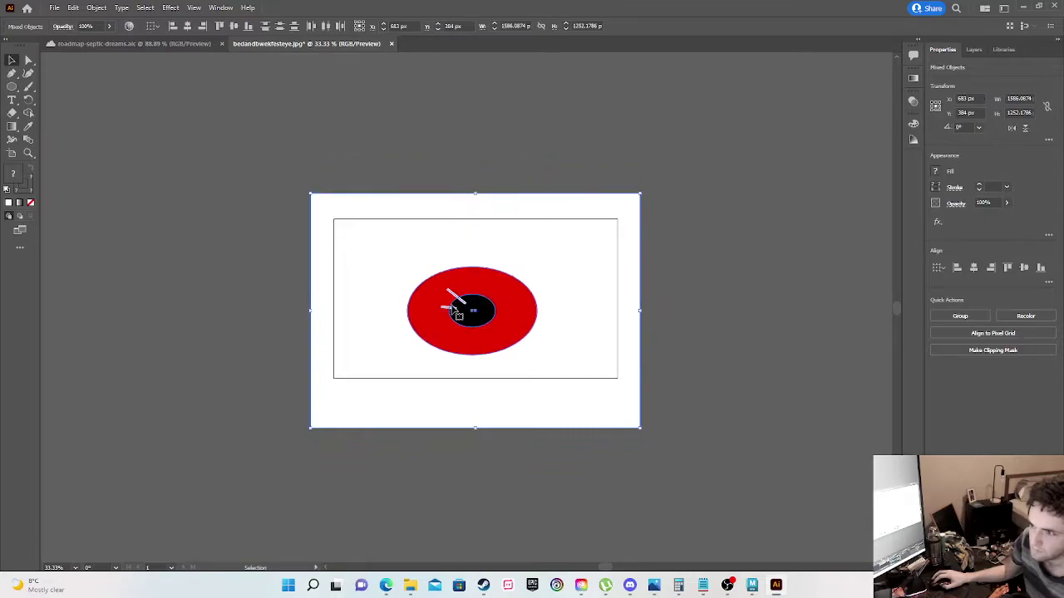
pyautogui.moveTo(441, 285); pyautogui.dragTo(438, 273)
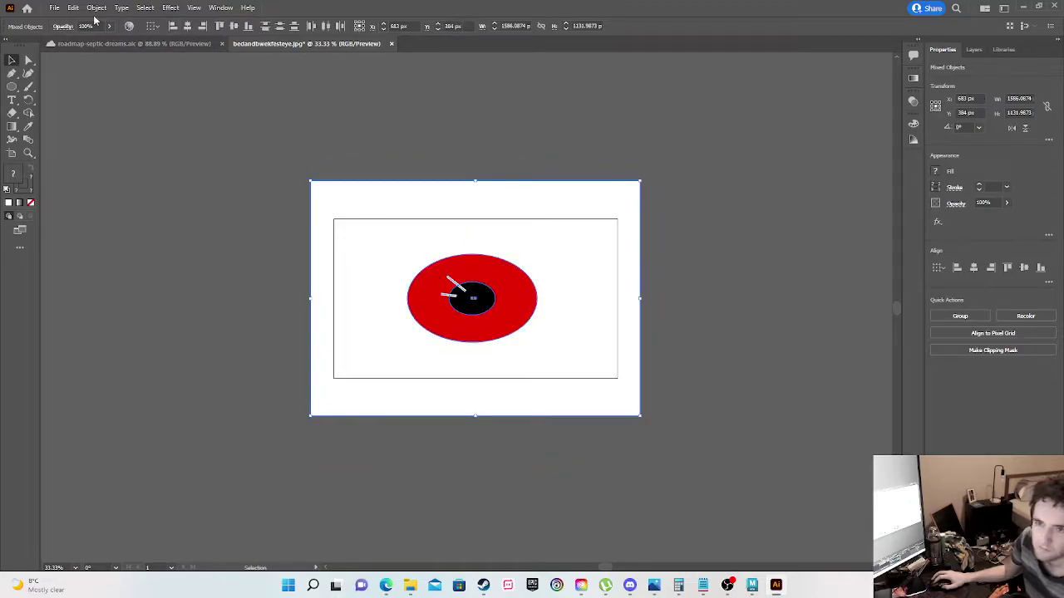
# Step: Export the red-eye artboard again as a 1x PNG using Export for Screens, overwriting the previous texture file
pyautogui.click(54, 10)
pyautogui.moveTo(199, 226)
pyautogui.click(277, 226)
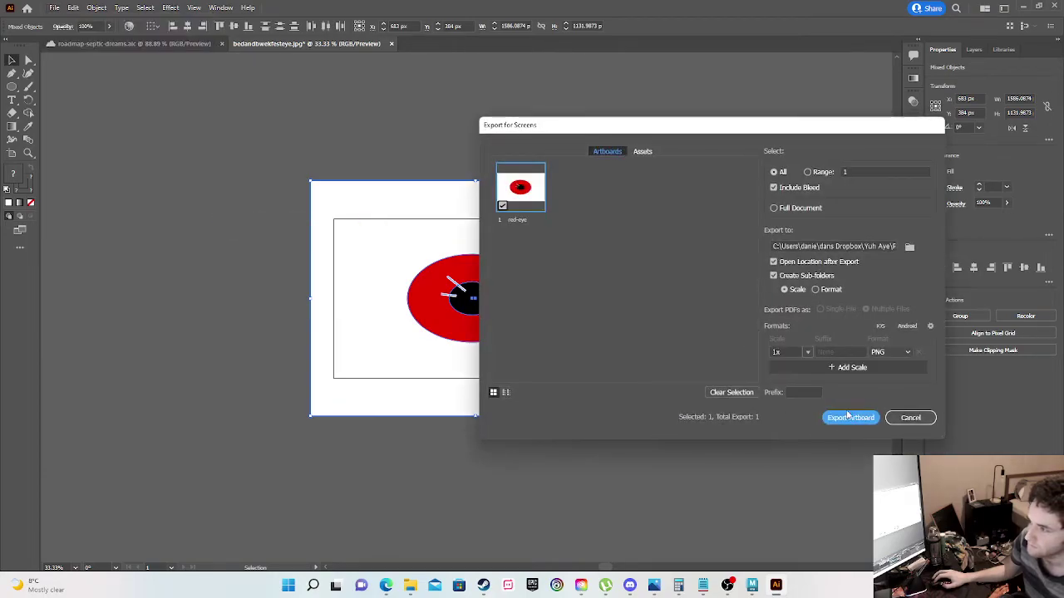
pyautogui.click(848, 417)
pyautogui.click(633, 328)
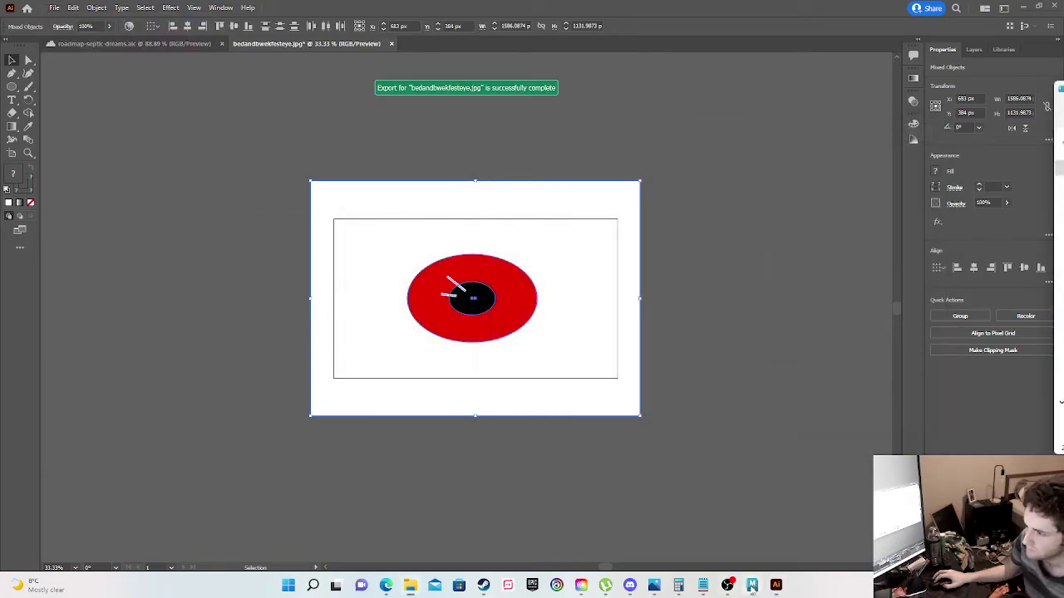
# Step: Switch to Maya, deselect the UV shell to check the texture in the UV Editor, and close the editor window
pyautogui.click(752, 587)
pyautogui.click(666, 325)
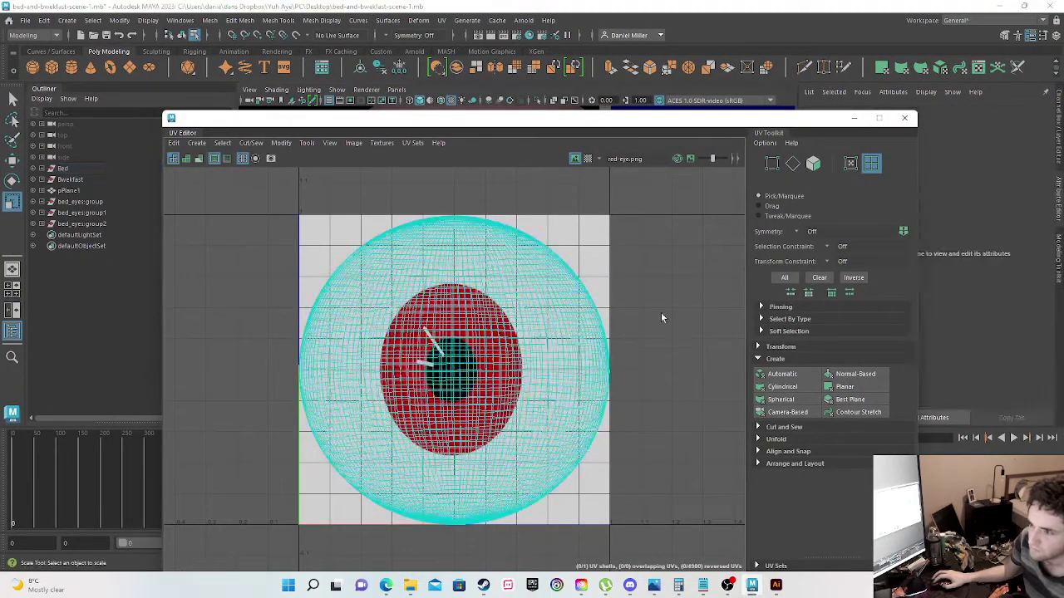
pyautogui.moveTo(481, 123); pyautogui.dragTo(373, 272)
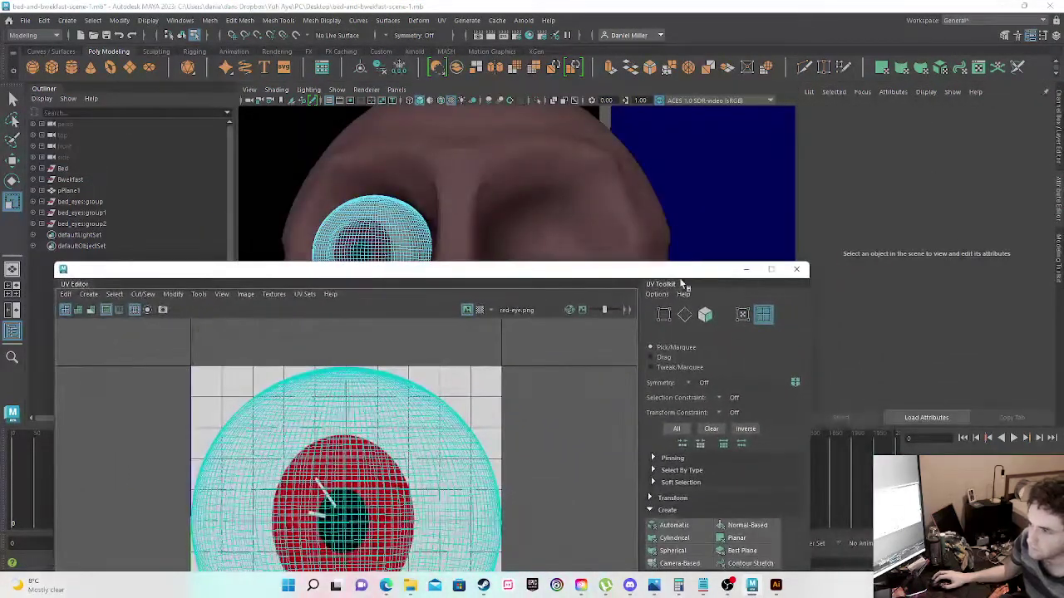
pyautogui.click(796, 272)
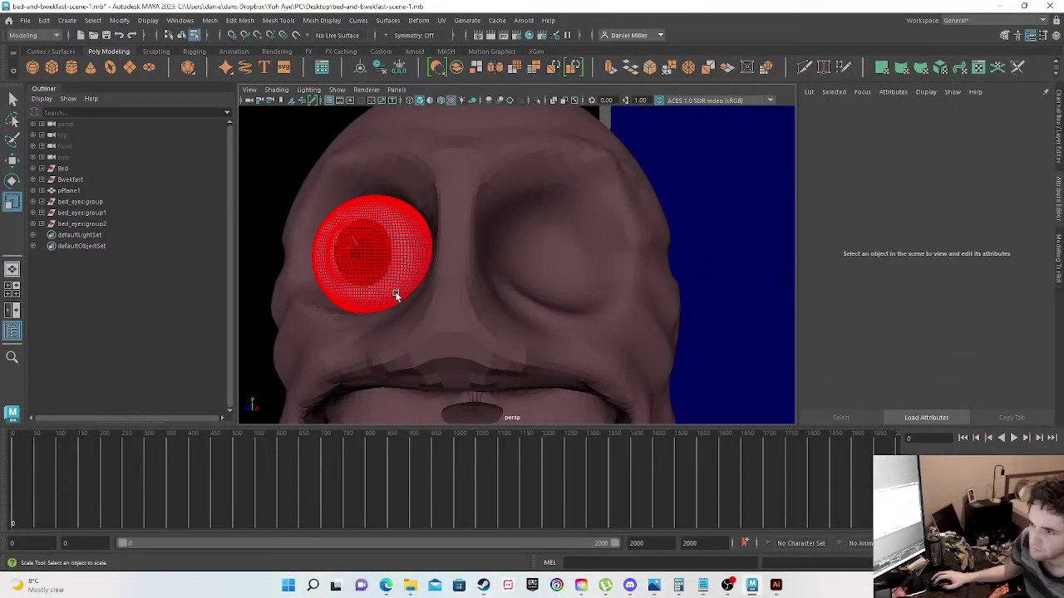
# Step: Return the eyeball to object mode, deselect it and inspect the textured eye on the character's face
pyautogui.click(349, 266)
pyautogui.moveTo(348, 266); pyautogui.dragTo(392, 236, button='right')
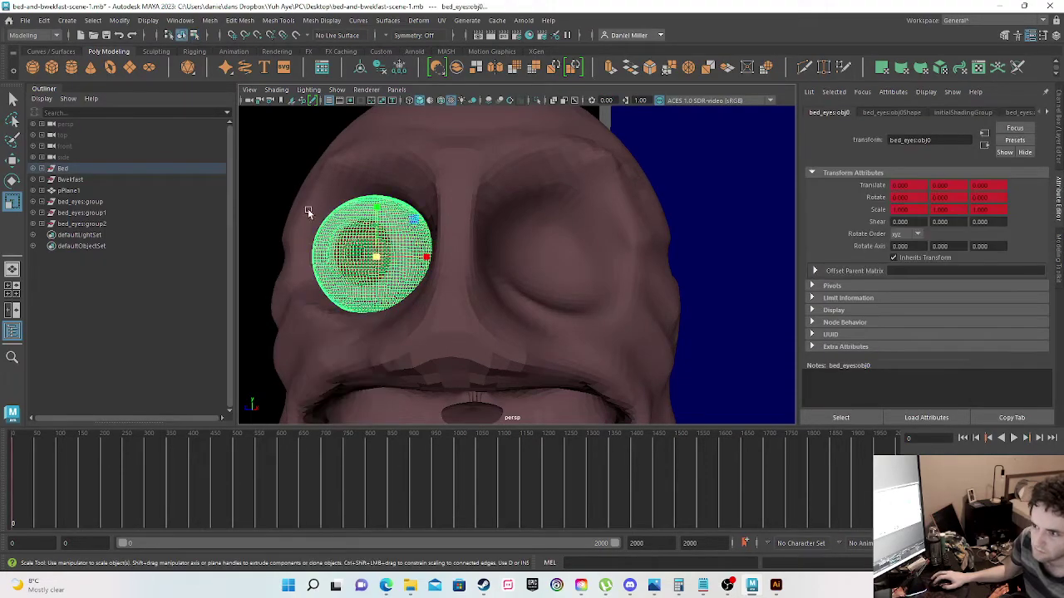
pyautogui.click(307, 213)
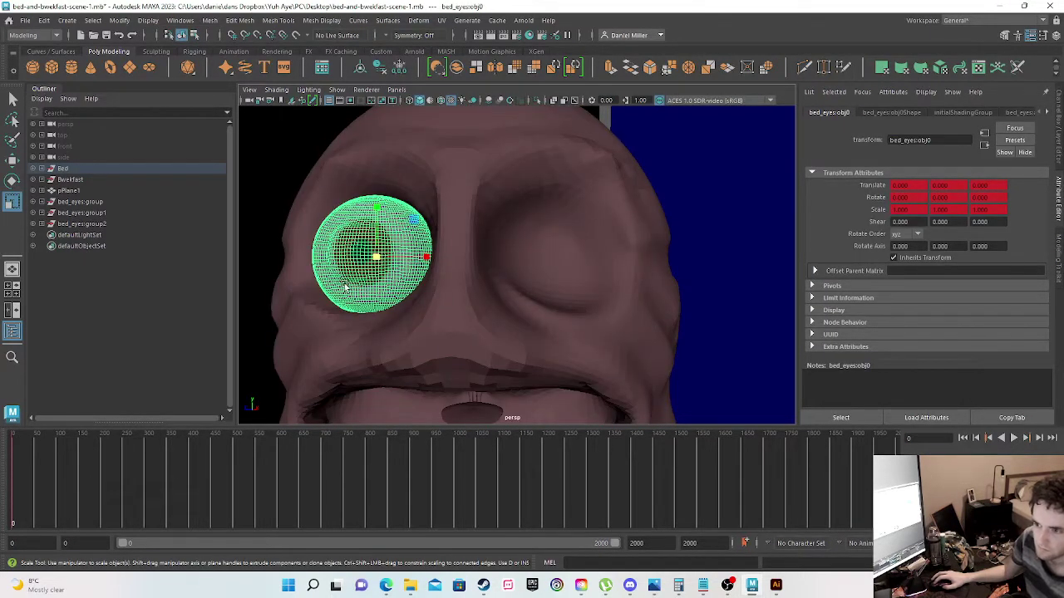
pyautogui.click(276, 245)
pyautogui.keyDown('alt'); pyautogui.moveTo(345, 276); pyautogui.dragTo(432, 302); pyautogui.keyUp('alt')
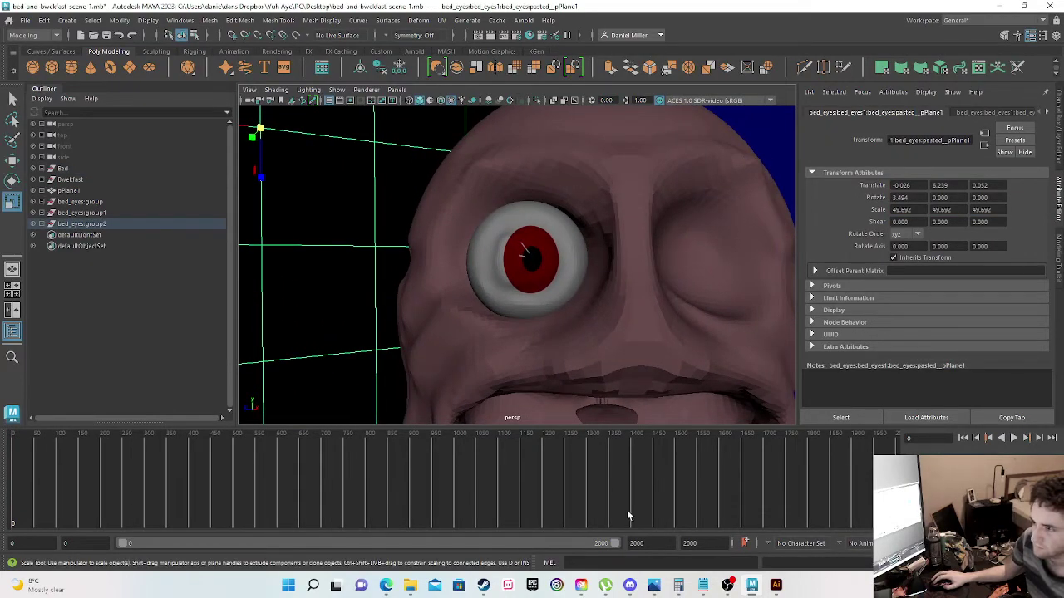
# Step: Switch to Illustrator, shift the artwork horizontally to an X position of about 781 px and export the artboard as a 1x PNG
pyautogui.click(776, 585)
pyautogui.moveTo(384, 243); pyautogui.dragTo(404, 242)
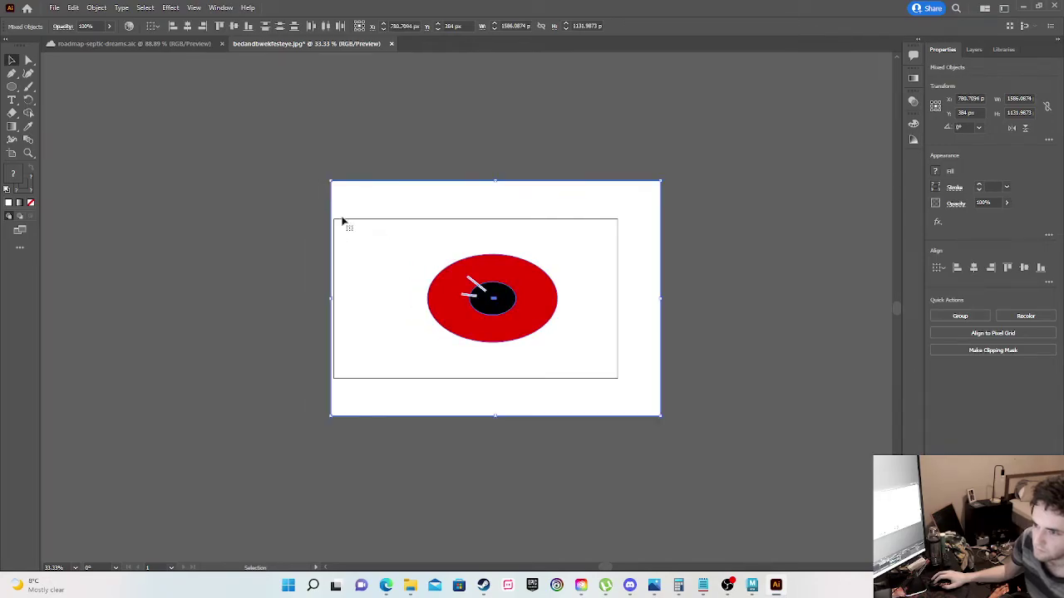
pyautogui.click(54, 8)
pyautogui.moveTo(149, 233)
pyautogui.click(283, 225)
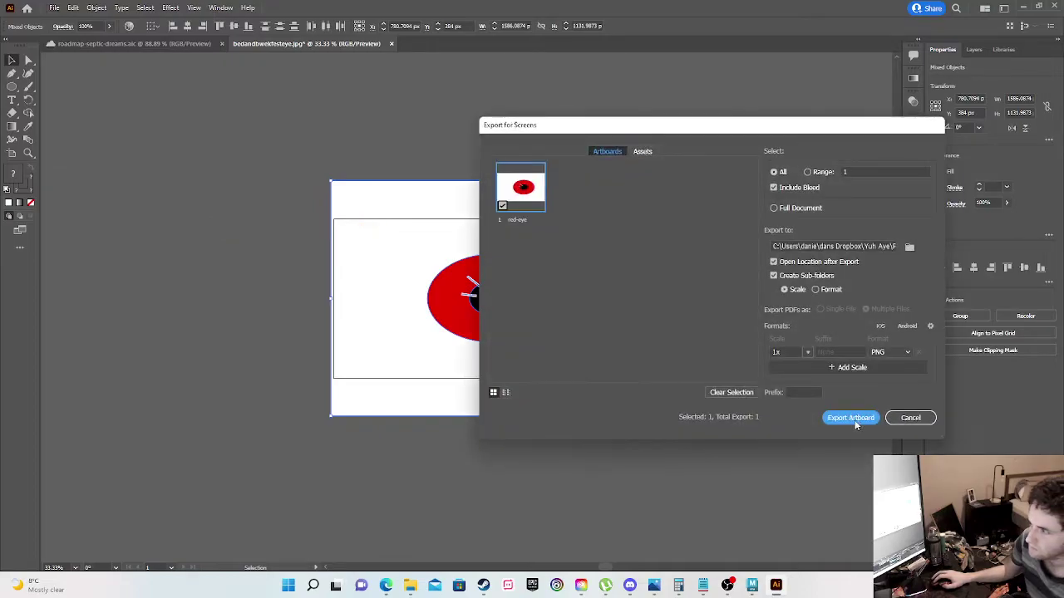
pyautogui.click(851, 417)
pyautogui.click(631, 327)
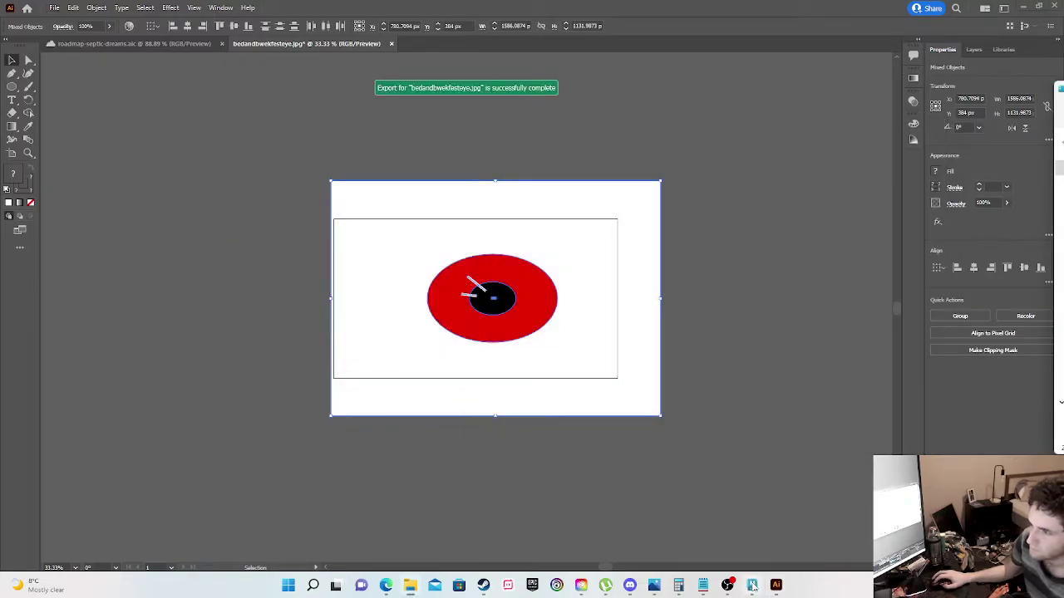
# Step: Switch to Maya, open the file texture on the eyeball material's base colour, reload red-eye.png and regenerate its preview
pyautogui.click(752, 585)
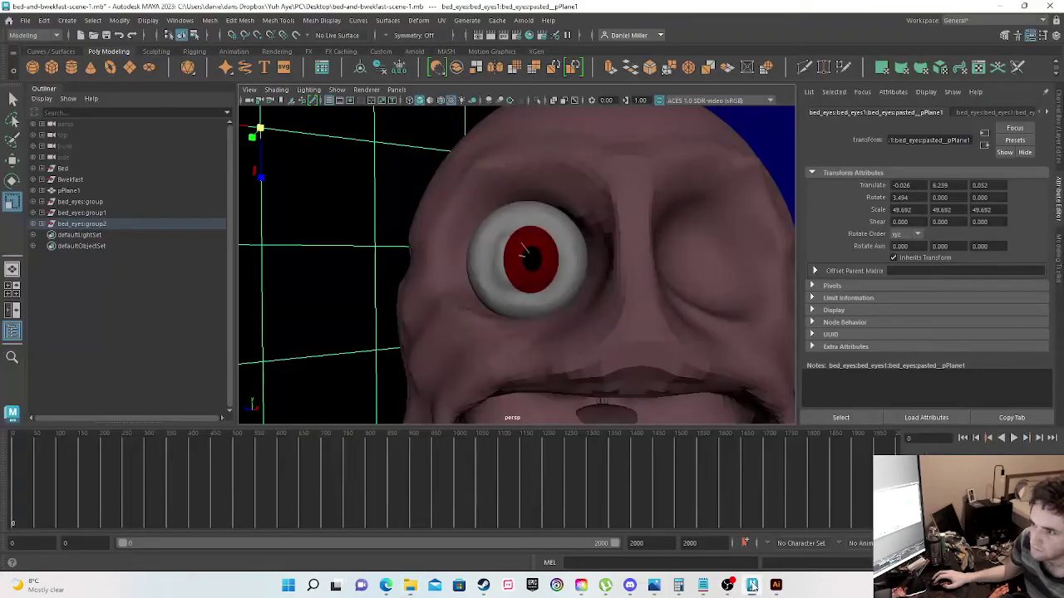
pyautogui.click(551, 285)
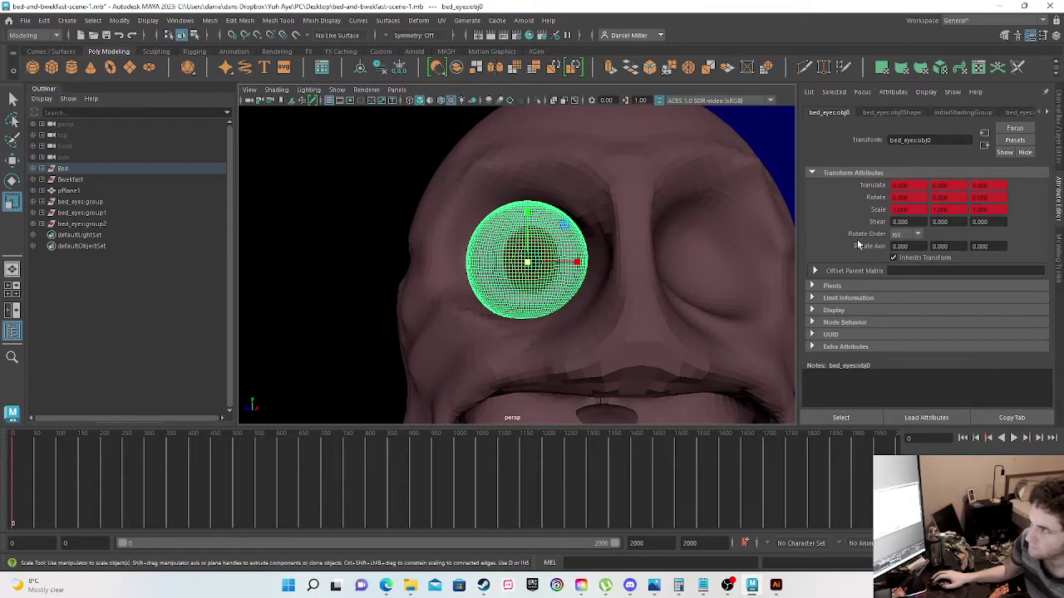
pyautogui.click(1014, 114)
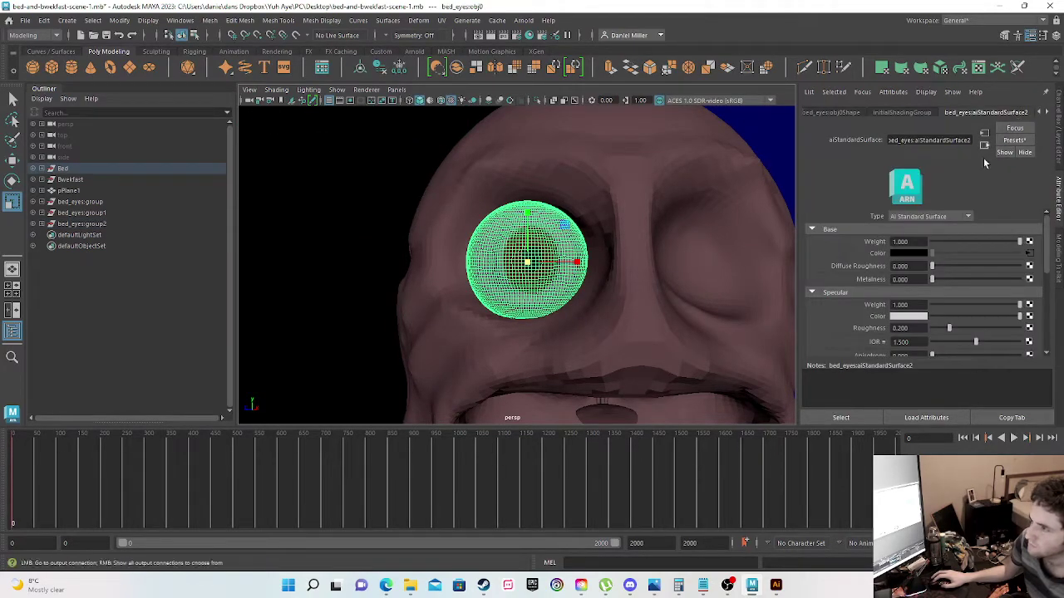
pyautogui.click(1029, 254)
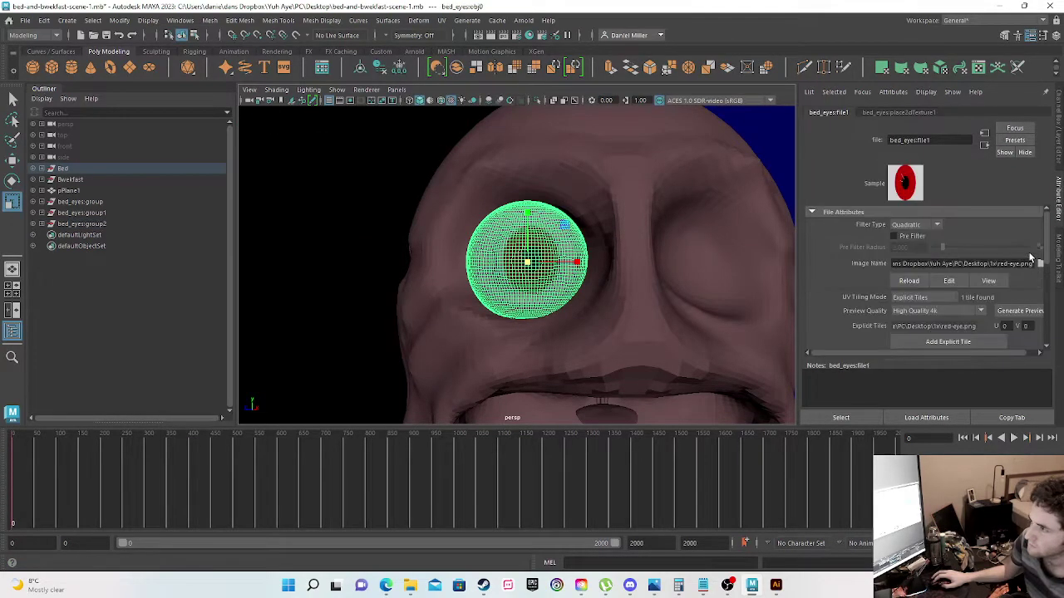
pyautogui.click(909, 281)
pyautogui.click(1019, 310)
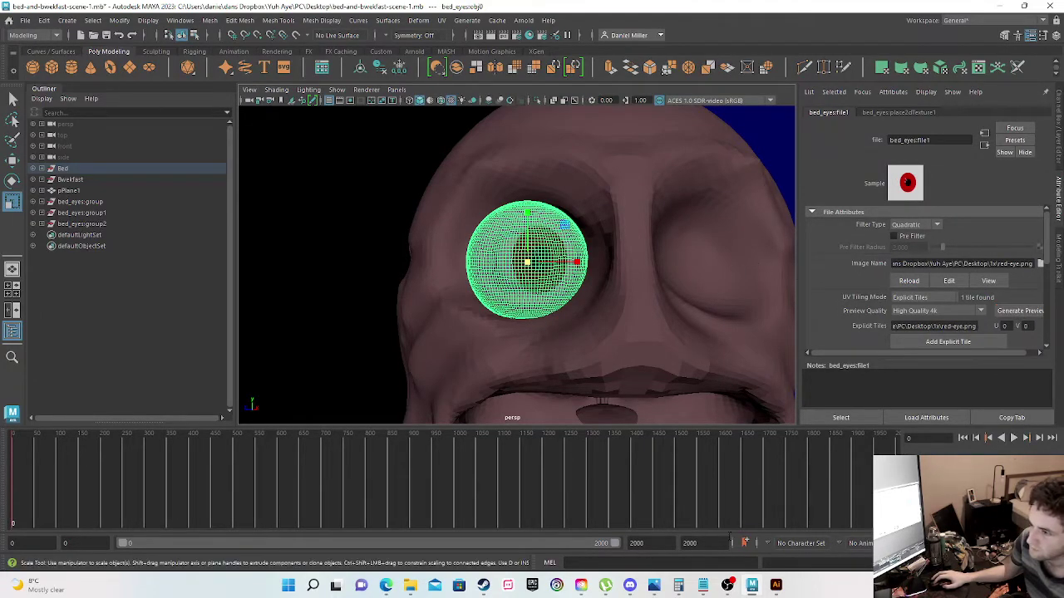
# Step: Switch to Illustrator, move the artwork back to an X position of about 689 px and export the artboard as a 1x PNG
pyautogui.click(775, 585)
pyautogui.moveTo(389, 322)
pyautogui.mouseDown()
pyautogui.moveTo(359, 321)
pyautogui.moveTo(371, 325)
pyautogui.mouseUp()
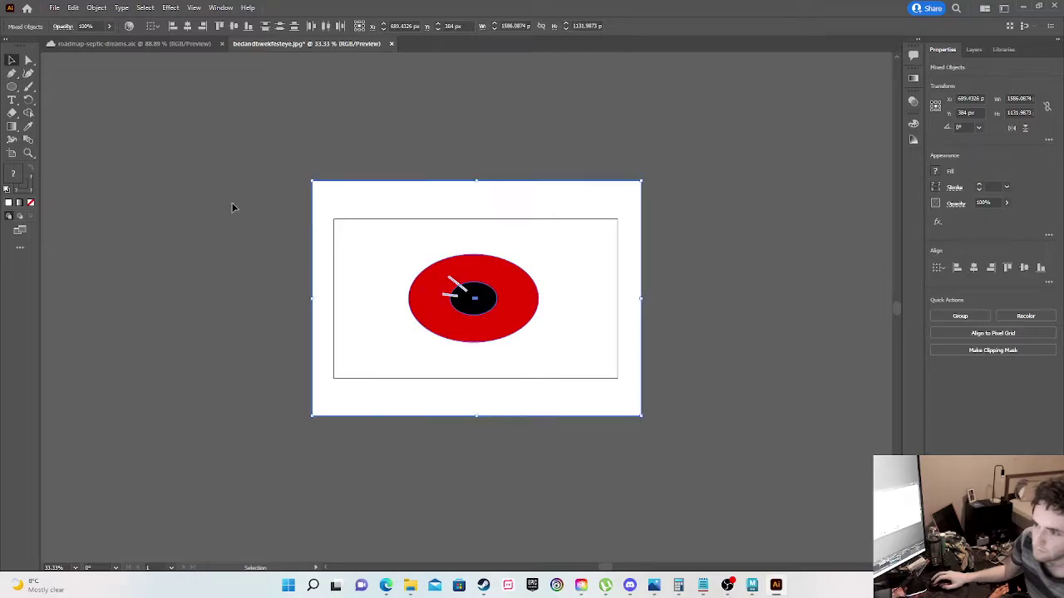
pyautogui.click(57, 9)
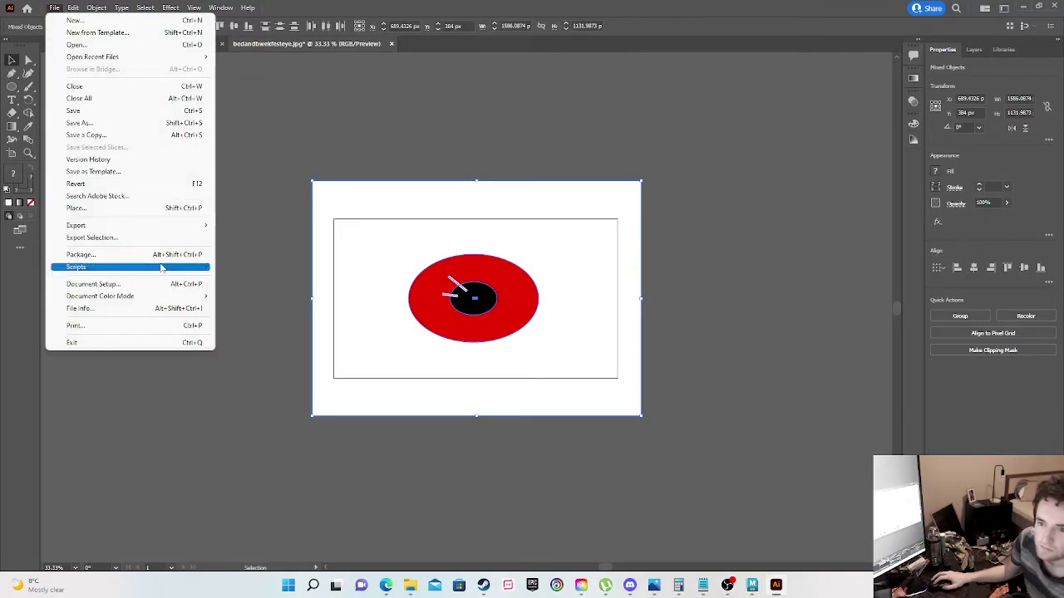
pyautogui.moveTo(158, 228)
pyautogui.click(258, 226)
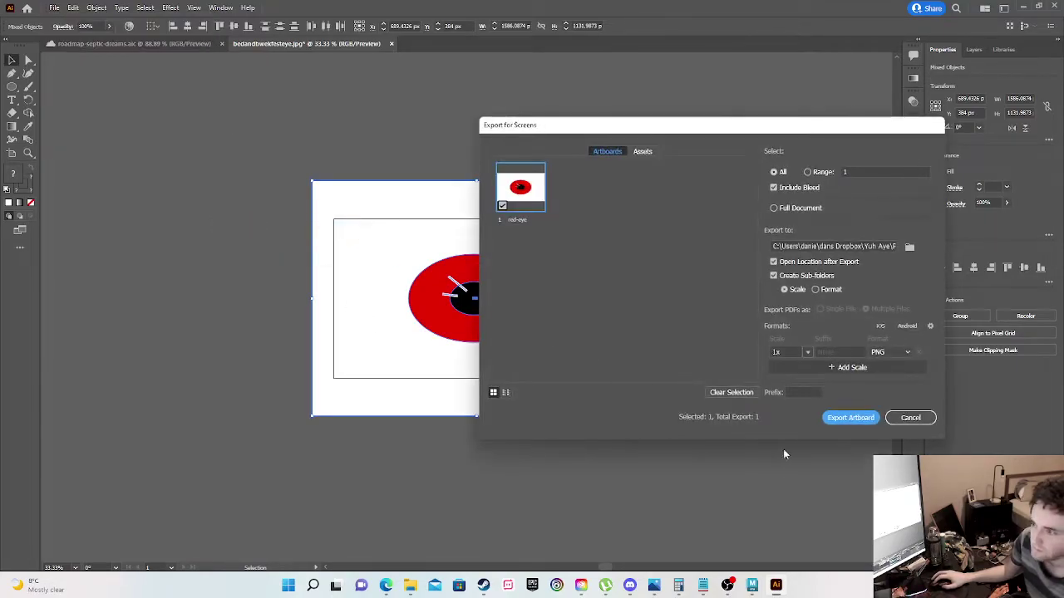
pyautogui.click(847, 418)
pyautogui.click(633, 330)
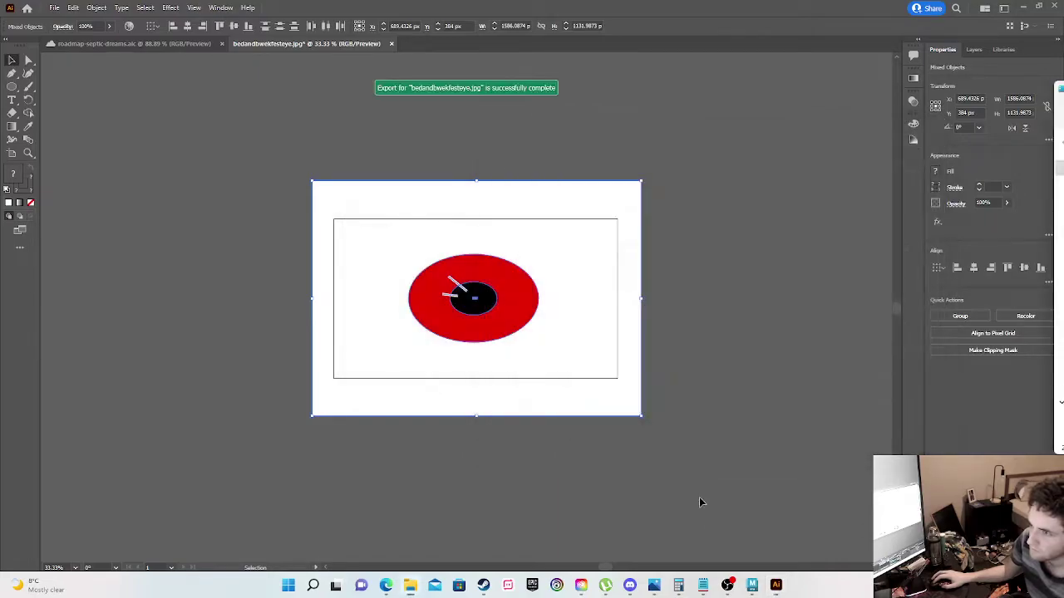
# Step: Switch to Maya and regenerate the preview of the eyeball's red-eye.png texture
pyautogui.click(776, 586)
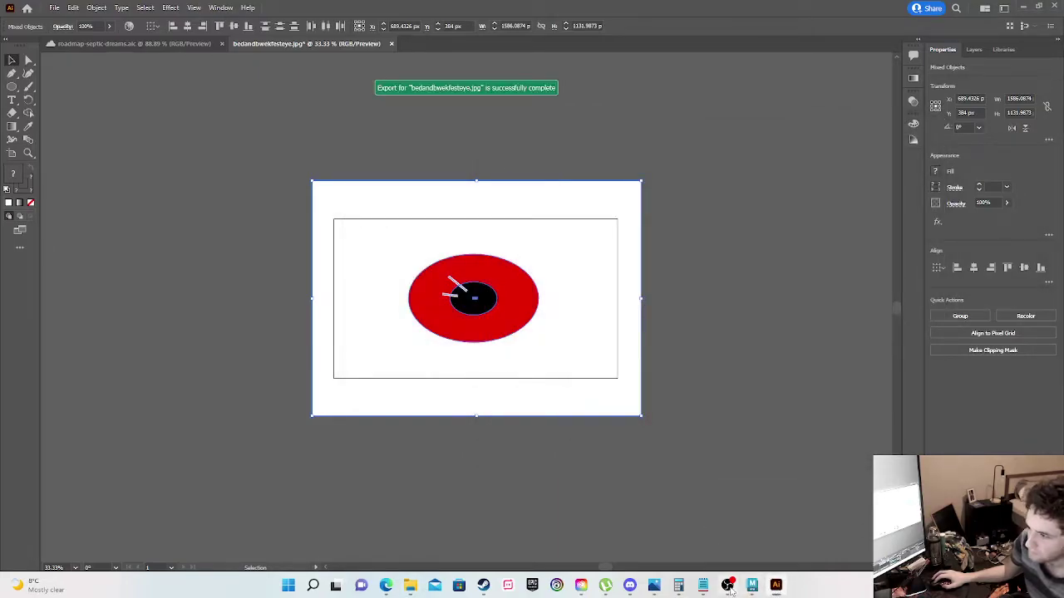
pyautogui.click(751, 585)
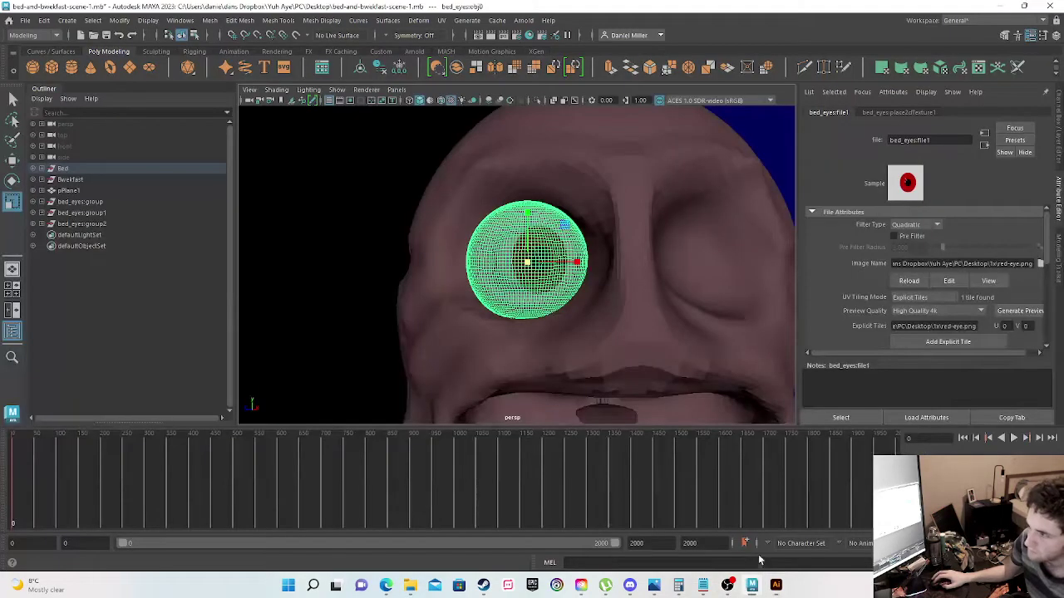
pyautogui.click(1004, 312)
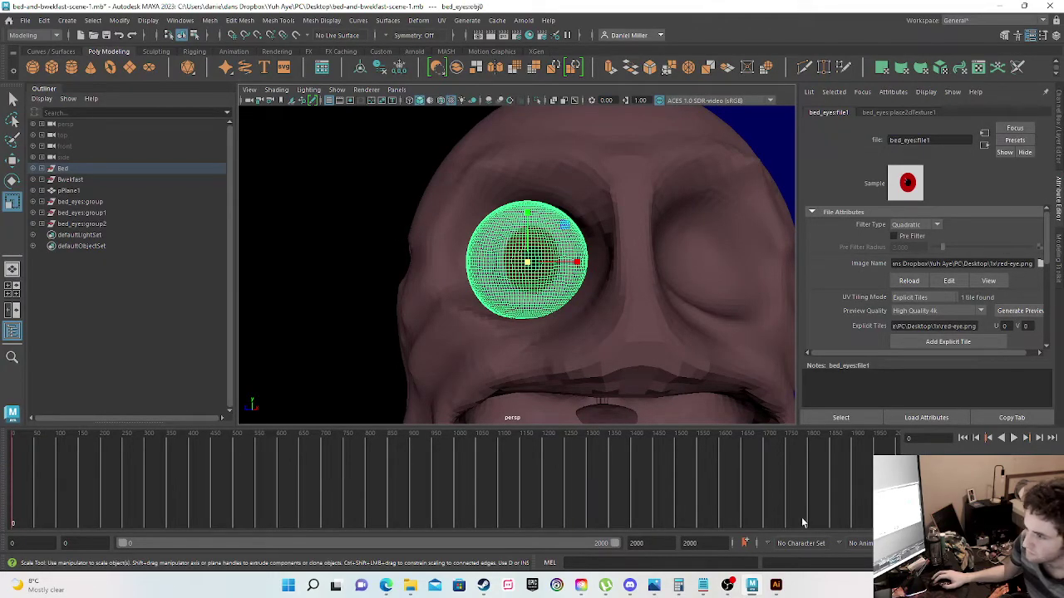
# Step: Switch to Illustrator, increase the artwork's height to about 1488 px and re-centre it vertically on the artboard
pyautogui.click(777, 586)
pyautogui.moveTo(478, 183); pyautogui.dragTo(475, 107)
pyautogui.moveTo(442, 244); pyautogui.dragTo(445, 297)
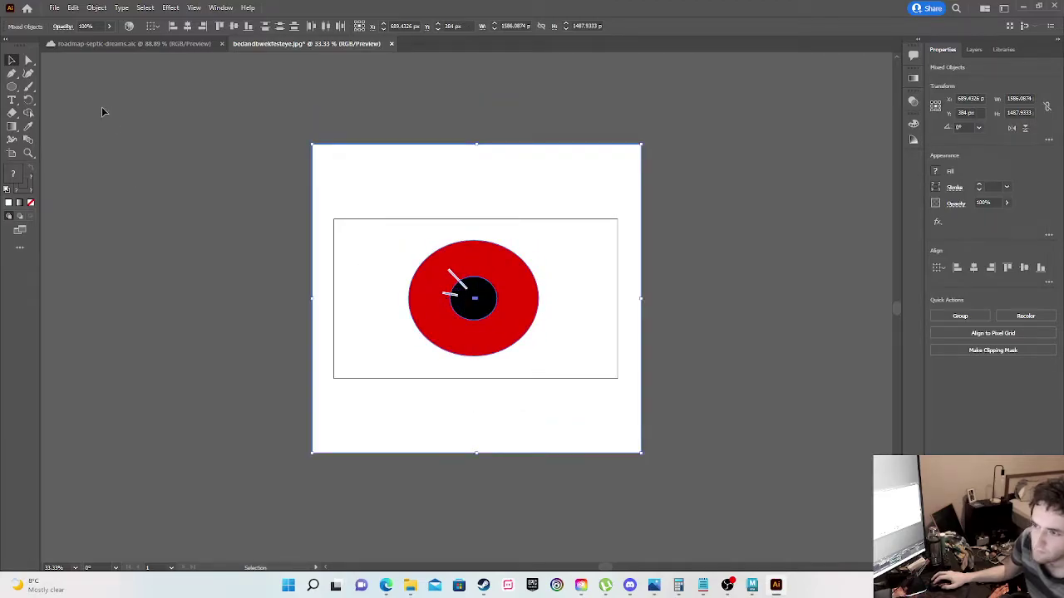
# Step: Export the artboard as a 1x PNG, replacing the existing red-eye.png
pyautogui.click(55, 8)
pyautogui.moveTo(149, 225)
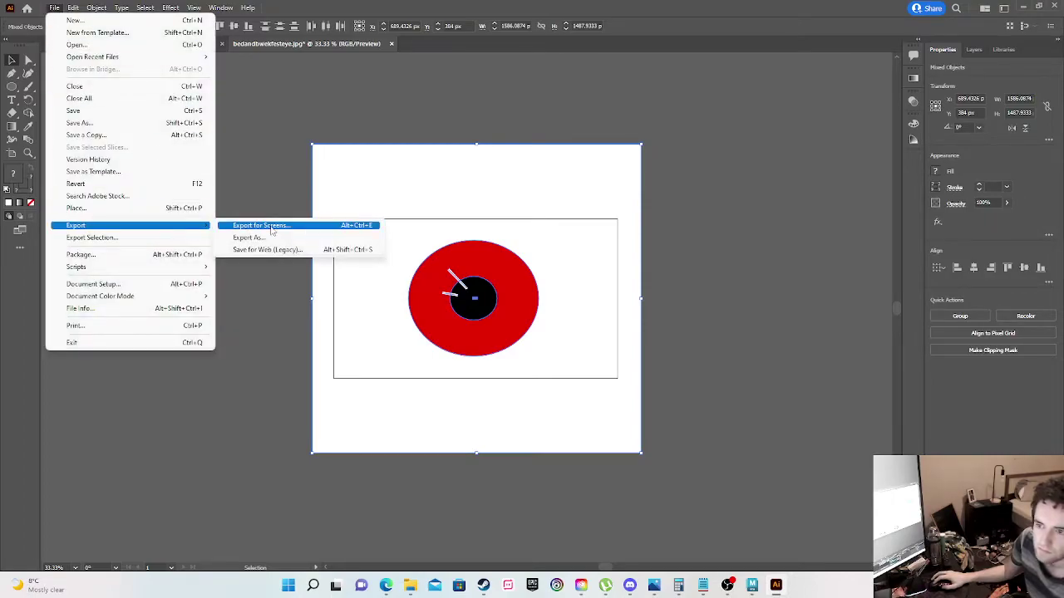
pyautogui.click(266, 227)
pyautogui.click(850, 417)
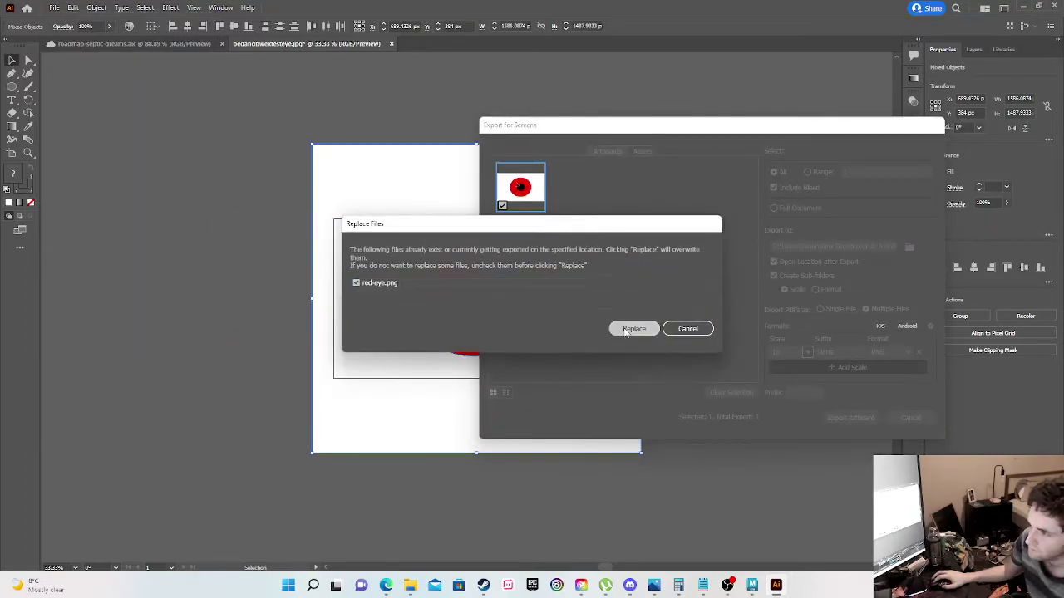
pyautogui.click(632, 329)
# Step: Switch to Maya, reload the eyeball's red-eye.png texture, regenerate its preview and check the eye on the character
pyautogui.click(751, 585)
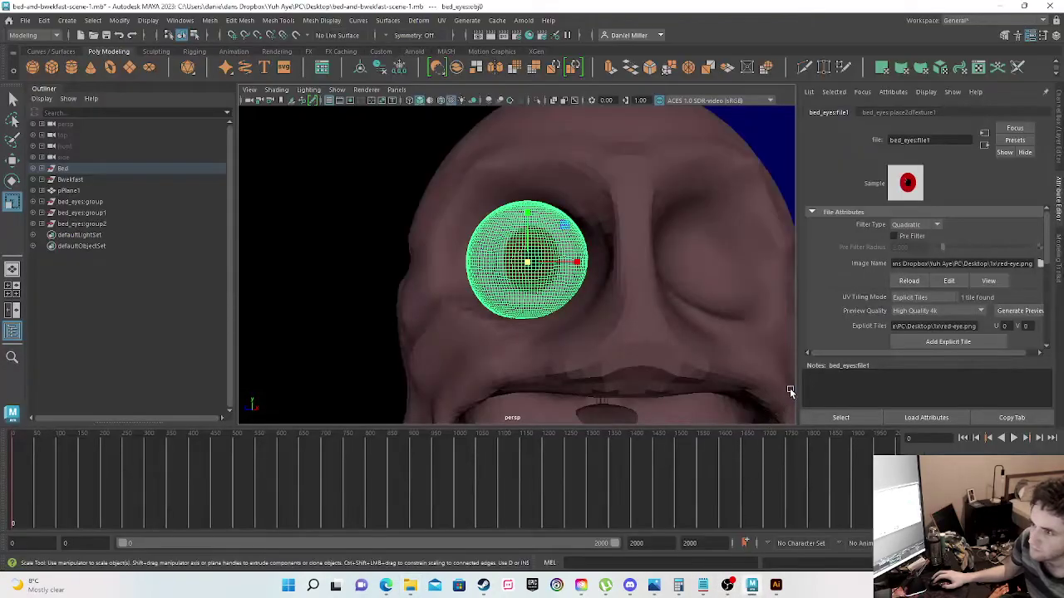
pyautogui.click(923, 283)
pyautogui.click(1012, 313)
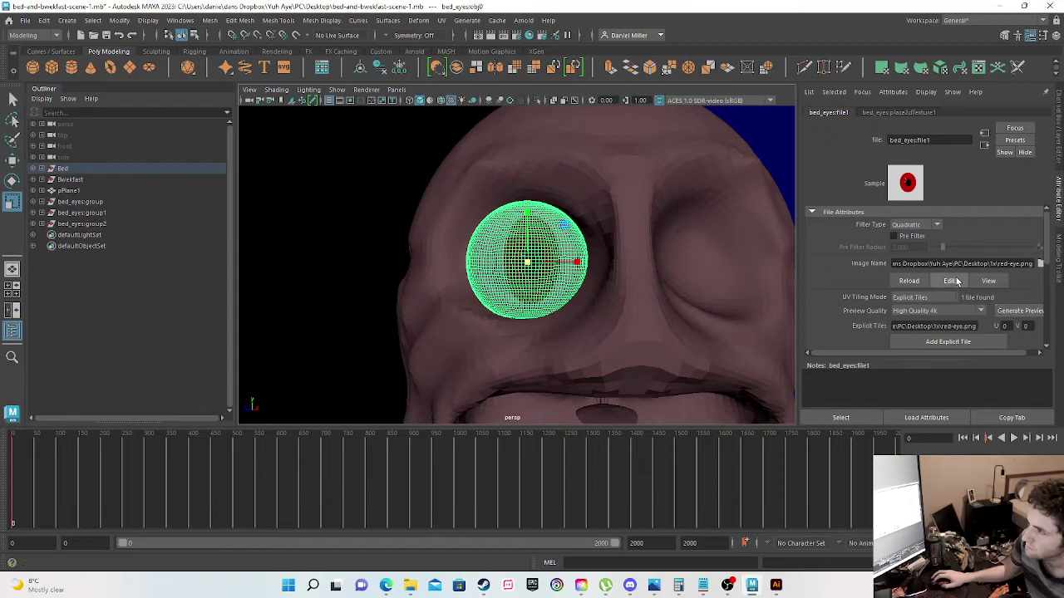
pyautogui.click(906, 281)
pyautogui.click(1015, 313)
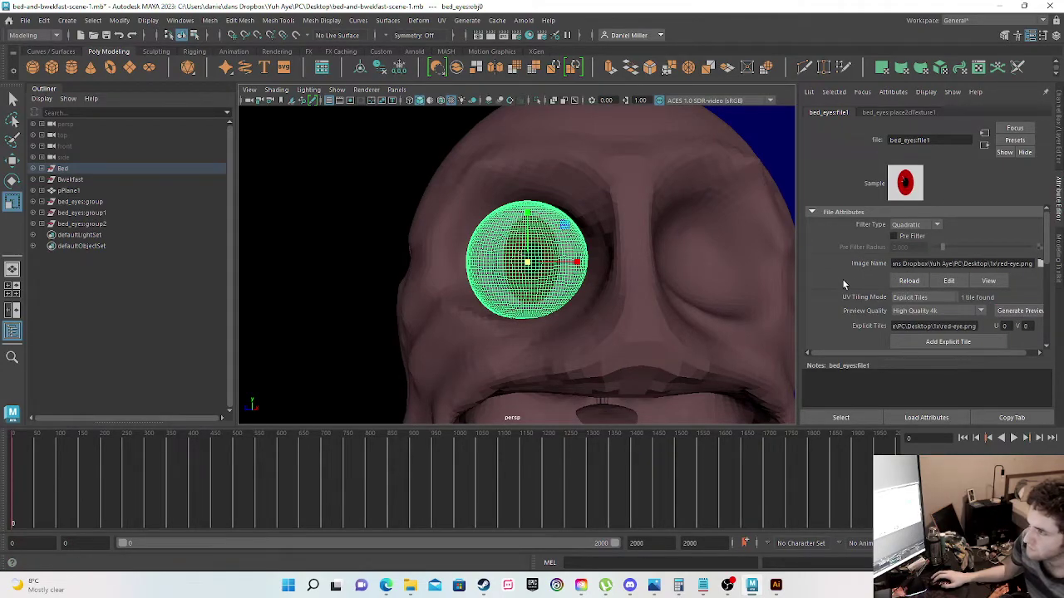
pyautogui.click(908, 281)
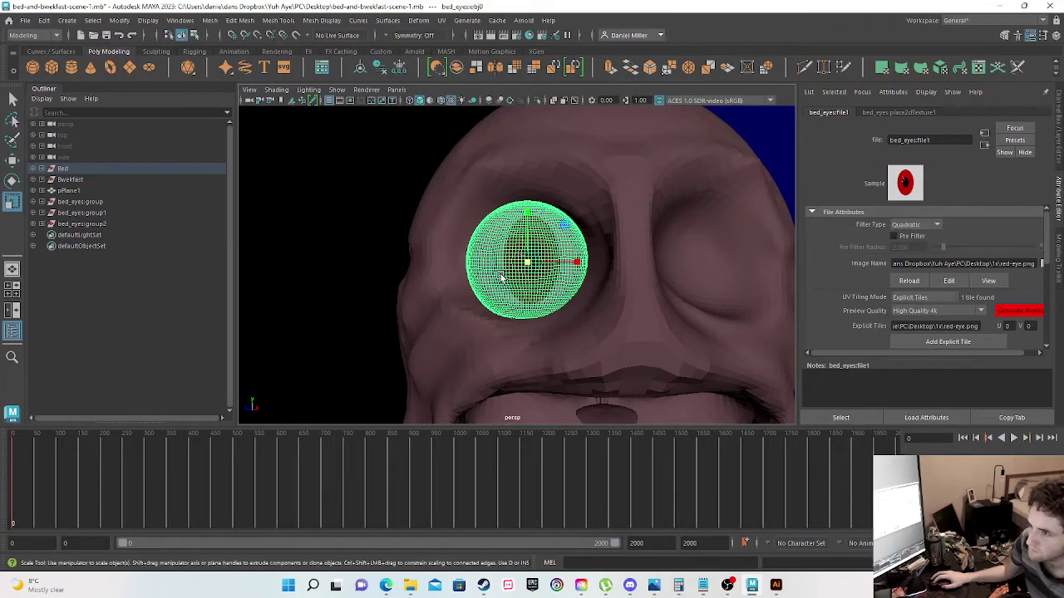
pyautogui.click(299, 244)
pyautogui.scroll(-5, 548, 310)
pyautogui.scroll(2, 453, 296)
pyautogui.keyDown('alt'); pyautogui.moveTo(442, 294); pyautogui.dragTo(482, 316); pyautogui.keyUp('alt')
# Step: Switch to Illustrator, move the white background rectangle off the artboard and delete the wireframe sphere image underneath
pyautogui.click(776, 587)
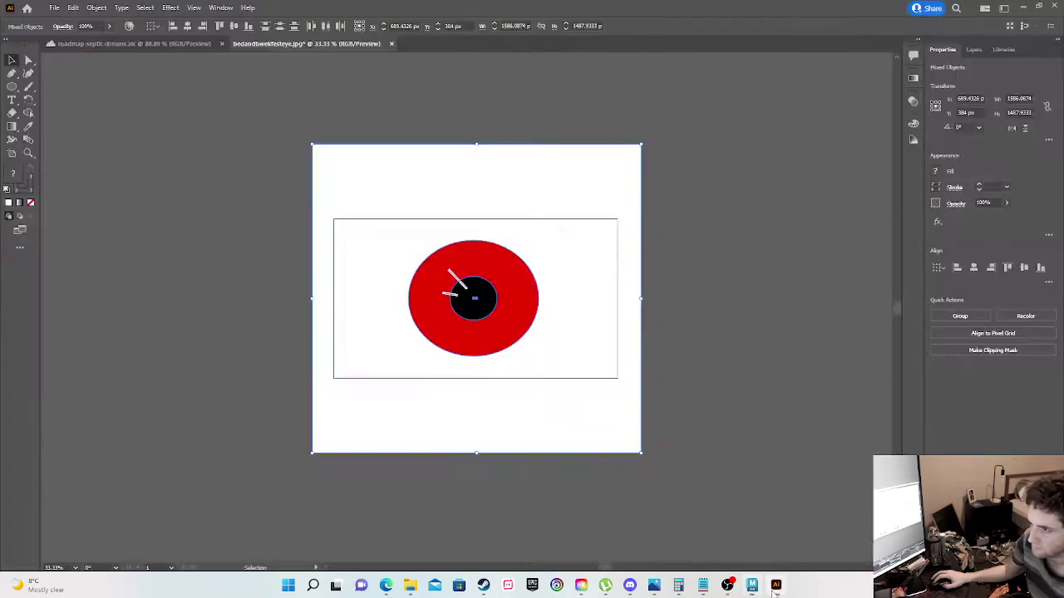
pyautogui.click(230, 301)
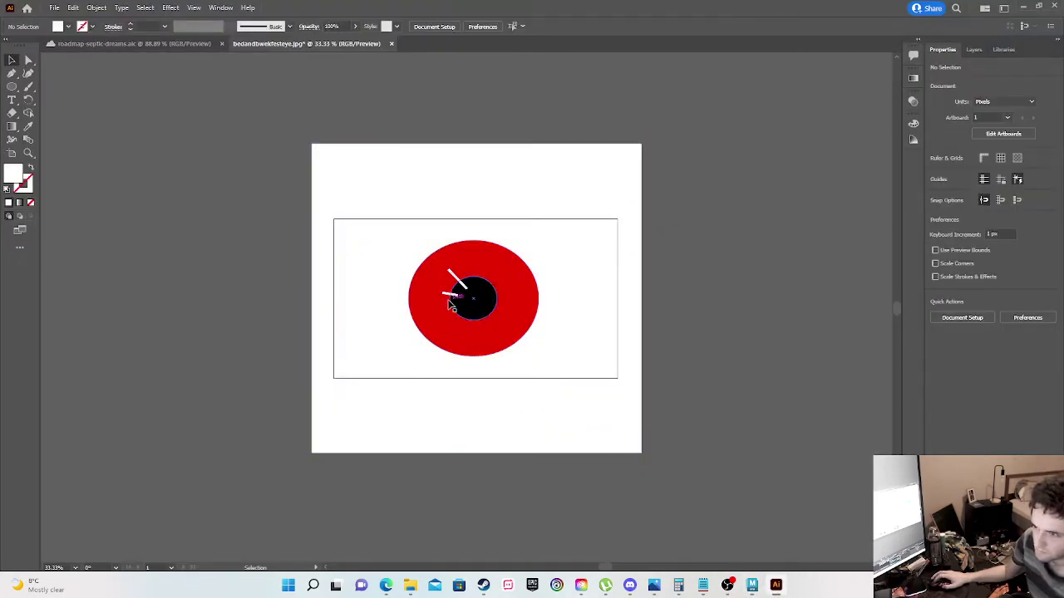
pyautogui.moveTo(332, 209); pyautogui.dragTo(733, 235)
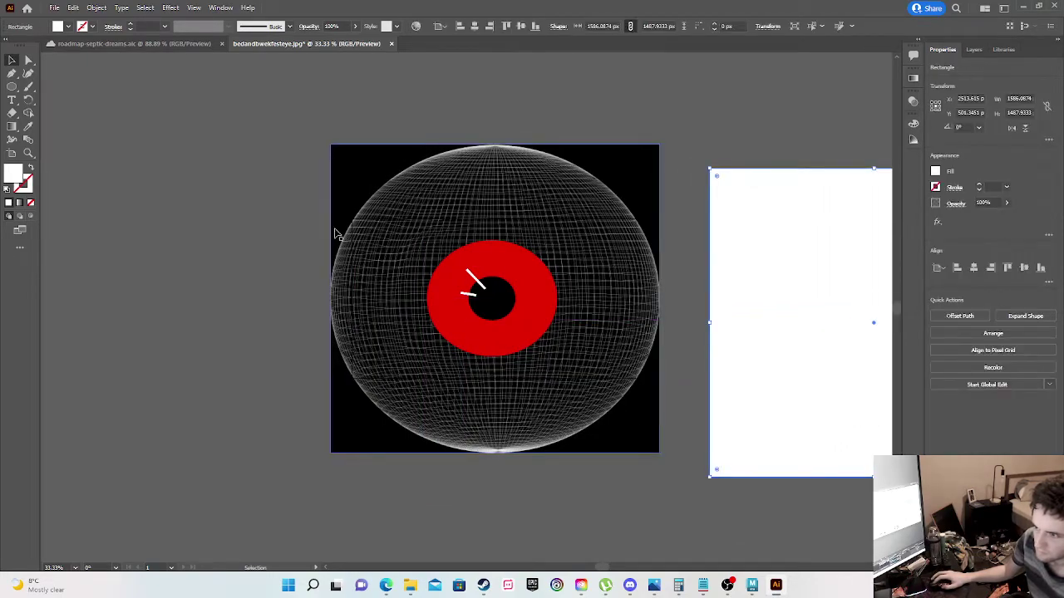
pyautogui.click(406, 240)
pyautogui.press('h')
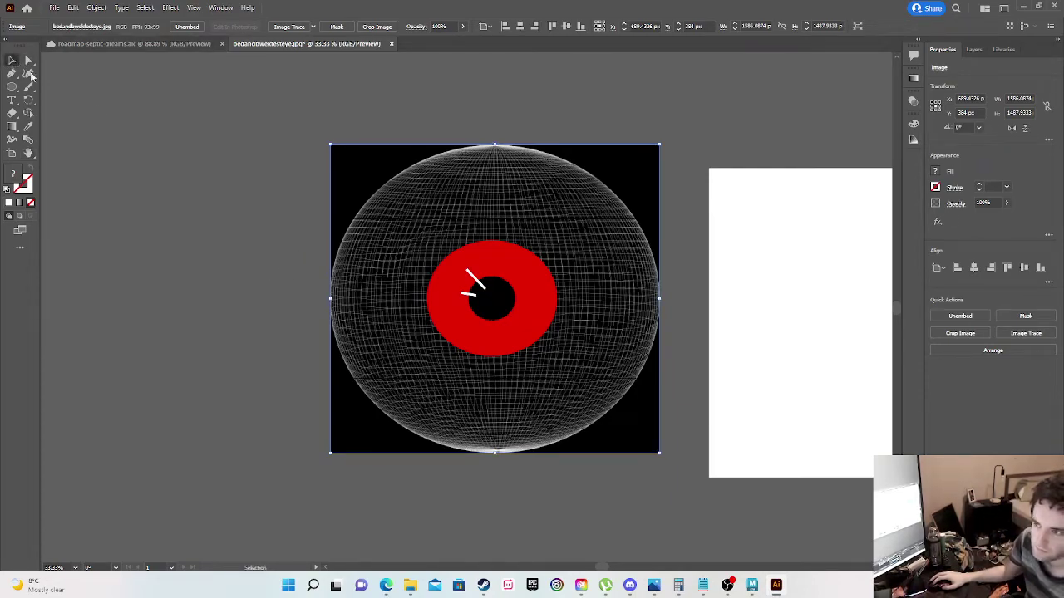
pyautogui.press('Delete')
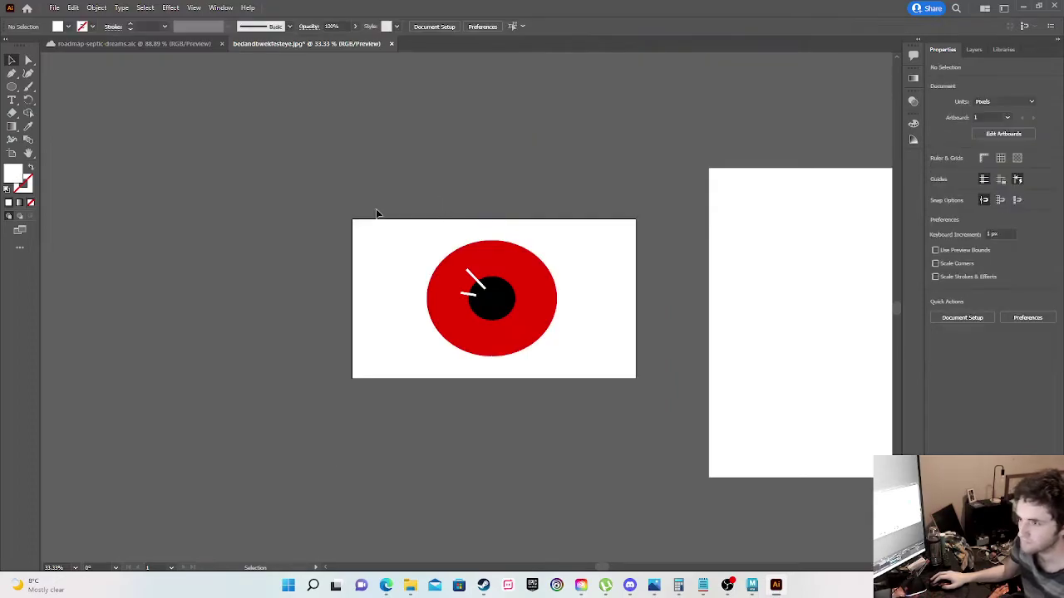
# Step: Stretch the whole eye artwork horizontally to about 1044 px wide and centre it on the artboard at X 683 px
pyautogui.hotkey('ctrl', 'a')
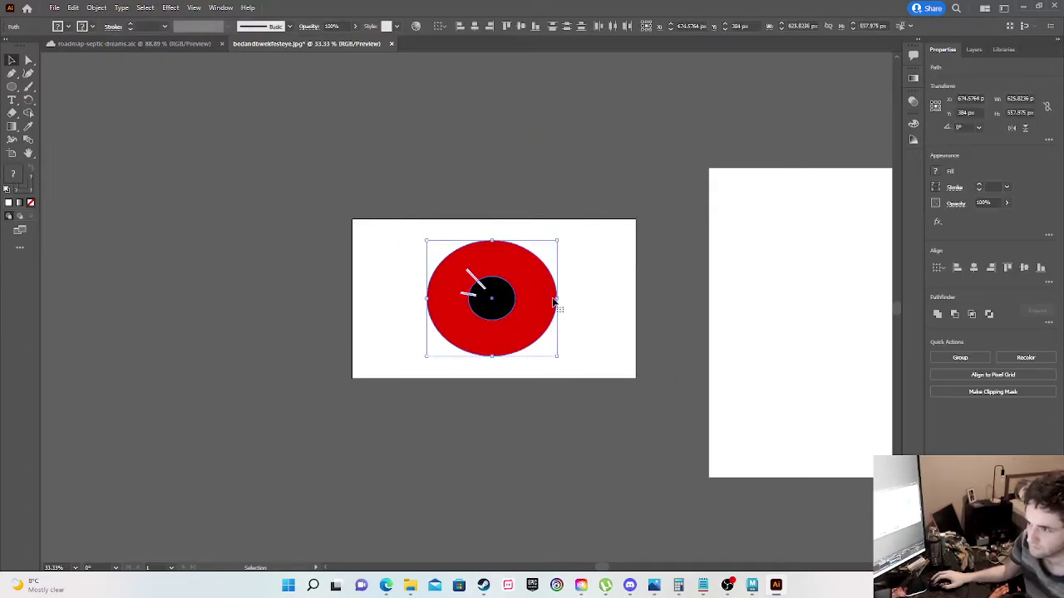
pyautogui.moveTo(556, 297); pyautogui.dragTo(613, 299)
pyautogui.moveTo(529, 307); pyautogui.dragTo(507, 306)
pyautogui.moveTo(586, 299); pyautogui.dragTo(623, 302)
pyautogui.moveTo(541, 309); pyautogui.dragTo(524, 307)
# Step: Export the artboard with the widened eye as a 1x PNG, replacing red-eye.png
pyautogui.click(54, 7)
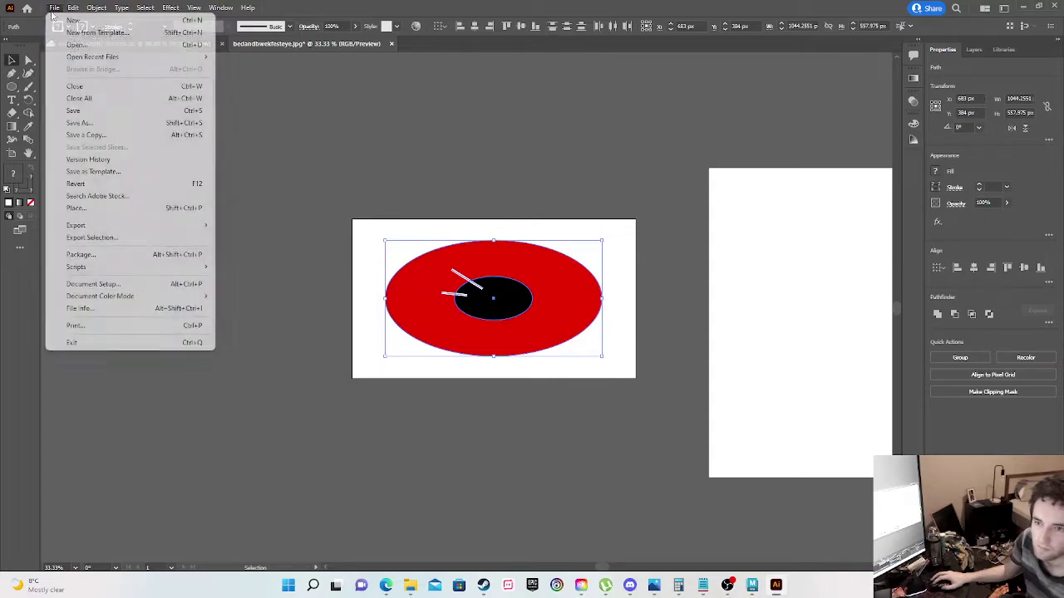
pyautogui.moveTo(172, 229)
pyautogui.click(252, 226)
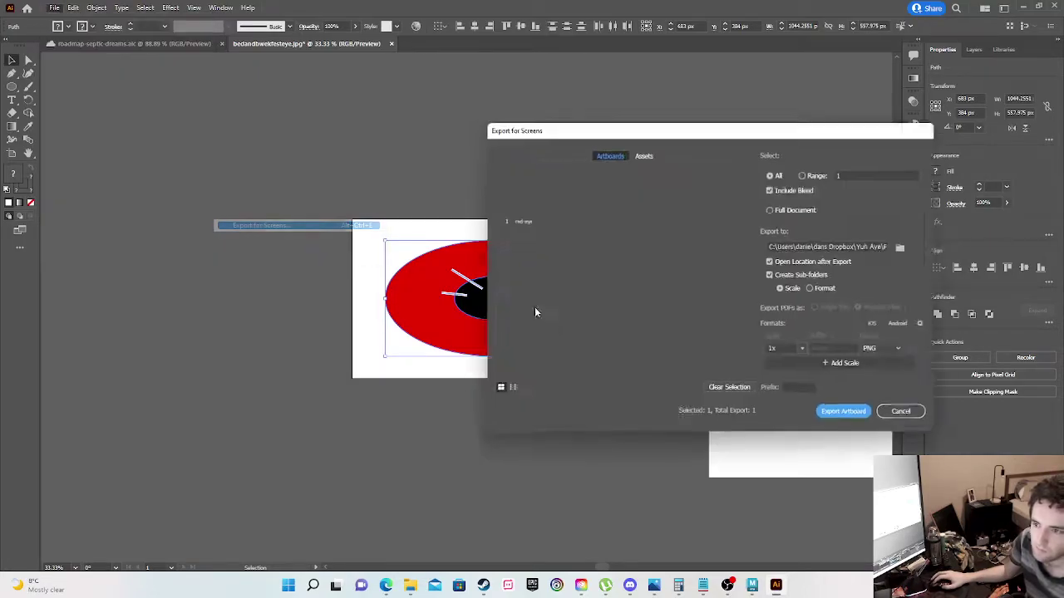
pyautogui.click(833, 419)
pyautogui.click(629, 330)
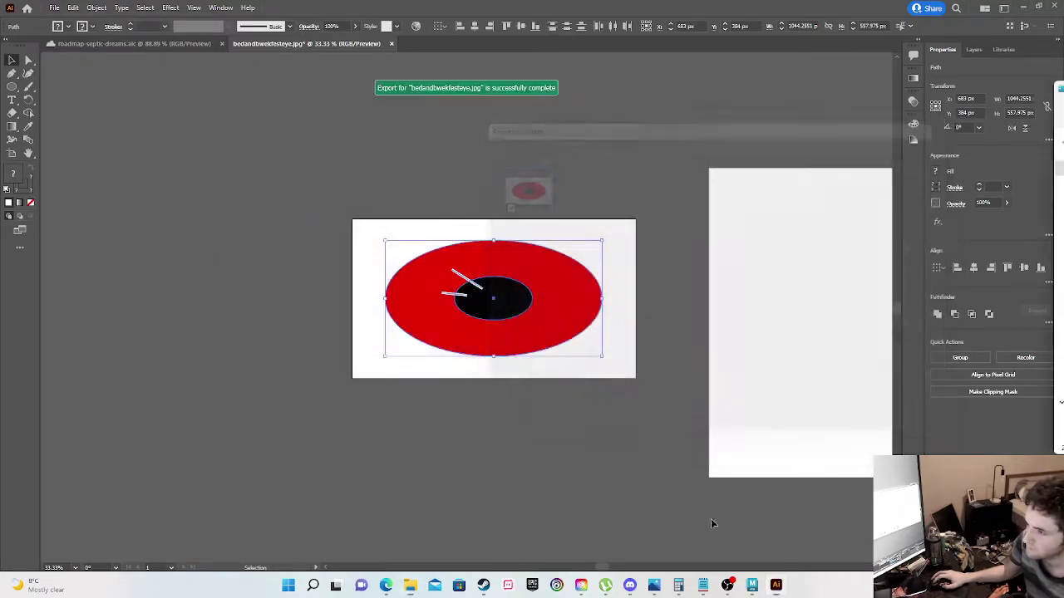
# Step: Switch to Maya, open the file texture on the eyeball material's base colour, reload red-eye.png and regenerate its preview
pyautogui.moveTo(751, 586)
pyautogui.click(750, 523)
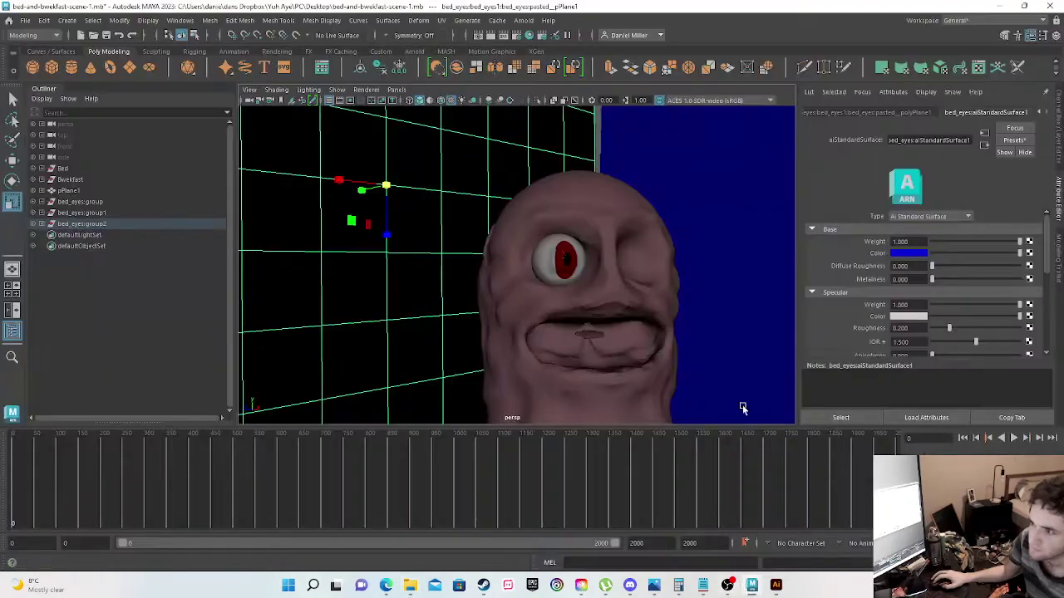
pyautogui.click(559, 268)
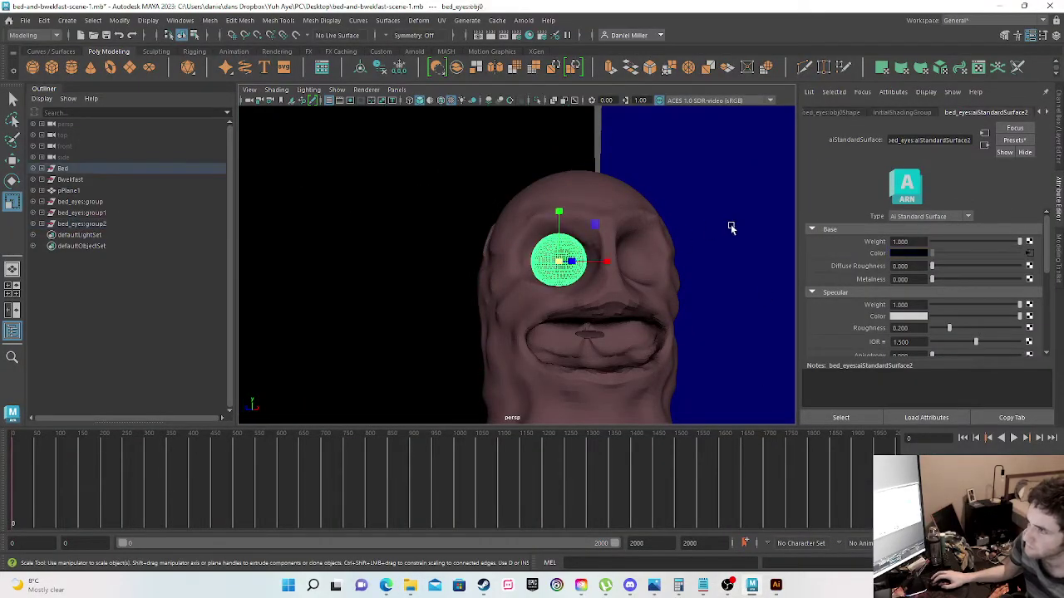
pyautogui.click(1029, 254)
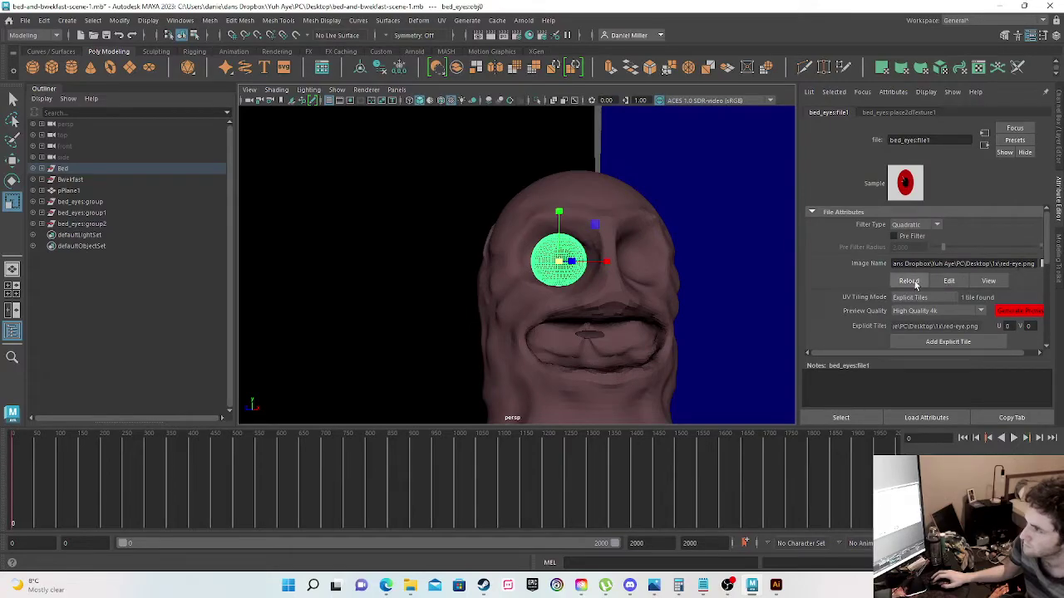
pyautogui.click(1004, 312)
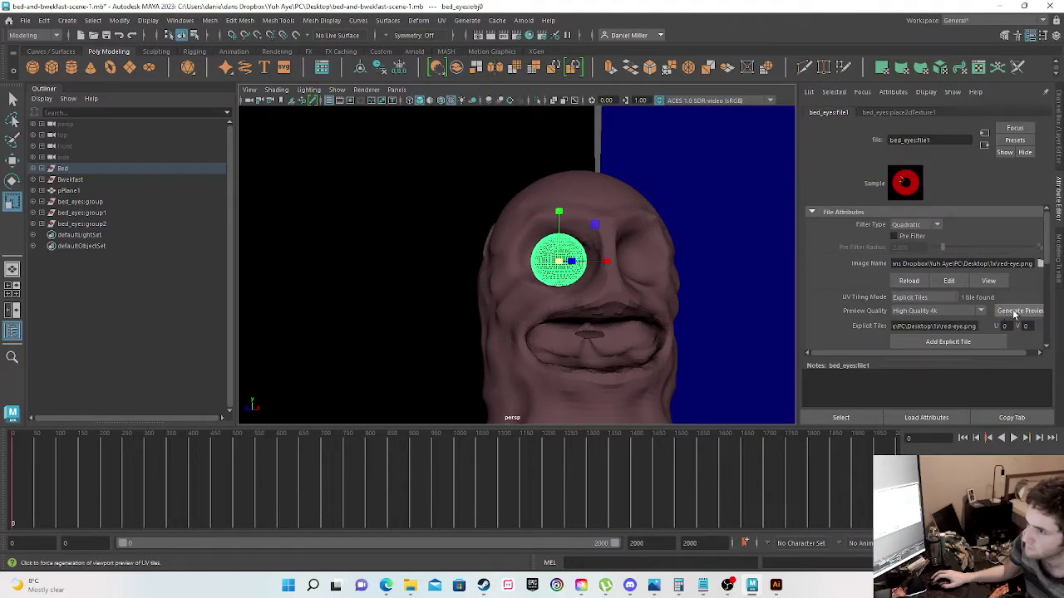
pyautogui.click(745, 307)
pyautogui.keyDown('alt'); pyautogui.moveTo(563, 322); pyautogui.dragTo(420, 252); pyautogui.keyUp('alt')
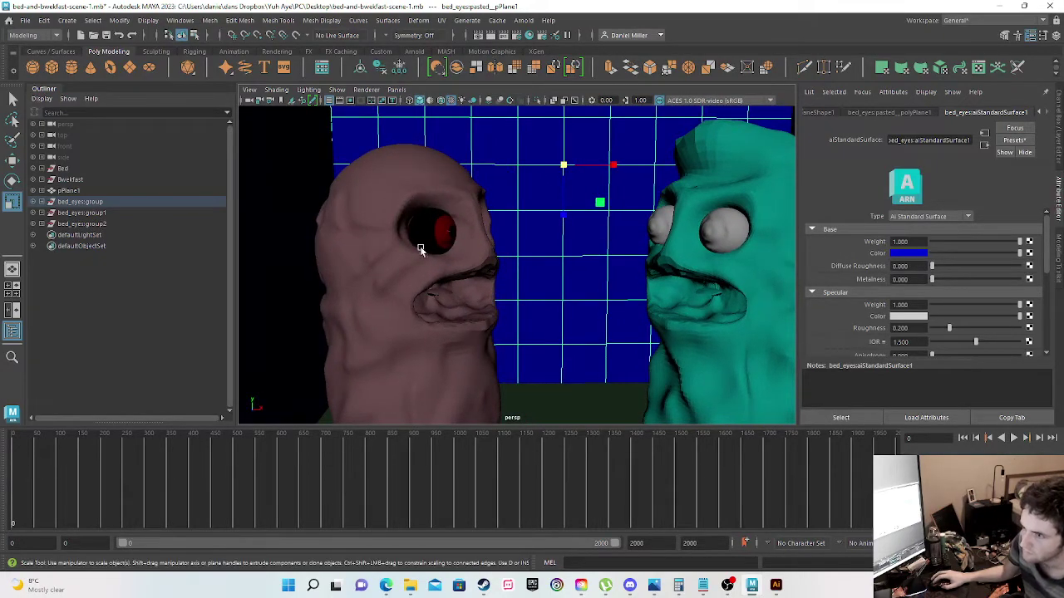
# Step: Paste a copy of the red-textured eyeball and move it into the pink character's empty eye socket
pyautogui.click(425, 236)
pyautogui.keyDown('alt'); pyautogui.moveTo(495, 330); pyautogui.dragTo(531, 304); pyautogui.keyUp('alt')
pyautogui.hotkey('ctrl', 'v')
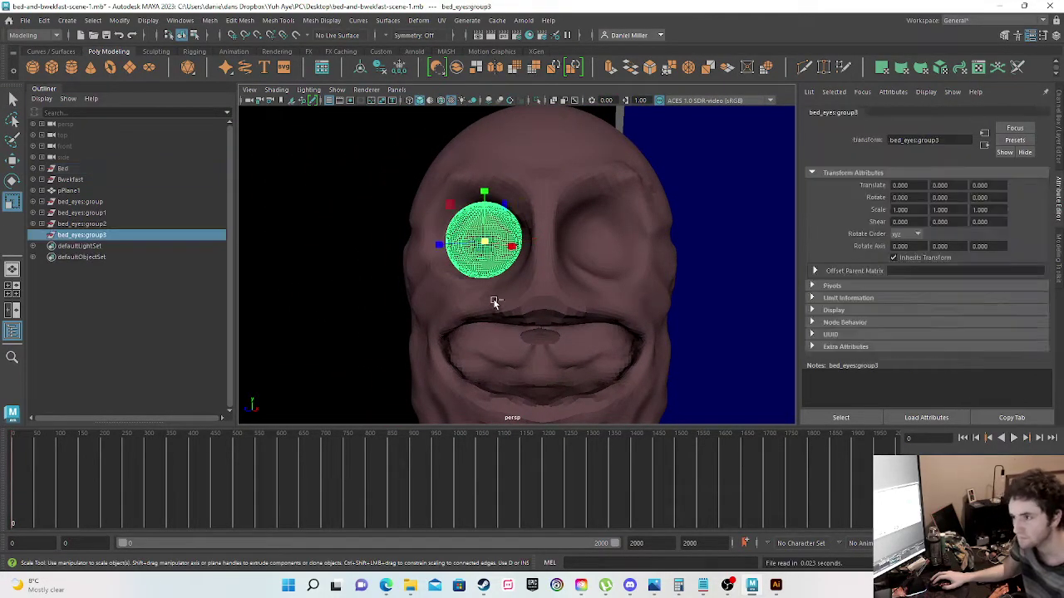
pyautogui.press('w')
pyautogui.moveTo(438, 251); pyautogui.dragTo(562, 262)
pyautogui.moveTo(636, 242); pyautogui.dragTo(705, 256)
pyautogui.moveTo(615, 245); pyautogui.dragTo(556, 251)
pyautogui.moveTo(641, 251); pyautogui.dragTo(633, 247)
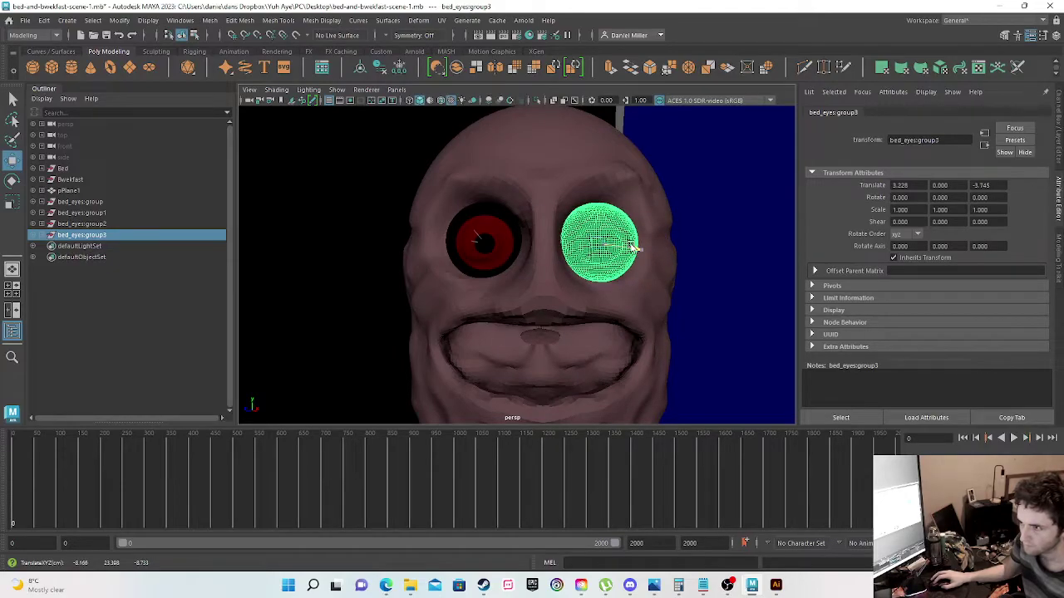
pyautogui.moveTo(558, 248); pyautogui.dragTo(561, 249)
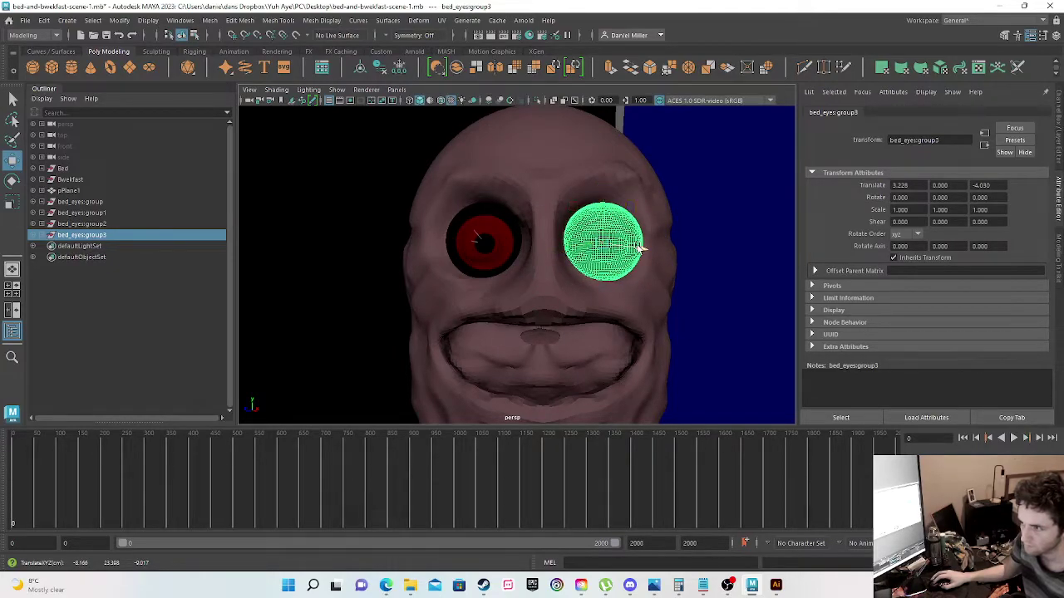
pyautogui.moveTo(638, 247); pyautogui.dragTo(632, 247)
pyautogui.click(387, 244)
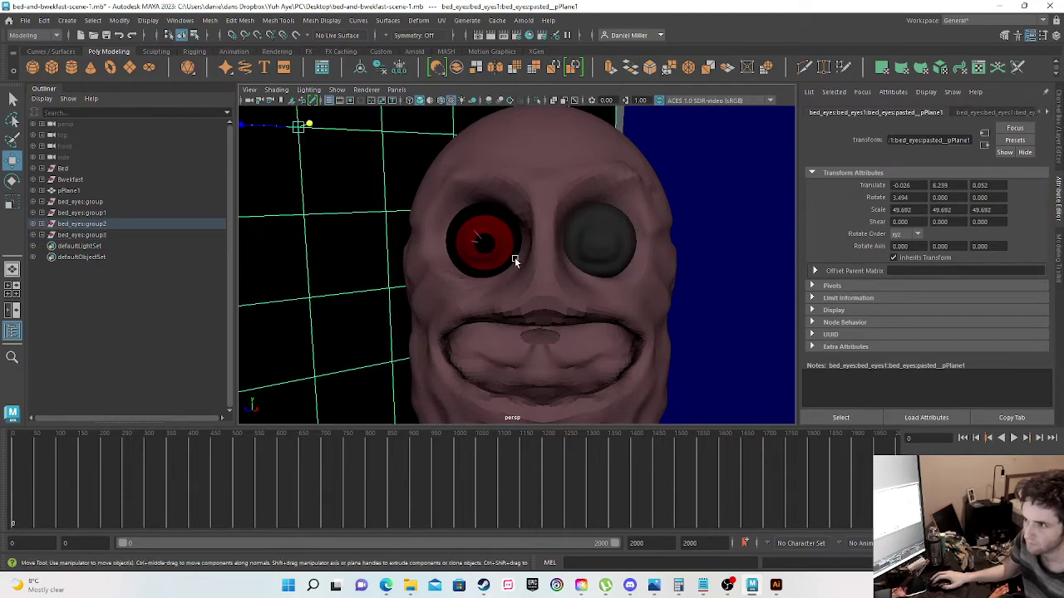
# Step: Open the file texture on the copied eyeball material's base colour and generate its preview
pyautogui.click(584, 246)
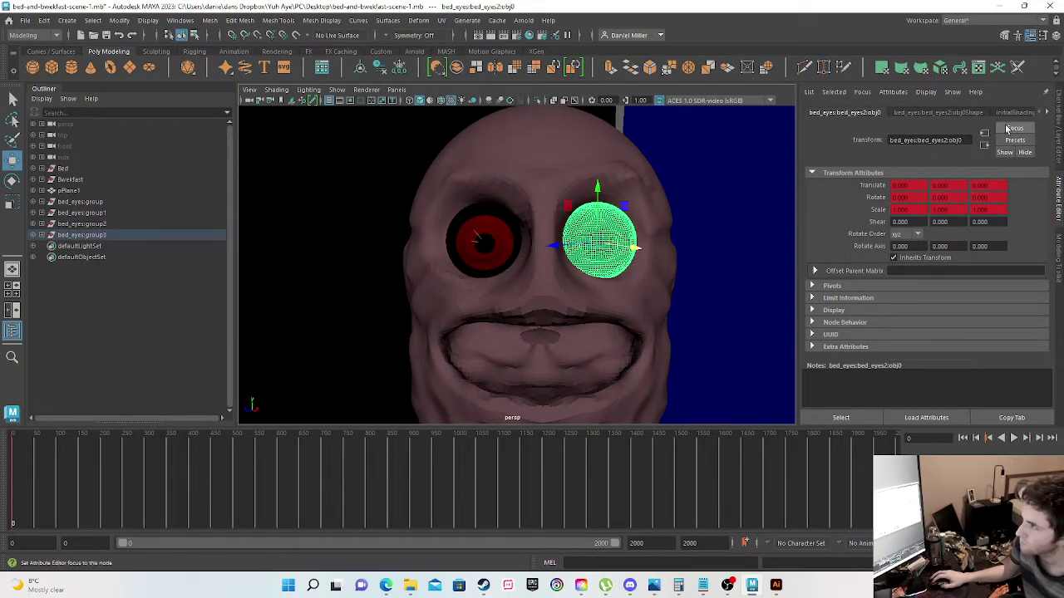
pyautogui.click(1048, 113)
pyautogui.click(1048, 113)
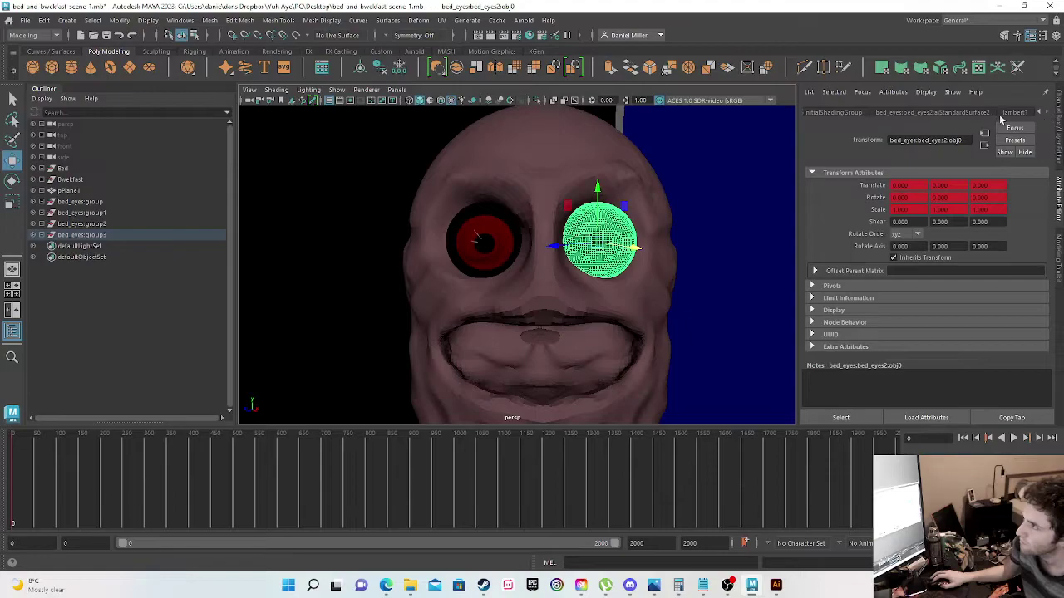
pyautogui.click(960, 114)
pyautogui.click(1028, 252)
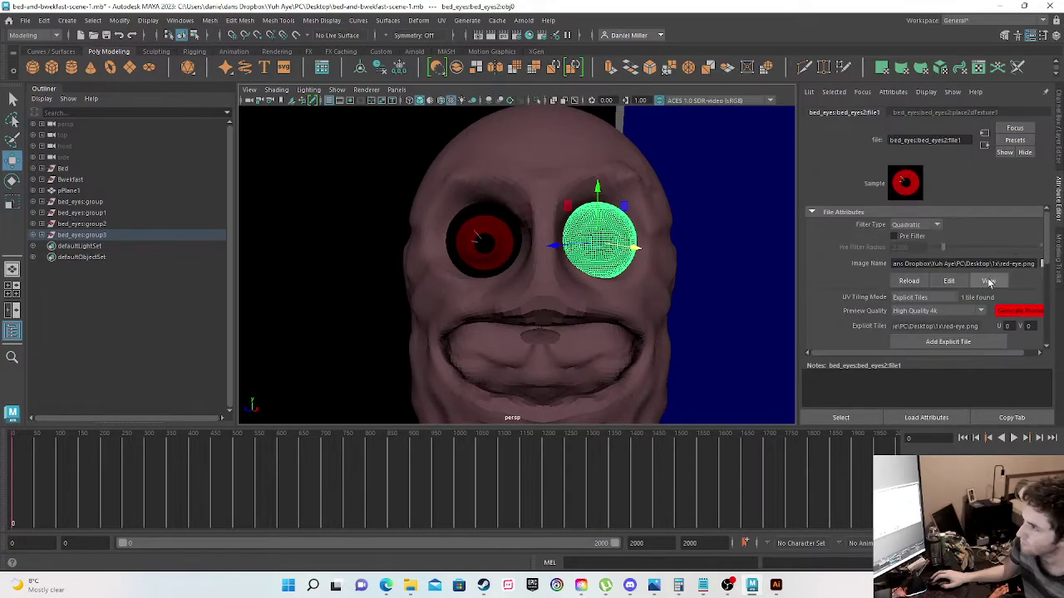
pyautogui.click(679, 318)
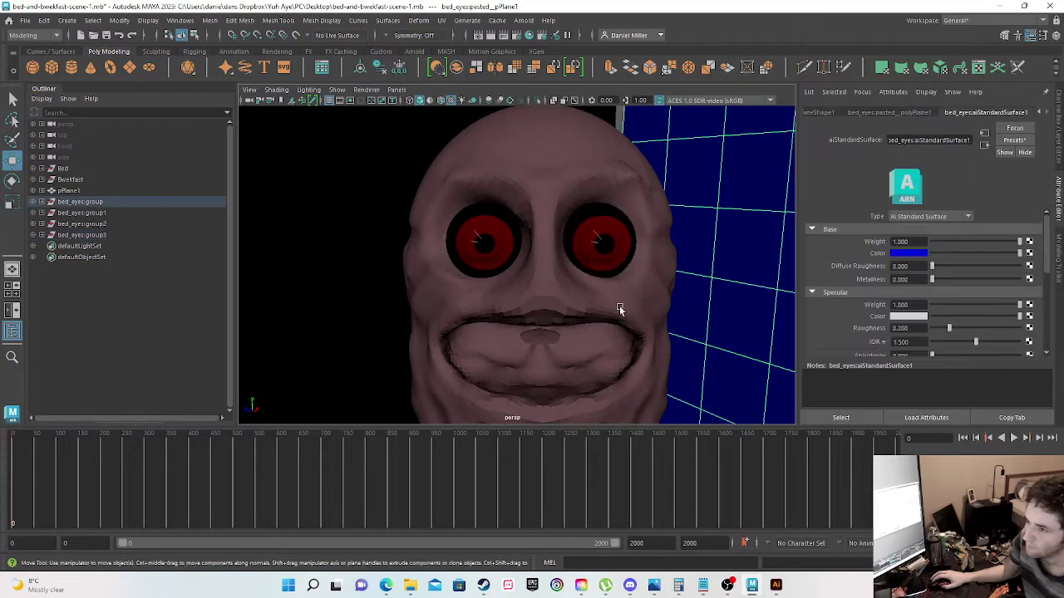
# Step: Compare both eyeballs' depth in their sockets and nudge the copied eyeball to match the original
pyautogui.scroll(-5, 475, 273)
pyautogui.scroll(1, 454, 277)
pyautogui.keyDown('alt'); pyautogui.moveTo(445, 310); pyautogui.dragTo(525, 254); pyautogui.keyUp('alt')
pyautogui.click(490, 254)
pyautogui.keyDown('alt'); pyautogui.moveTo(526, 323); pyautogui.dragTo(309, 315); pyautogui.keyUp('alt')
pyautogui.scroll(5, 559, 252)
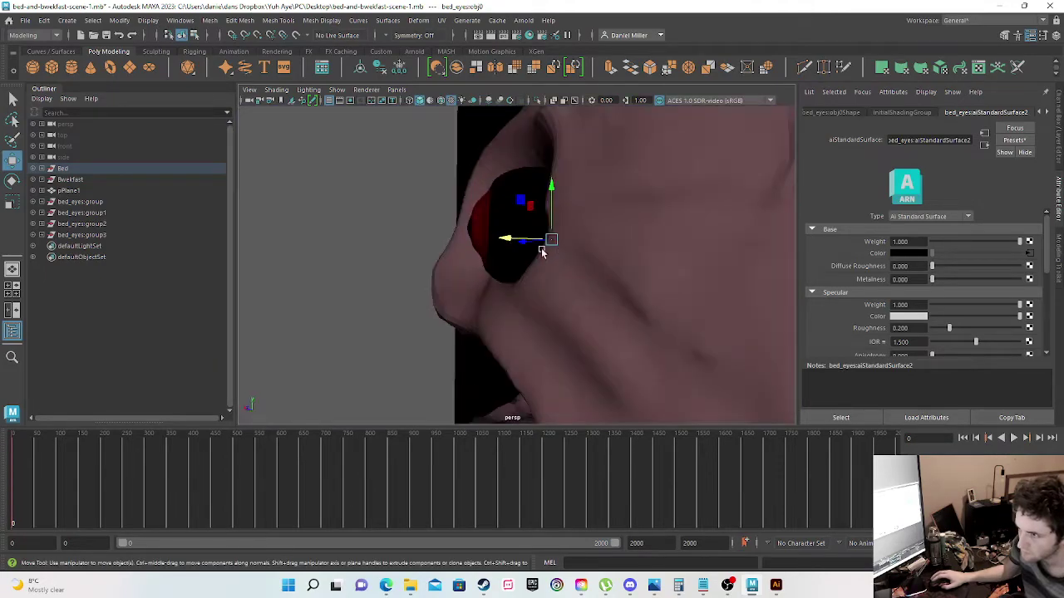
pyautogui.keyDown('alt'); pyautogui.moveTo(434, 262); pyautogui.dragTo(586, 332); pyautogui.keyUp('alt')
pyautogui.click(582, 294)
pyautogui.moveTo(564, 248); pyautogui.dragTo(569, 244)
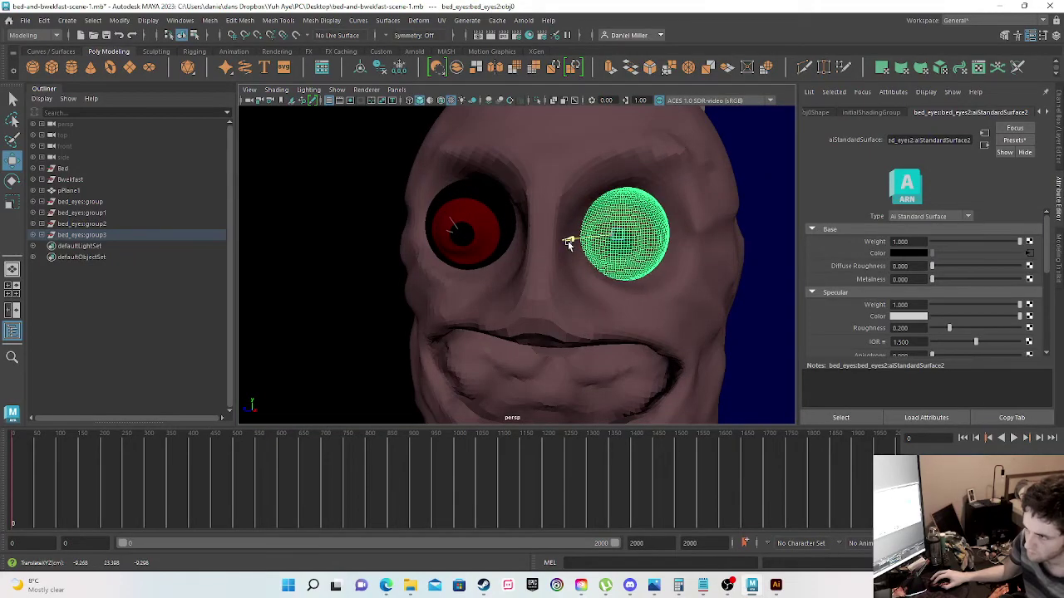
pyautogui.moveTo(647, 247); pyautogui.dragTo(643, 248, button='middle')
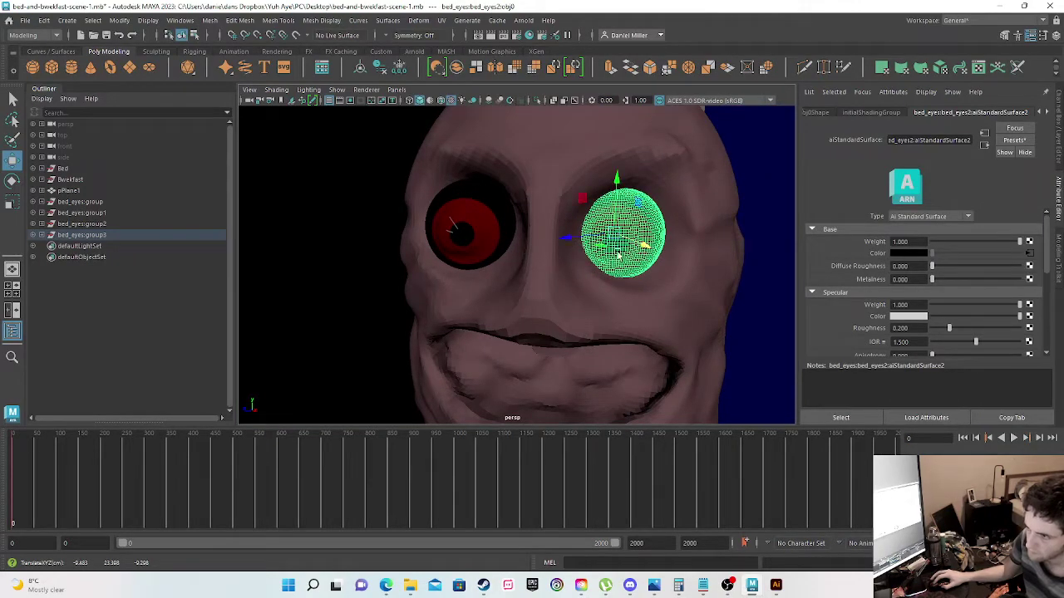
pyautogui.click(305, 257)
pyautogui.keyDown('alt'); pyautogui.moveTo(304, 256); pyautogui.dragTo(441, 299); pyautogui.keyUp('alt')
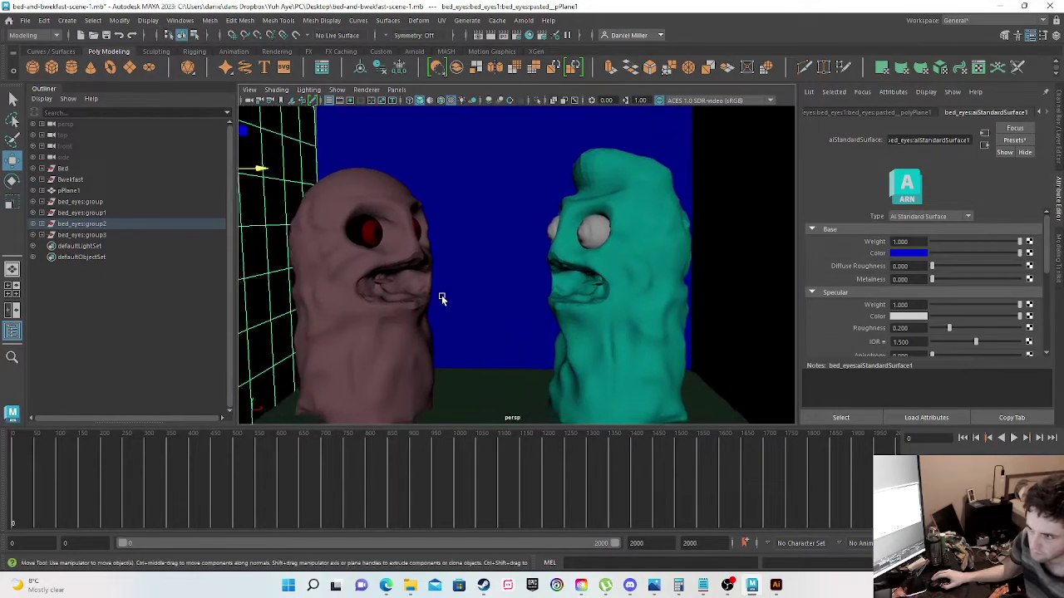
pyautogui.scroll(3, 448, 295)
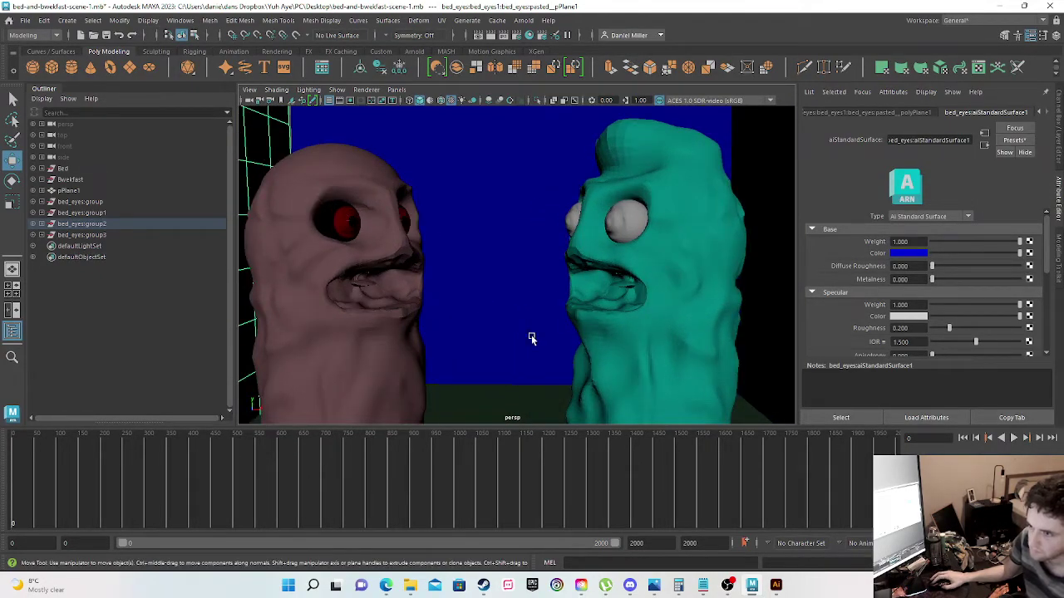
# Step: Switch to Illustrator, fit the white background rectangle to the artboard behind the eye and select the red ellipse
pyautogui.click(777, 586)
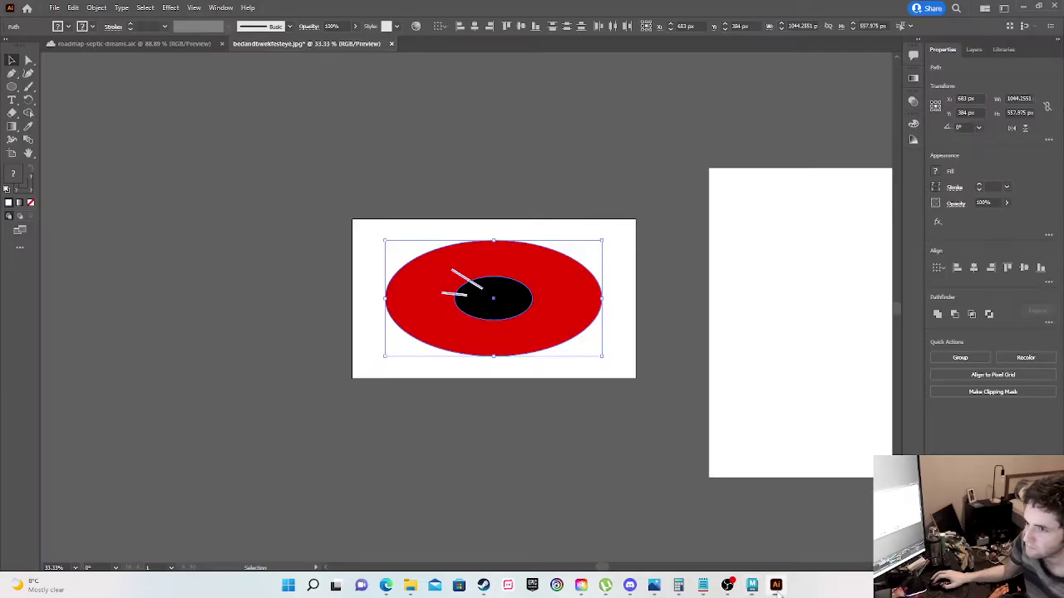
pyautogui.click(359, 343)
pyautogui.moveTo(778, 320); pyautogui.dragTo(422, 369)
pyautogui.moveTo(683, 527); pyautogui.dragTo(636, 378)
pyautogui.click(571, 319)
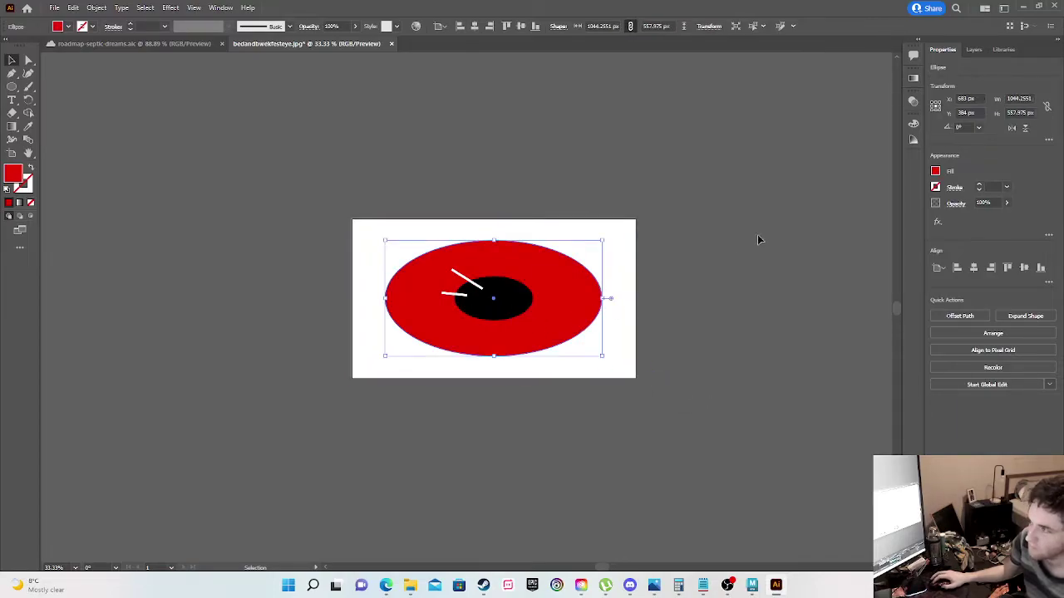
# Step: Change the iris ellipse's fill from the colour spectrum to blue
pyautogui.click(935, 172)
pyautogui.click(891, 286)
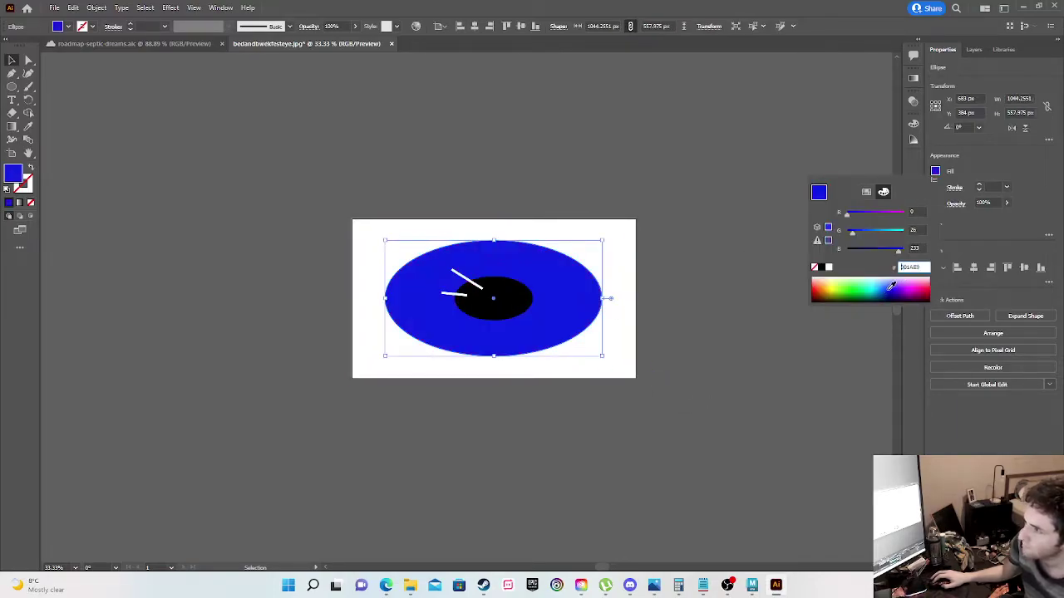
pyautogui.click(227, 148)
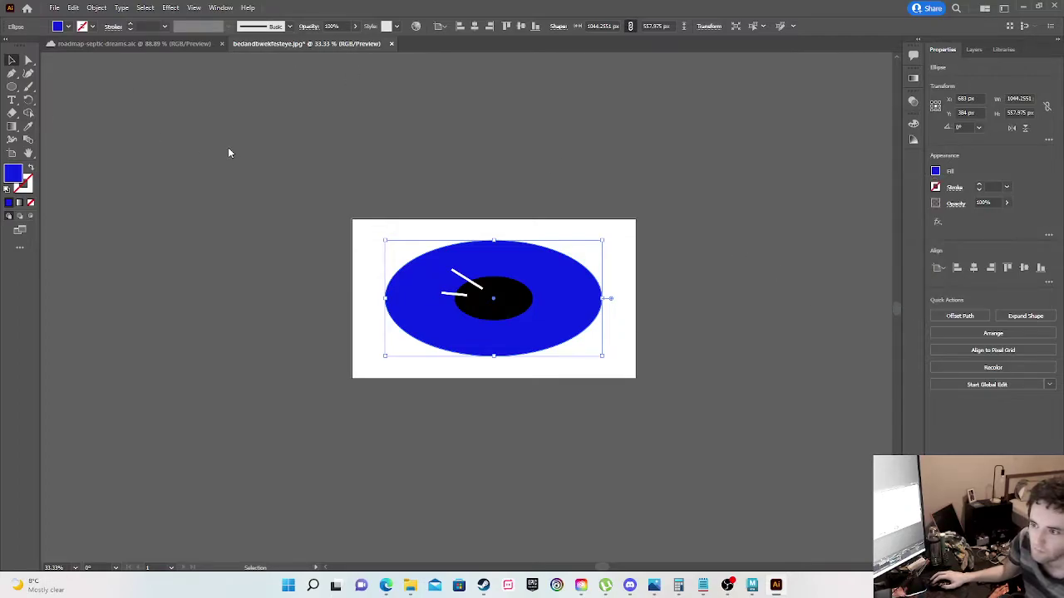
# Step: Rename the artboard blue-eye in Export for Screens and export it as a 1x PNG
pyautogui.click(53, 8)
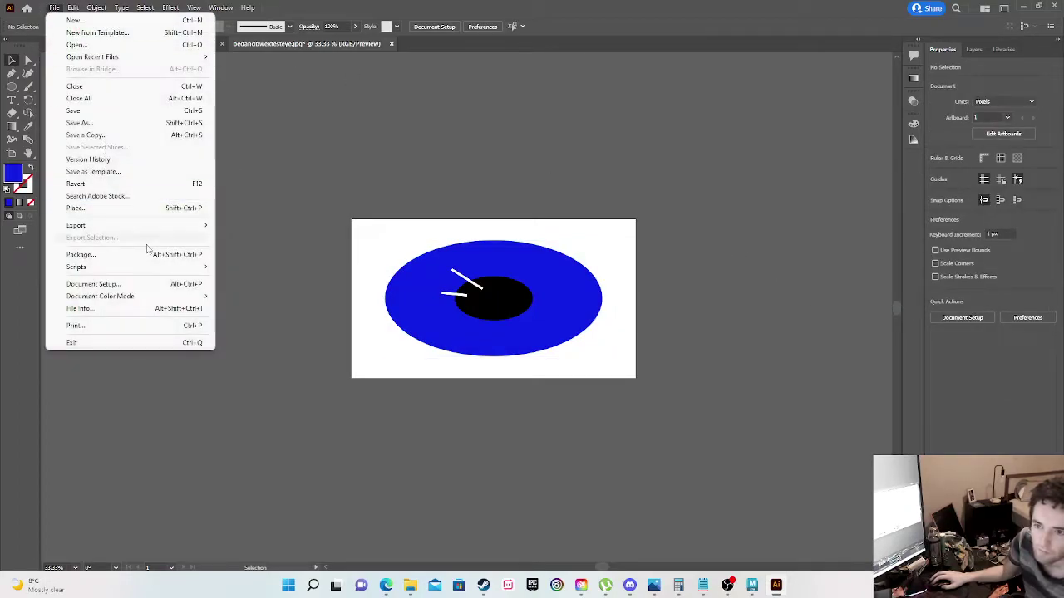
pyautogui.moveTo(176, 226)
pyautogui.click(262, 226)
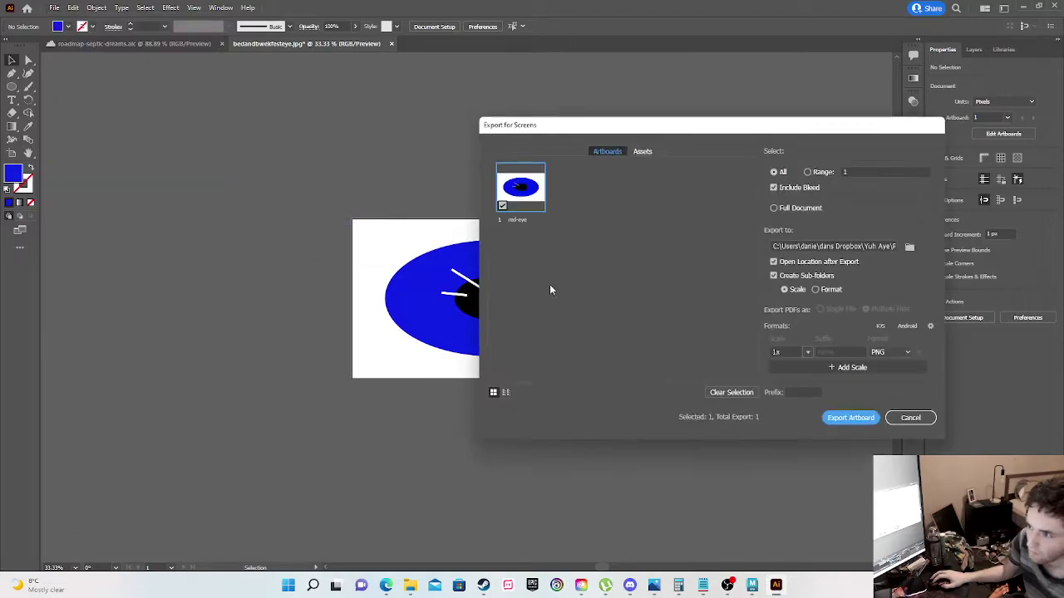
pyautogui.doubleClick(514, 218)
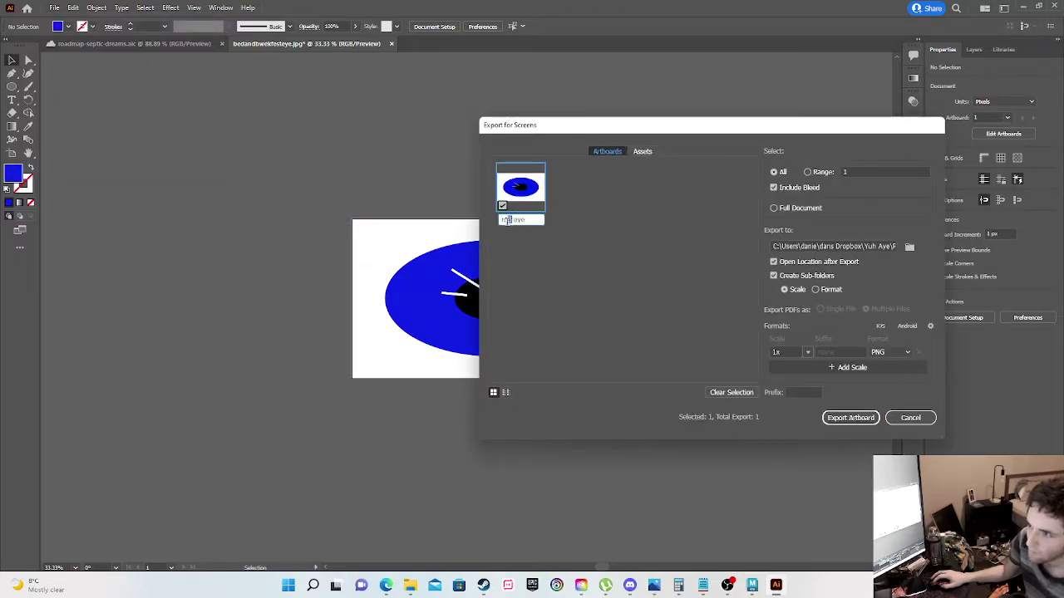
pyautogui.press('Return')
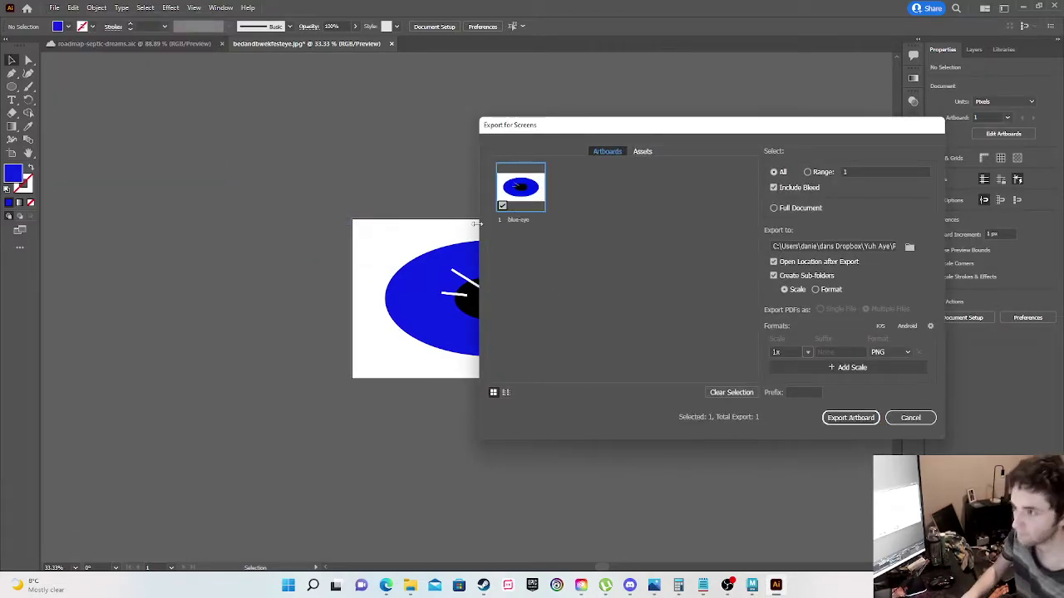
pyautogui.click(849, 418)
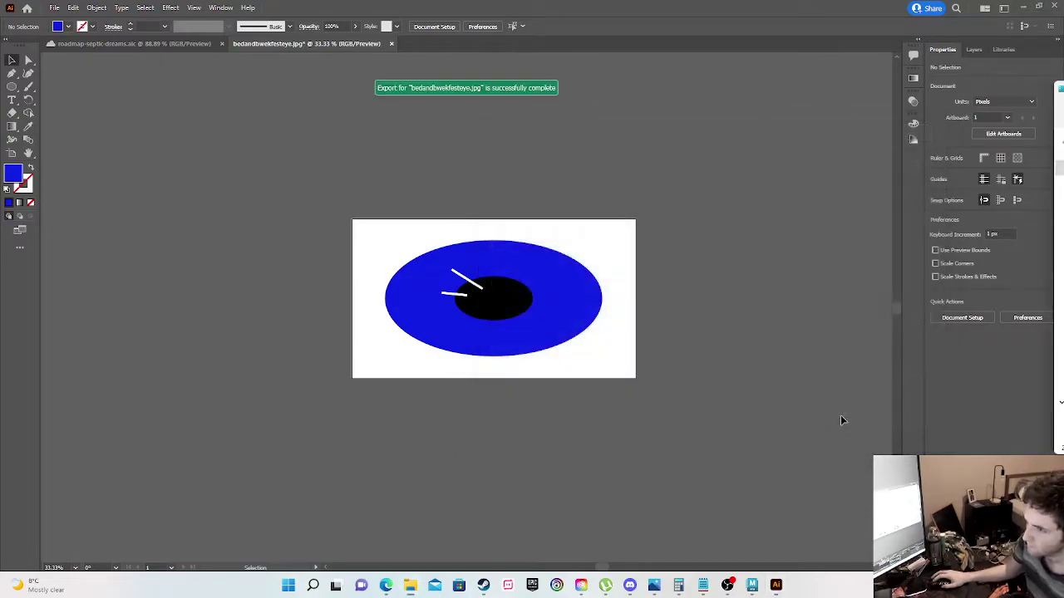
# Step: Switch to Maya and delete the plain white eyeballs from the teal character's head
pyautogui.click(754, 590)
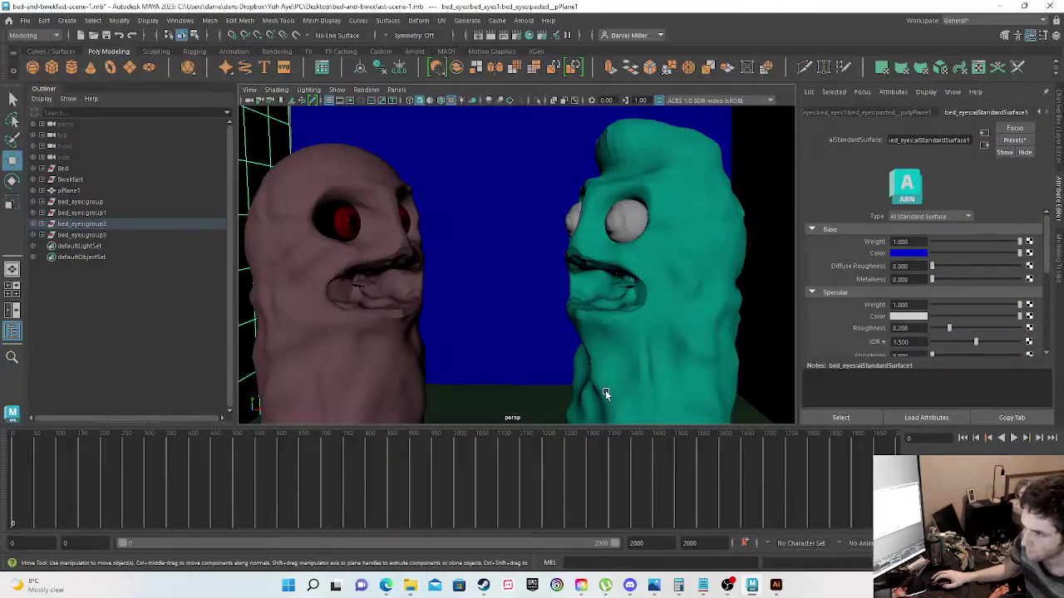
pyautogui.click(615, 225)
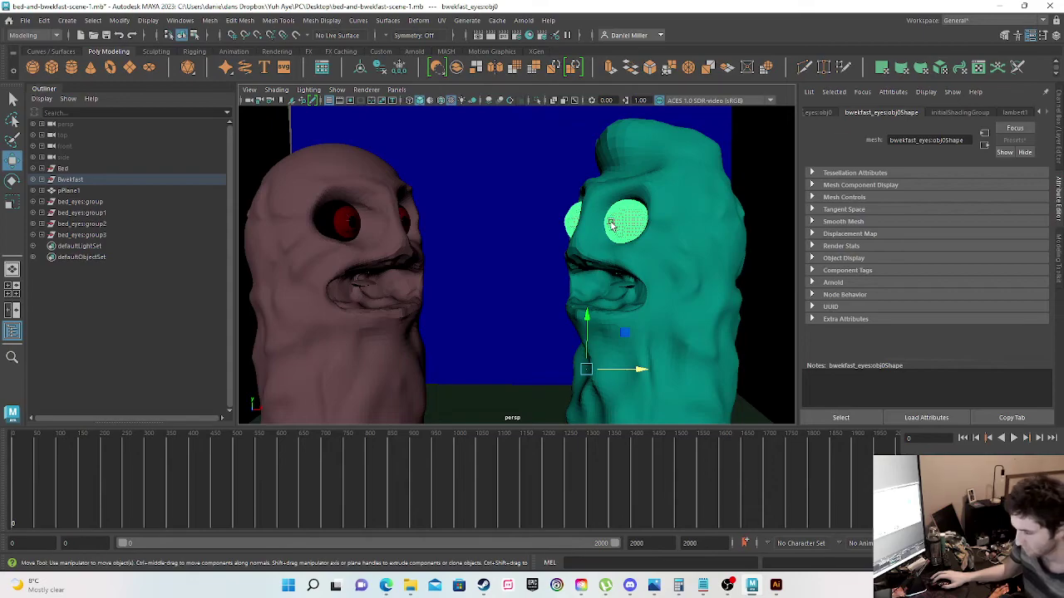
pyautogui.click(390, 230)
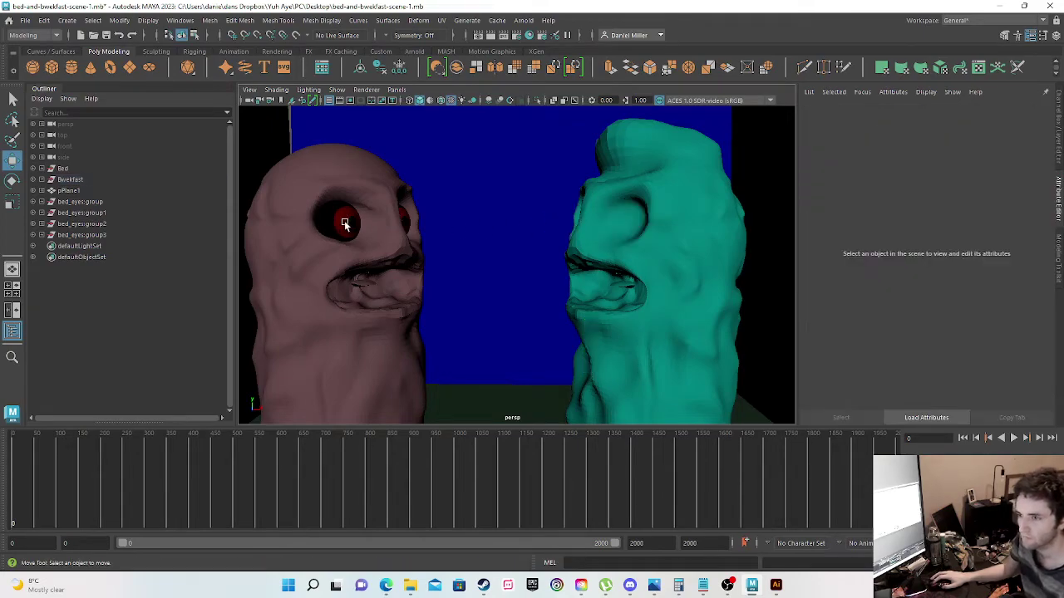
# Step: Duplicate the group holding the pink character's two eyeballs and move the copy along X to the teal character's face
pyautogui.click(347, 225)
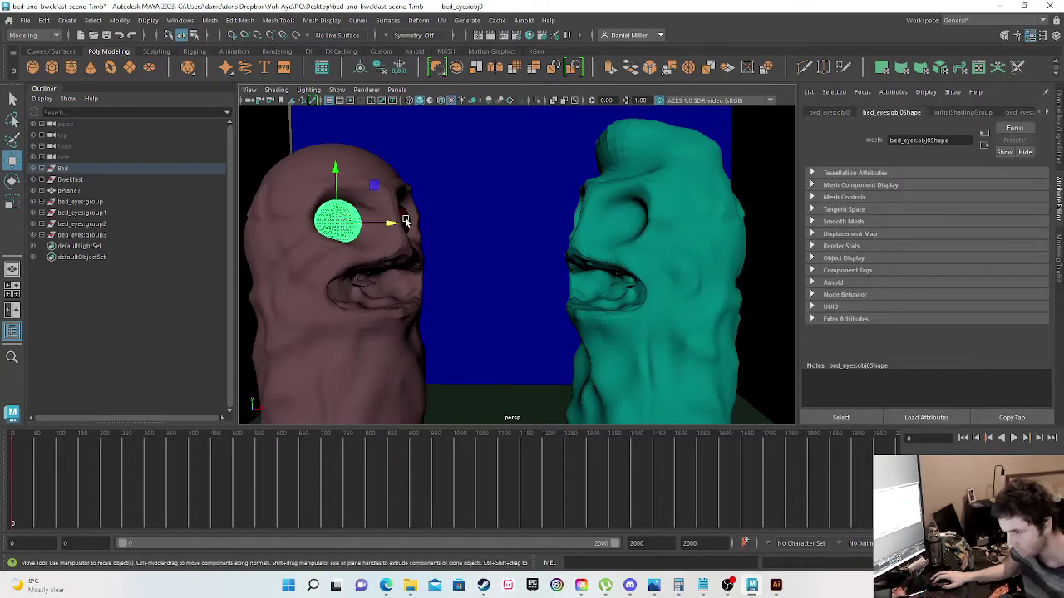
pyautogui.click(409, 224)
pyautogui.press('Up')
pyautogui.hotkey('ctrl', 'd')
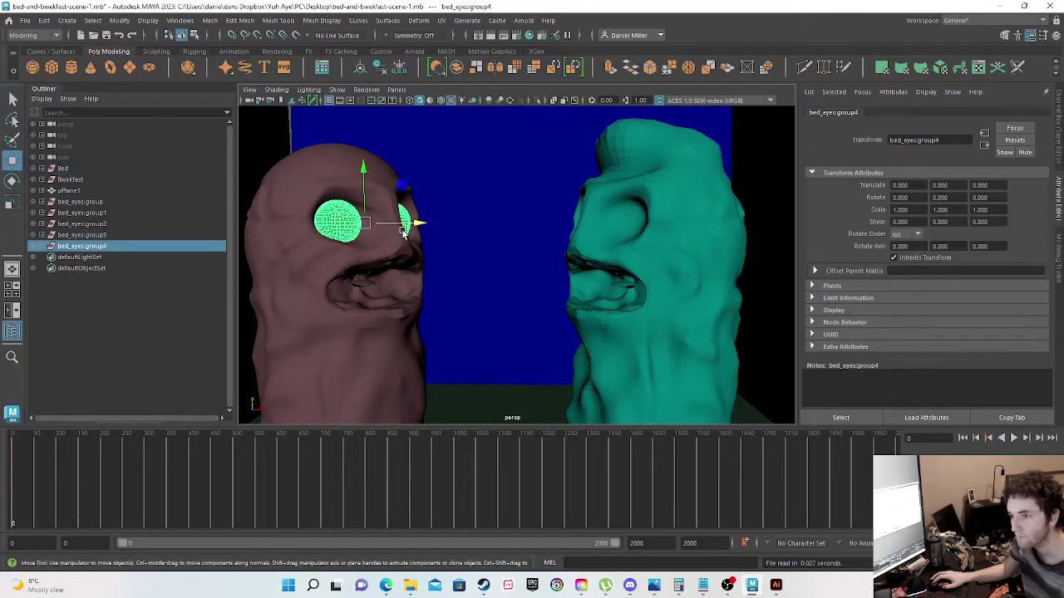
pyautogui.moveTo(411, 224); pyautogui.dragTo(604, 219)
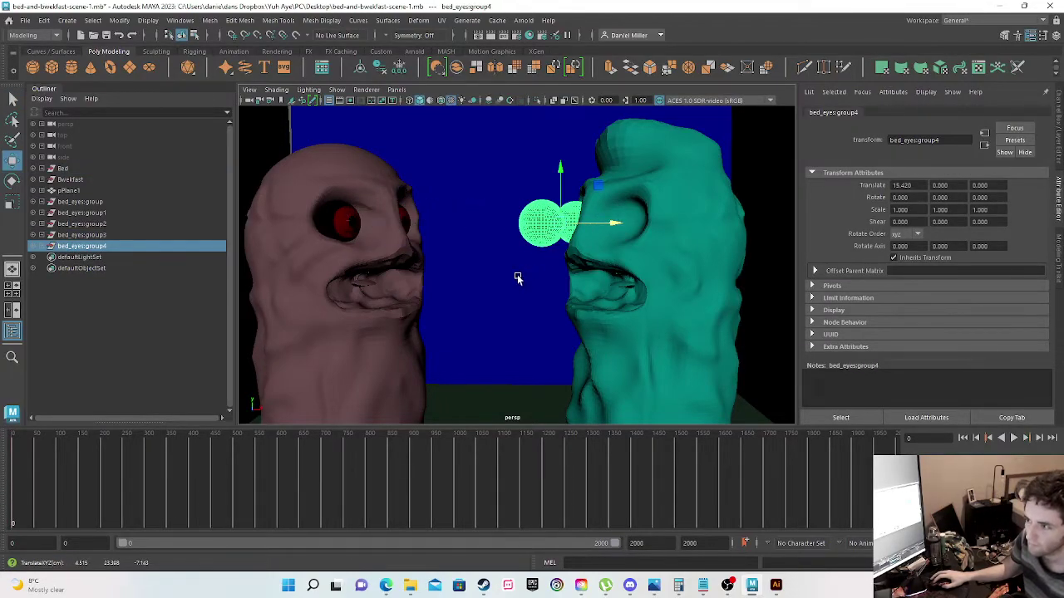
# Step: Move and rotate the copied eyeballs so that they sit inside the teal character's two eye sockets
pyautogui.click(499, 301)
pyautogui.keyDown('alt'); pyautogui.moveTo(500, 303); pyautogui.dragTo(558, 321); pyautogui.keyUp('alt')
pyautogui.keyDown('alt'); pyautogui.moveTo(489, 208); pyautogui.dragTo(481, 299); pyautogui.keyUp('alt')
pyautogui.click(489, 257)
pyautogui.moveTo(526, 241); pyautogui.dragTo(582, 232)
pyautogui.press('e')
pyautogui.click(486, 228)
pyautogui.moveTo(486, 228); pyautogui.dragTo(525, 213)
pyautogui.press('w')
pyautogui.keyDown('alt'); pyautogui.moveTo(530, 274); pyautogui.dragTo(543, 253); pyautogui.keyUp('alt')
pyautogui.keyDown('alt'); pyautogui.moveTo(543, 252); pyautogui.dragTo(498, 240, button='right'); pyautogui.keyUp('alt')
pyautogui.keyDown('alt'); pyautogui.moveTo(498, 241); pyautogui.dragTo(491, 244); pyautogui.keyUp('alt')
pyautogui.keyDown('alt'); pyautogui.moveTo(492, 244); pyautogui.dragTo(479, 247, button='right'); pyautogui.keyUp('alt')
pyautogui.keyDown('alt'); pyautogui.moveTo(478, 246); pyautogui.dragTo(450, 265); pyautogui.keyUp('alt')
pyautogui.keyDown('alt'); pyautogui.moveTo(487, 245); pyautogui.dragTo(537, 244, button='right'); pyautogui.keyUp('alt')
pyautogui.click(521, 310)
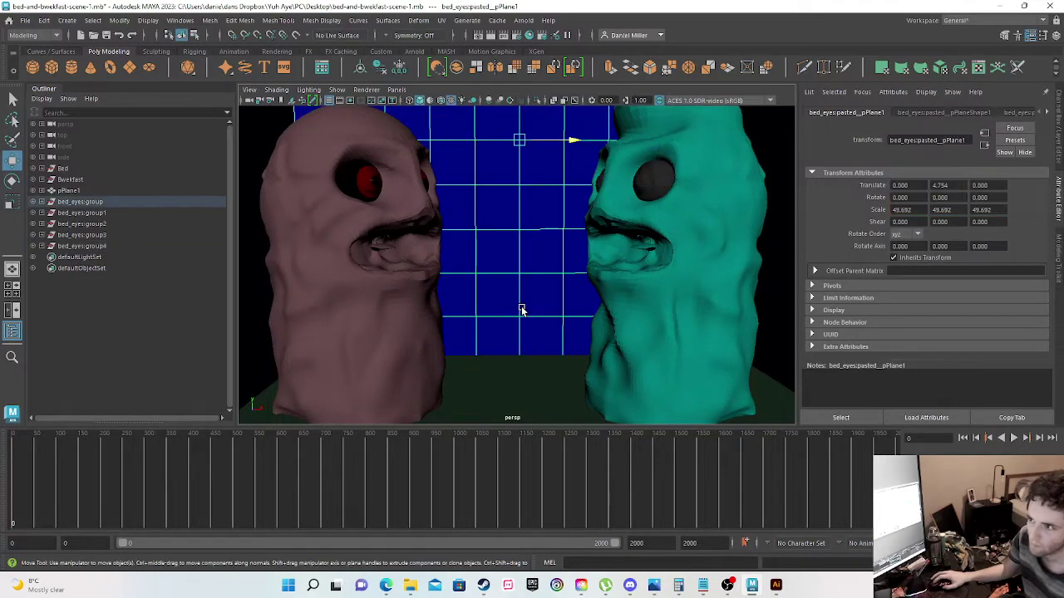
# Step: Assign a new aiStandardSurface material to the teal character's near eyeball and connect a file texture to its base colour
pyautogui.click(602, 187)
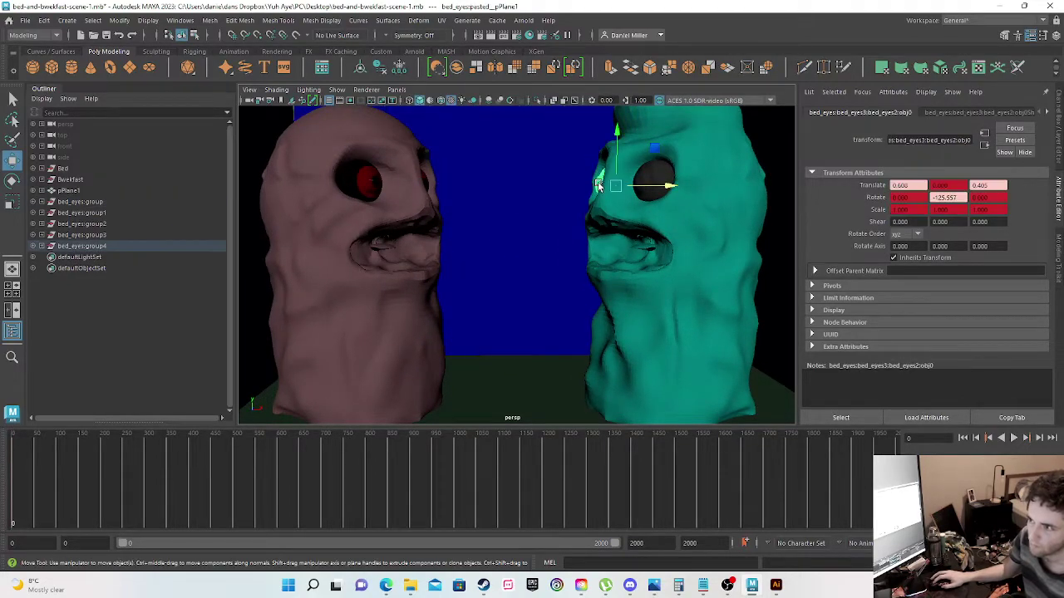
pyautogui.click(656, 174)
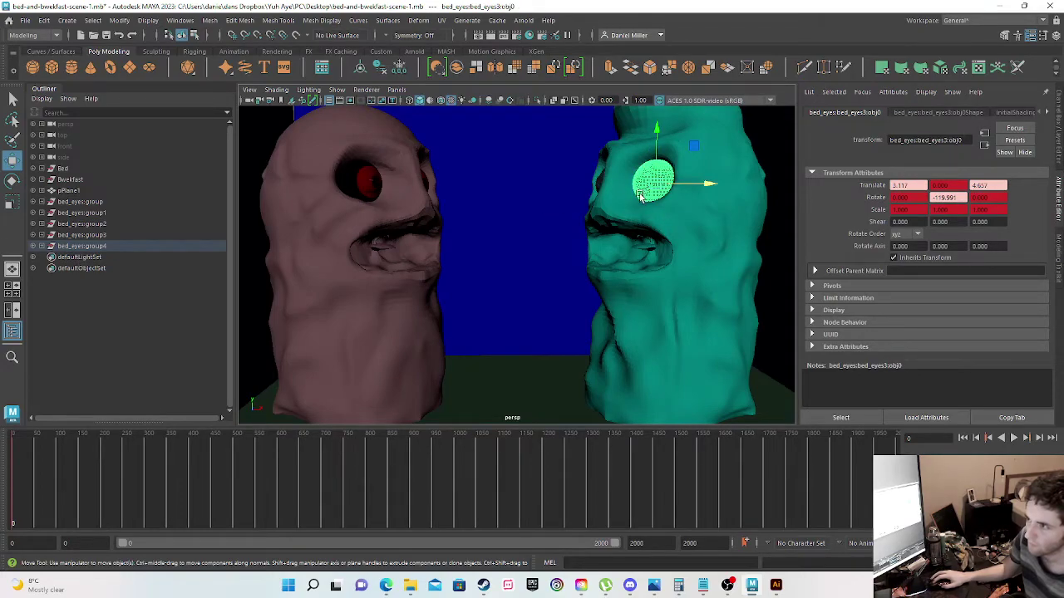
pyautogui.rightClick(640, 196)
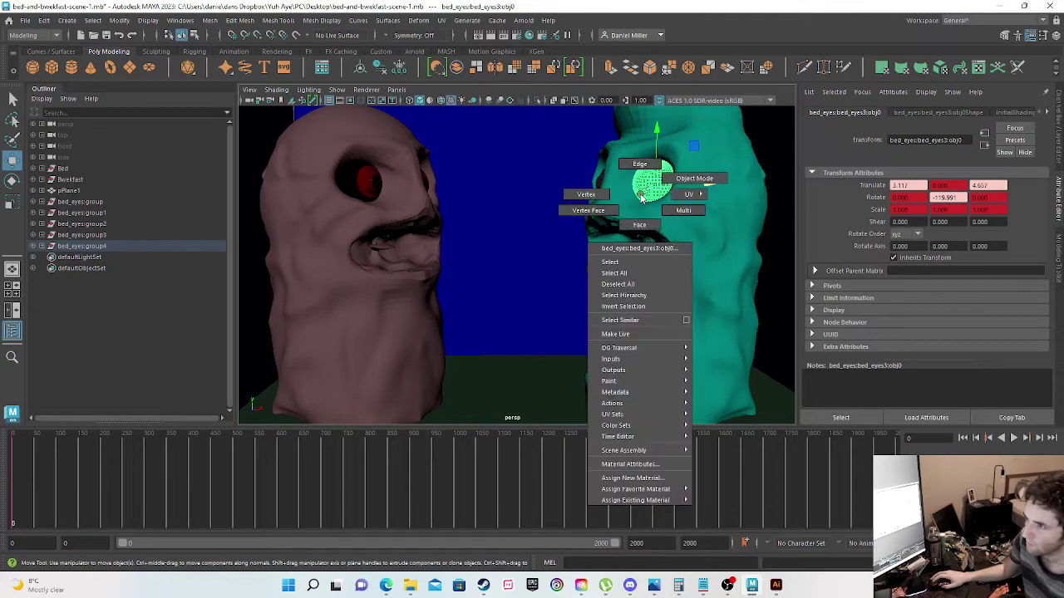
pyautogui.click(634, 478)
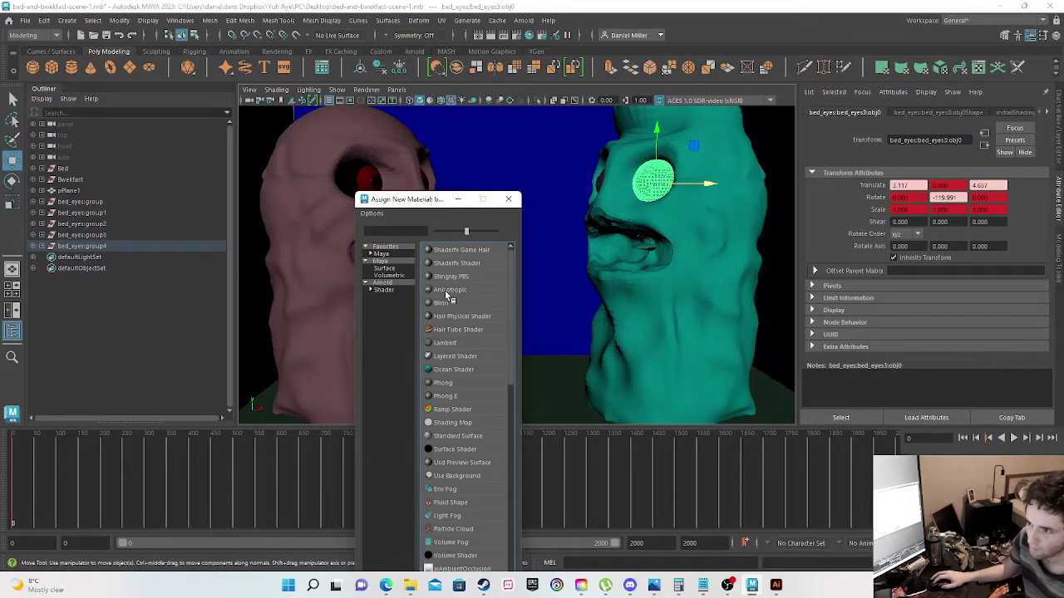
pyautogui.click(385, 291)
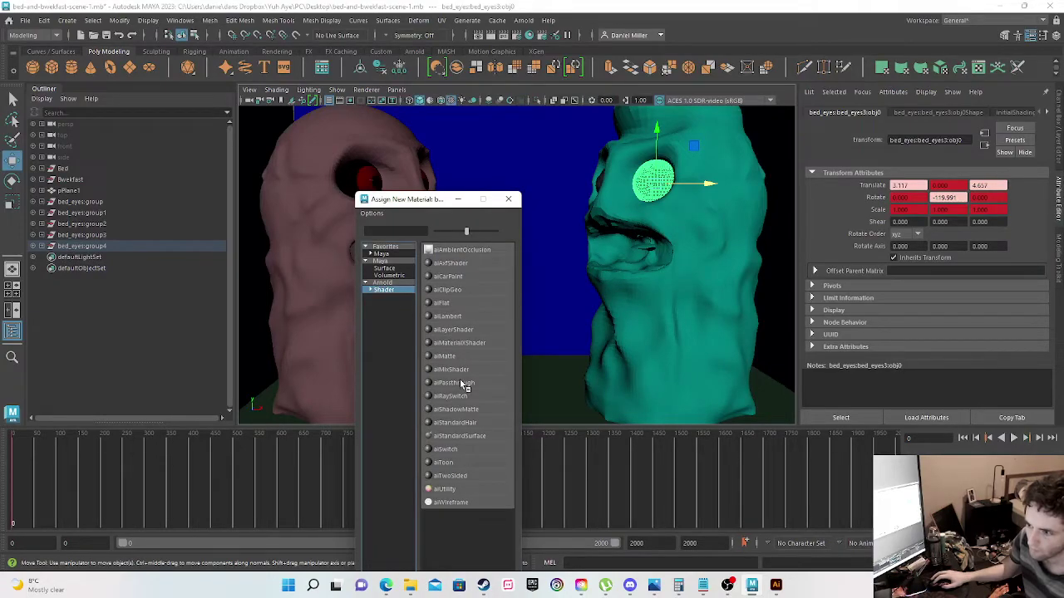
pyautogui.click(468, 435)
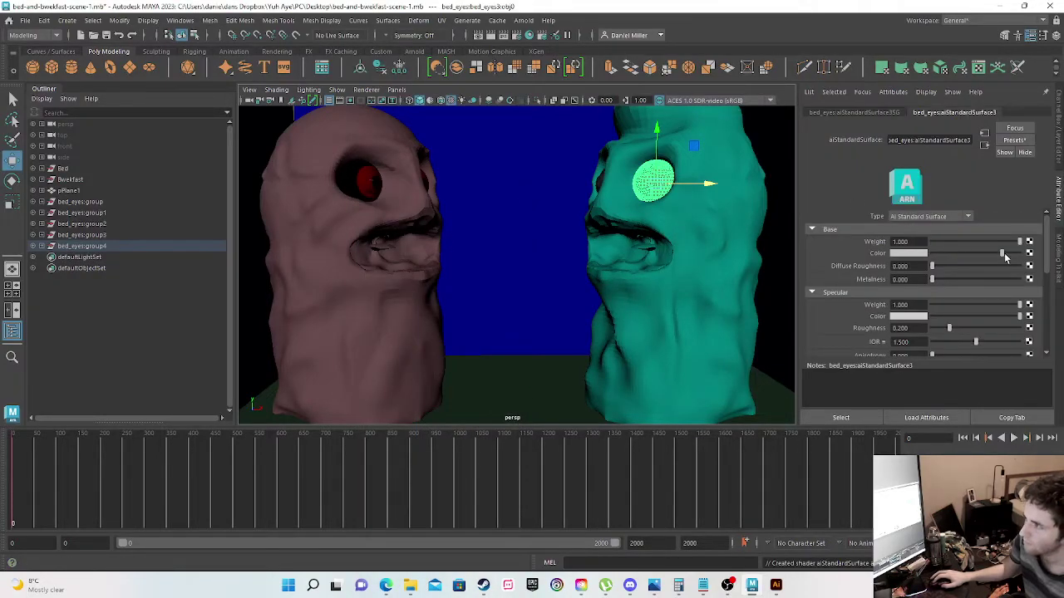
pyautogui.click(1030, 254)
pyautogui.click(490, 299)
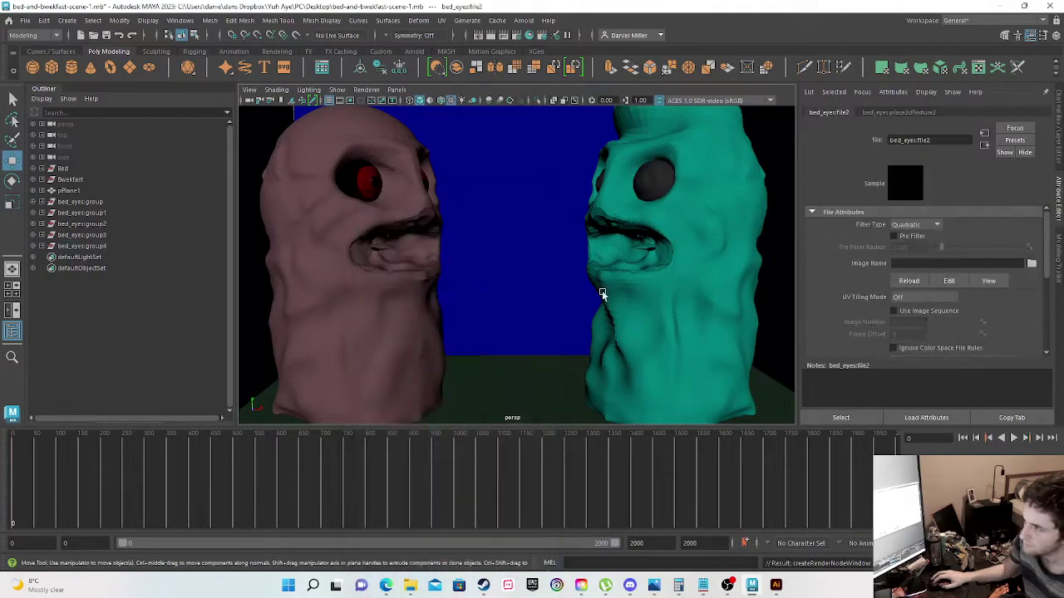
# Step: Load blue-eye.png from the Desktop's 1x folder as the file texture's image
pyautogui.click(1032, 263)
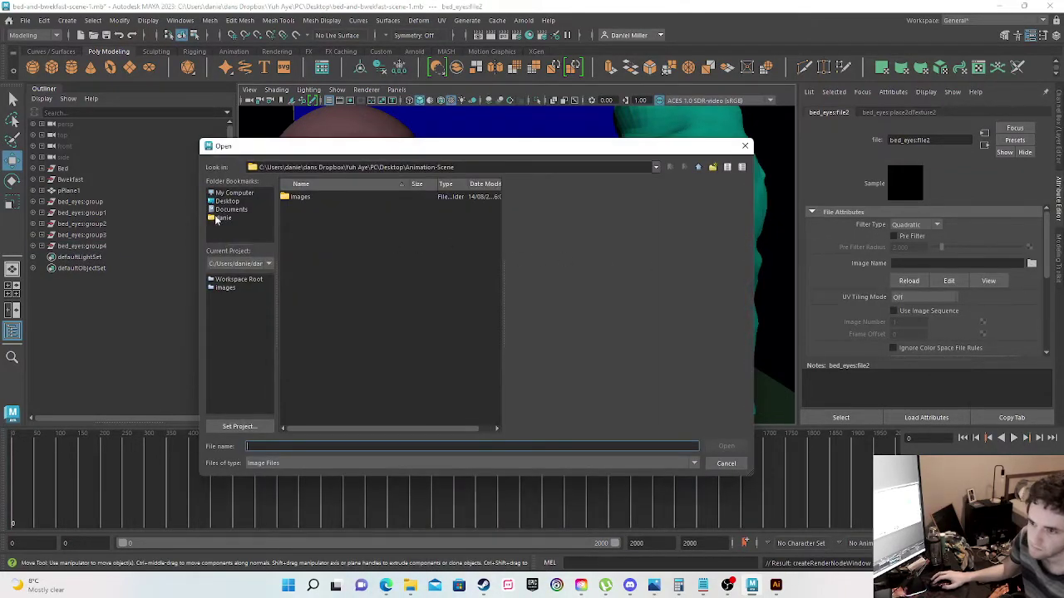
pyautogui.click(229, 201)
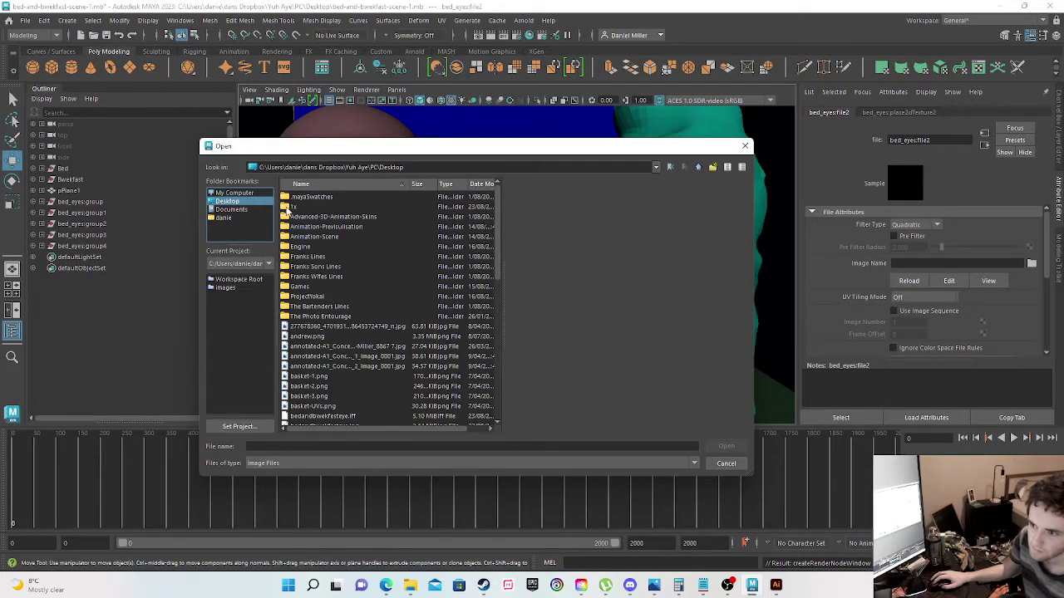
pyautogui.doubleClick(288, 207)
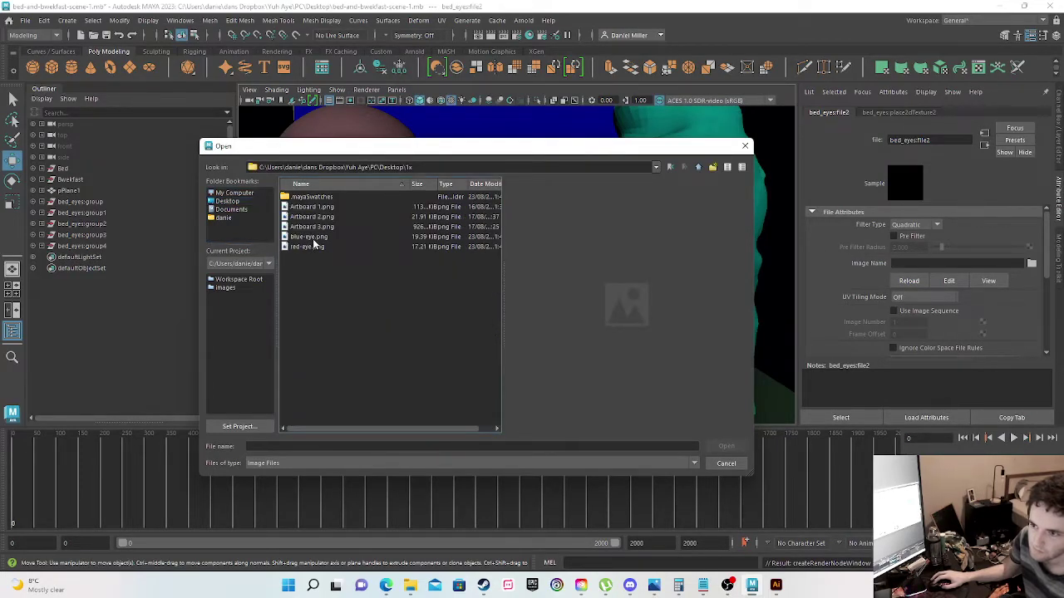
pyautogui.doubleClick(314, 239)
pyautogui.keyDown('alt'); pyautogui.moveTo(567, 263); pyautogui.dragTo(565, 167); pyautogui.keyUp('alt')
# Step: Try assigning the existing aiStandardSurface3 material to the teal character's other eyeball
pyautogui.click(555, 184)
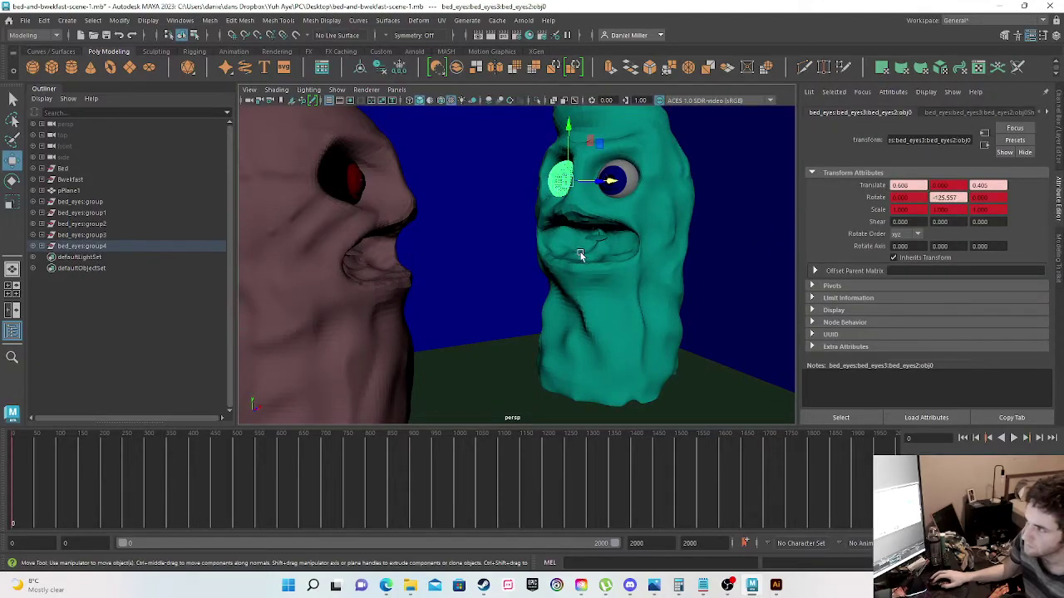
pyautogui.keyDown('alt'); pyautogui.moveTo(592, 252); pyautogui.dragTo(577, 249); pyautogui.keyUp('alt')
pyautogui.rightClick(591, 187)
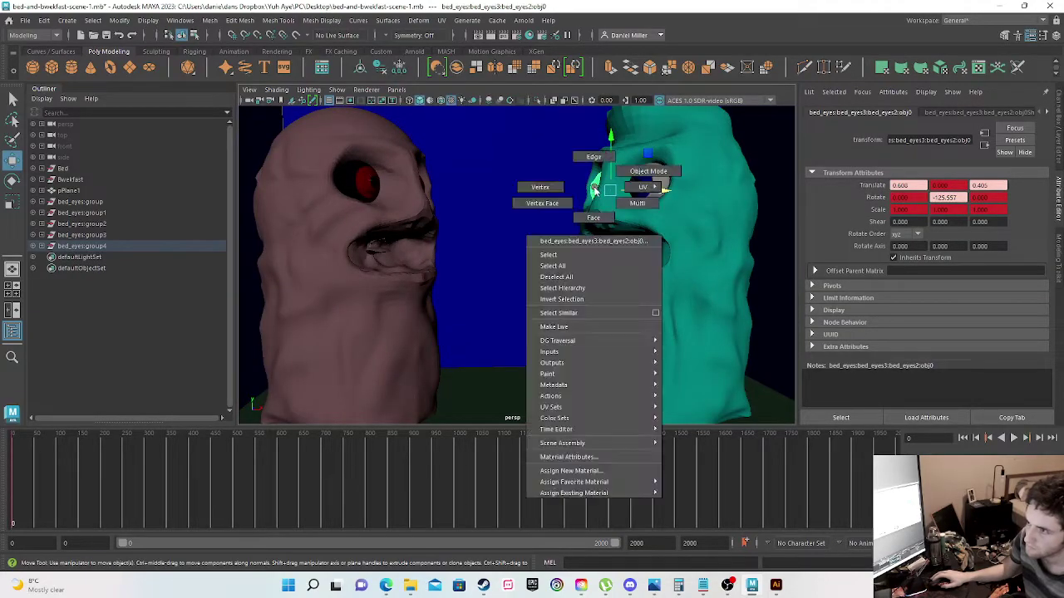
pyautogui.moveTo(638, 493)
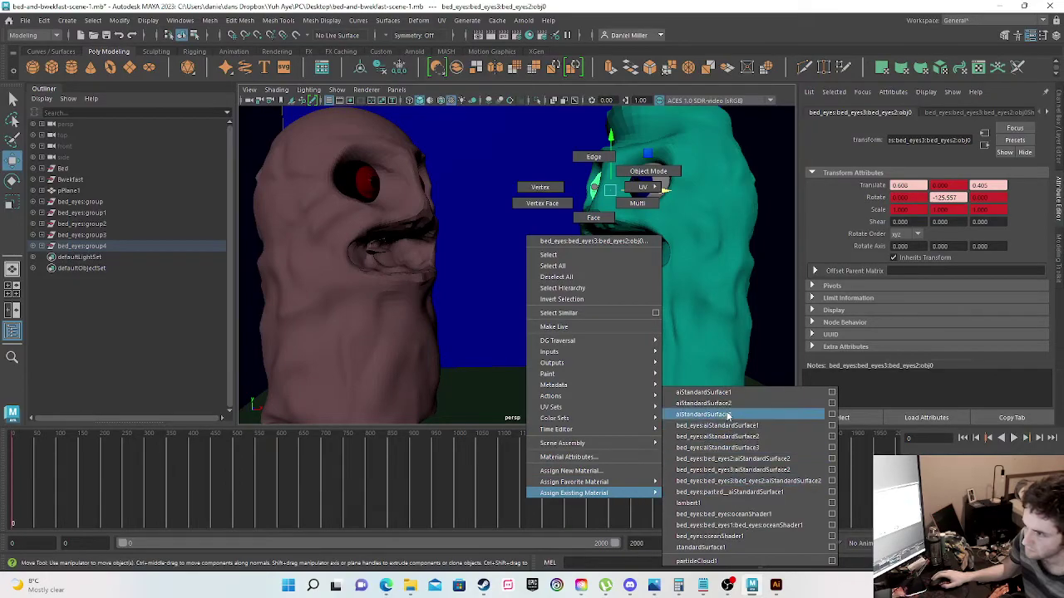
pyautogui.click(703, 414)
pyautogui.click(532, 332)
pyautogui.keyDown('alt'); pyautogui.moveTo(532, 333); pyautogui.dragTo(570, 334); pyautogui.keyUp('alt')
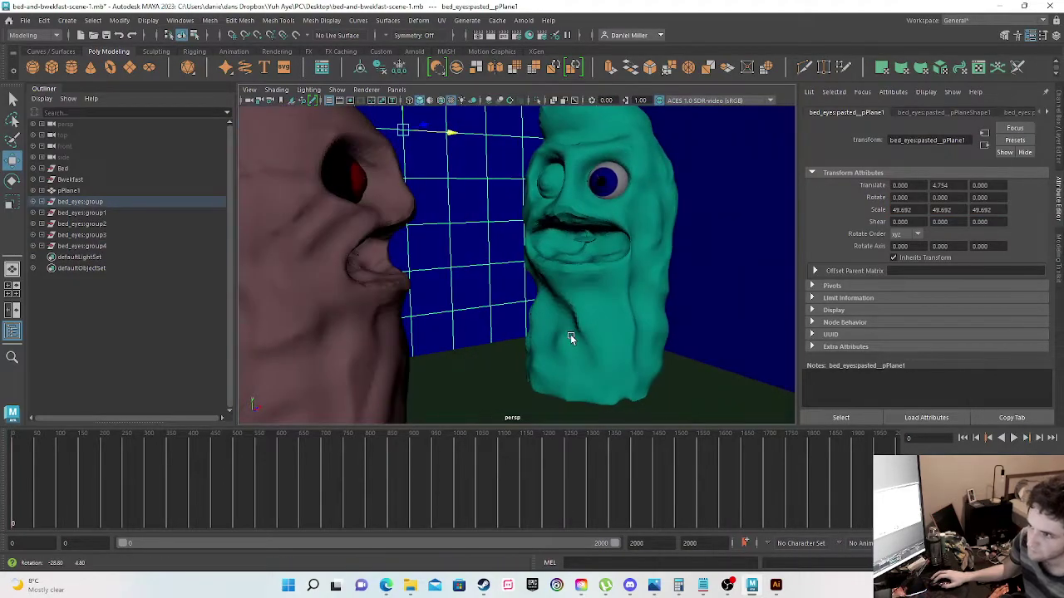
# Step: Check which aiStandardSurface material is assigned to the teal character's blue near eyeball
pyautogui.click(616, 174)
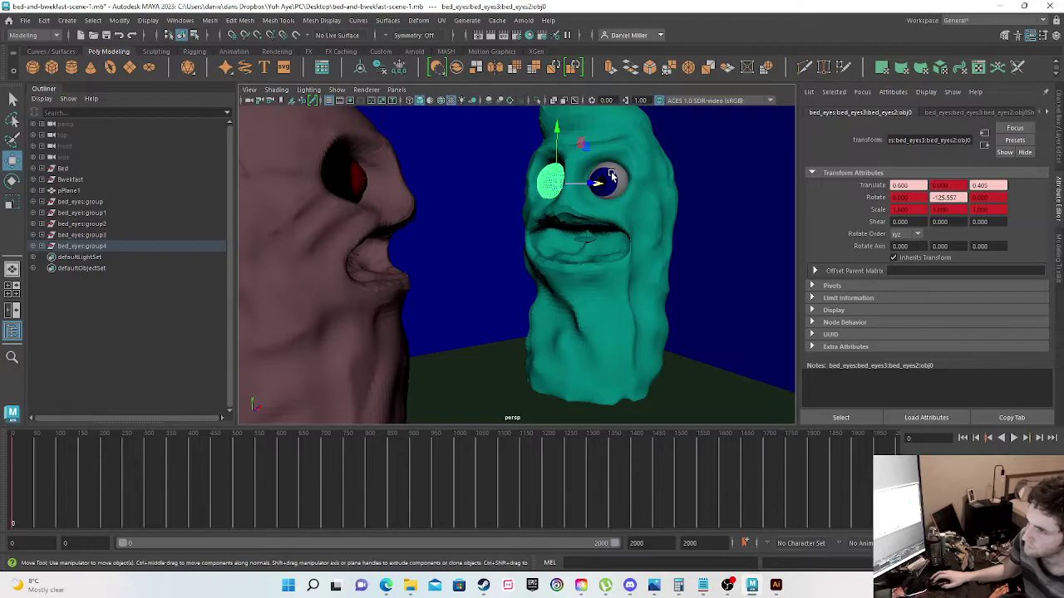
pyautogui.click(608, 179)
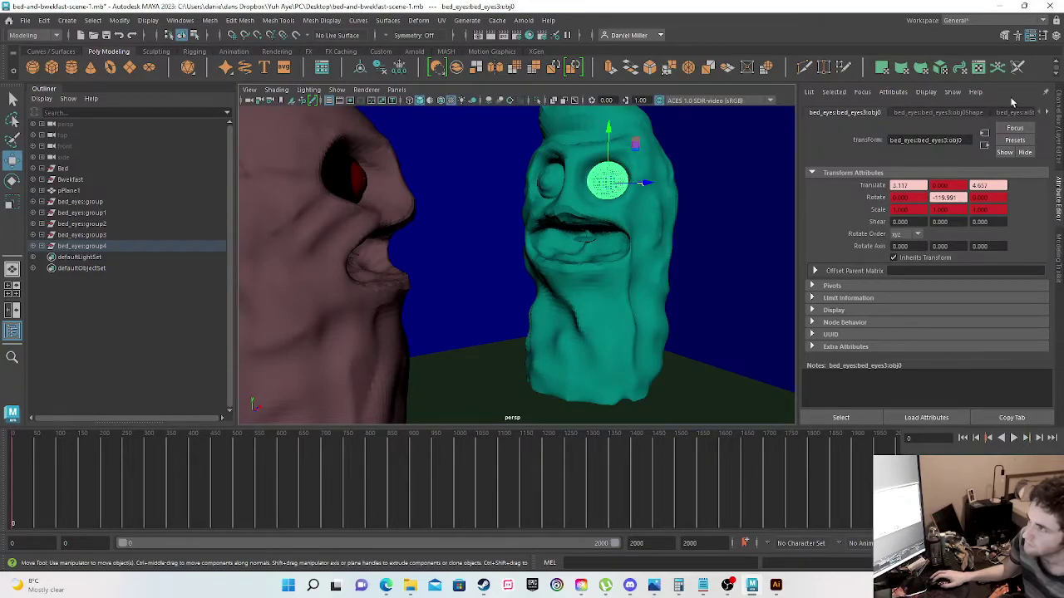
pyautogui.click(1048, 114)
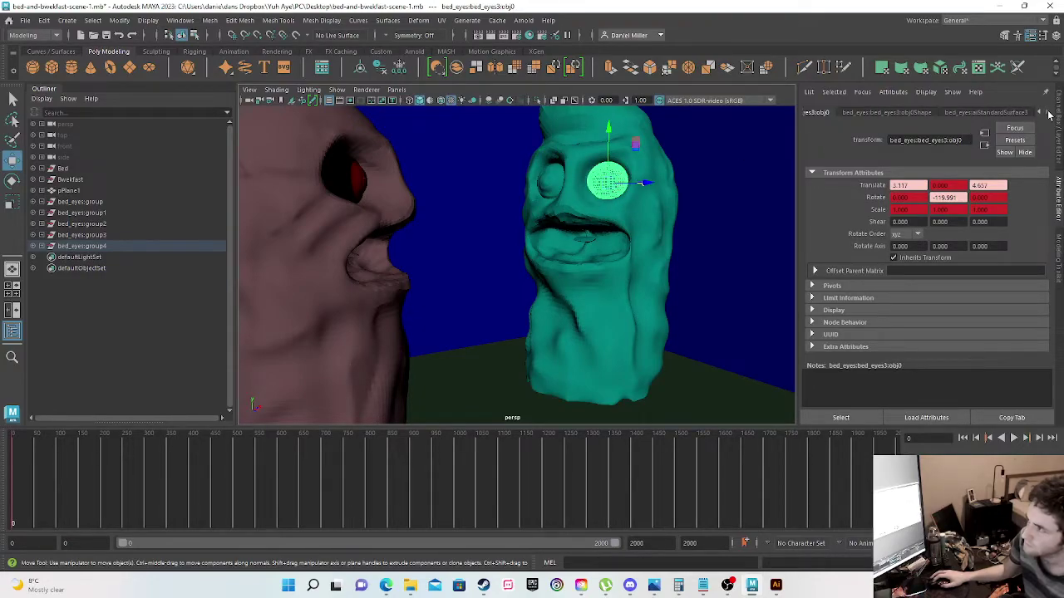
pyautogui.click(987, 114)
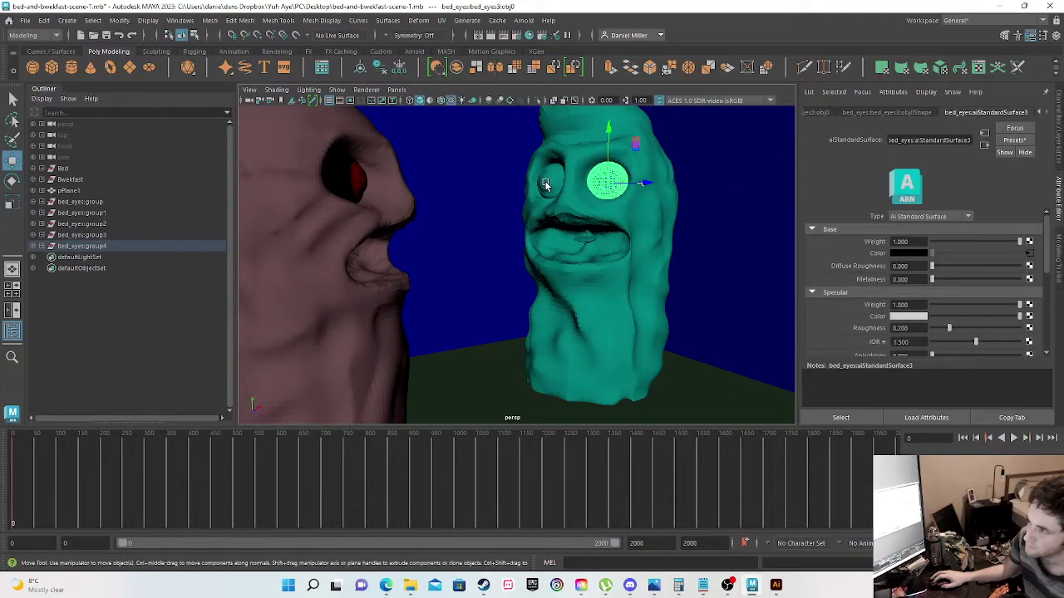
# Step: Try assigning another existing material to the teal character's far eyeball and inspect the file texture behind its base colour
pyautogui.click(545, 184)
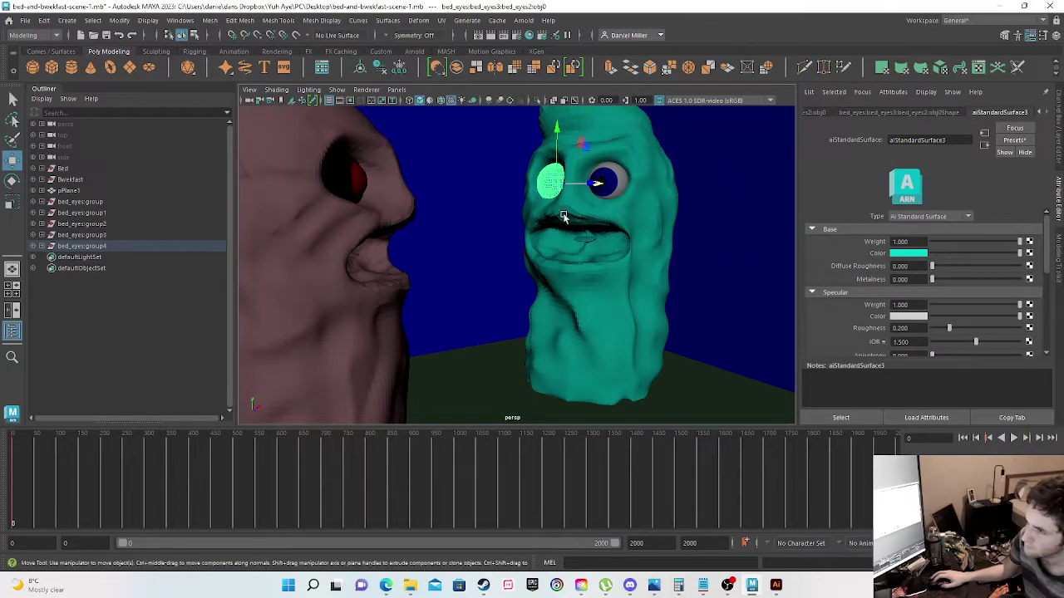
pyautogui.moveTo(545, 190); pyautogui.dragTo(716, 485, button='right')
pyautogui.click(598, 277)
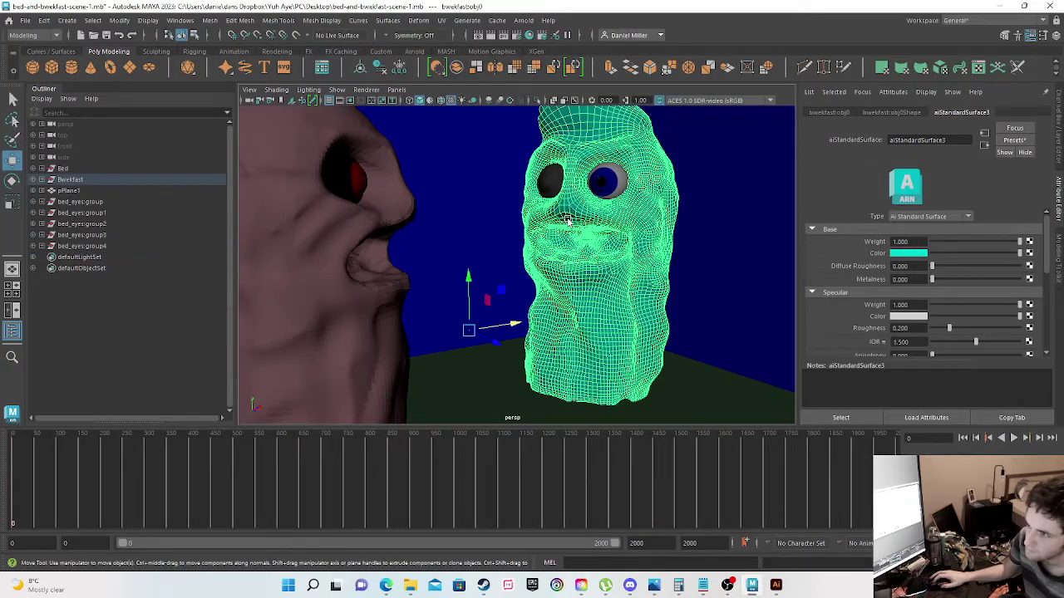
pyautogui.click(541, 180)
pyautogui.click(1031, 254)
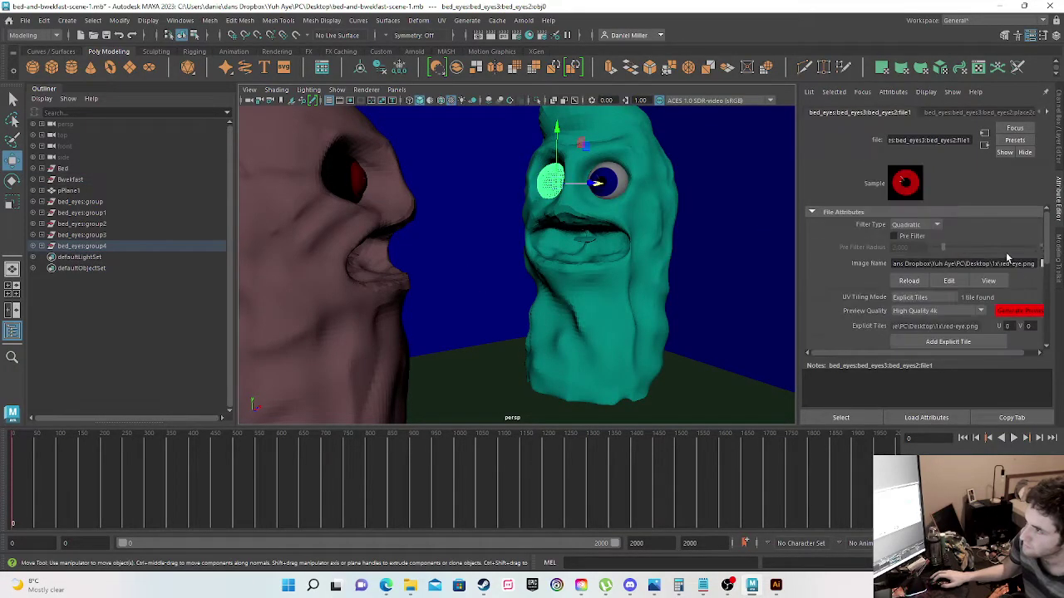
# Step: Assign the near eyeball's existing bed_eyes:aiStandardSurface3 material to the teal character's far eyeball
pyautogui.moveTo(546, 186); pyautogui.dragTo(738, 468, button='right')
pyautogui.moveTo(541, 183); pyautogui.dragTo(690, 453, button='right')
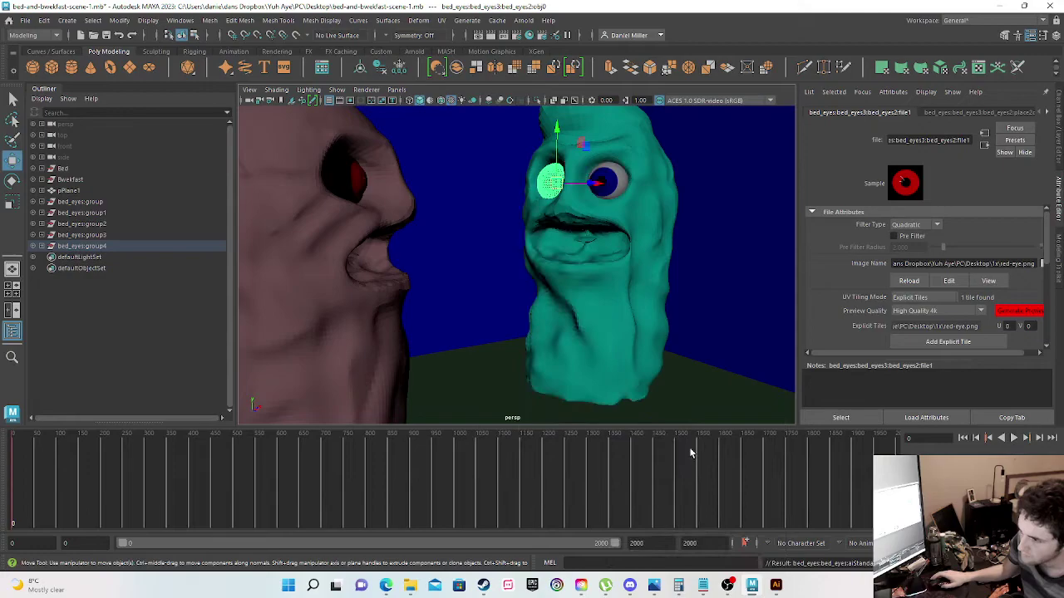
pyautogui.click(615, 217)
pyautogui.click(547, 183)
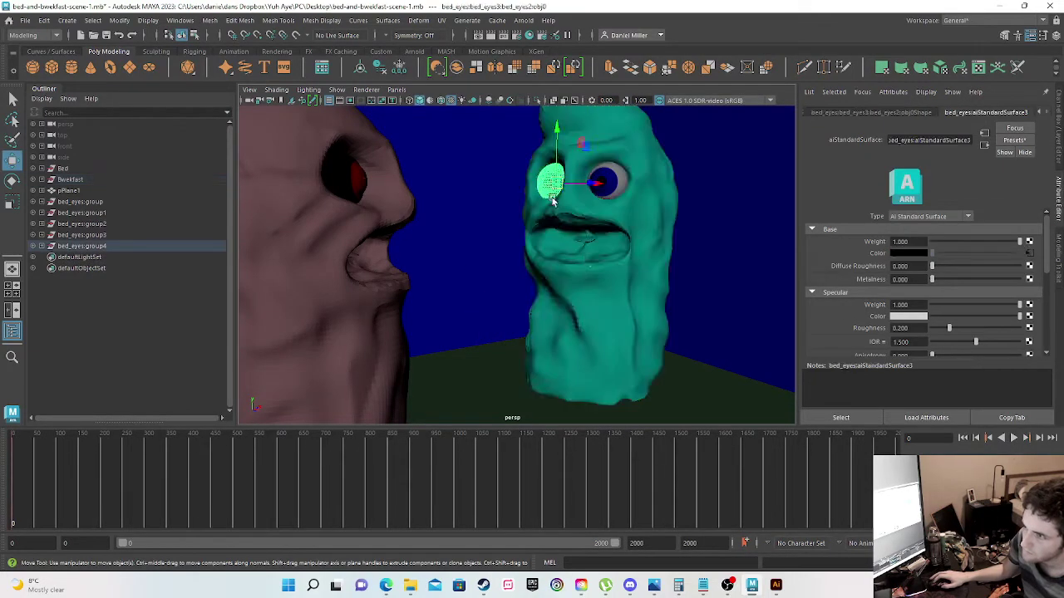
pyautogui.click(620, 346)
# Step: Frame both characters facing each other in profile with nothing selected, and save the scene
pyautogui.scroll(-5, 605, 361)
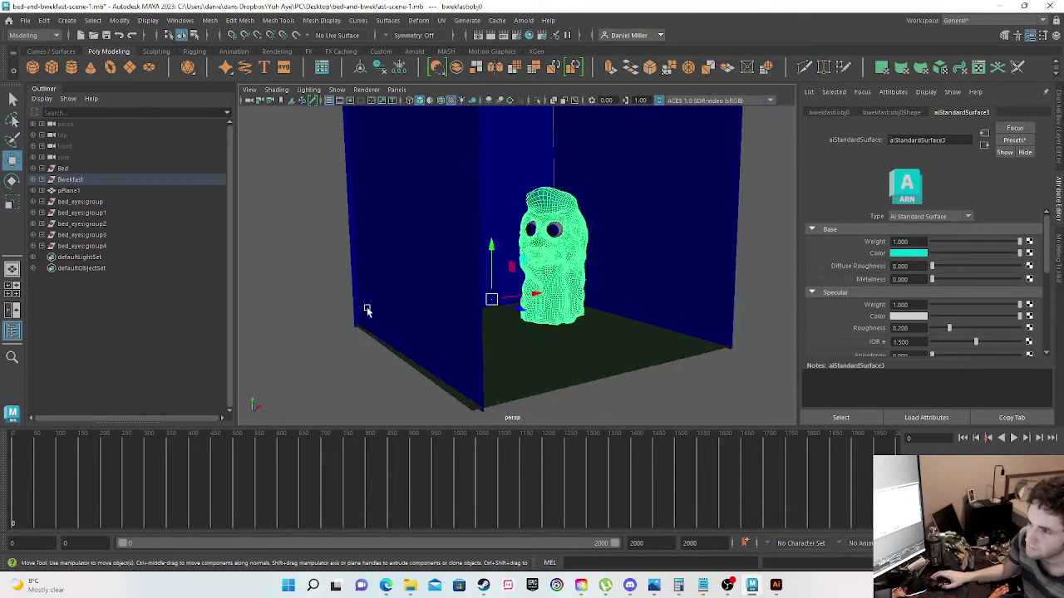
pyautogui.click(399, 362)
pyautogui.moveTo(454, 349)
pyautogui.keyDown('alt'); pyautogui.mouseDown()
pyautogui.moveTo(482, 361)
pyautogui.moveTo(466, 351)
pyautogui.mouseUp(); pyautogui.keyUp('alt')
pyautogui.keyDown('alt'); pyautogui.moveTo(506, 294); pyautogui.dragTo(656, 322, button='right'); pyautogui.keyUp('alt')
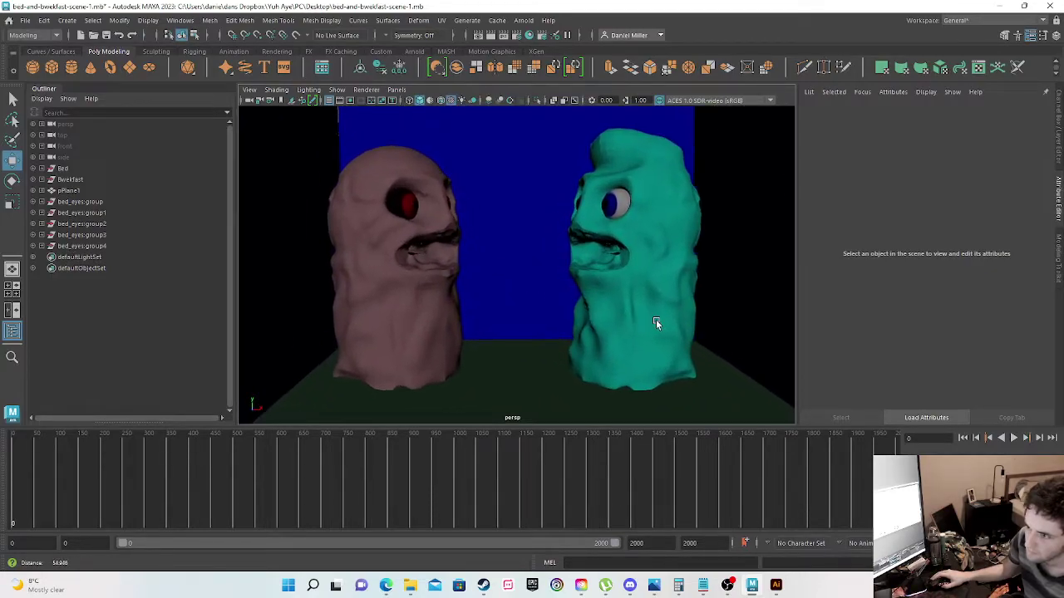
pyautogui.click(106, 35)
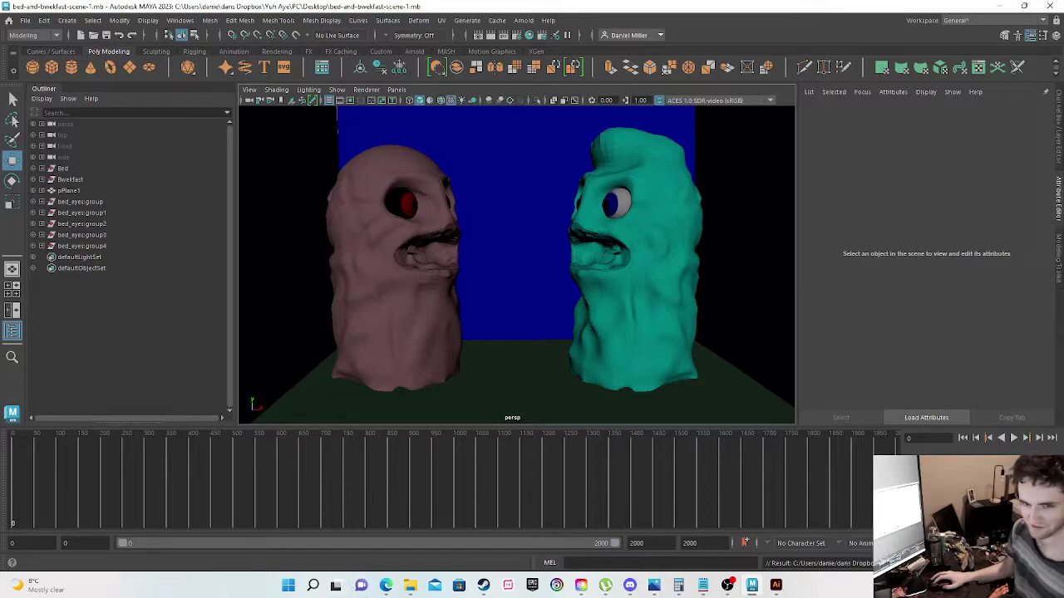
# Step: Switch to Snipping Tool and capture a rectangular snip of the viewport showing both characters
pyautogui.hotkey('alt', 'Tab')
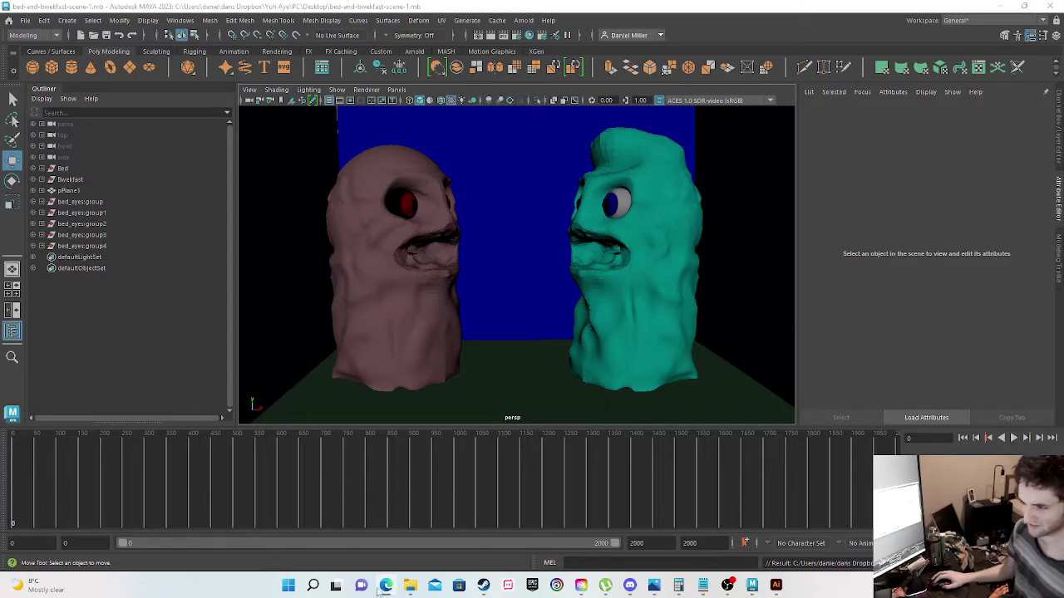
pyautogui.click(314, 585)
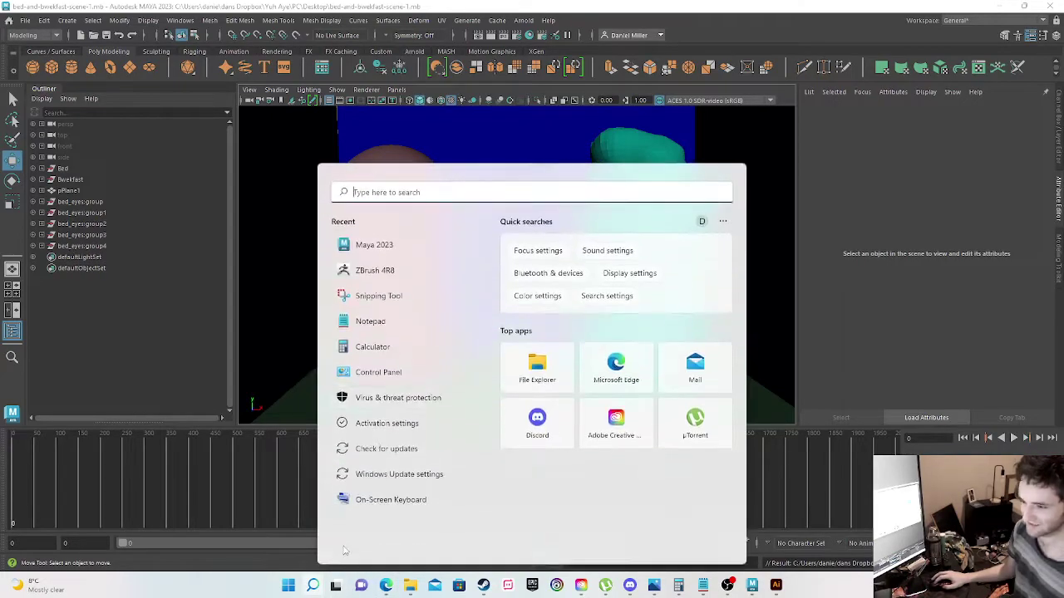
pyautogui.rightClick(405, 191)
pyautogui.click(420, 203)
pyautogui.click(397, 291)
pyautogui.click(396, 282)
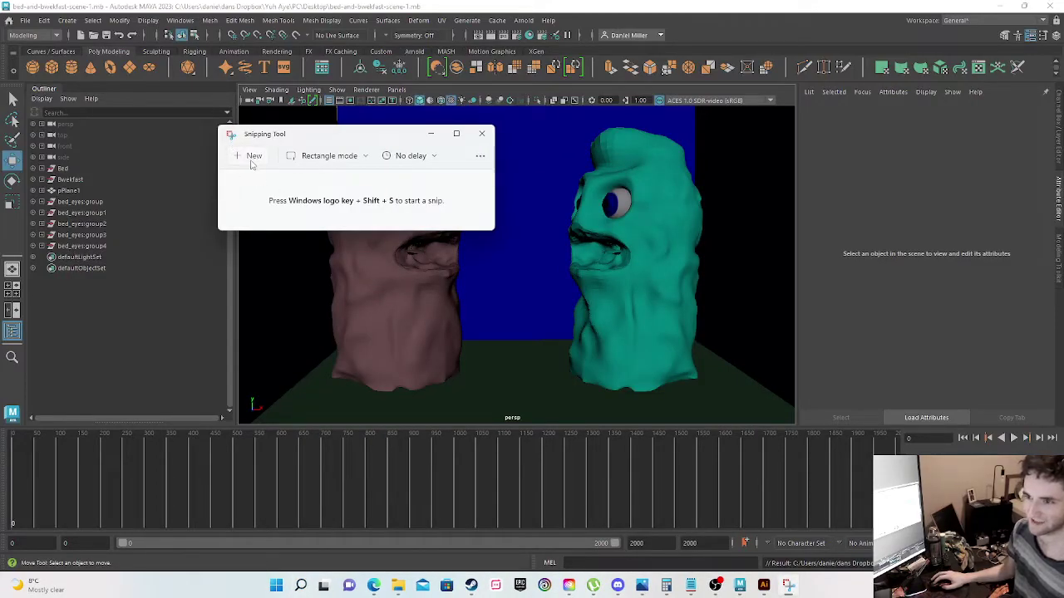
pyautogui.click(253, 156)
pyautogui.moveTo(246, 114); pyautogui.dragTo(766, 398)
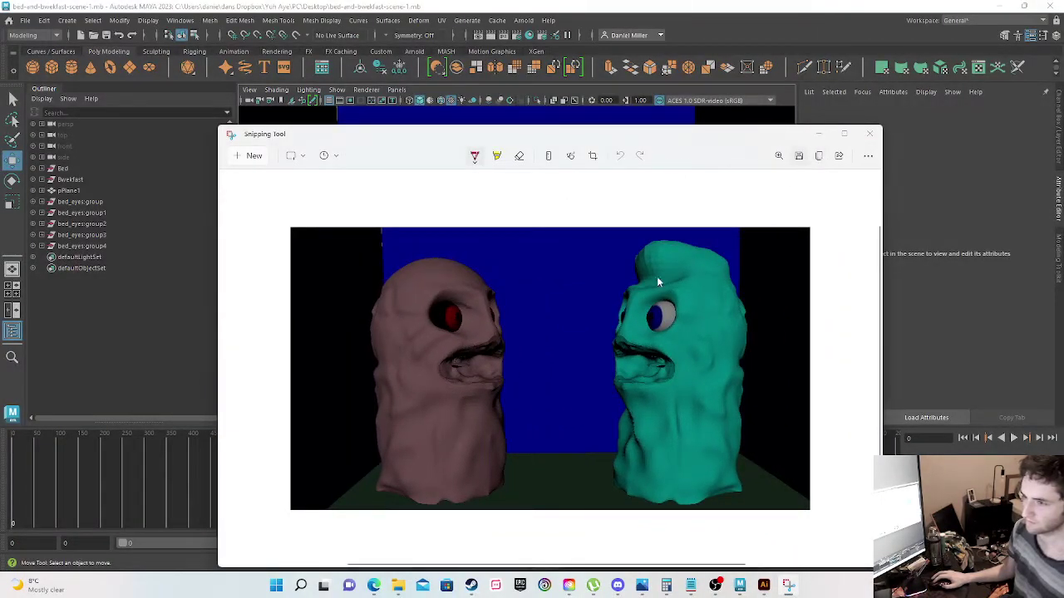
# Step: Save the snip as a PNG named "bed and bwekfast cover art" in Downloads and close Snipping Tool
pyautogui.hotkey('ctrl', 's')
pyautogui.write('bed and bwekfast cover art')
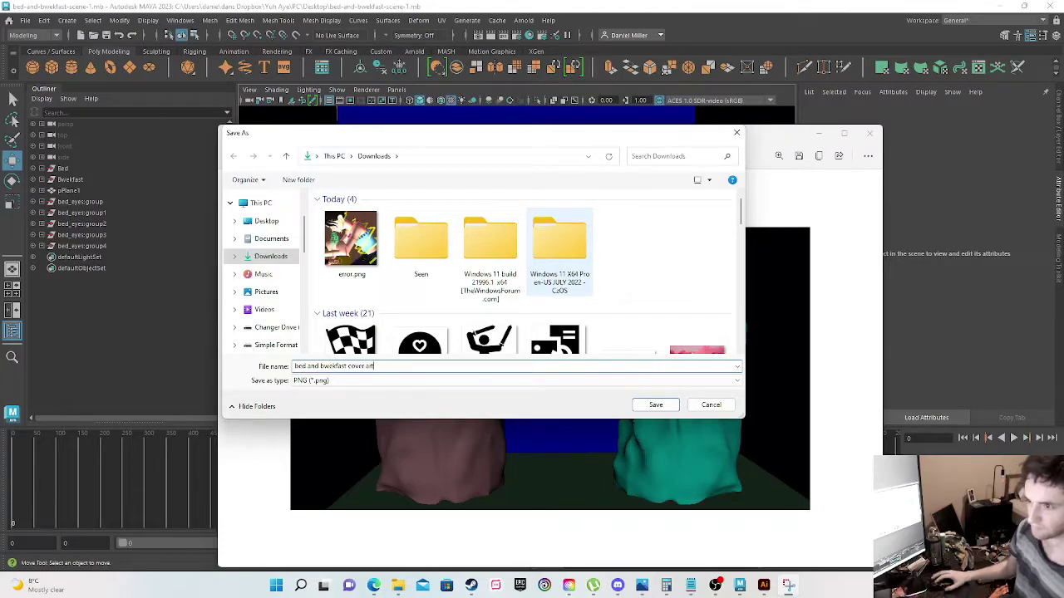
pyautogui.click(658, 407)
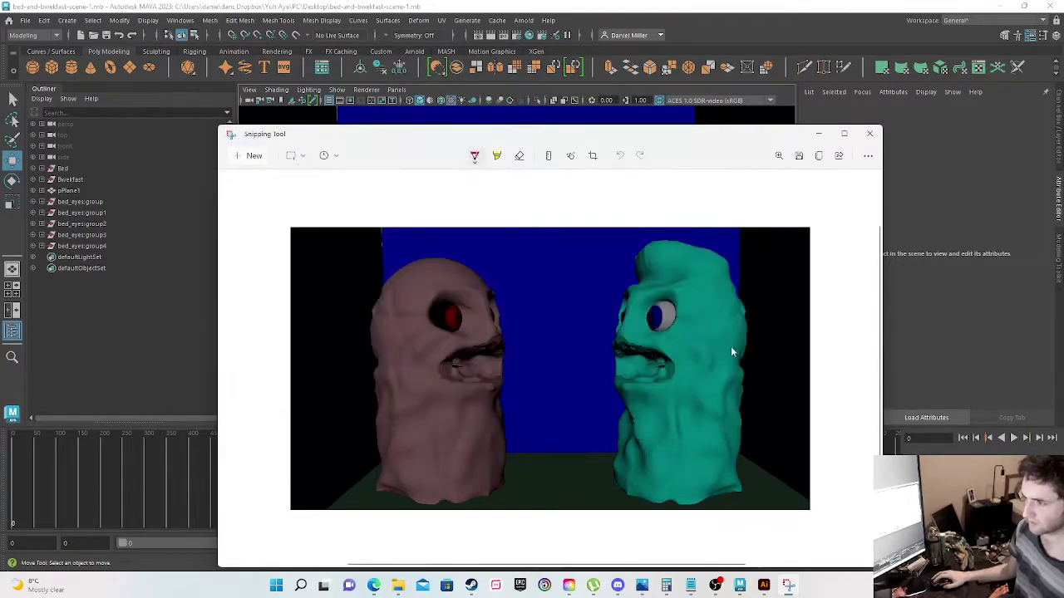
pyautogui.click(869, 134)
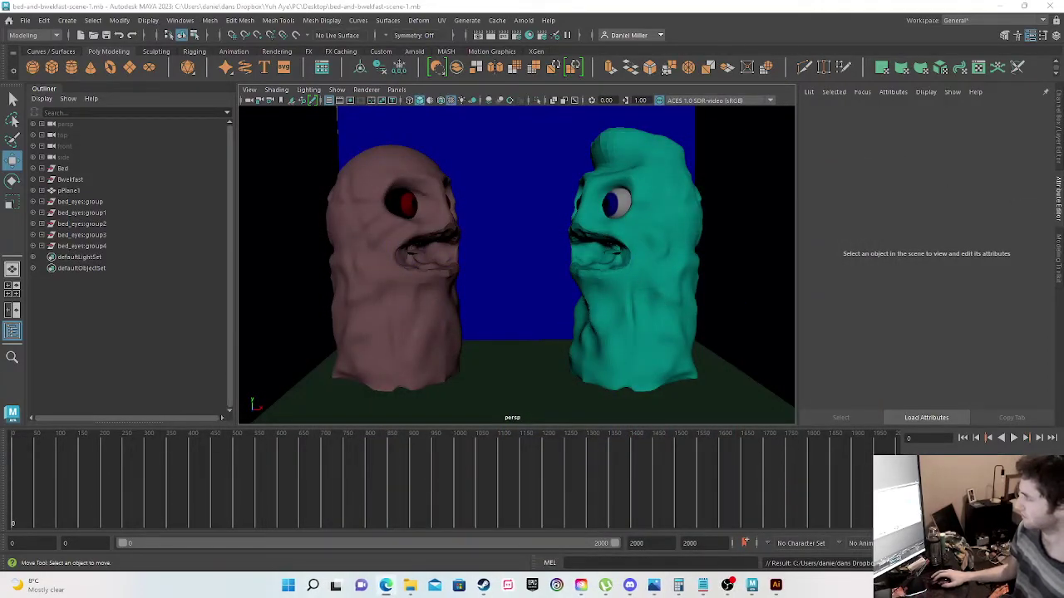